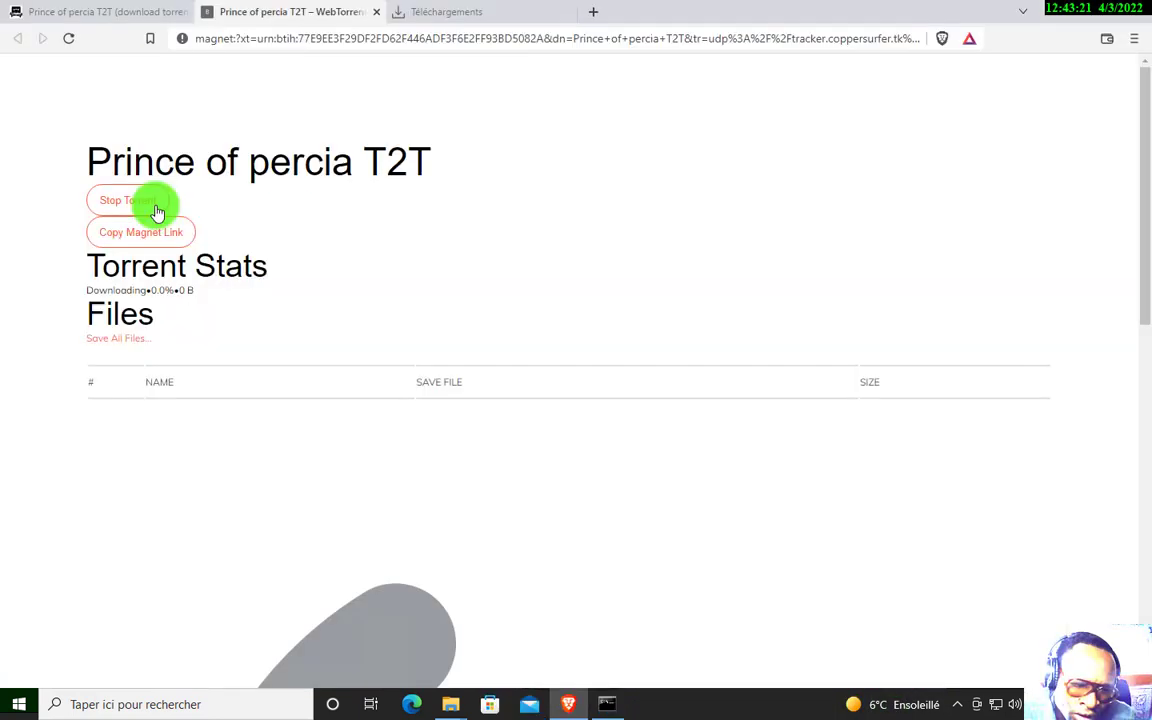
Examine the Prince of percia T2T torrent page, including its download stats, file table and loading indicator
{"action": "scroll", "coordinate": [442, 442], "scroll_direction": "down", "scroll_amount": 3}
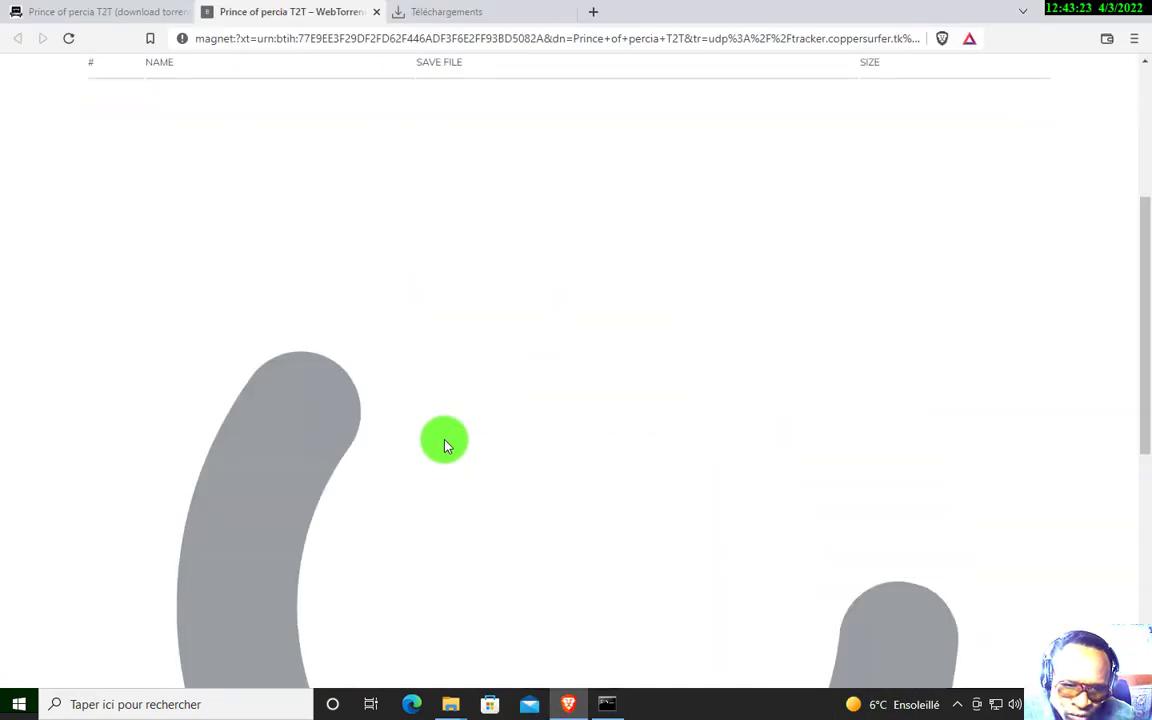
{"action": "scroll", "coordinate": [446, 444], "scroll_direction": "down", "scroll_amount": 2}
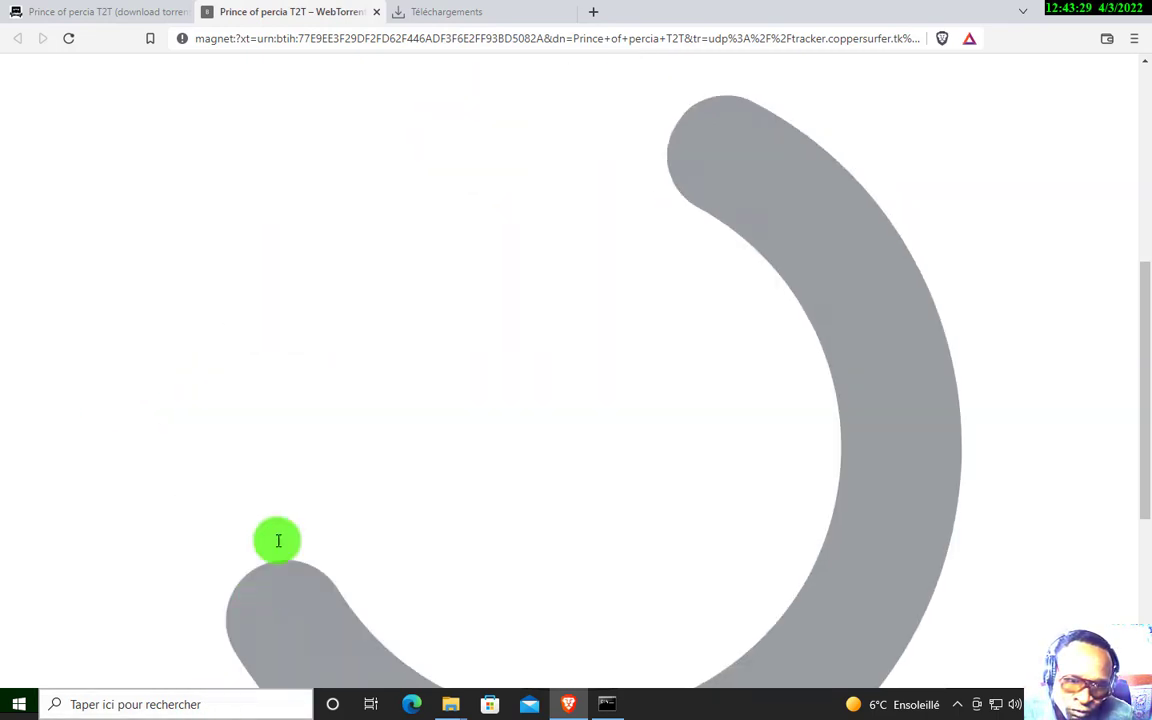
{"action": "scroll", "coordinate": [347, 432], "scroll_direction": "down", "scroll_amount": 4}
{"action": "scroll", "coordinate": [390, 412], "scroll_direction": "up", "scroll_amount": 5}
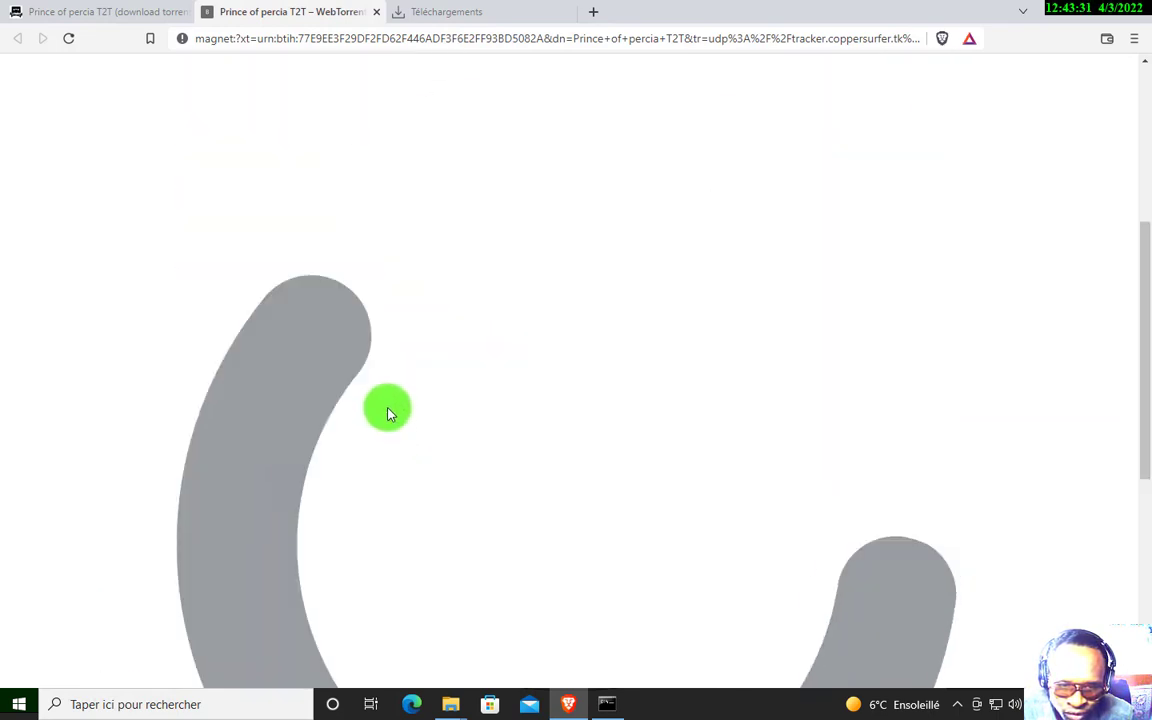
{"action": "scroll", "coordinate": [390, 412], "scroll_direction": "up", "scroll_amount": 5}
{"action": "scroll", "coordinate": [400, 395], "scroll_direction": "up", "scroll_amount": 1}
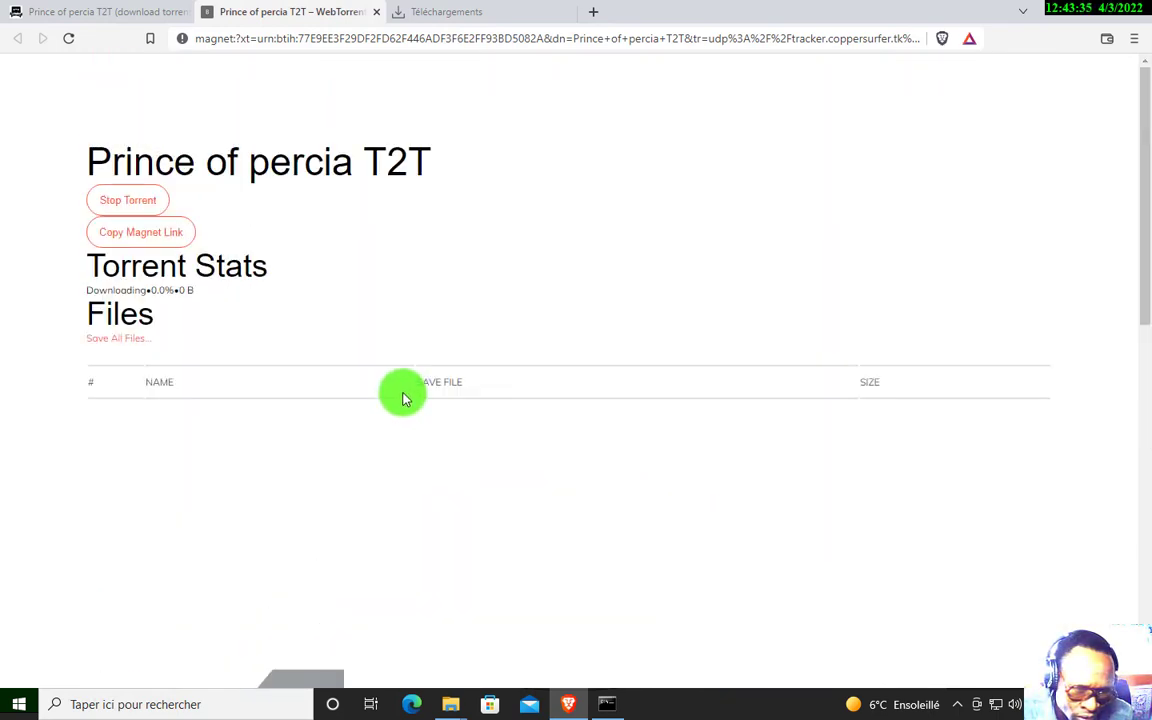
{"action": "scroll", "coordinate": [405, 398], "scroll_direction": "down", "scroll_amount": 5}
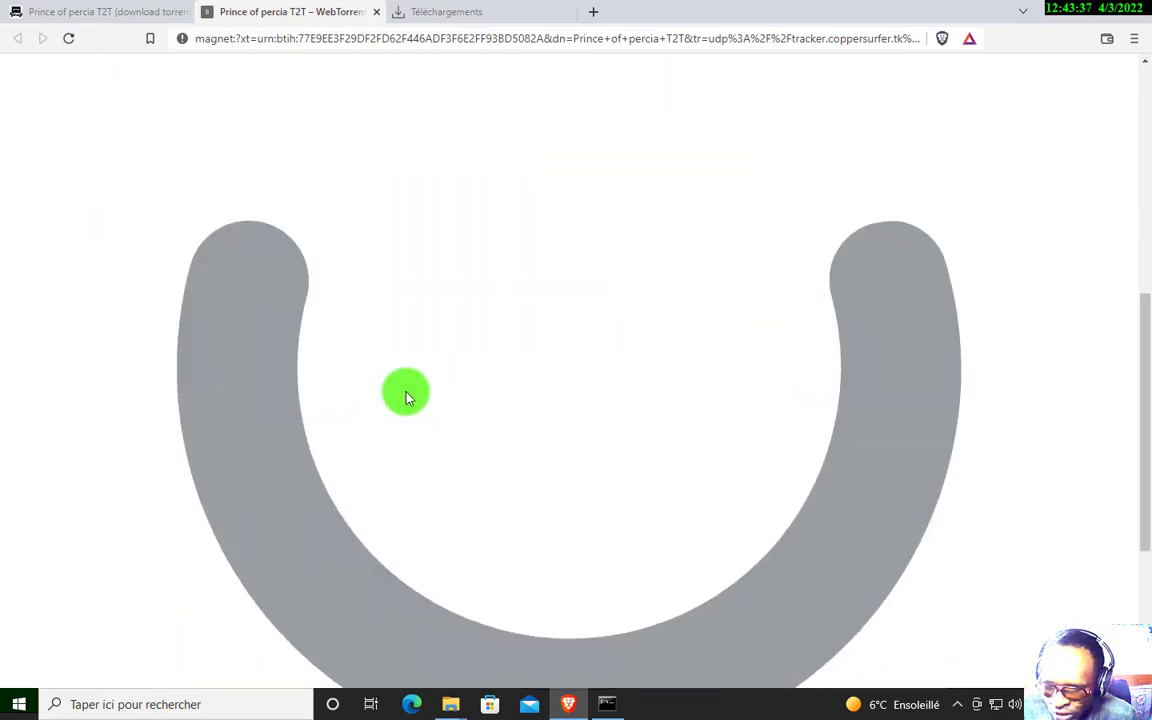
{"action": "scroll", "coordinate": [405, 397], "scroll_direction": "down", "scroll_amount": 3}
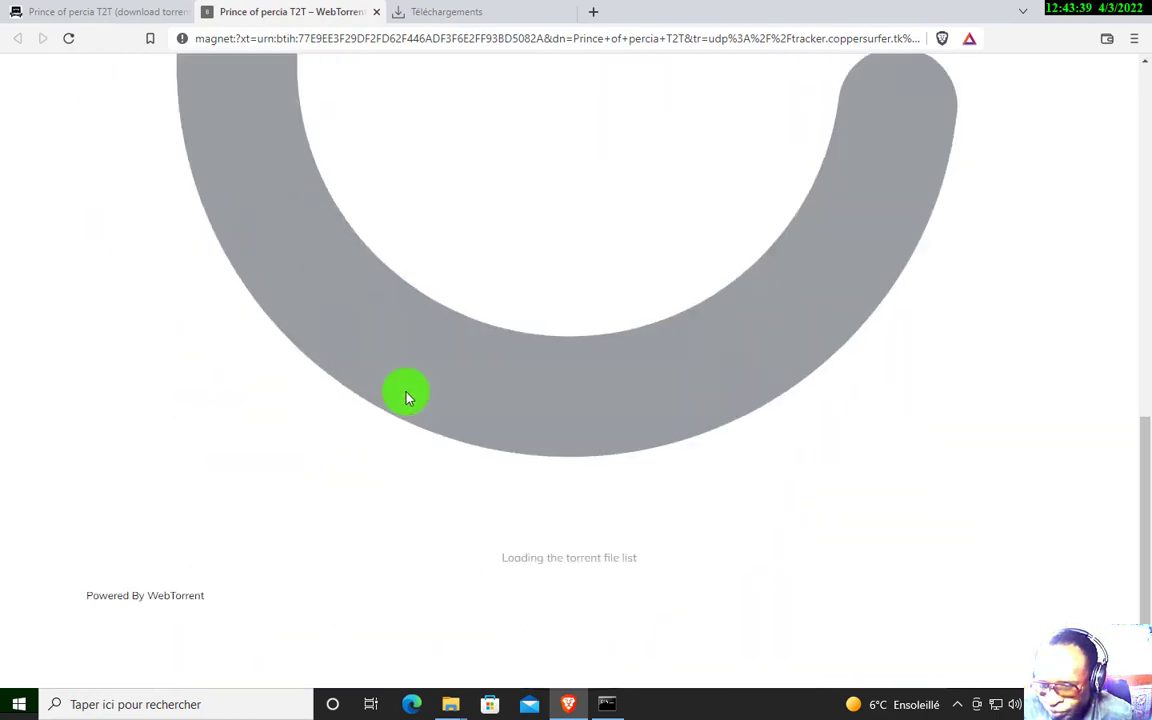
{"action": "scroll", "coordinate": [405, 398], "scroll_direction": "up", "scroll_amount": 8}
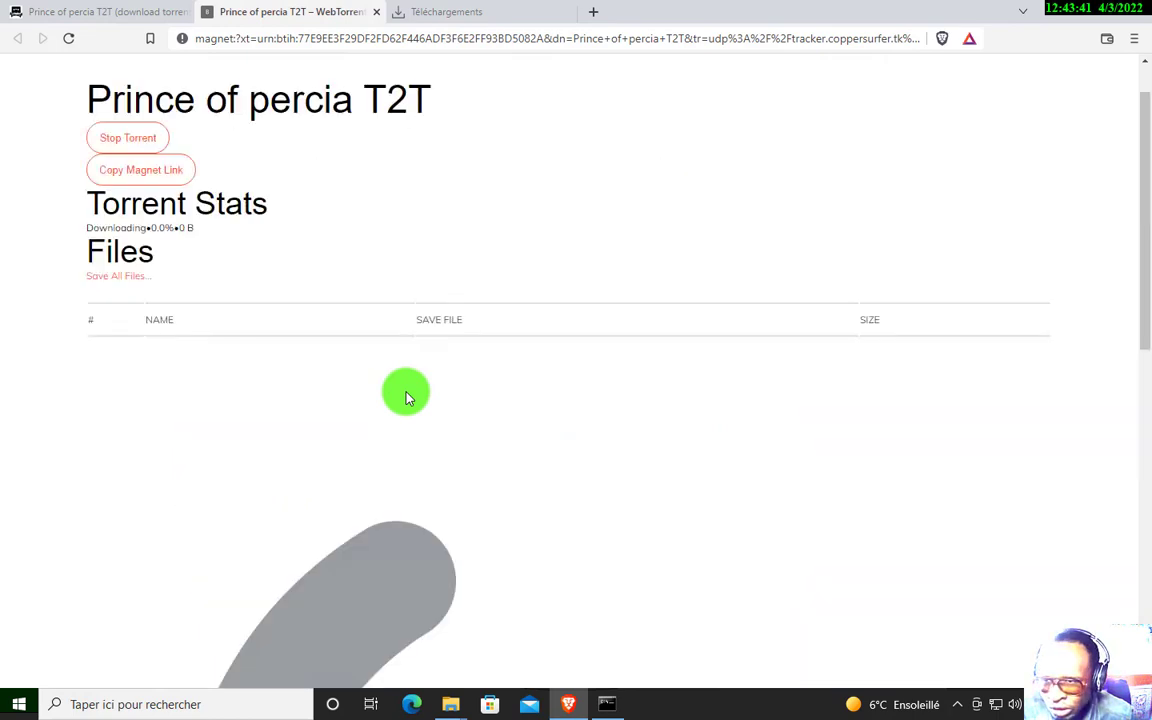
{"action": "scroll", "coordinate": [405, 398], "scroll_direction": "up", "scroll_amount": 1}
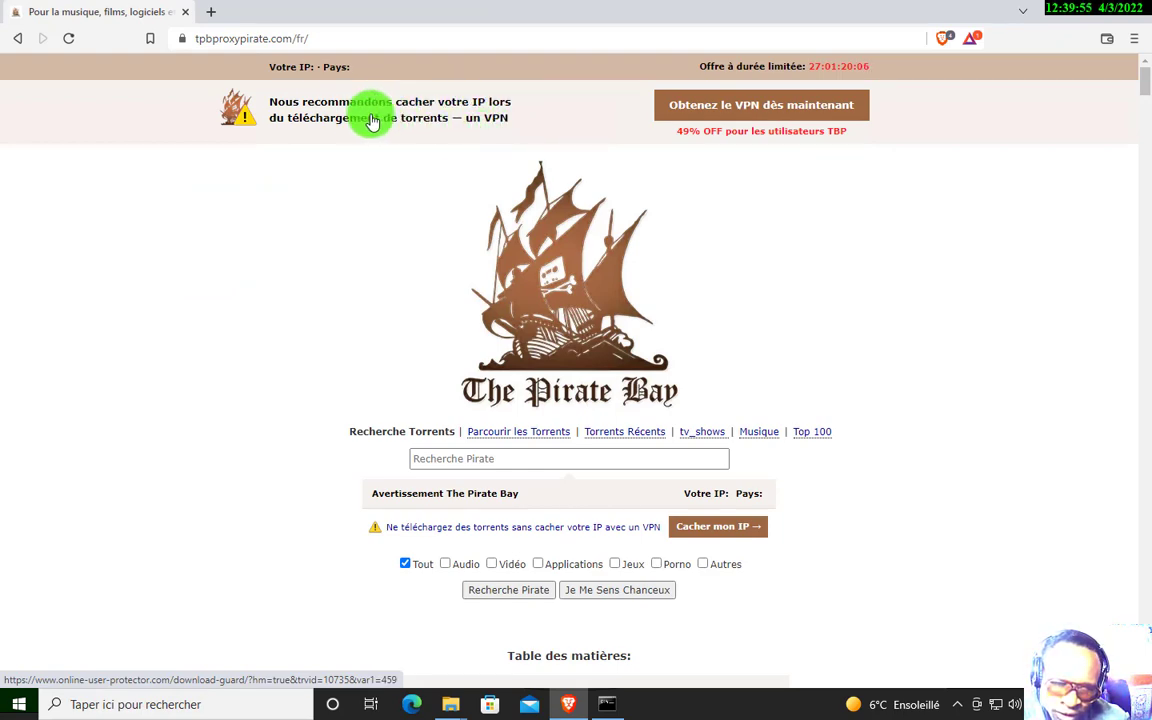
Look through The Pirate Bay proxy home page, from the search options down to the table of contents and introduction
{"action": "scroll", "coordinate": [806, 525], "scroll_direction": "down", "scroll_amount": 5}
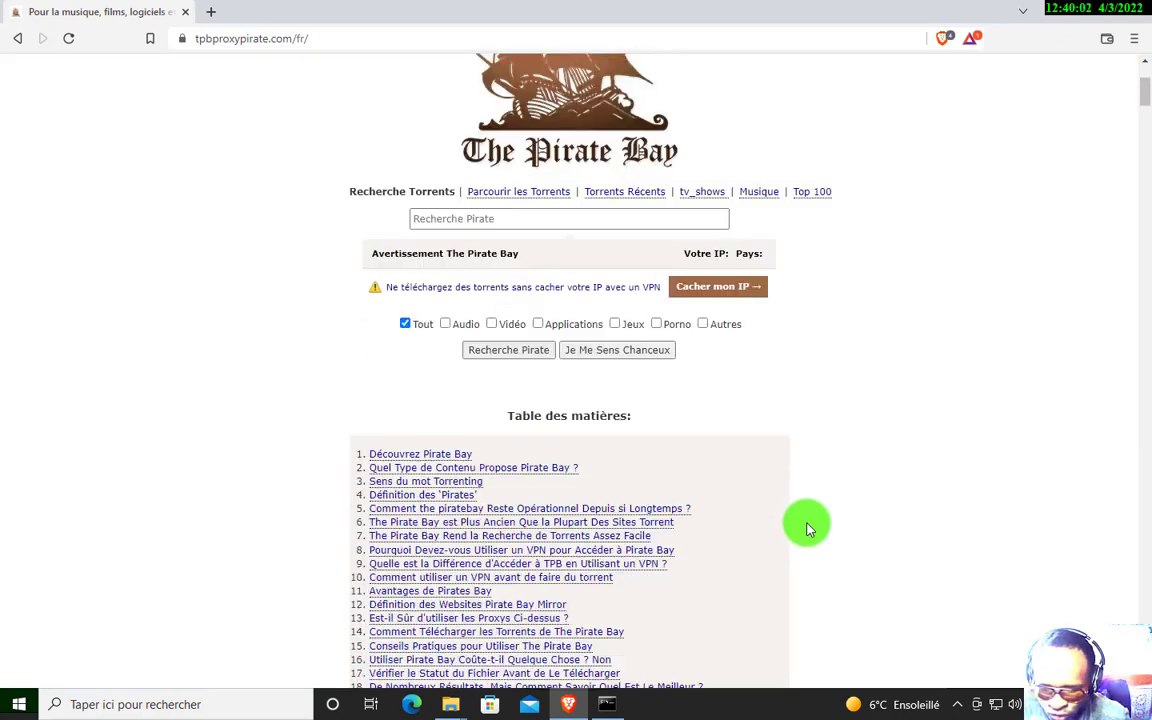
{"action": "scroll", "coordinate": [640, 460], "scroll_direction": "down", "scroll_amount": 3}
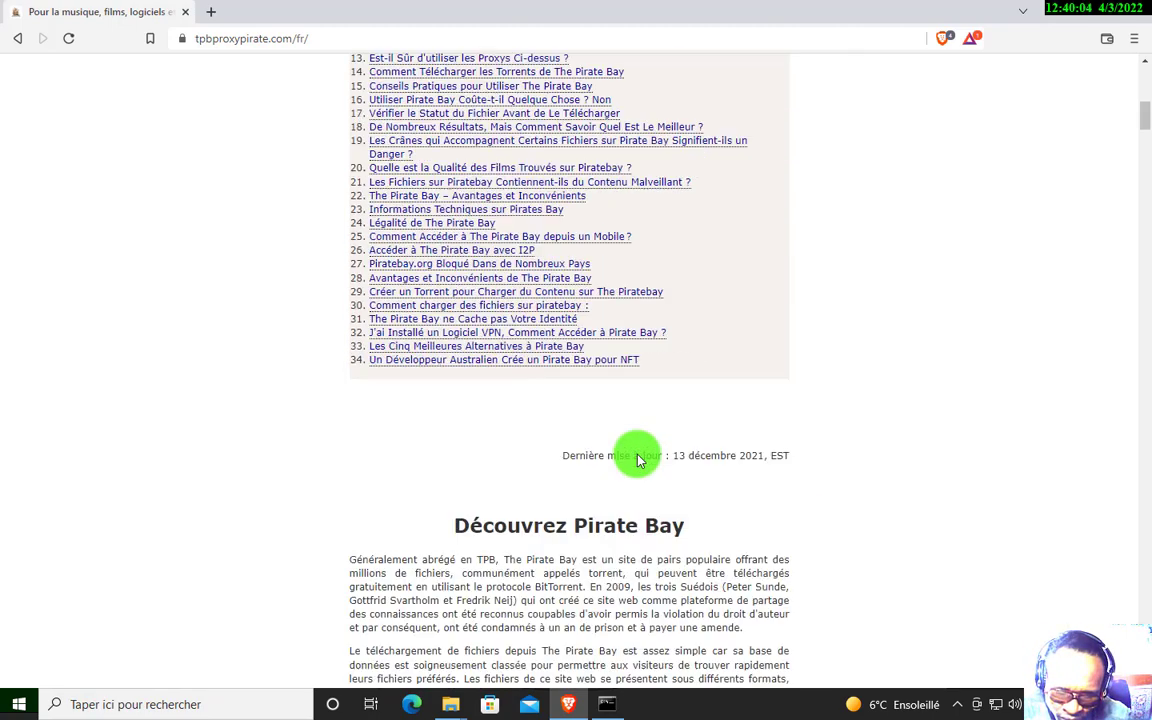
{"action": "scroll", "coordinate": [636, 460], "scroll_direction": "down", "scroll_amount": 3}
{"action": "scroll", "coordinate": [638, 478], "scroll_direction": "up", "scroll_amount": 4}
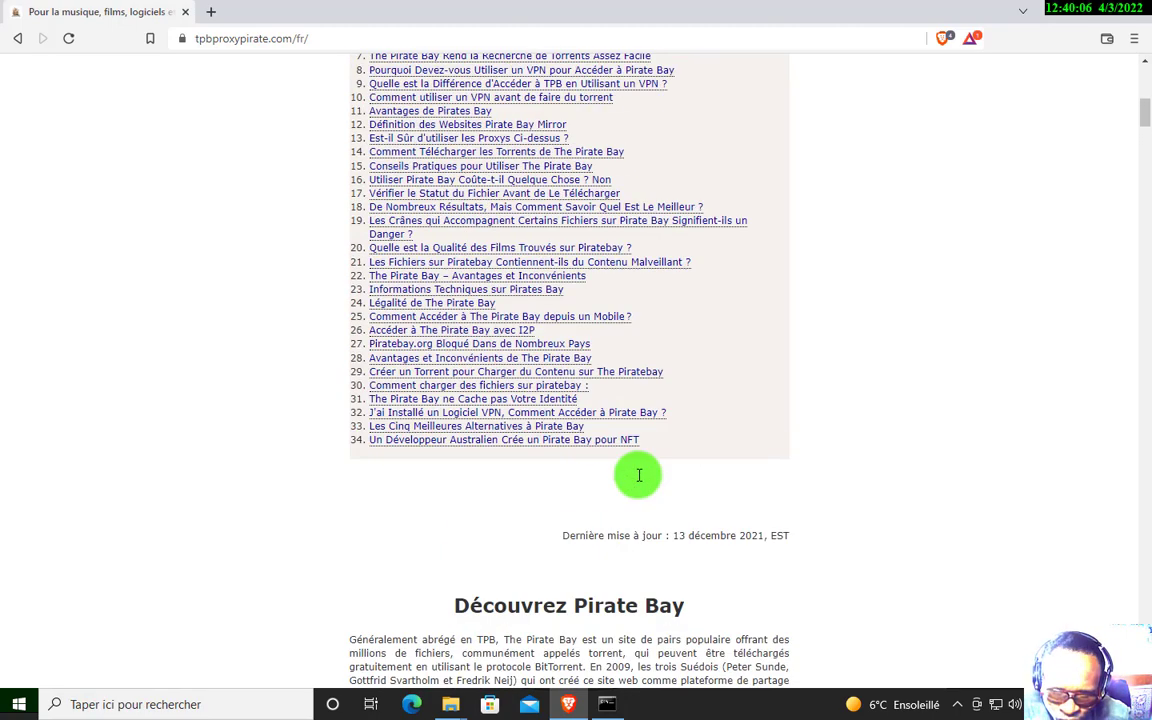
{"action": "scroll", "coordinate": [640, 481], "scroll_direction": "up", "scroll_amount": 3}
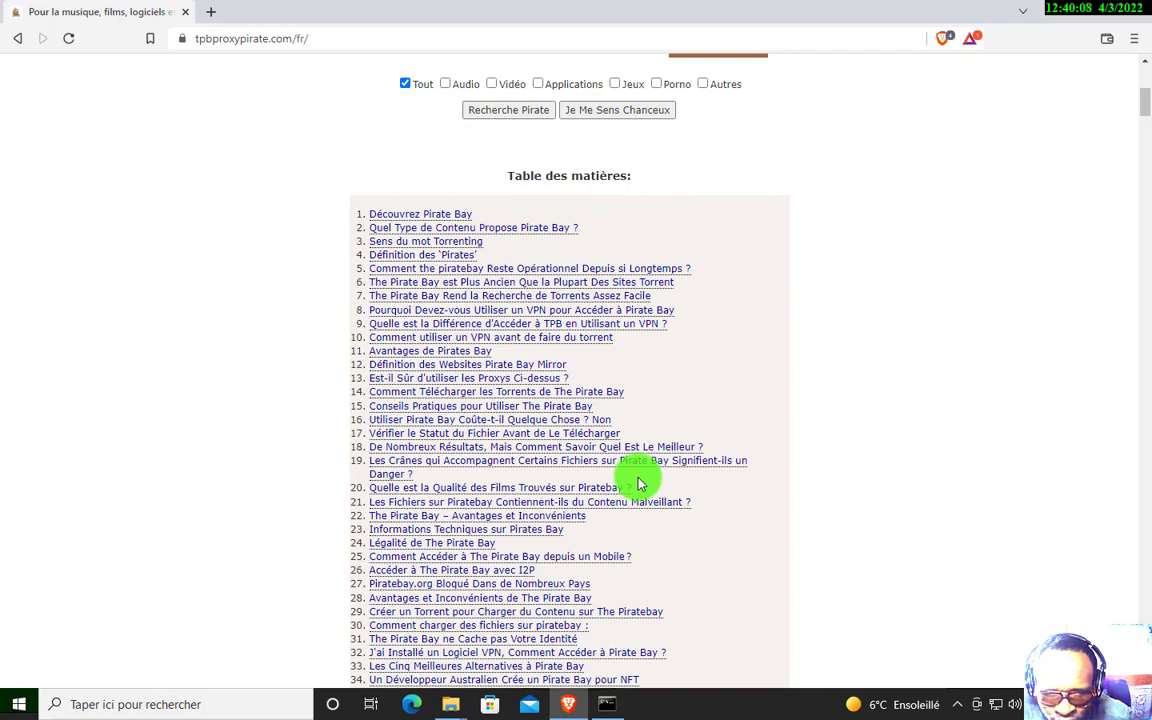
{"action": "scroll", "coordinate": [743, 384], "scroll_direction": "up", "scroll_amount": 3}
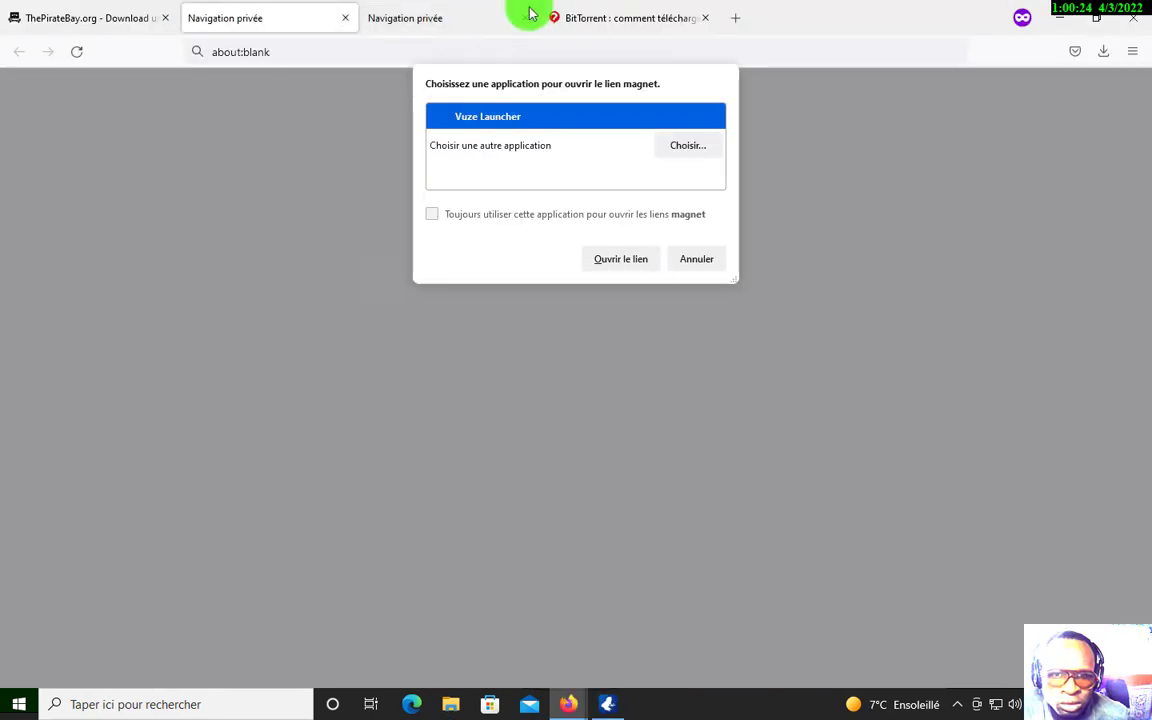
Open the magnet link with Vuze Launcher and switch to Vuze to view the Autodesk Revit 2019 Multi Win64 torrent options
{"action": "left_click", "coordinate": [527, 23]}
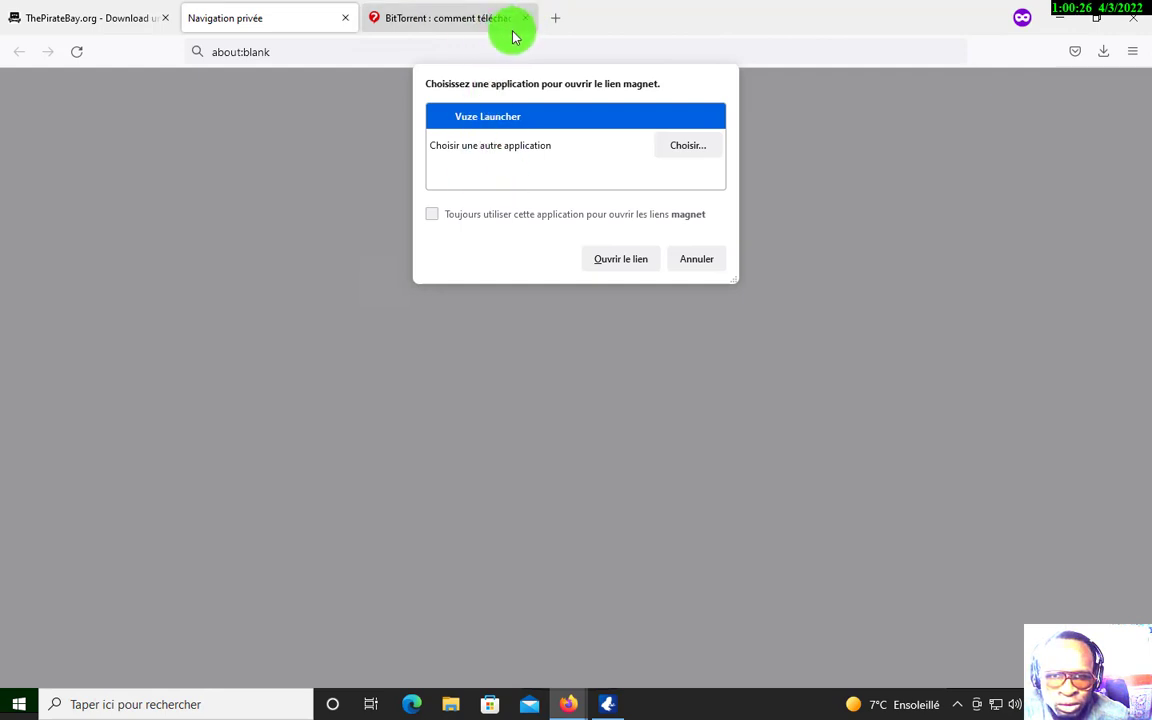
{"action": "left_click", "coordinate": [621, 259]}
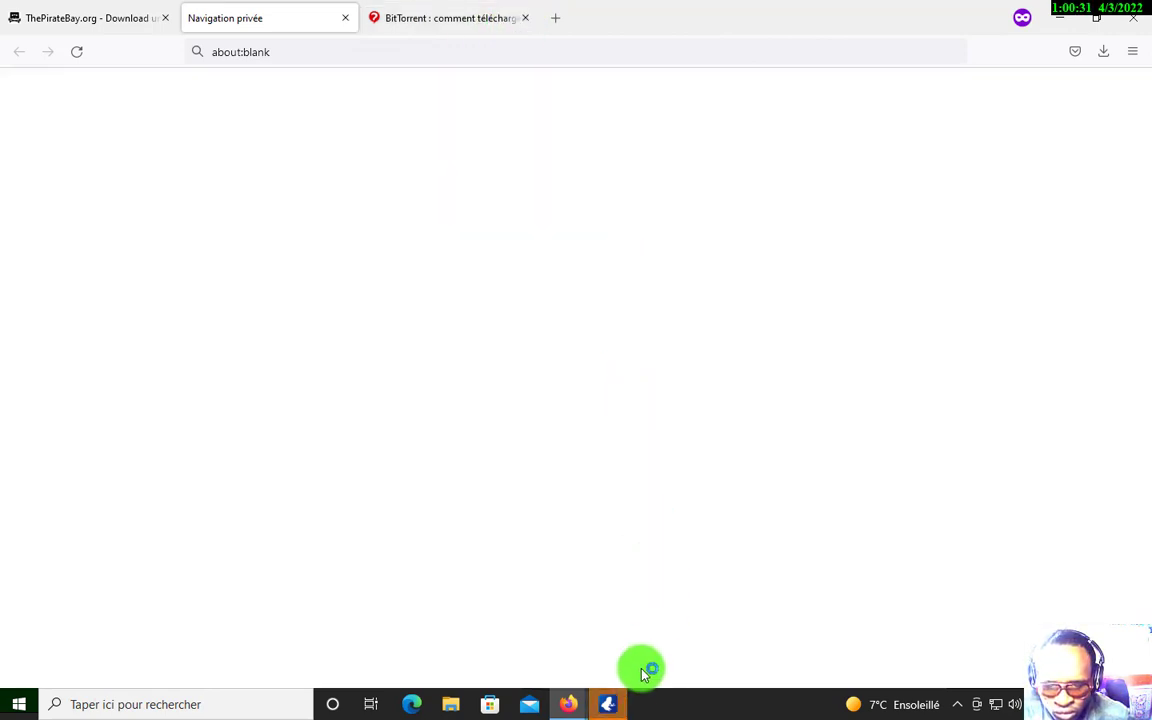
{"action": "left_click", "coordinate": [607, 703]}
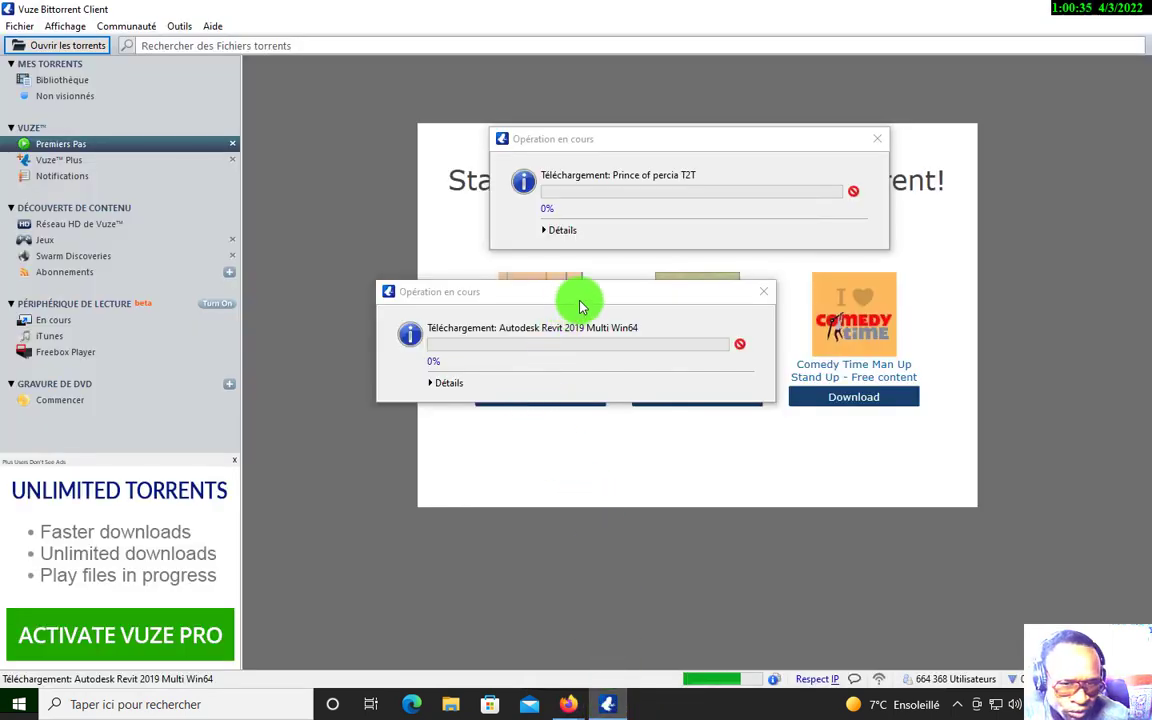
{"action": "left_click_drag", "start_coordinate": [567, 306], "coordinate": [617, 385]}
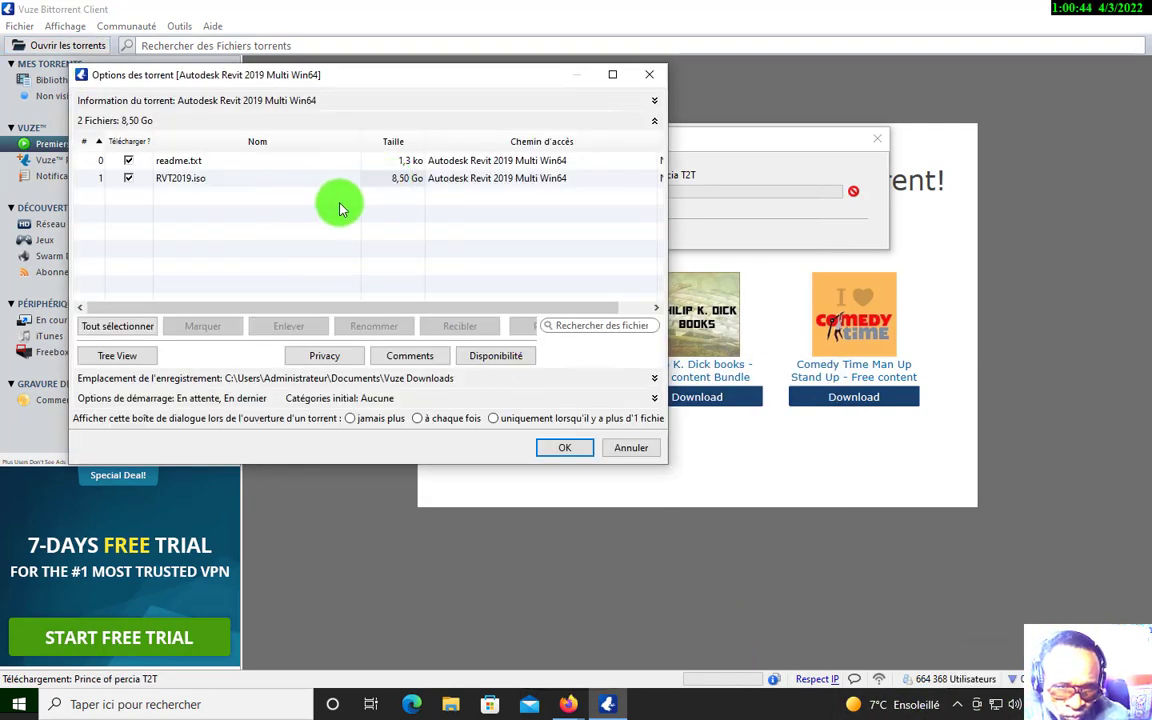
{"action": "left_click", "coordinate": [350, 62]}
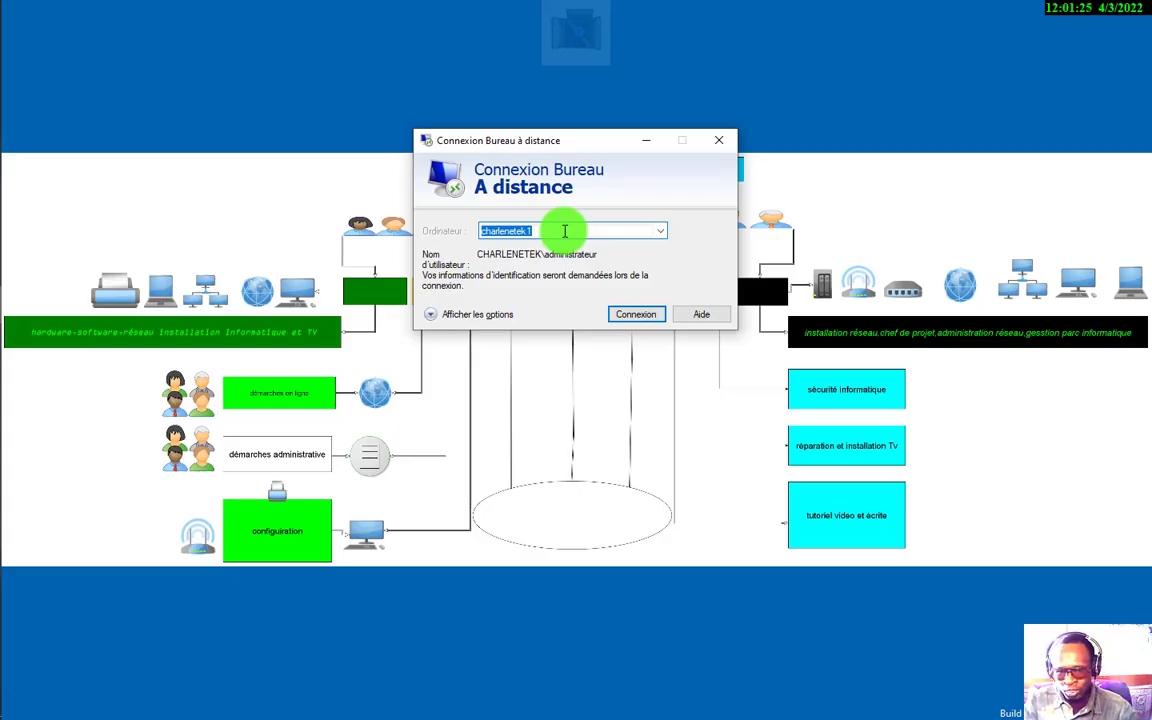
Connect by Remote Desktop to charlenetek1 with the administrator account password, accepting the untrusted certificate, and reposition the connection bar
{"action": "key", "text": "Return"}
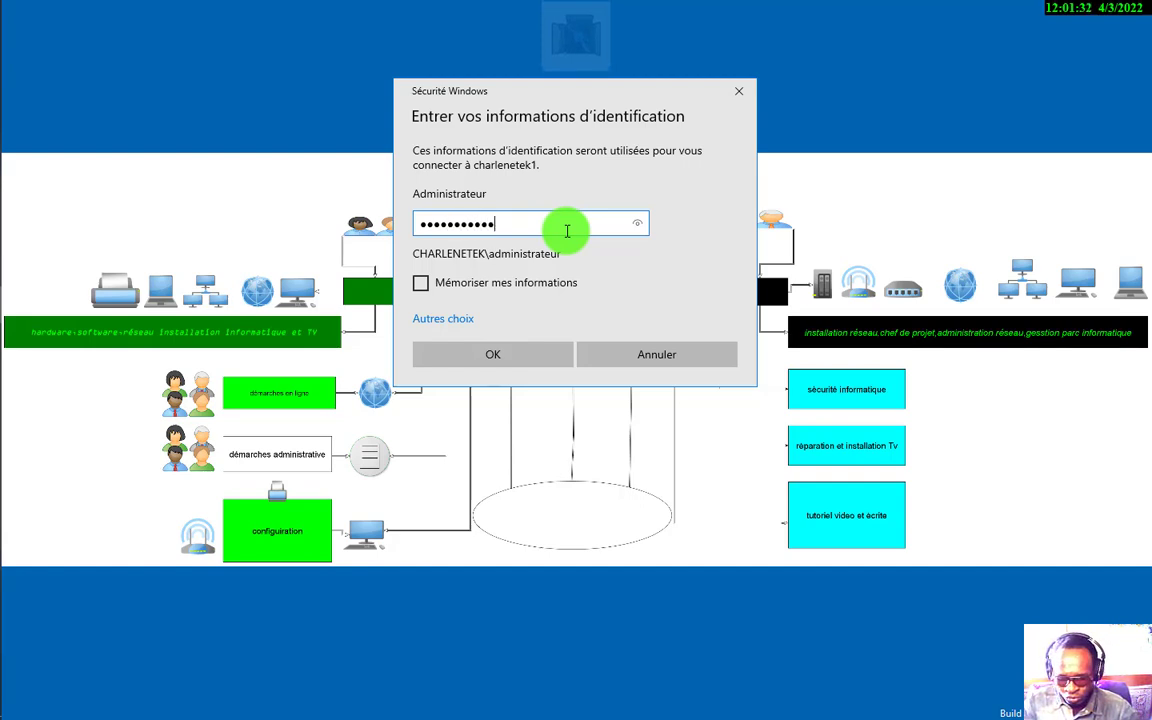
{"action": "key", "text": "Return"}
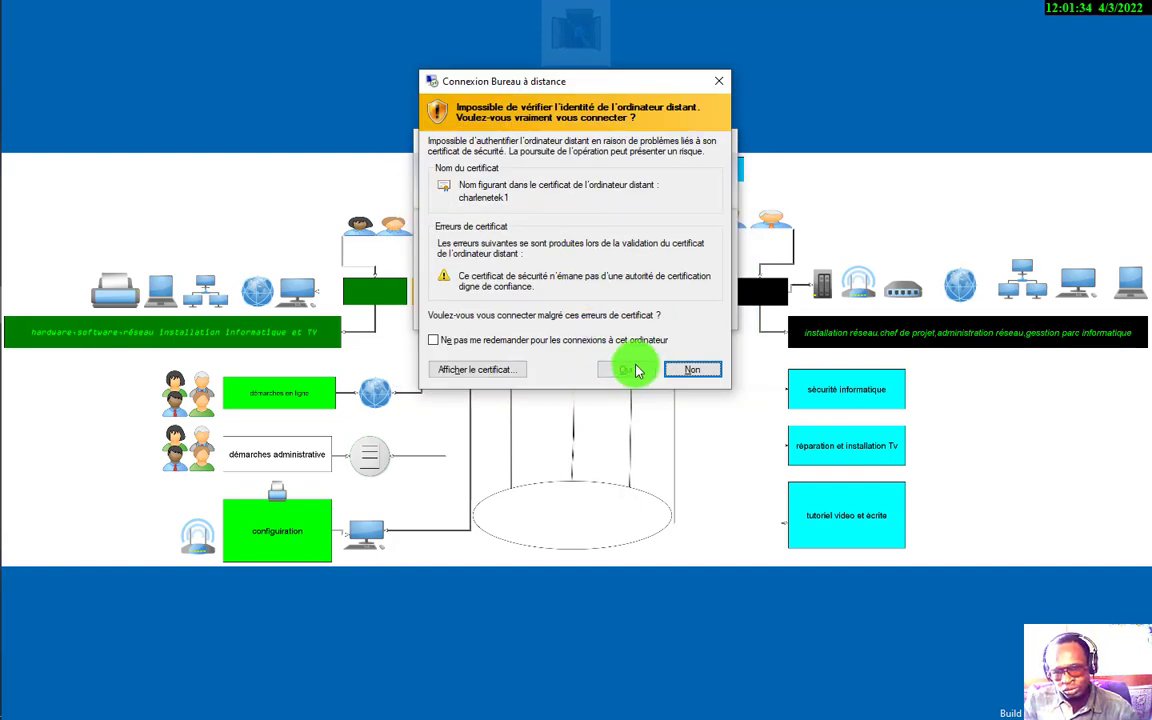
{"action": "left_click", "coordinate": [628, 370]}
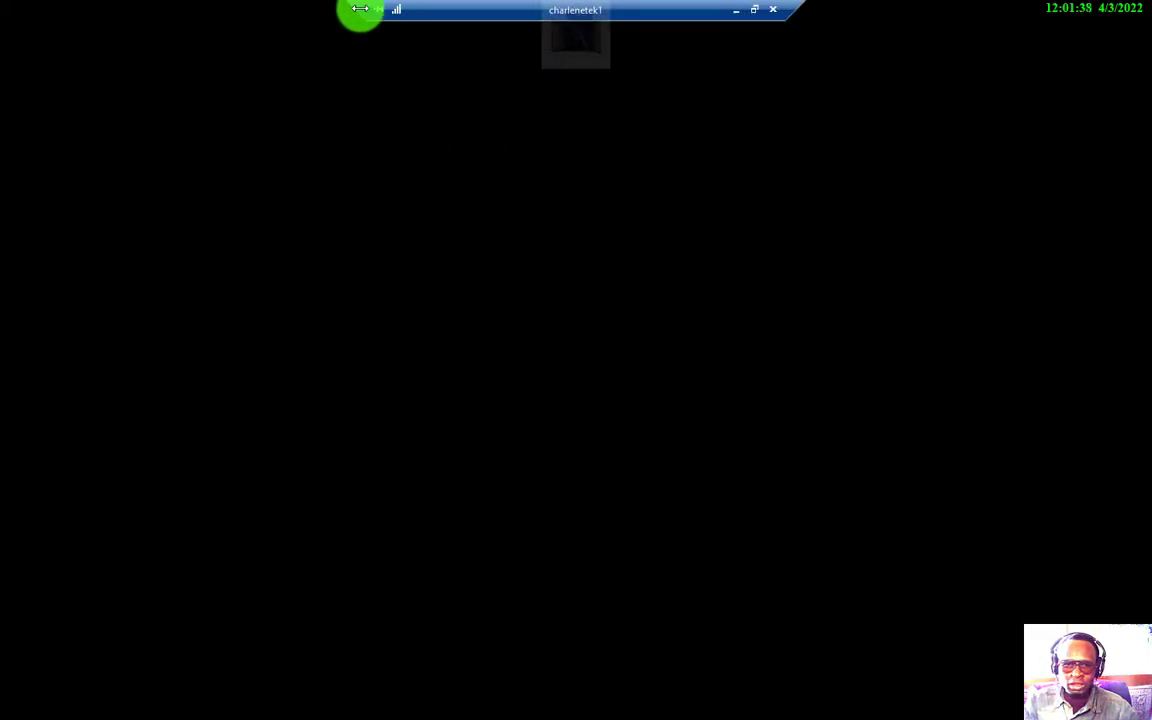
{"action": "mouse_move", "coordinate": [360, 8]}
{"action": "left_mouse_down"}
{"action": "mouse_move", "coordinate": [597, 31]}
{"action": "mouse_move", "coordinate": [728, 26]}
{"action": "mouse_move", "coordinate": [785, 8]}
{"action": "left_mouse_up"}
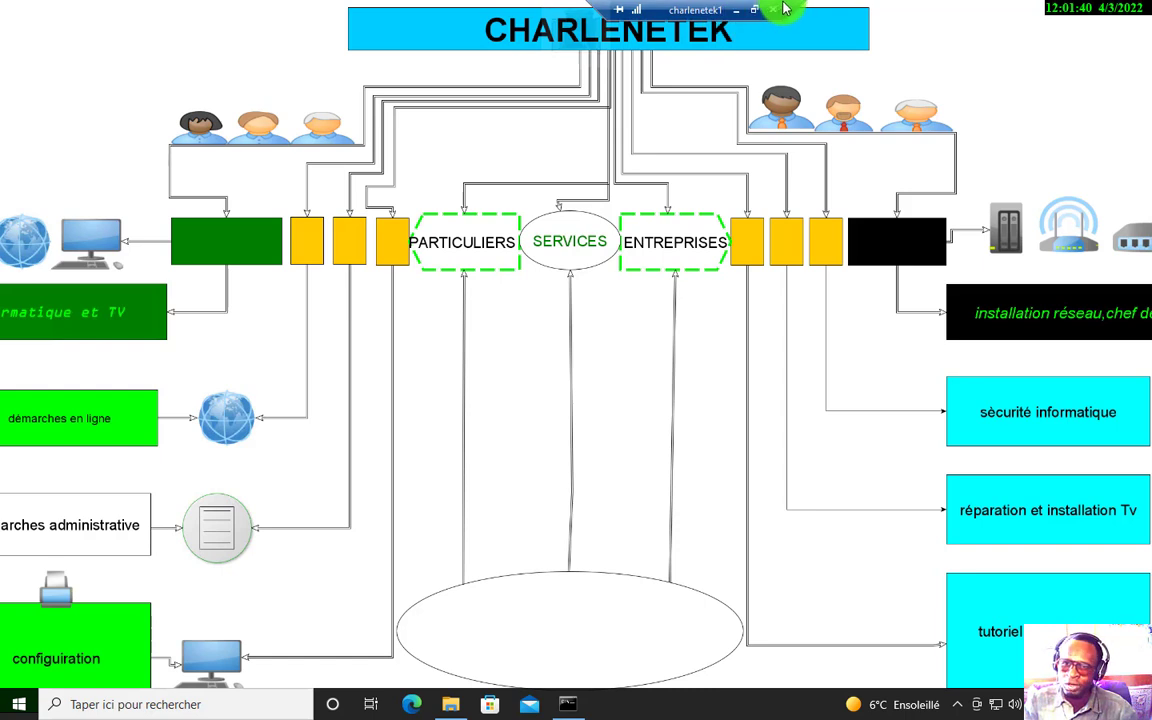
{"action": "left_click_drag", "start_coordinate": [700, 10], "coordinate": [607, 14]}
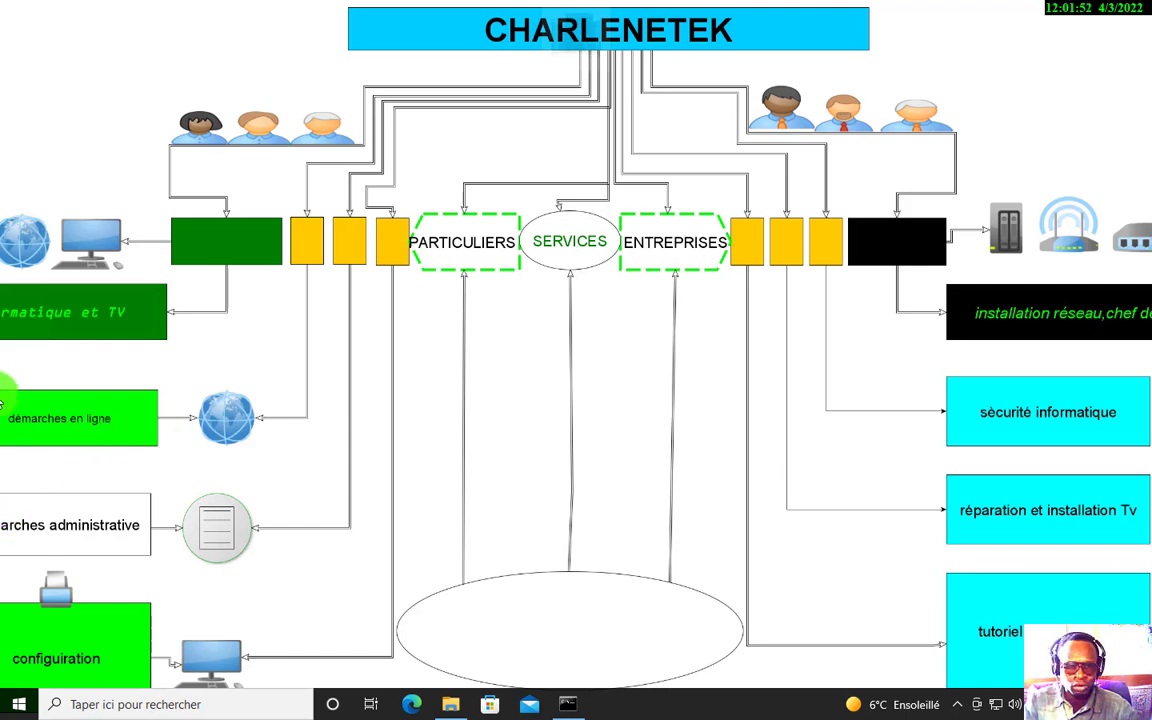
Bring up the Command Prompt and run netstat -an to list all connections and ports numerically
{"action": "left_click", "coordinate": [560, 708]}
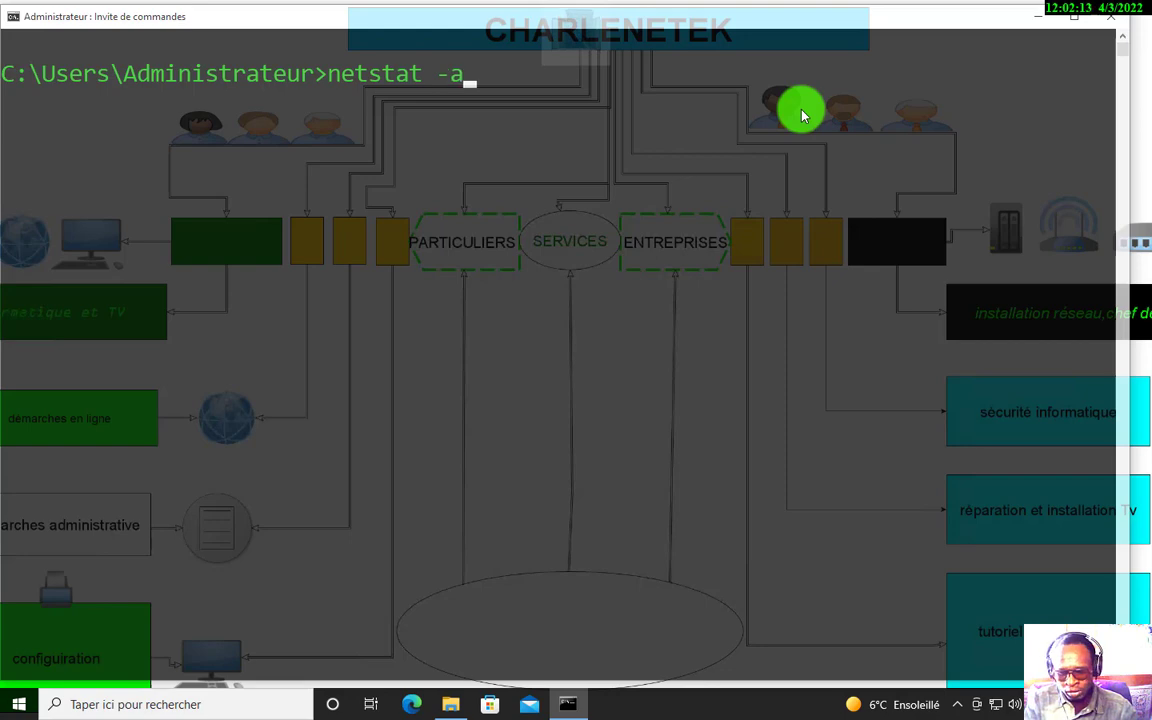
{"action": "type", "text": "n"}
{"action": "key", "text": "Return"}
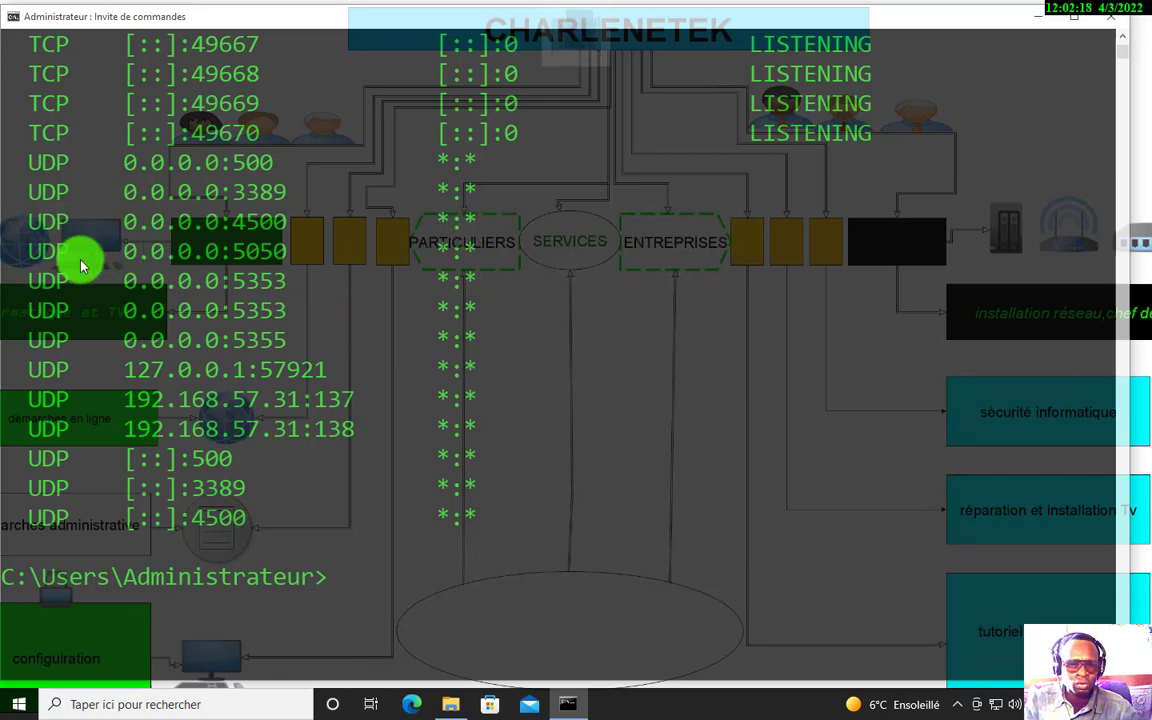
Examine the UDP and TCP entries in the netstat output and copy the protocol name TCP
{"action": "left_click_drag", "start_coordinate": [44, 221], "coordinate": [170, 280]}
{"action": "scroll", "coordinate": [437, 450], "scroll_direction": "up", "scroll_amount": 1}
{"action": "scroll", "coordinate": [440, 450], "scroll_direction": "up", "scroll_amount": 1}
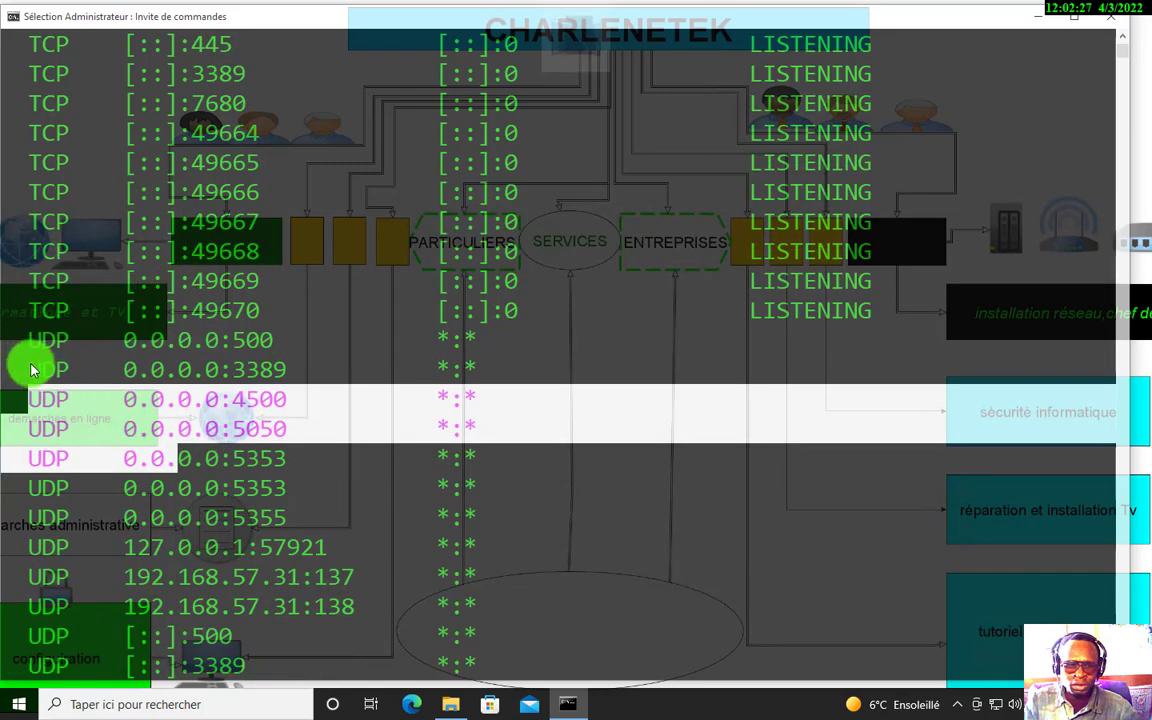
{"action": "left_click_drag", "start_coordinate": [26, 365], "coordinate": [143, 660]}
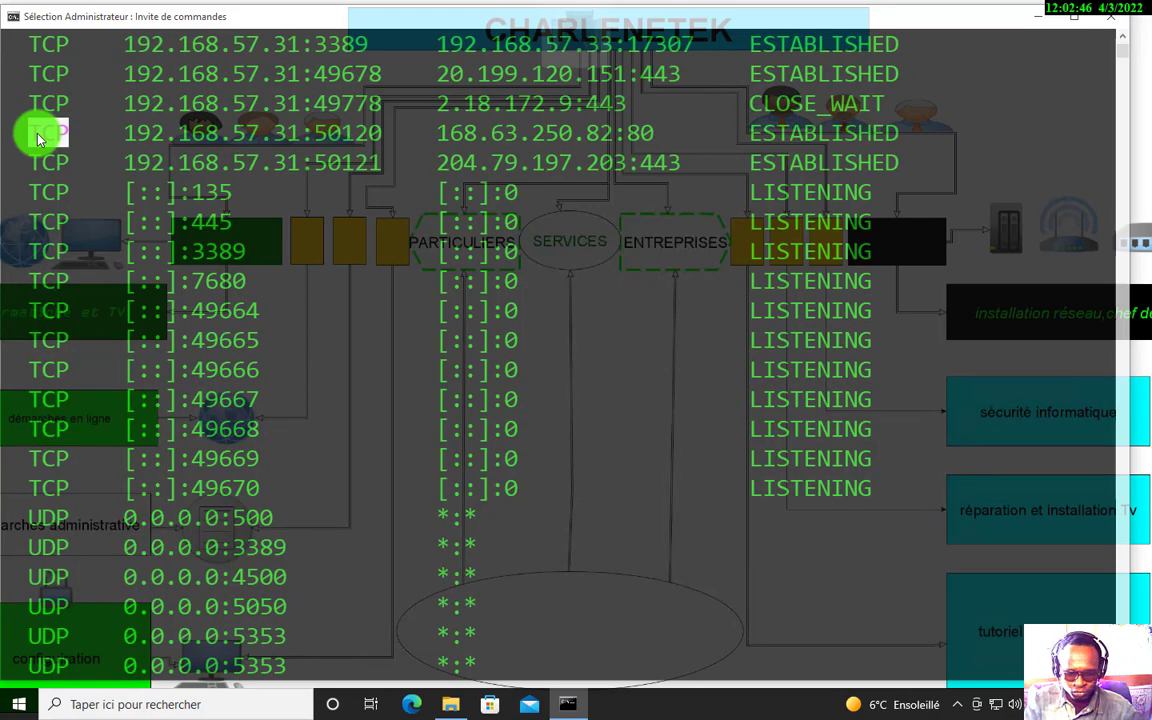
{"action": "right_click", "coordinate": [38, 138]}
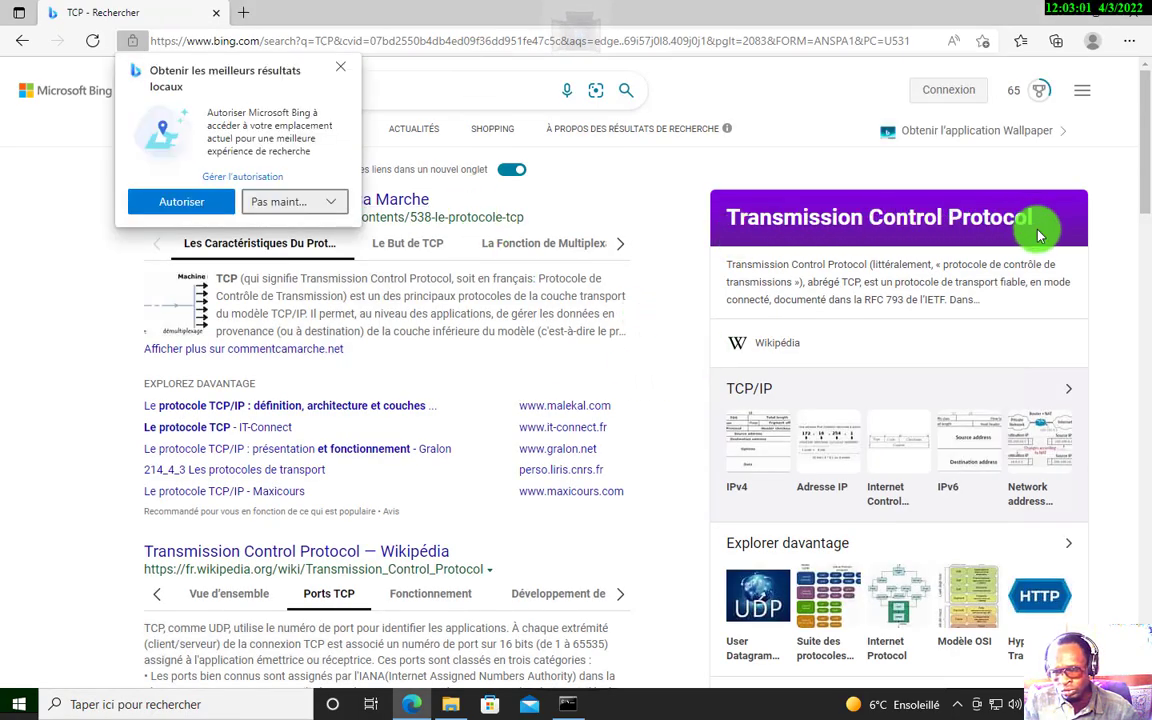
Decline Bing's location request and search for "google" to reach the Google home page
{"action": "left_click", "coordinate": [288, 203]}
{"action": "left_click", "coordinate": [350, 45]}
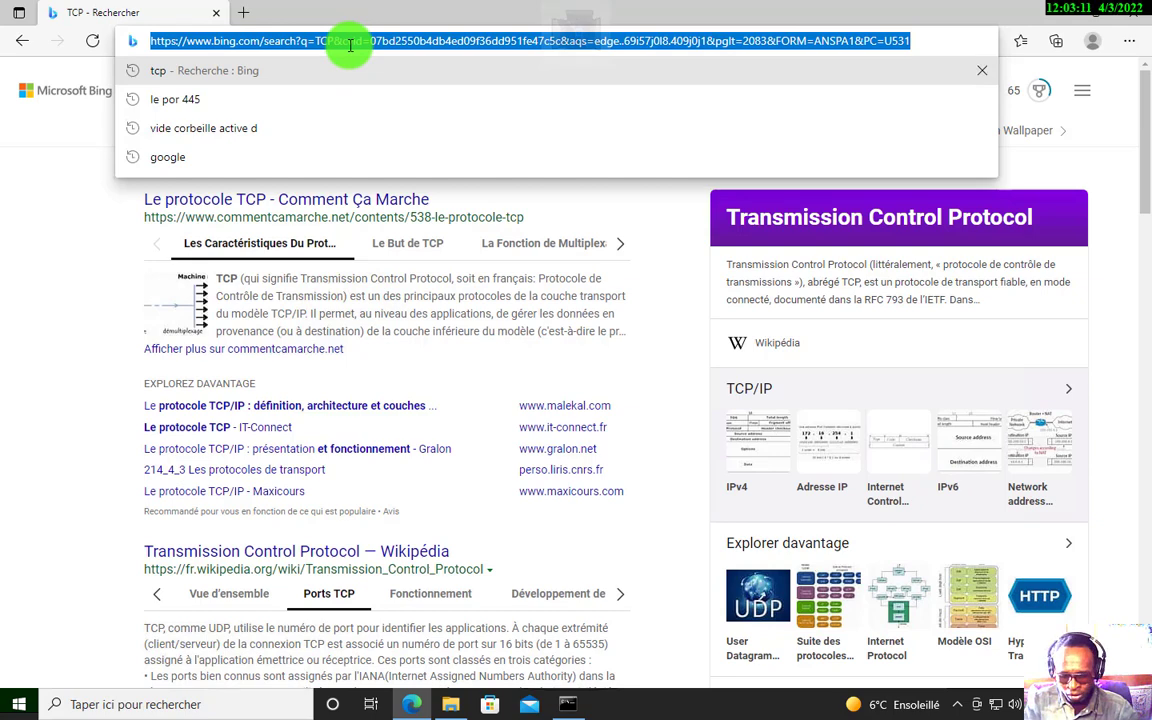
{"action": "type", "text": "google"}
{"action": "key", "text": "Return"}
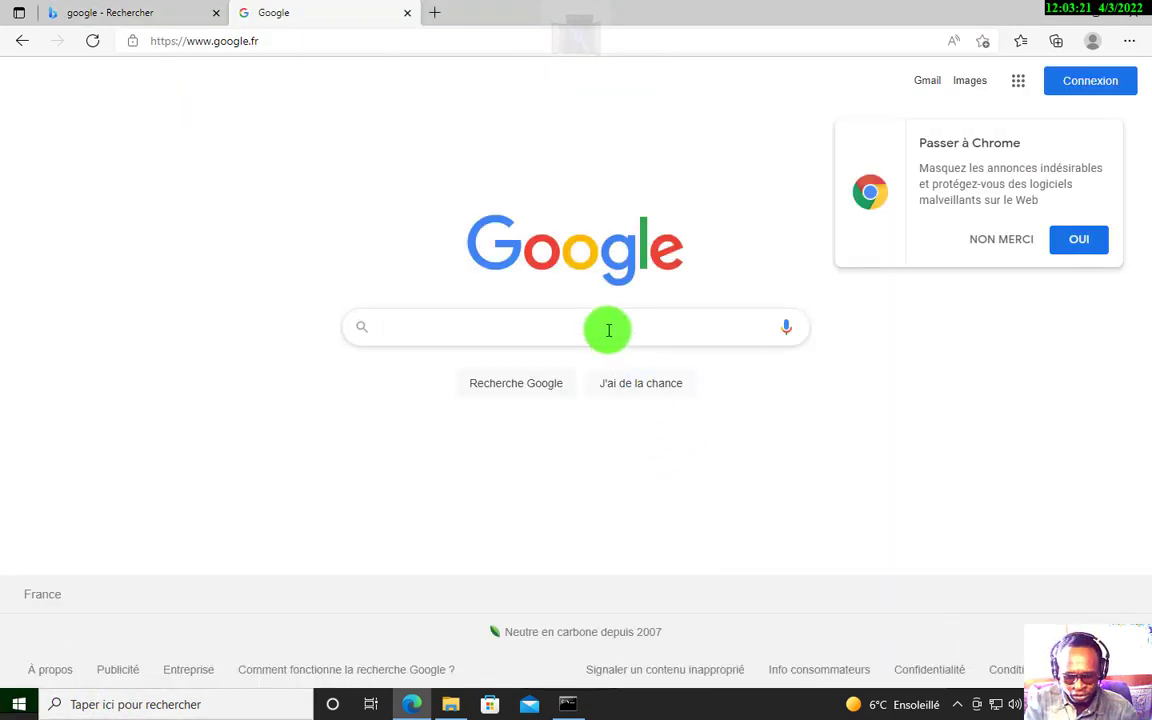
Find the official Brave site through a Google search for "brave" and download the Brave browser installer
{"action": "type", "text": "bra"}
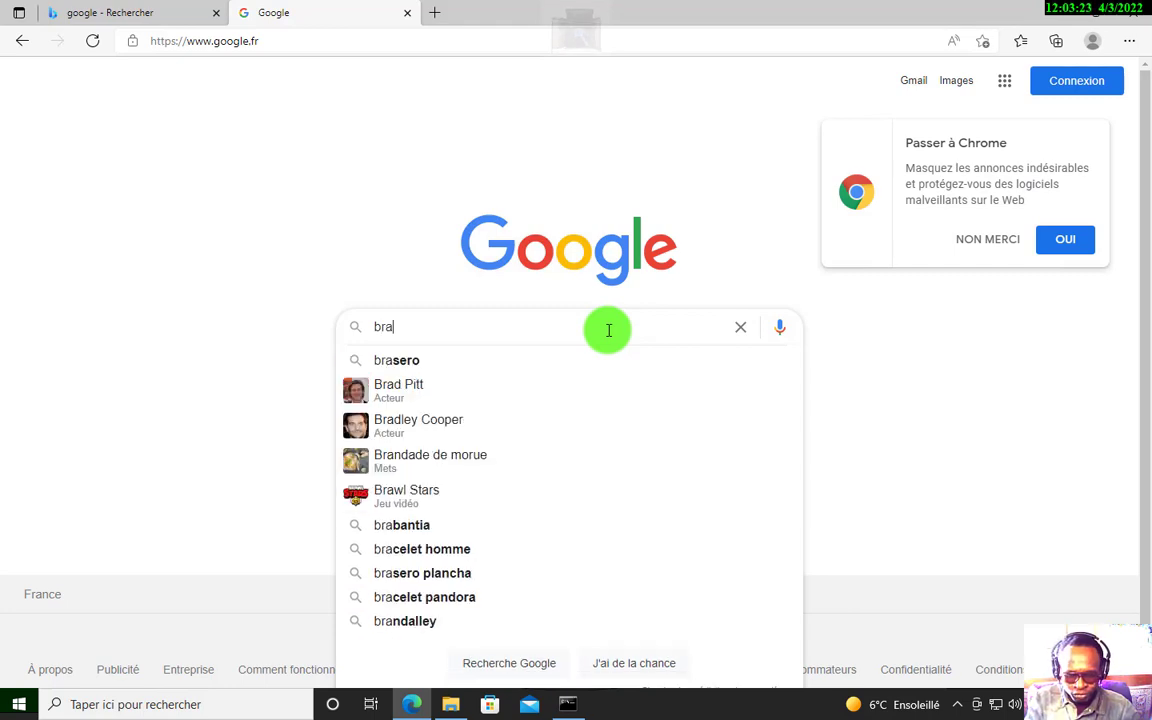
{"action": "type", "text": "ve"}
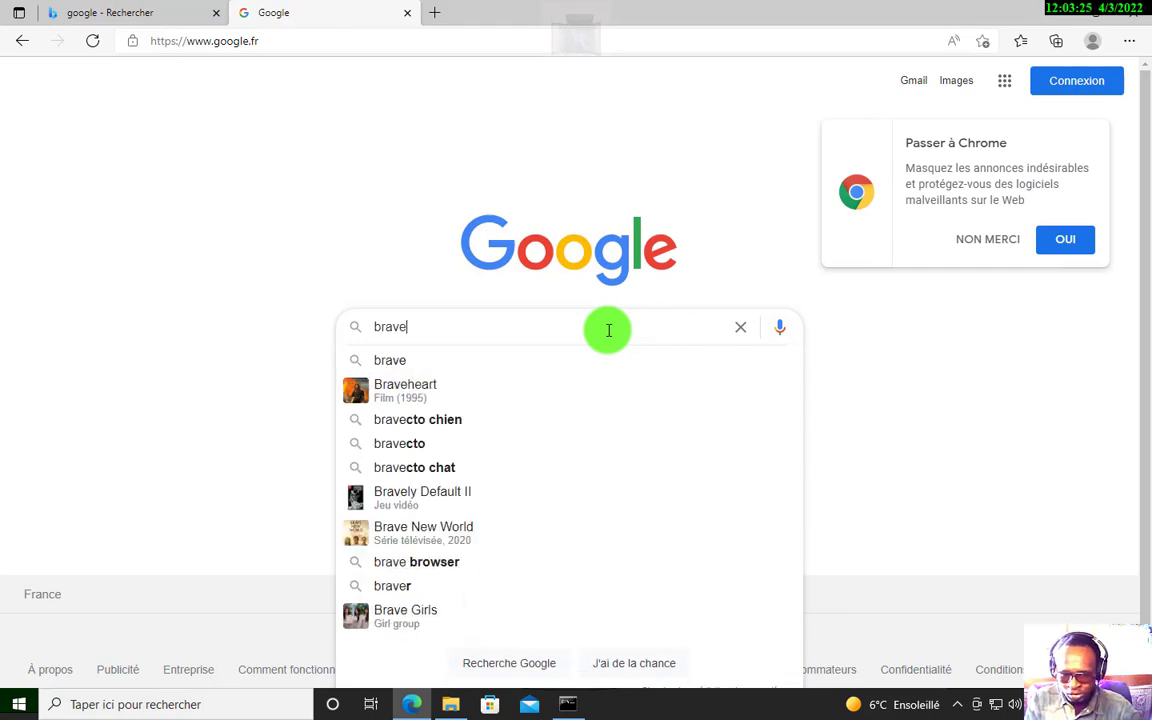
{"action": "key", "text": "Return"}
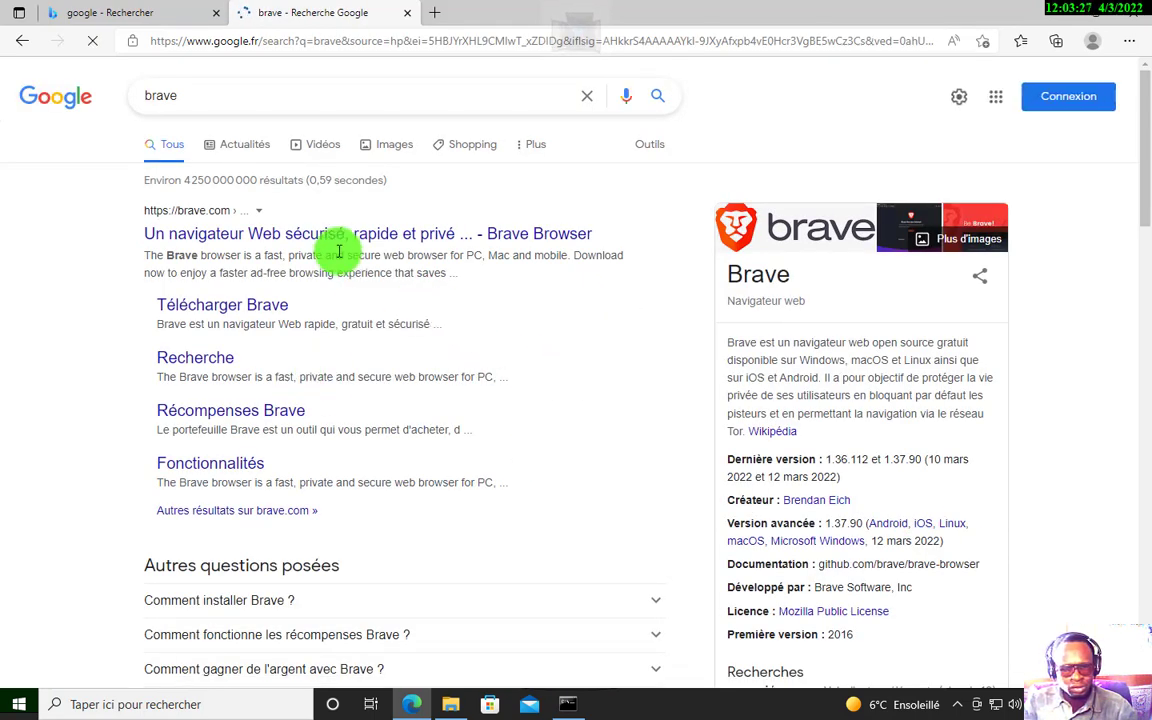
{"action": "left_click", "coordinate": [324, 232]}
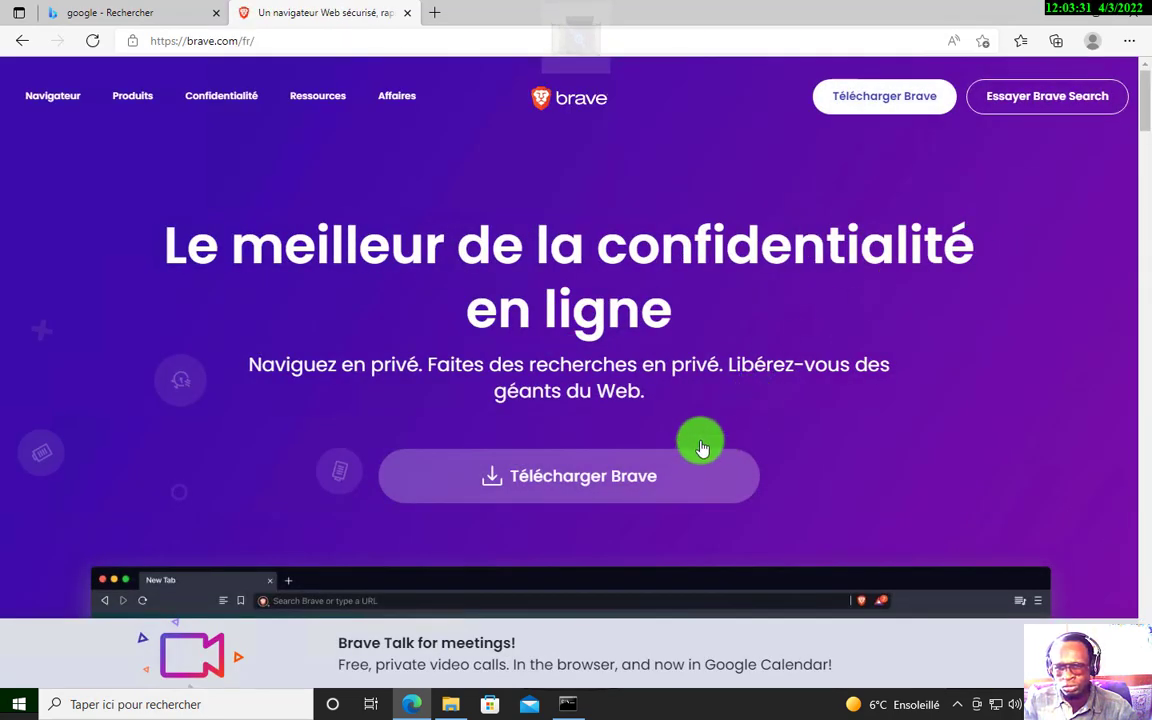
{"action": "left_click", "coordinate": [876, 112]}
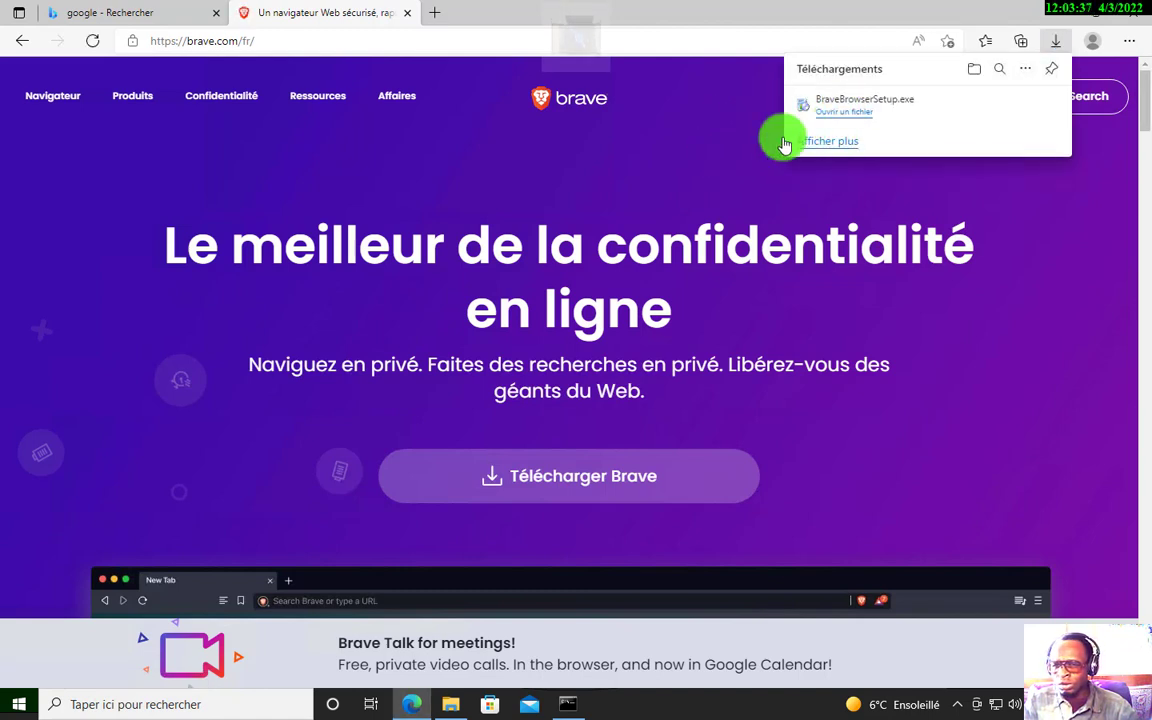
Show BraveBrowserSetup.exe in its download folder and run it to start installing Brave
{"action": "mouse_move", "coordinate": [959, 116]}
{"action": "left_click", "coordinate": [1002, 110]}
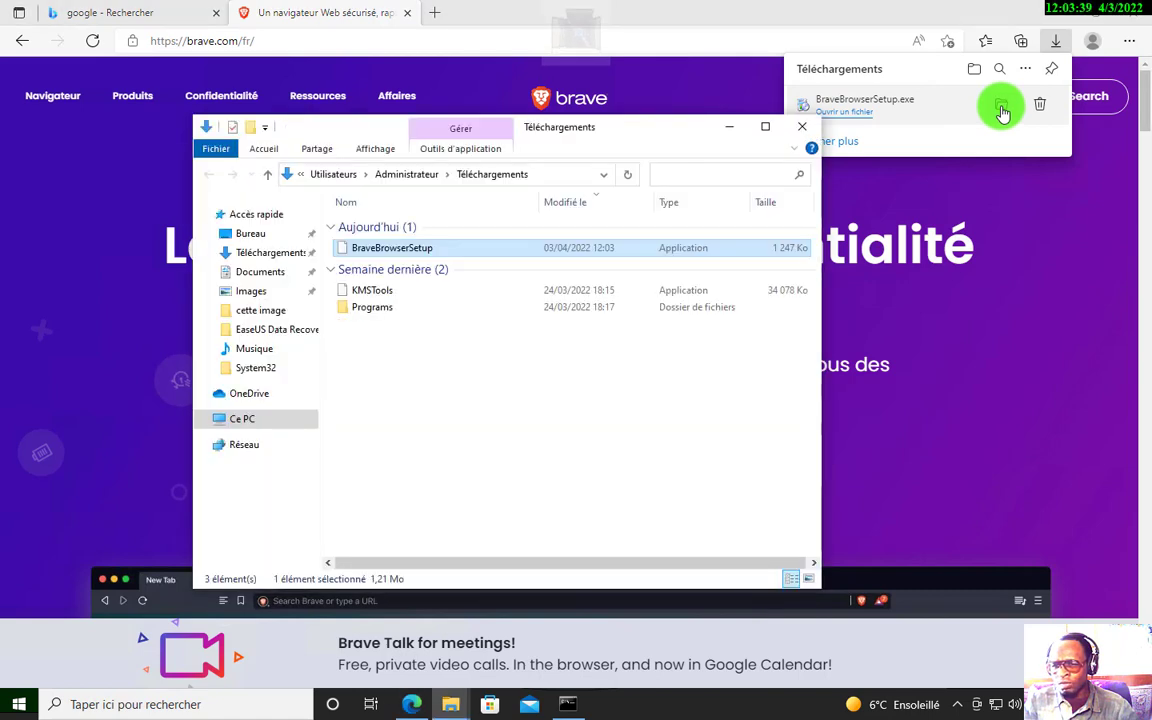
{"action": "double_click", "coordinate": [392, 248]}
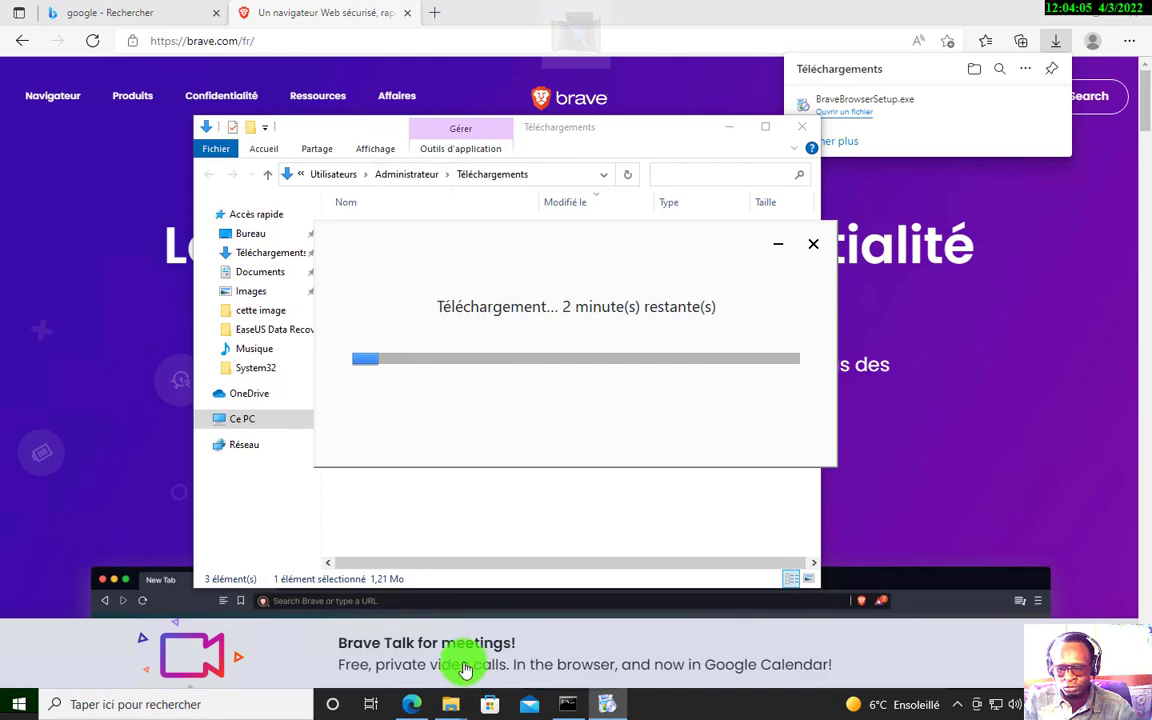
Minimize the Edge, Brave installer and Téléchargements windows to uncover the Command Prompt
{"action": "left_click", "coordinate": [1054, 21]}
{"action": "left_click", "coordinate": [1045, 14]}
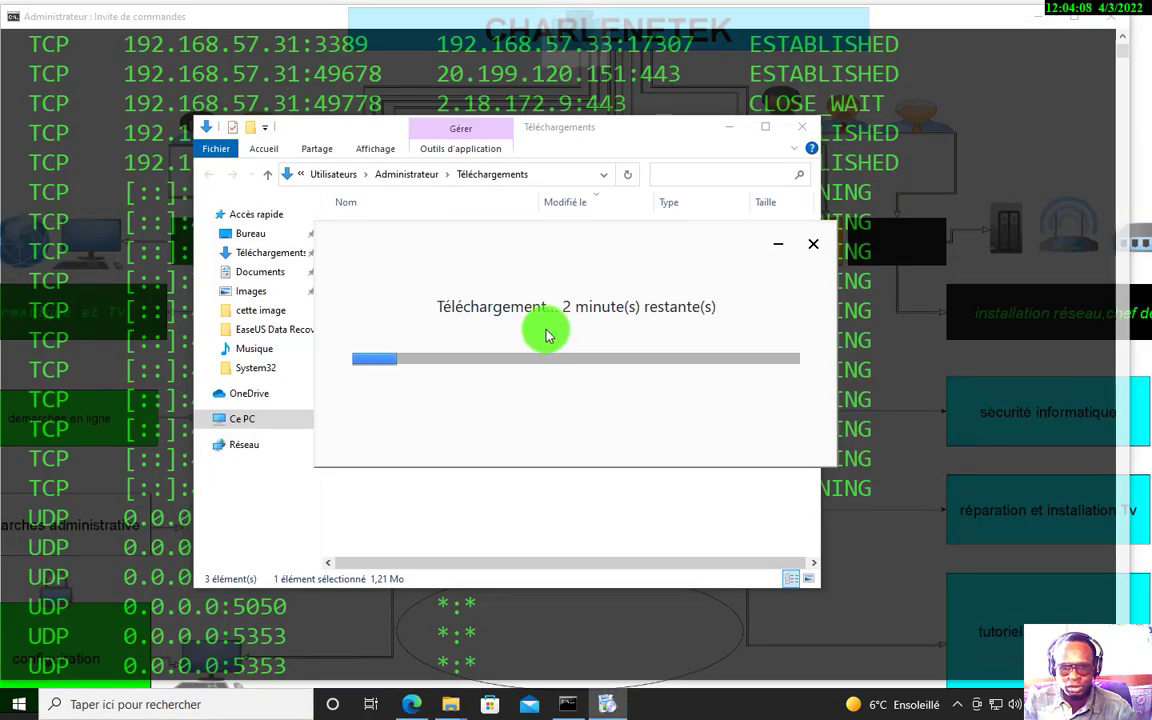
{"action": "left_click", "coordinate": [778, 243]}
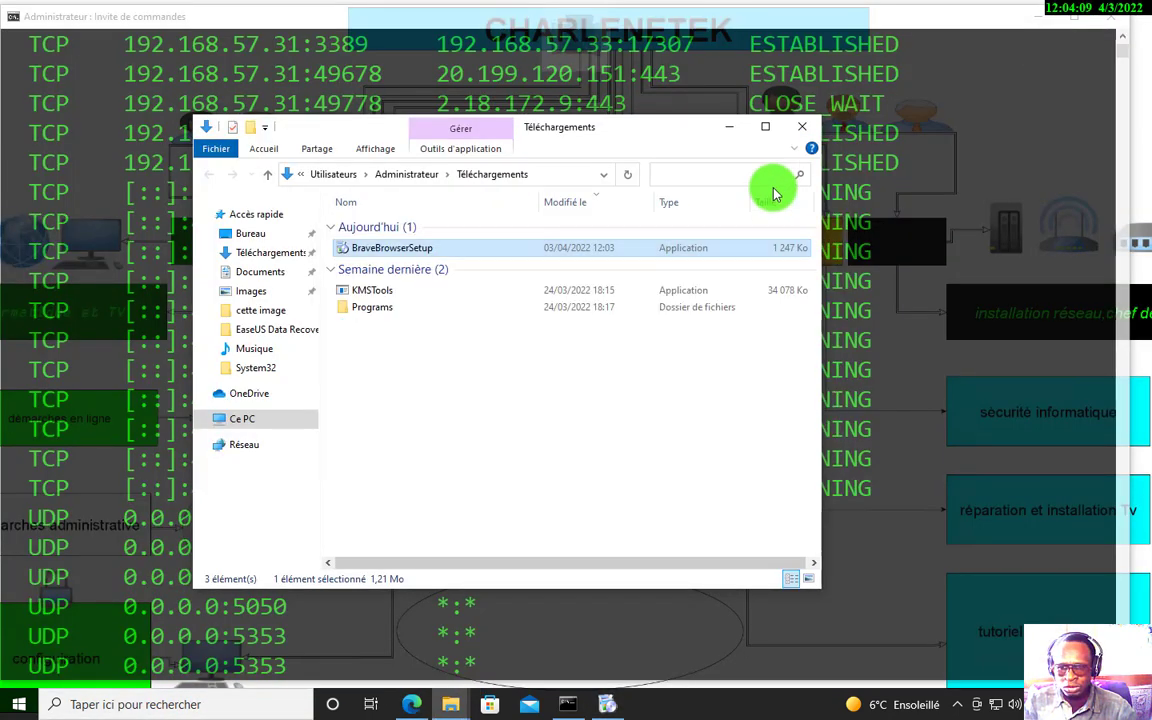
{"action": "left_click", "coordinate": [733, 130]}
Copy the protocol name UDP from the 192.168.57.31:137 entry of the netstat output
{"action": "scroll", "coordinate": [320, 420], "scroll_direction": "up", "scroll_amount": 3}
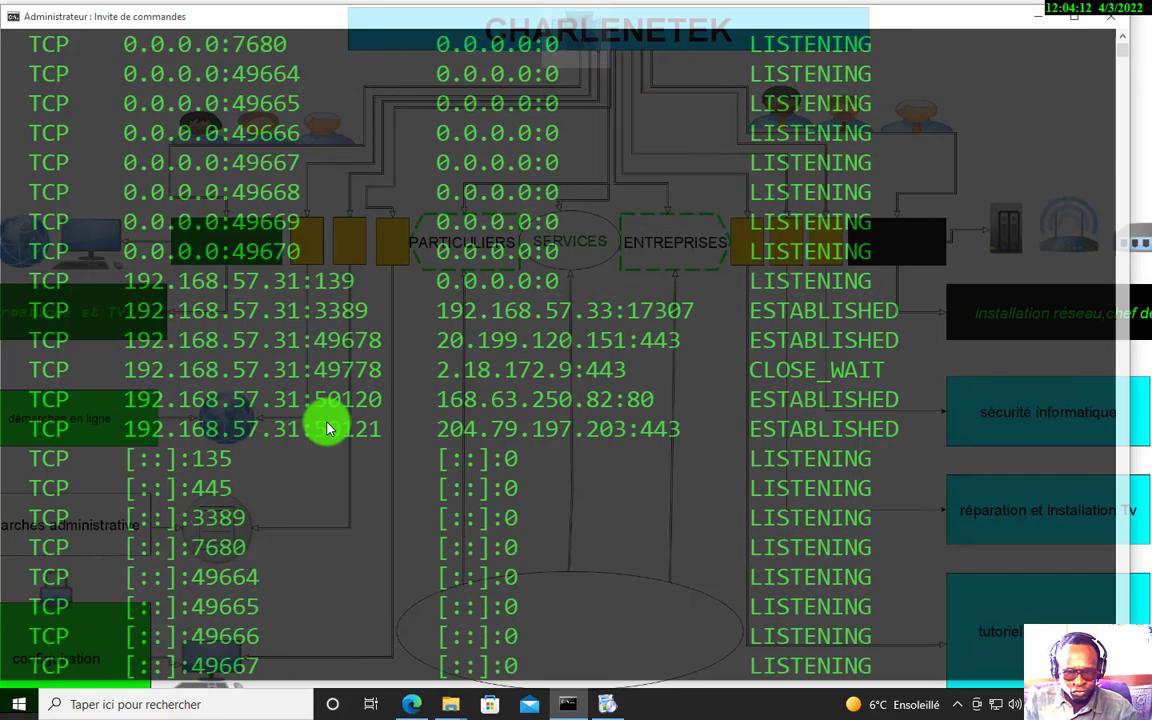
{"action": "scroll", "coordinate": [327, 428], "scroll_direction": "up", "scroll_amount": 3}
{"action": "scroll", "coordinate": [275, 586], "scroll_direction": "down", "scroll_amount": 4}
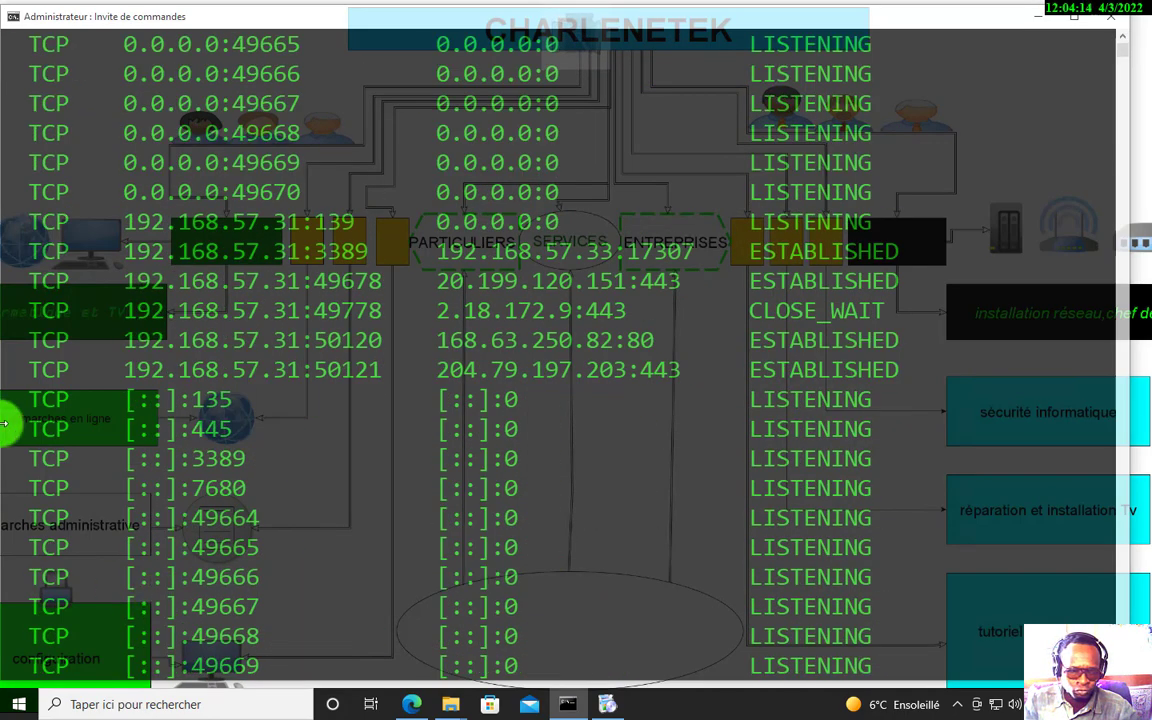
{"action": "scroll", "coordinate": [21, 490], "scroll_direction": "down", "scroll_amount": 6}
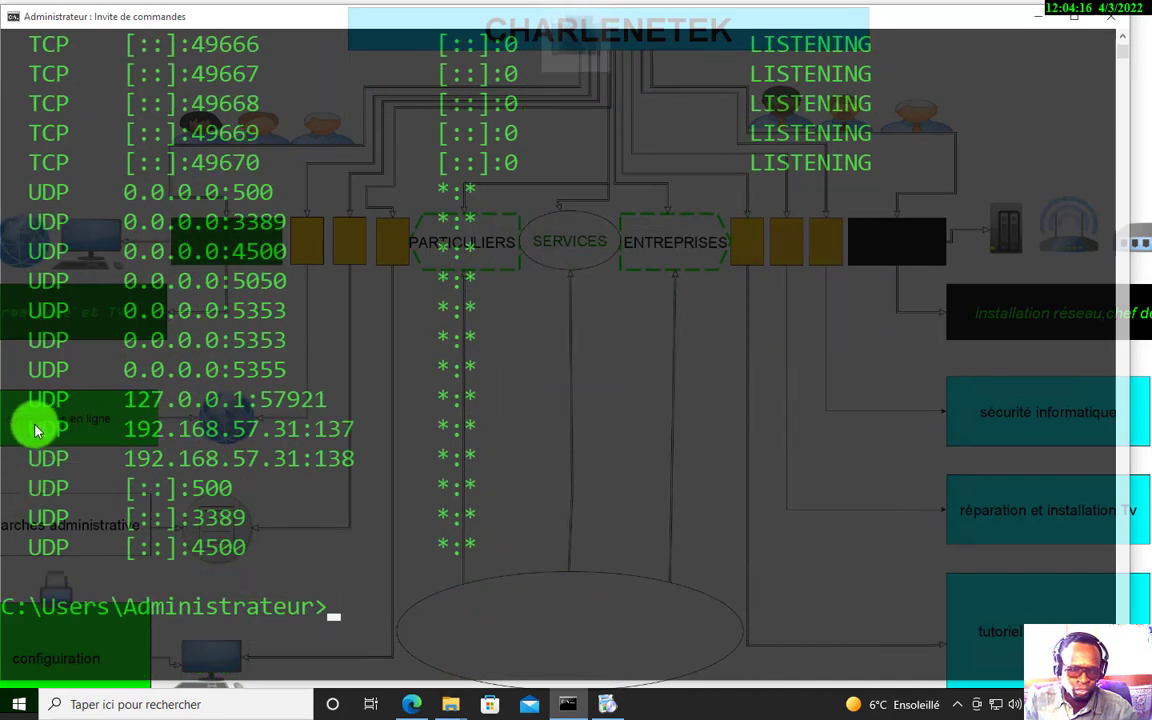
{"action": "left_click_drag", "start_coordinate": [34, 430], "coordinate": [64, 446]}
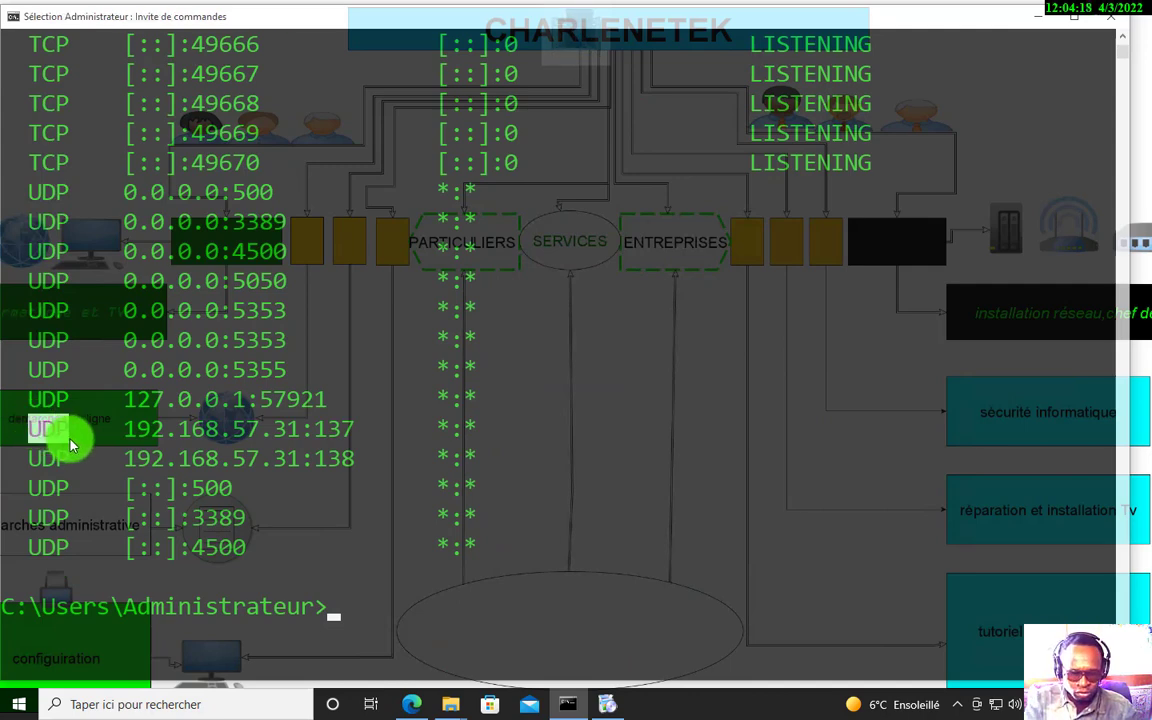
{"action": "right_click", "coordinate": [70, 445]}
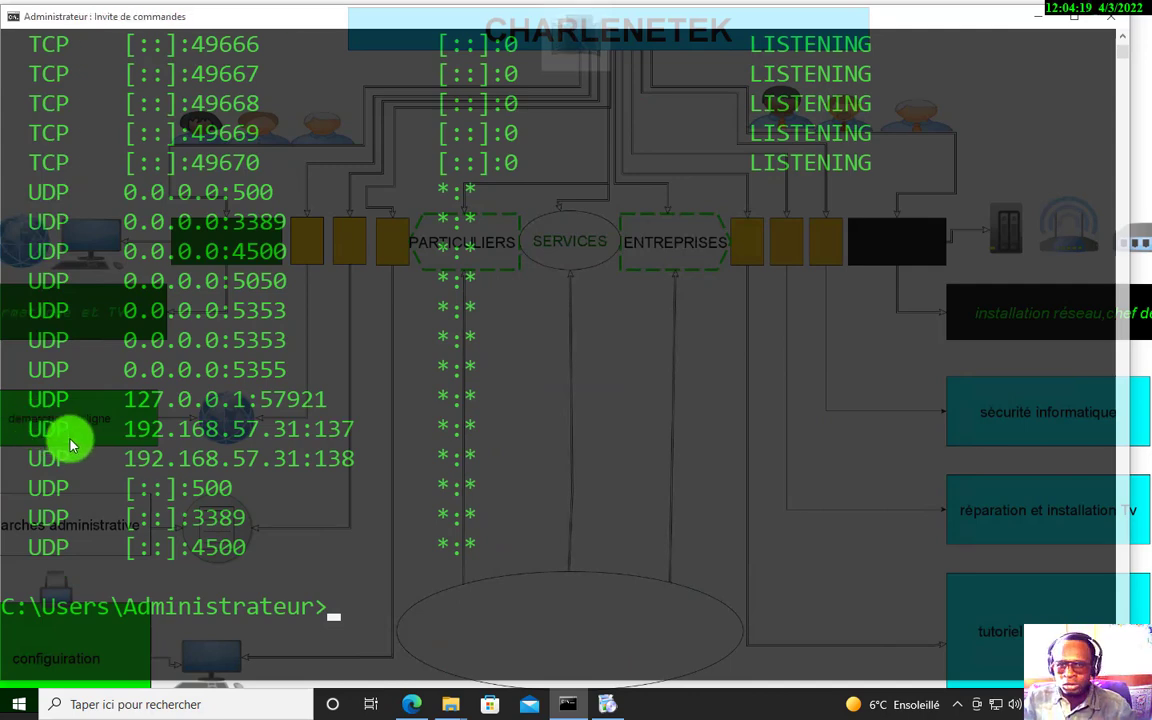
Minimize the Command Prompt, return to the Bing results page in Edge and search for "UDP"
{"action": "left_click", "coordinate": [1038, 14]}
{"action": "left_click", "coordinate": [408, 702]}
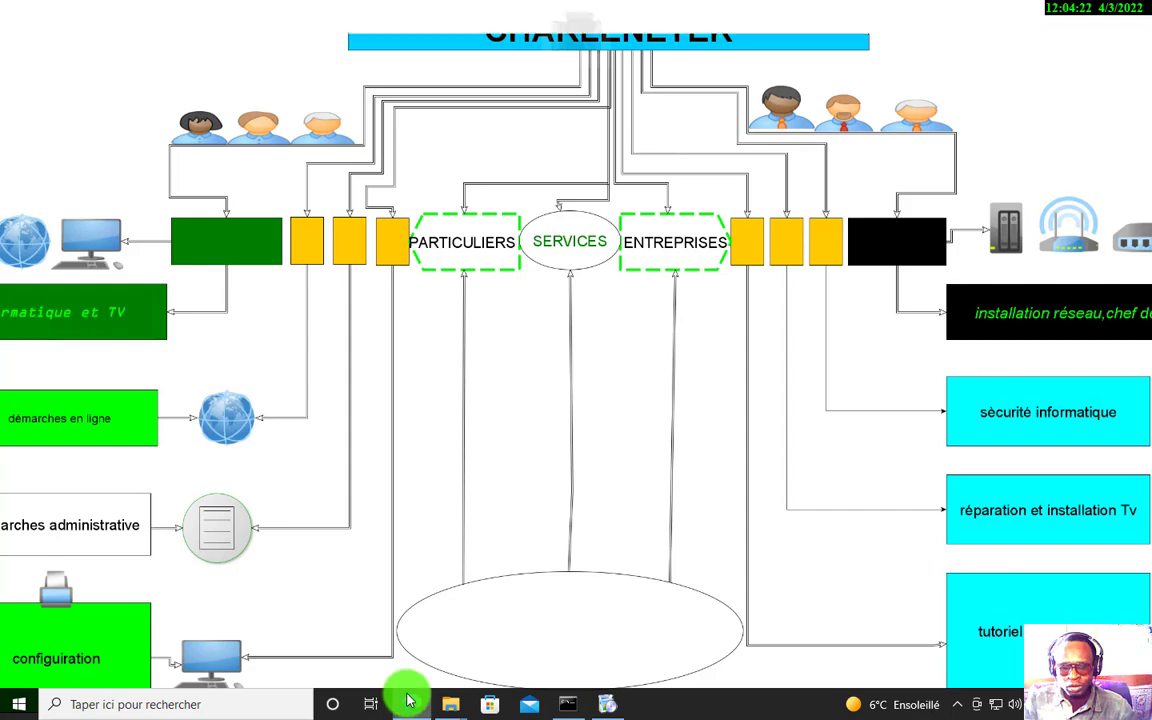
{"action": "left_click", "coordinate": [528, 40]}
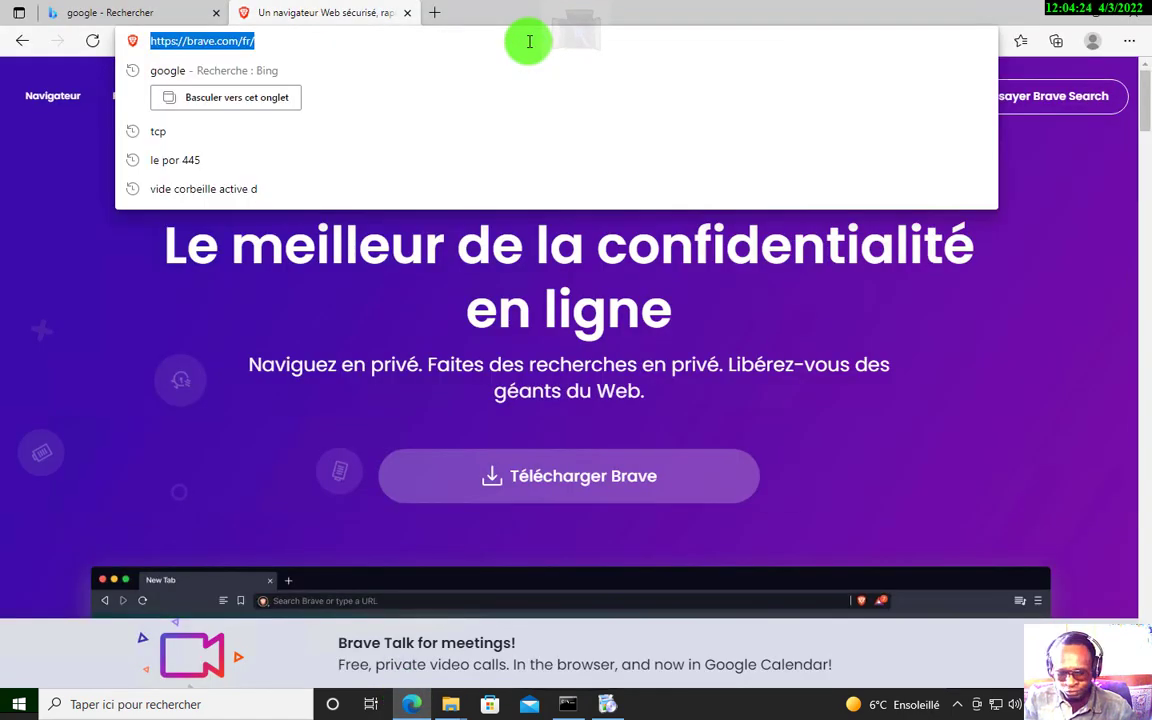
{"action": "left_click", "coordinate": [108, 16]}
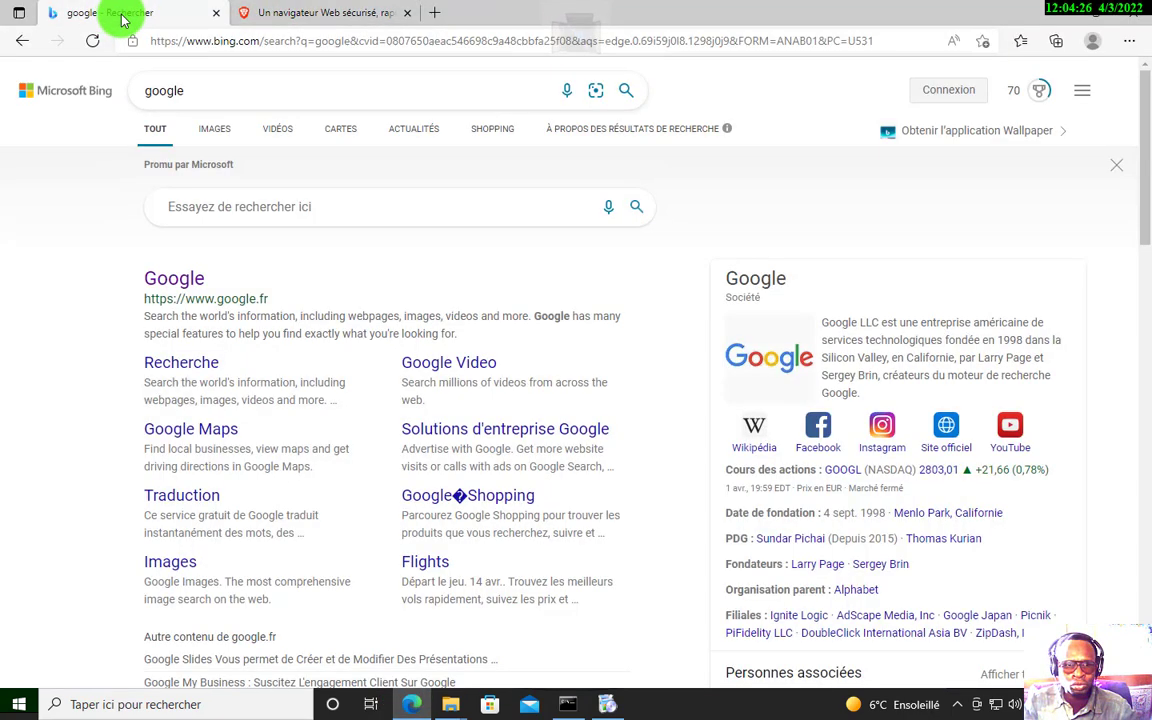
{"action": "left_click", "coordinate": [344, 88]}
{"action": "left_click", "coordinate": [344, 90]}
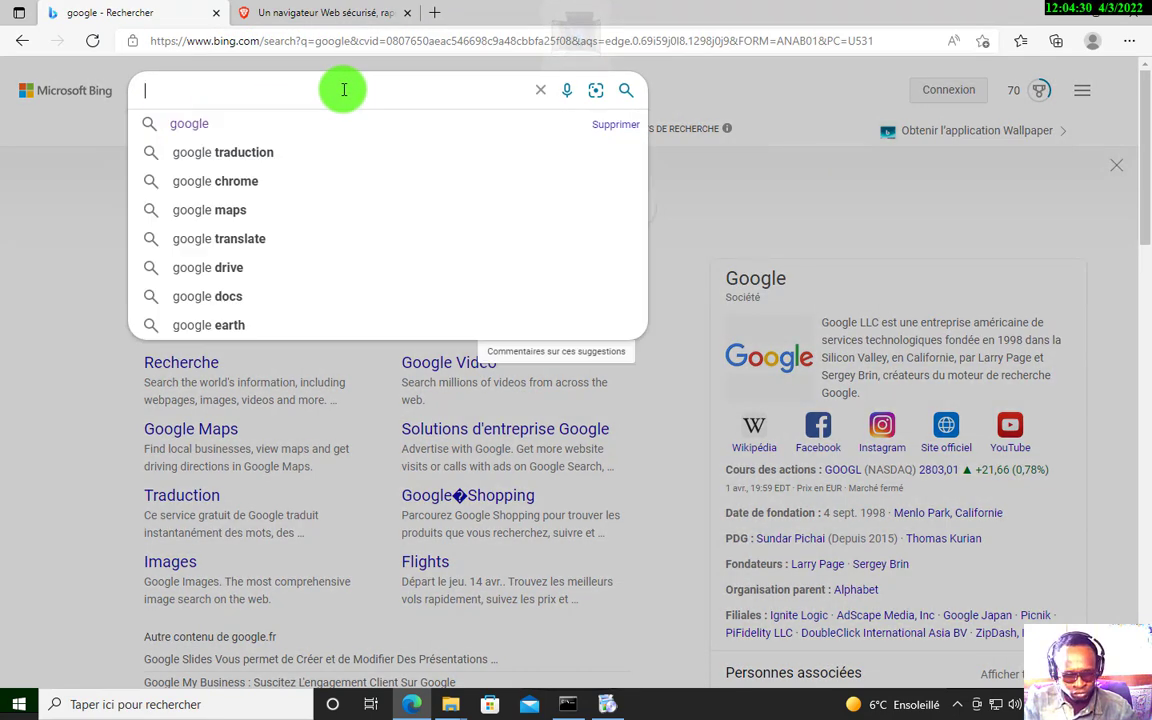
{"action": "type", "text": "UDP"}
{"action": "key", "text": "Return"}
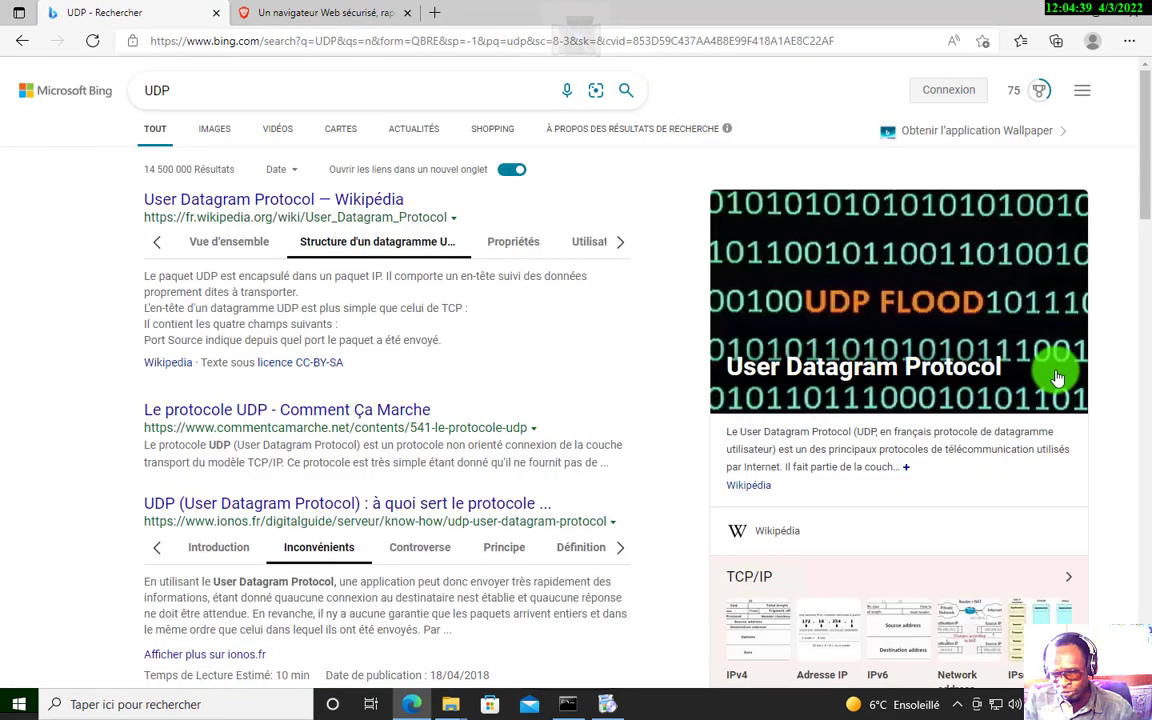
Look over the Brave home page in its browser tab
{"action": "left_click", "coordinate": [320, 12]}
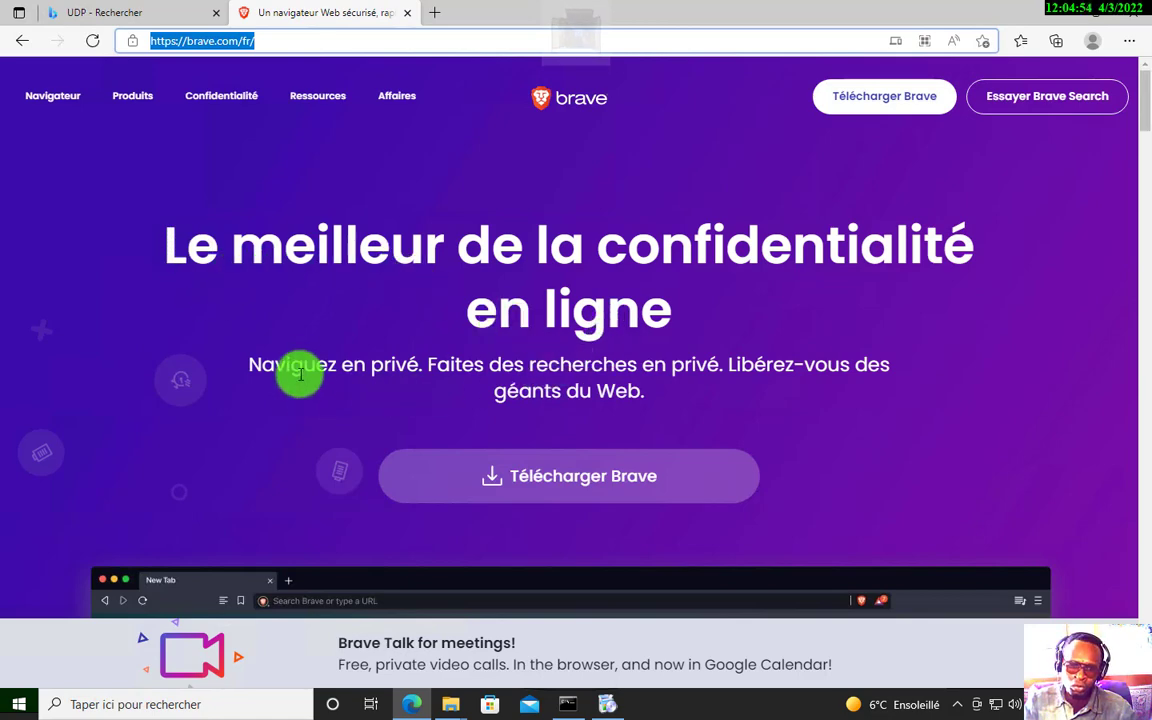
{"action": "scroll", "coordinate": [1041, 373], "scroll_direction": "down", "scroll_amount": 3}
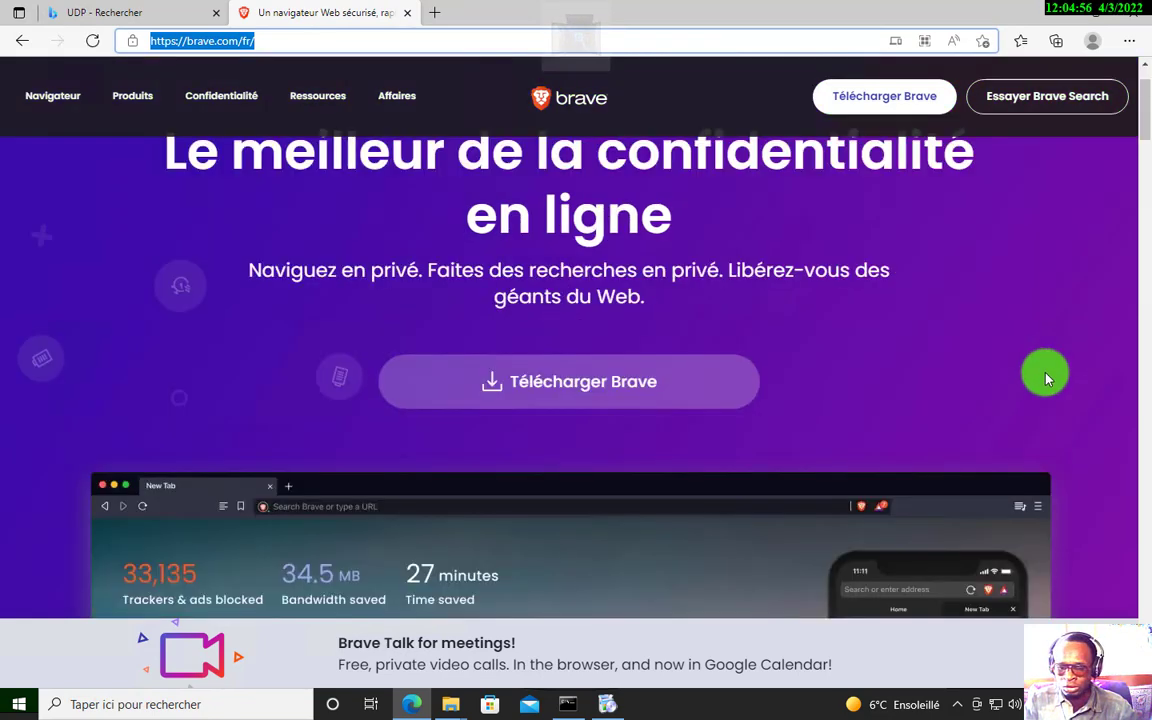
{"action": "scroll", "coordinate": [1047, 378], "scroll_direction": "down", "scroll_amount": 1}
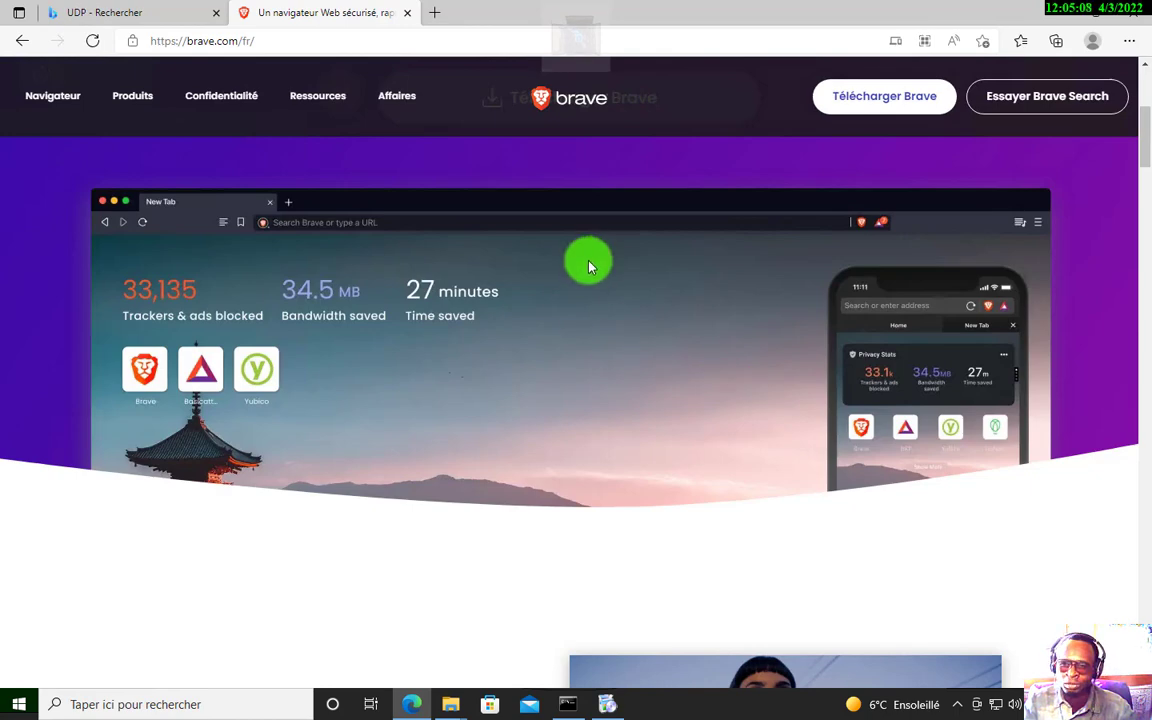
{"action": "scroll", "coordinate": [640, 217], "scroll_direction": "up", "scroll_amount": 4}
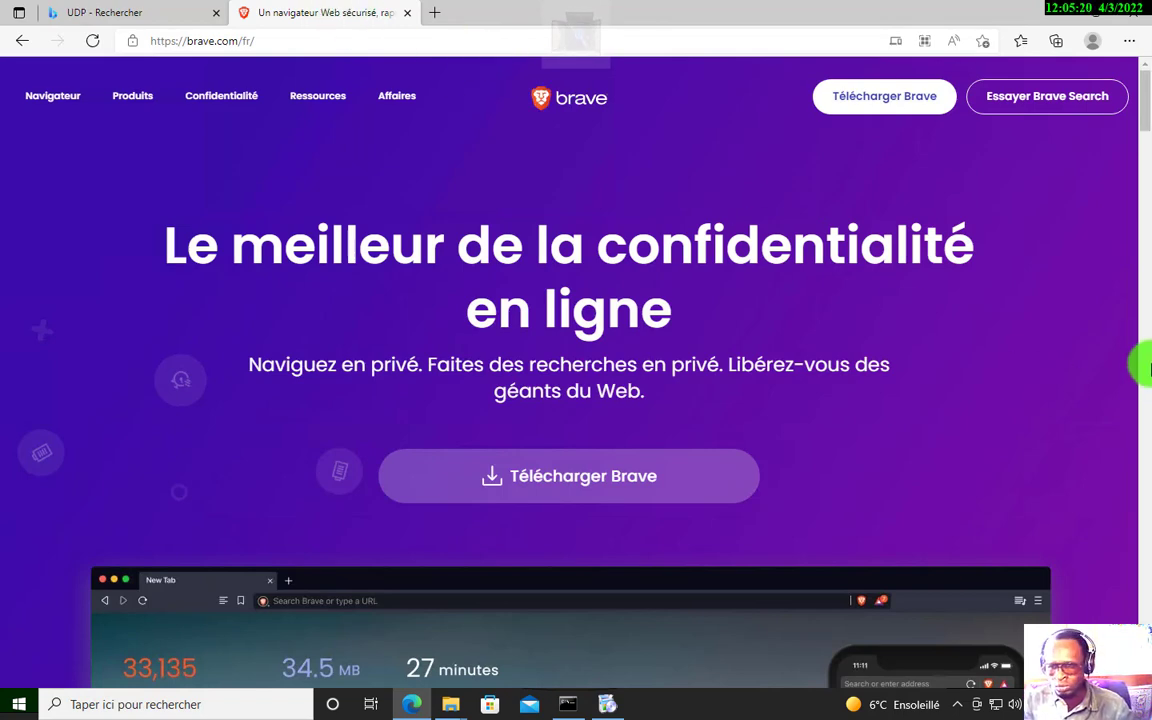
{"action": "left_click", "coordinate": [317, 95]}
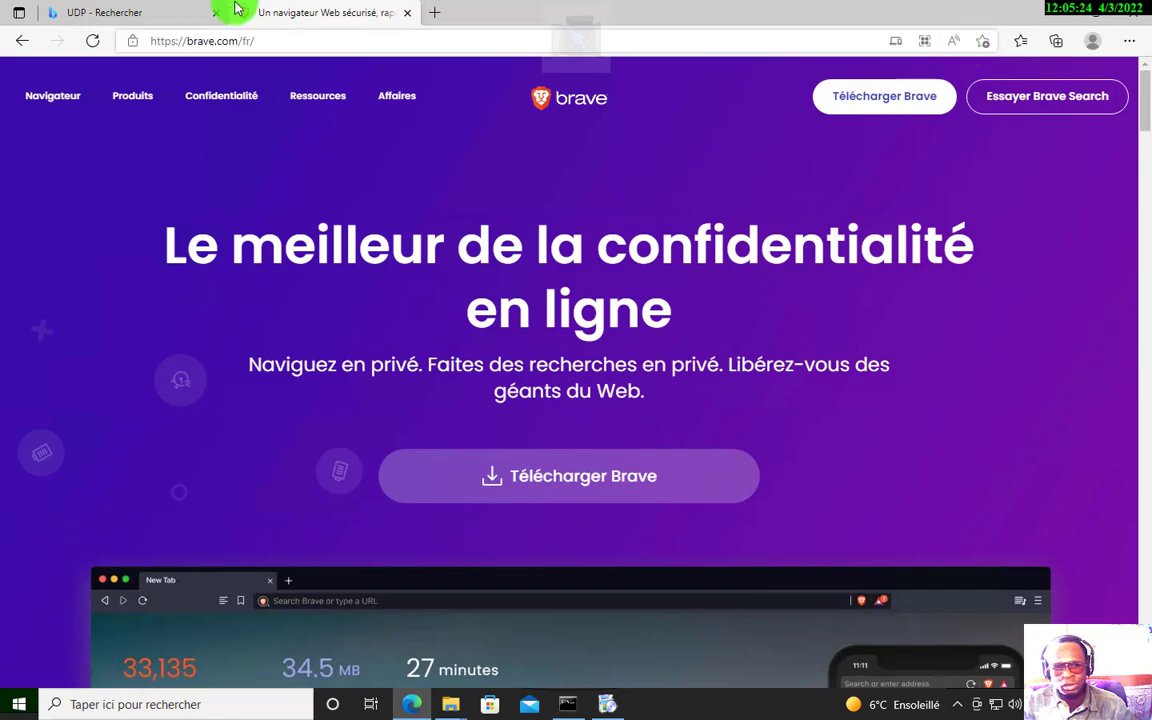
Close the Bing UDP results tab and search Windows for "br" to look for Brave
{"action": "left_click", "coordinate": [128, 13]}
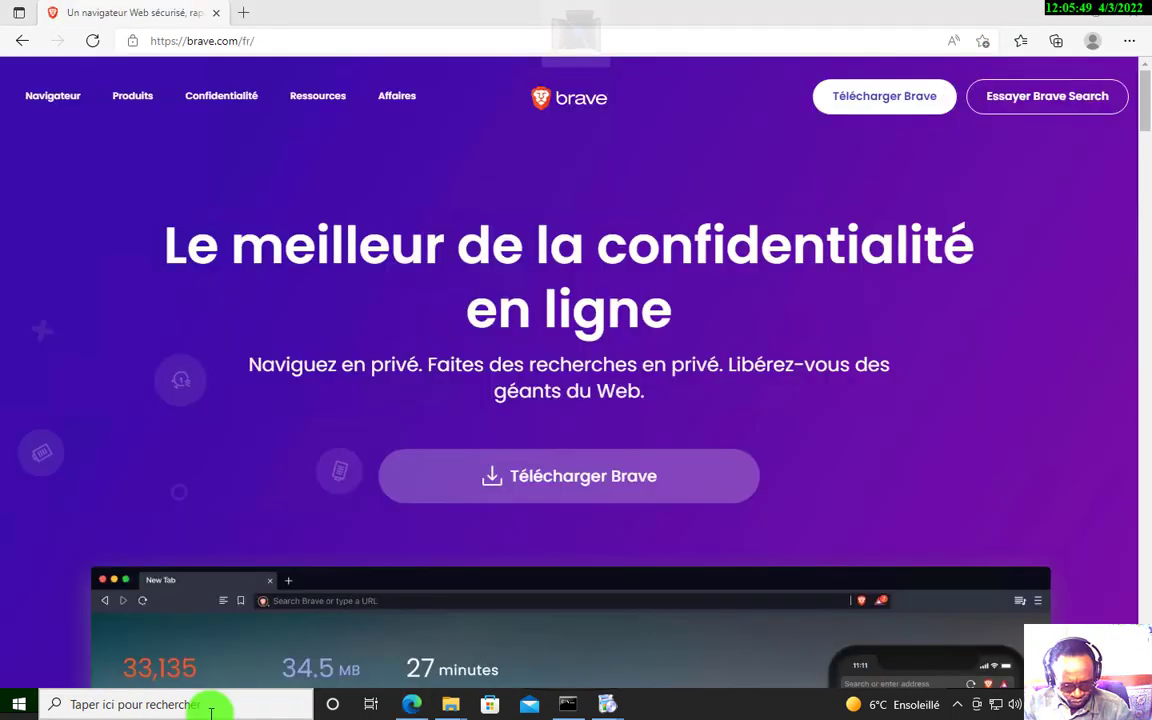
{"action": "left_click", "coordinate": [208, 706]}
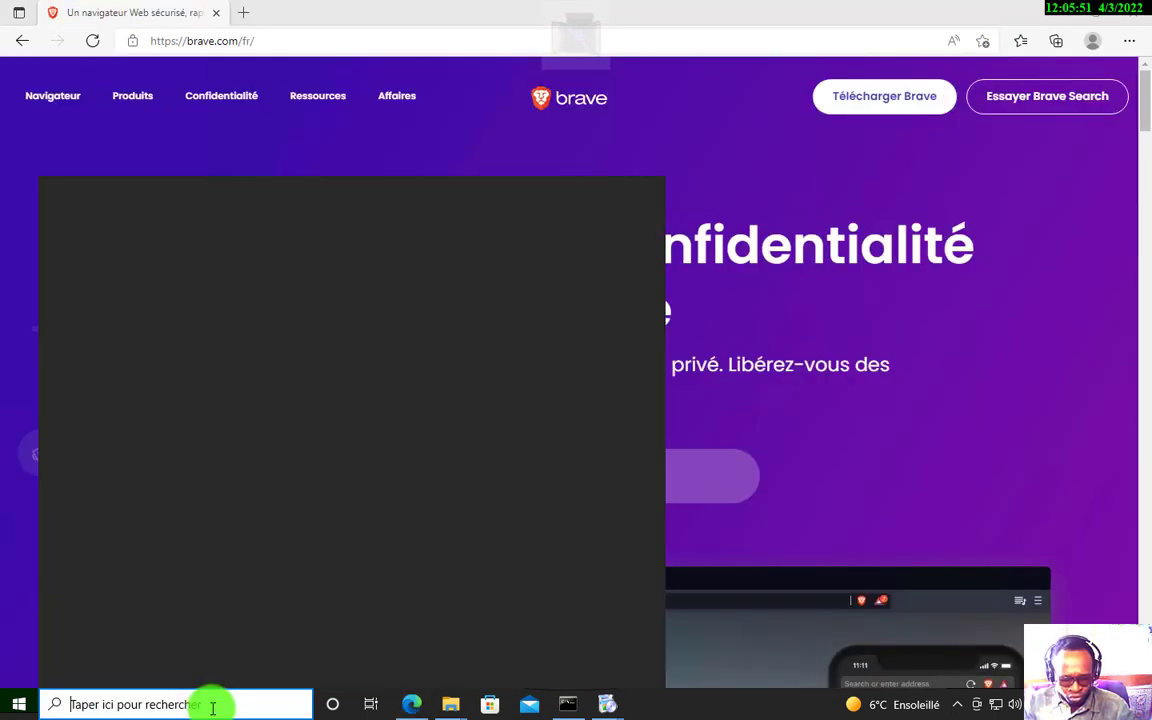
{"action": "type", "text": "br"}
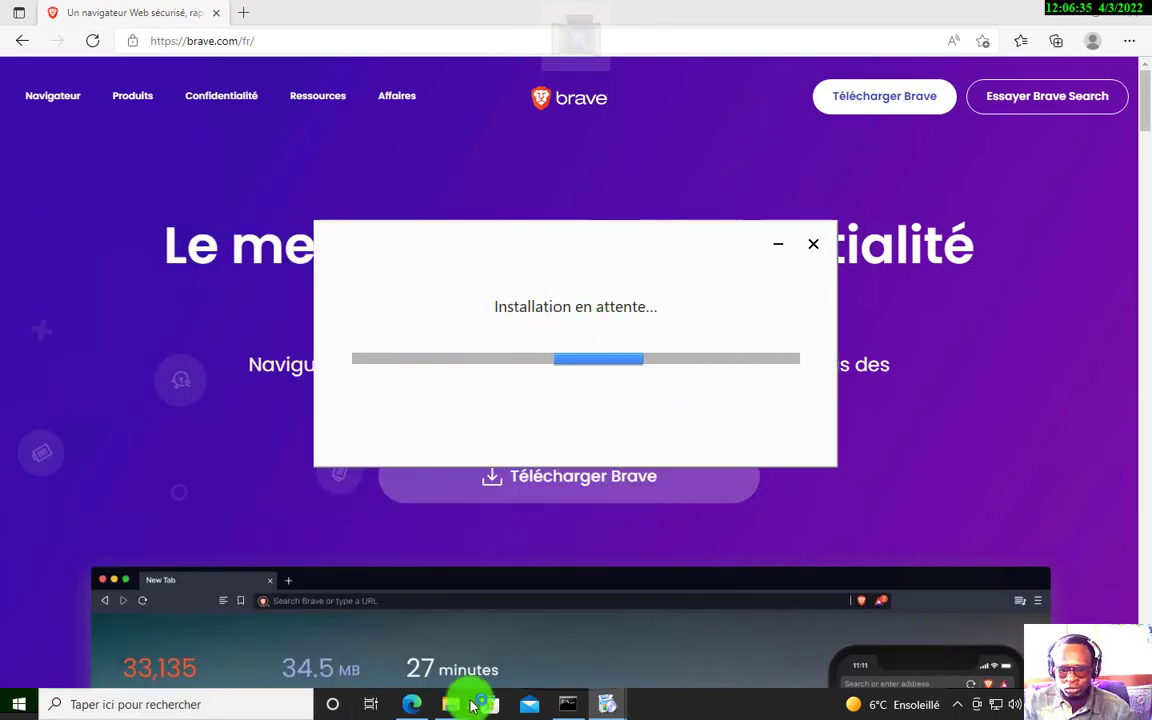
Bring up the Command Prompt with the netstat output and reposition its window over the browser
{"action": "left_click", "coordinate": [564, 703]}
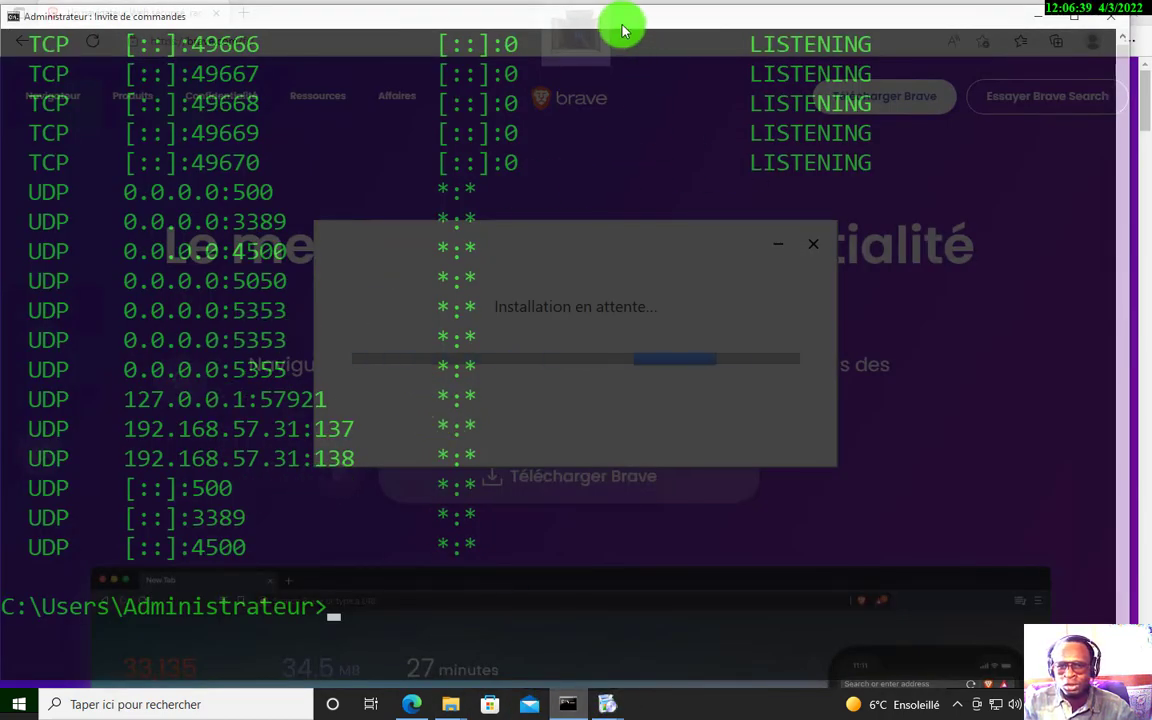
{"action": "mouse_move", "coordinate": [538, 88]}
{"action": "left_mouse_down"}
{"action": "mouse_move", "coordinate": [517, 85]}
{"action": "mouse_move", "coordinate": [548, 85]}
{"action": "left_mouse_up"}
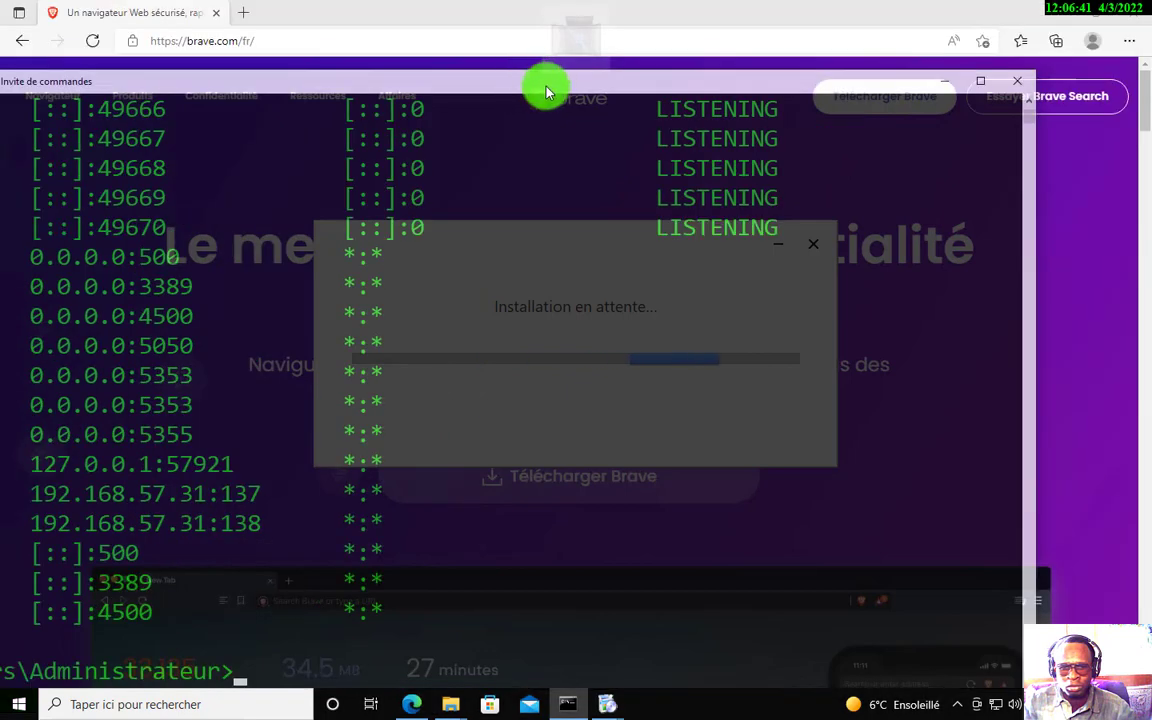
{"action": "left_click_drag", "start_coordinate": [443, 88], "coordinate": [522, 57]}
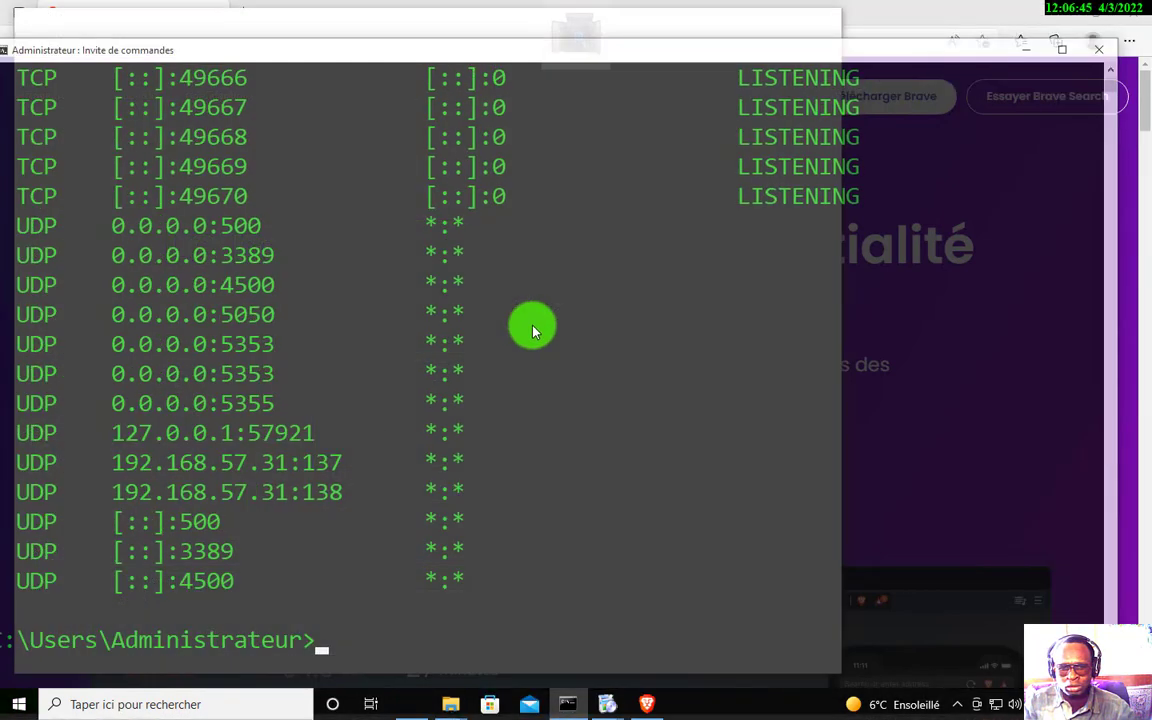
Bring up the Brave window, then return to the Command Prompt's netstat output
{"action": "left_click", "coordinate": [648, 706]}
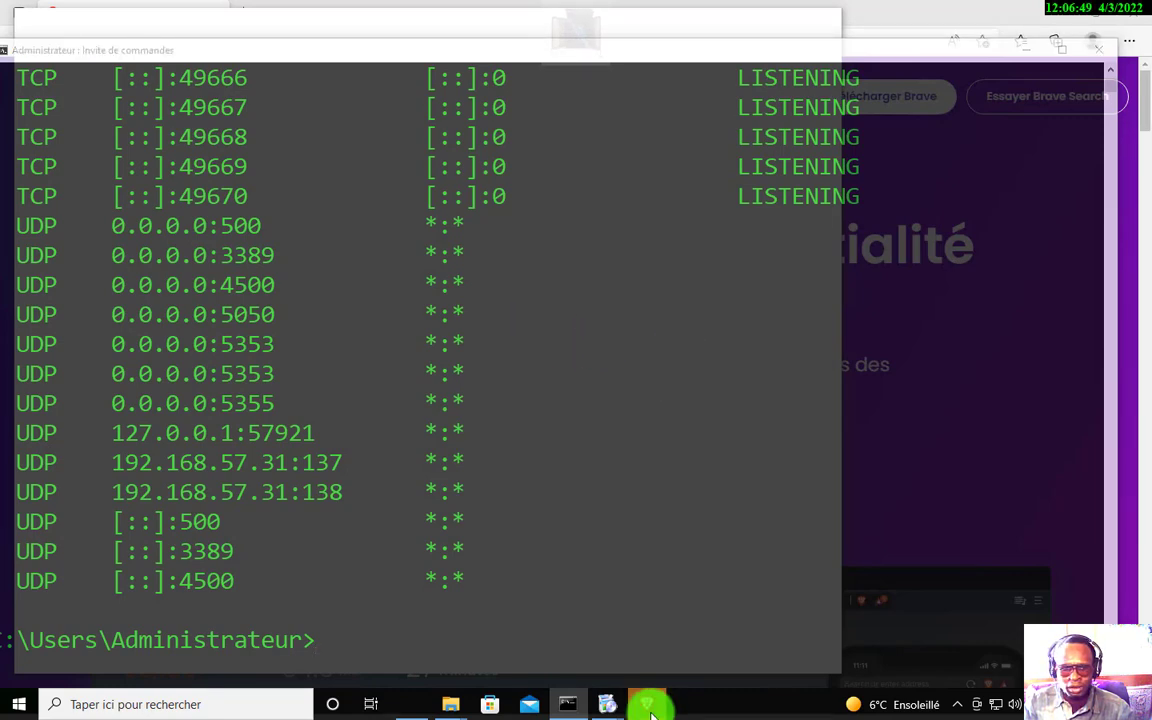
{"action": "scroll", "coordinate": [325, 445], "scroll_direction": "up", "scroll_amount": 4}
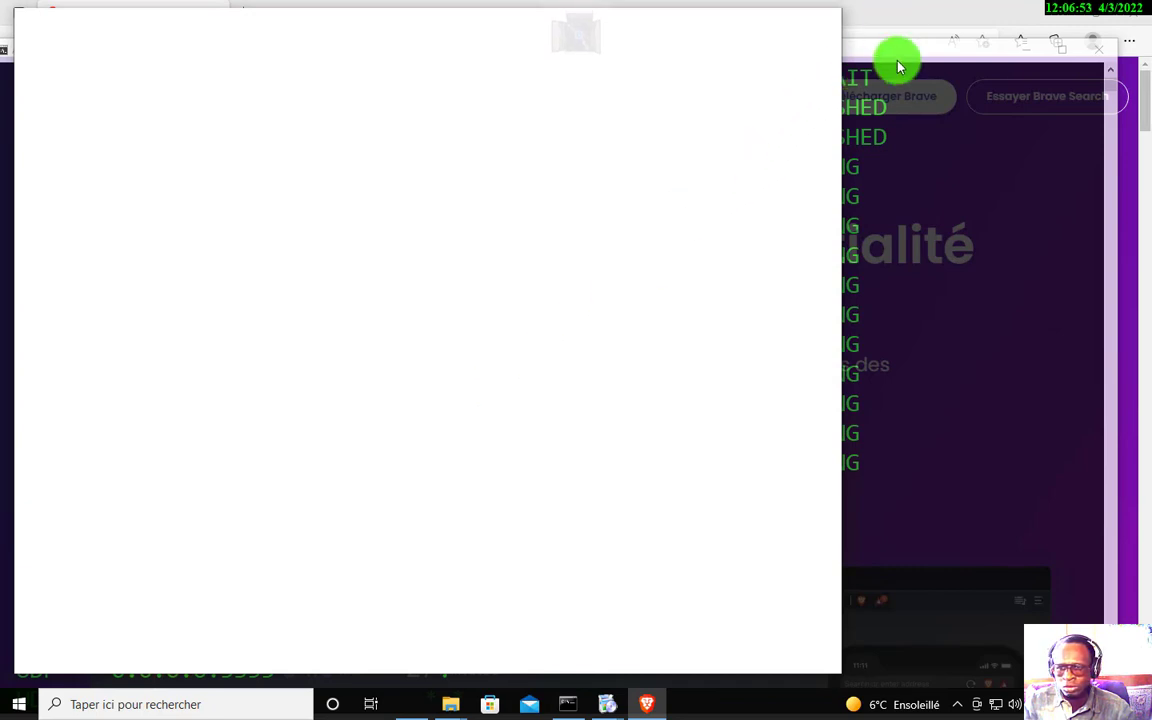
{"action": "left_click", "coordinate": [835, 92]}
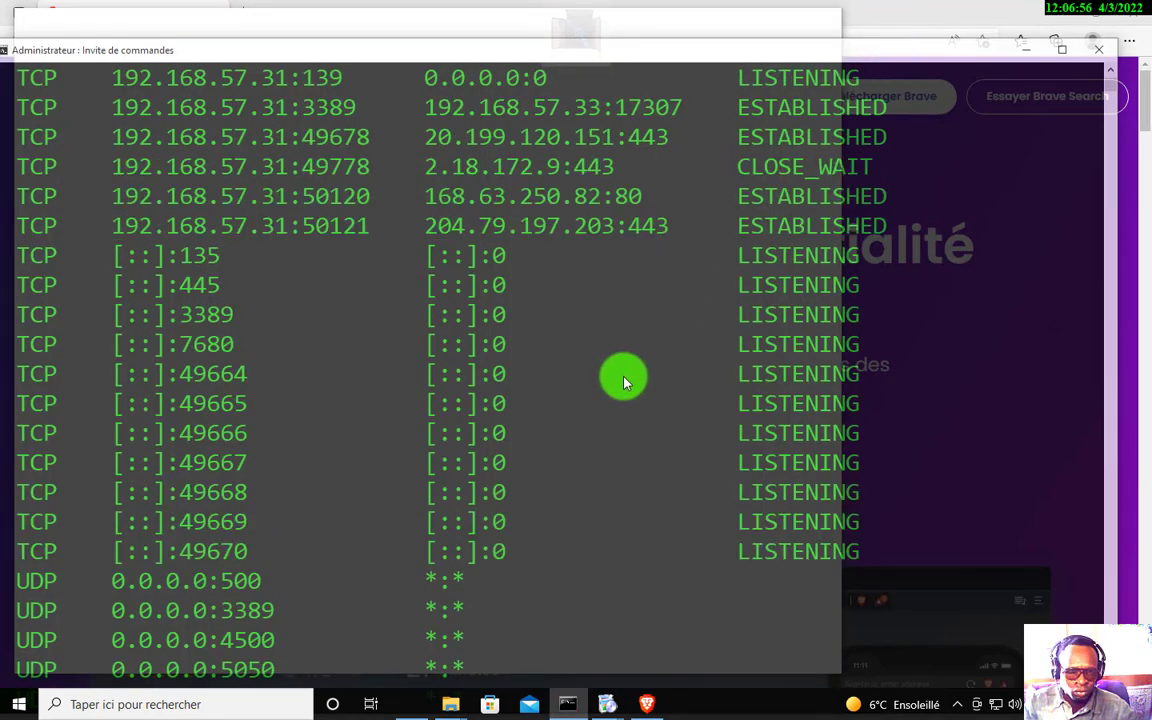
Examine the TCP local addresses in the netstat output, highlighting ports 445 and 139
{"action": "scroll", "coordinate": [623, 380], "scroll_direction": "up", "scroll_amount": 5}
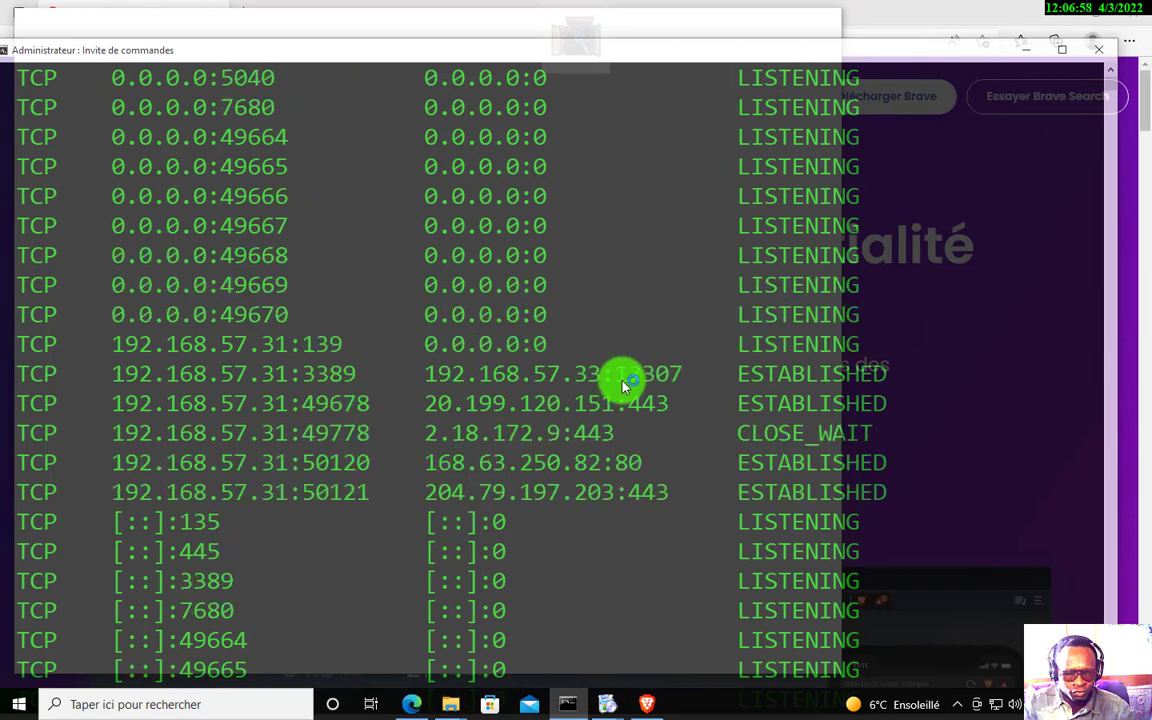
{"action": "scroll", "coordinate": [622, 380], "scroll_direction": "up", "scroll_amount": 2}
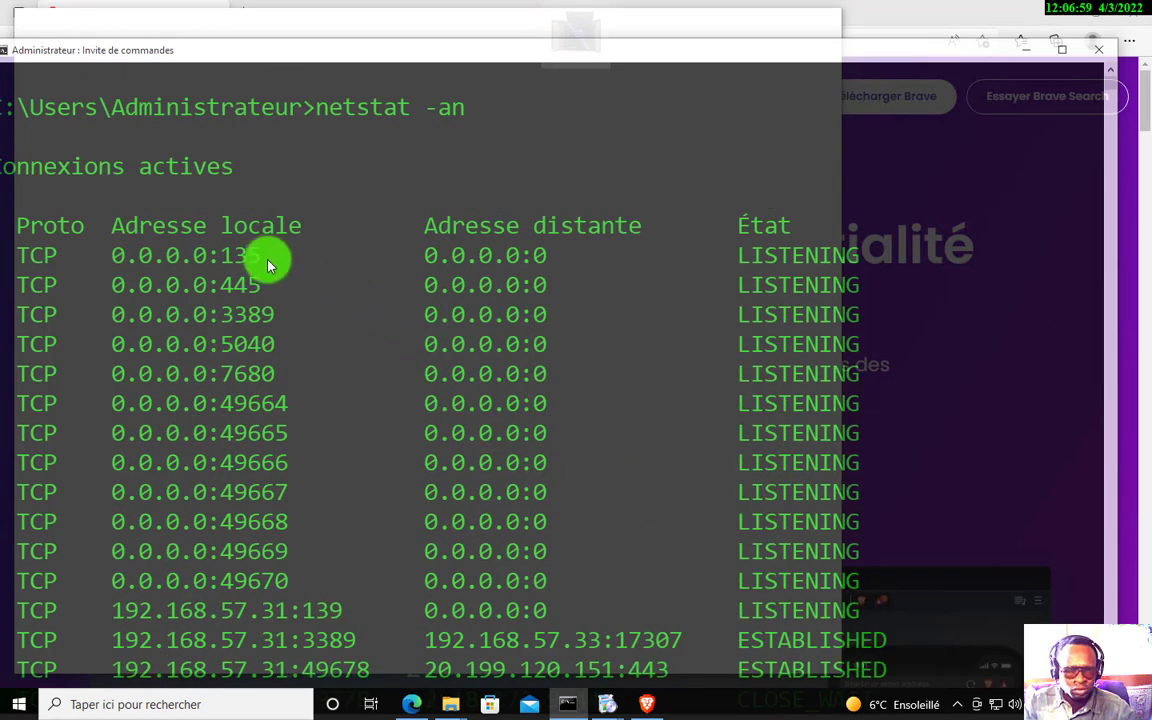
{"action": "left_click_drag", "start_coordinate": [270, 288], "coordinate": [228, 289]}
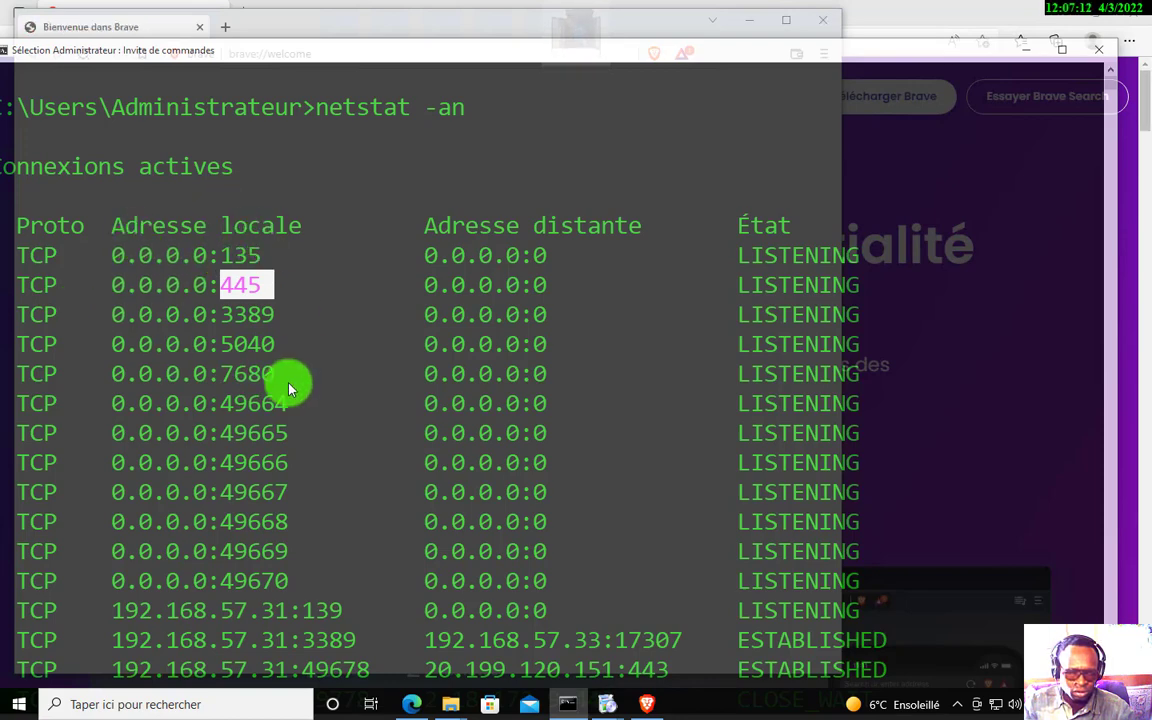
{"action": "scroll", "coordinate": [288, 387], "scroll_direction": "down", "scroll_amount": 1}
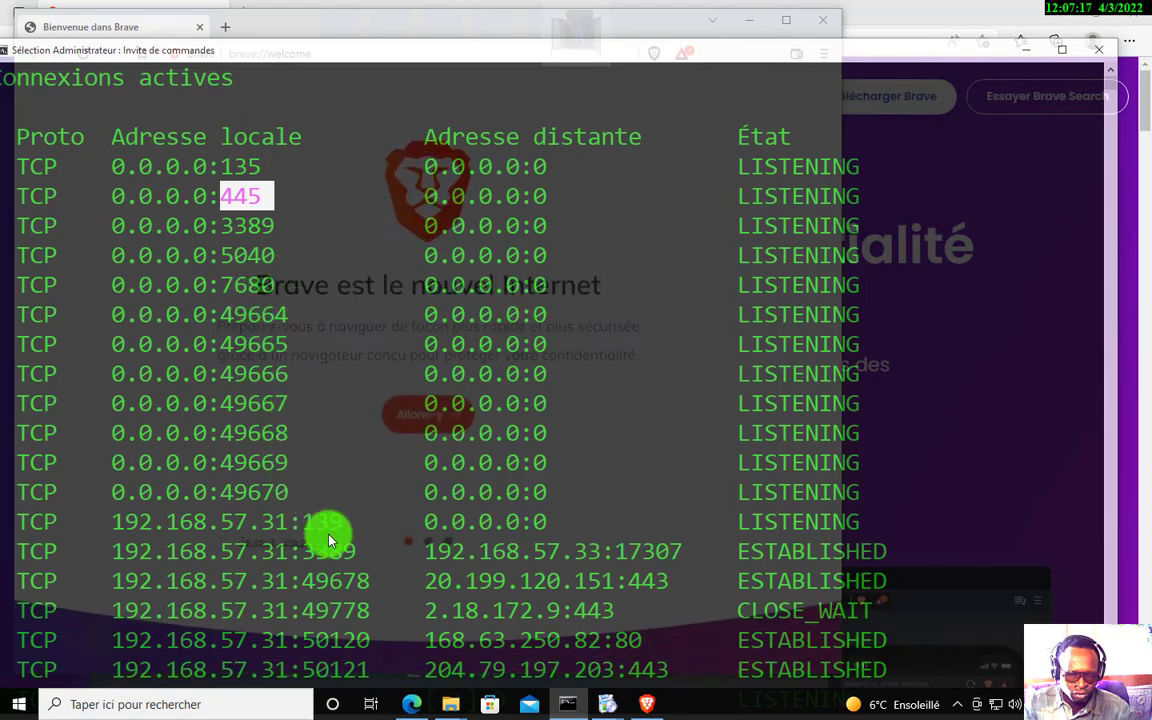
{"action": "left_click_drag", "start_coordinate": [343, 528], "coordinate": [311, 527]}
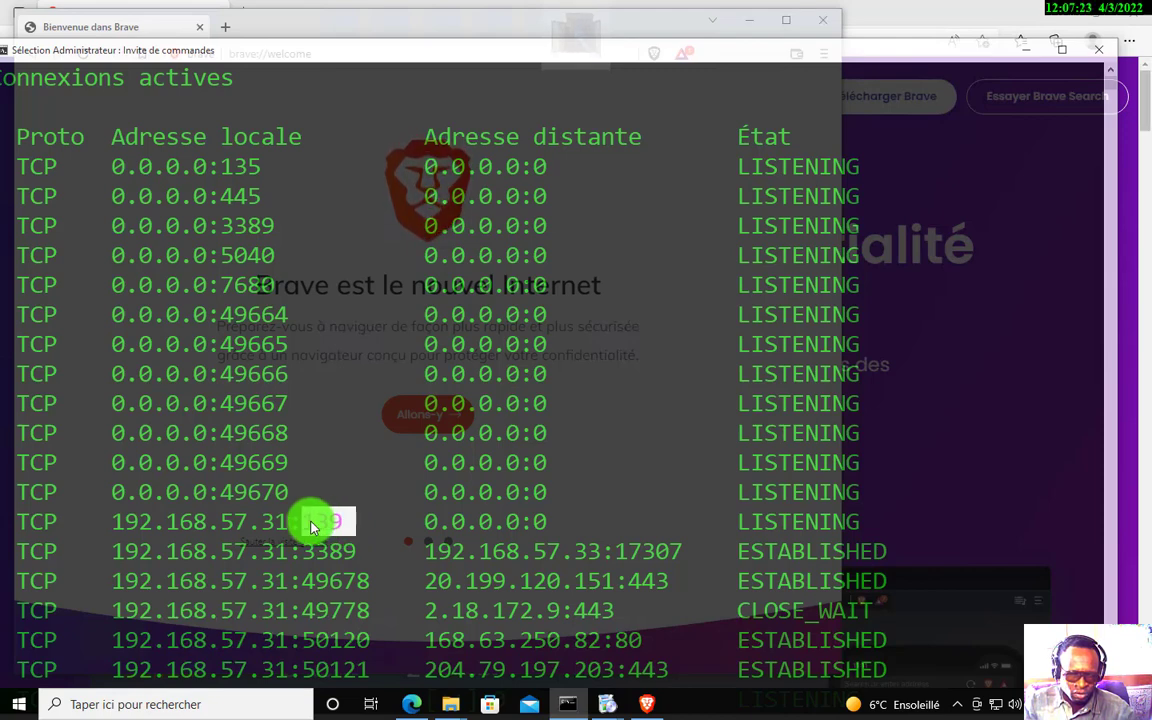
{"action": "left_click", "coordinate": [281, 522]}
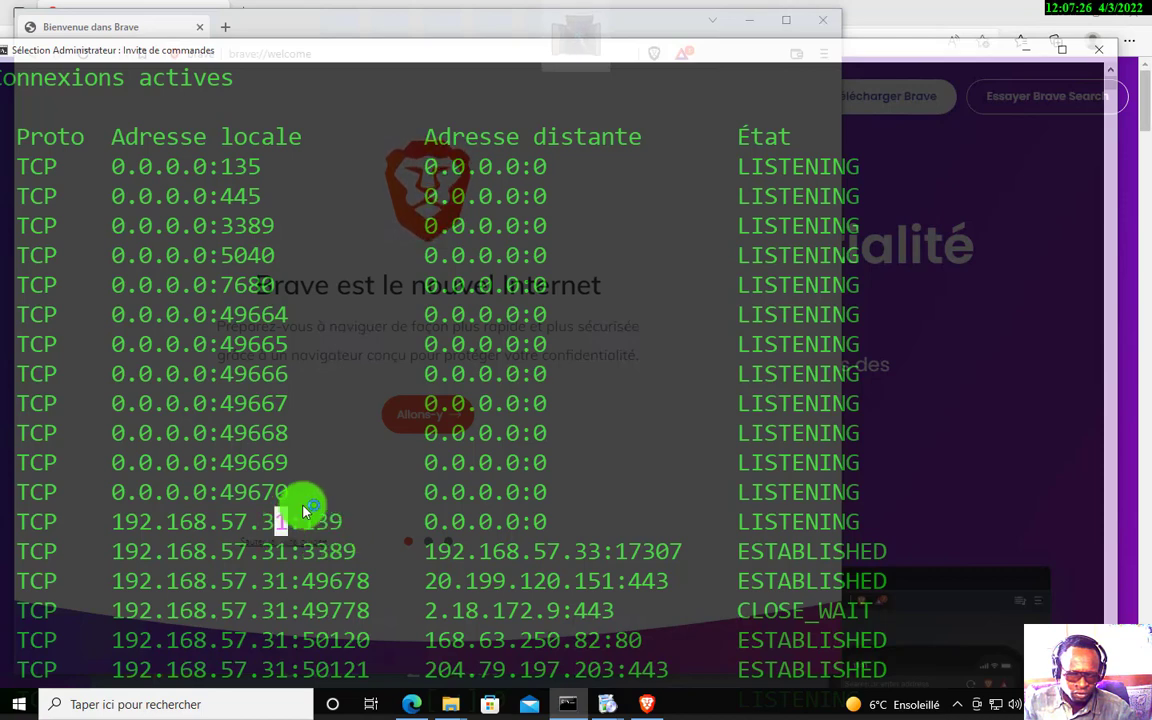
{"action": "scroll", "coordinate": [362, 419], "scroll_direction": "down", "scroll_amount": 4}
{"action": "scroll", "coordinate": [373, 437], "scroll_direction": "up", "scroll_amount": 5}
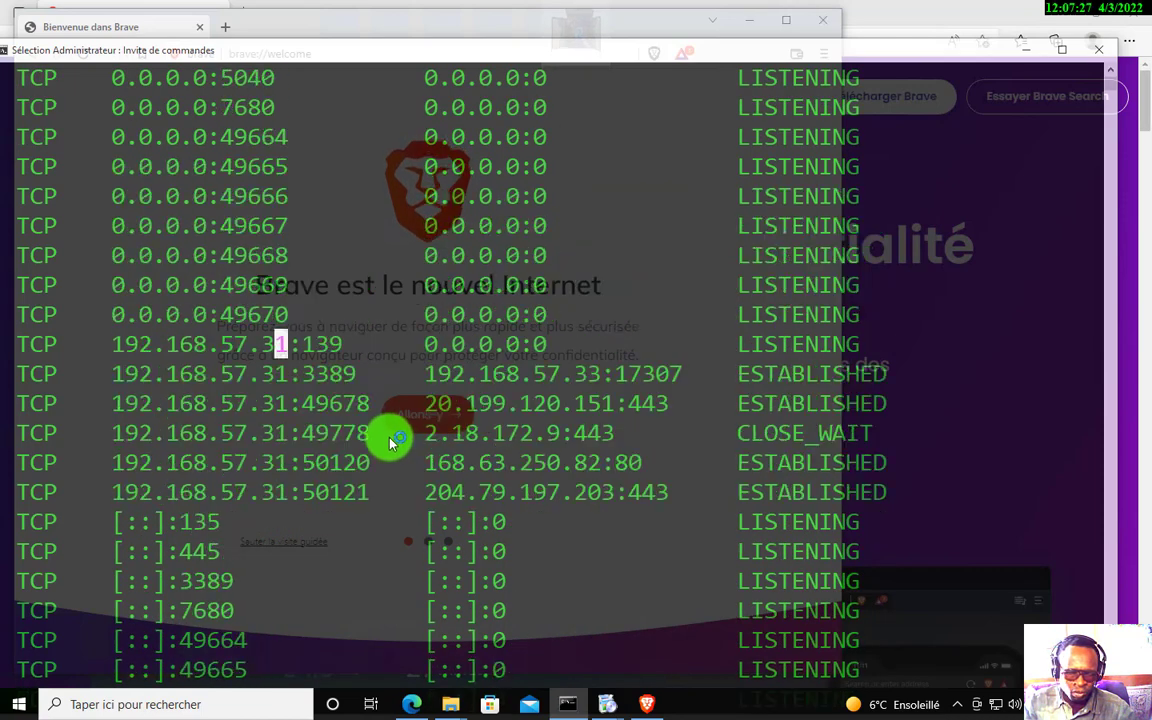
Examine the TCP and UDP entries in the netstat output, highlighting local port 3389 on the established remote connection
{"action": "scroll", "coordinate": [211, 548], "scroll_direction": "down", "scroll_amount": 2}
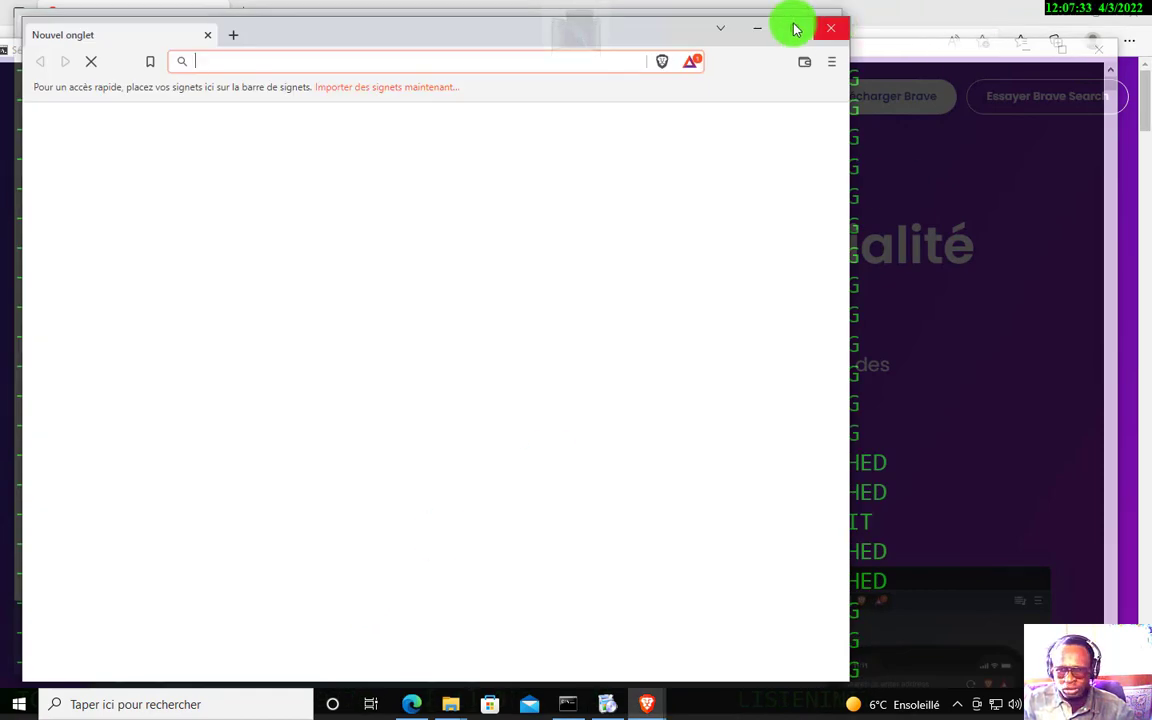
{"action": "left_click", "coordinate": [757, 24]}
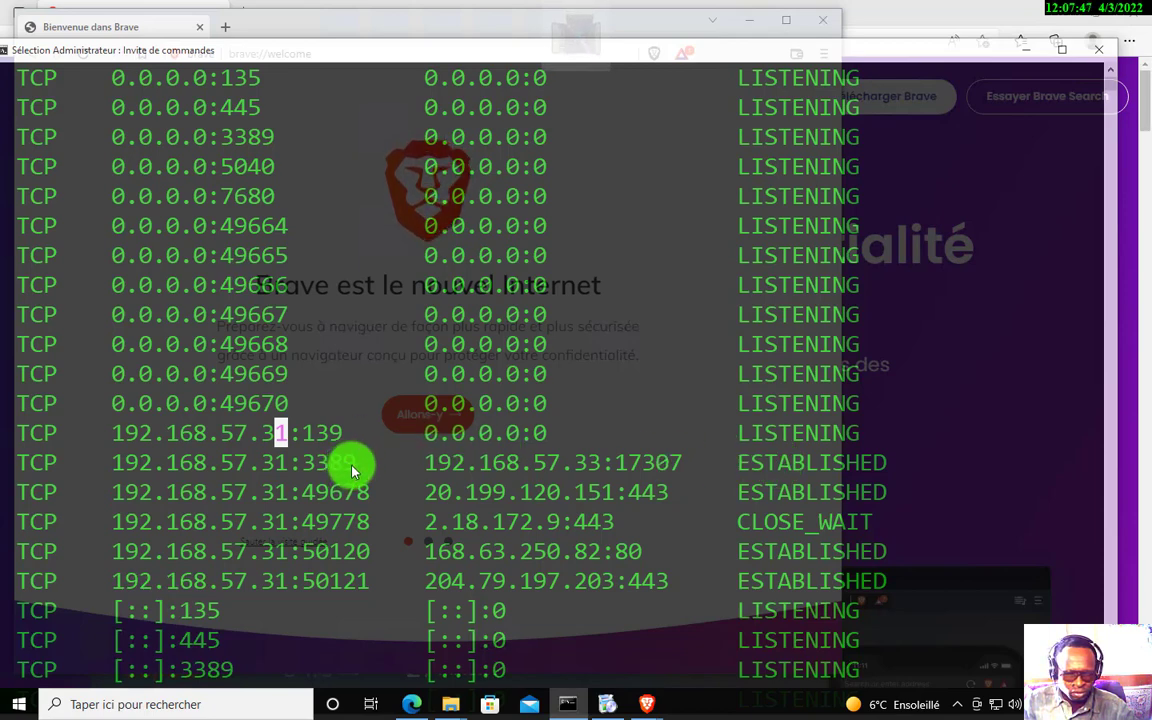
{"action": "left_click_drag", "start_coordinate": [352, 460], "coordinate": [301, 462]}
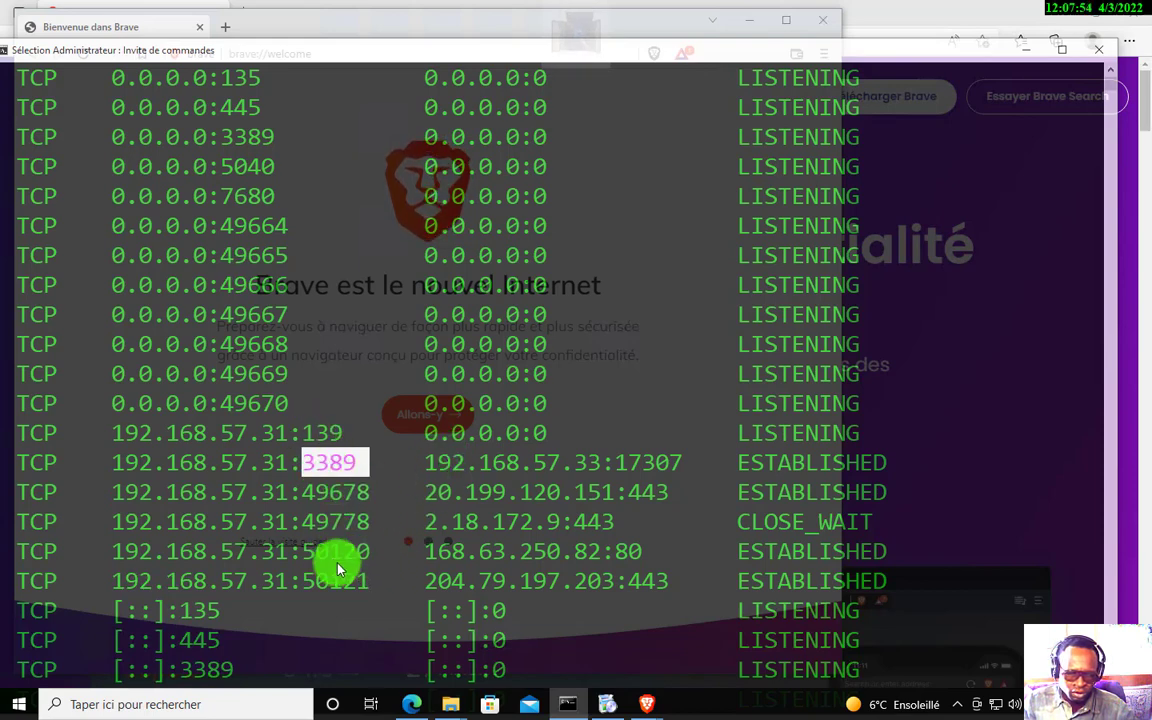
{"action": "scroll", "coordinate": [406, 565], "scroll_direction": "down", "scroll_amount": 2}
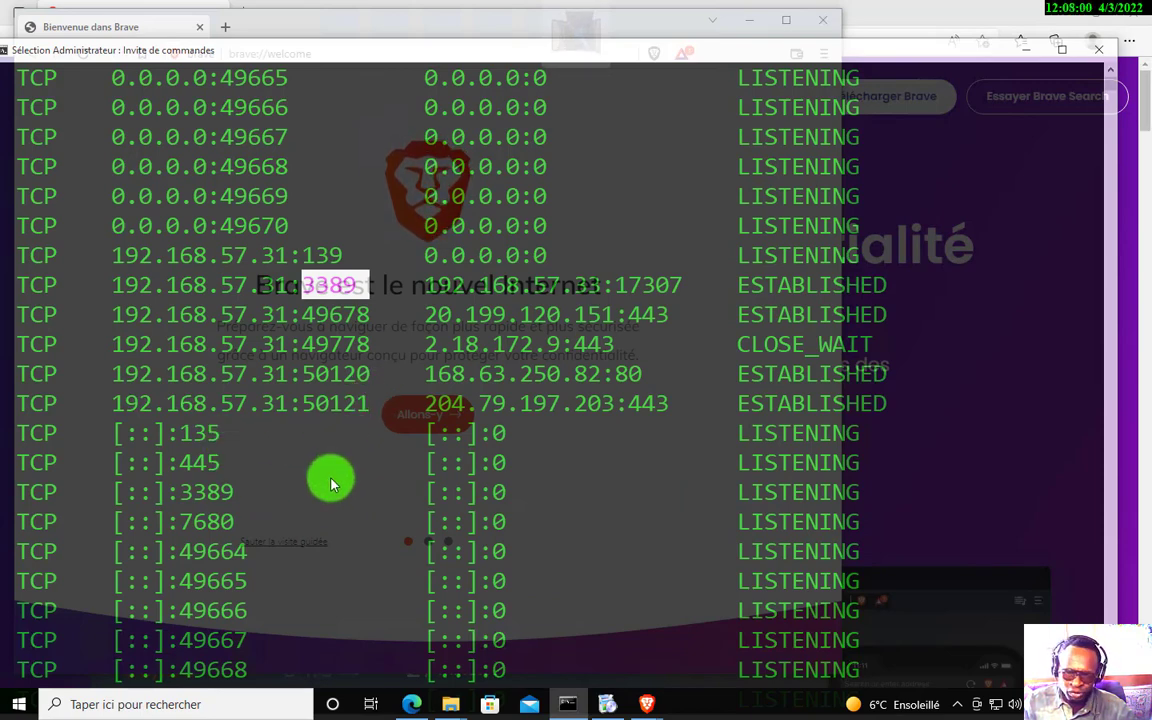
{"action": "scroll", "coordinate": [332, 490], "scroll_direction": "down", "scroll_amount": 1}
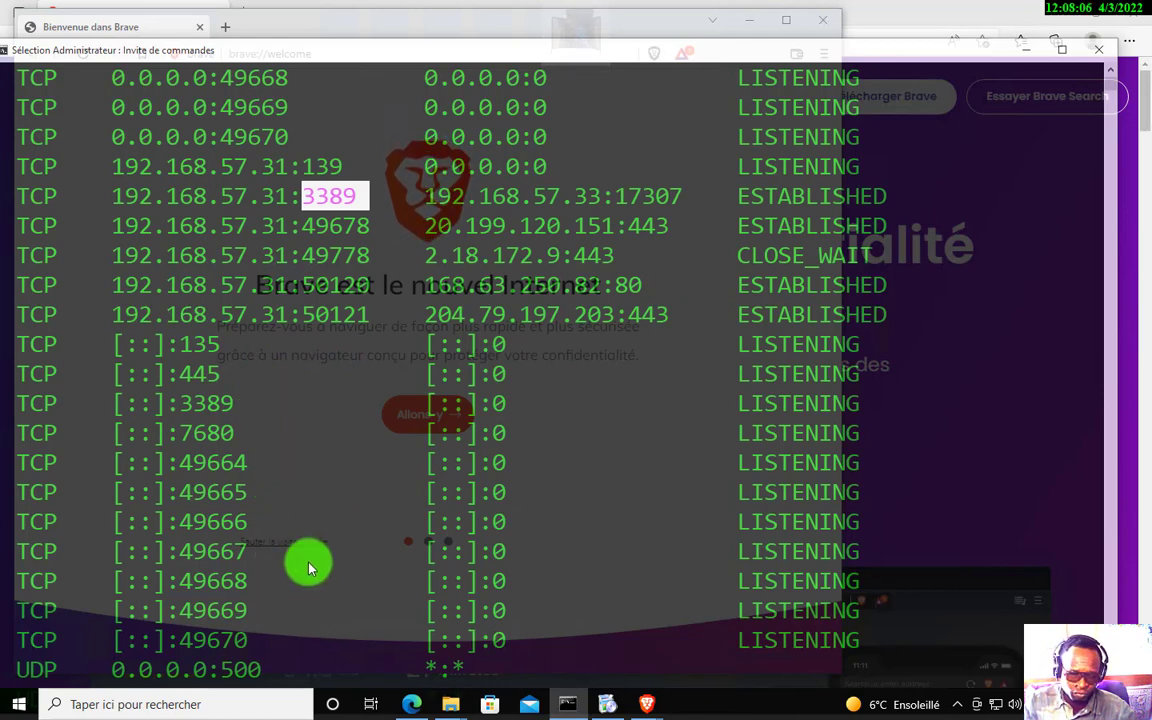
{"action": "scroll", "coordinate": [296, 586], "scroll_direction": "down", "scroll_amount": 2}
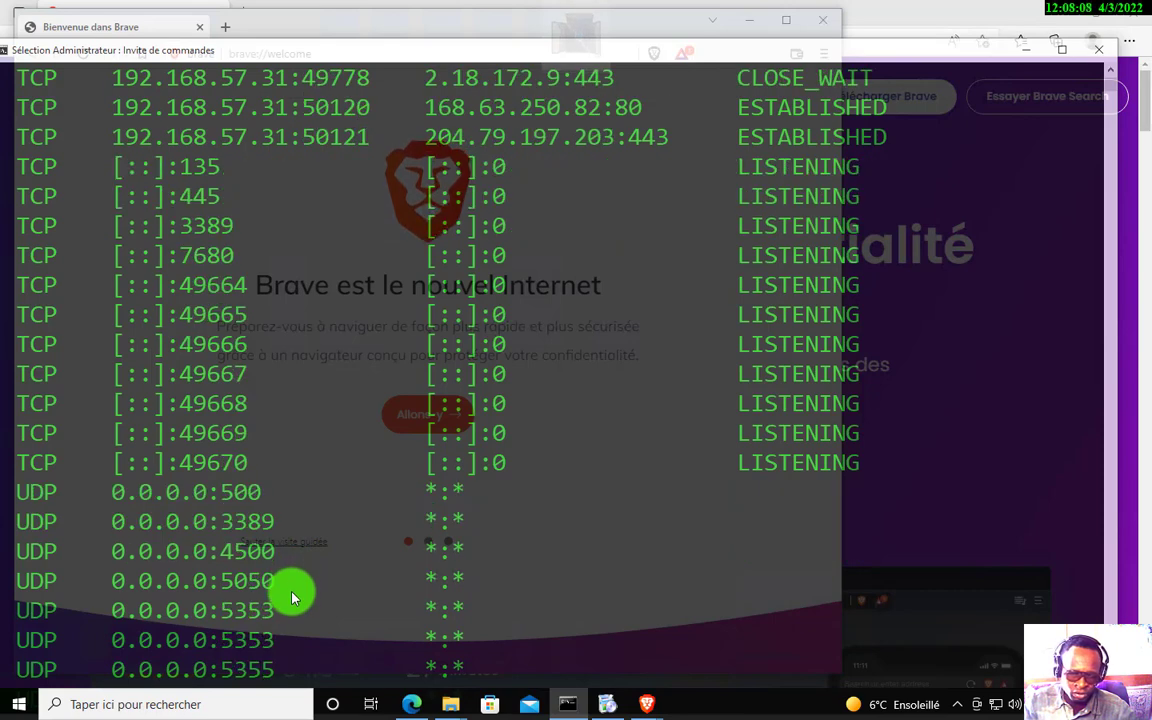
{"action": "scroll", "coordinate": [293, 597], "scroll_direction": "up", "scroll_amount": 5}
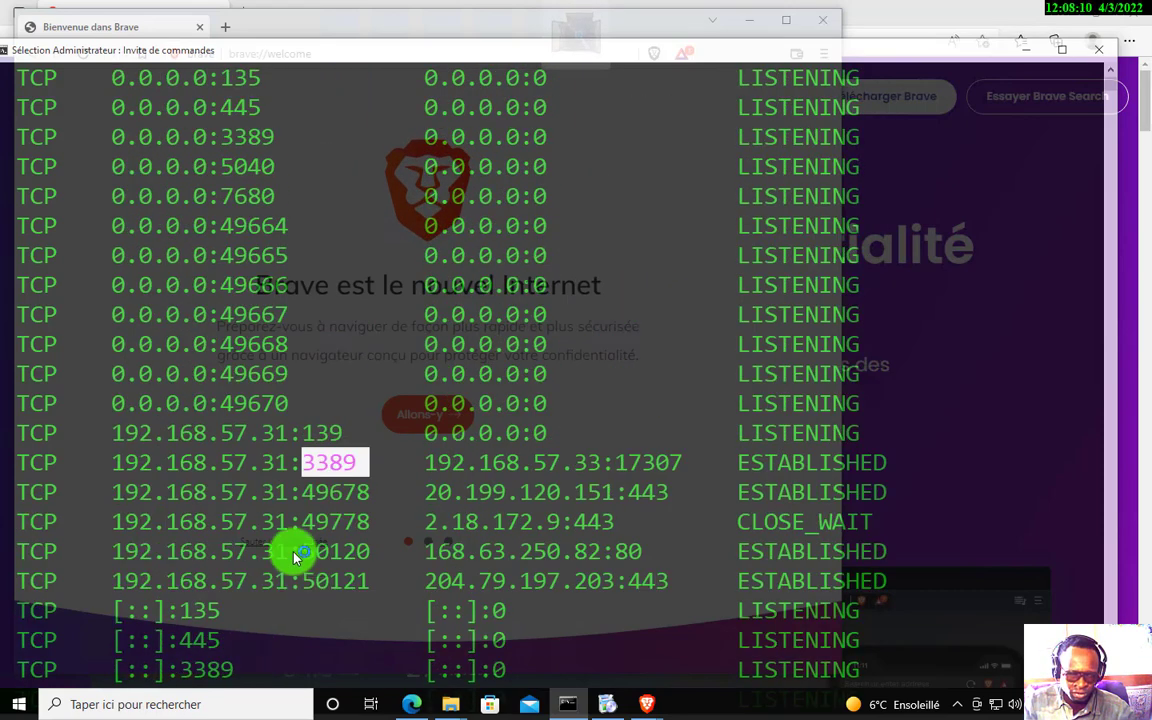
Close the extra Brave new-tab window and the Edge window, moving the Brave welcome tour to its import page
{"action": "left_click", "coordinate": [288, 532]}
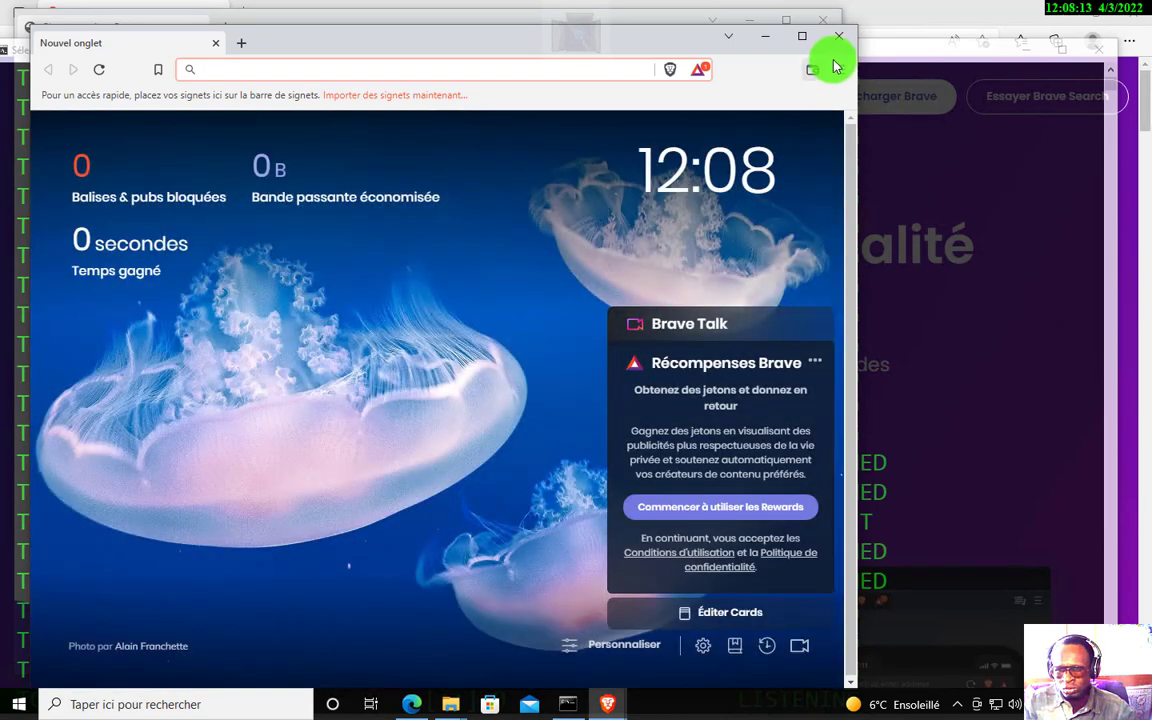
{"action": "left_click", "coordinate": [839, 37]}
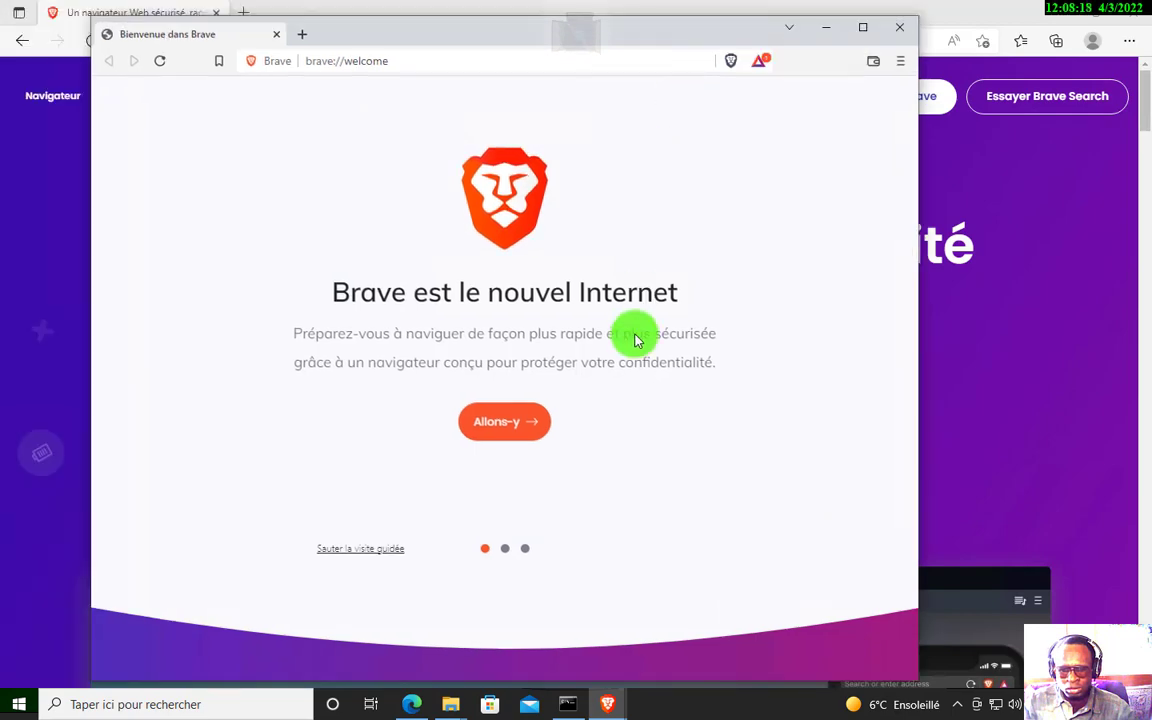
{"action": "left_click", "coordinate": [490, 441]}
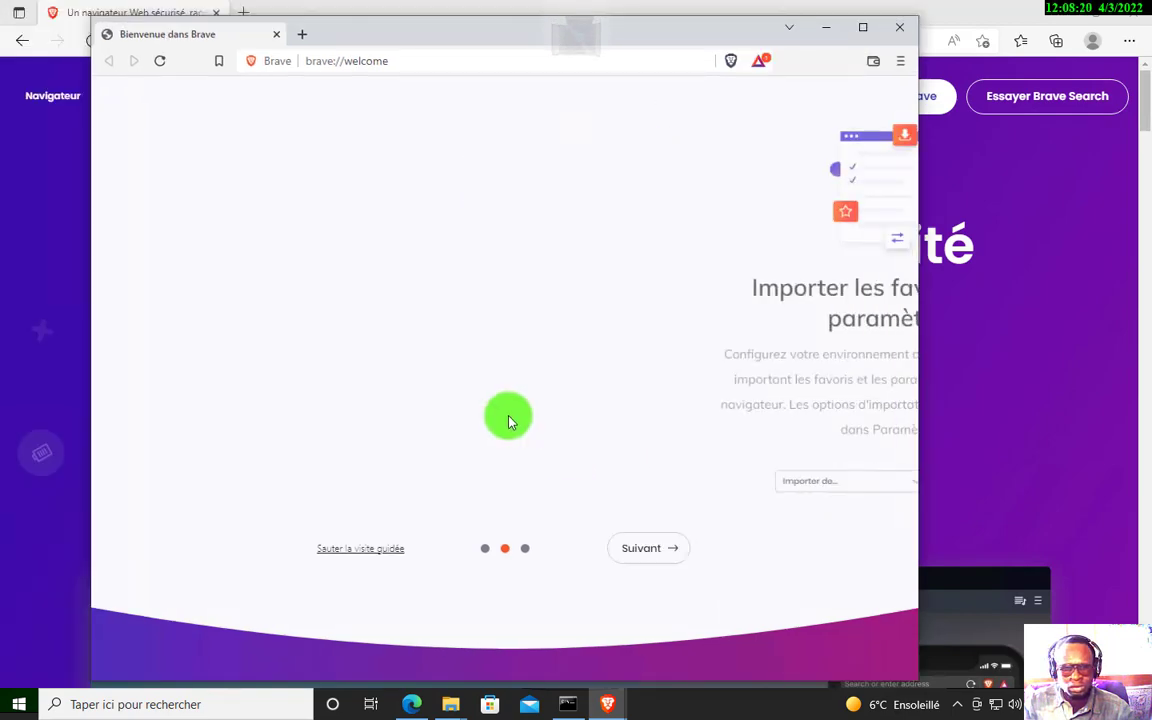
{"action": "left_click", "coordinate": [1127, 14]}
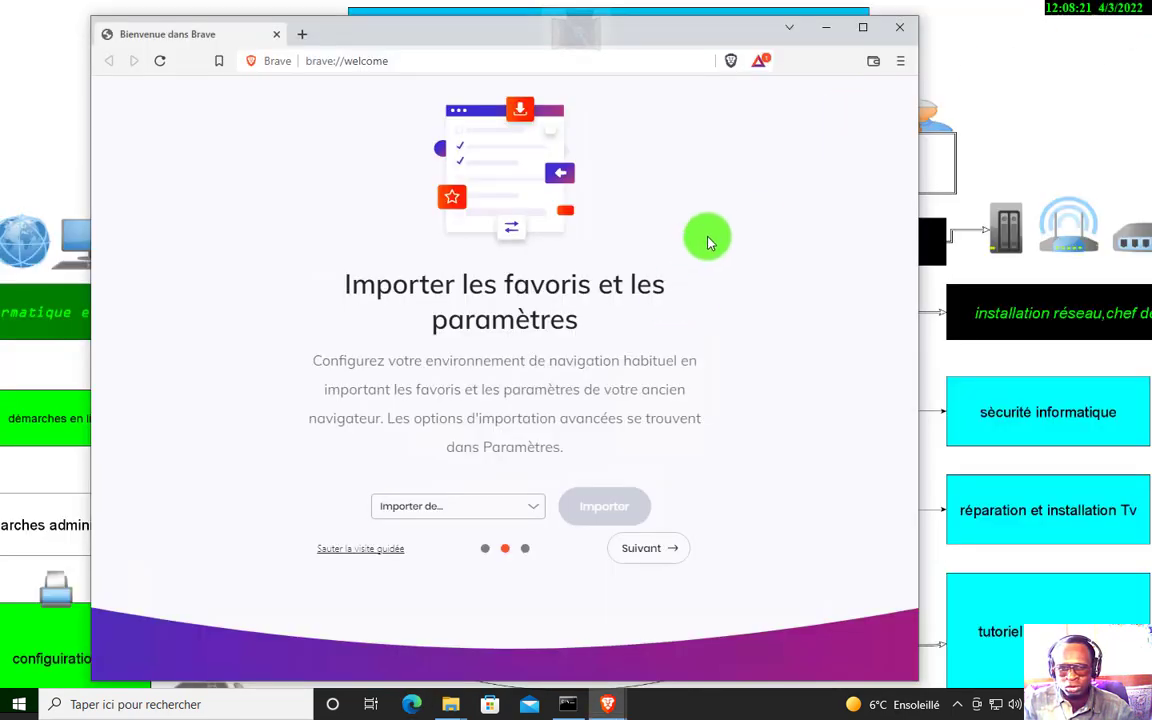
Search for "google" in Brave, open the google.fr result and accept Google's cookie notice
{"action": "left_click", "coordinate": [450, 66]}
{"action": "type", "text": "google"}
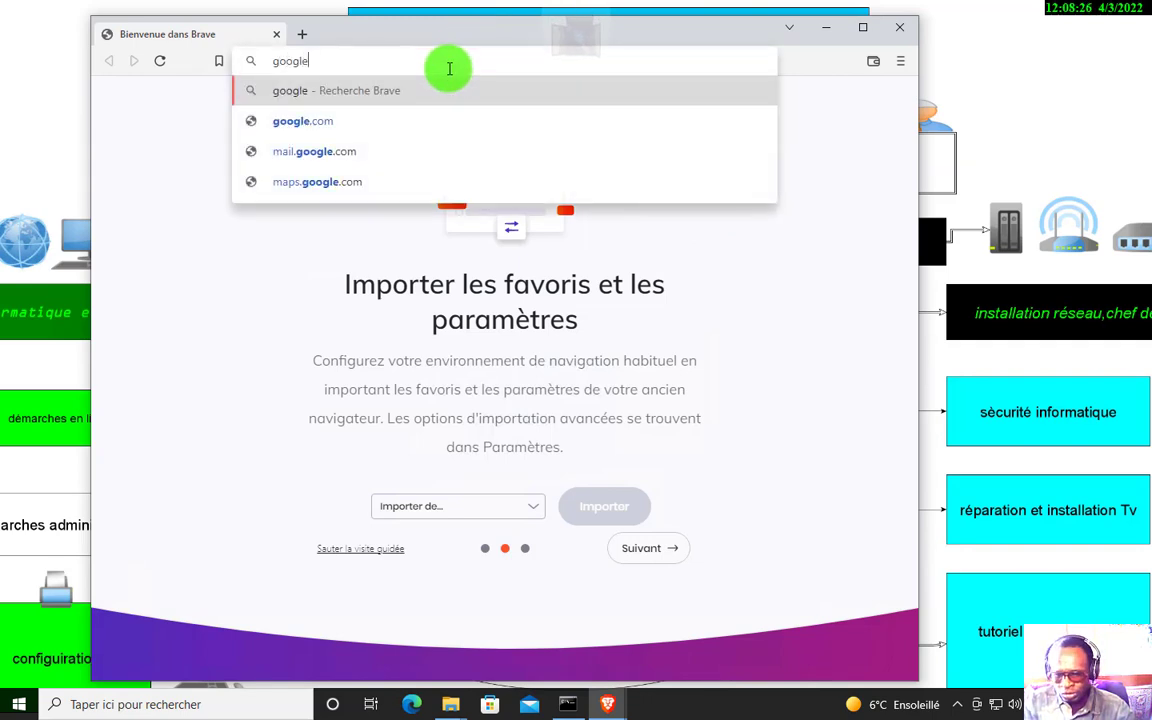
{"action": "key", "text": "Return"}
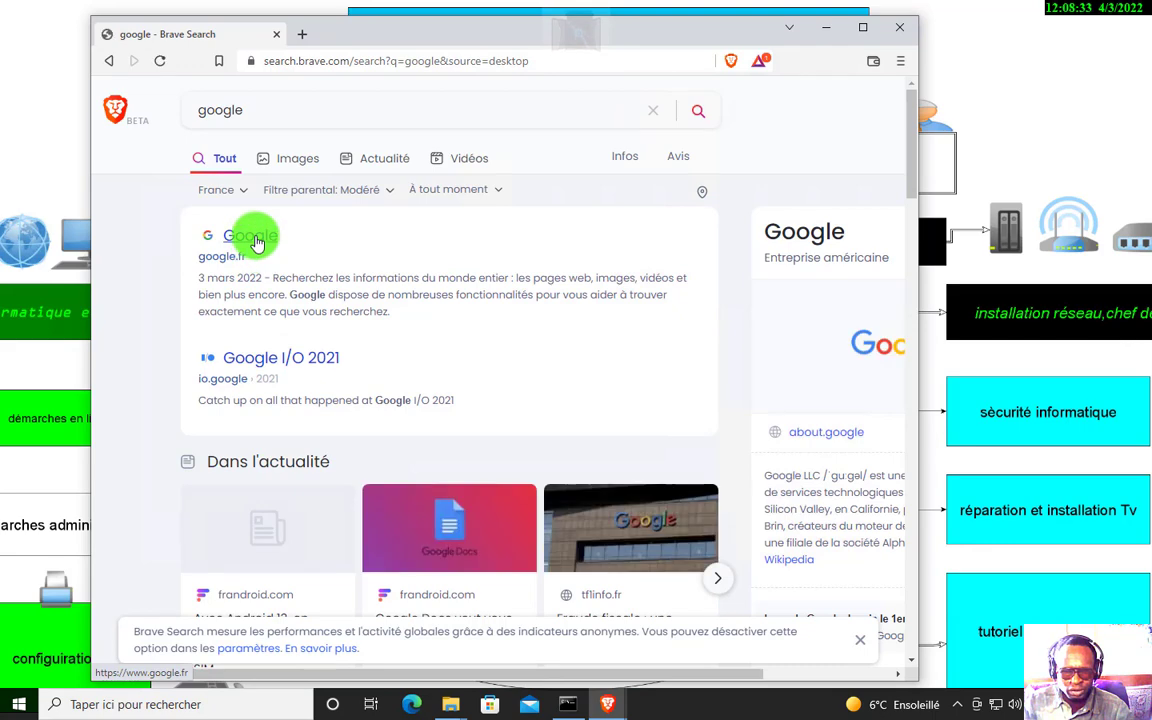
{"action": "left_click", "coordinate": [252, 238]}
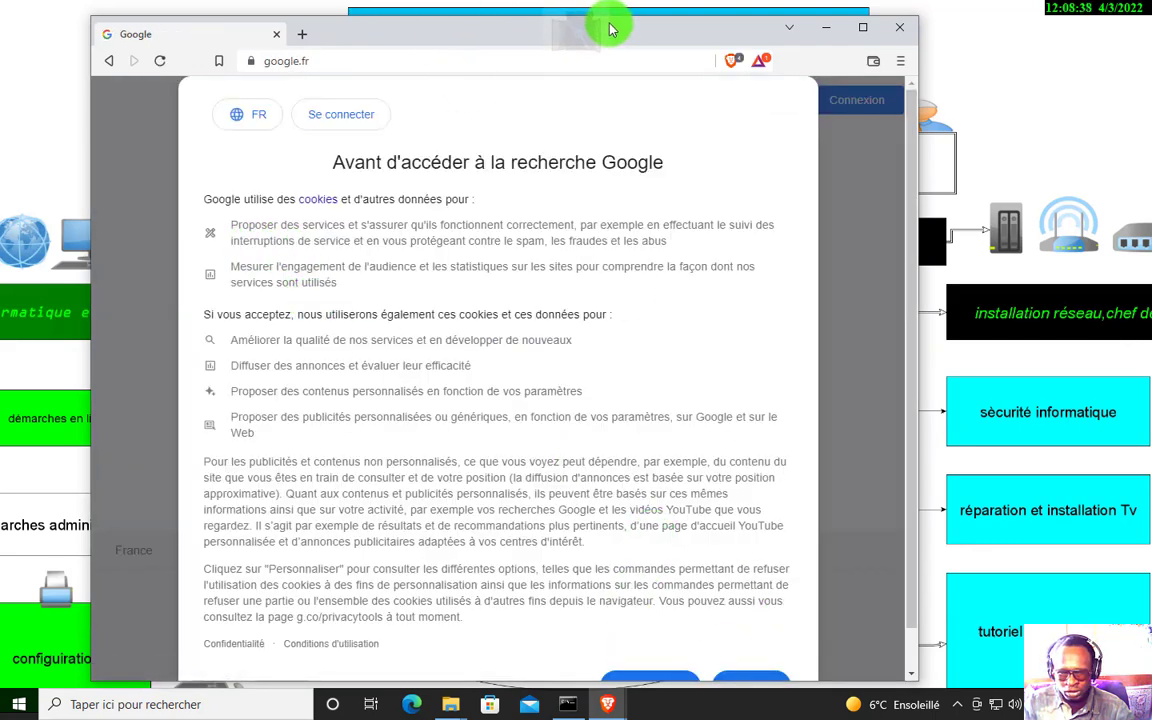
{"action": "left_click", "coordinate": [744, 680]}
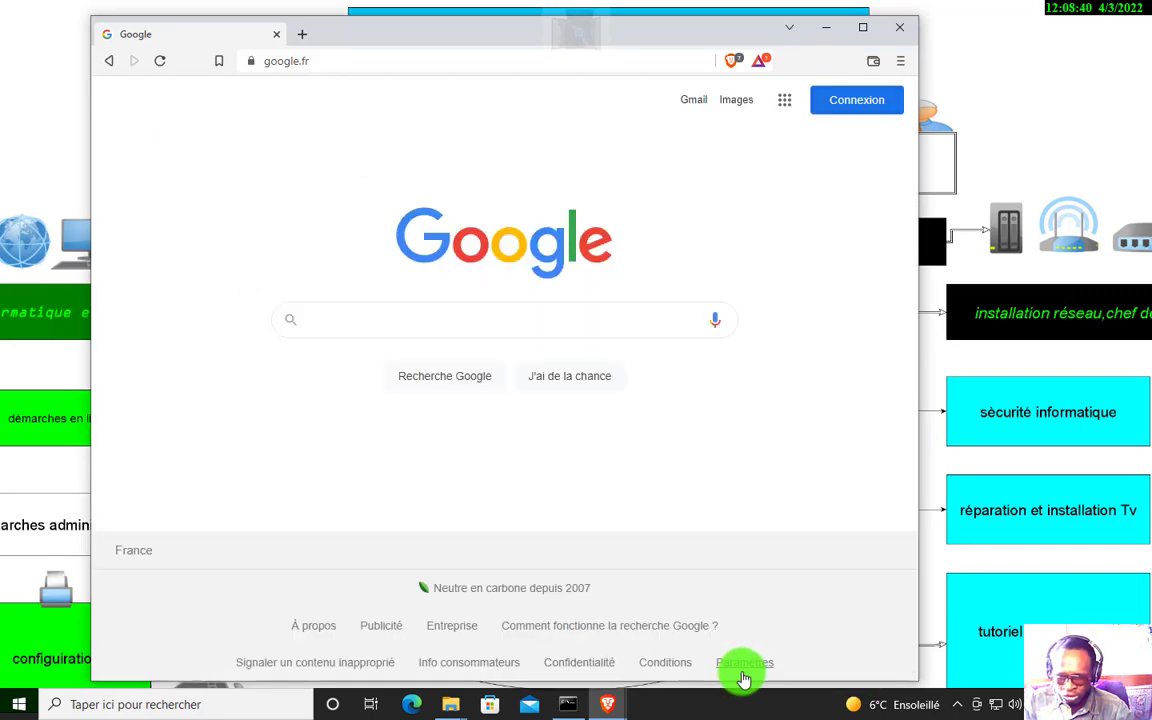
Switch to the Command Prompt's netstat output, highlight local port 445, and minimize the window again
{"action": "left_click", "coordinate": [828, 28]}
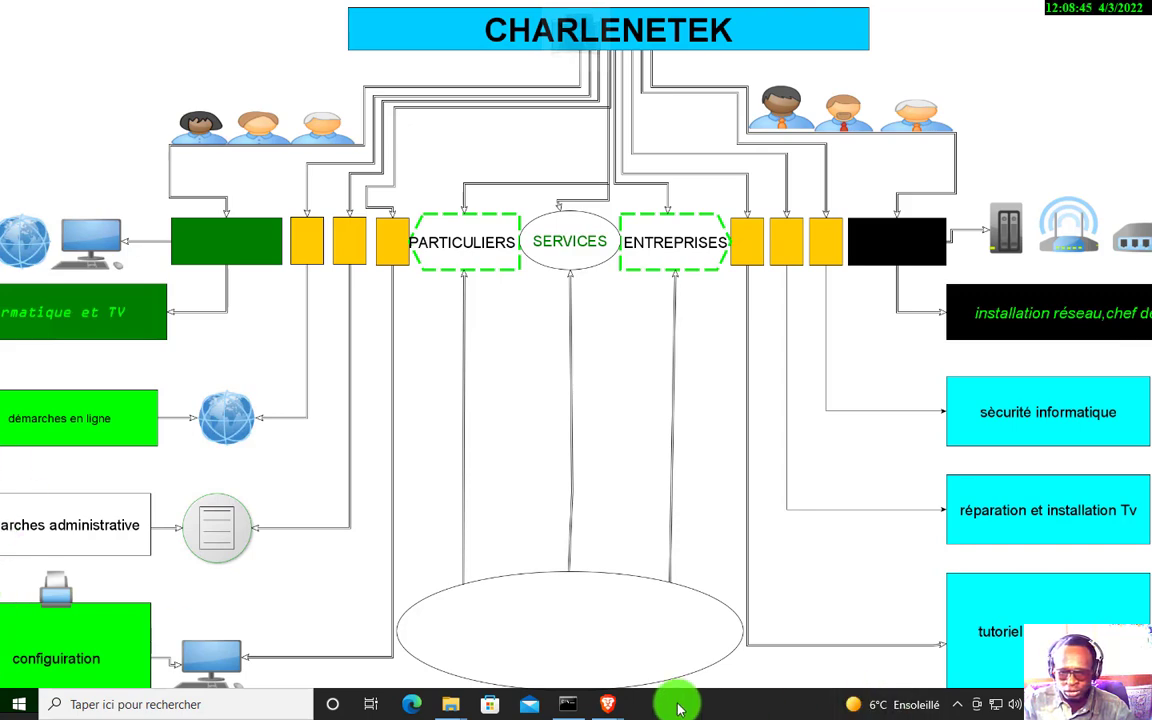
{"action": "left_click", "coordinate": [568, 704]}
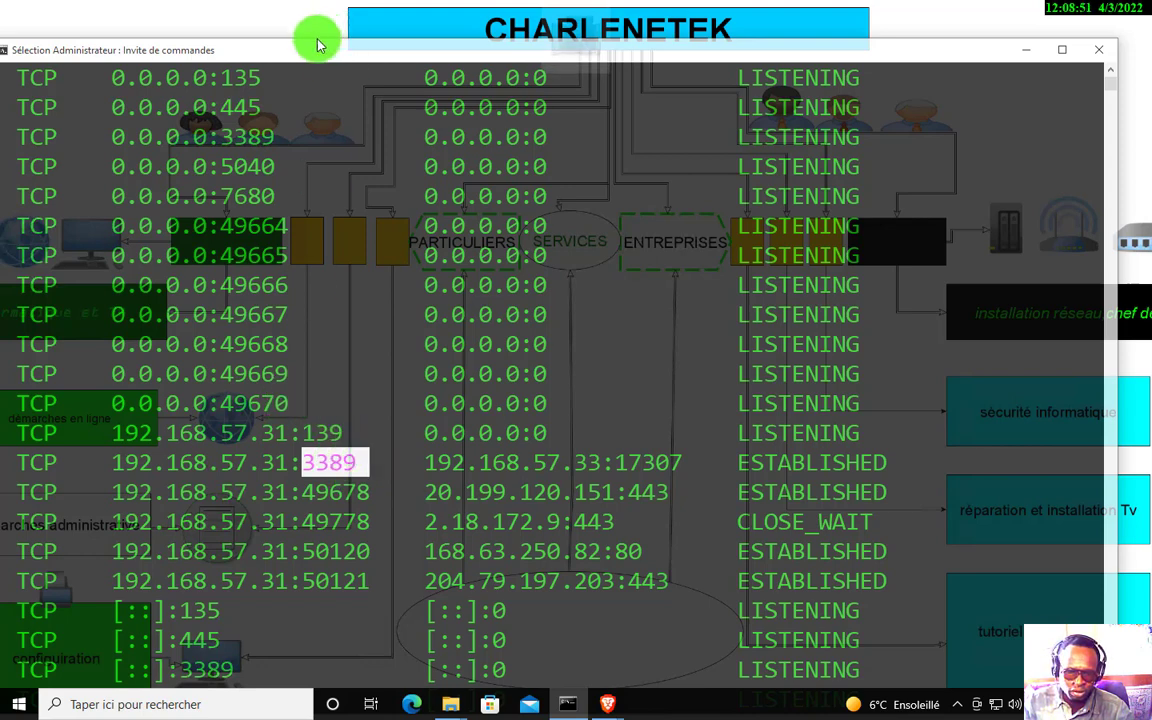
{"action": "left_click", "coordinate": [234, 105]}
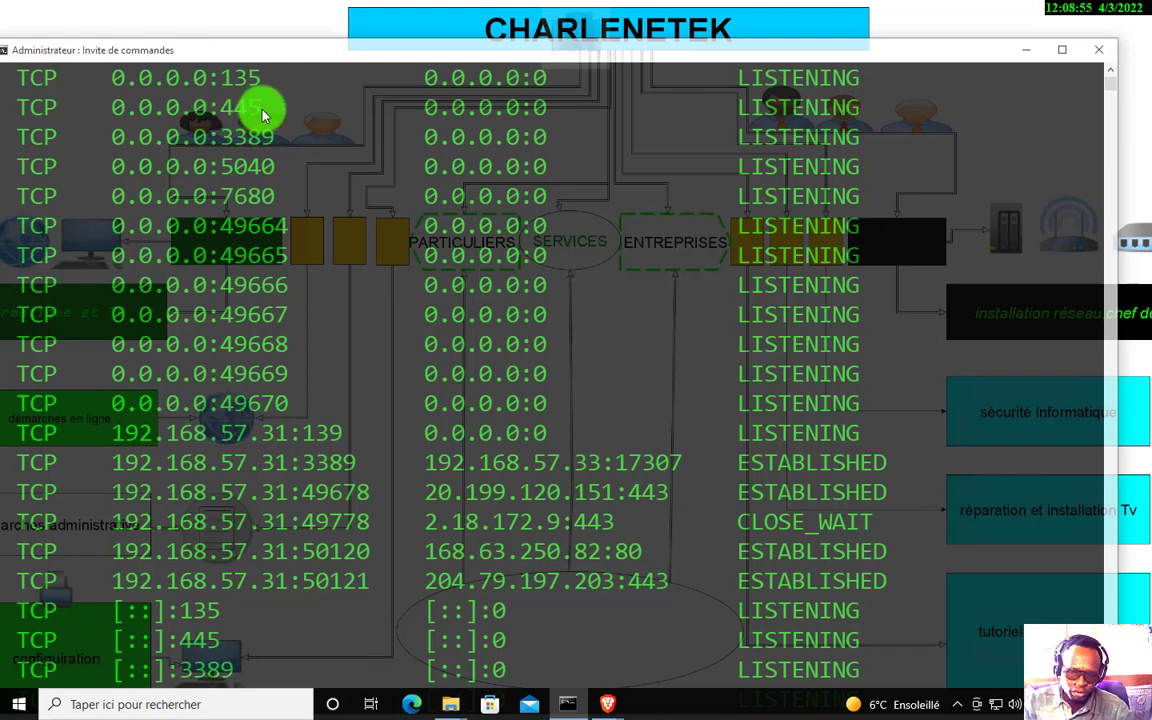
{"action": "left_click_drag", "start_coordinate": [263, 115], "coordinate": [236, 112]}
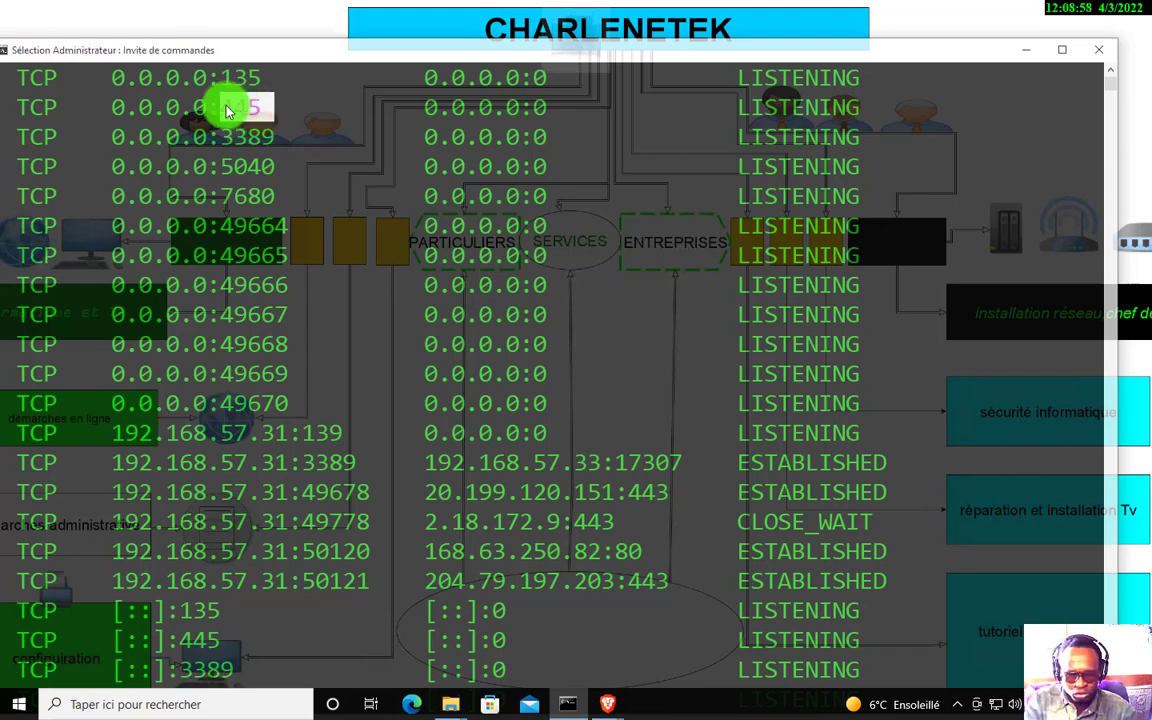
{"action": "left_click", "coordinate": [228, 110]}
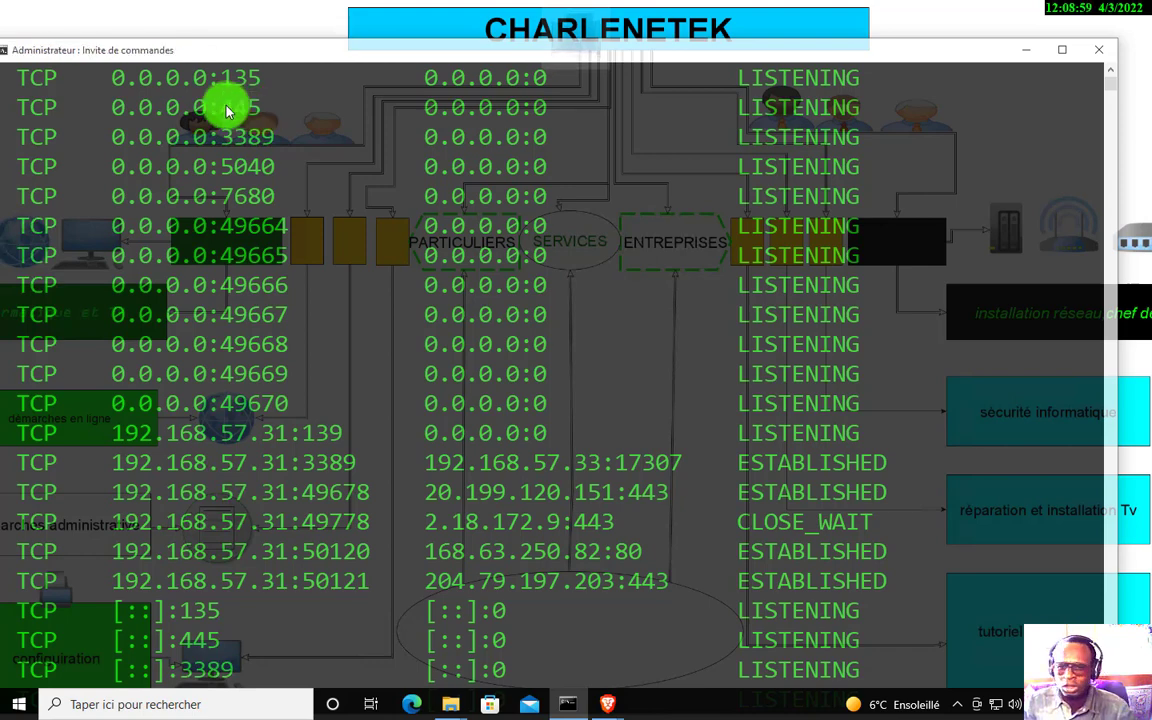
{"action": "left_click", "coordinate": [1026, 49]}
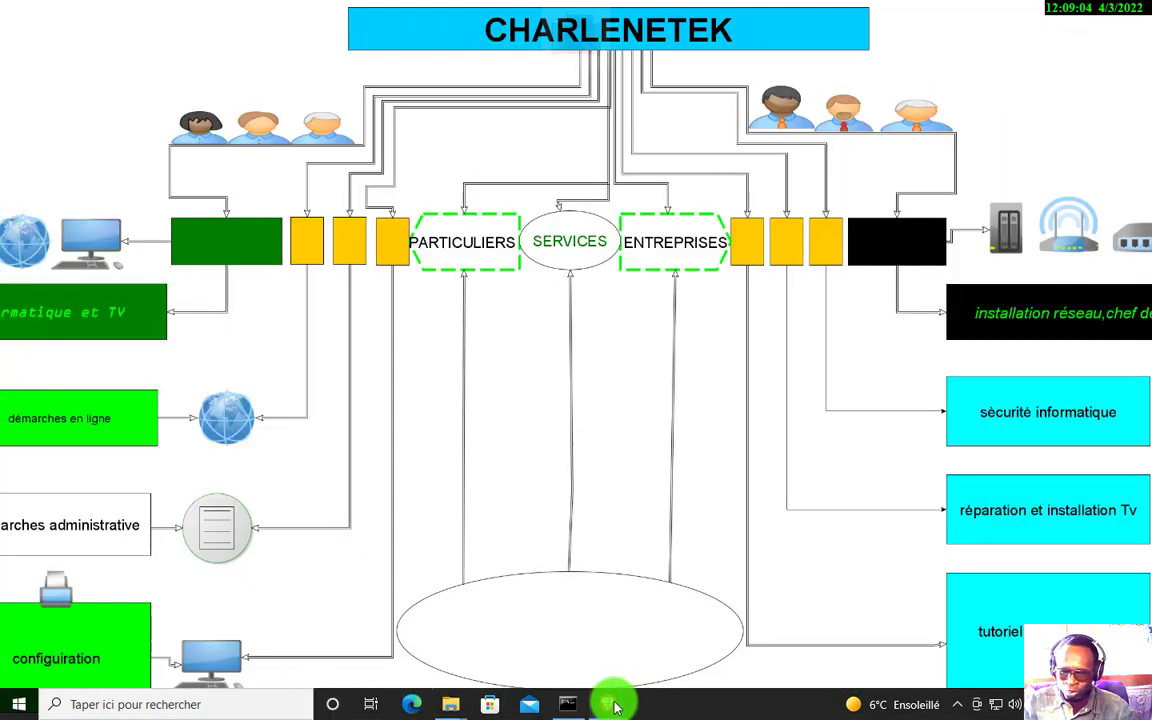
Return to the Google page in Brave and search for "445"
{"action": "mouse_move", "coordinate": [614, 707]}
{"action": "left_click", "coordinate": [540, 560]}
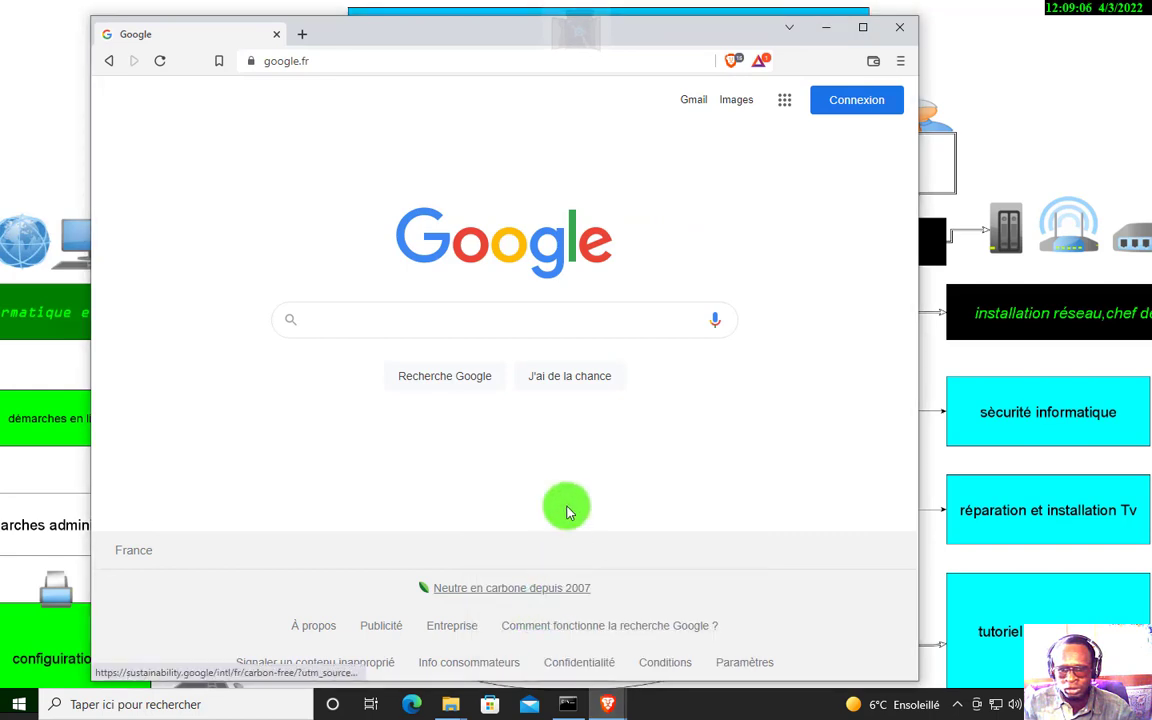
{"action": "left_click", "coordinate": [569, 328]}
{"action": "type", "text": "445"}
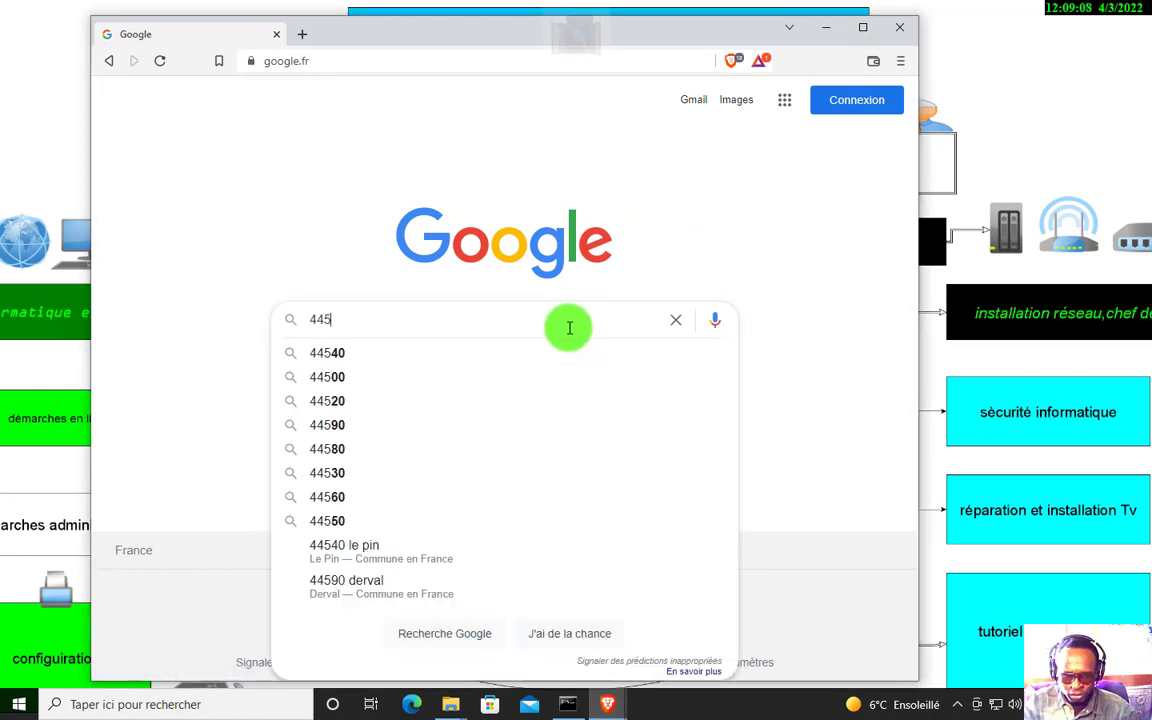
{"action": "key", "text": "Return"}
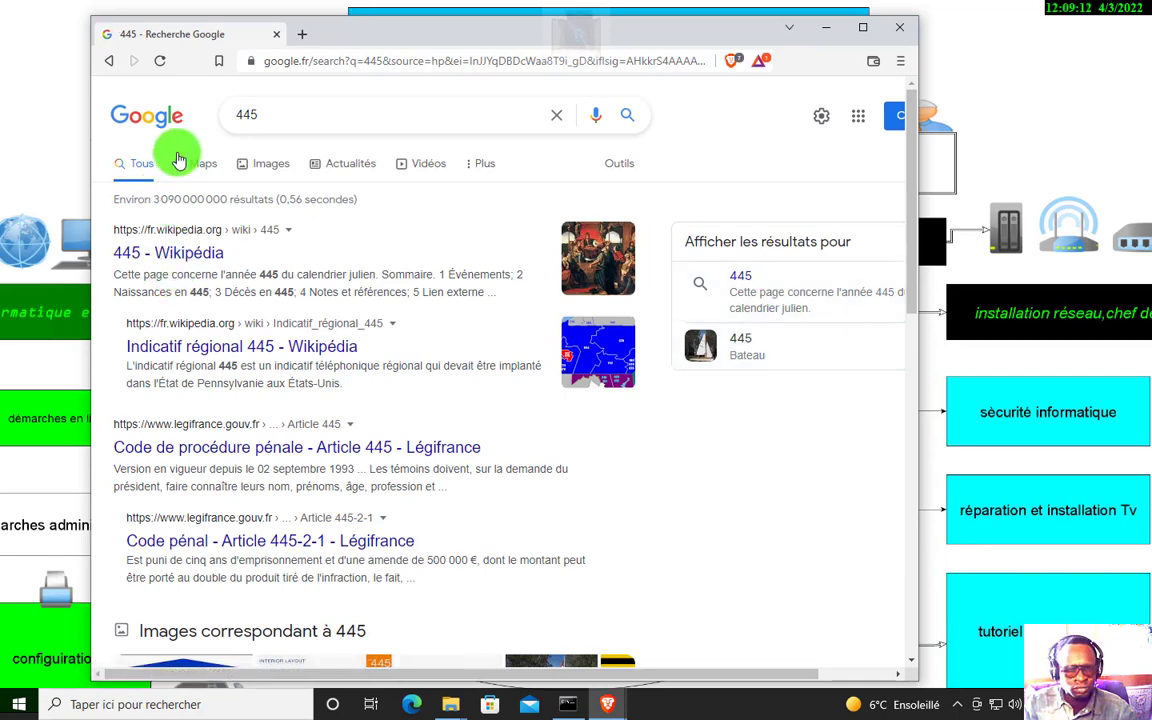
Refine the Google search to "le port 445 windows" and run it
{"action": "left_click", "coordinate": [240, 116]}
{"action": "type", "text": "l"}
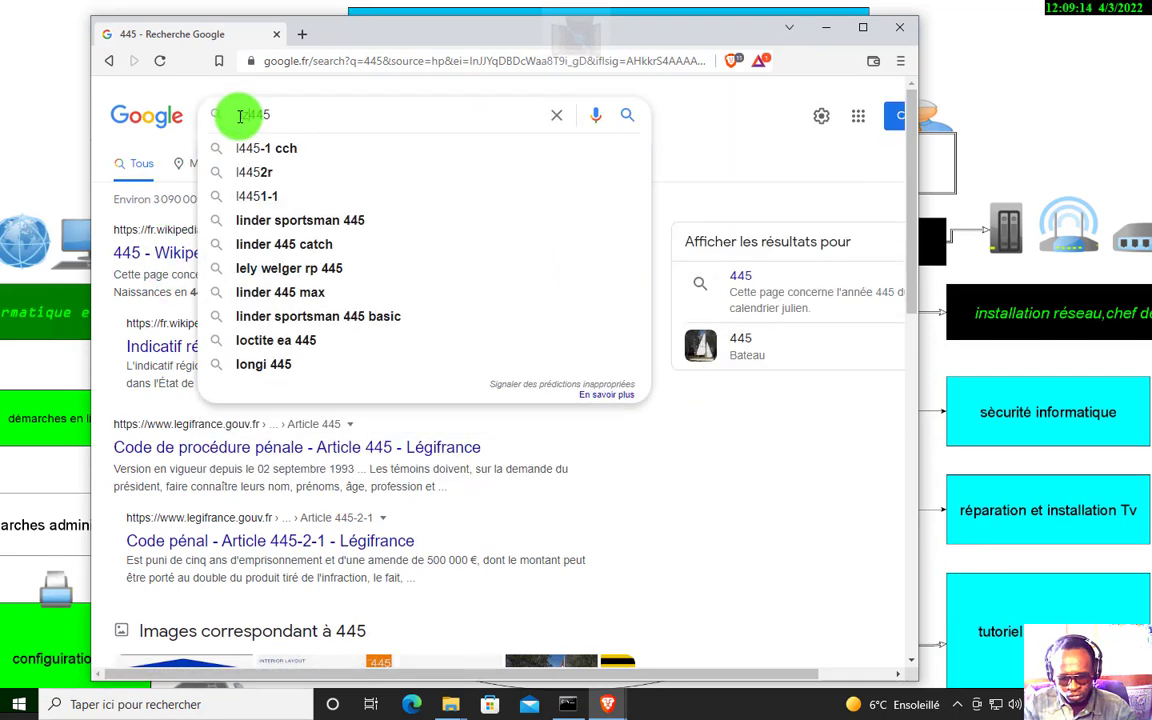
{"action": "type", "text": "e por"}
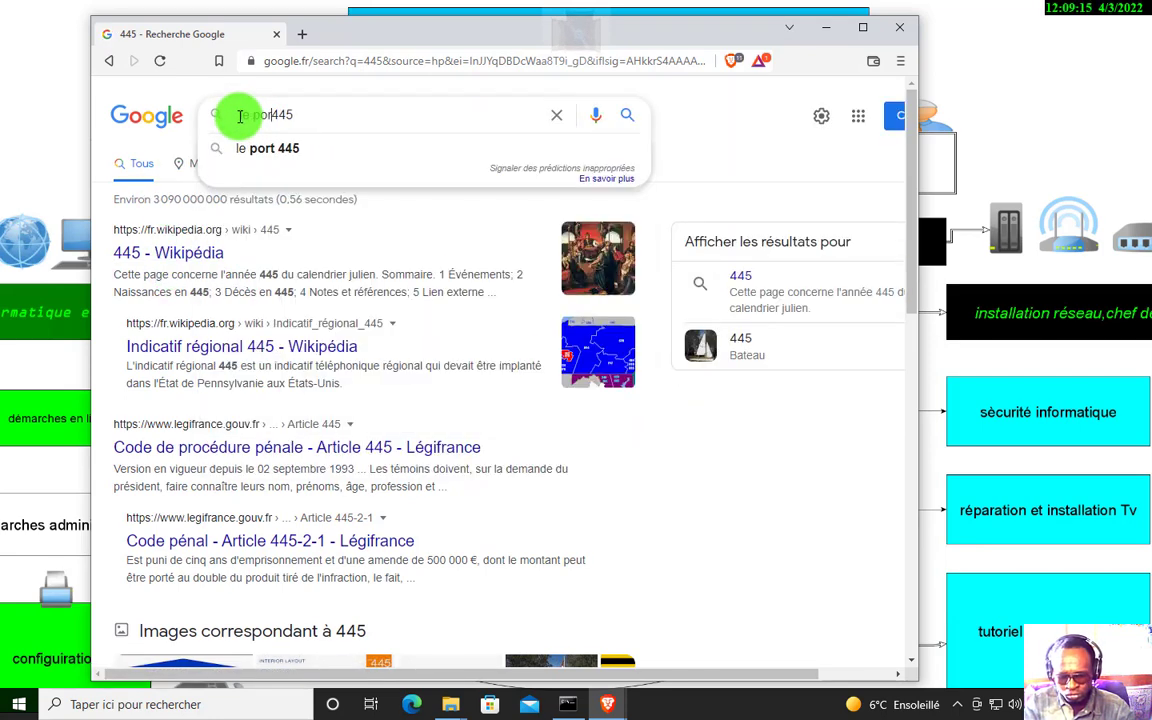
{"action": "type", "text": "ty"}
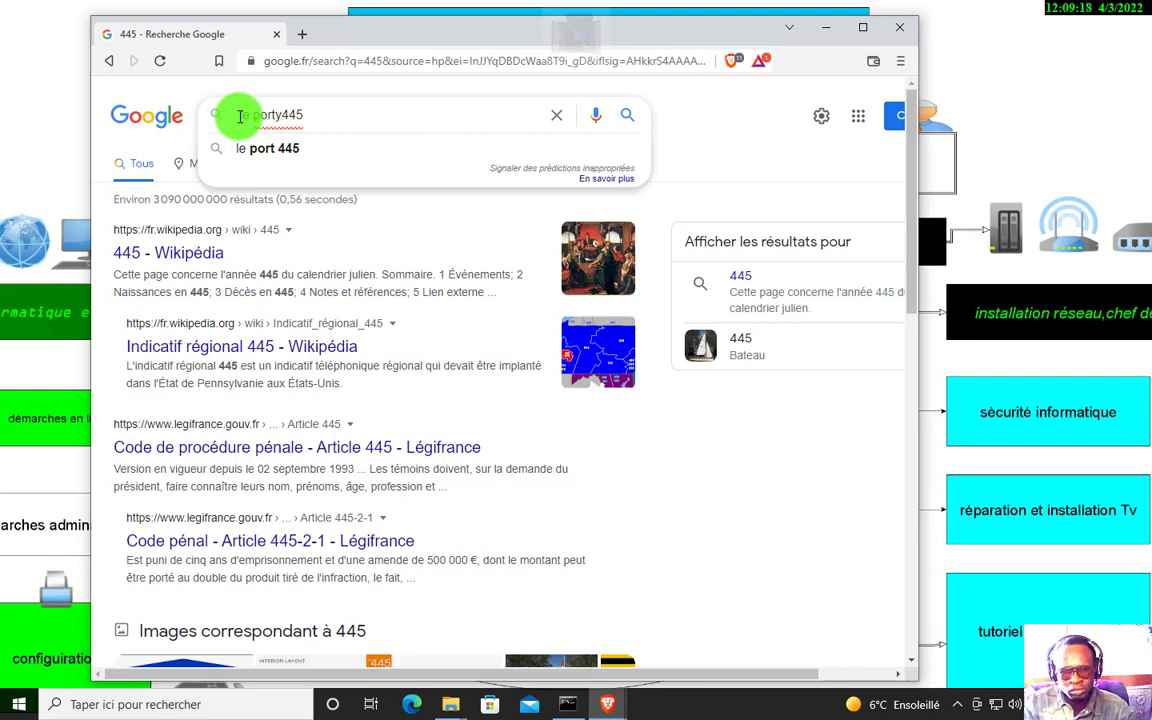
{"action": "key", "text": "BackSpace"}
{"action": "type", "text": "445"}
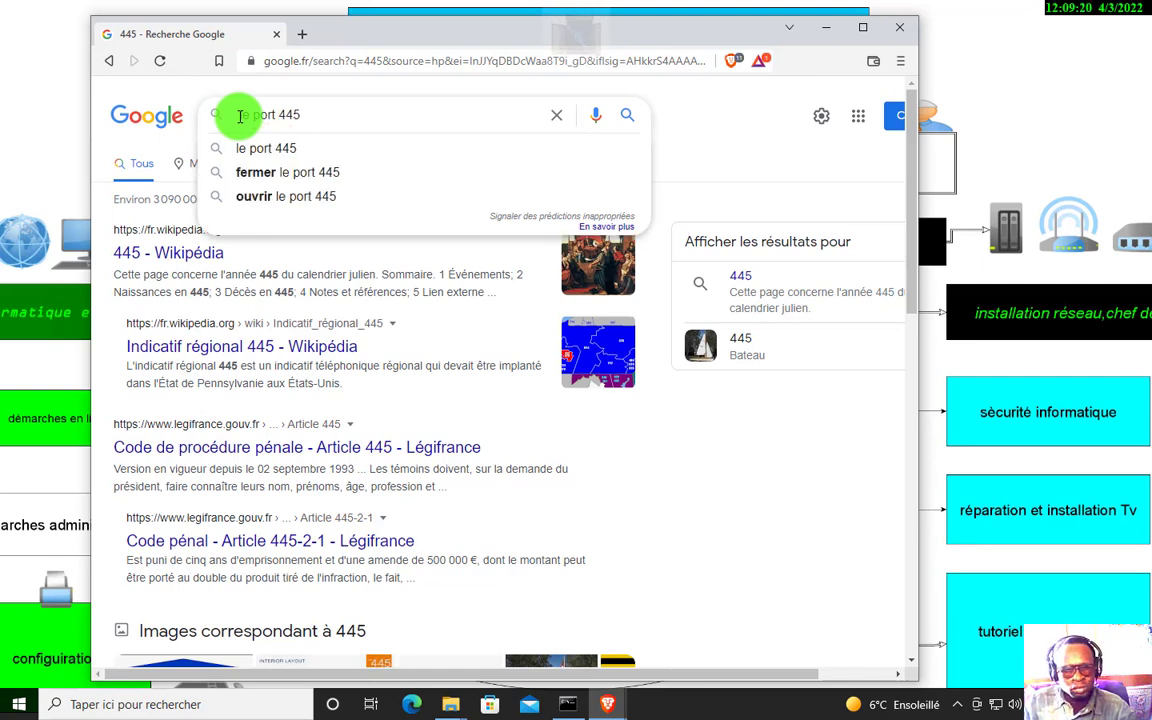
{"action": "type", "text": " w"}
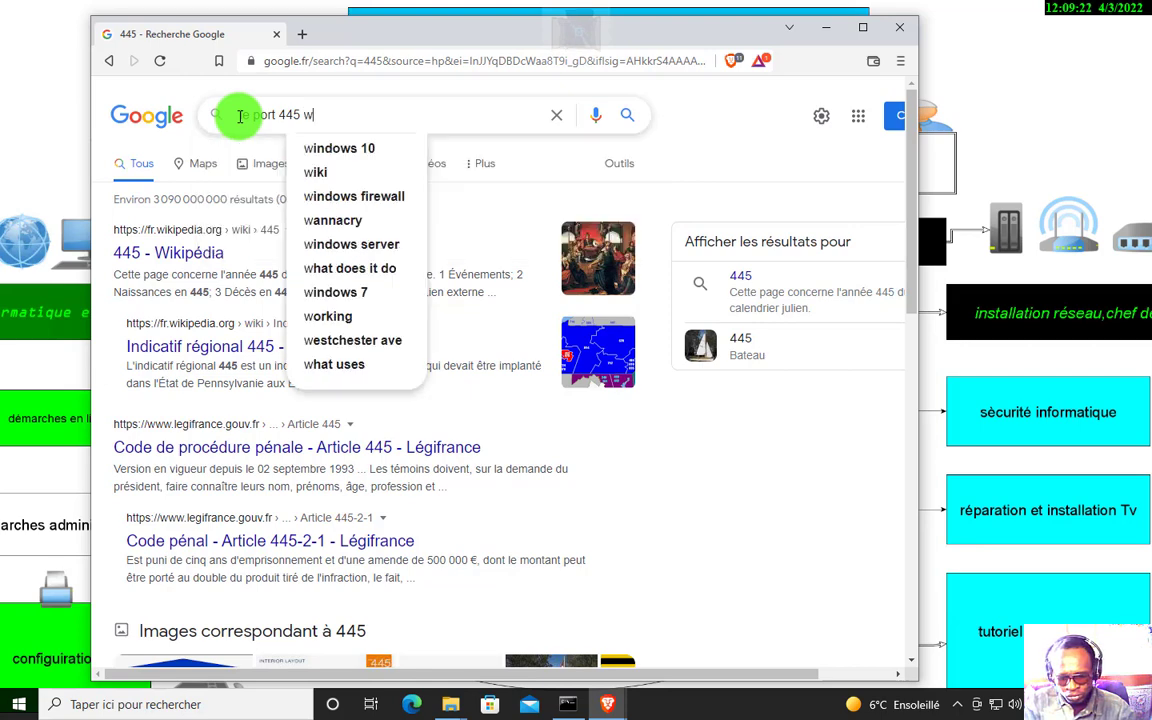
{"action": "type", "text": "indows"}
{"action": "key", "text": "Return"}
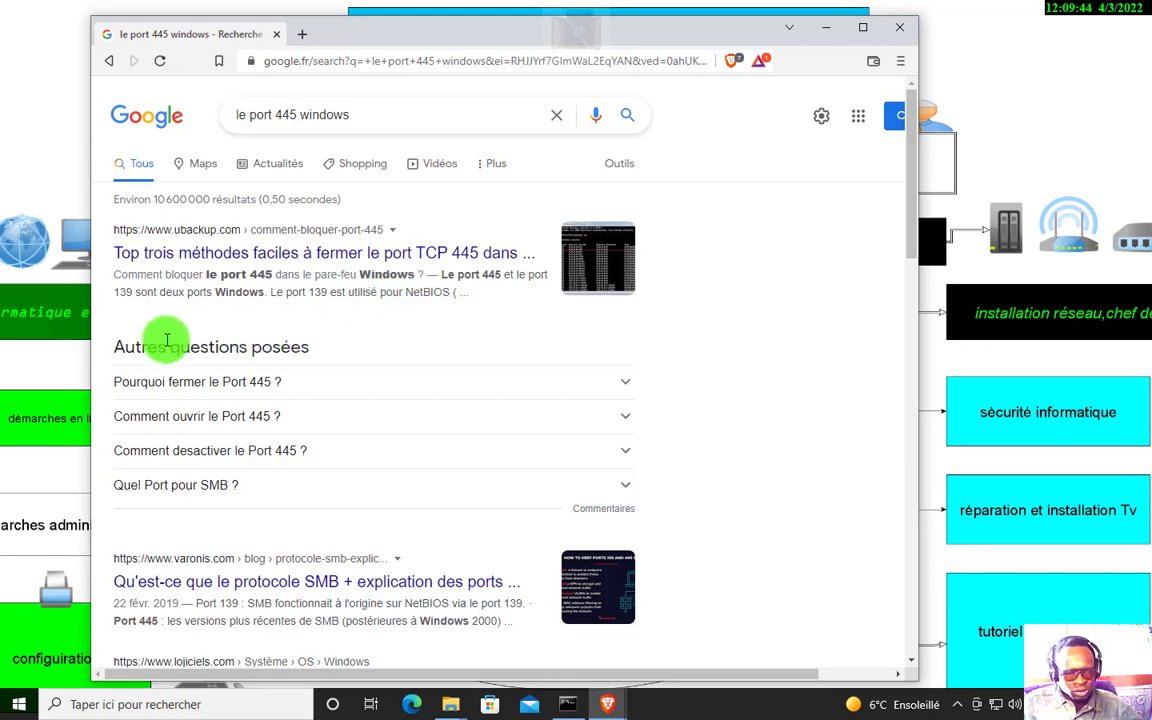
Maximize the Brave window and look through the search results about port 445 on Windows
{"action": "scroll", "coordinate": [480, 352], "scroll_direction": "down", "scroll_amount": 4}
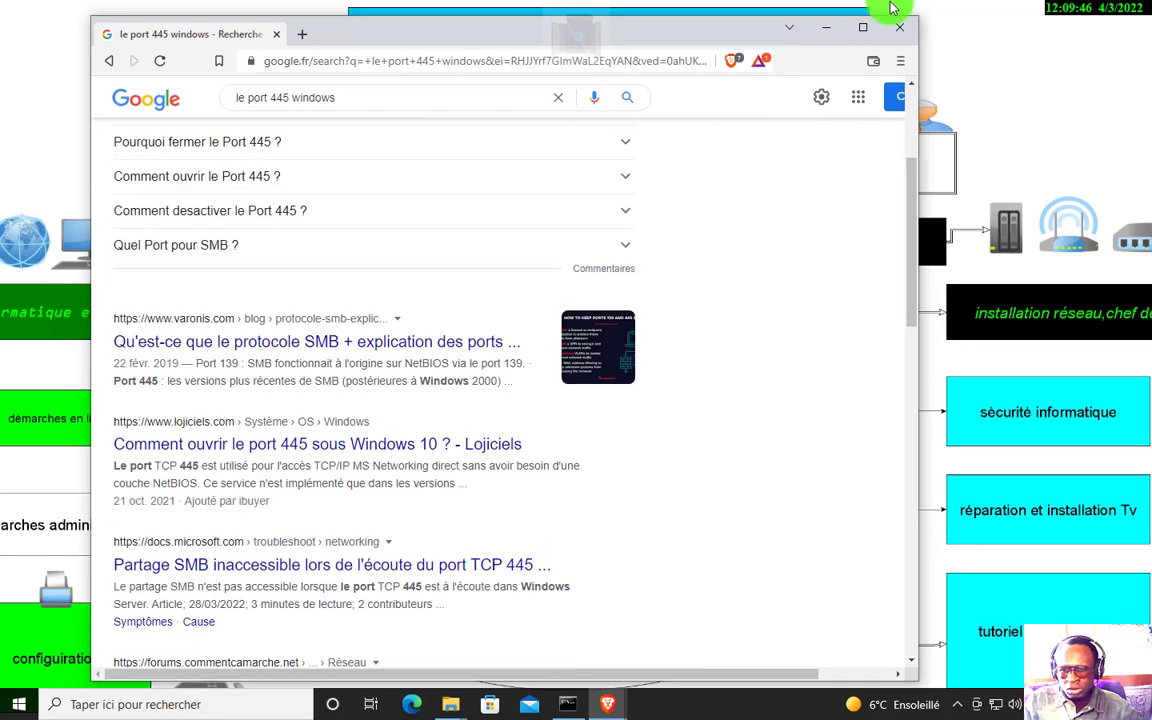
{"action": "left_click", "coordinate": [864, 28]}
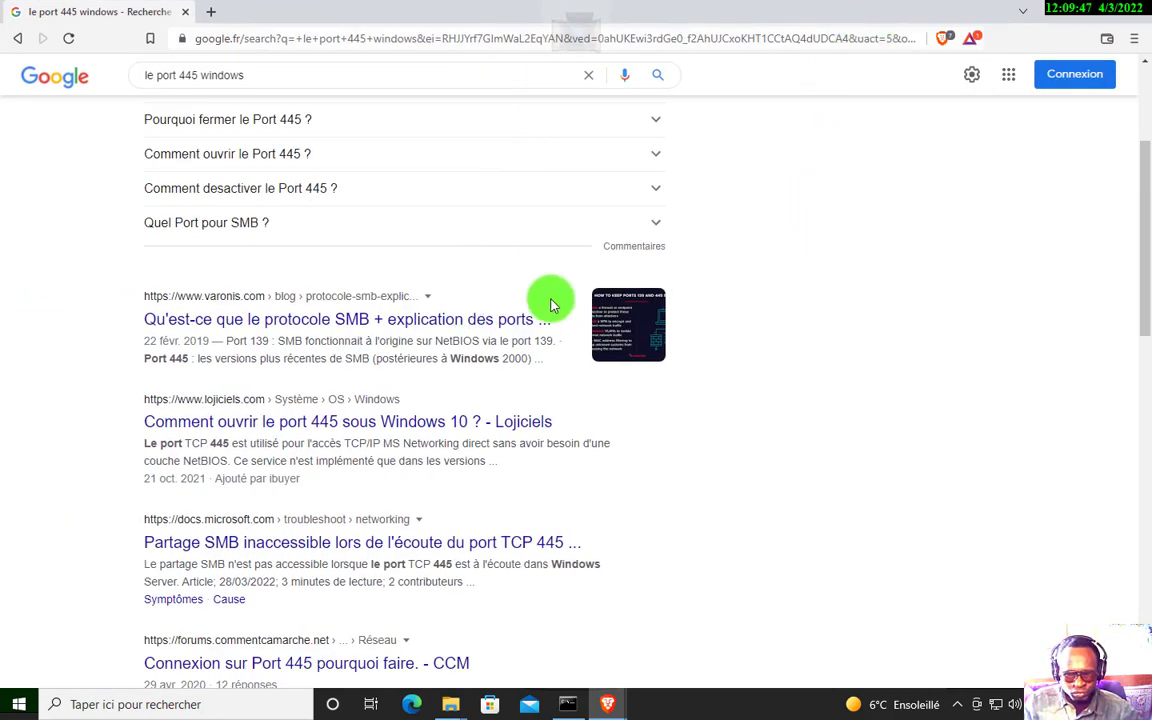
{"action": "scroll", "coordinate": [395, 325], "scroll_direction": "up", "scroll_amount": 4}
{"action": "scroll", "coordinate": [407, 336], "scroll_direction": "down", "scroll_amount": 1}
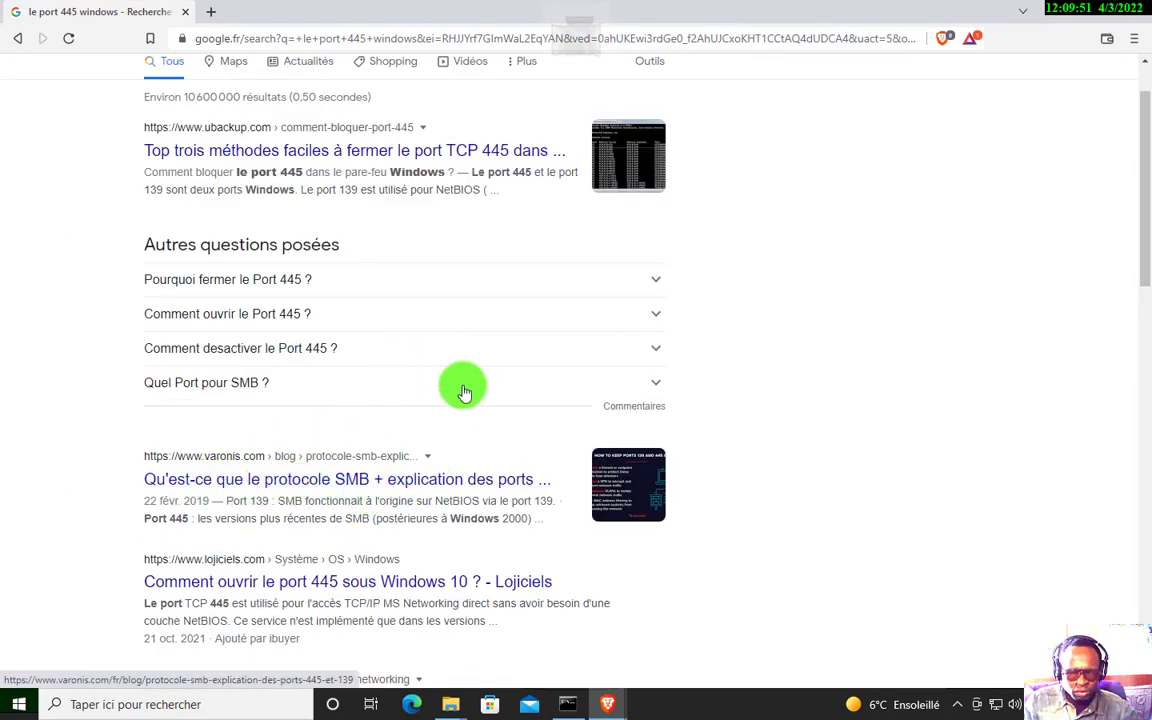
{"action": "scroll", "coordinate": [458, 360], "scroll_direction": "up", "scroll_amount": 1}
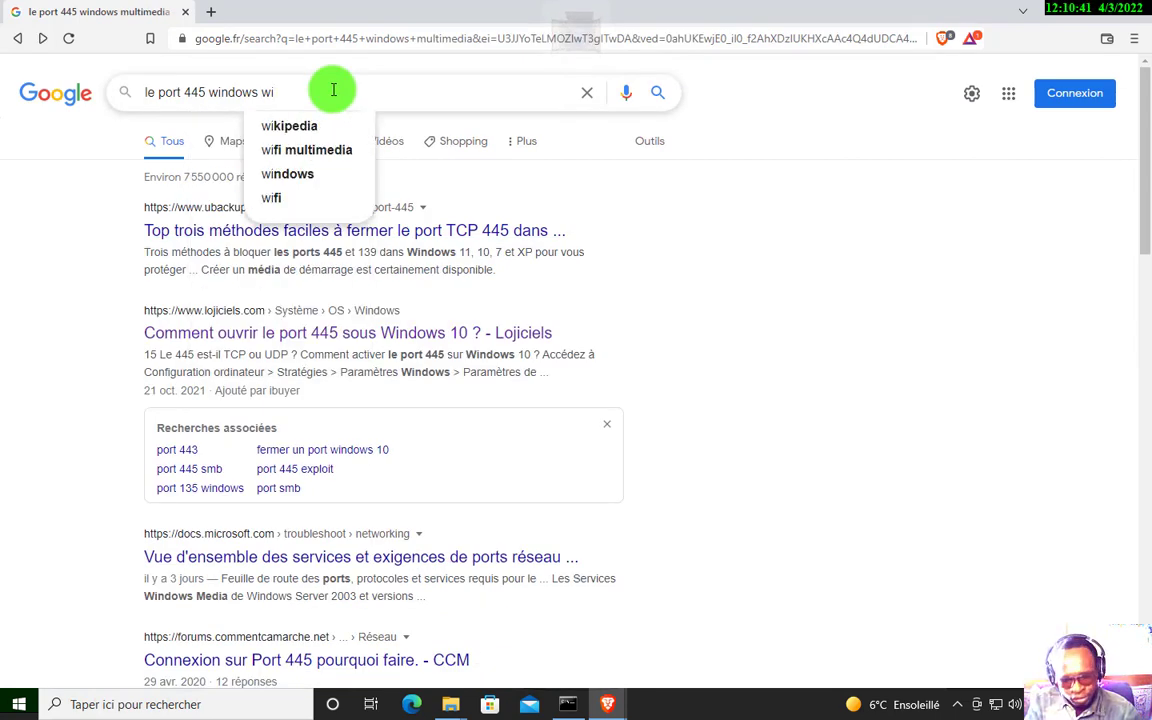
Search Google for "le port 445 windows wikipedia", read the Wikipedia article on Server Message Block and return to the results
{"action": "key", "text": "Down"}
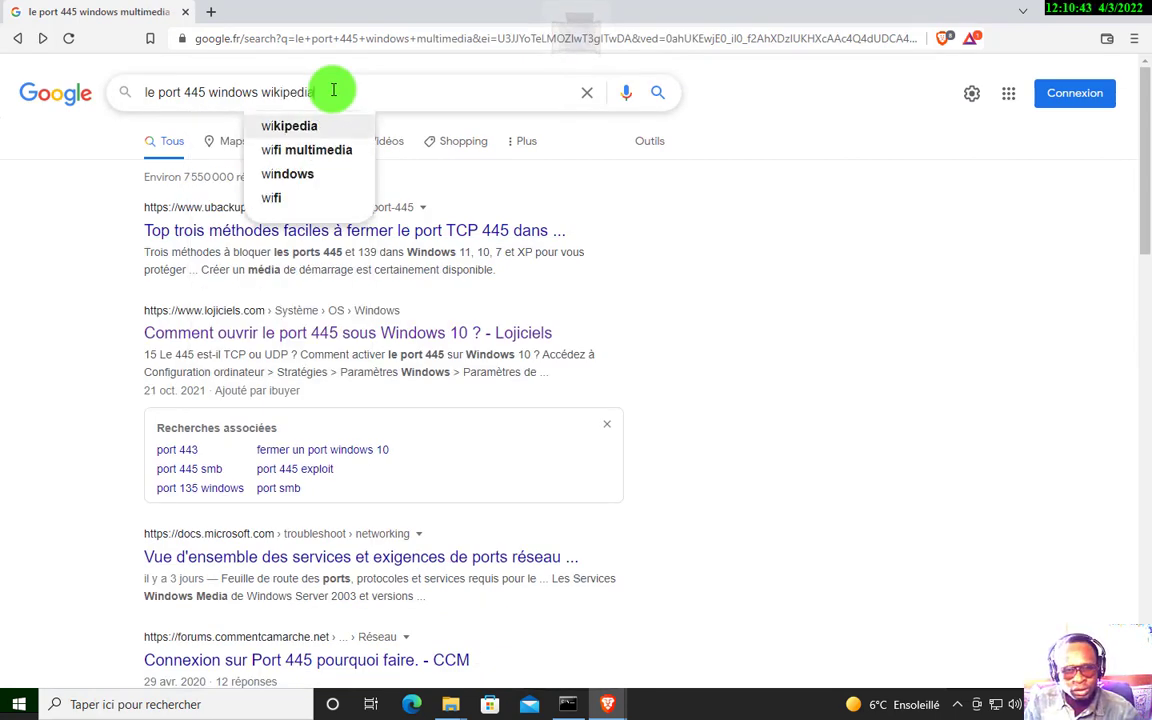
{"action": "key", "text": "Return"}
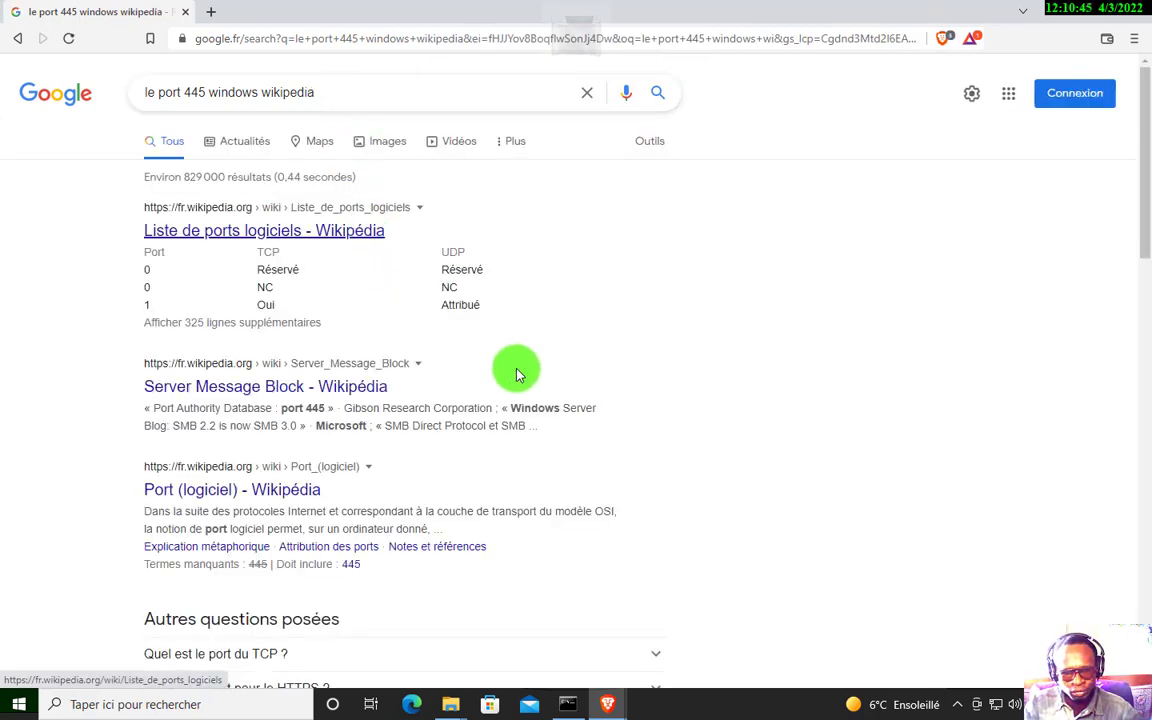
{"action": "scroll", "coordinate": [802, 375], "scroll_direction": "down", "scroll_amount": 3}
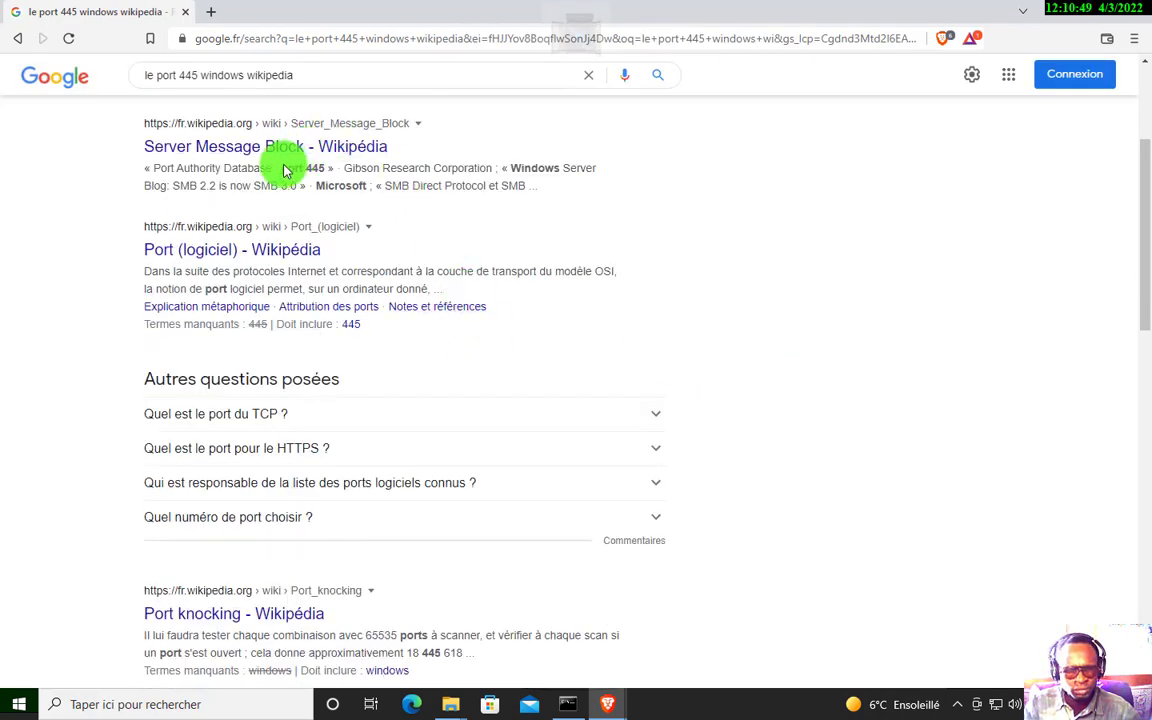
{"action": "scroll", "coordinate": [275, 172], "scroll_direction": "up", "scroll_amount": 1}
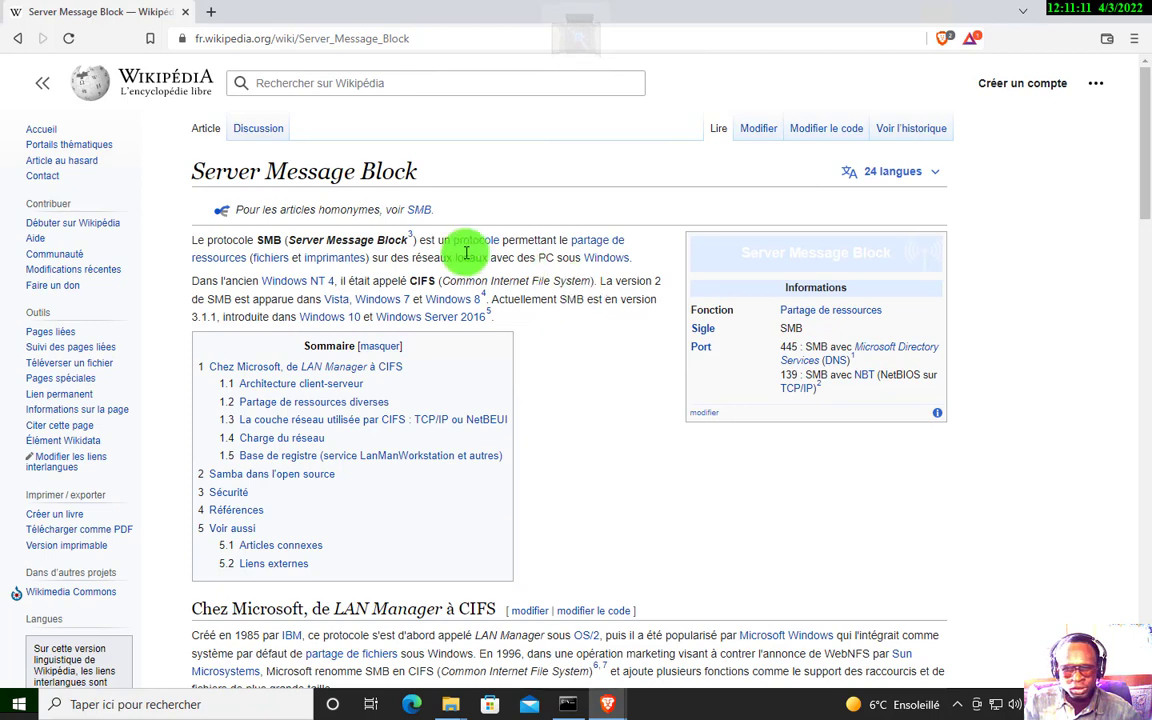
{"action": "left_click", "coordinate": [28, 40]}
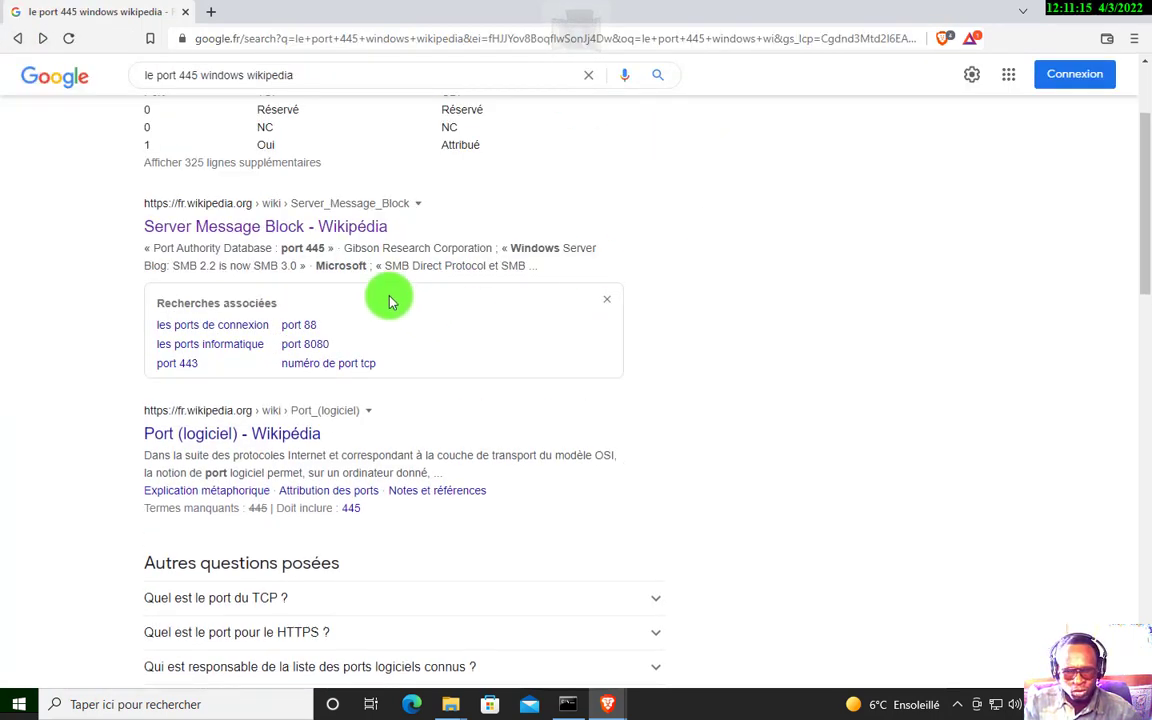
Replace the query with "le port 139" and run the suggested search "fermer le port 139"
{"action": "left_click", "coordinate": [340, 79]}
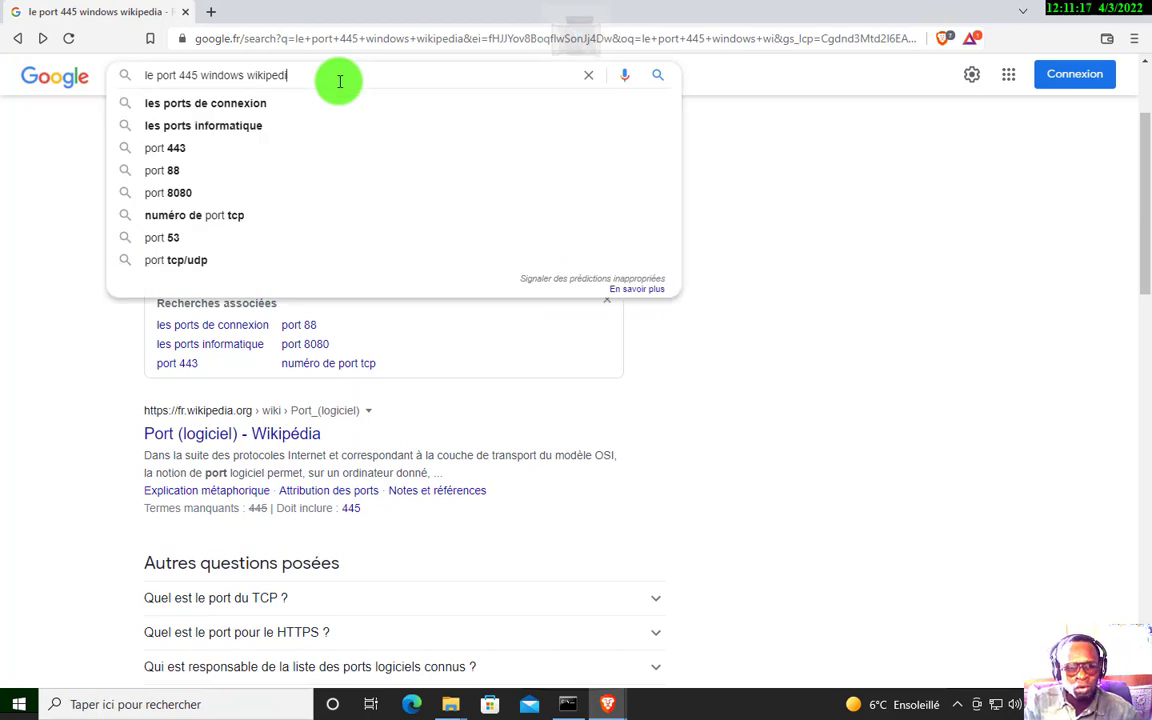
{"action": "key", "text": "BackSpace"}
{"action": "key", "text": "BackSpace"}
{"action": "key", "text": "BackSpace"}
{"action": "key", "text": "BackSpace"}
{"action": "key", "text": "BackSpace"}
{"action": "key", "text": "BackSpace"}
{"action": "key", "text": "BackSpace"}
{"action": "key", "text": "BackSpace"}
{"action": "key", "text": "BackSpace"}
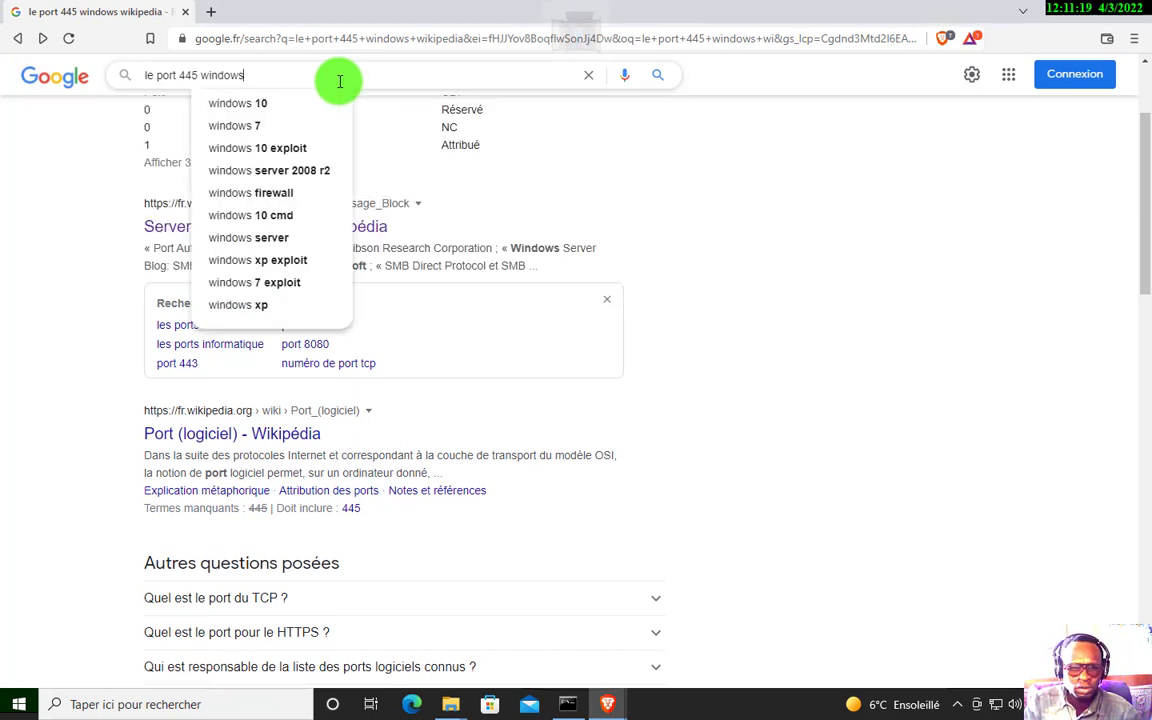
{"action": "key", "text": "BackSpace"}
{"action": "key", "text": "BackSpace"}
{"action": "key", "text": "BackSpace"}
{"action": "key", "text": "BackSpace"}
{"action": "key", "text": "BackSpace"}
{"action": "key", "text": "BackSpace"}
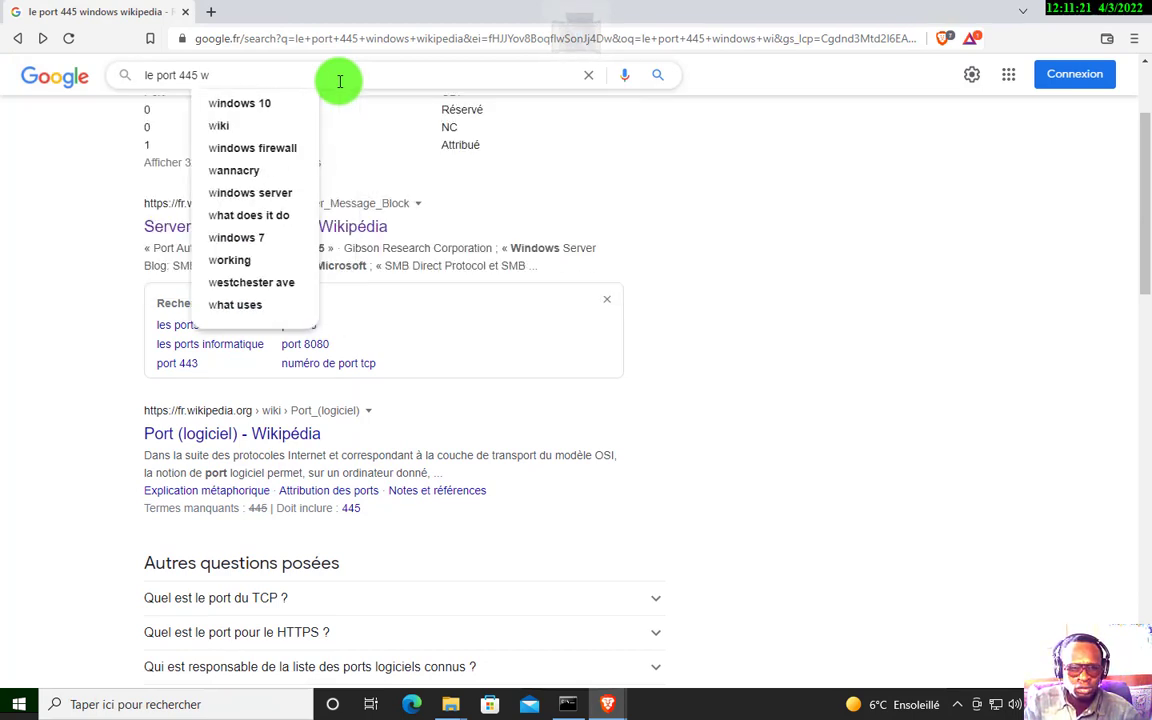
{"action": "key", "text": "BackSpace"}
{"action": "key", "text": "BackSpace"}
{"action": "key", "text": "BackSpace"}
{"action": "key", "text": "BackSpace"}
{"action": "key", "text": "BackSpace"}
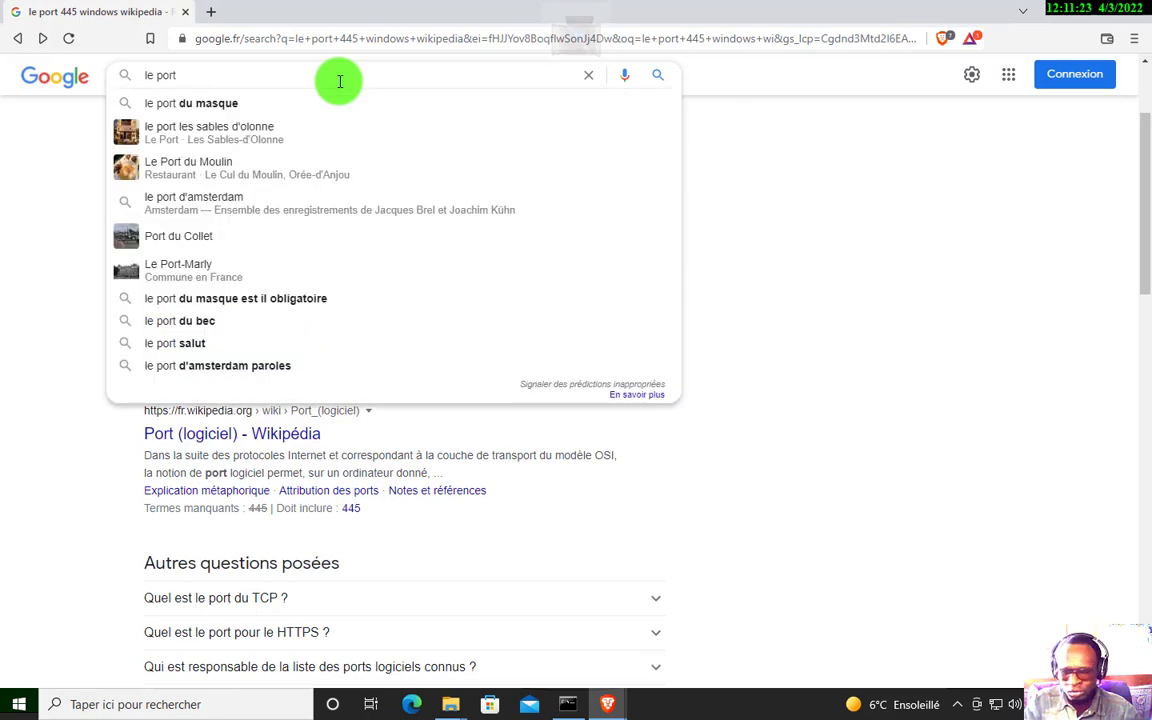
{"action": "type", "text": "139"}
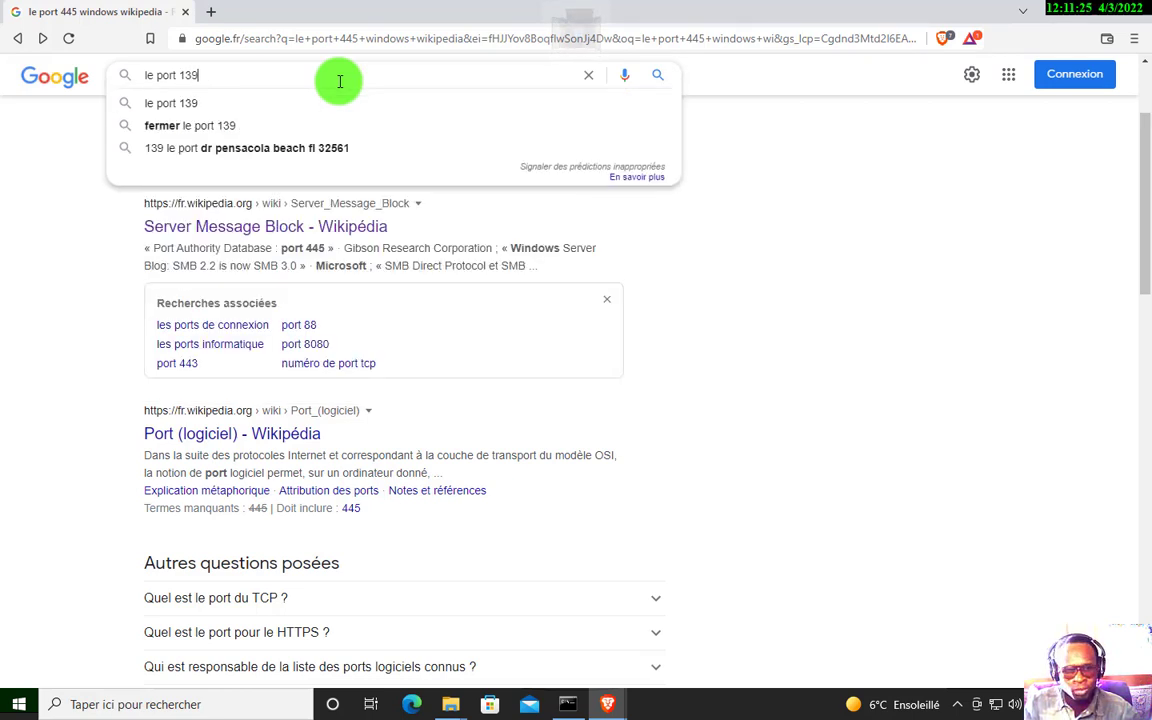
{"action": "left_click", "coordinate": [226, 125]}
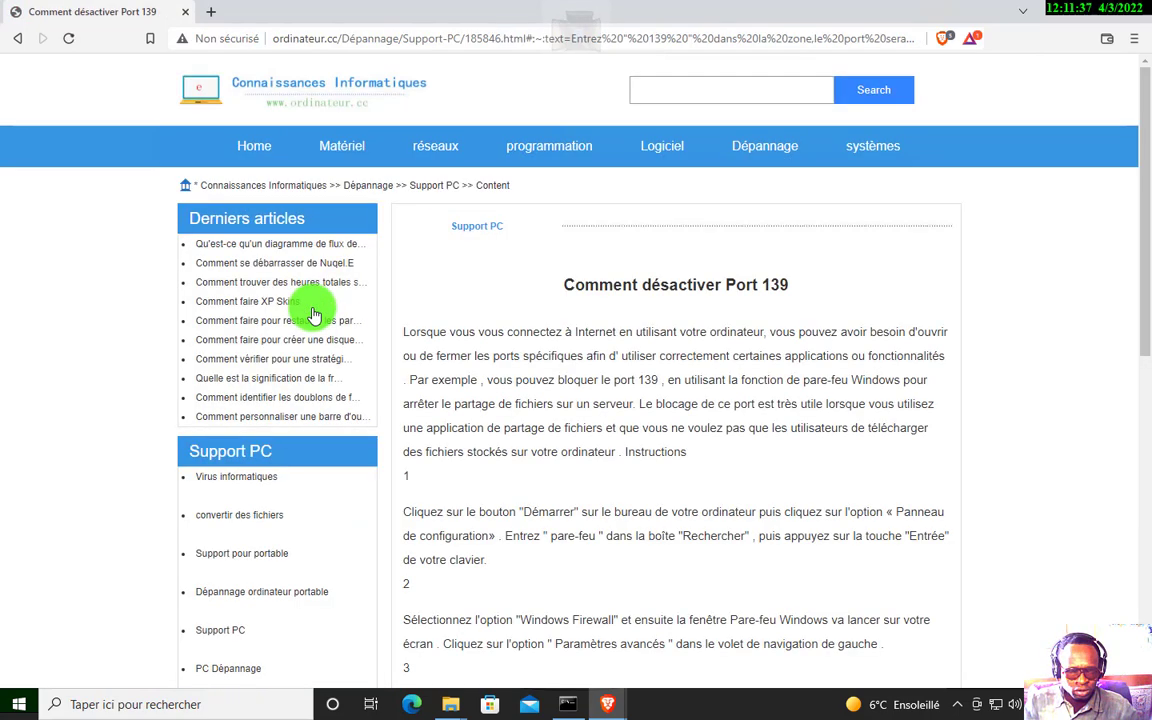
Read through the article "Comment désactiver Port 139" on ordinateur.cc and return to the search results
{"action": "scroll", "coordinate": [790, 487], "scroll_direction": "down", "scroll_amount": 1}
{"action": "scroll", "coordinate": [790, 485], "scroll_direction": "down", "scroll_amount": 5}
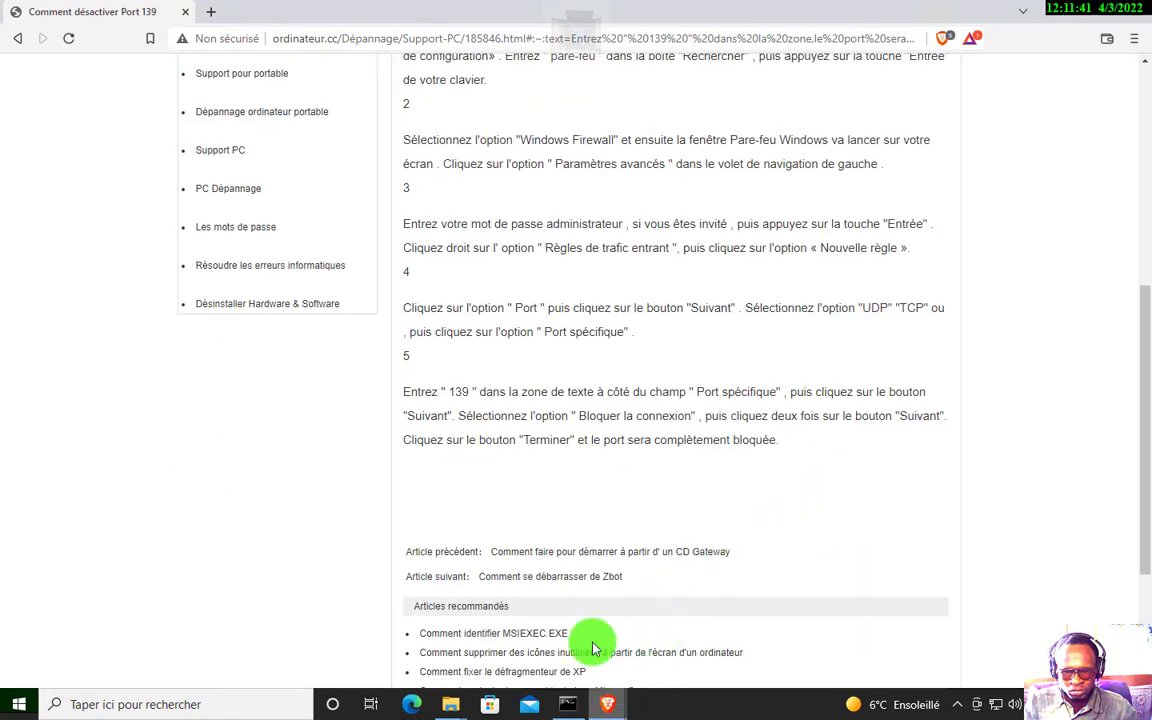
{"action": "scroll", "coordinate": [478, 342], "scroll_direction": "up", "scroll_amount": 6}
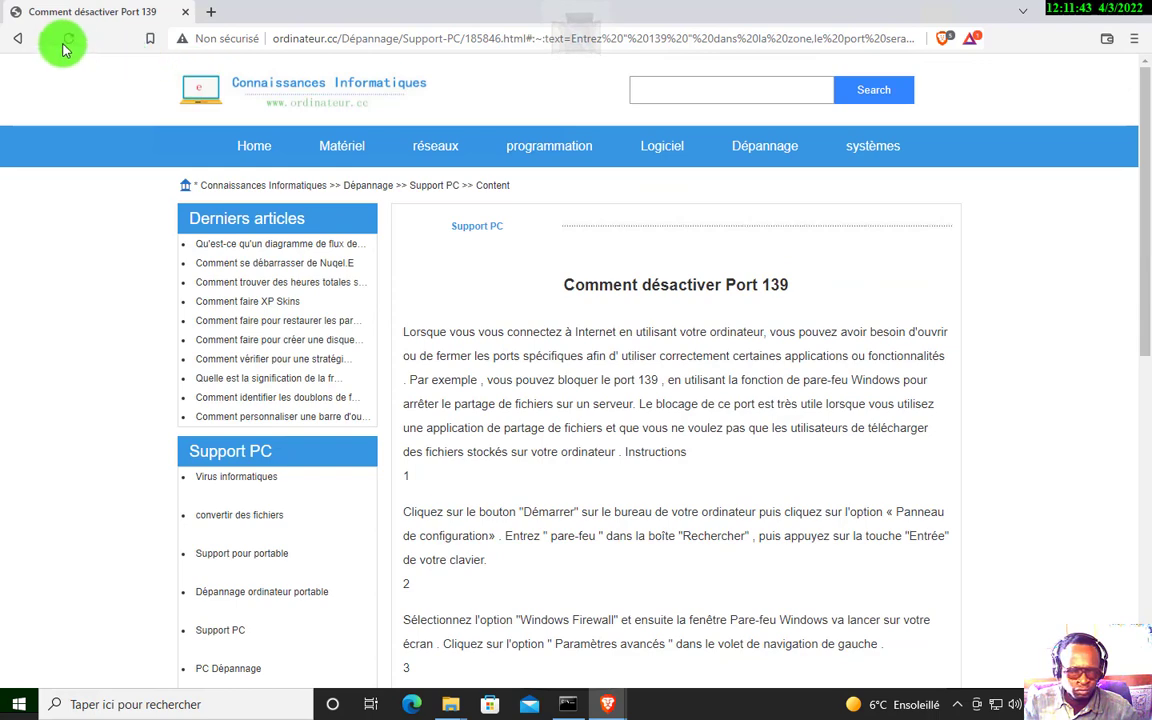
{"action": "left_click", "coordinate": [20, 38]}
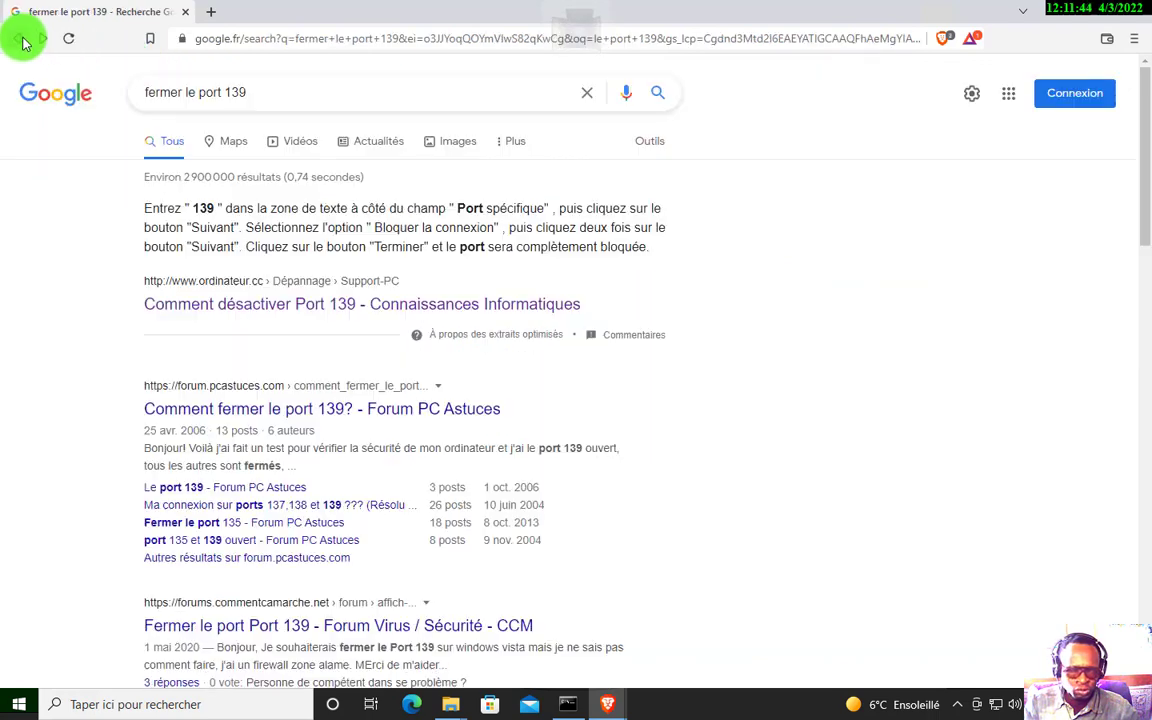
Replace the query with "bit trorrent", run it and accept Google's corrected spelling "bittorrent"
{"action": "left_click", "coordinate": [332, 95]}
{"action": "key", "text": "BackSpace"}
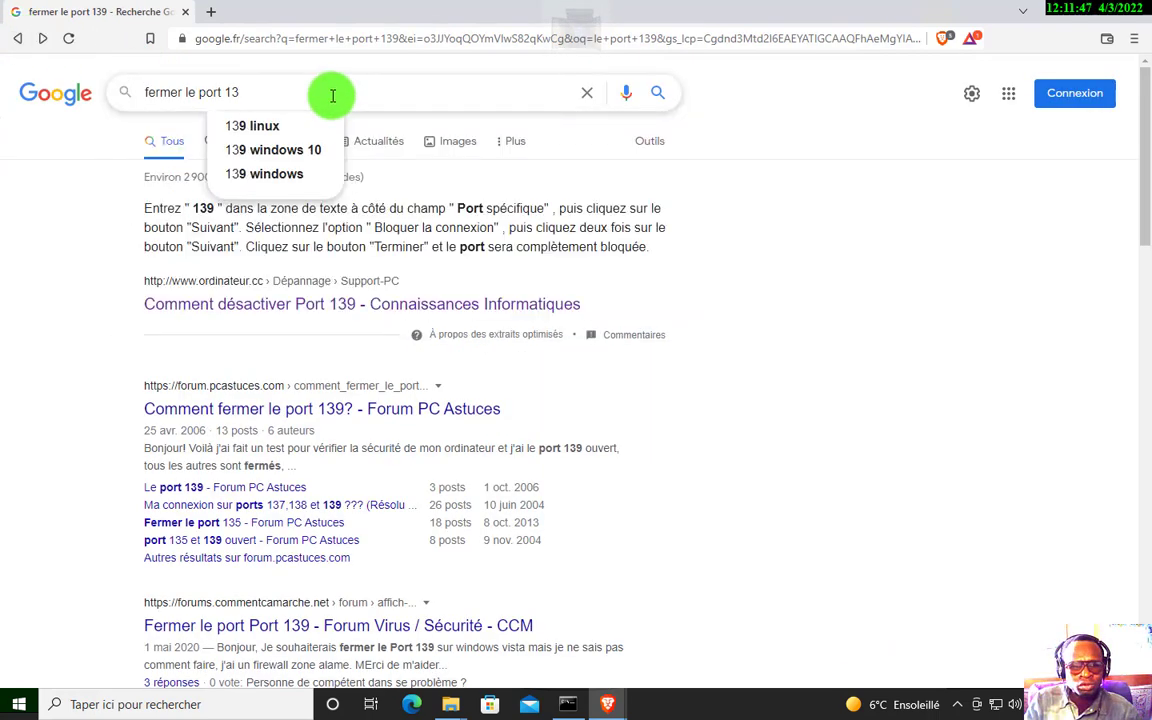
{"action": "key", "text": "BackSpace"}
{"action": "key", "text": "BackSpace"}
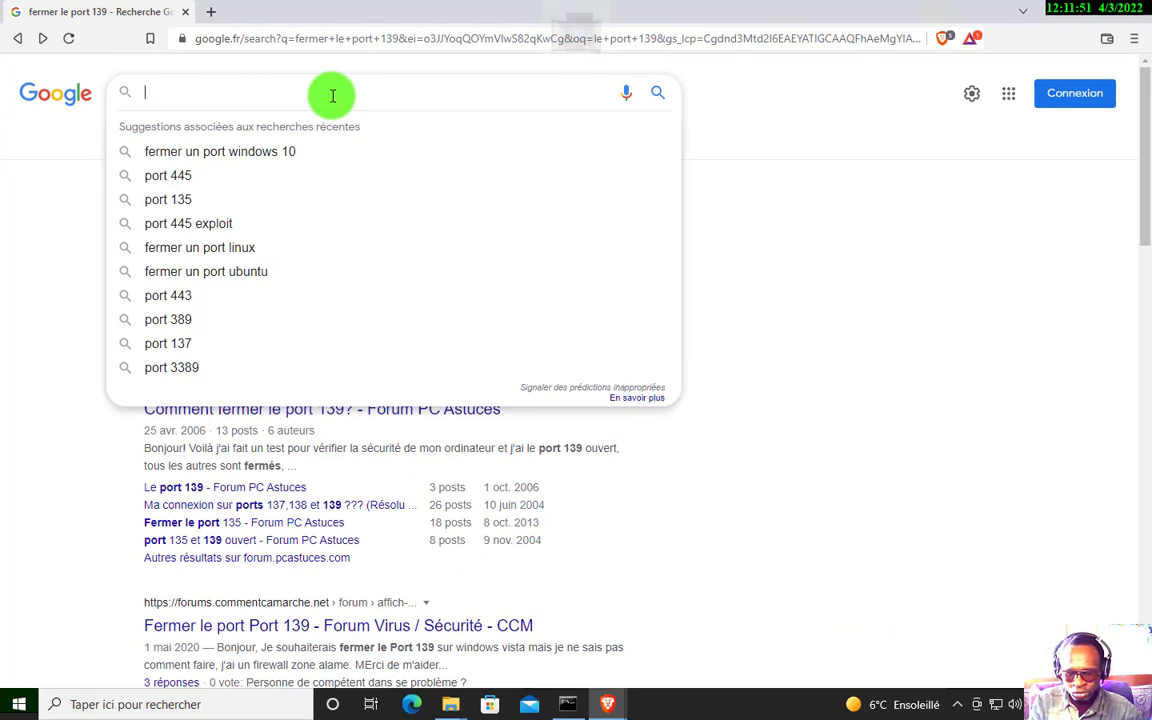
{"action": "type", "text": "bit "}
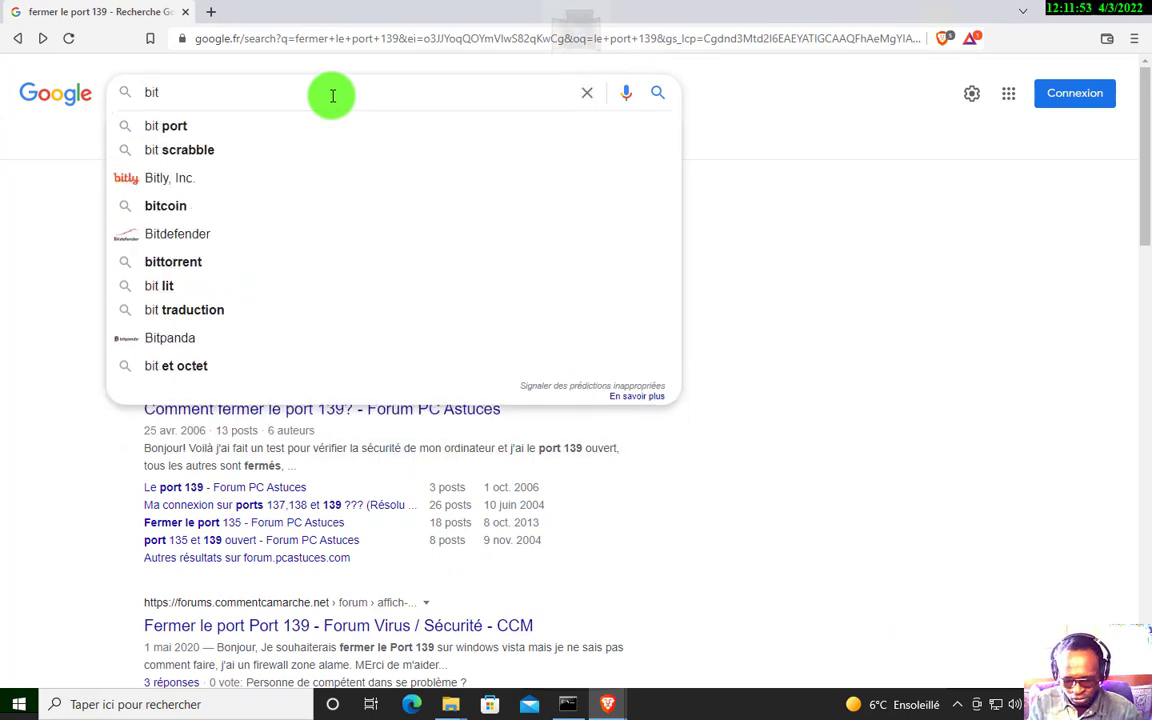
{"action": "type", "text": "tr"}
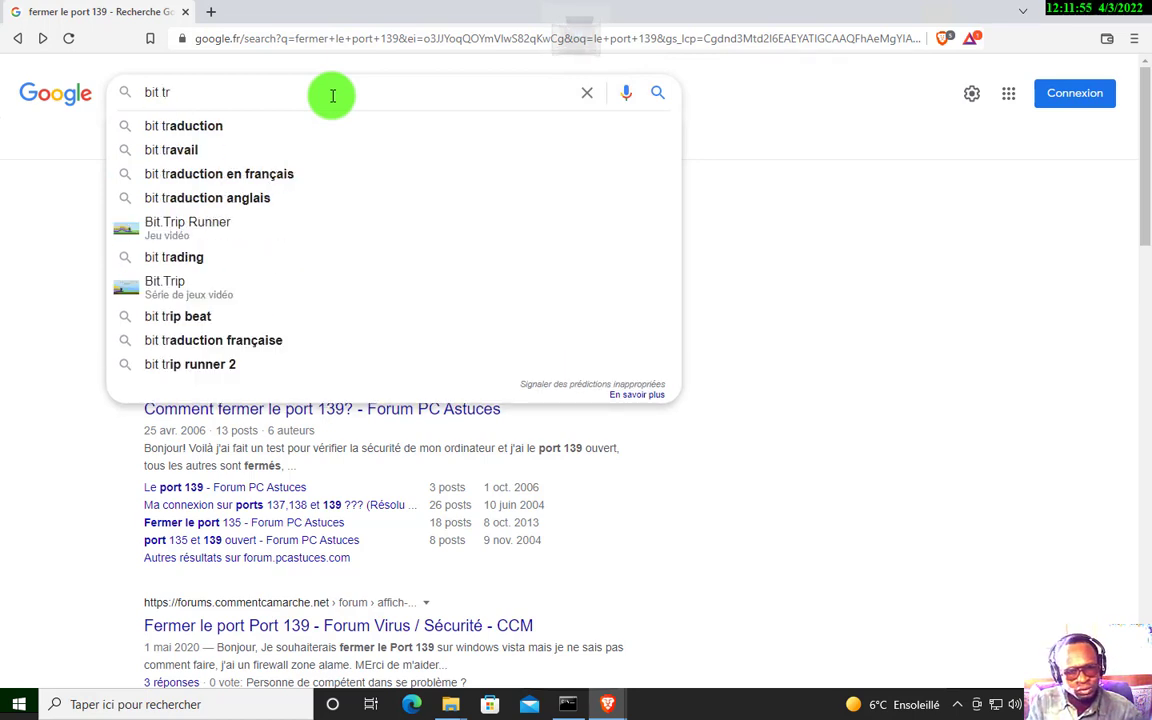
{"action": "type", "text": "orrent"}
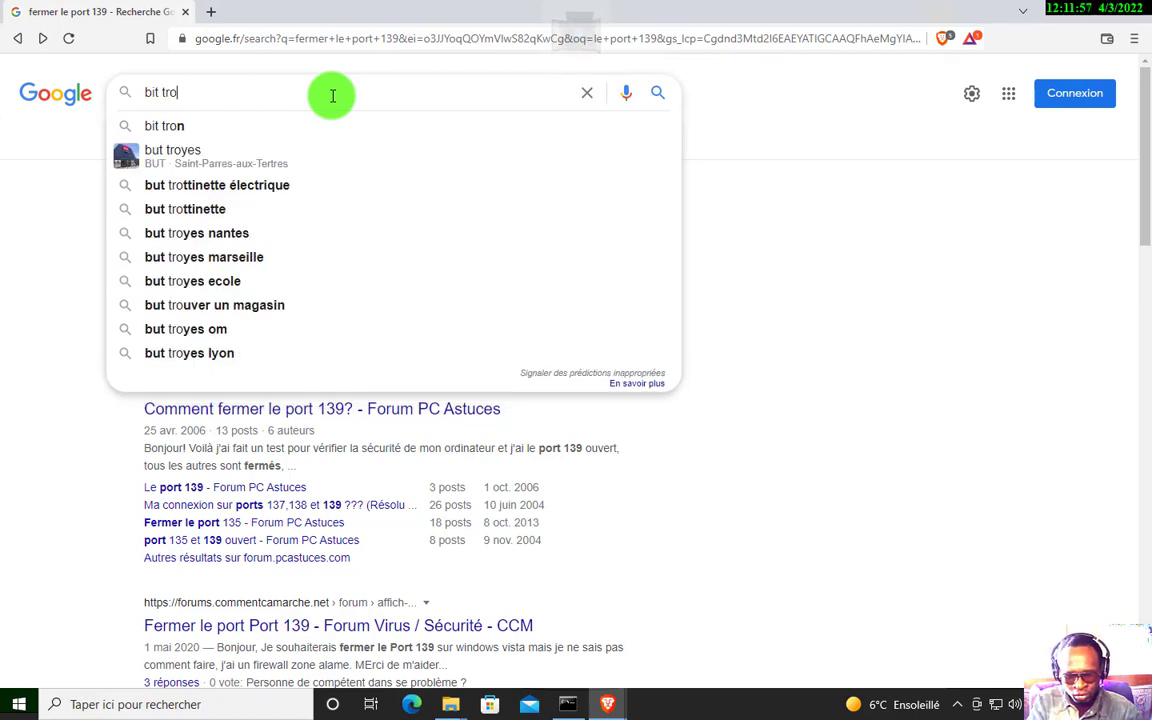
{"action": "key", "text": "Return"}
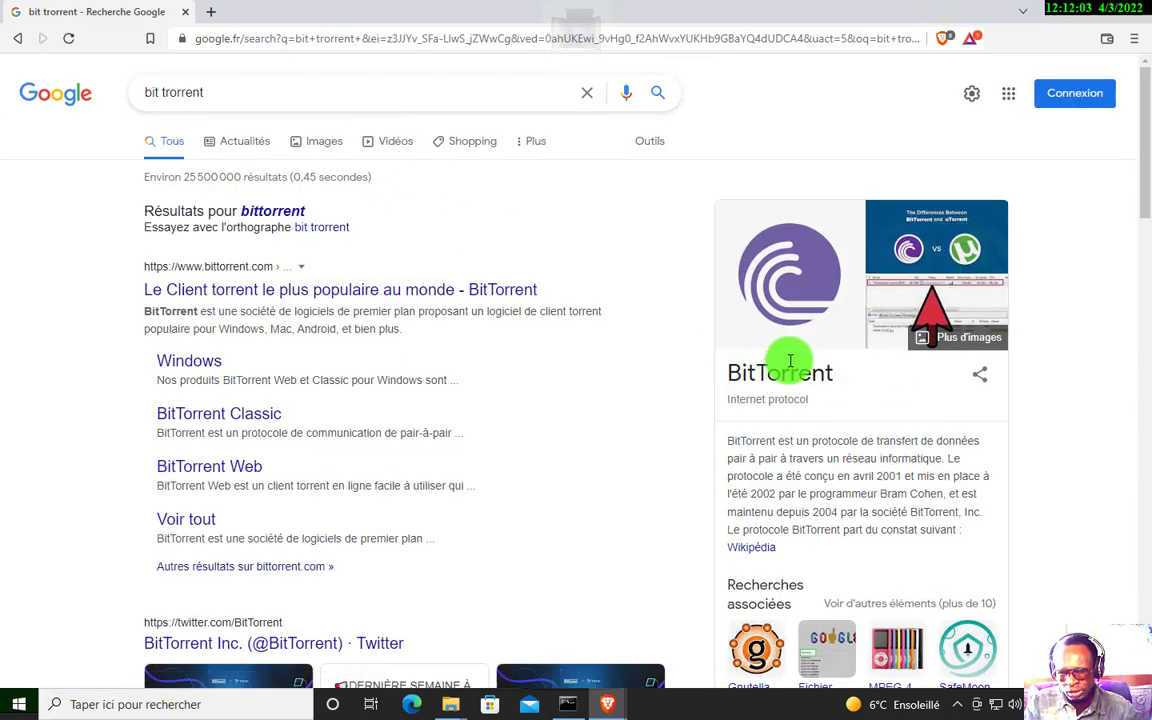
{"action": "left_click", "coordinate": [272, 211]}
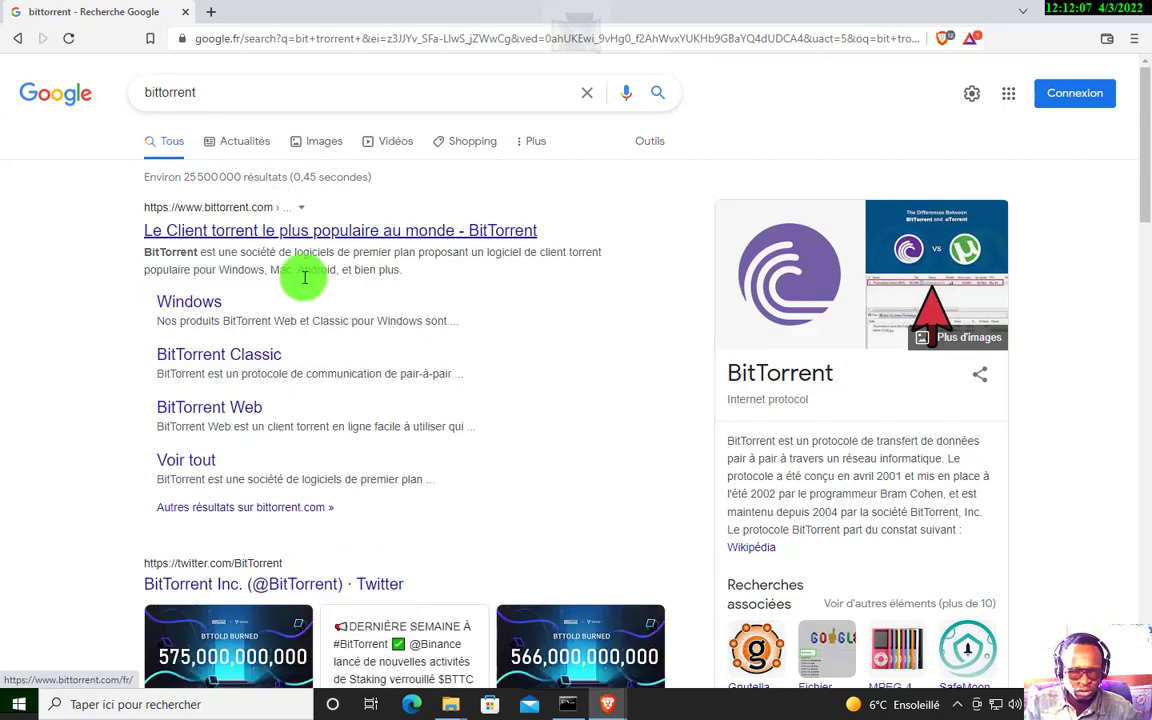
Skim the BitTorrent results, run the suggested search "bittorrent download" and open BitTorrent's Windows downloads page
{"action": "scroll", "coordinate": [245, 406], "scroll_direction": "down", "scroll_amount": 3}
{"action": "scroll", "coordinate": [257, 406], "scroll_direction": "up", "scroll_amount": 3}
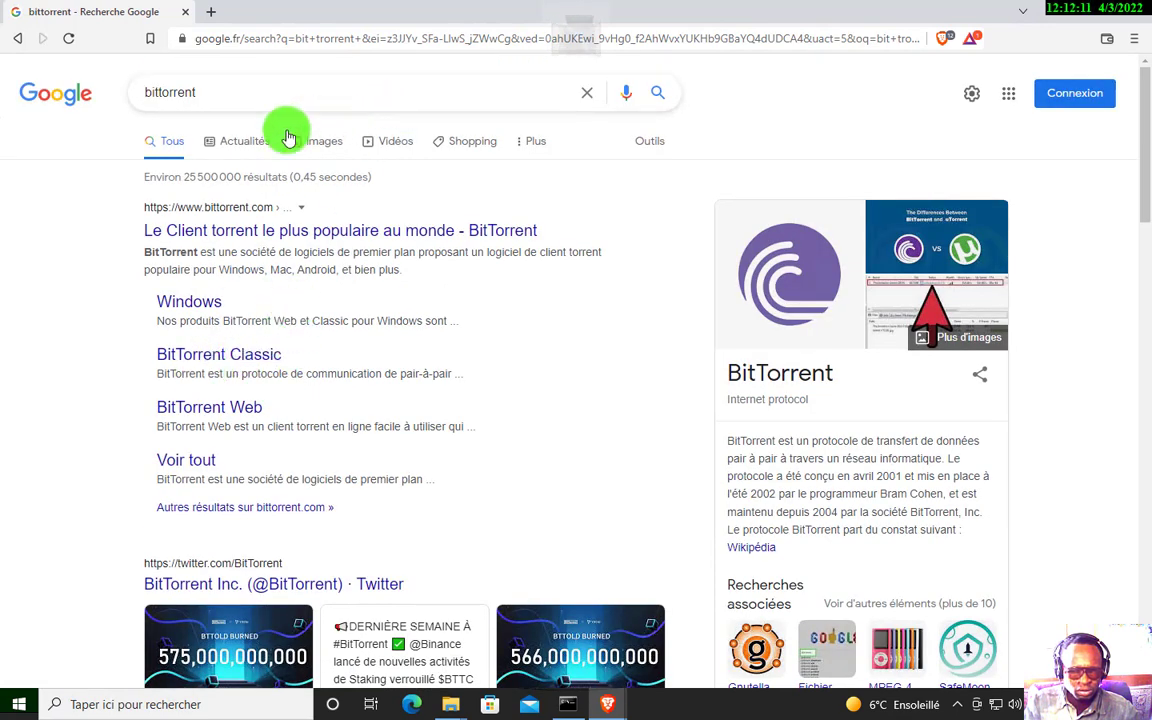
{"action": "left_click", "coordinate": [258, 93]}
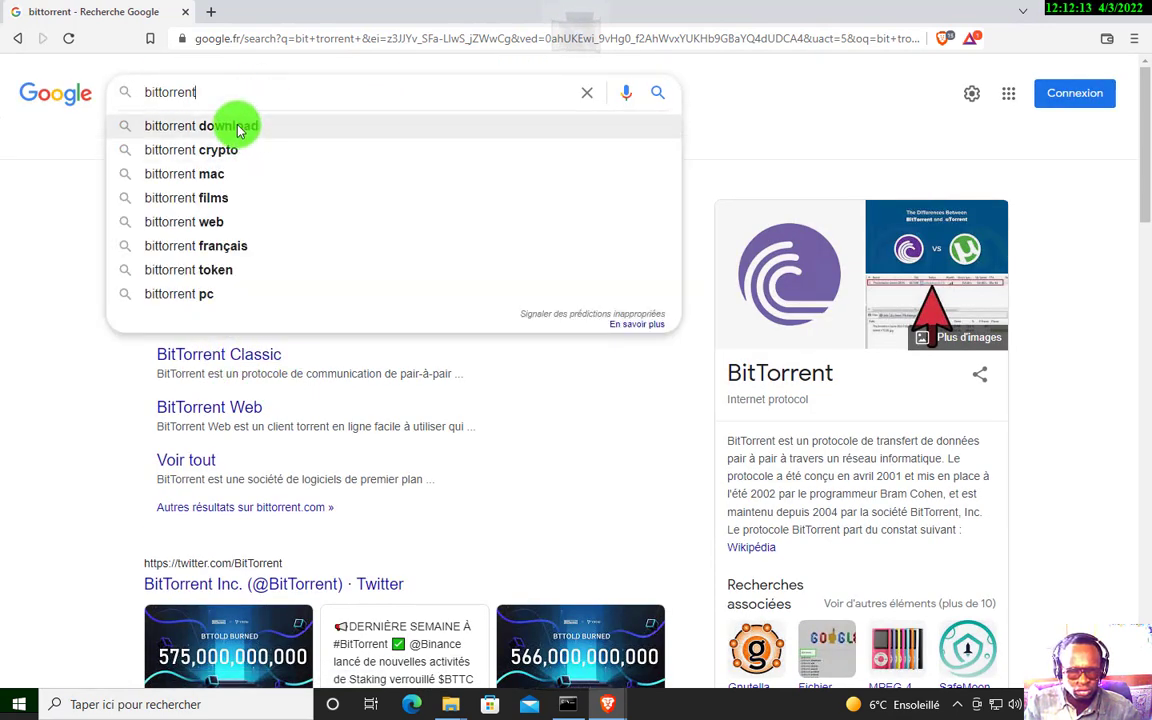
{"action": "left_click", "coordinate": [236, 124]}
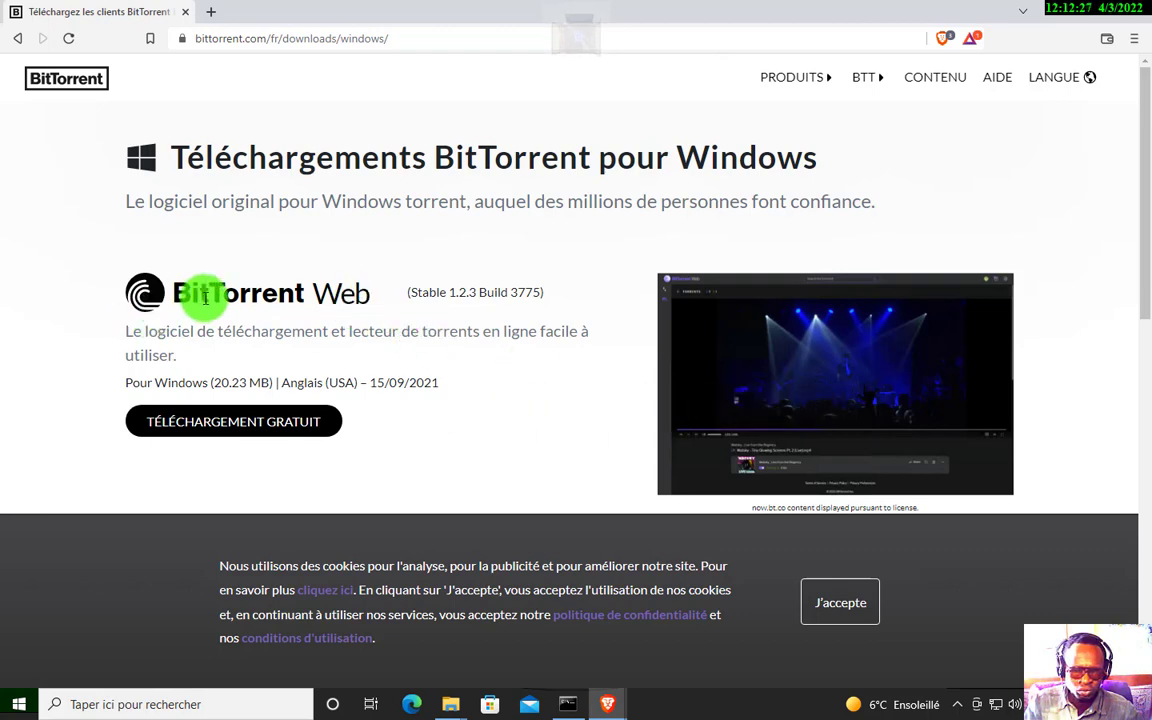
Open the free BitTorrent Web download, review the version comparison page and go back to the search results
{"action": "left_click", "coordinate": [270, 428]}
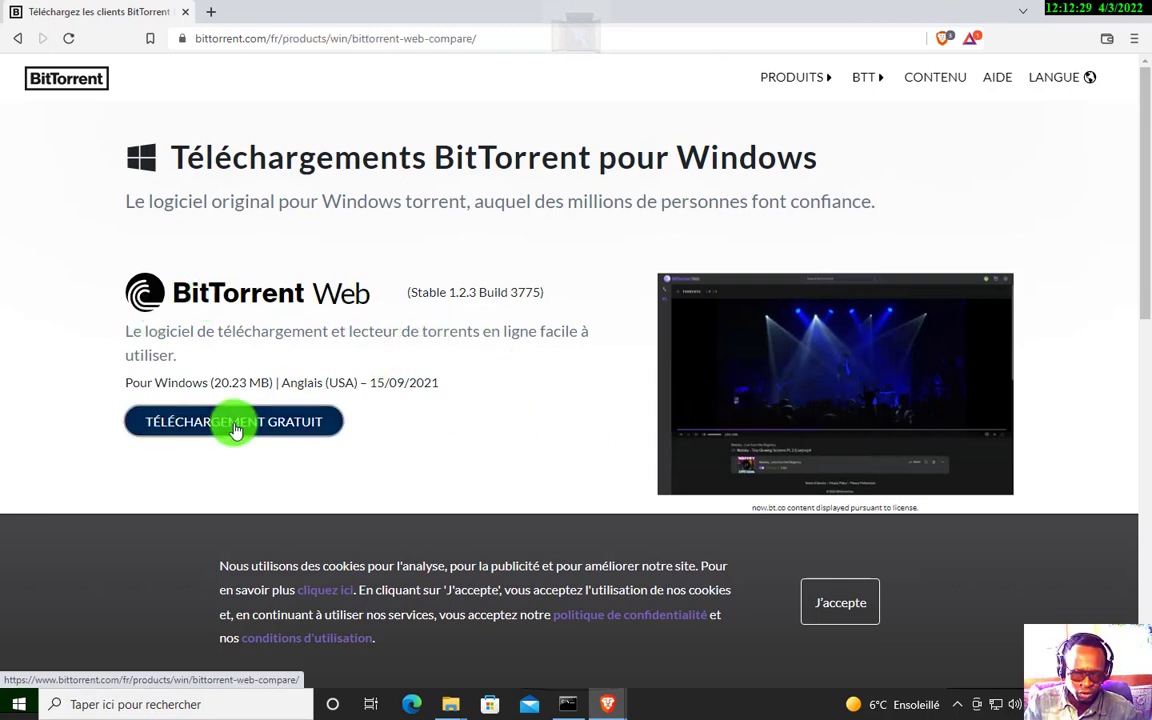
{"action": "scroll", "coordinate": [333, 425], "scroll_direction": "down", "scroll_amount": 3}
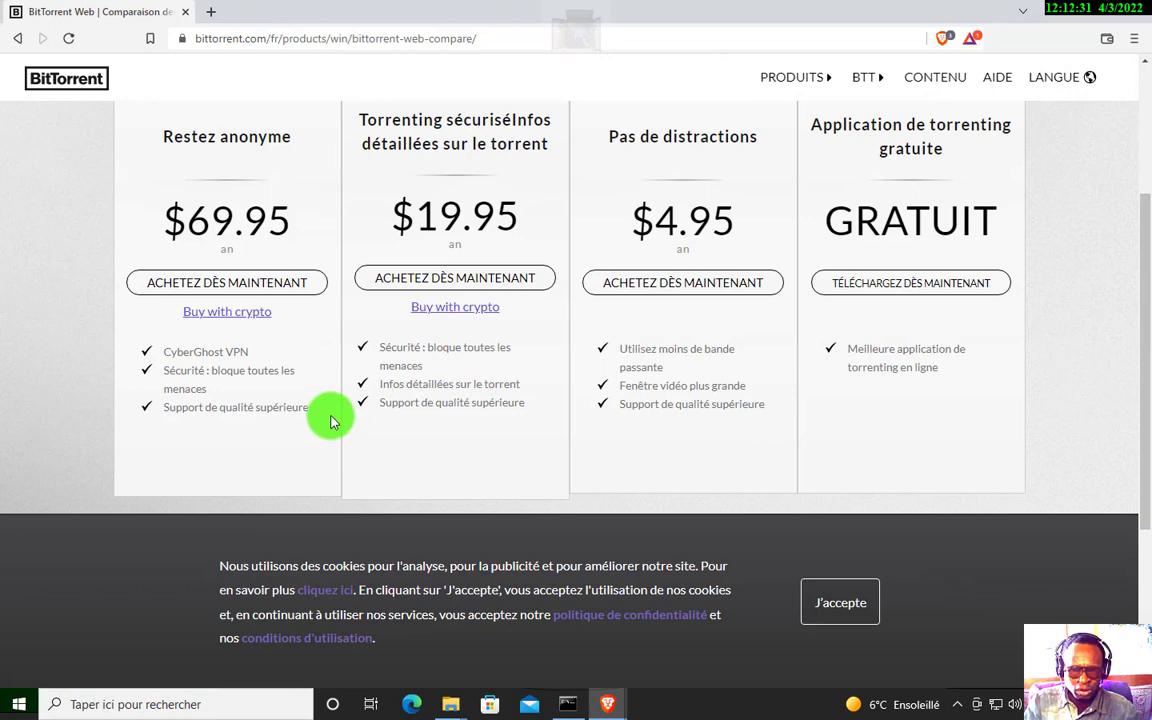
{"action": "scroll", "coordinate": [330, 420], "scroll_direction": "up", "scroll_amount": 3}
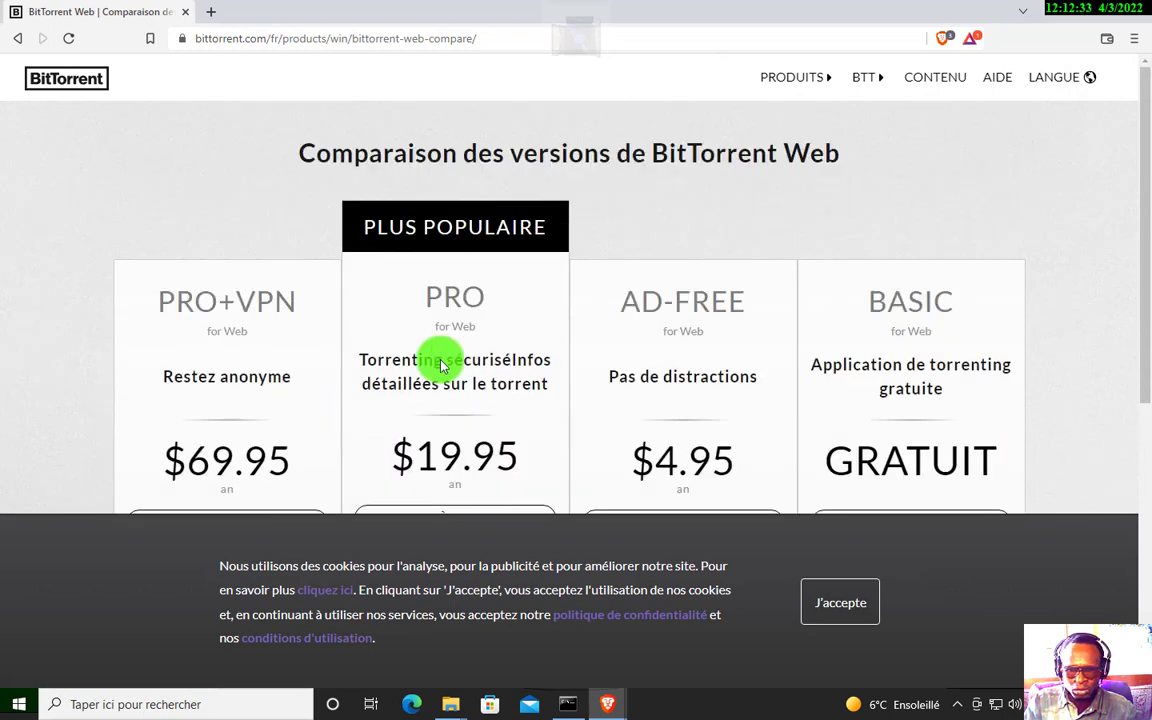
{"action": "left_click", "coordinate": [20, 40]}
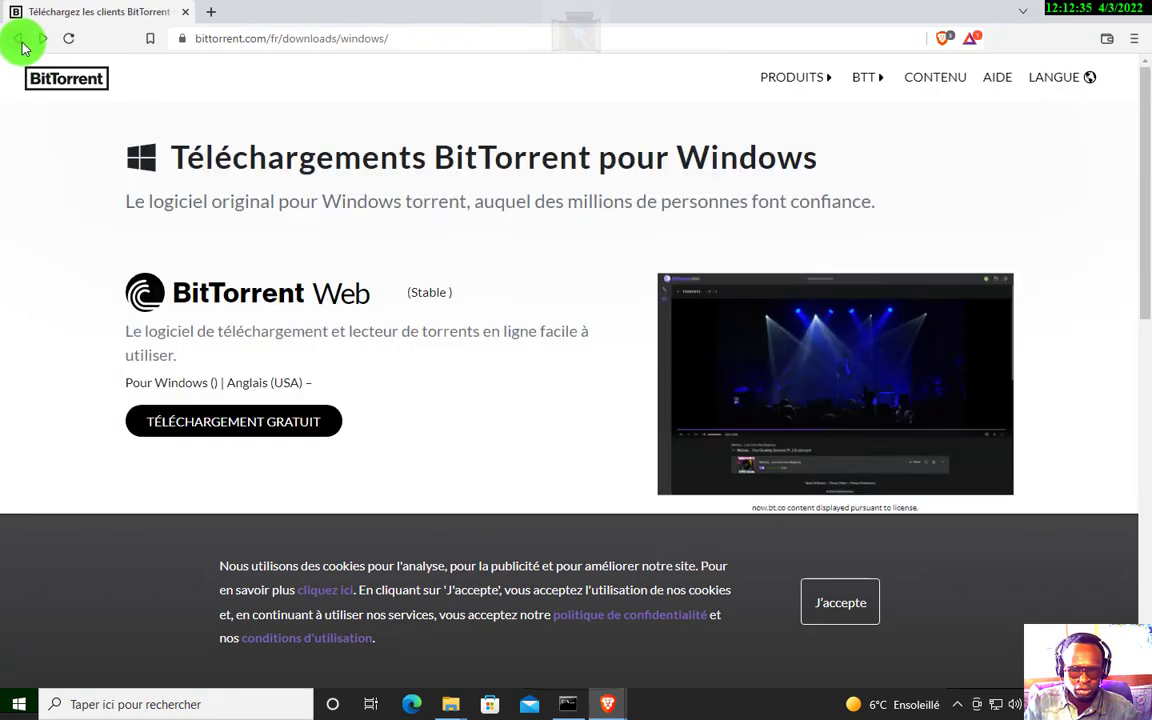
{"action": "left_click", "coordinate": [28, 40]}
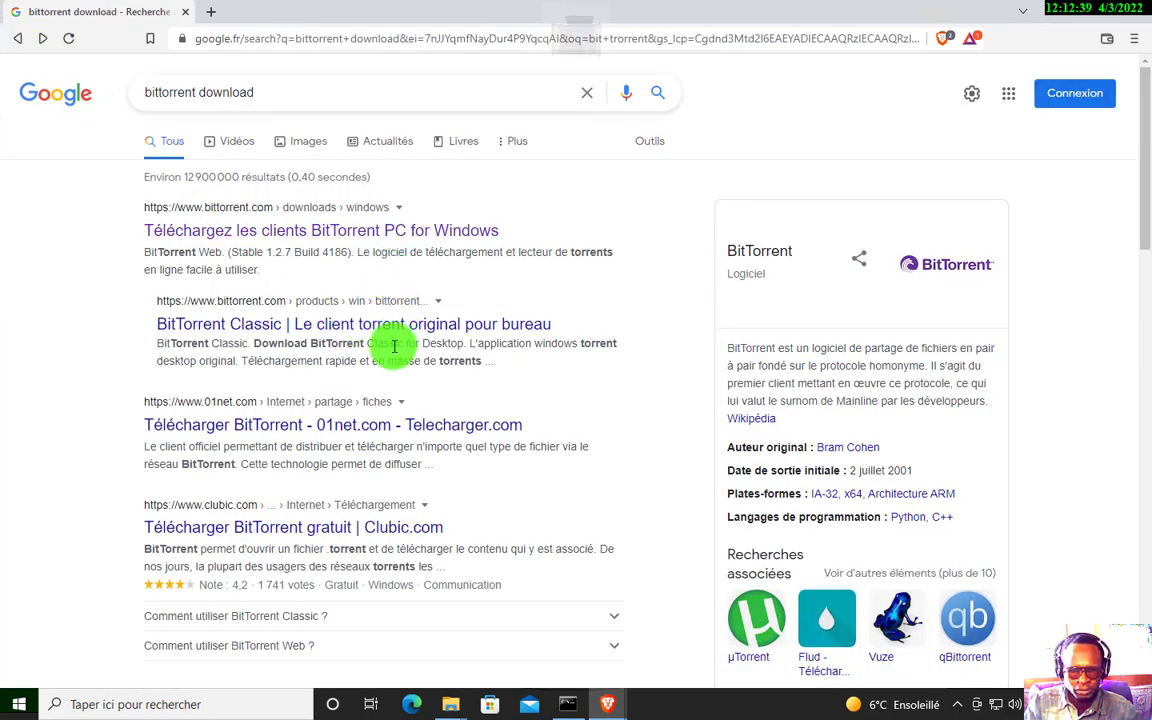
Open the 01net.com BitTorrent download page, accept its cookie notice and return to the search results
{"action": "left_click", "coordinate": [276, 427]}
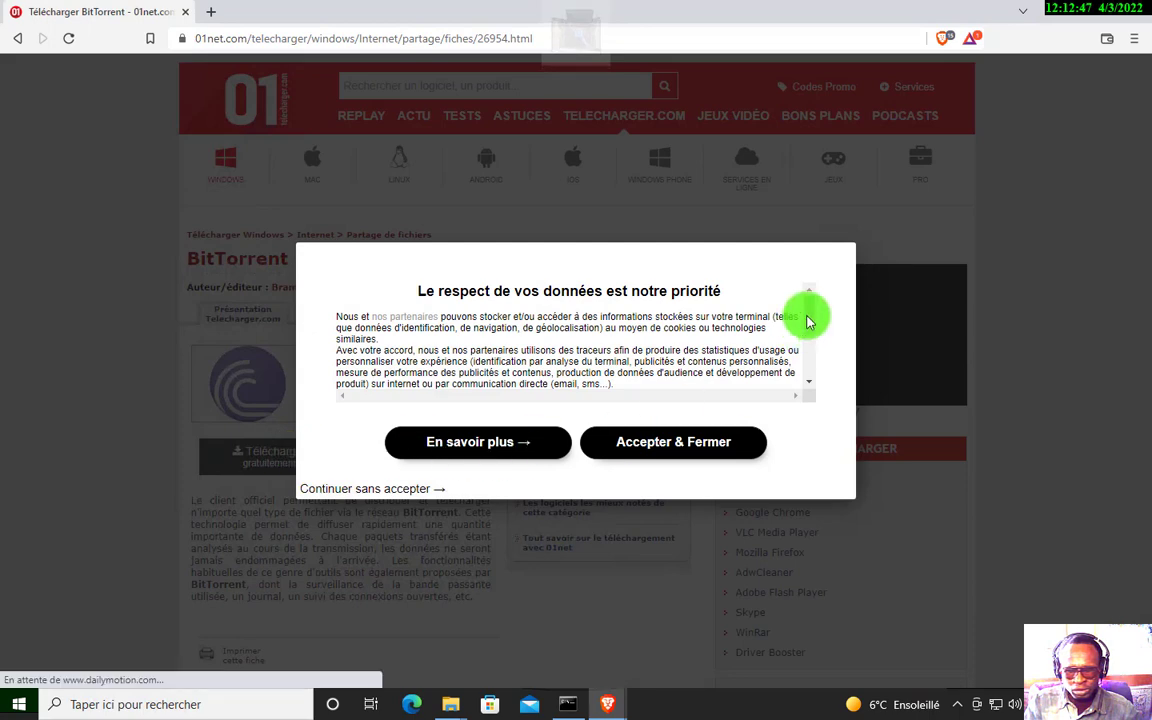
{"action": "left_click", "coordinate": [700, 455]}
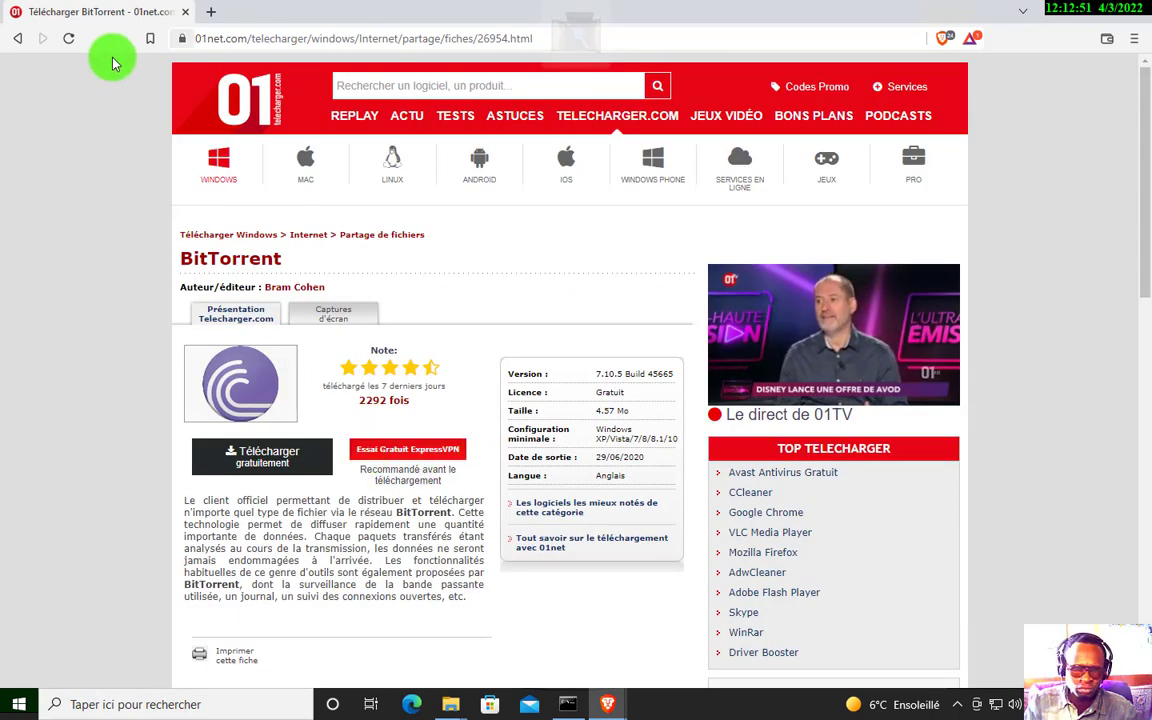
{"action": "left_click", "coordinate": [18, 38]}
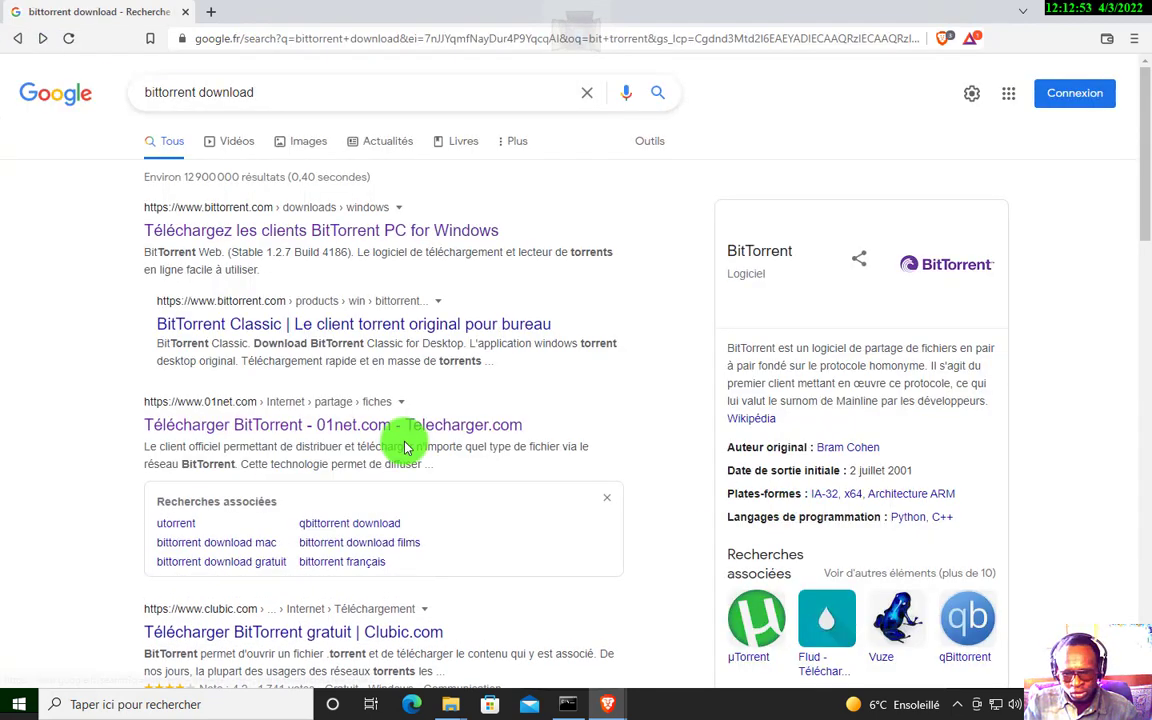
Choose µTorrent from the related searches and open its Windows downloads page
{"action": "scroll", "coordinate": [460, 442], "scroll_direction": "down", "scroll_amount": 1}
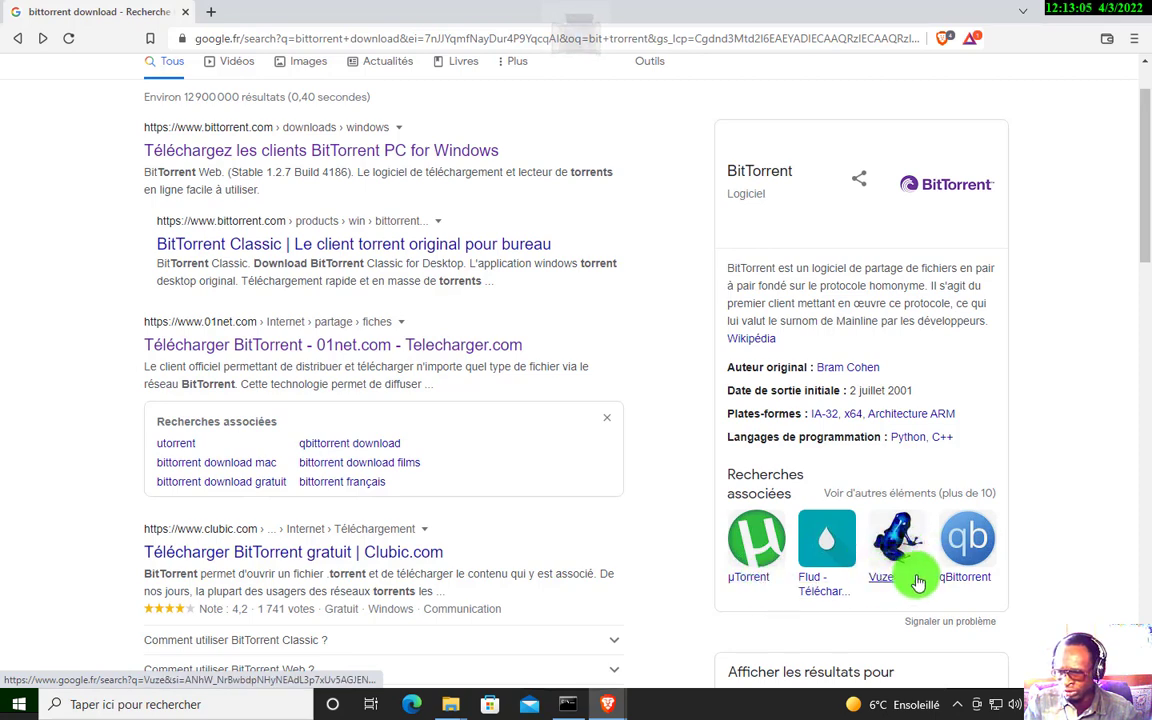
{"action": "left_click", "coordinate": [754, 540]}
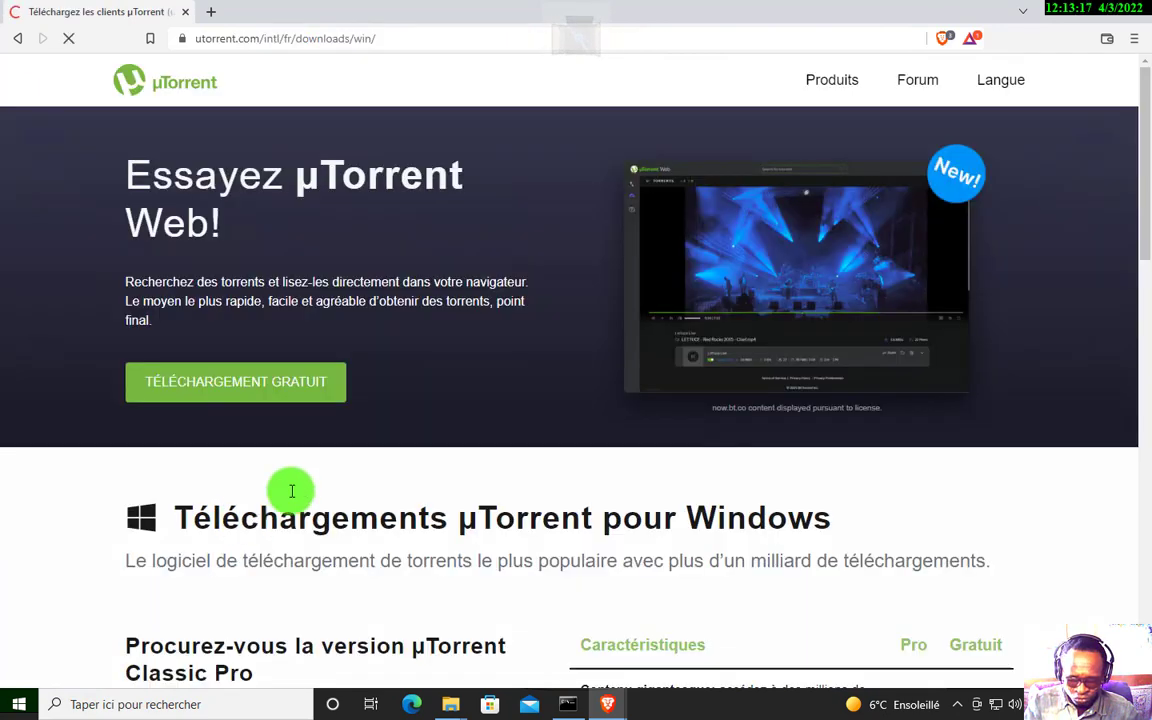
{"action": "scroll", "coordinate": [360, 362], "scroll_direction": "down", "scroll_amount": 4}
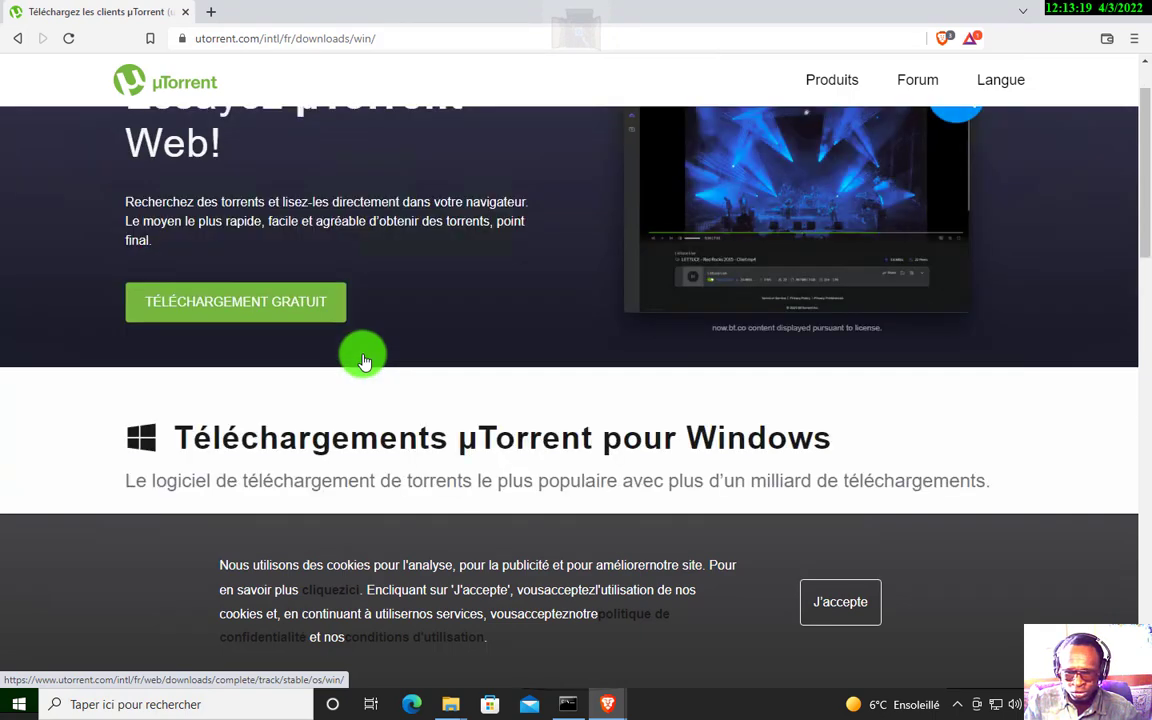
Look over the µTorrent Windows downloads page and its Pro versus free comparison, and return to the search results
{"action": "scroll", "coordinate": [363, 360], "scroll_direction": "up", "scroll_amount": 2}
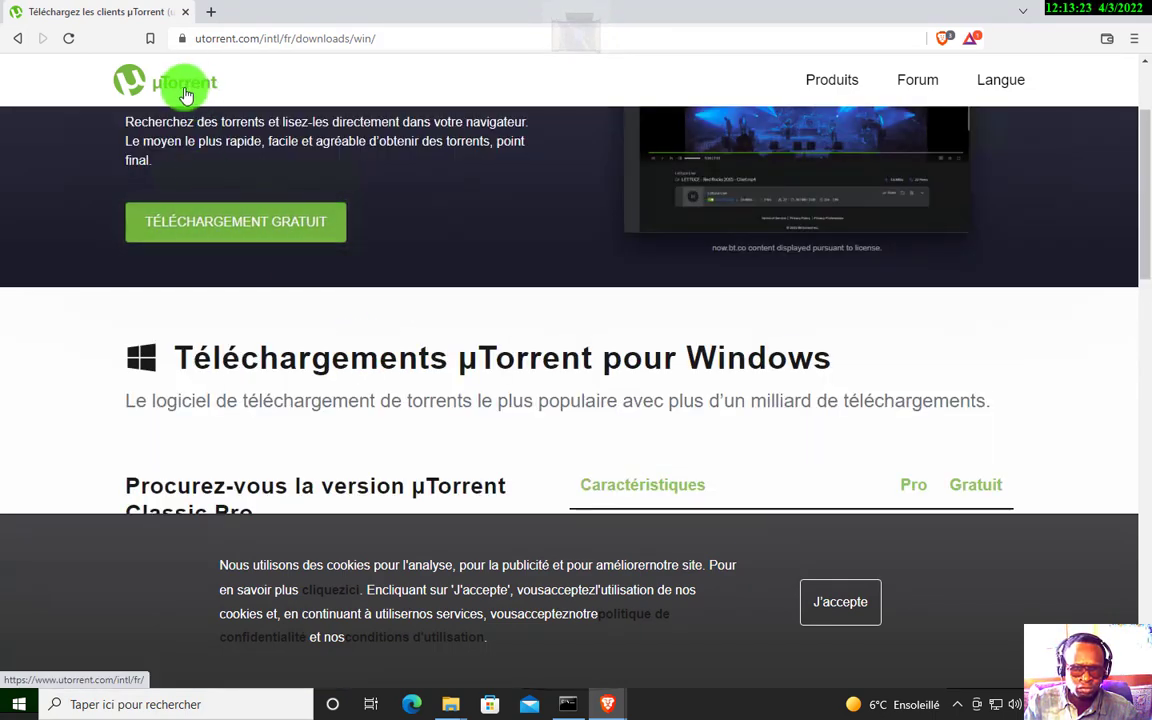
{"action": "scroll", "coordinate": [275, 312], "scroll_direction": "down", "scroll_amount": 5}
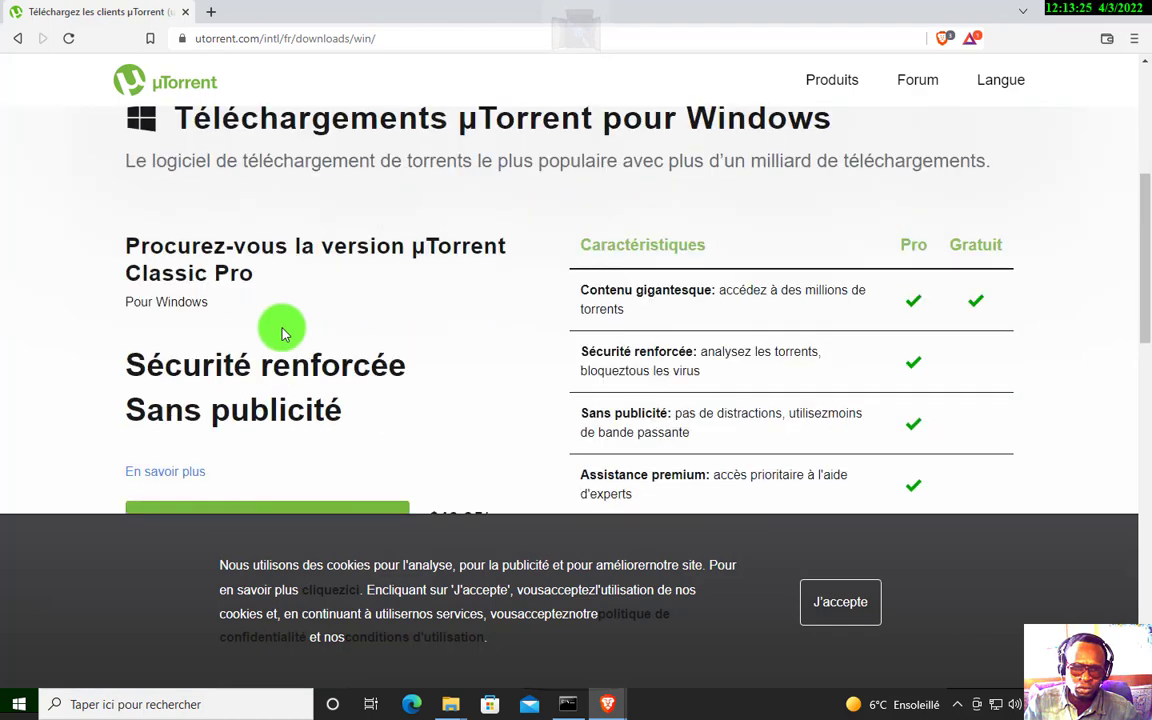
{"action": "left_click", "coordinate": [20, 39]}
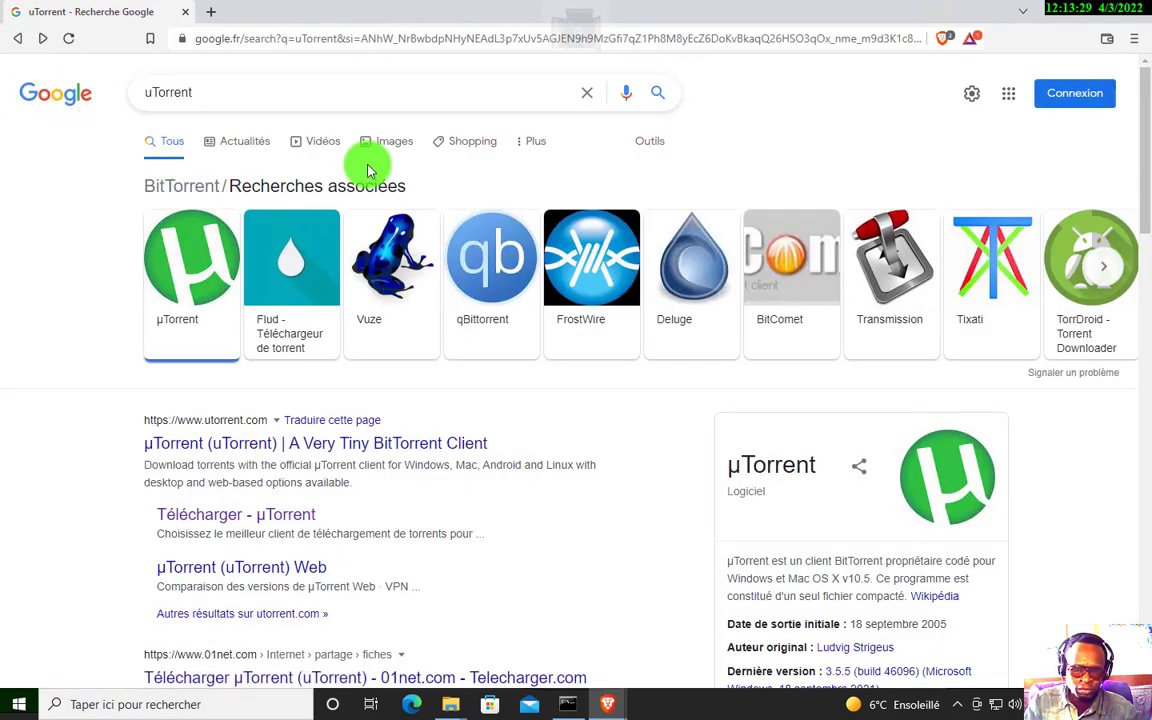
{"action": "double_click", "coordinate": [279, 100]}
{"action": "type", "text": "te"}
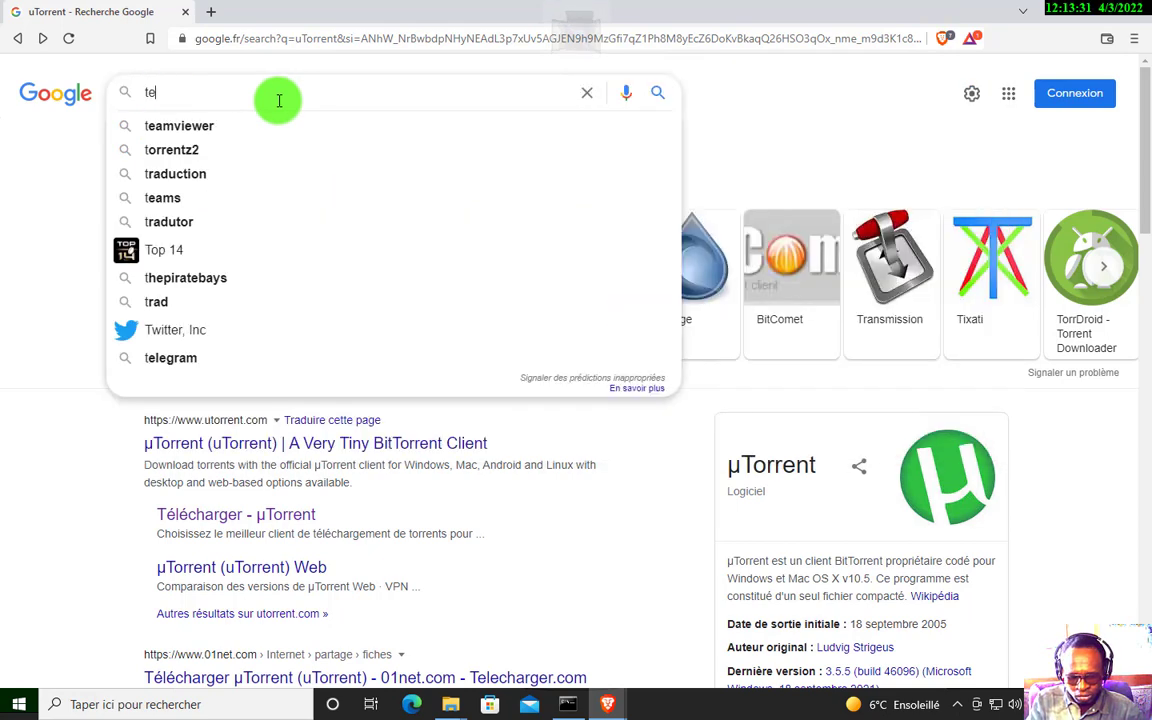
{"action": "type", "text": "le char"}
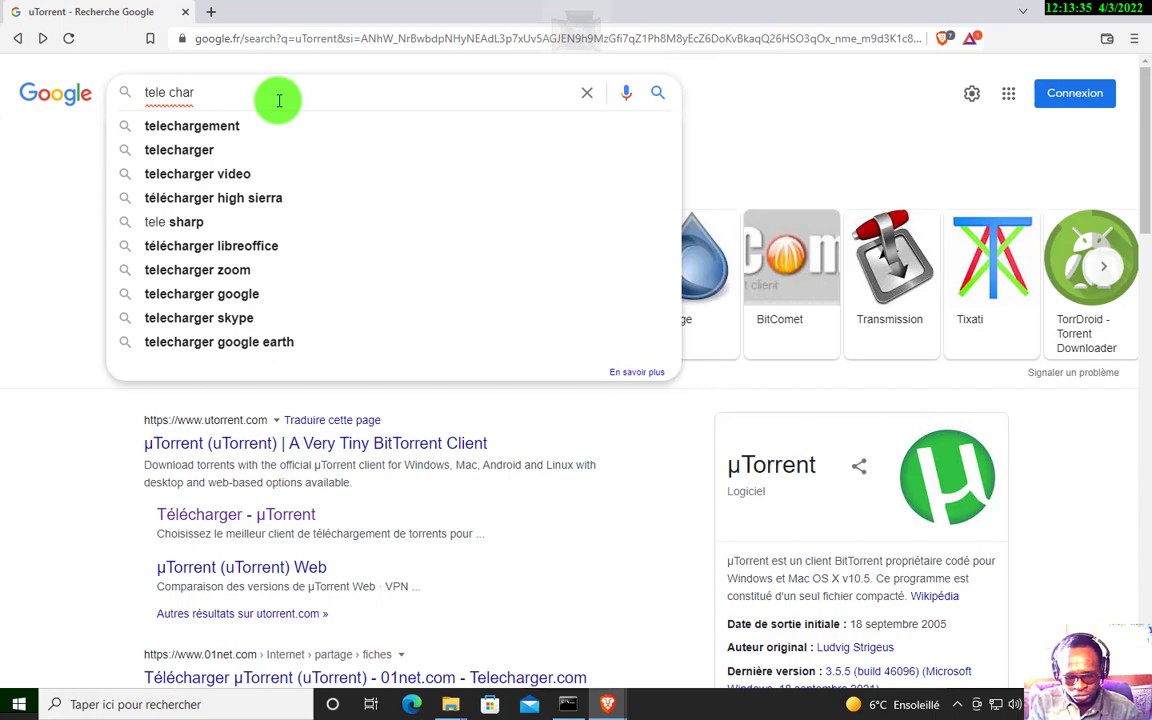
{"action": "type", "text": "g"}
{"action": "key", "text": "BackSpace"}
{"action": "key", "text": "BackSpace"}
{"action": "key", "text": "BackSpace"}
{"action": "key", "text": "BackSpace"}
{"action": "key", "text": "BackSpace"}
{"action": "key", "text": "BackSpace"}
{"action": "key", "text": "BackSpace"}
{"action": "key", "text": "BackSpace"}
{"action": "key", "text": "BackSpace"}
{"action": "key", "text": "BackSpace"}
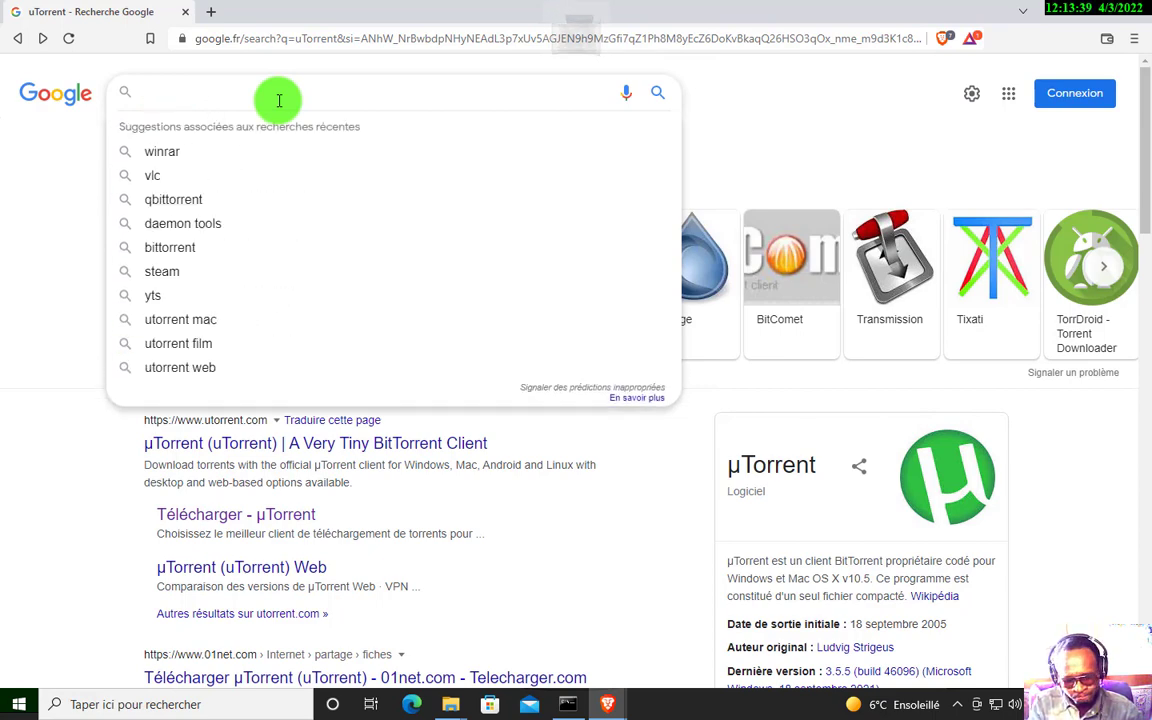
Search Google for "télécharger vuze"
{"action": "type", "text": "télé"}
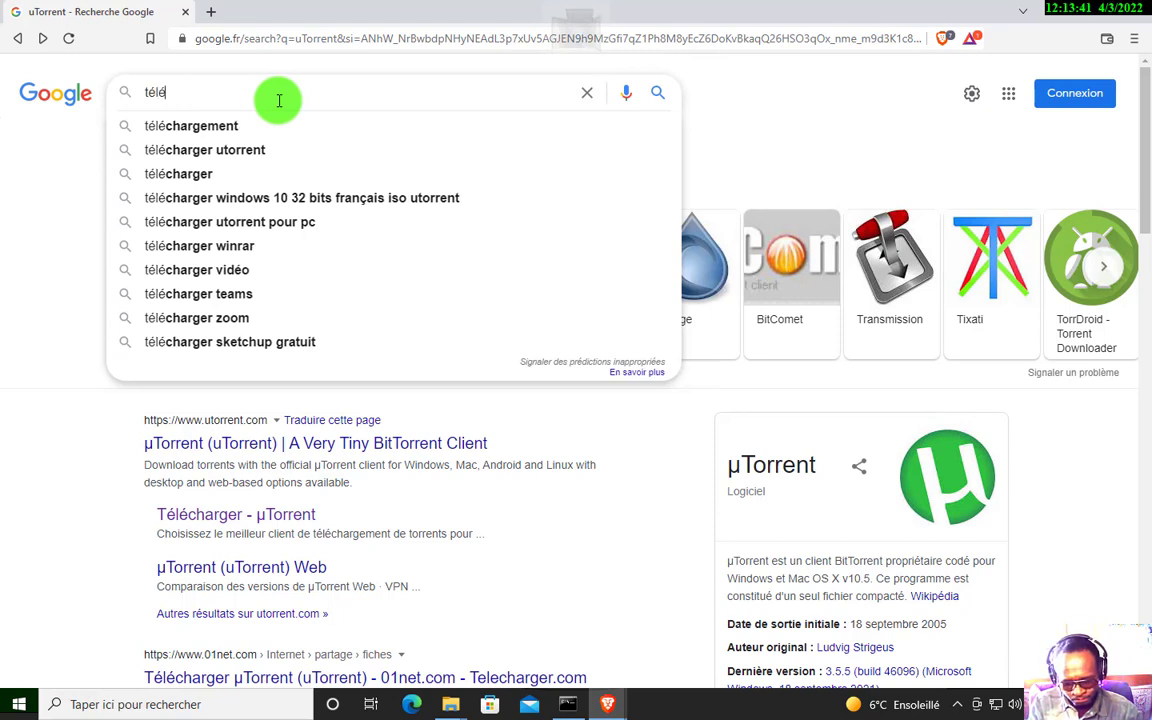
{"action": "type", "text": "charg"}
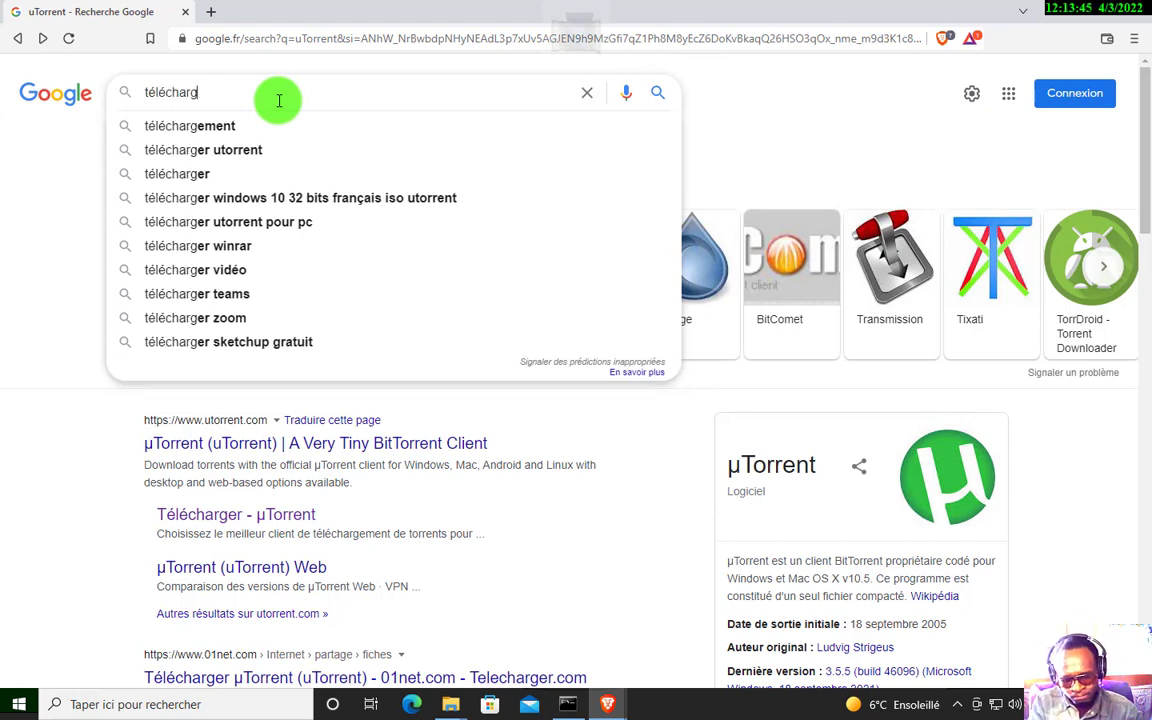
{"action": "type", "text": "er vu"}
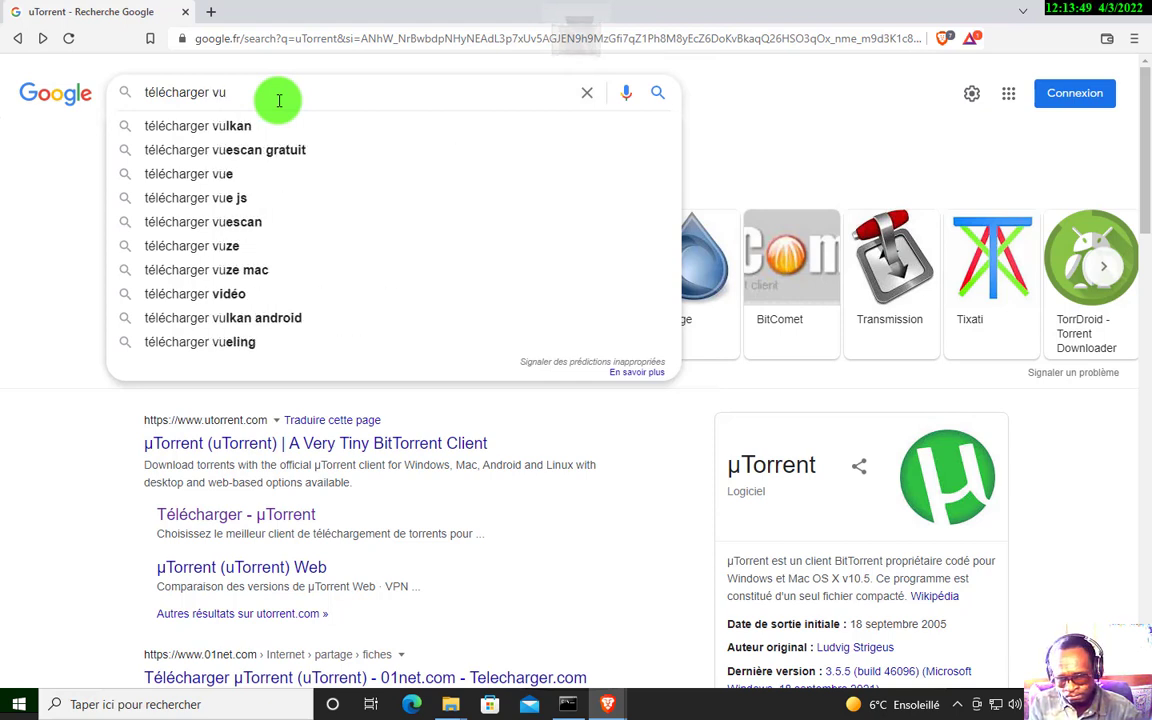
{"action": "type", "text": "z"}
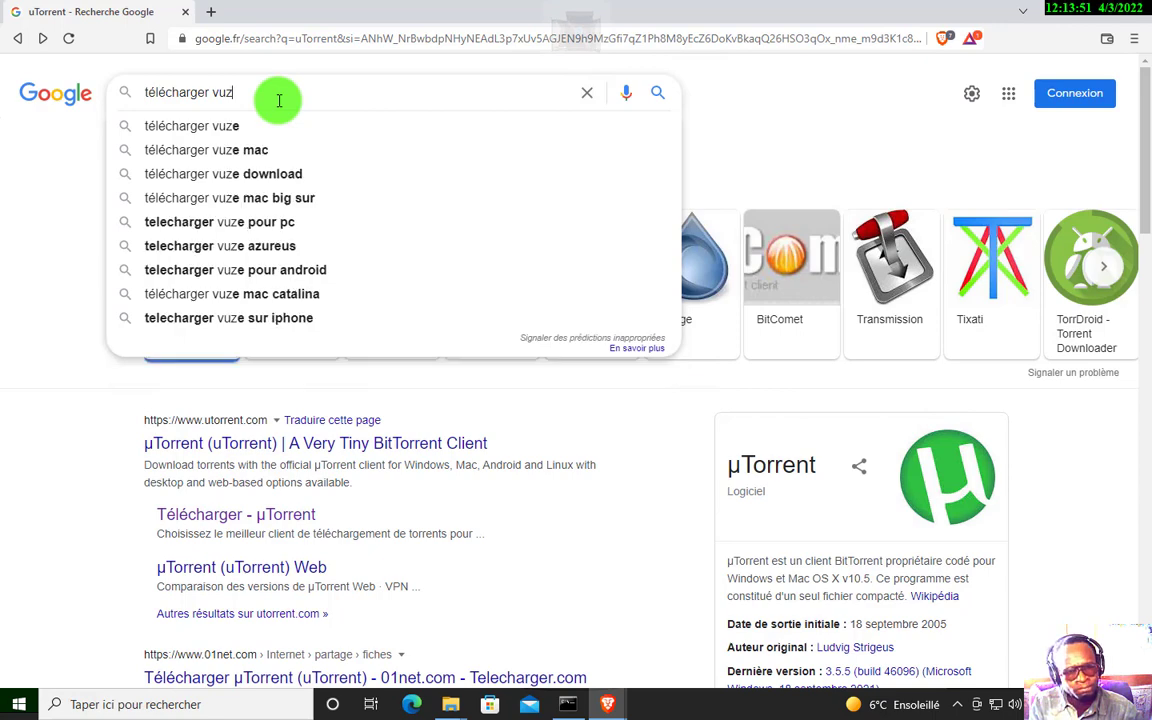
{"action": "type", "text": "e"}
{"action": "key", "text": "Return"}
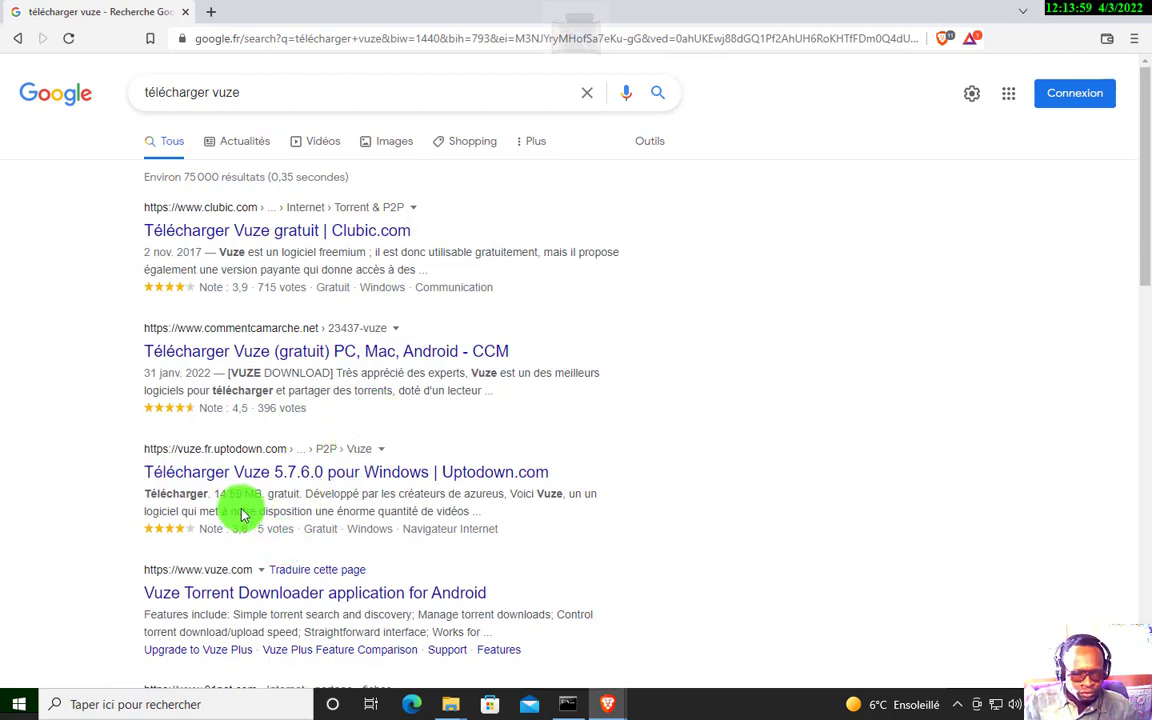
Skim the Vuze download results and open Clubic.com's free Vuze page
{"action": "scroll", "coordinate": [340, 572], "scroll_direction": "down", "scroll_amount": 1}
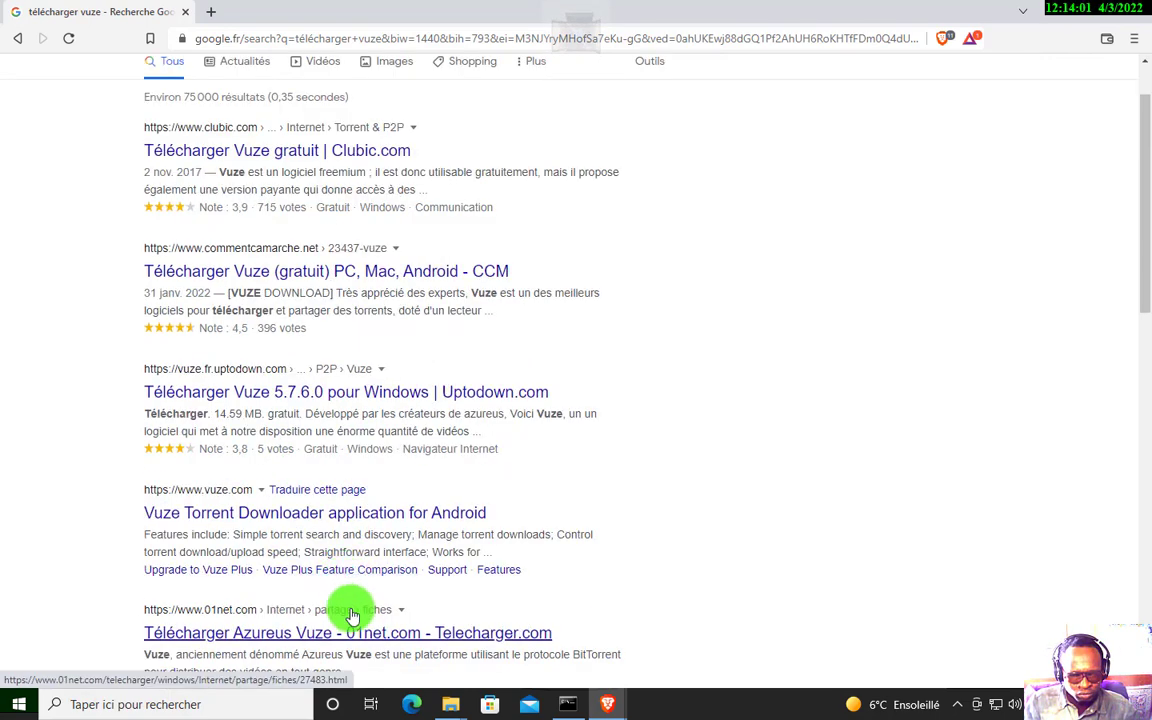
{"action": "scroll", "coordinate": [351, 612], "scroll_direction": "down", "scroll_amount": 1}
{"action": "scroll", "coordinate": [352, 617], "scroll_direction": "down", "scroll_amount": 1}
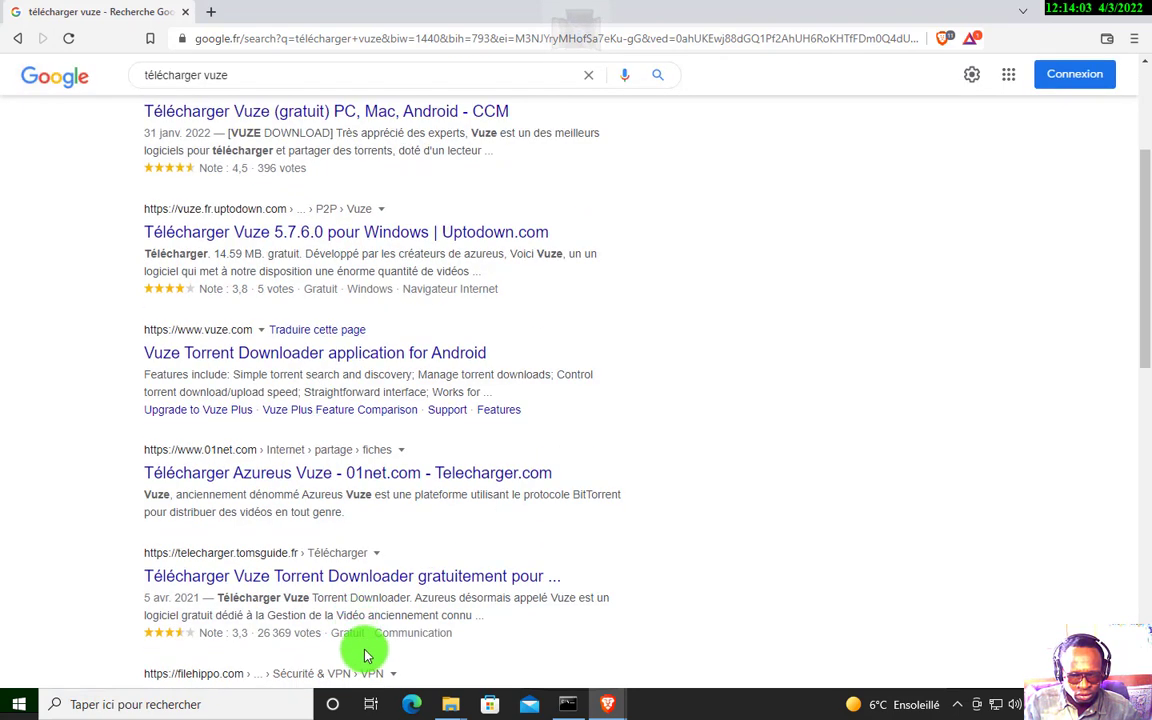
{"action": "scroll", "coordinate": [391, 660], "scroll_direction": "down", "scroll_amount": 1}
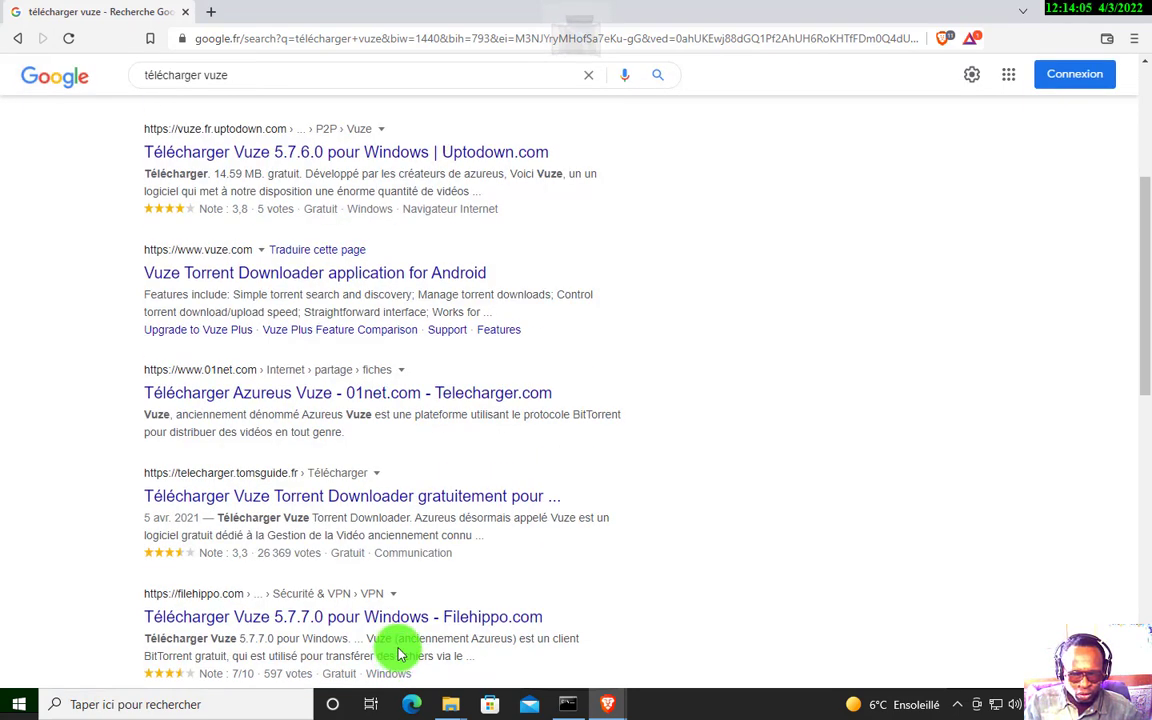
{"action": "scroll", "coordinate": [395, 648], "scroll_direction": "down", "scroll_amount": 1}
{"action": "scroll", "coordinate": [388, 636], "scroll_direction": "up", "scroll_amount": 1}
{"action": "scroll", "coordinate": [380, 628], "scroll_direction": "down", "scroll_amount": 1}
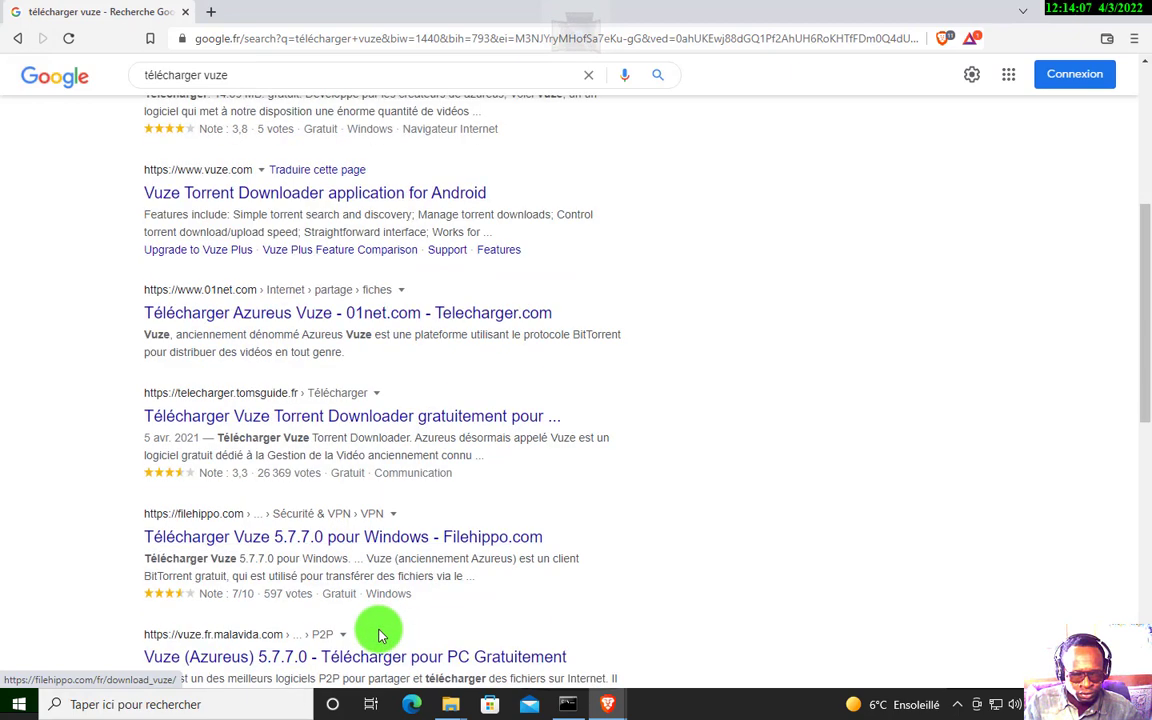
{"action": "scroll", "coordinate": [380, 630], "scroll_direction": "down", "scroll_amount": 1}
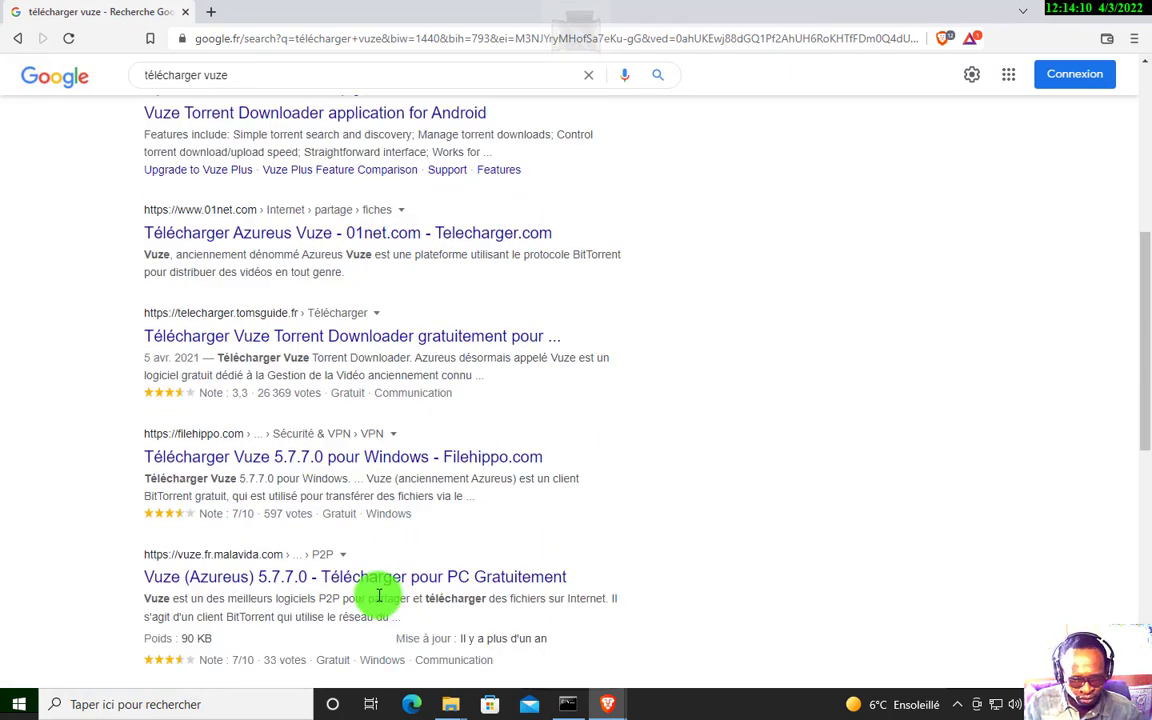
{"action": "scroll", "coordinate": [390, 570], "scroll_direction": "up", "scroll_amount": 2}
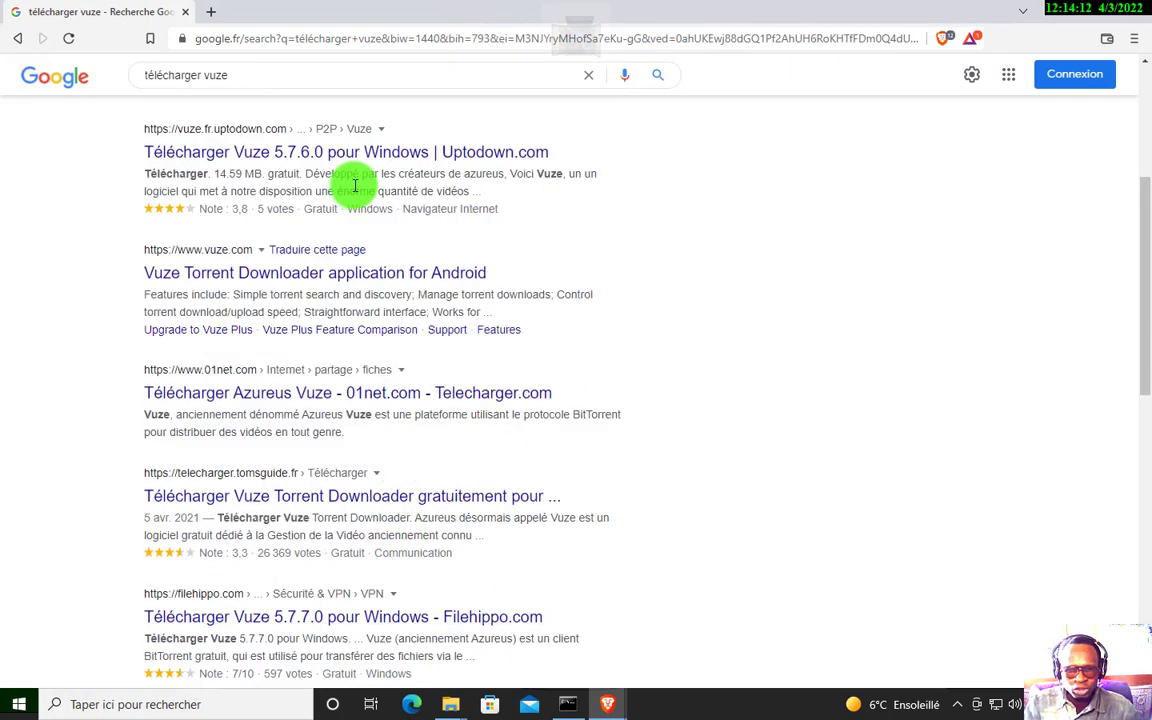
{"action": "scroll", "coordinate": [358, 188], "scroll_direction": "up", "scroll_amount": 3}
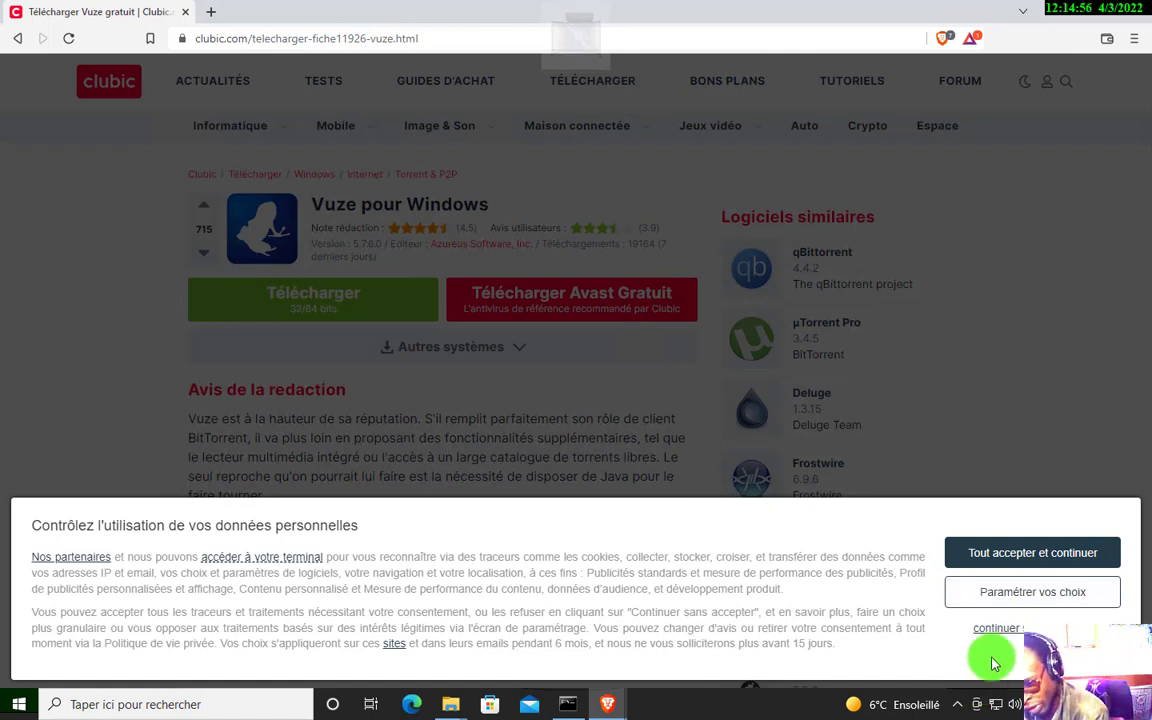
Open Clubic's personal data consent settings and refuse "Publicité standard" and "Contenu personnalisé"
{"action": "left_click", "coordinate": [987, 595]}
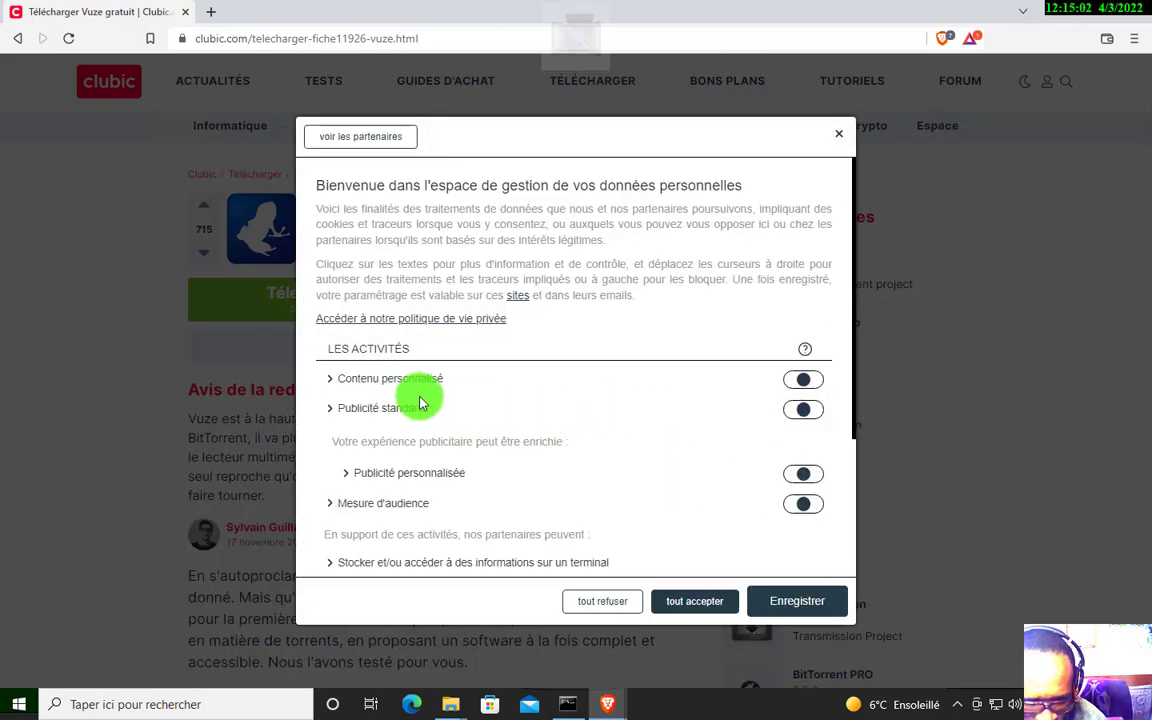
{"action": "left_click", "coordinate": [795, 416]}
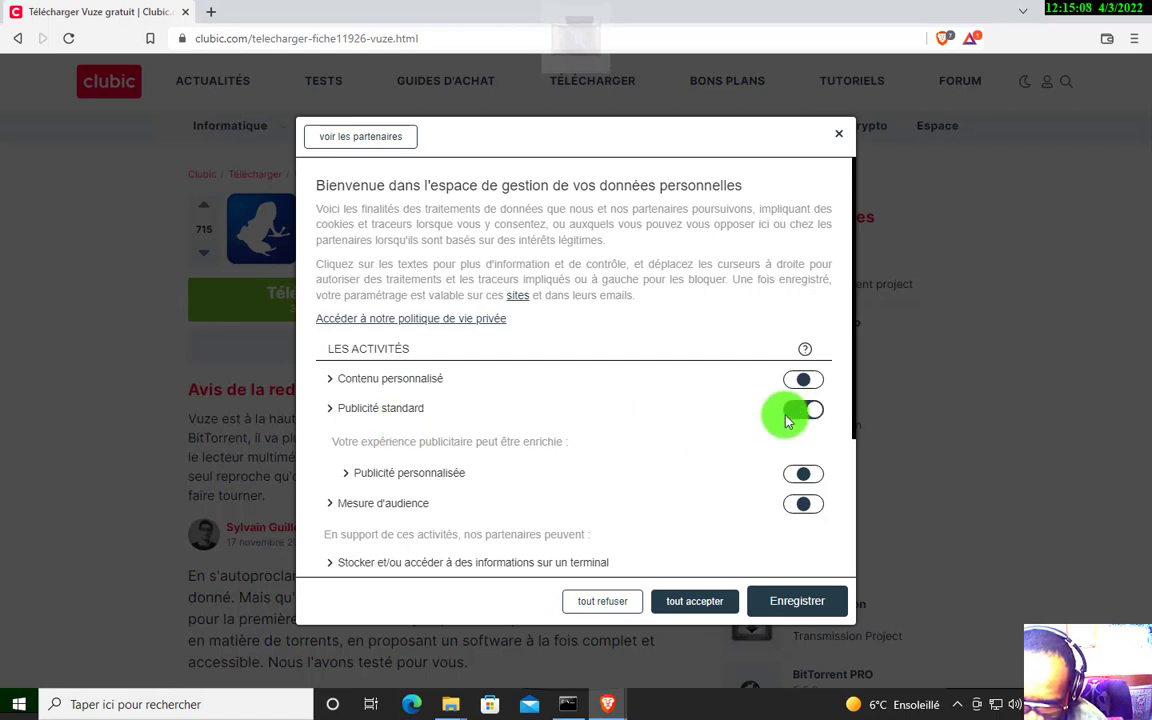
{"action": "left_click", "coordinate": [787, 421]}
{"action": "left_click", "coordinate": [795, 383]}
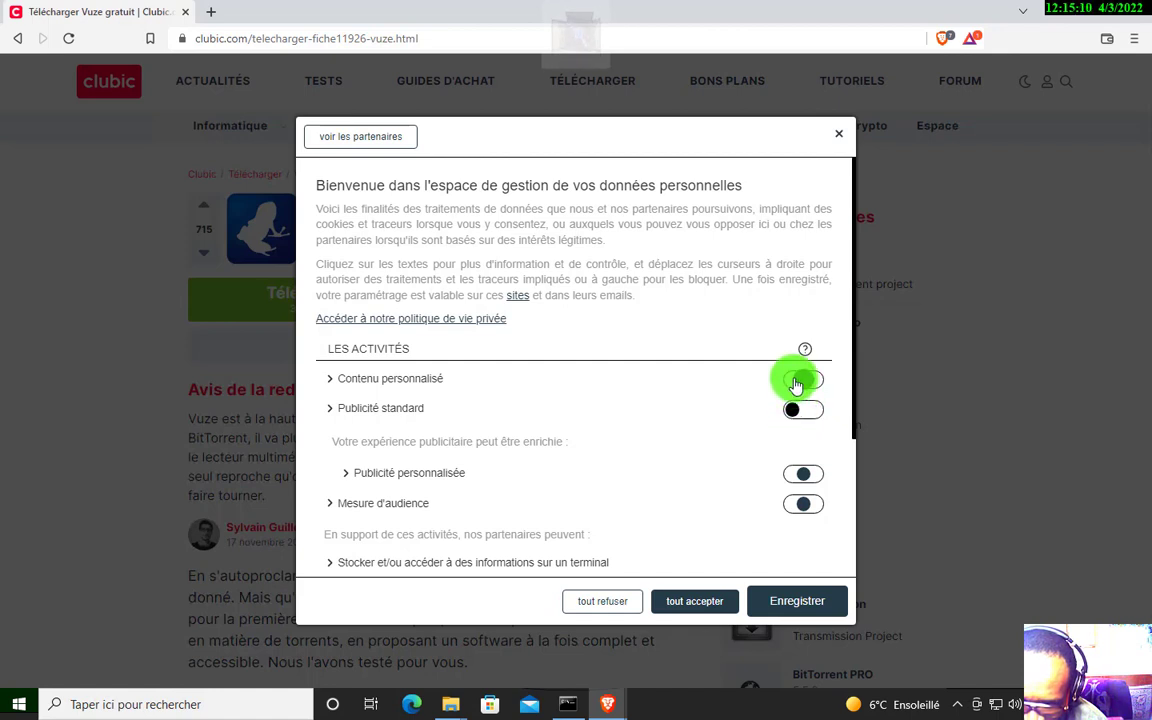
{"action": "left_click", "coordinate": [793, 384]}
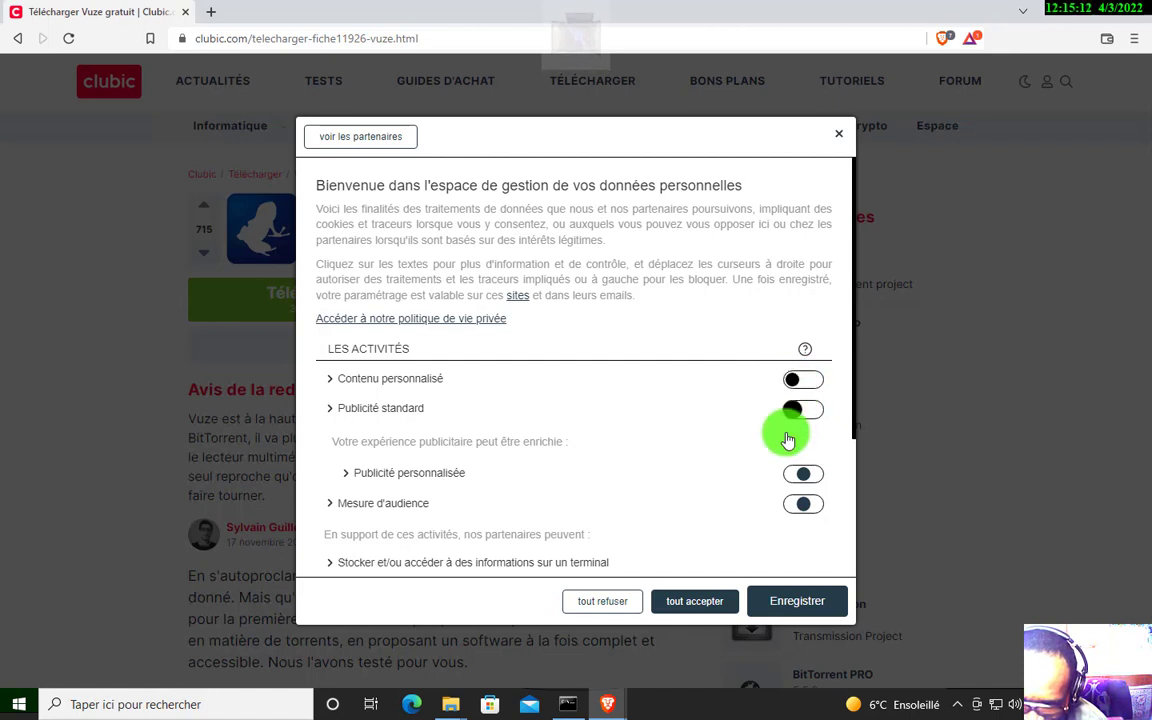
{"action": "left_click", "coordinate": [793, 385]}
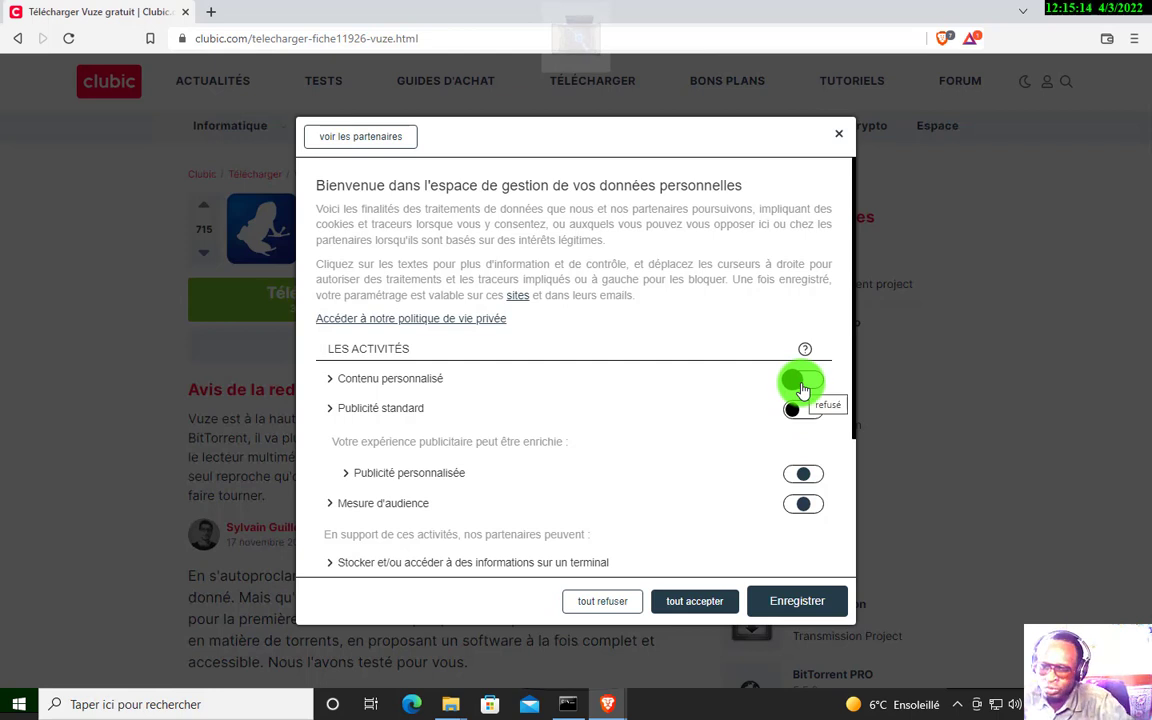
{"action": "left_click", "coordinate": [802, 477]}
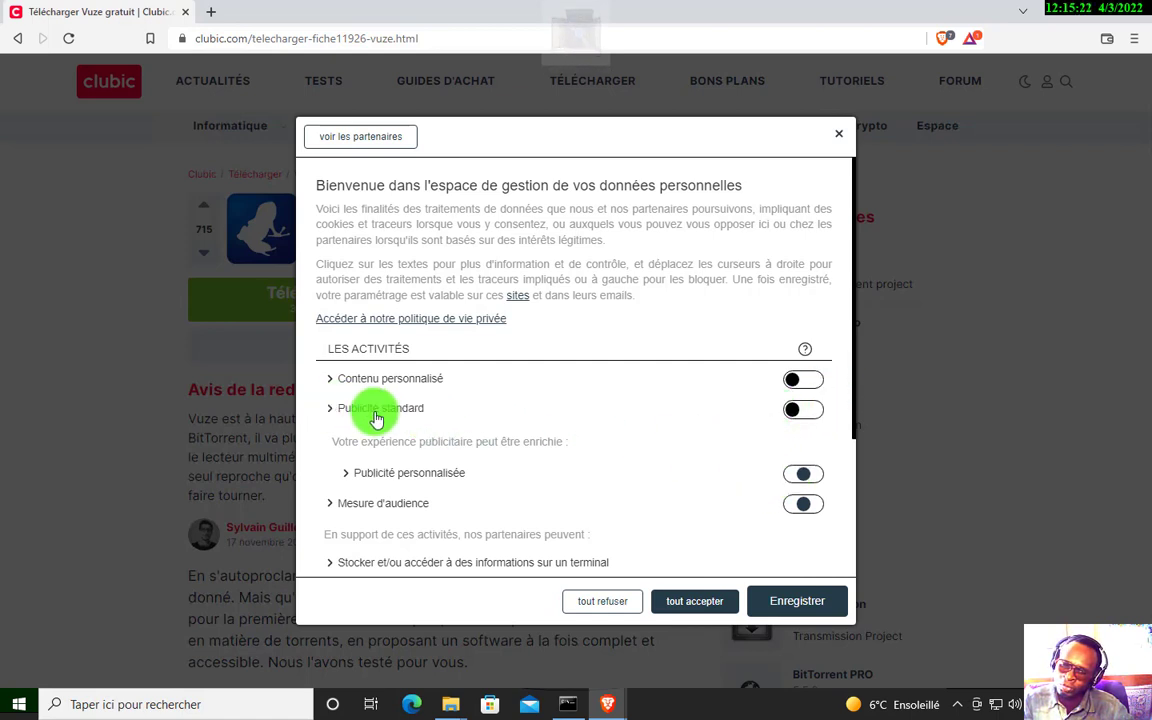
{"action": "left_click", "coordinate": [800, 415]}
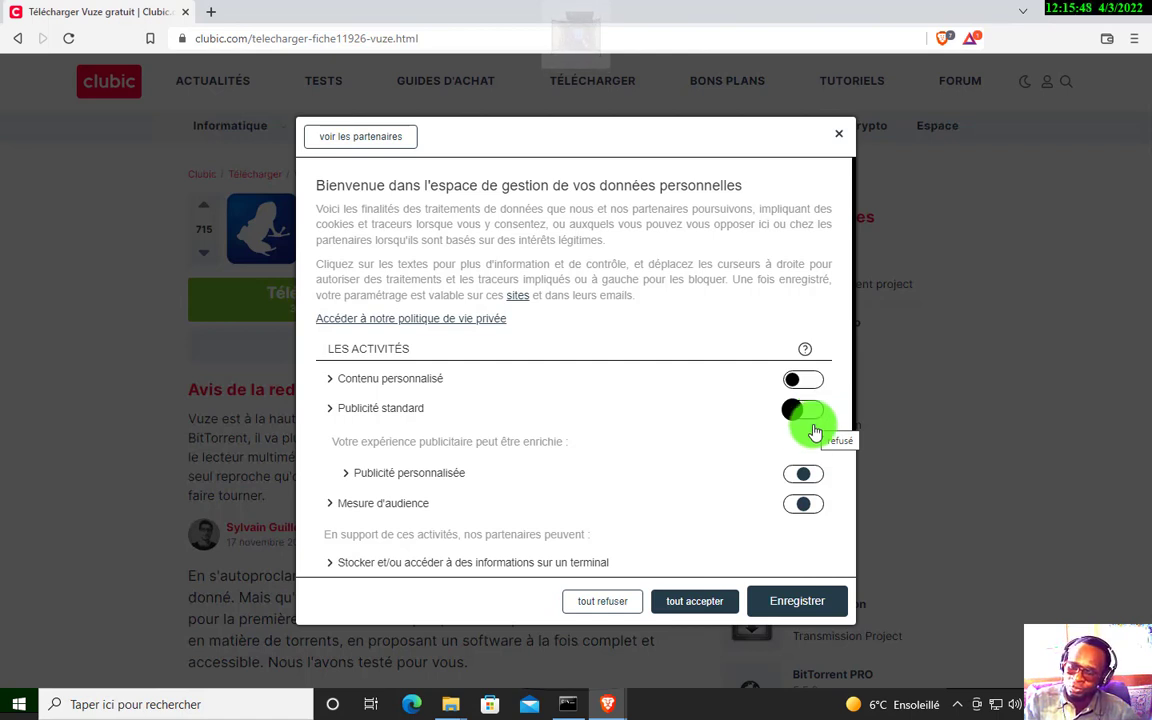
Refuse "Publicité personnalisée", "Publicité standard" and "Mesure d'audience" in the consent settings
{"action": "left_click", "coordinate": [782, 482]}
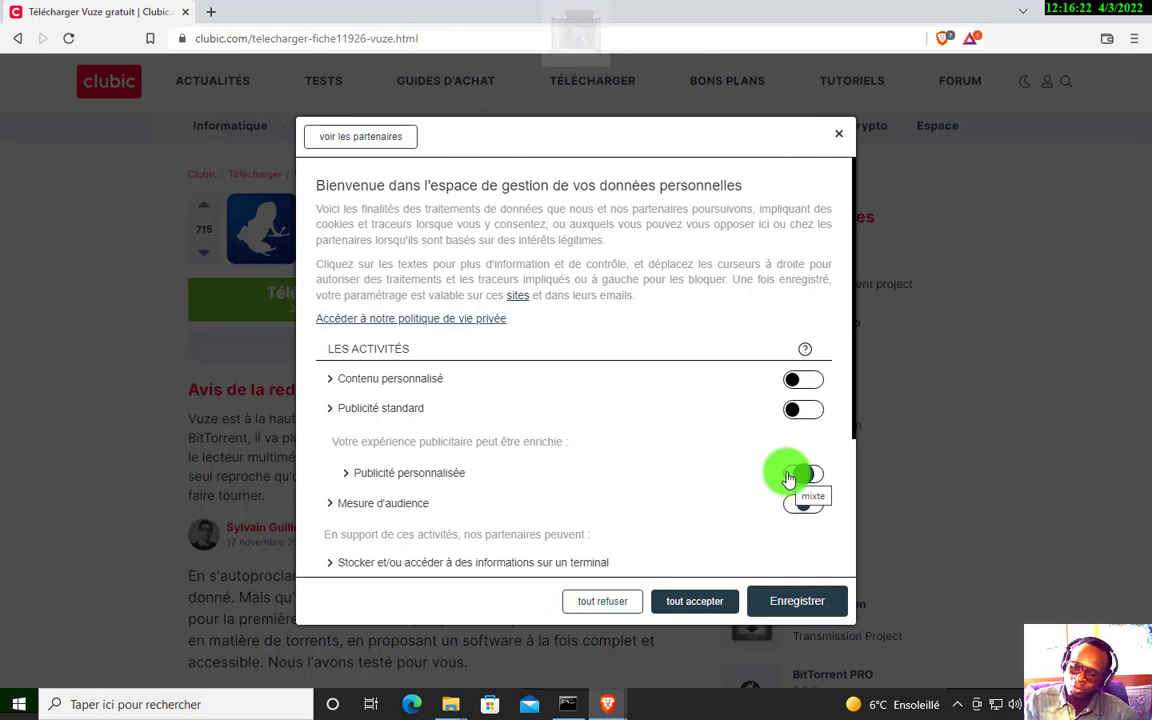
{"action": "mouse_move", "coordinate": [791, 476]}
{"action": "left_mouse_down"}
{"action": "mouse_move", "coordinate": [817, 481]}
{"action": "mouse_move", "coordinate": [815, 528]}
{"action": "mouse_move", "coordinate": [797, 467]}
{"action": "mouse_move", "coordinate": [797, 483]}
{"action": "left_mouse_up"}
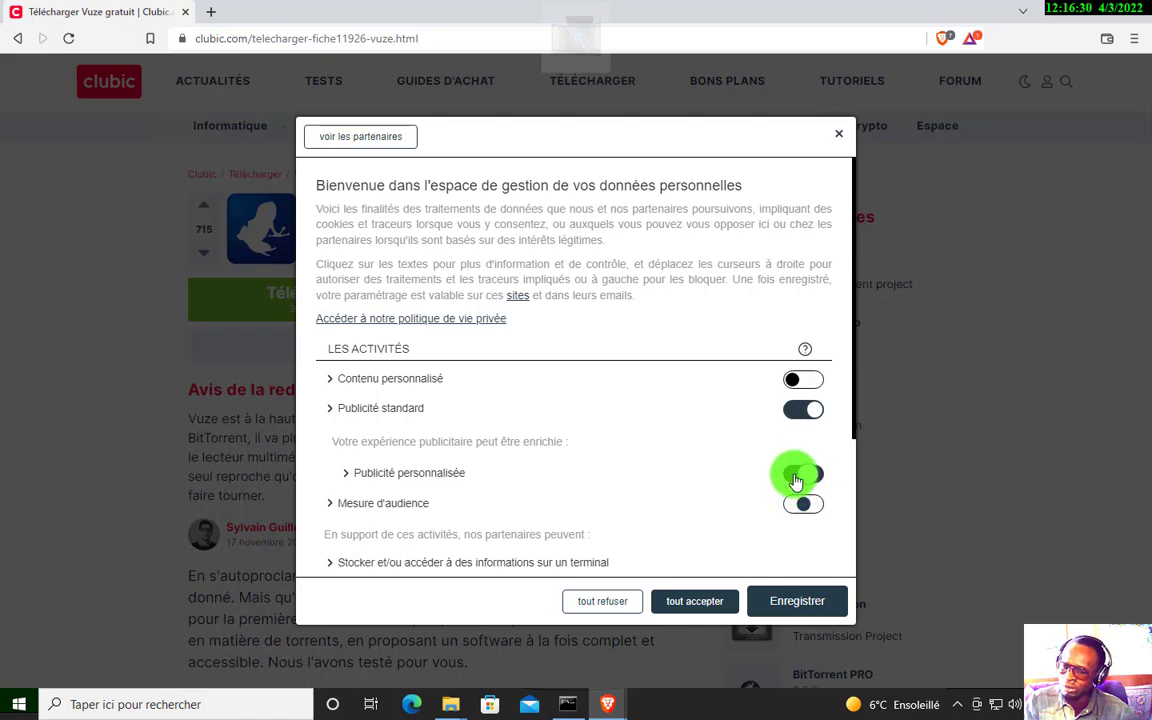
{"action": "left_click_drag", "start_coordinate": [810, 411], "coordinate": [792, 414]}
{"action": "scroll", "coordinate": [792, 414], "scroll_direction": "down", "scroll_amount": 3}
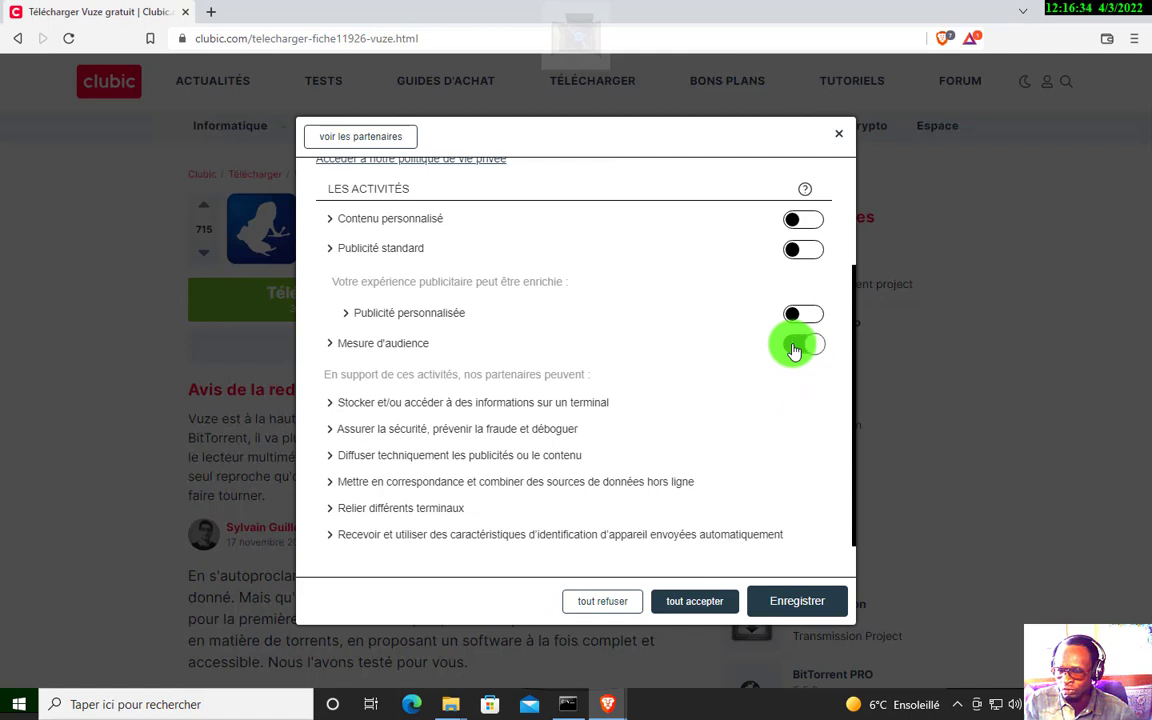
{"action": "left_click_drag", "start_coordinate": [794, 350], "coordinate": [820, 347]}
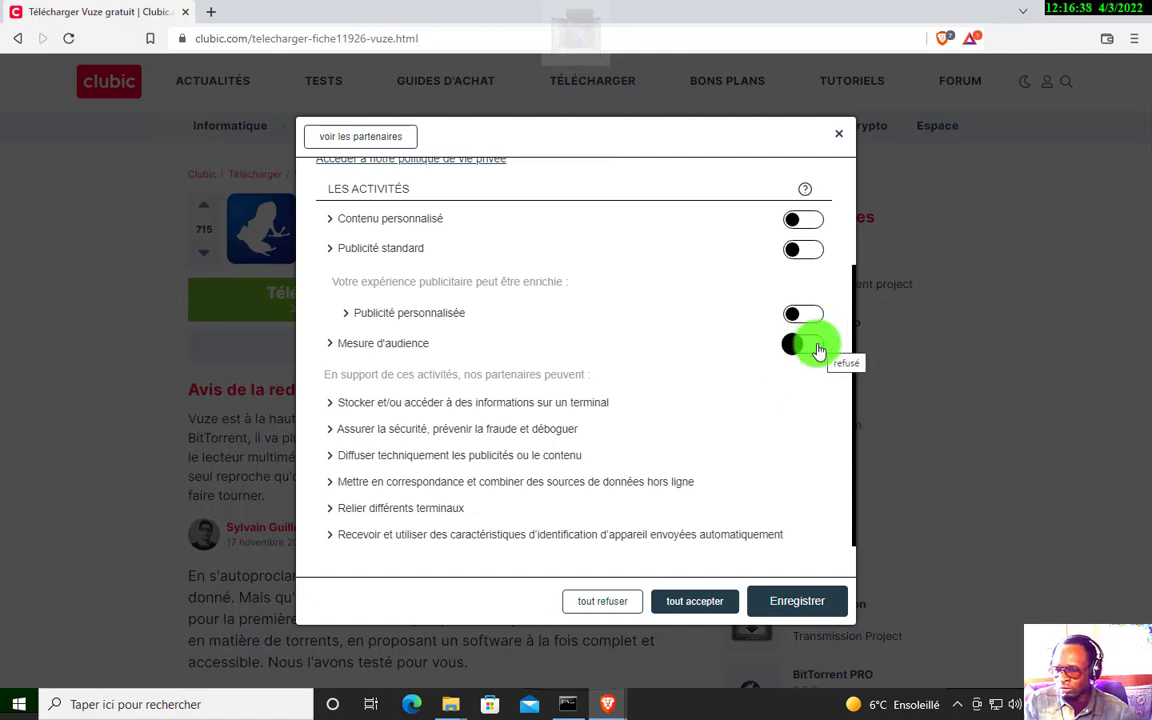
Review the full list of consent activities and save the privacy choices
{"action": "scroll", "coordinate": [742, 484], "scroll_direction": "down", "scroll_amount": 1}
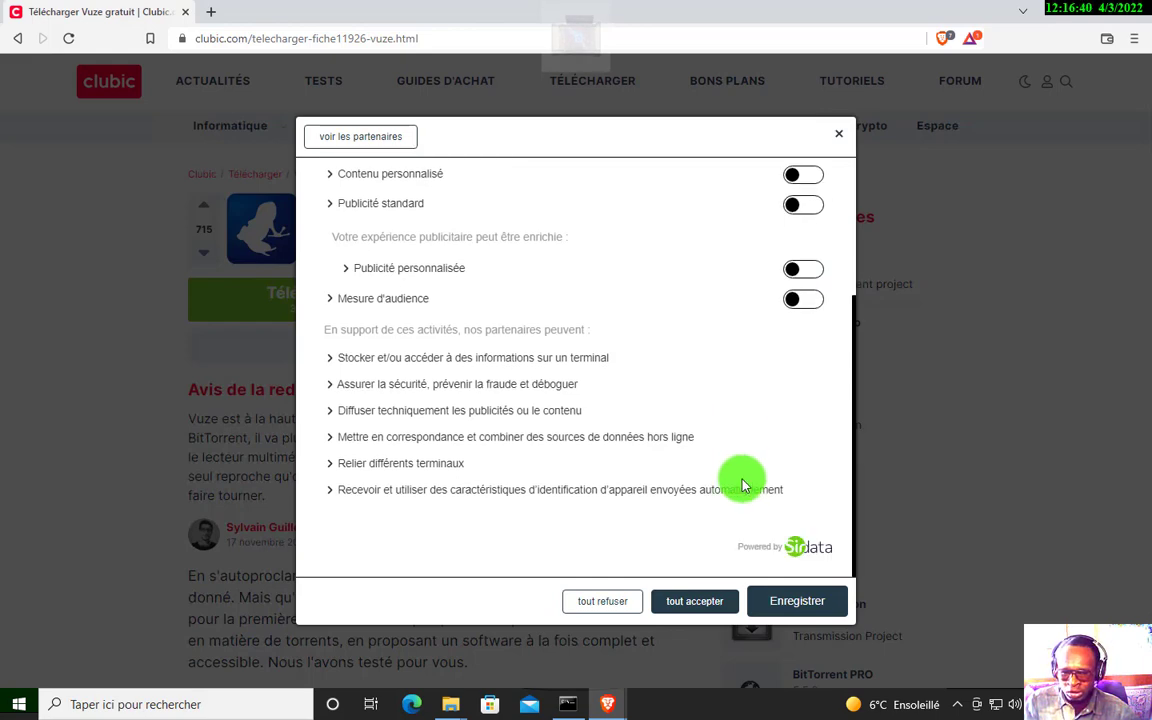
{"action": "scroll", "coordinate": [660, 400], "scroll_direction": "up", "scroll_amount": 3}
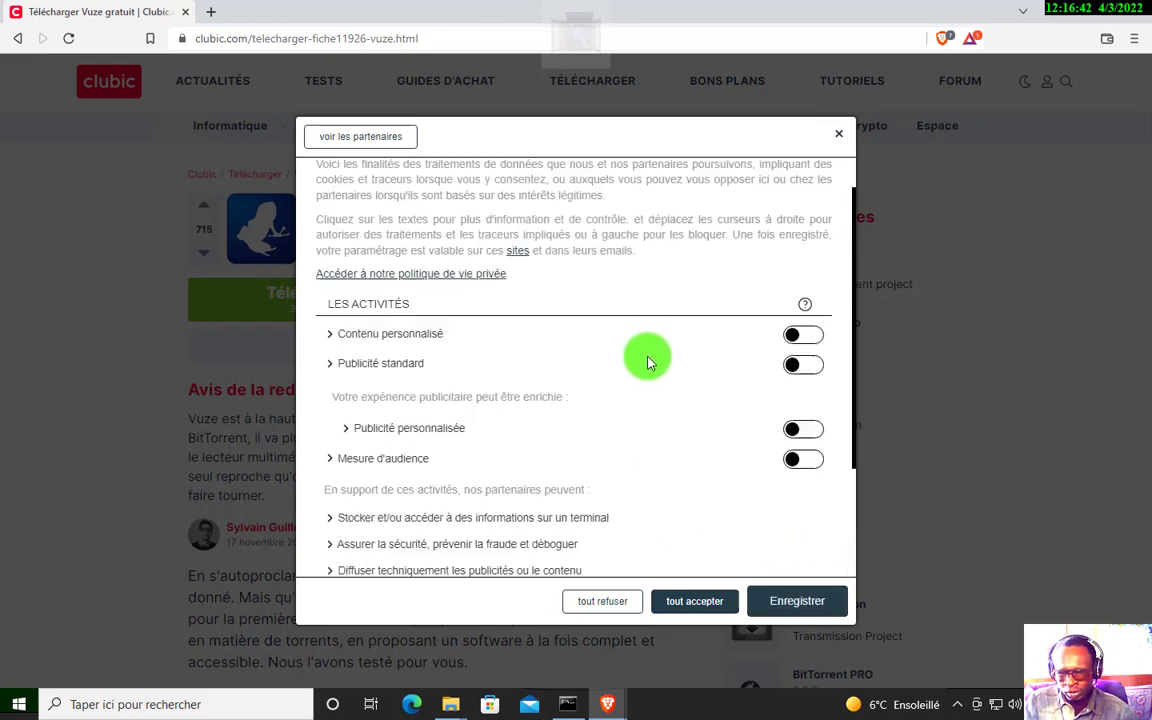
{"action": "scroll", "coordinate": [670, 420], "scroll_direction": "up", "scroll_amount": 1}
{"action": "scroll", "coordinate": [694, 480], "scroll_direction": "down", "scroll_amount": 4}
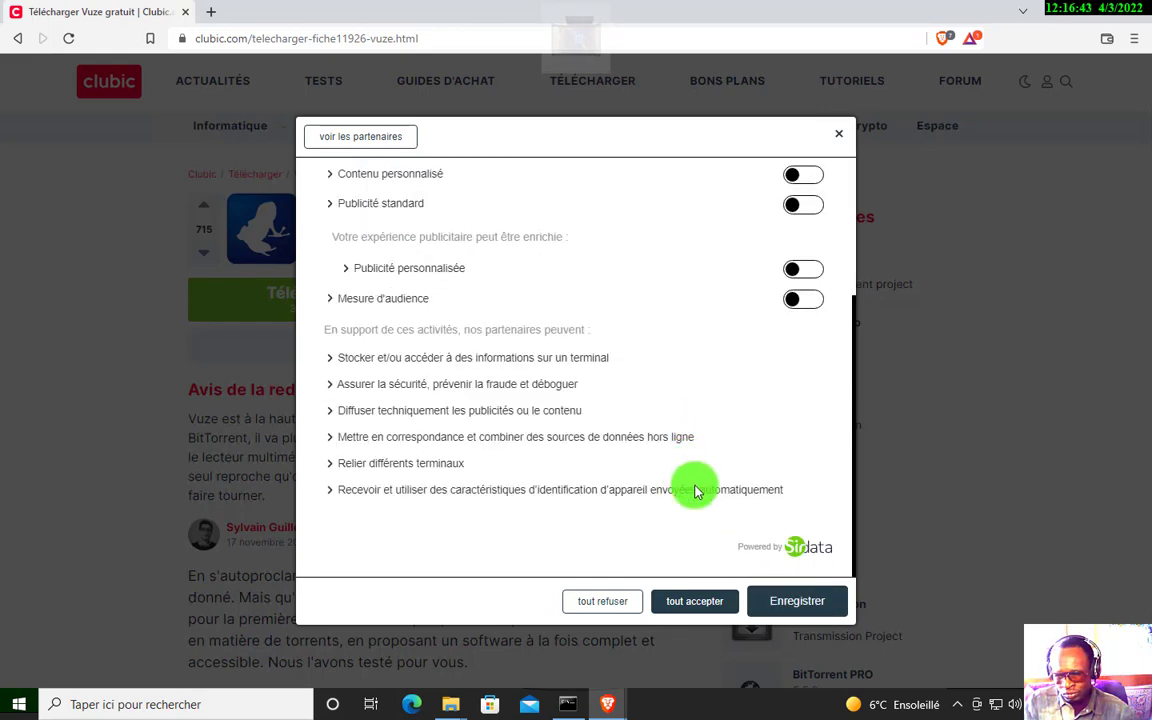
{"action": "left_click", "coordinate": [797, 603]}
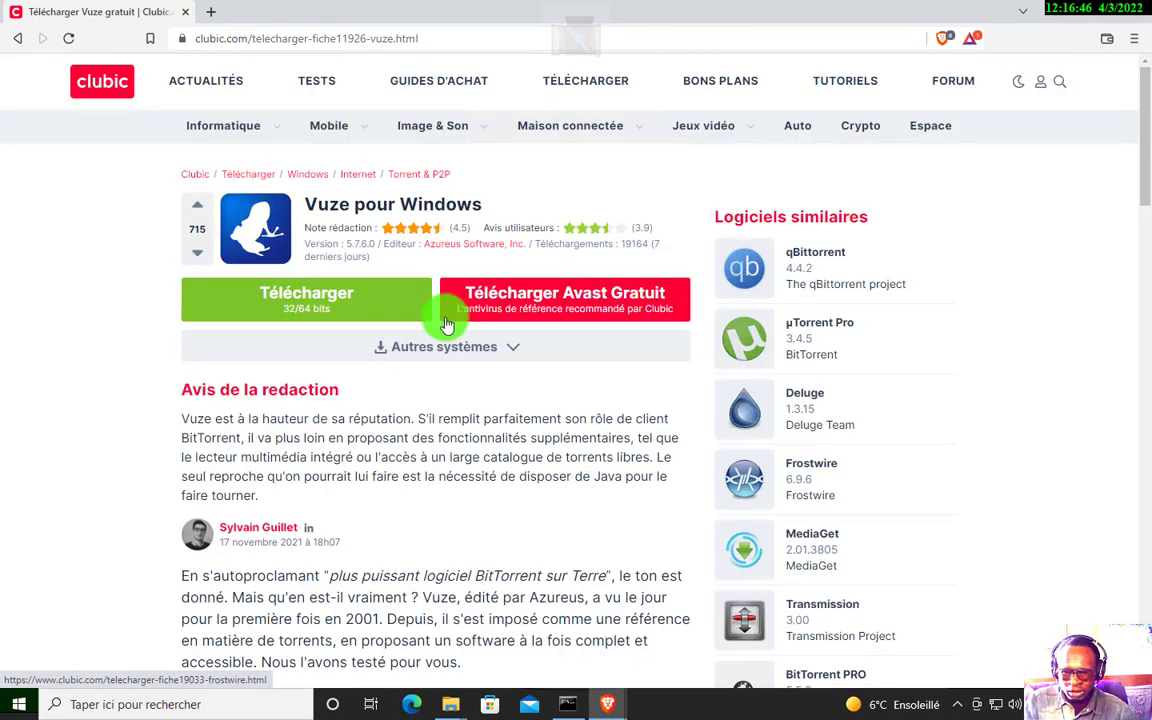
Download Vuze for Windows from Clubic, ignoring the Brave 2022 recommendation, and save the installer as vuze_5-7-6-0_fr_11926 in Téléchargements
{"action": "left_click", "coordinate": [366, 307]}
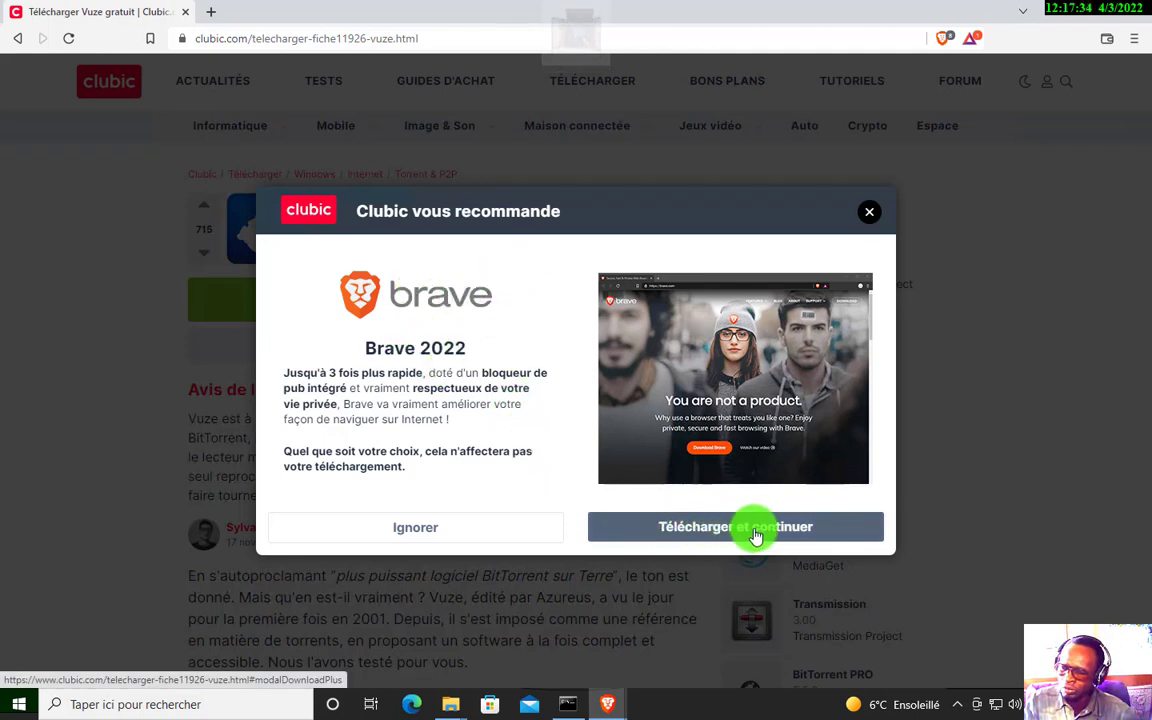
{"action": "left_click", "coordinate": [405, 537]}
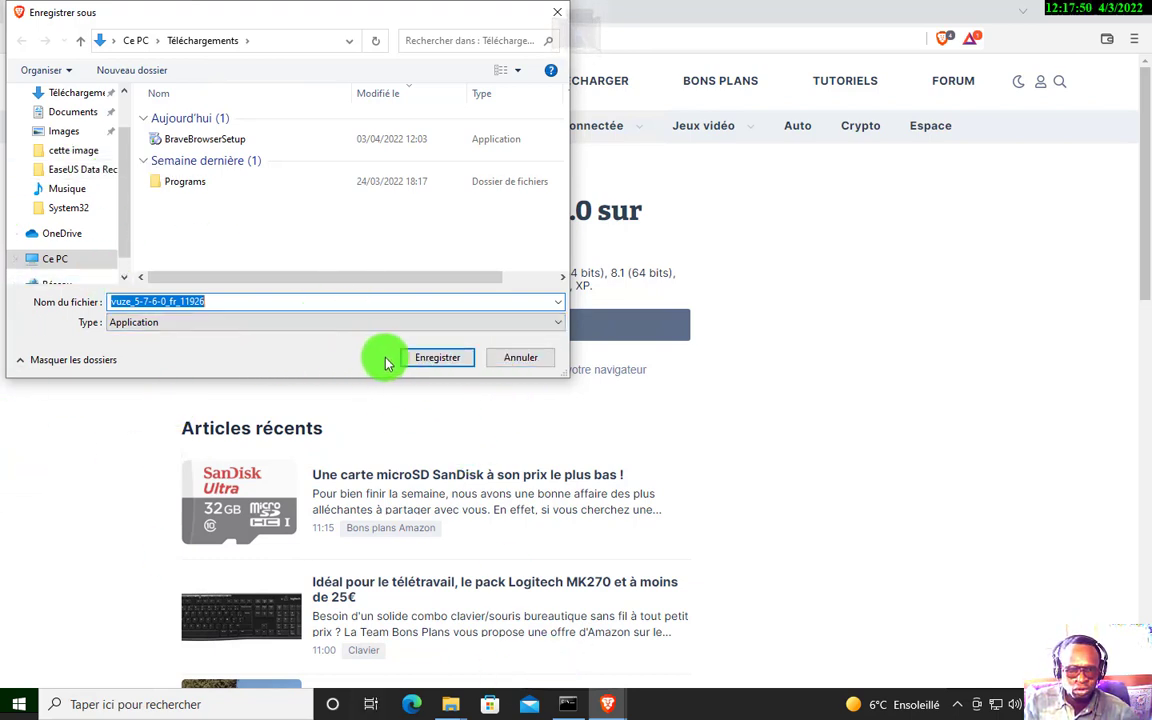
{"action": "left_click", "coordinate": [447, 362]}
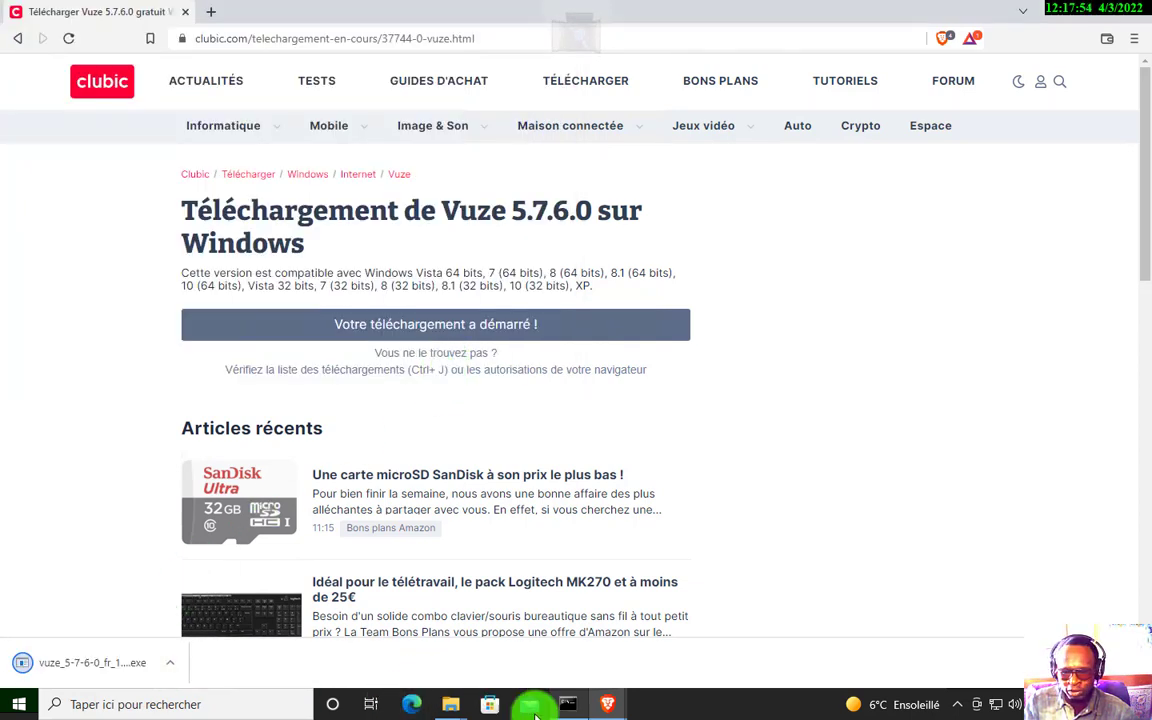
Search the web for "parate b" in a new browser tab
{"action": "left_click", "coordinate": [211, 11]}
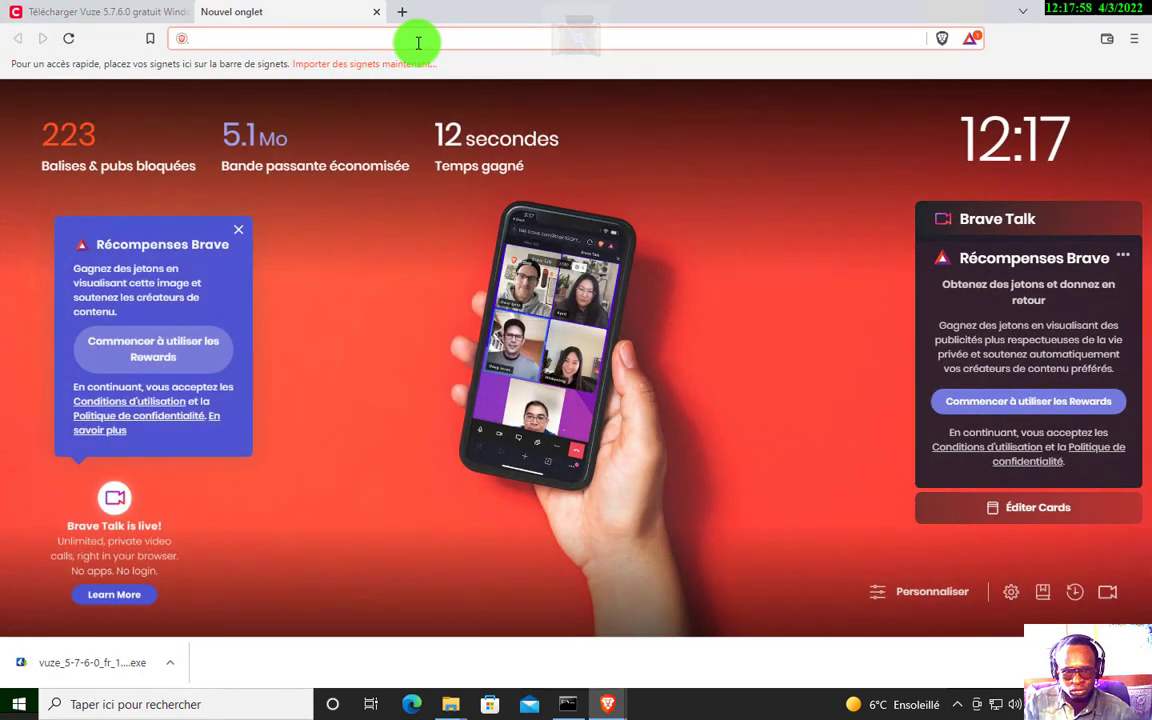
{"action": "type", "text": "par"}
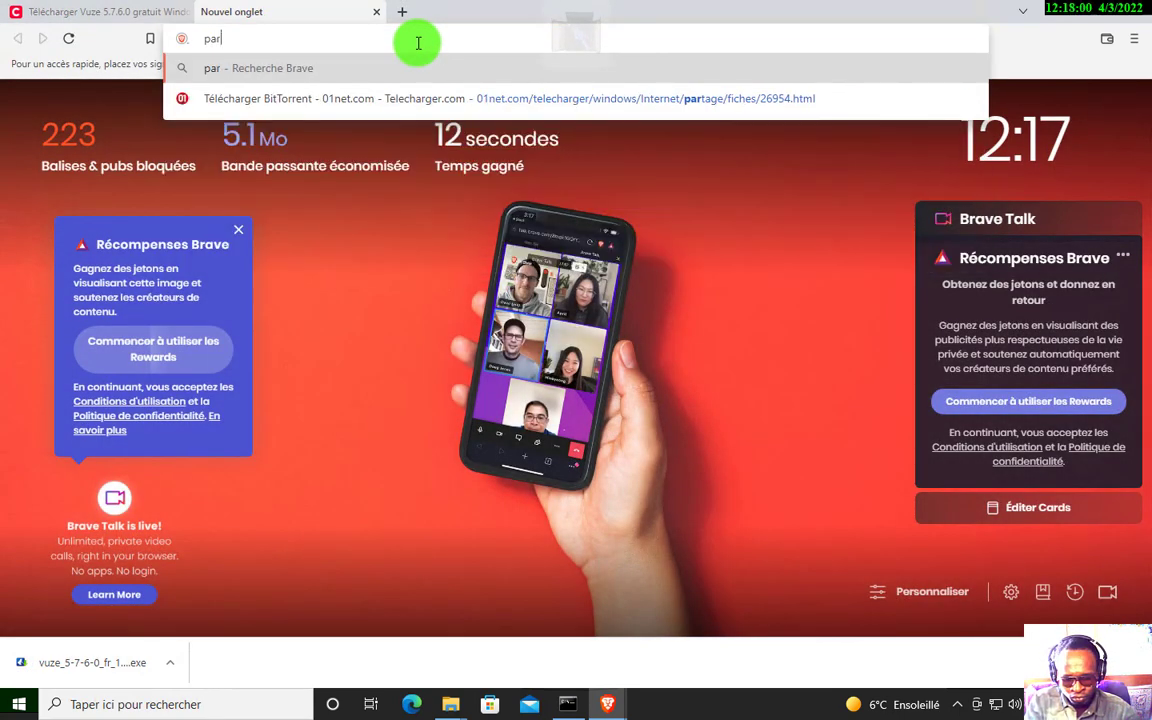
{"action": "type", "text": "ate b"}
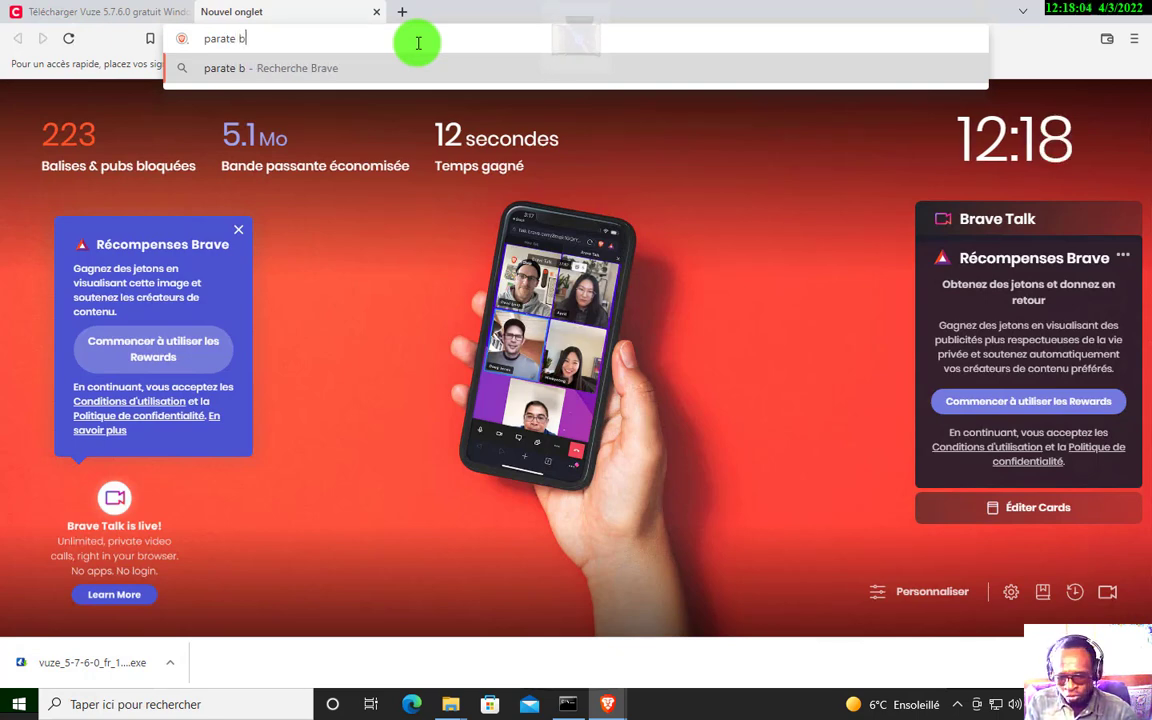
{"action": "key", "text": "Return"}
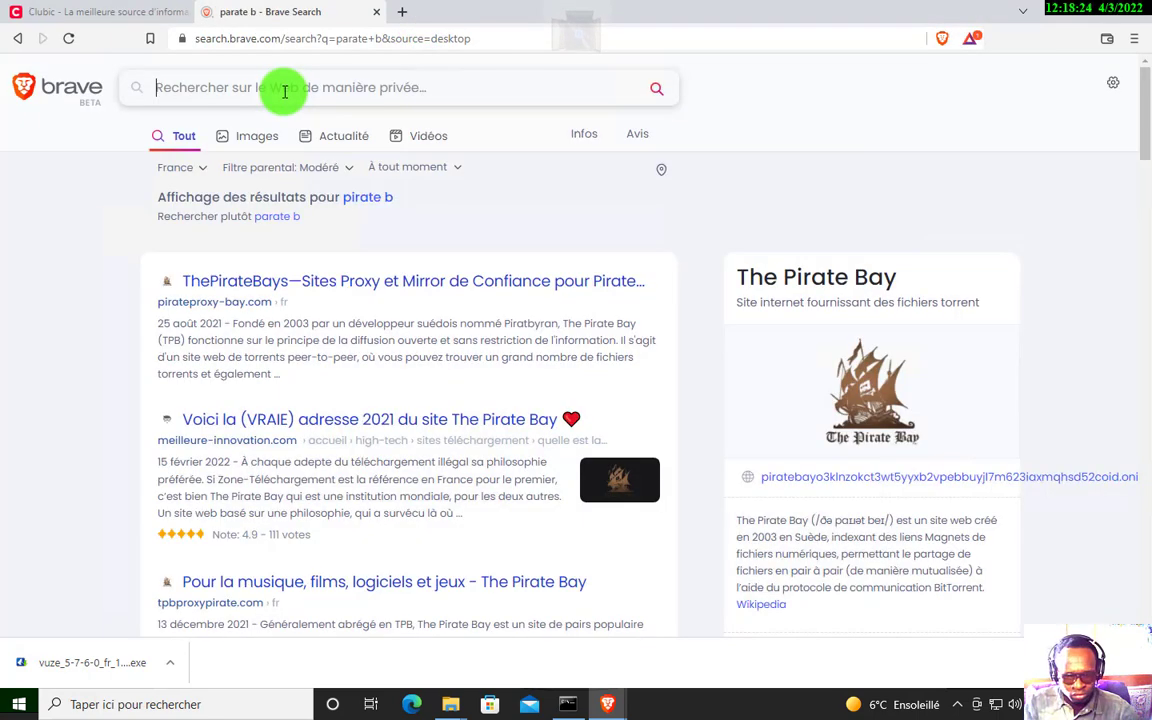
{"action": "left_click", "coordinate": [284, 91]}
{"action": "type", "text": "p"}
{"action": "key", "text": "BackSpace"}
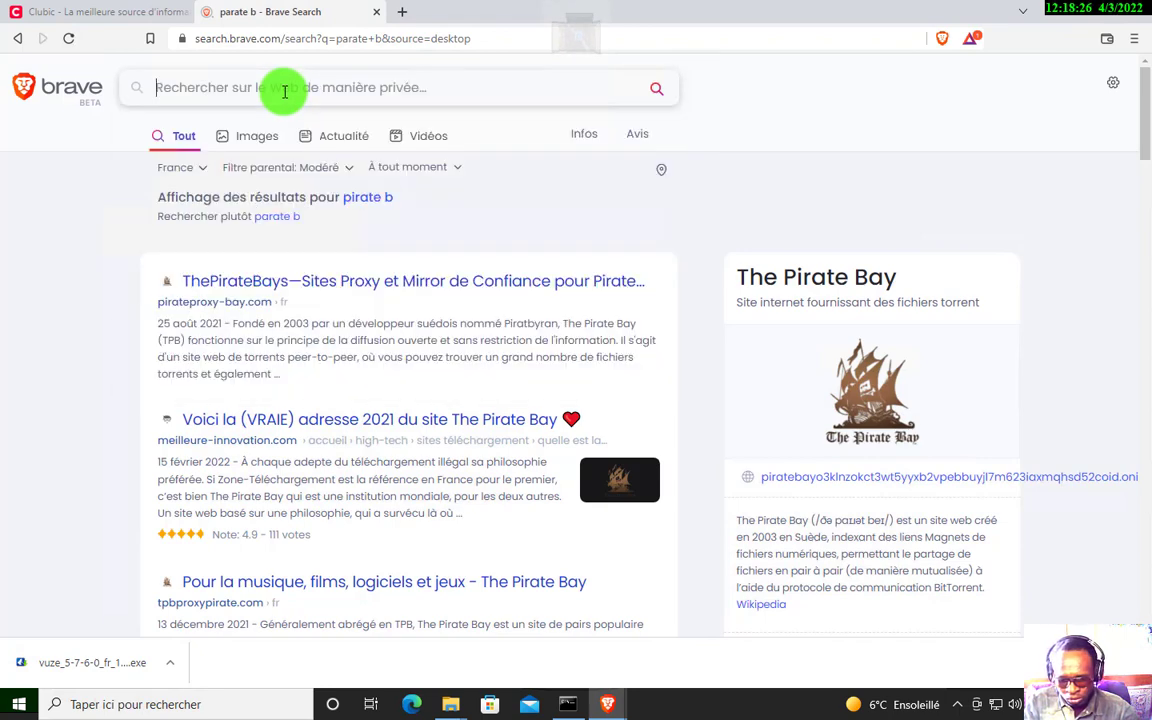
Go to google.fr and search for "pirate bay"
{"action": "type", "text": "google.fr"}
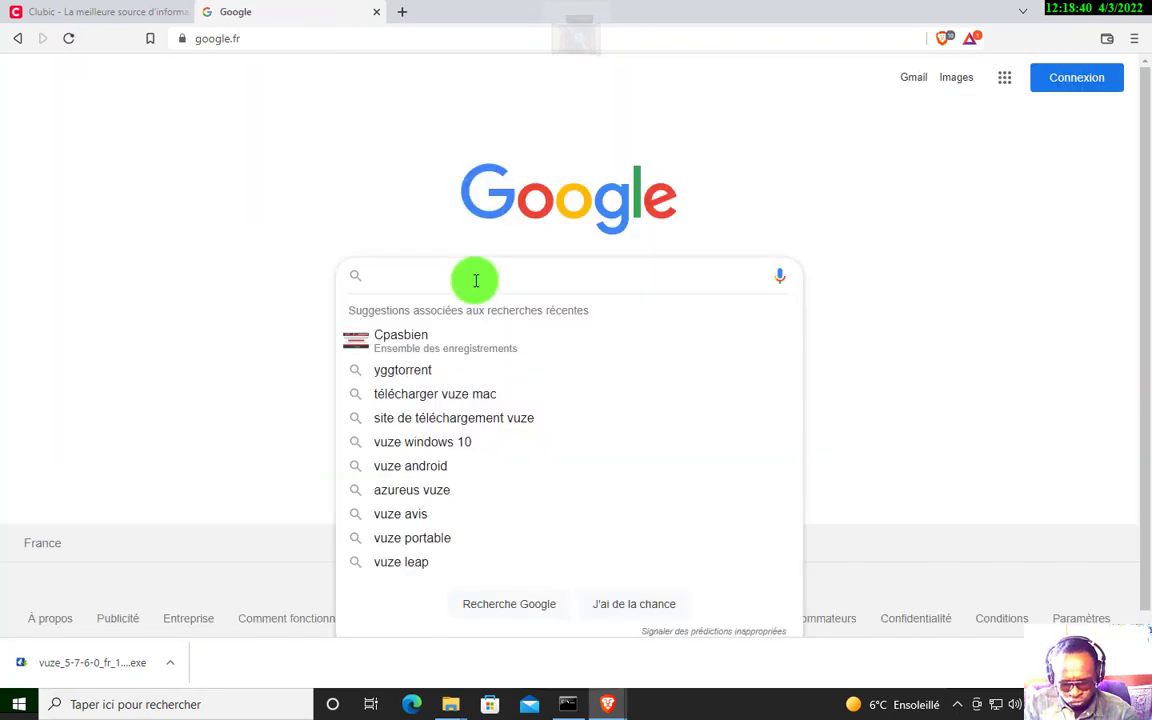
{"action": "type", "text": "pir"}
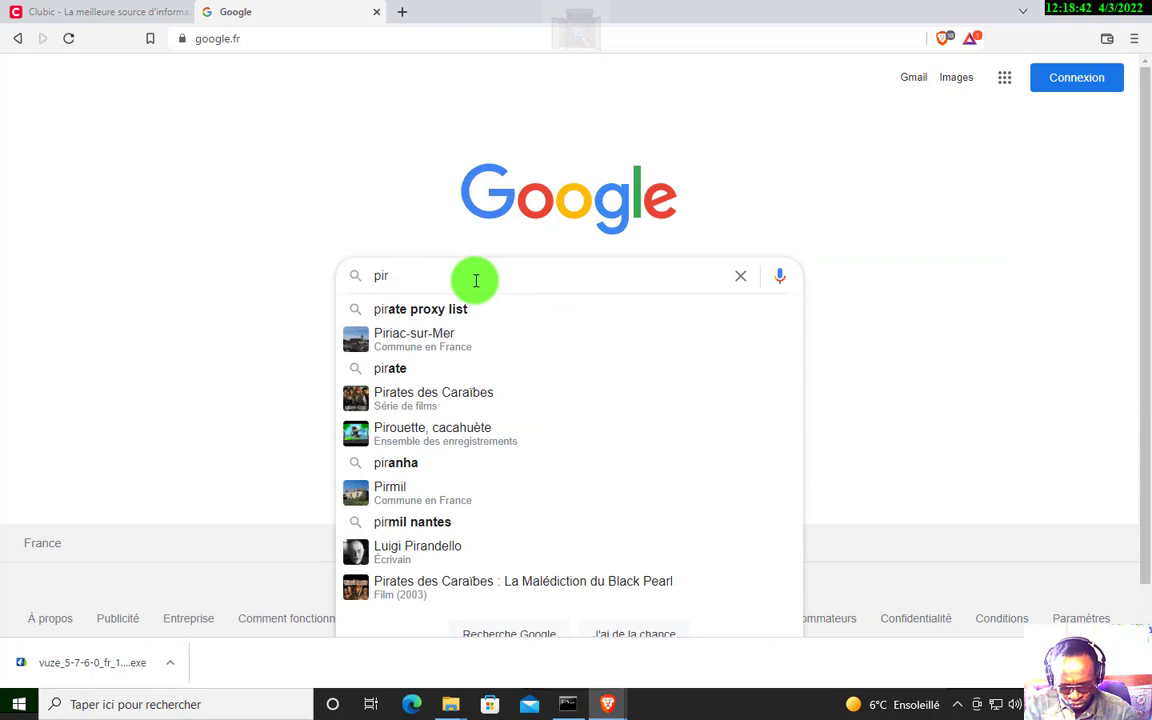
{"action": "type", "text": "ate "}
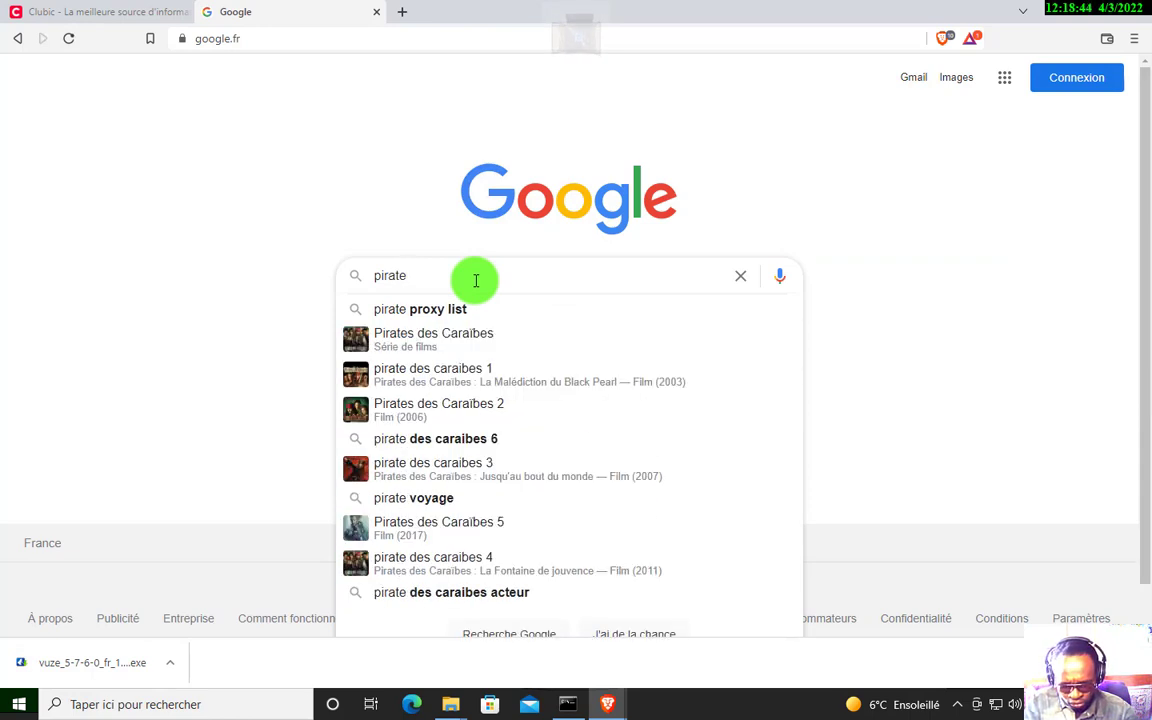
{"action": "type", "text": "bay"}
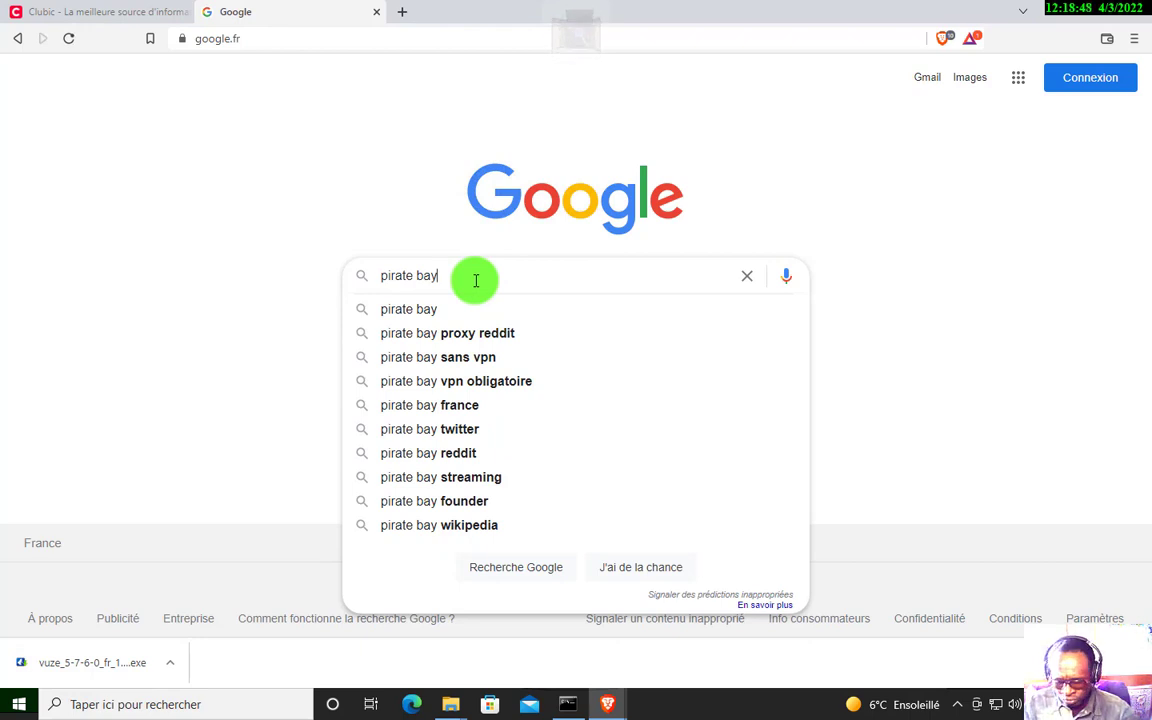
{"action": "key", "text": "Return"}
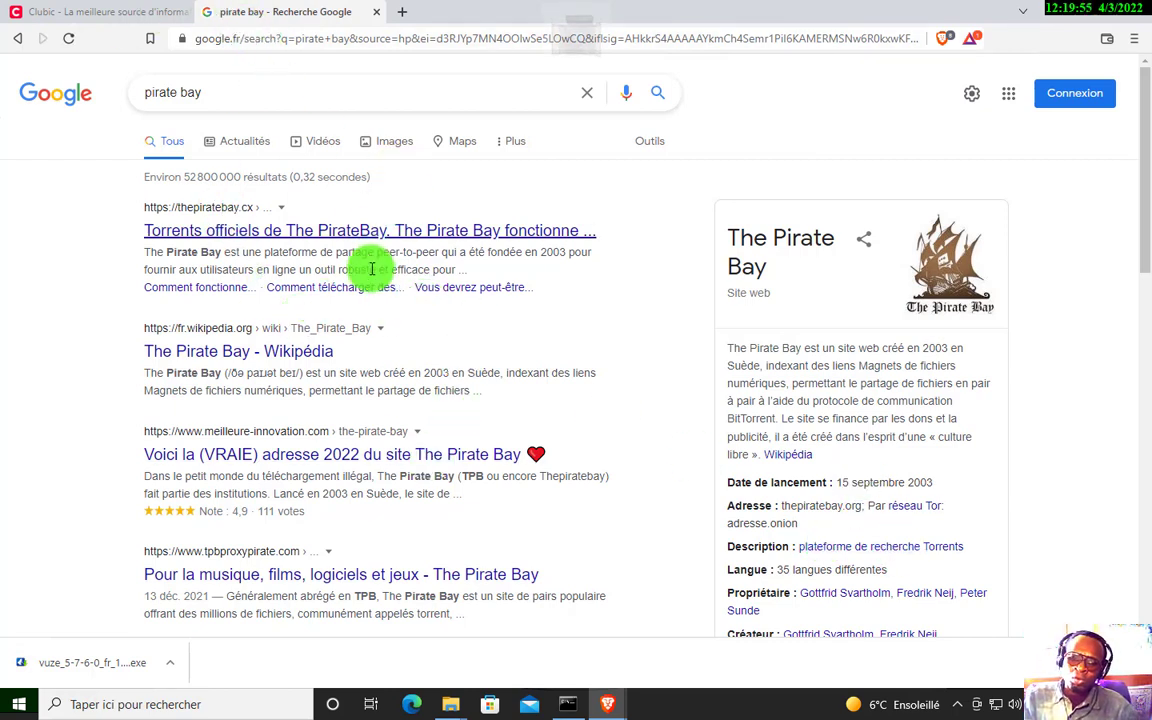
Look up "vu" in the local computer's Windows search, close it, and return to the remote desktop session
{"action": "left_click", "coordinate": [1050, 10]}
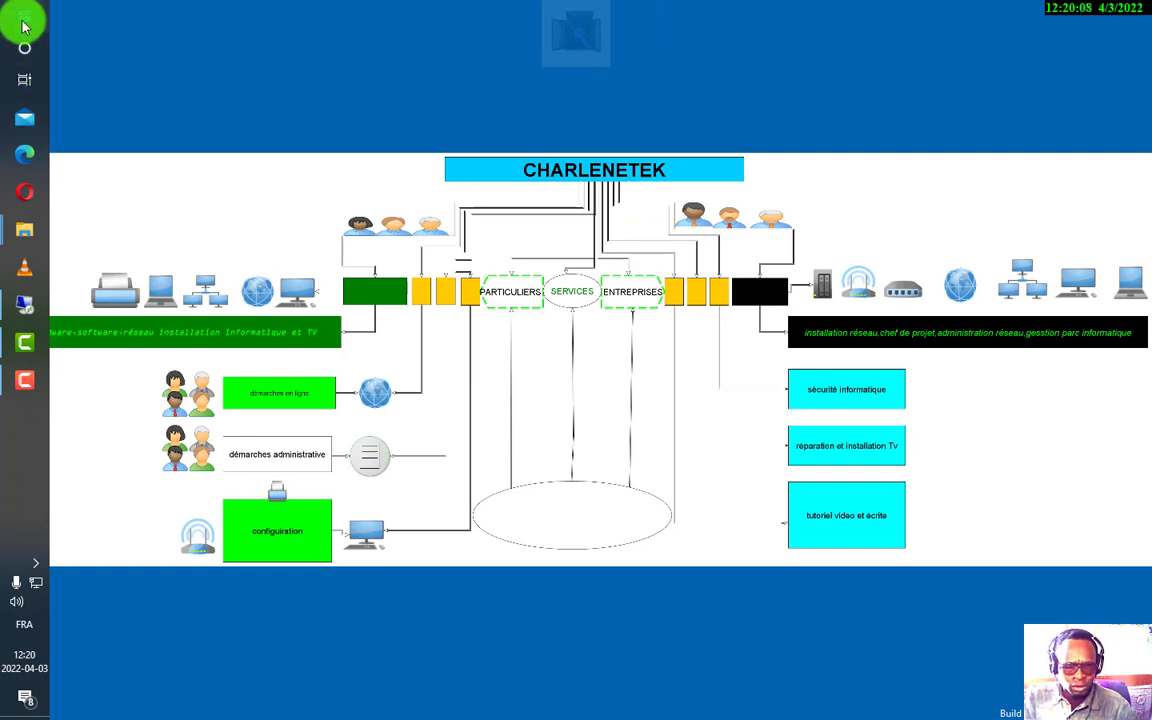
{"action": "left_click", "coordinate": [4, 8]}
{"action": "type", "text": "vu"}
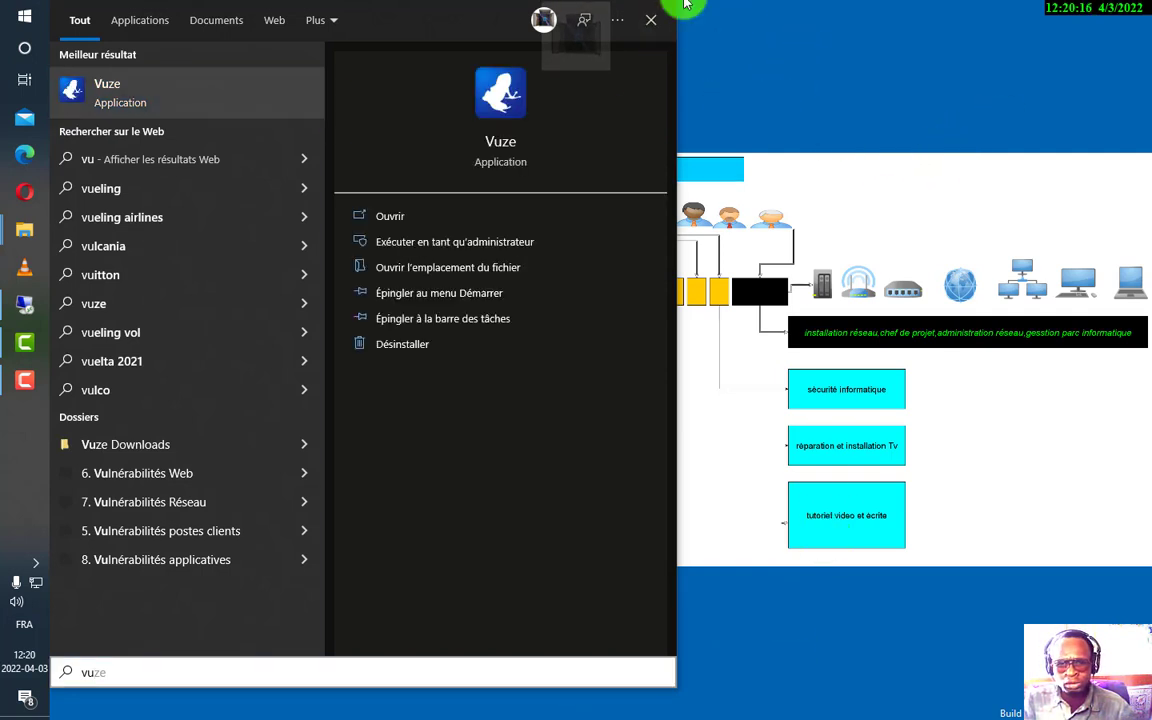
{"action": "left_click", "coordinate": [651, 20]}
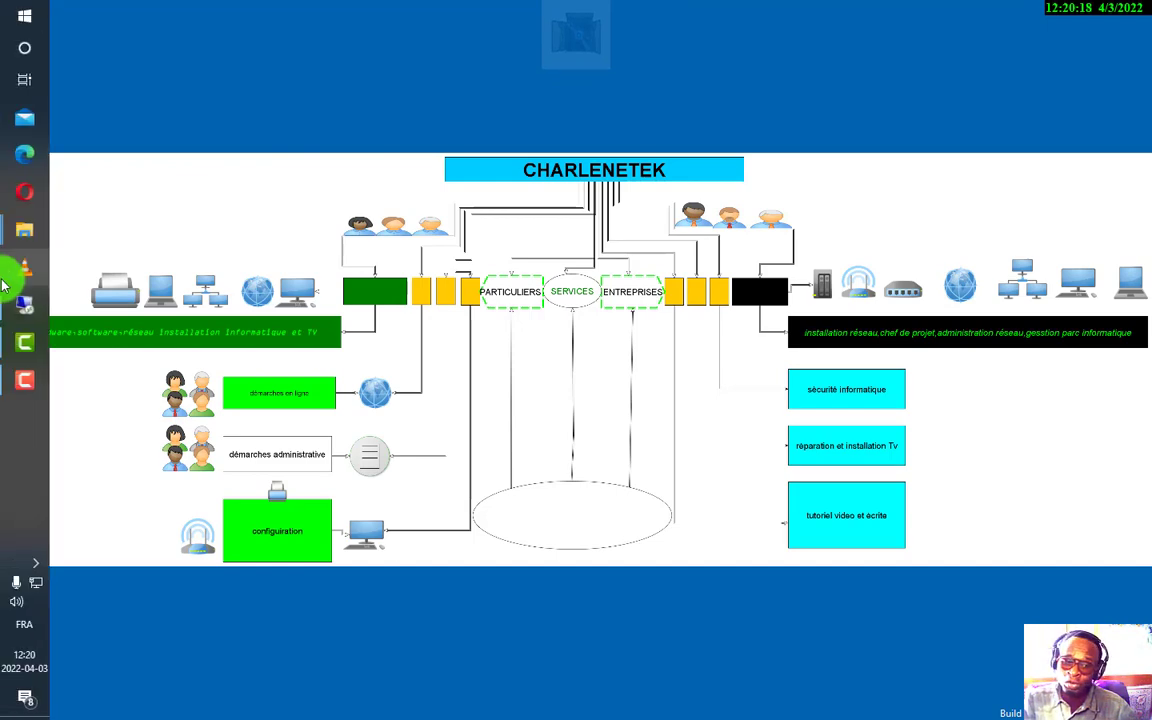
{"action": "left_click", "coordinate": [26, 312]}
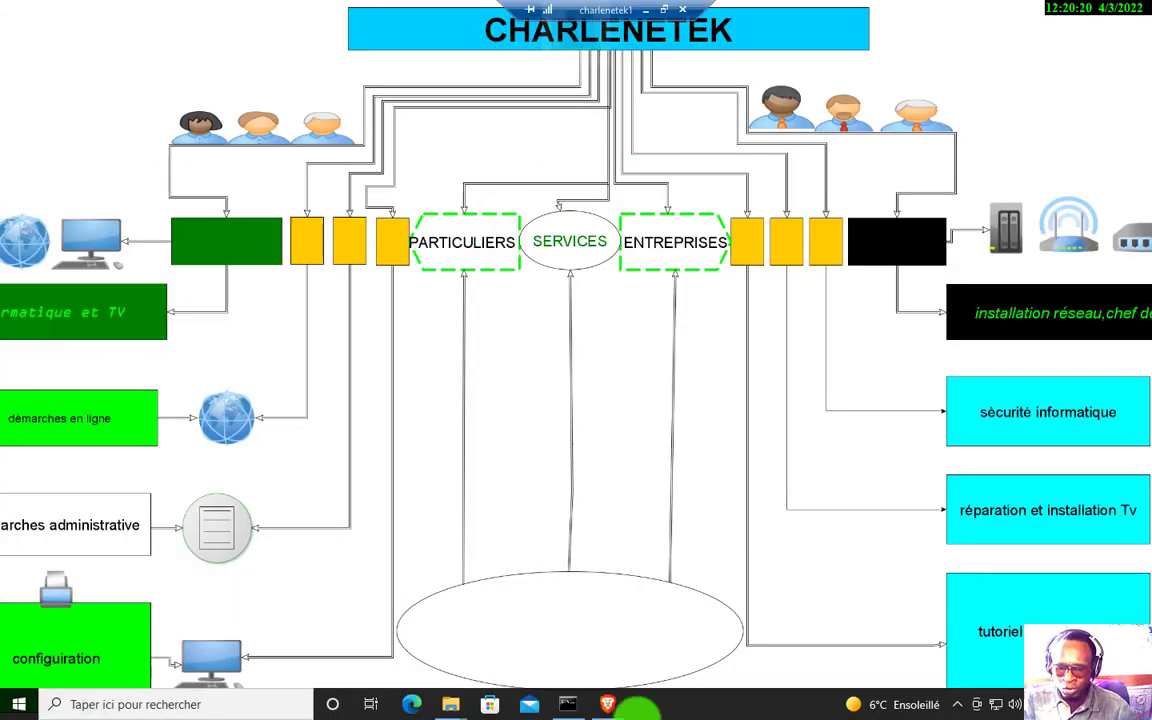
Return to the browser window with the Pirate Bay results, open its download list and show the Vuze installer's folder
{"action": "mouse_move", "coordinate": [600, 708]}
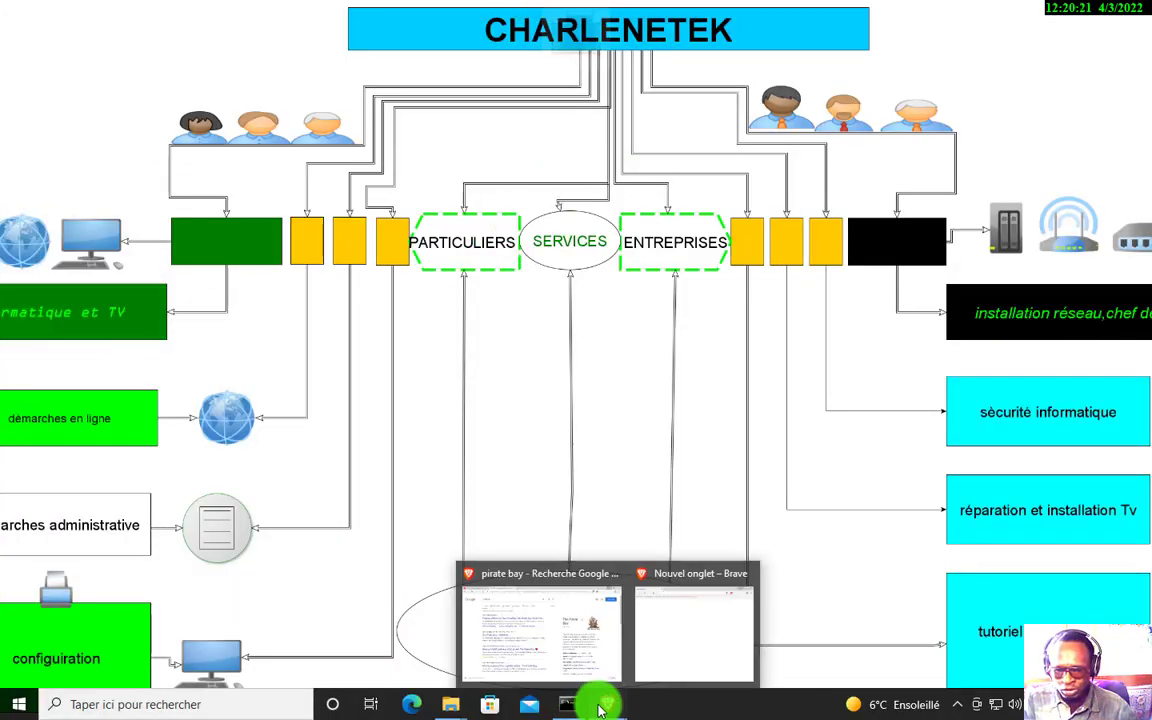
{"action": "left_click", "coordinate": [604, 625]}
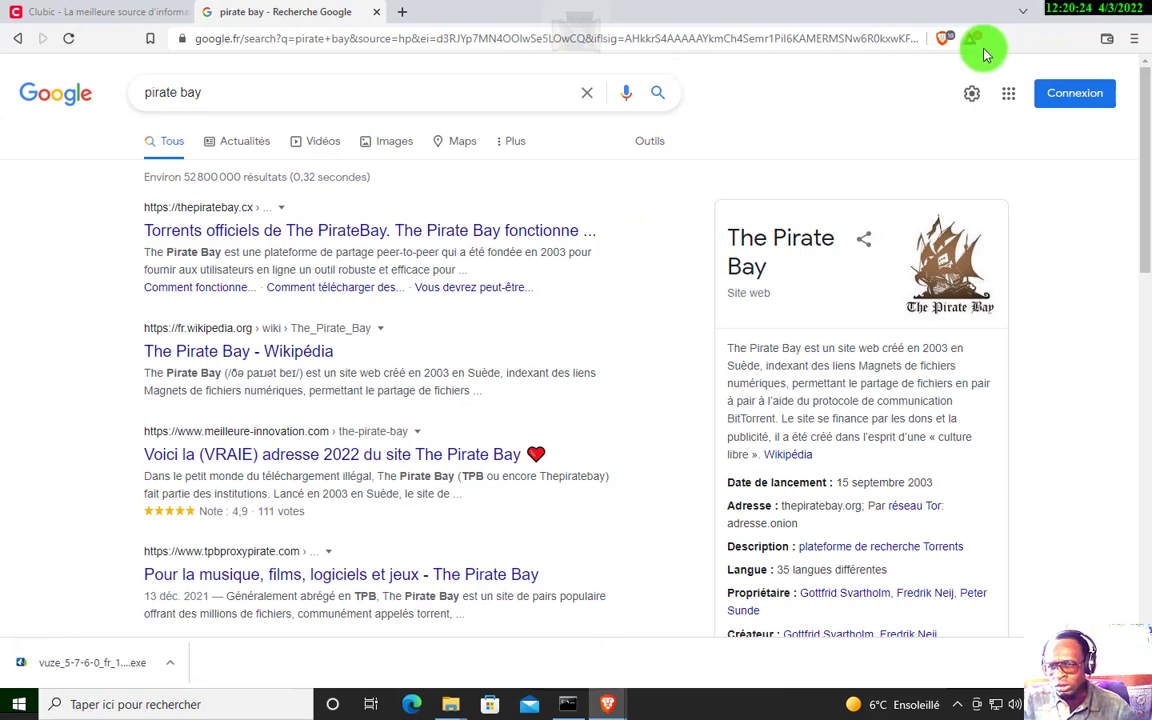
{"action": "left_click", "coordinate": [1134, 38]}
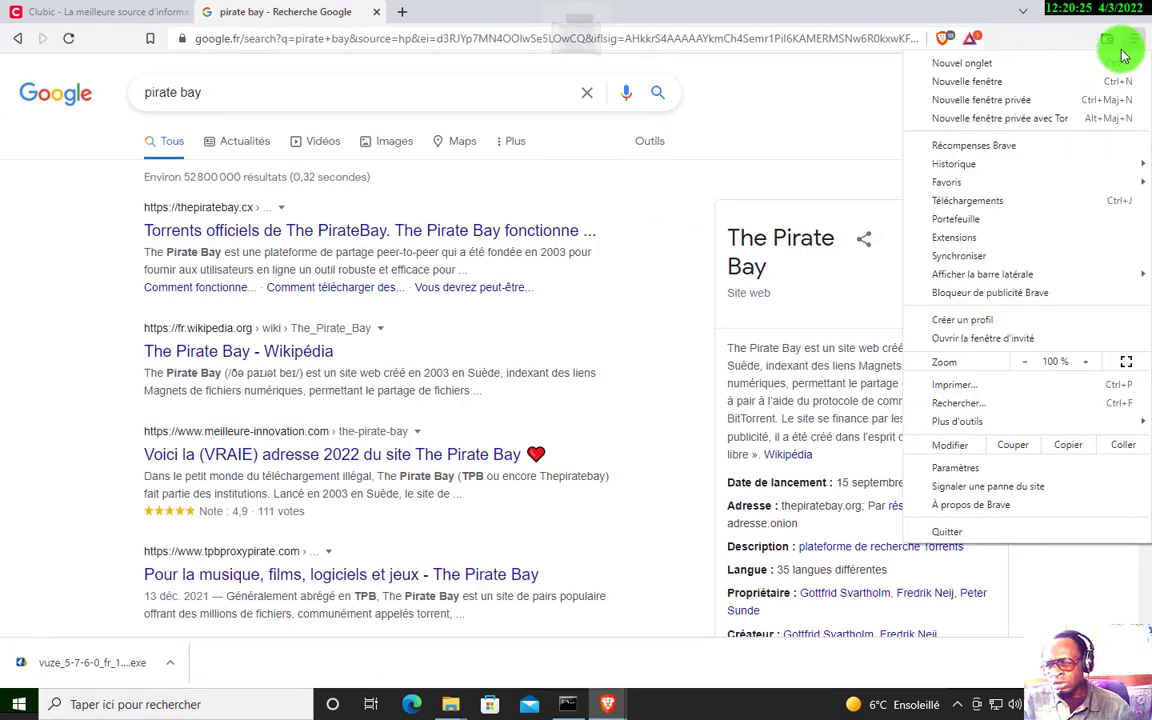
{"action": "left_click", "coordinate": [960, 200]}
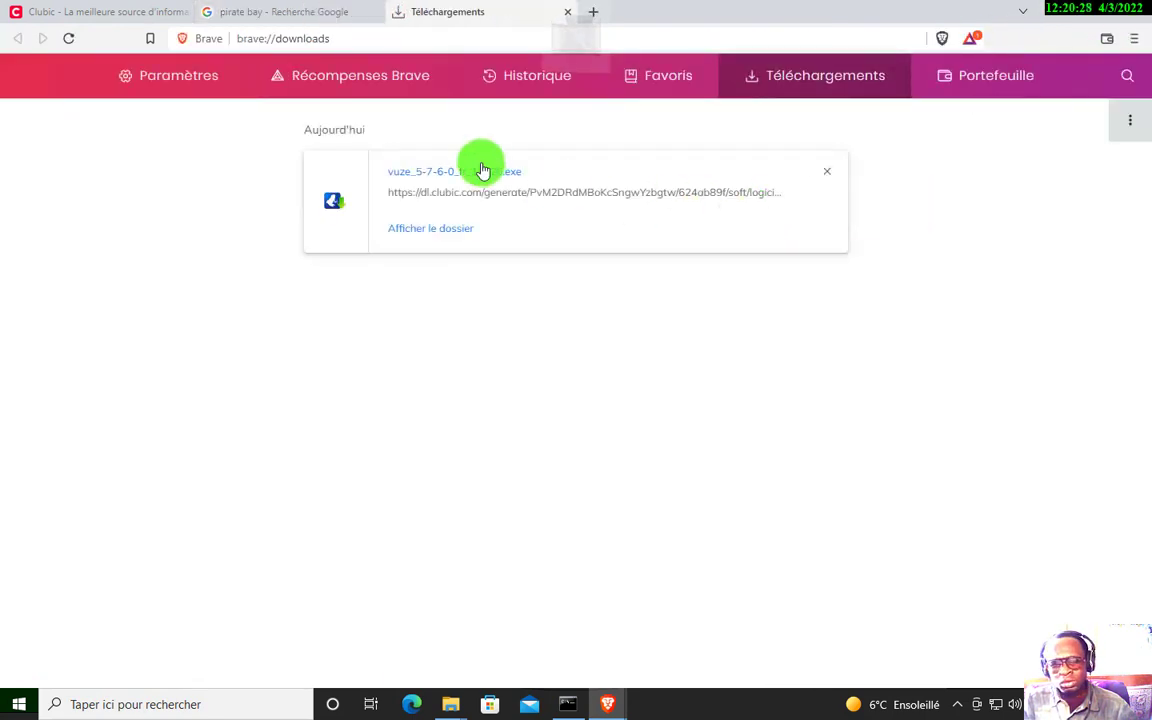
{"action": "left_click", "coordinate": [453, 229]}
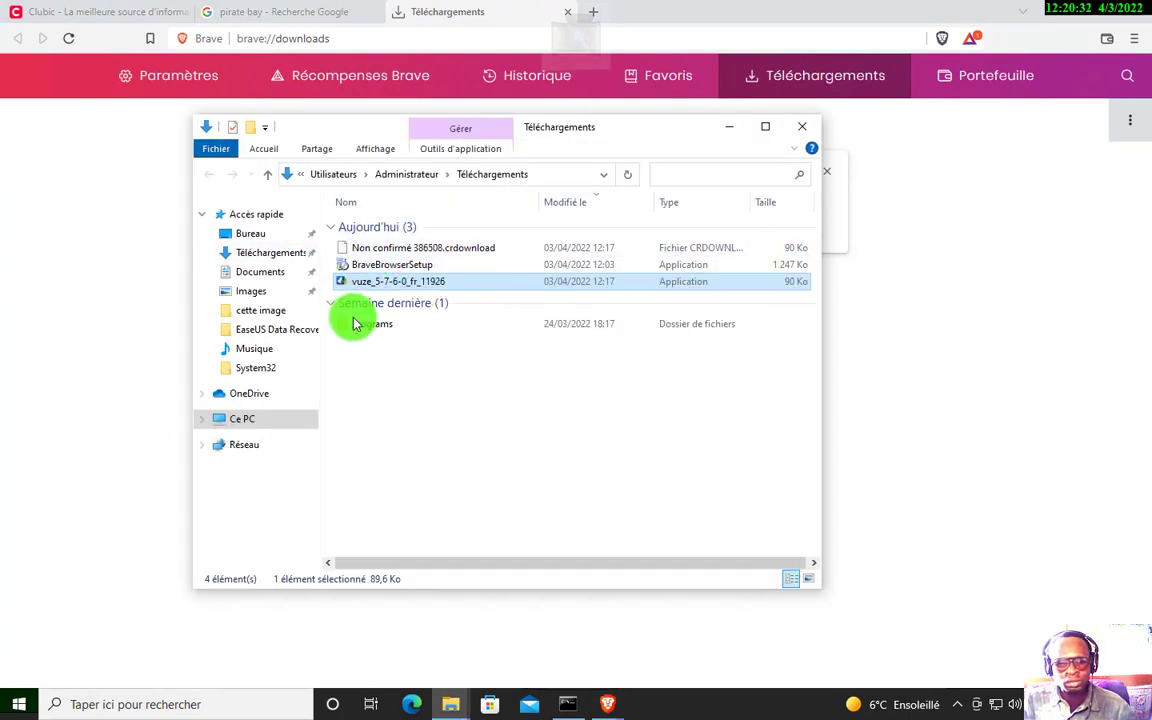
Run the vuze_5-7-6-0_fr_11926 installer, accept the Vuze terms, and refuse the optional AVG AntiVirus FREE offer
{"action": "right_click", "coordinate": [388, 288]}
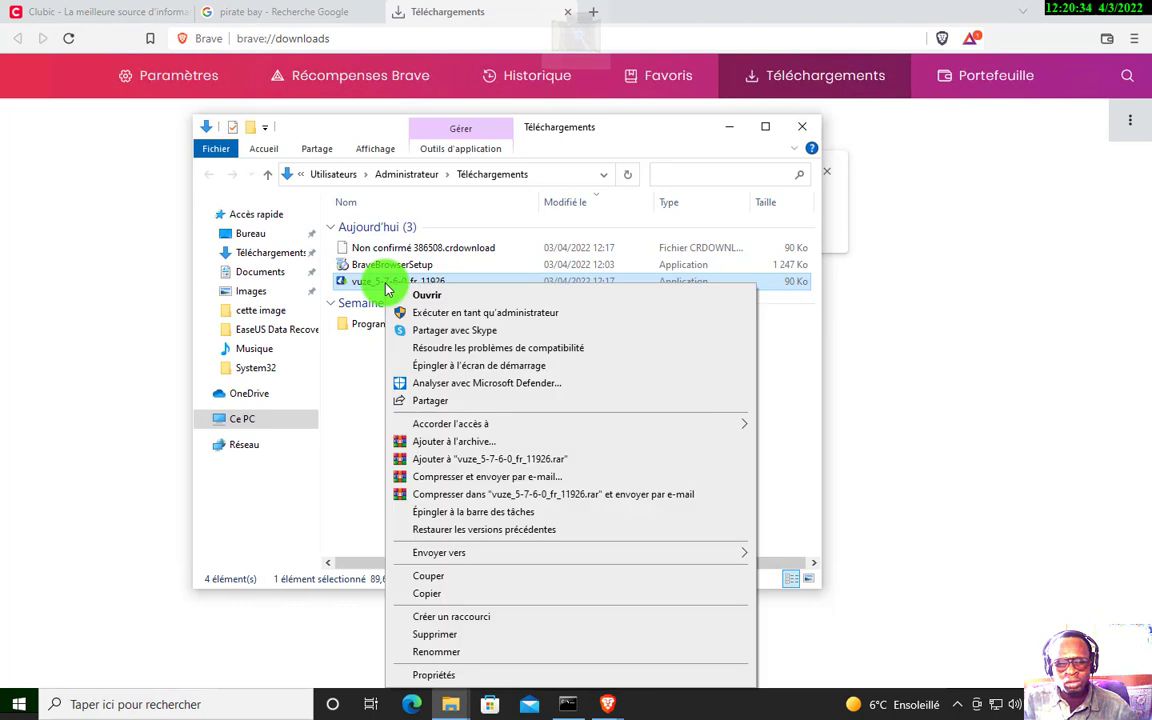
{"action": "left_click", "coordinate": [390, 292]}
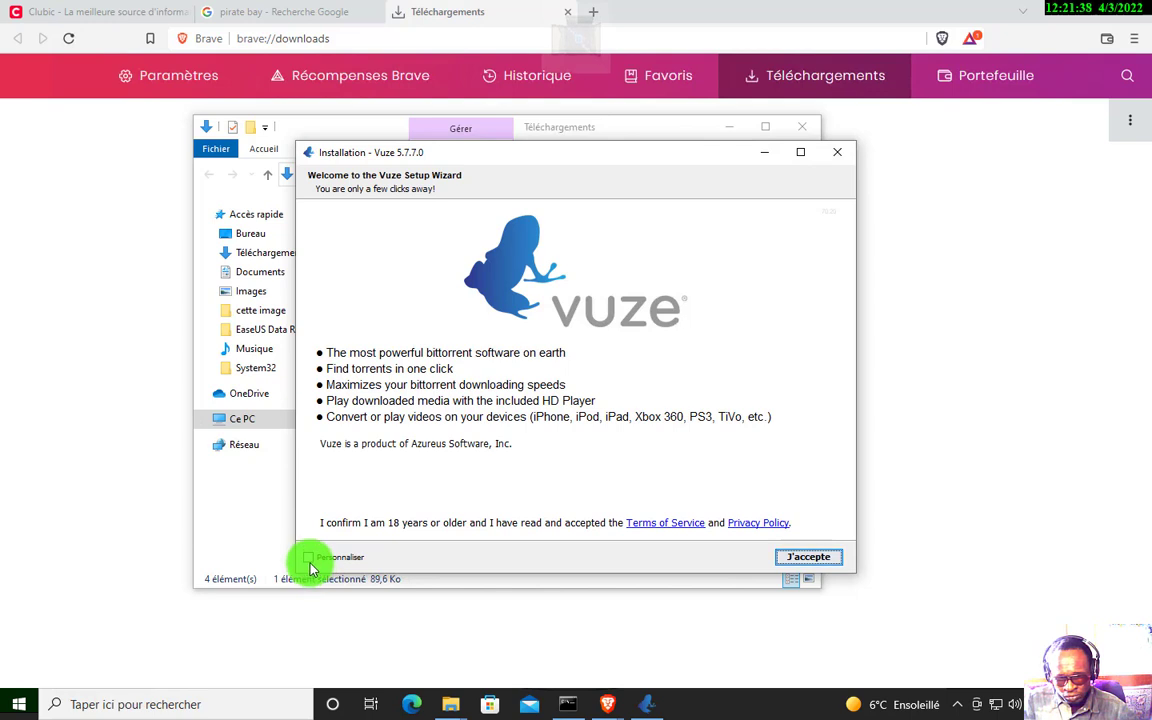
{"action": "left_click", "coordinate": [805, 559]}
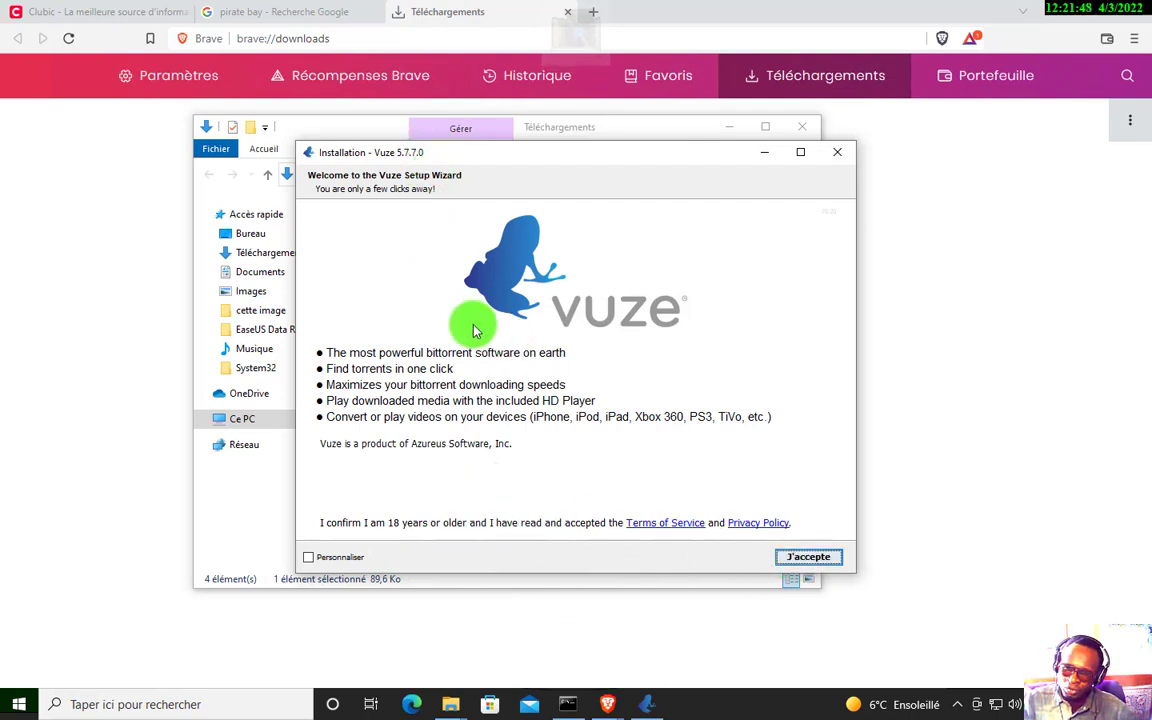
{"action": "left_click", "coordinate": [807, 558]}
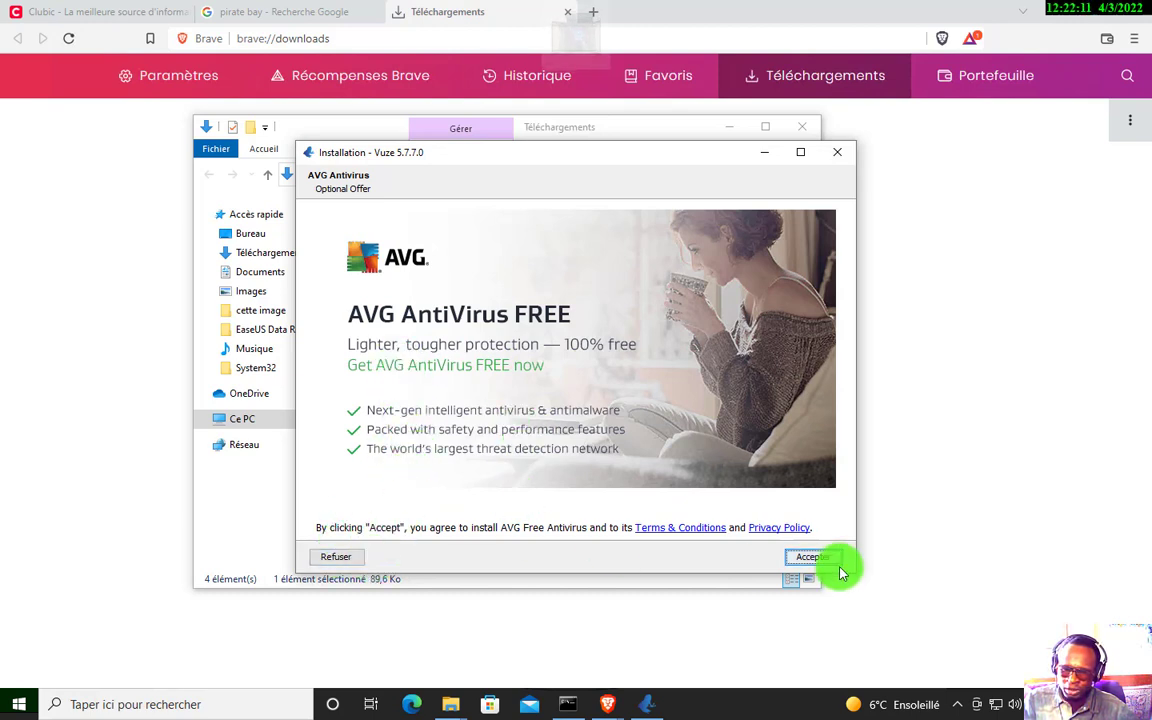
{"action": "left_click", "coordinate": [349, 561]}
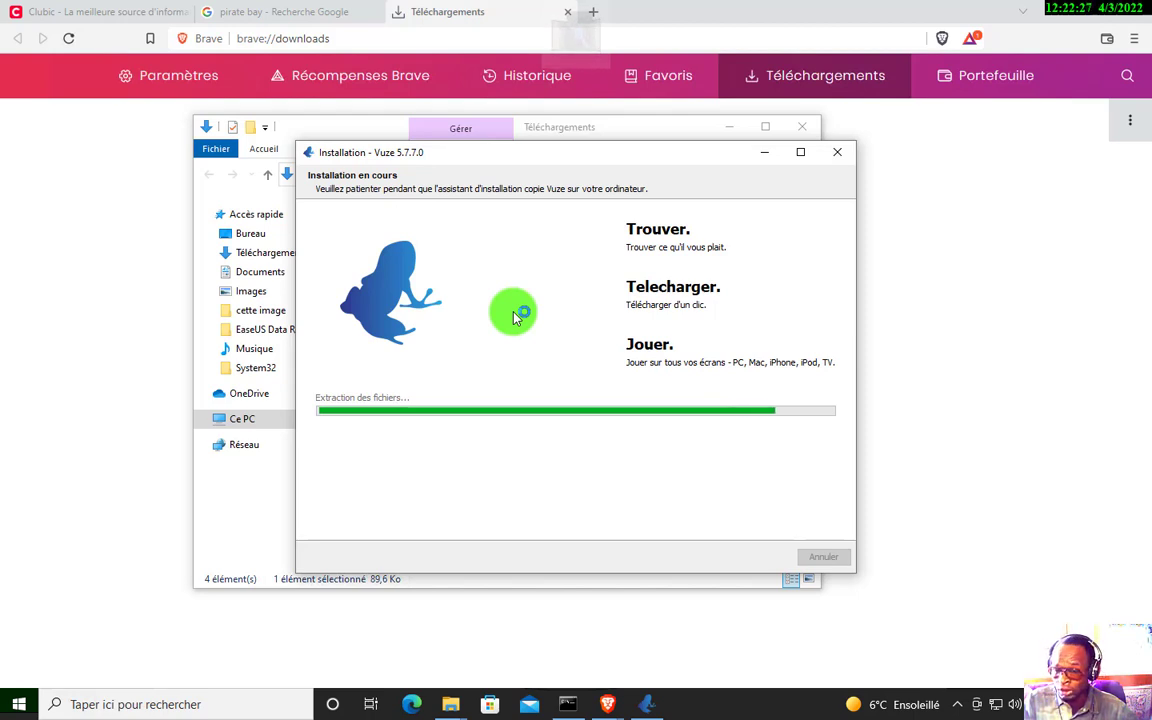
{"action": "left_click", "coordinate": [800, 155]}
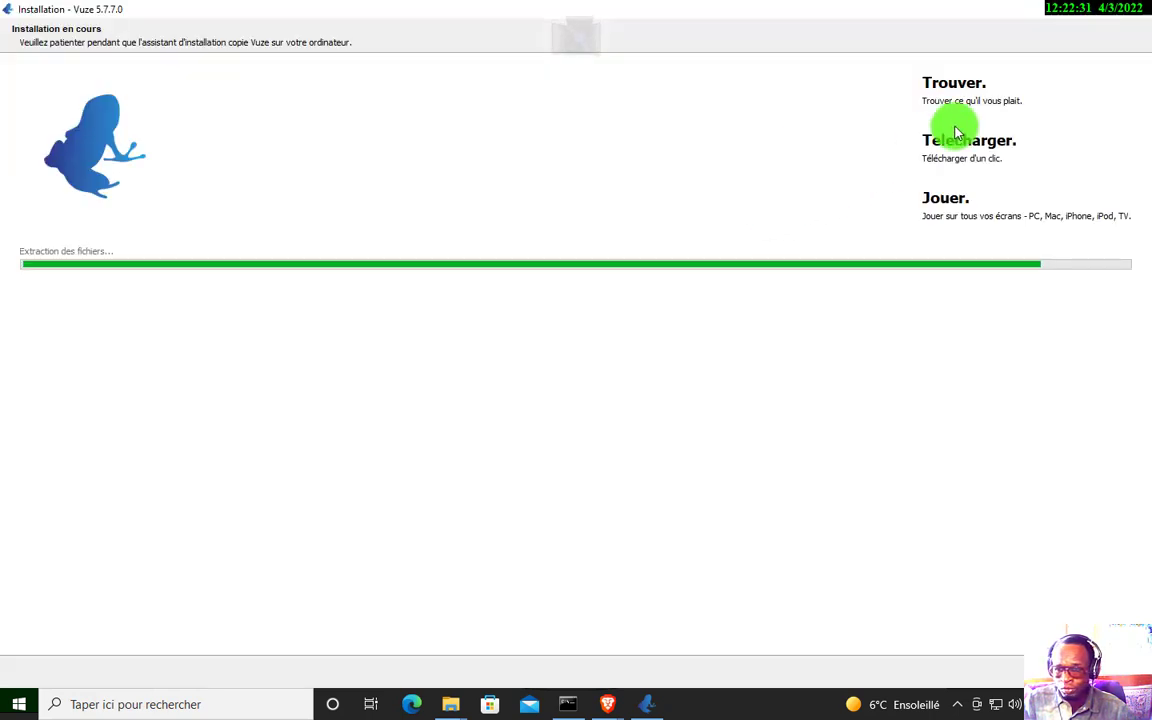
{"action": "left_click", "coordinate": [1103, 12]}
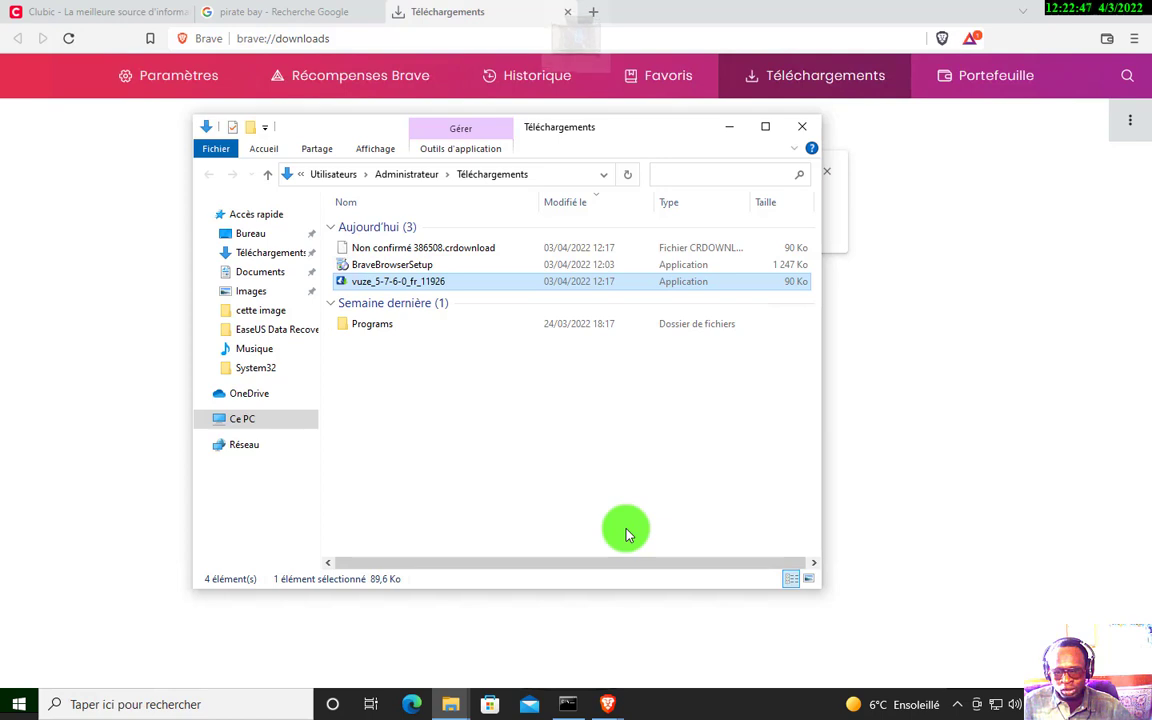
Minimize the Téléchargements folder, the browser and the Vuze window to clear the remote desktop
{"action": "left_click", "coordinate": [726, 126]}
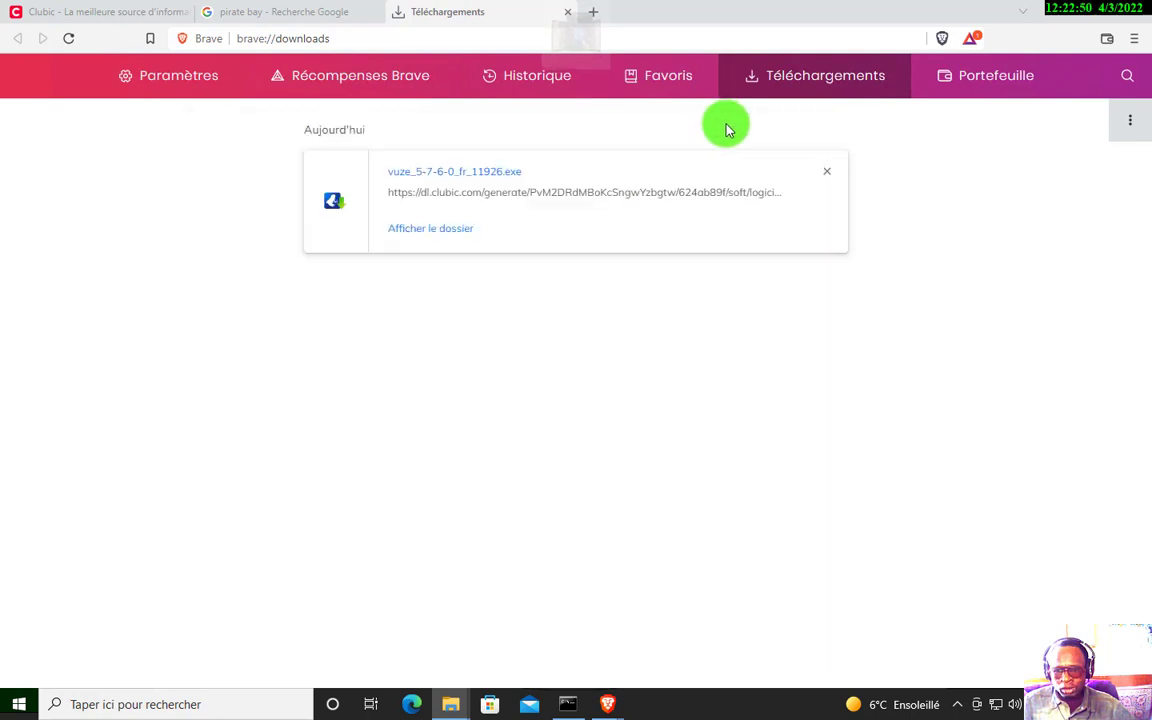
{"action": "left_click", "coordinate": [1054, 8]}
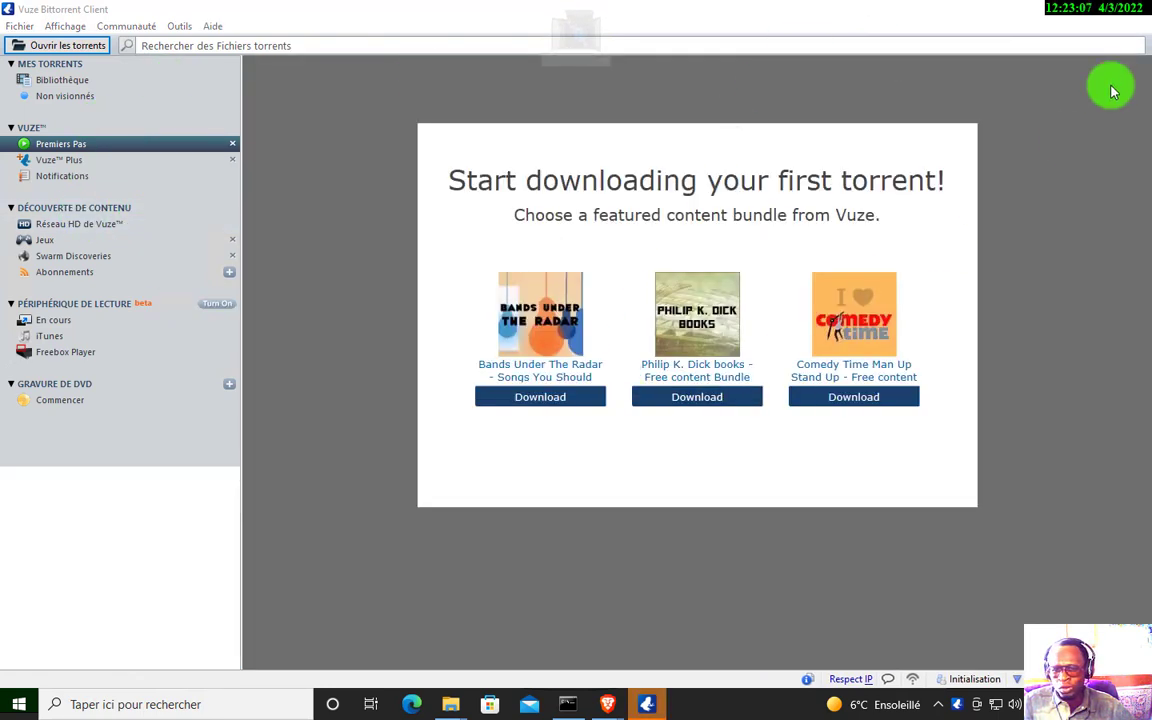
{"action": "left_click", "coordinate": [1058, 12]}
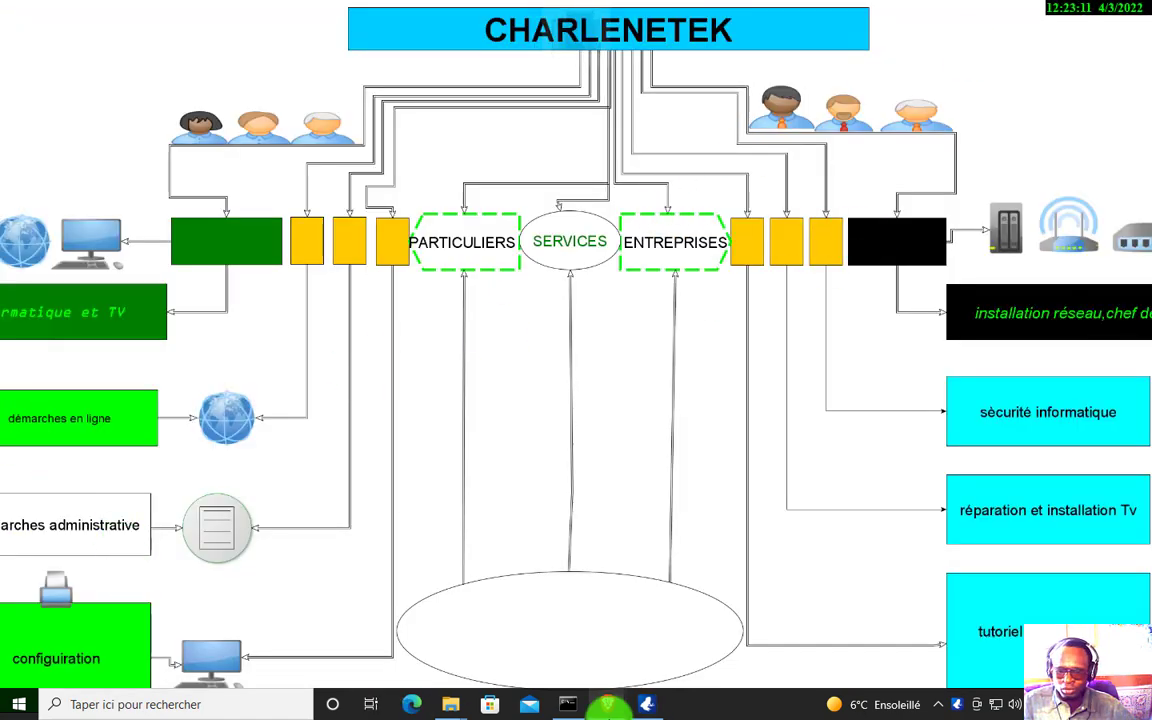
Bring up the command prompt with the netstat -an output, highlight port 445 and review the listening ports
{"action": "mouse_move", "coordinate": [568, 704]}
{"action": "left_click", "coordinate": [560, 625]}
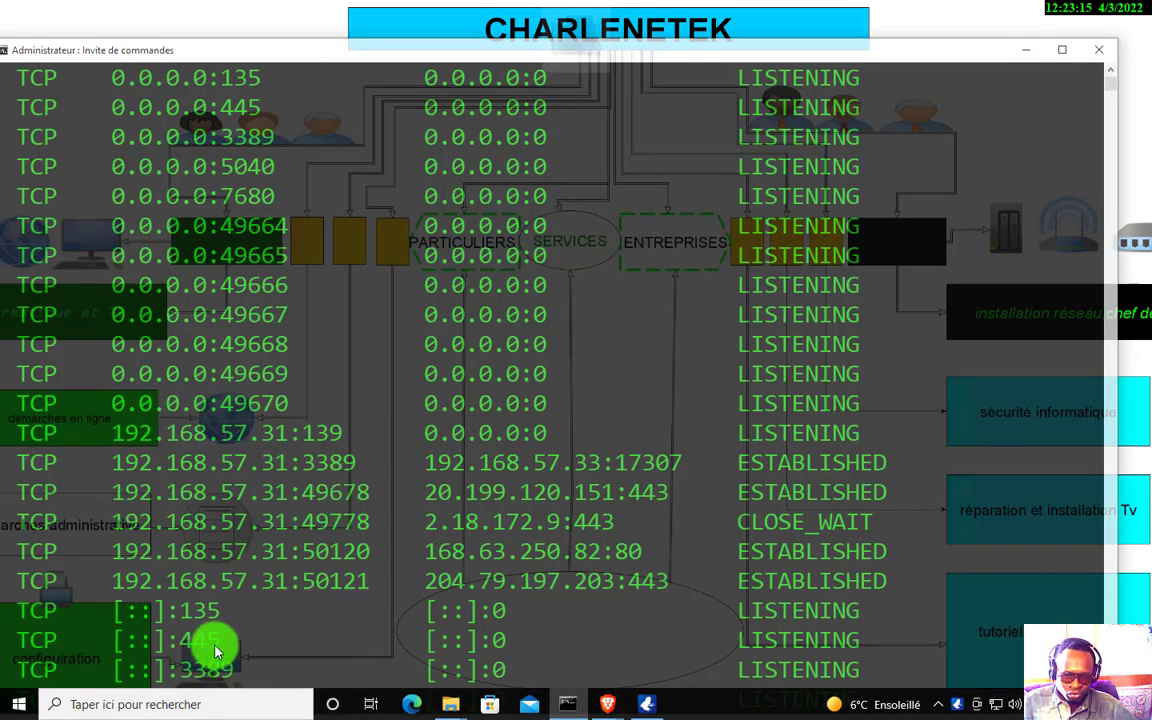
{"action": "left_click_drag", "start_coordinate": [211, 643], "coordinate": [185, 645]}
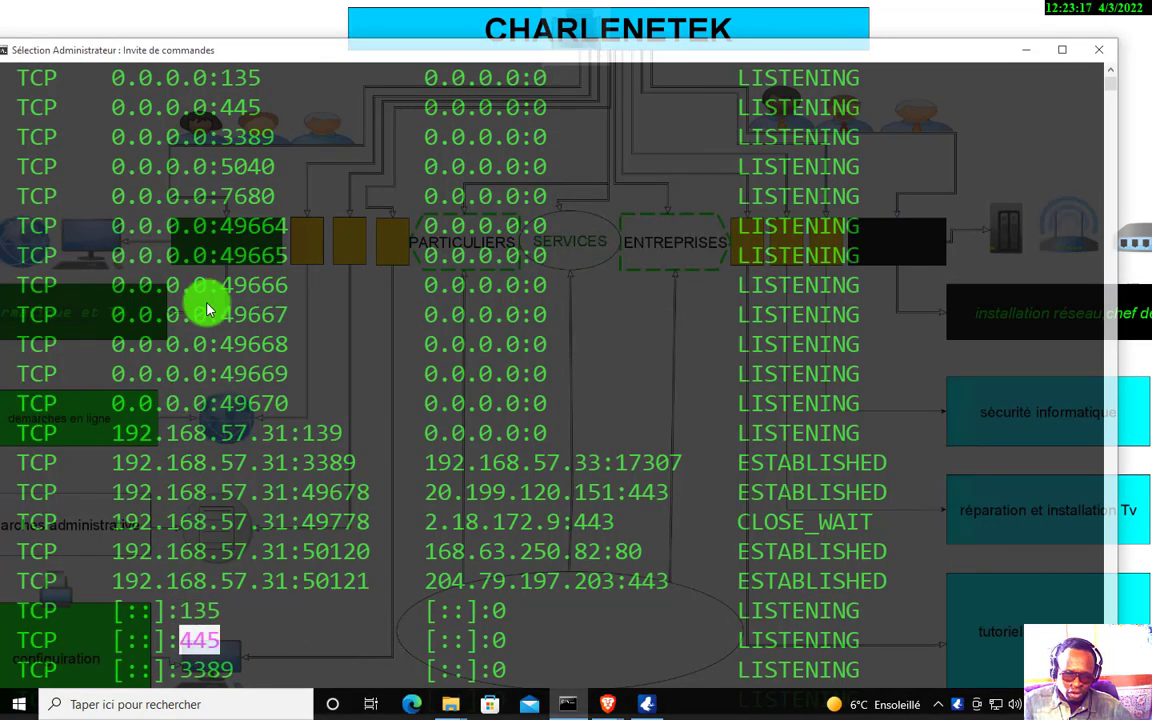
{"action": "scroll", "coordinate": [205, 303], "scroll_direction": "up", "scroll_amount": 2}
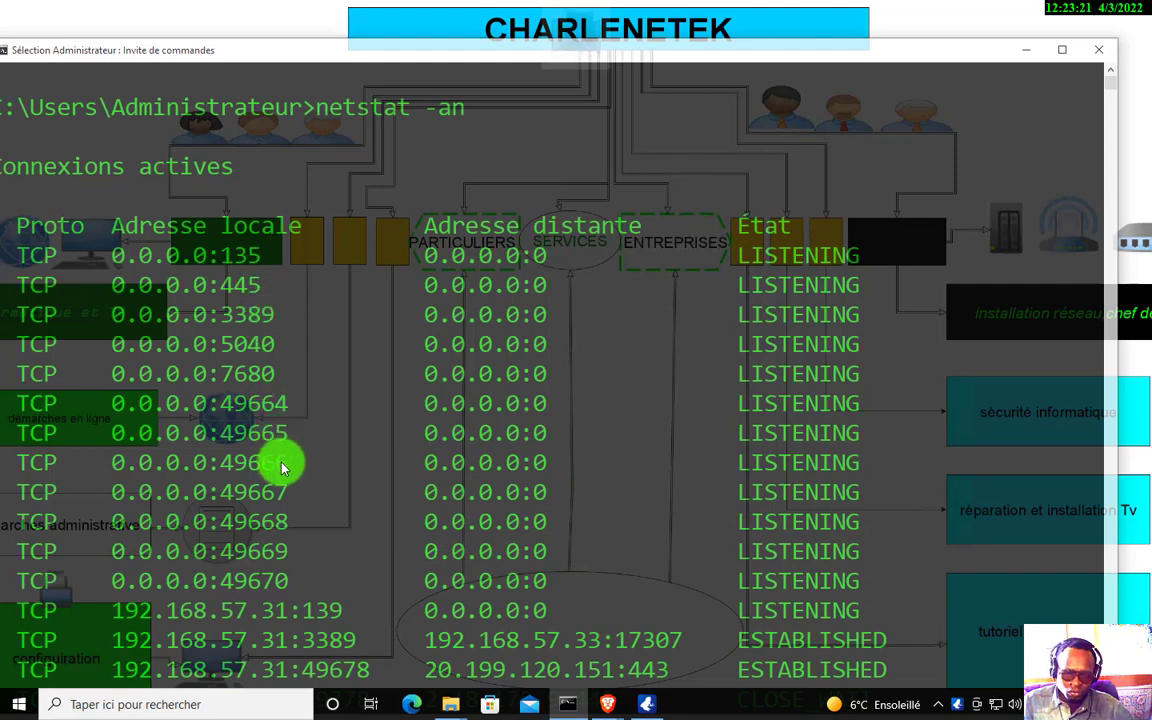
Examine the local addresses, ports and connection states of the TCP and UDP entries in the netstat -an output
{"action": "scroll", "coordinate": [283, 463], "scroll_direction": "down", "scroll_amount": 1}
{"action": "scroll", "coordinate": [288, 510], "scroll_direction": "down", "scroll_amount": 2}
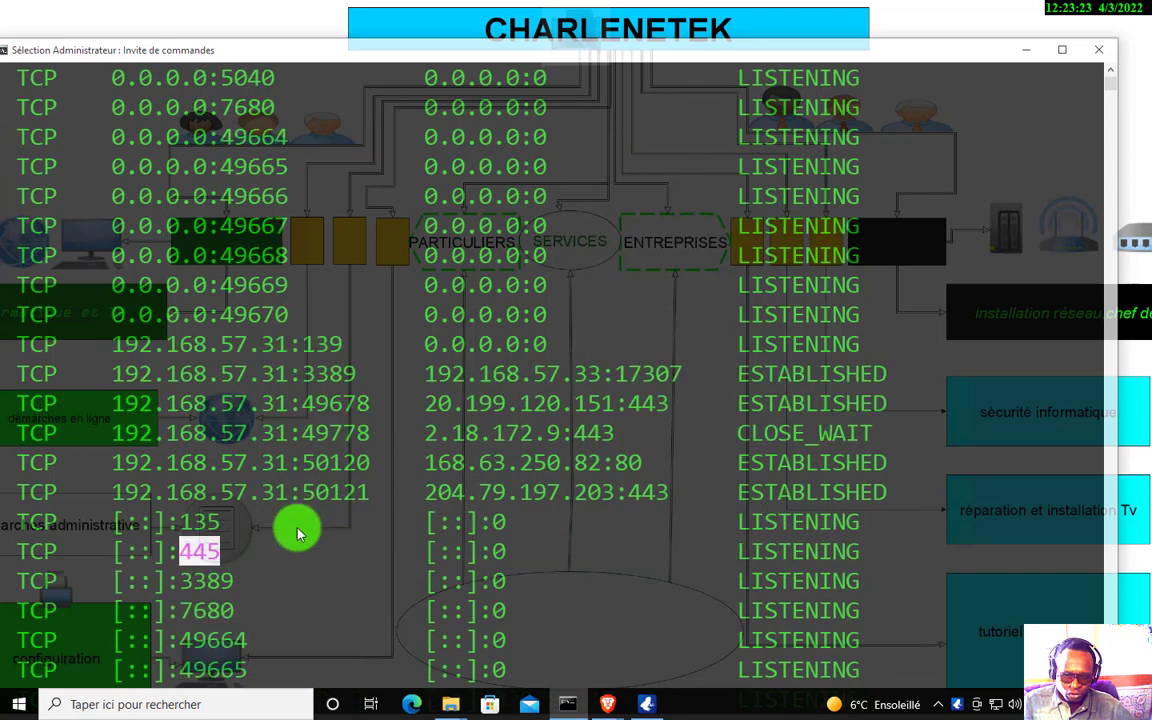
{"action": "scroll", "coordinate": [297, 536], "scroll_direction": "down", "scroll_amount": 3}
{"action": "scroll", "coordinate": [295, 560], "scroll_direction": "down", "scroll_amount": 1}
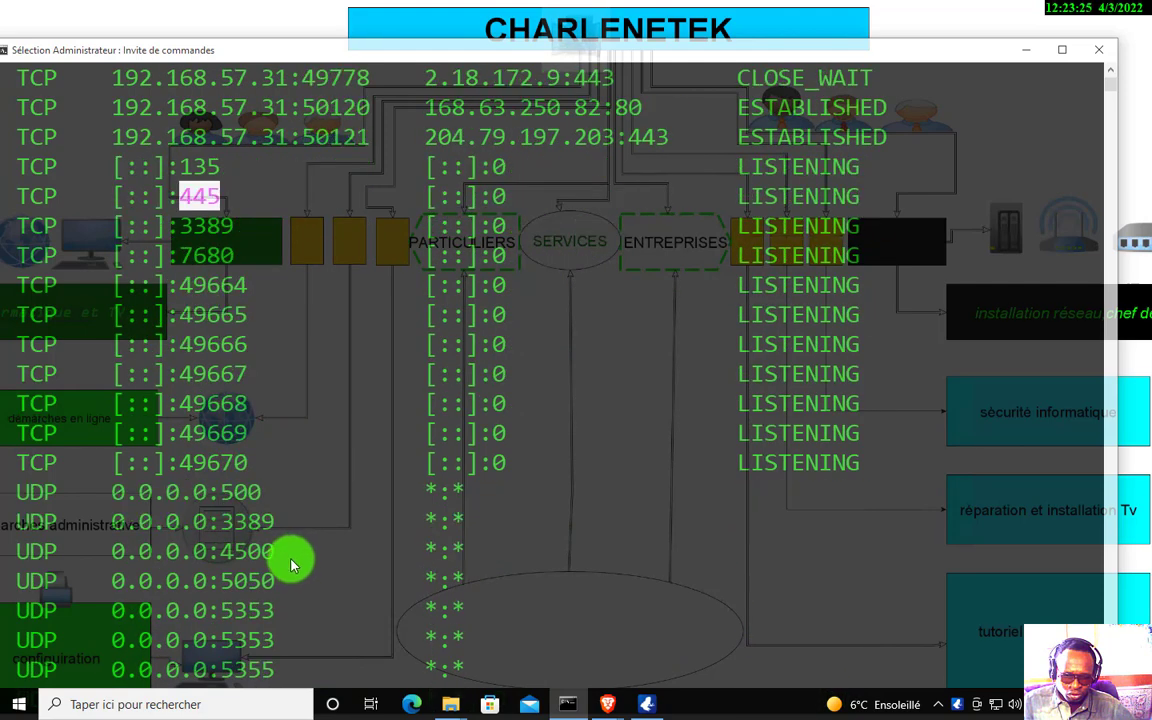
{"action": "scroll", "coordinate": [291, 565], "scroll_direction": "down", "scroll_amount": 4}
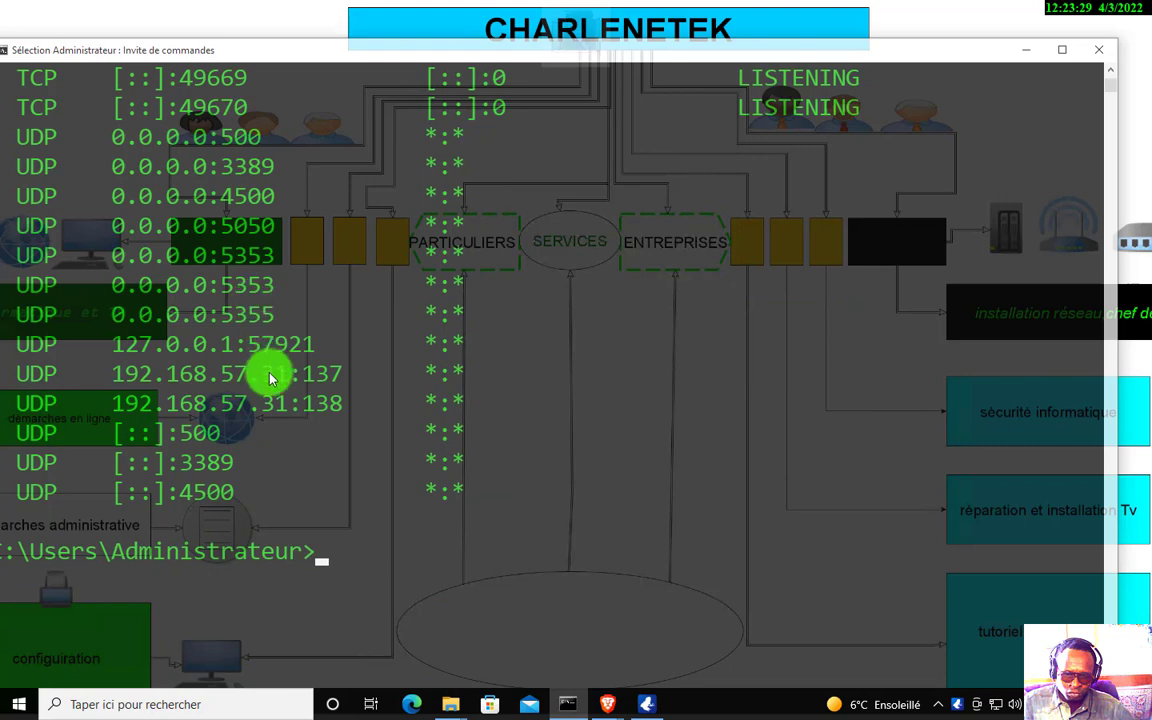
{"action": "scroll", "coordinate": [270, 383], "scroll_direction": "up", "scroll_amount": 1}
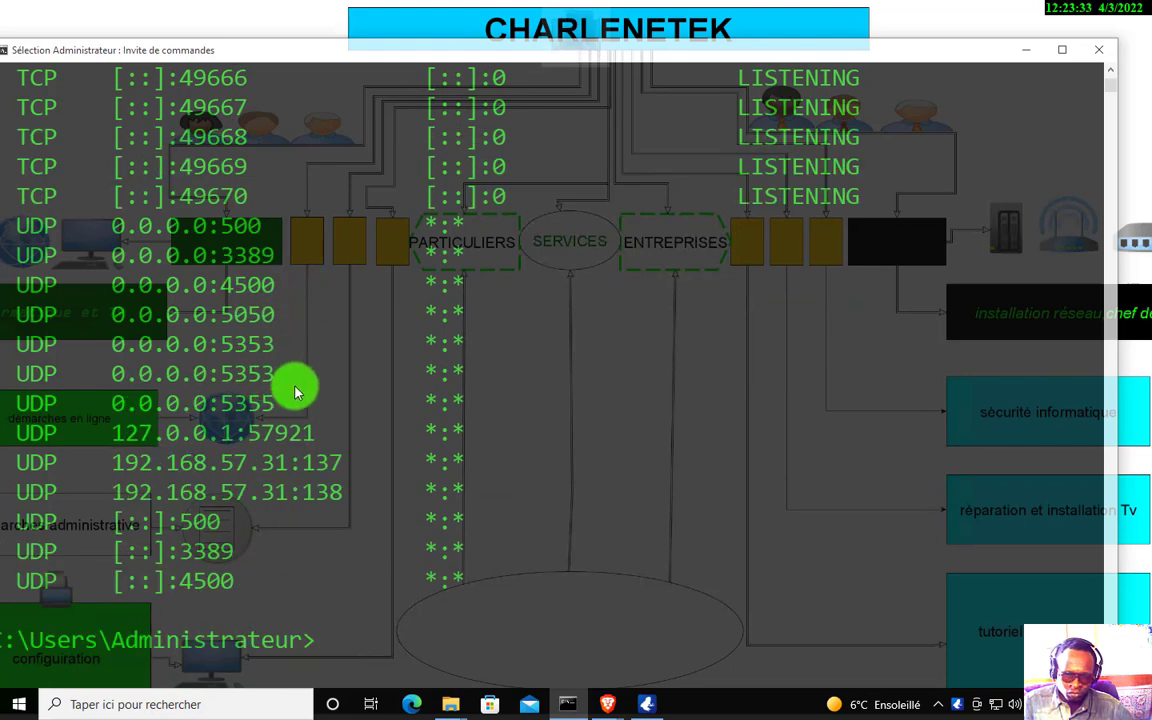
{"action": "scroll", "coordinate": [295, 393], "scroll_direction": "up", "scroll_amount": 2}
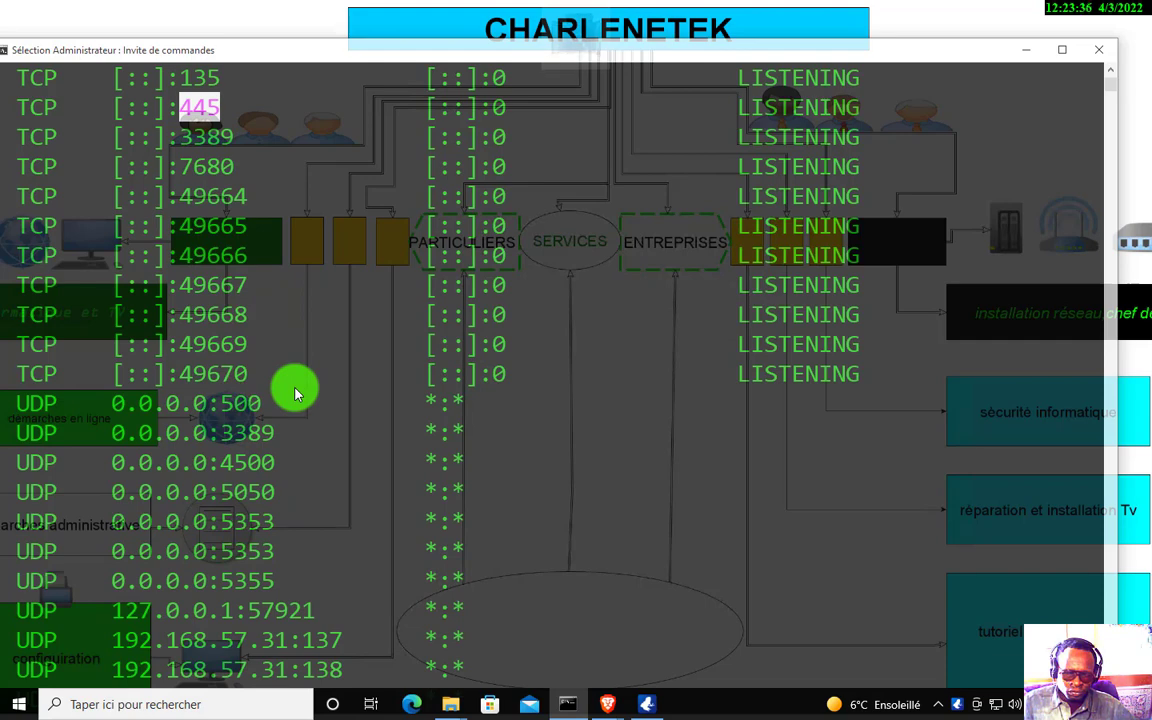
{"action": "scroll", "coordinate": [295, 393], "scroll_direction": "up", "scroll_amount": 1}
{"action": "scroll", "coordinate": [295, 393], "scroll_direction": "up", "scroll_amount": 1}
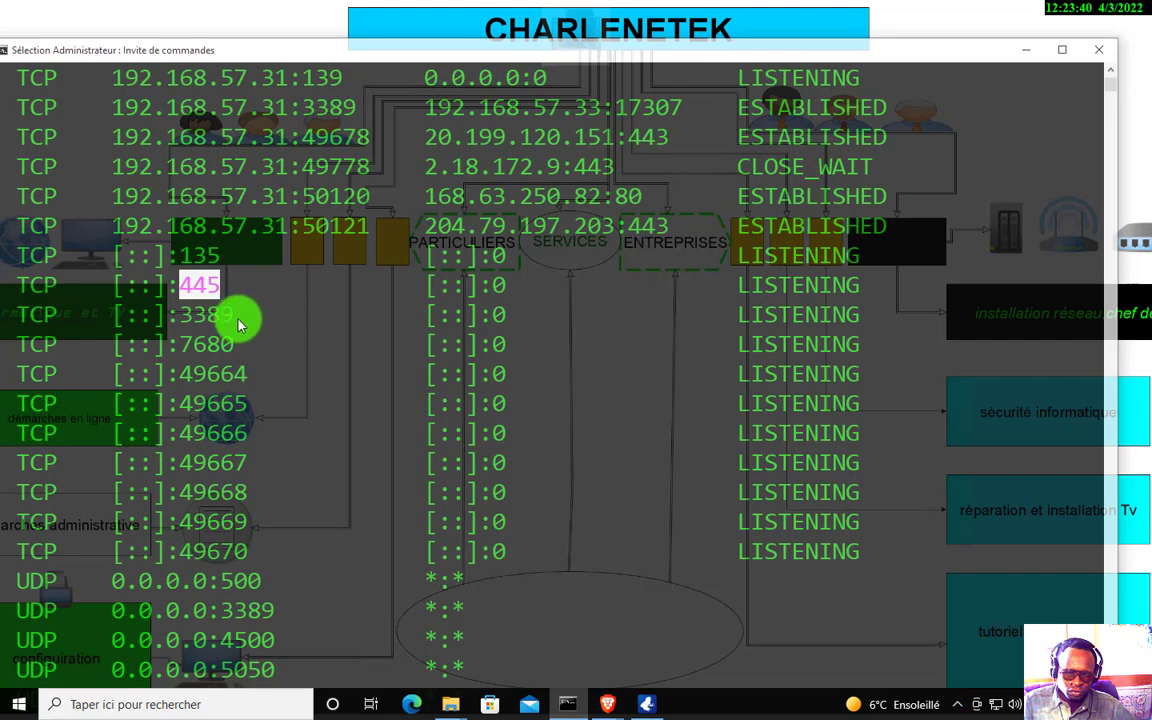
{"action": "scroll", "coordinate": [240, 321], "scroll_direction": "up", "scroll_amount": 1}
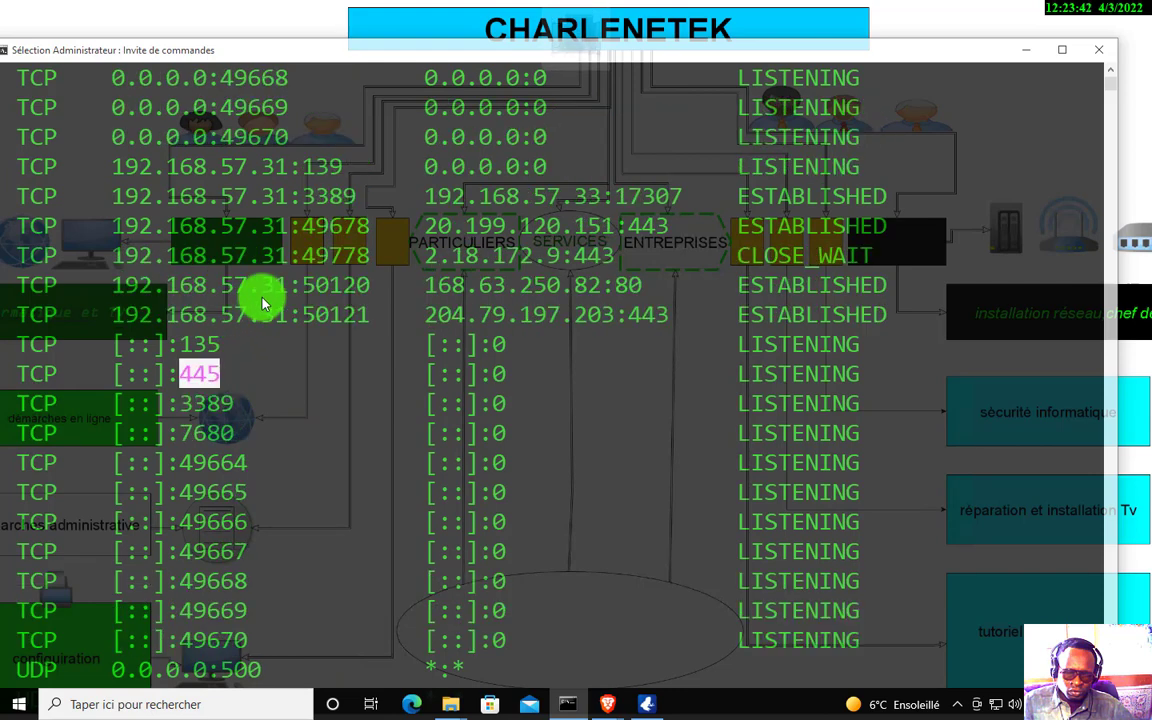
{"action": "left_click_drag", "start_coordinate": [300, 162], "coordinate": [350, 170]}
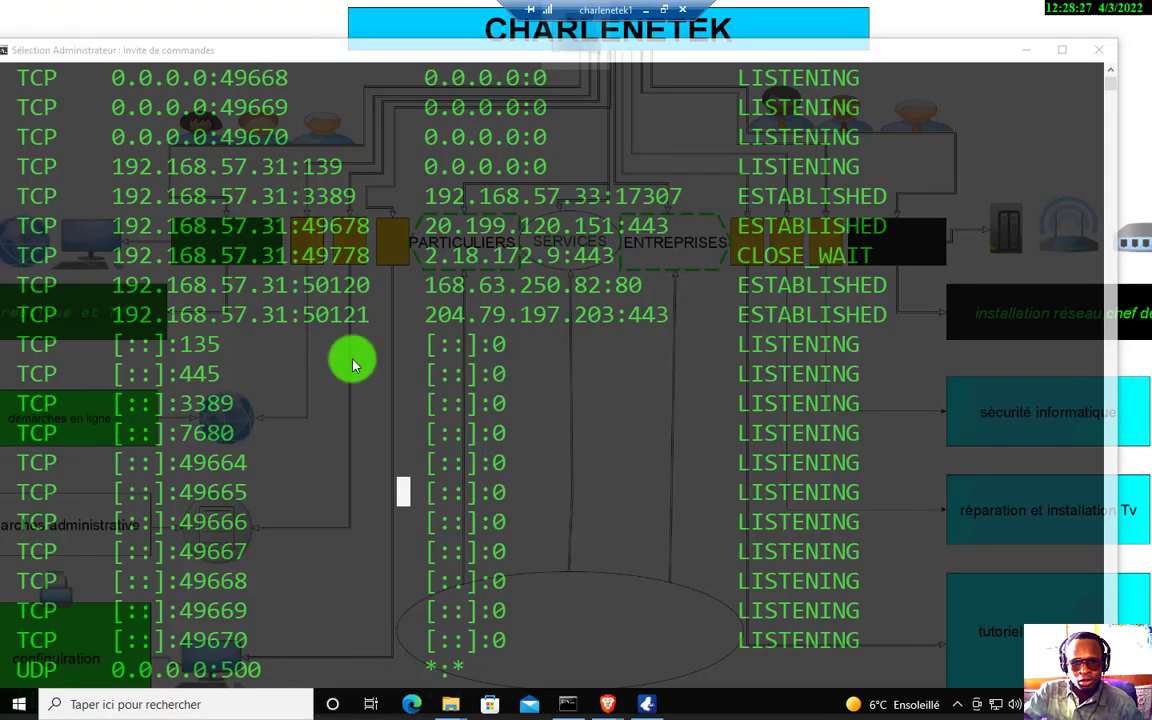
{"action": "scroll", "coordinate": [572, 528], "scroll_direction": "up", "scroll_amount": 5}
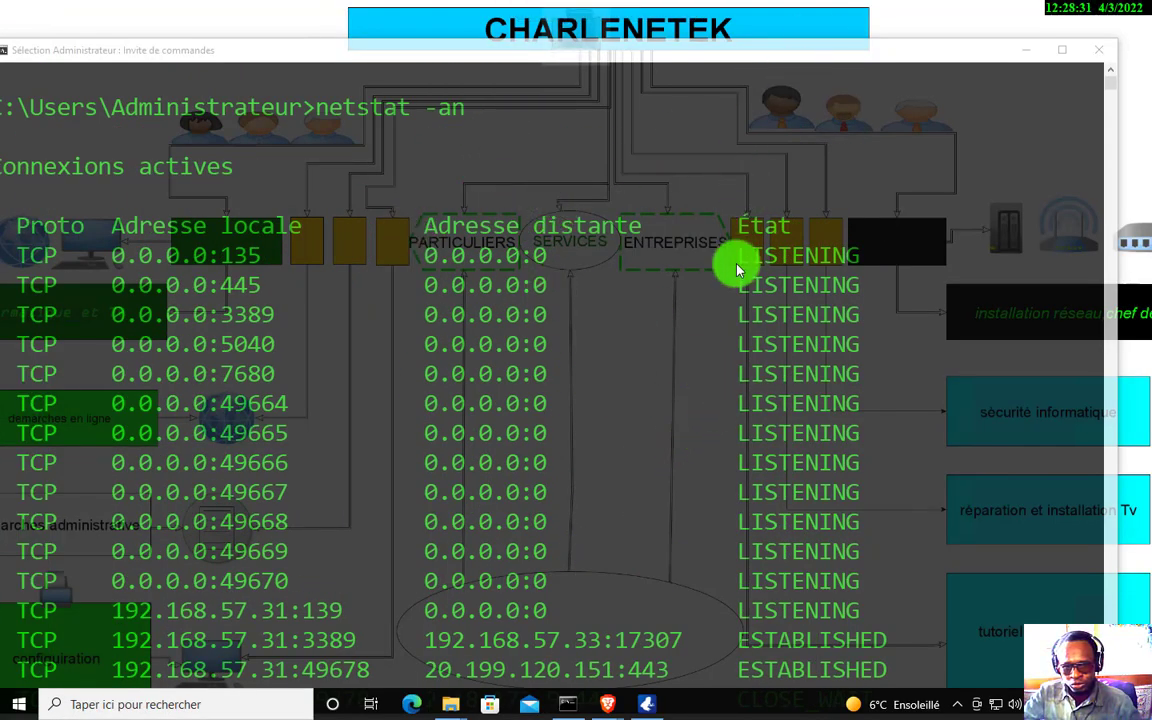
{"action": "scroll", "coordinate": [746, 249], "scroll_direction": "down", "scroll_amount": 15}
{"action": "scroll", "coordinate": [805, 235], "scroll_direction": "up", "scroll_amount": 8}
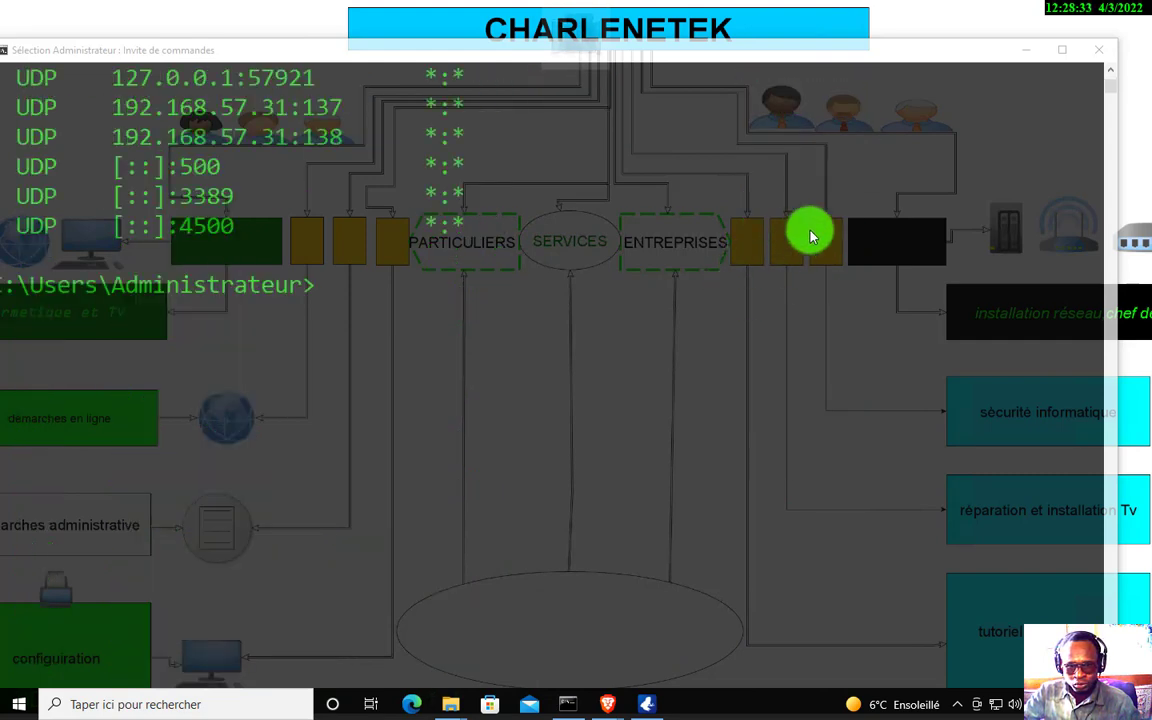
{"action": "scroll", "coordinate": [428, 376], "scroll_direction": "down", "scroll_amount": 3}
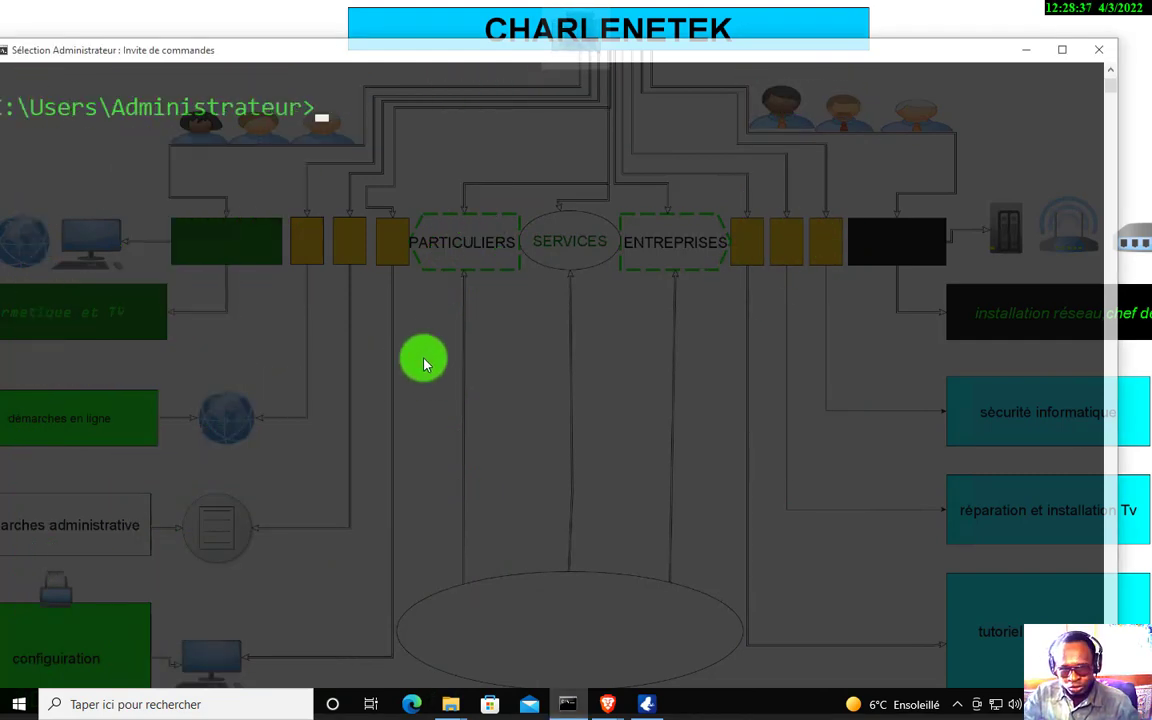
{"action": "scroll", "coordinate": [428, 360], "scroll_direction": "up", "scroll_amount": 6}
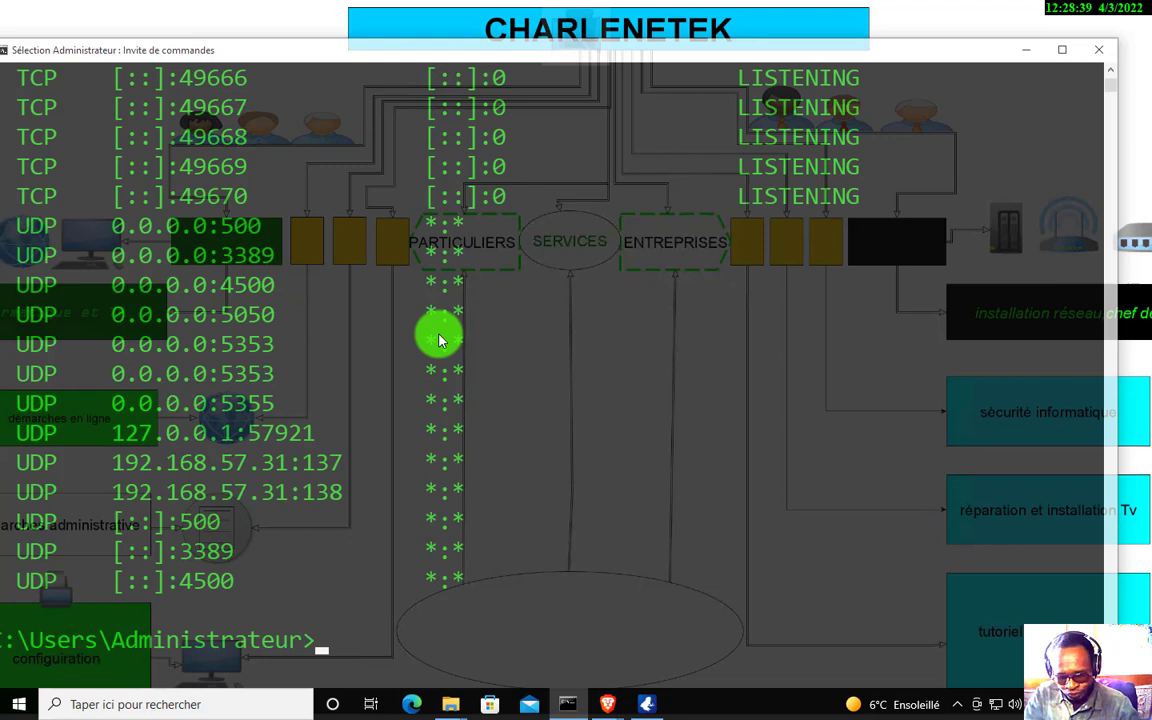
Clear the command prompt with cls and close it with exit
{"action": "type", "text": "cls"}
{"action": "key", "text": "Return"}
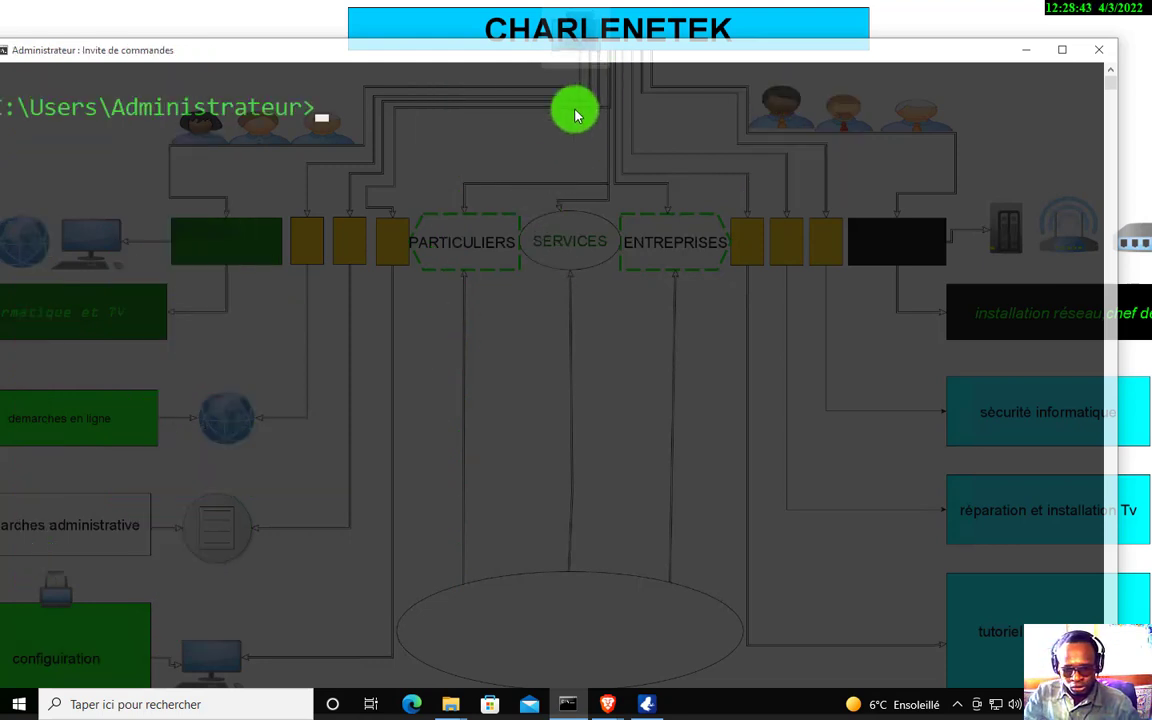
{"action": "type", "text": "exit"}
{"action": "key", "text": "Return"}
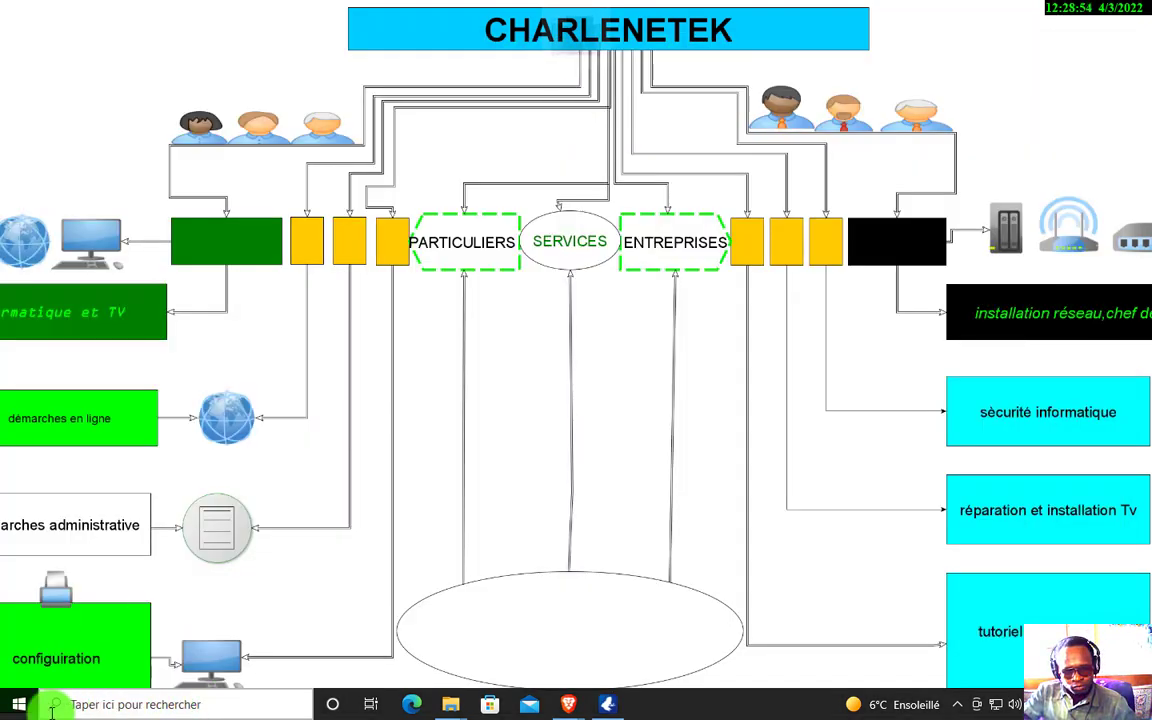
Search Windows for the firewall, open Pare-feu Windows Defender avec fonctions avancées de sécurité, and refresh its view
{"action": "left_click", "coordinate": [22, 706]}
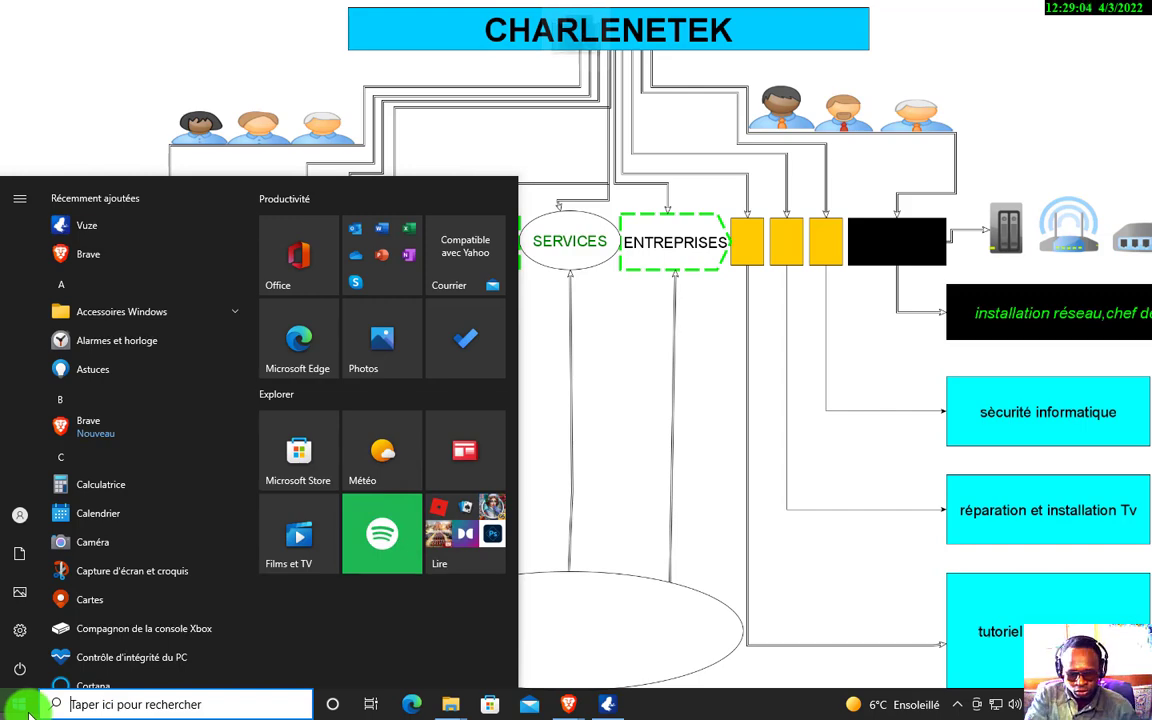
{"action": "type", "text": "fa"}
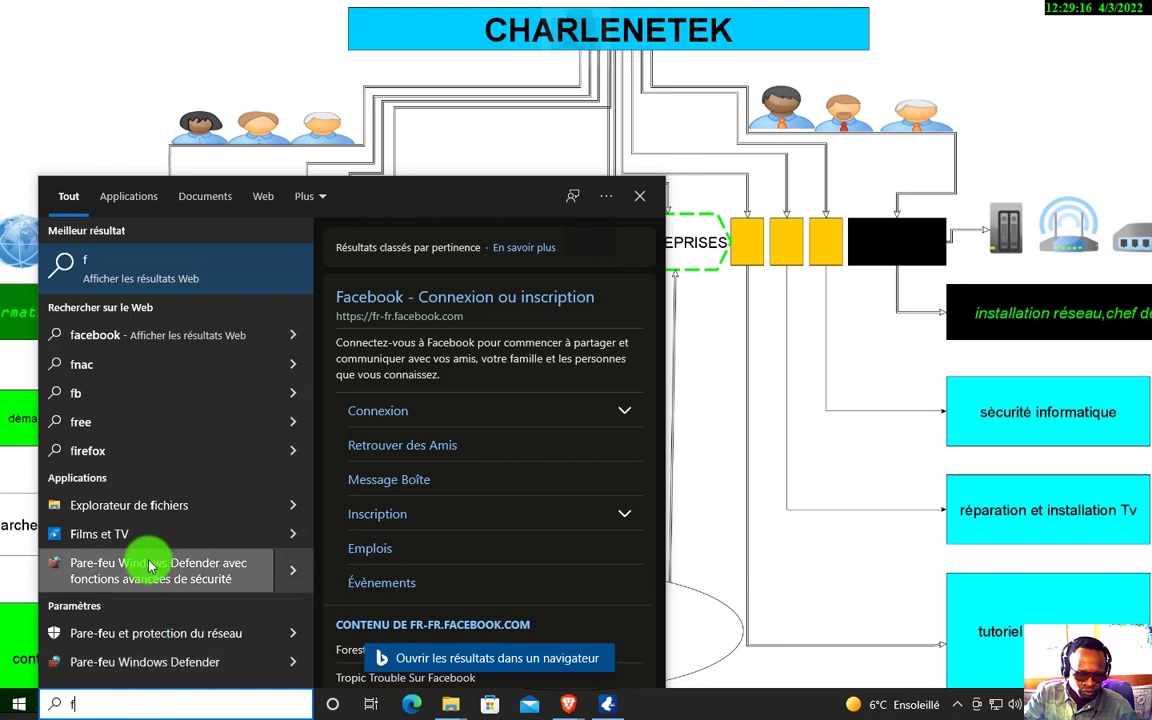
{"action": "left_click", "coordinate": [212, 581]}
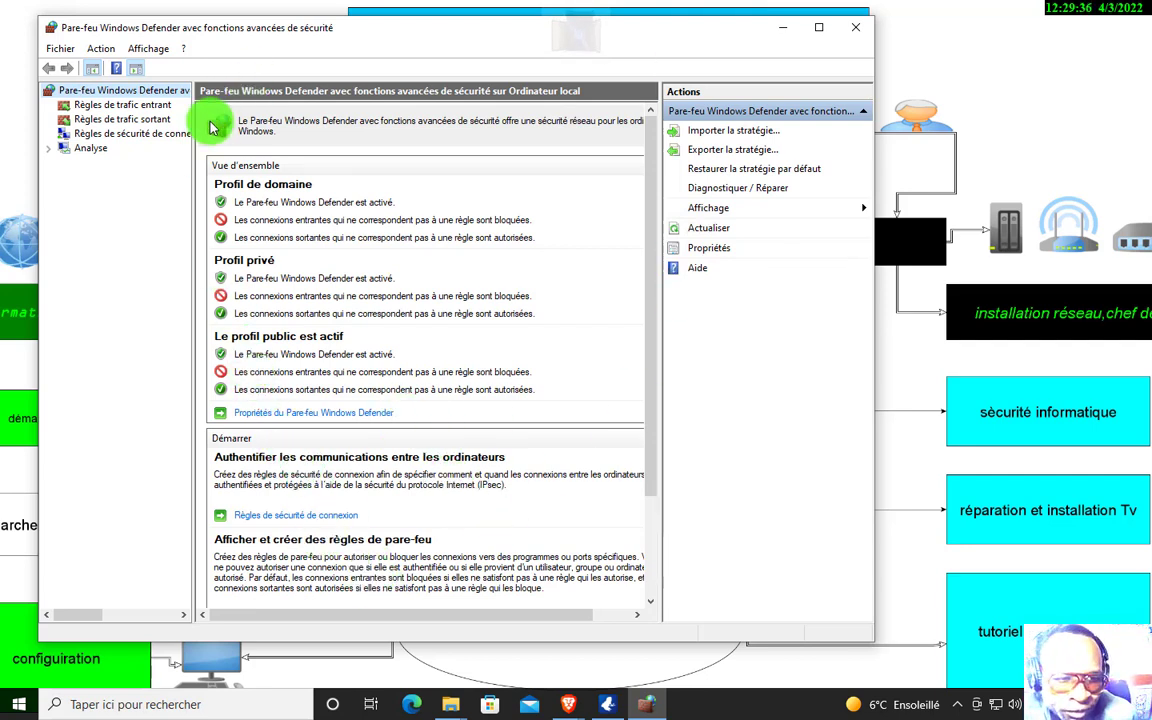
{"action": "right_click", "coordinate": [140, 106]}
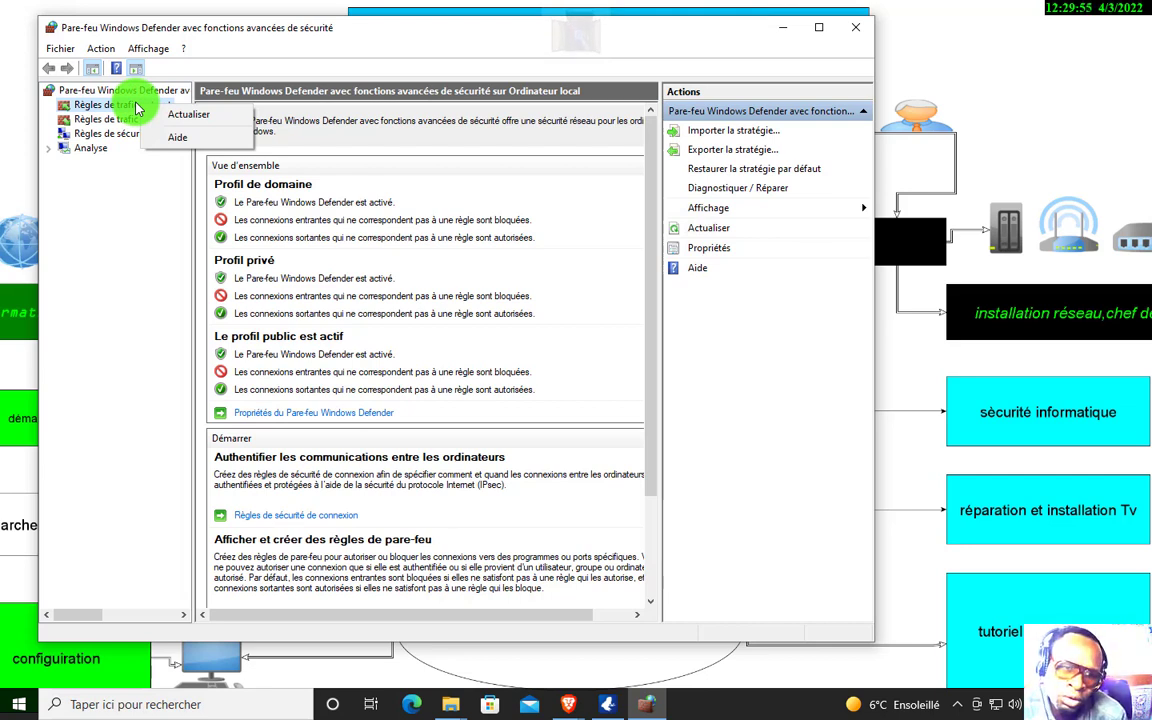
{"action": "left_click", "coordinate": [185, 114]}
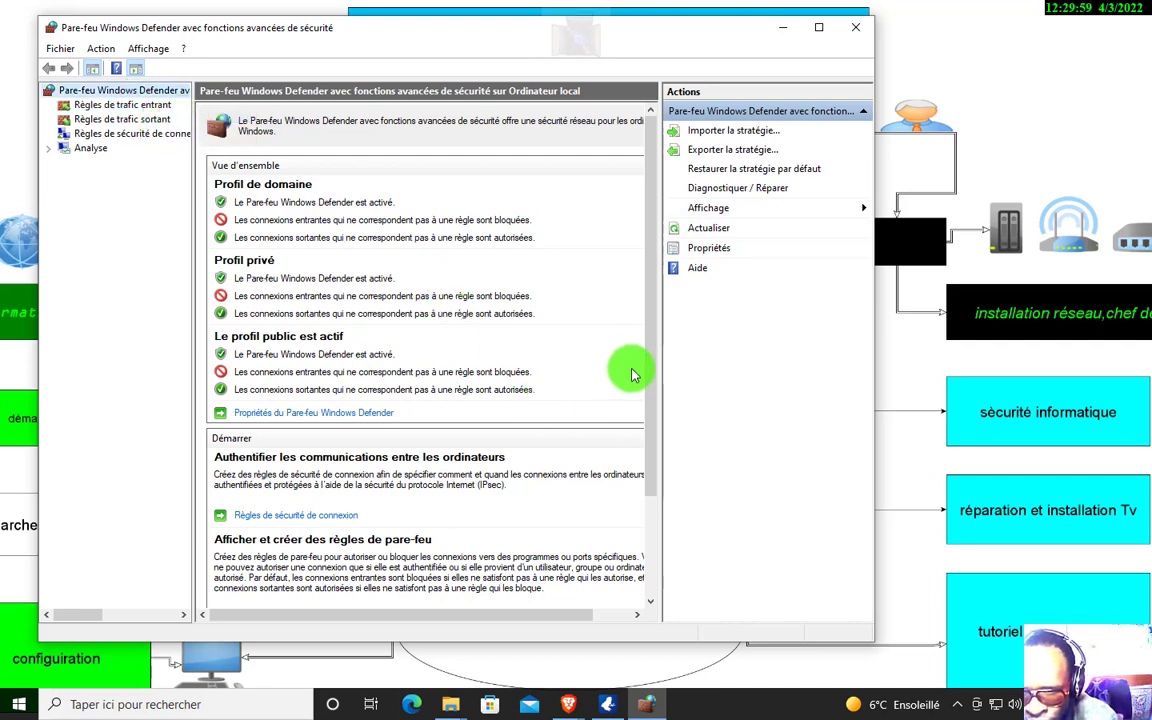
{"action": "left_click", "coordinate": [700, 232]}
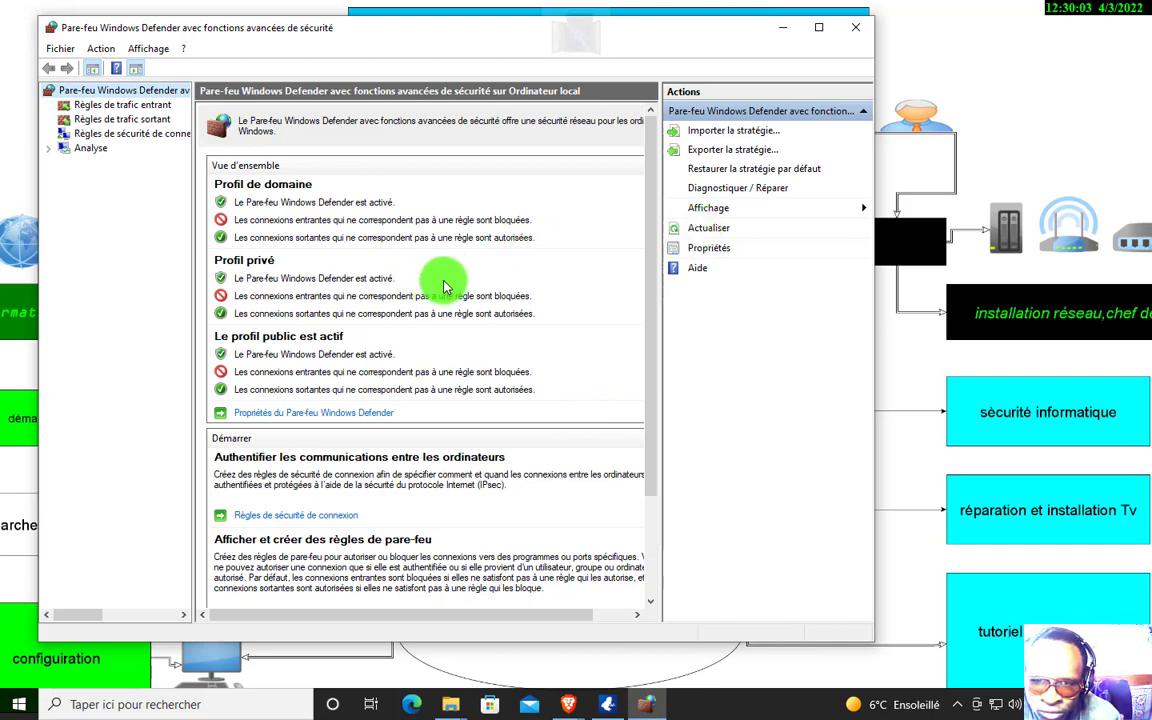
Maximize the firewall console and bring the remote desktop session back to the front
{"action": "left_click_drag", "start_coordinate": [532, 34], "coordinate": [597, 47]}
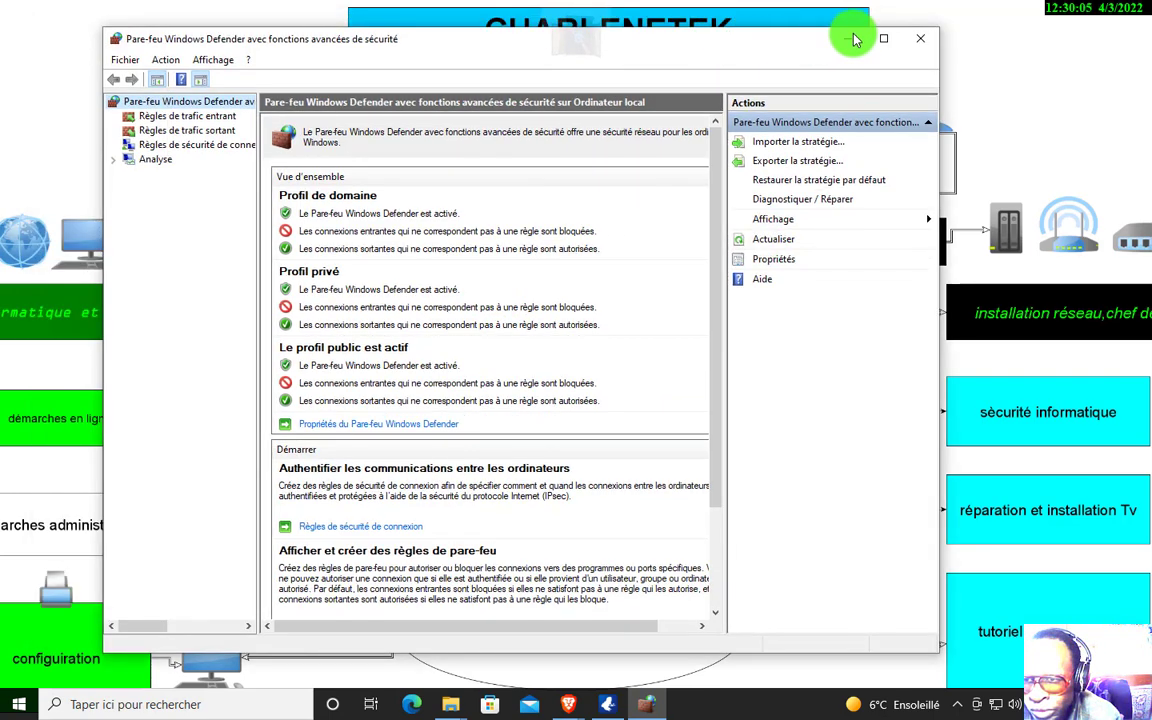
{"action": "left_click", "coordinate": [890, 35]}
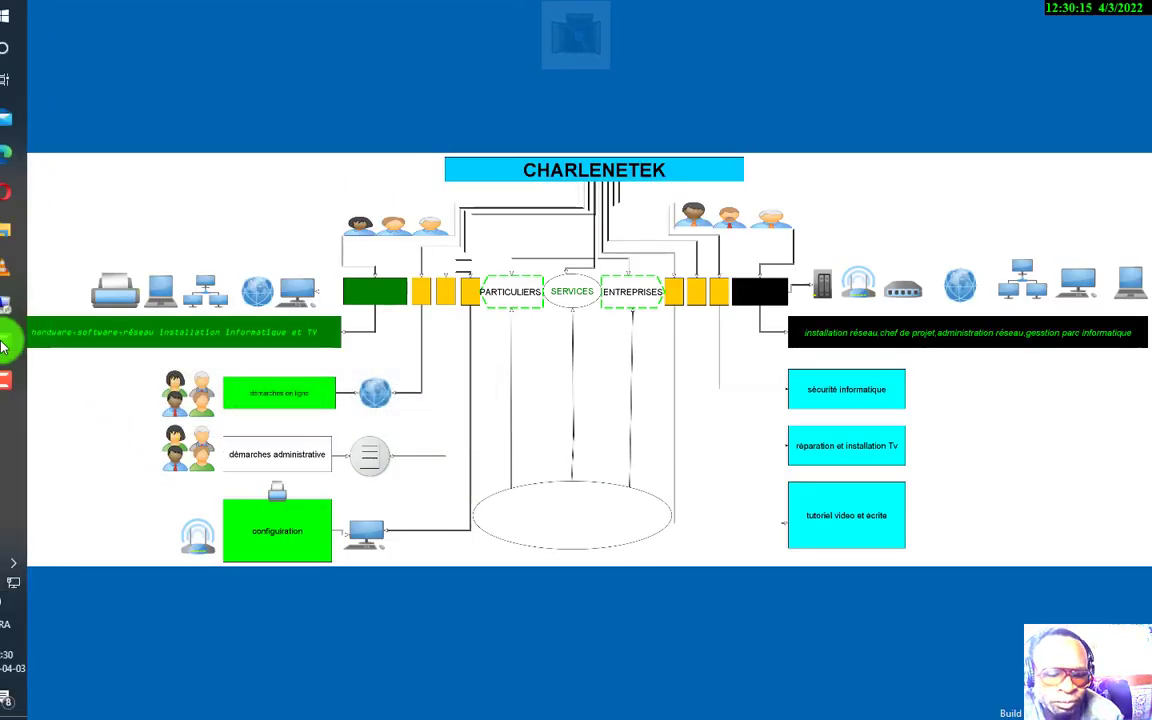
{"action": "left_click", "coordinate": [25, 303]}
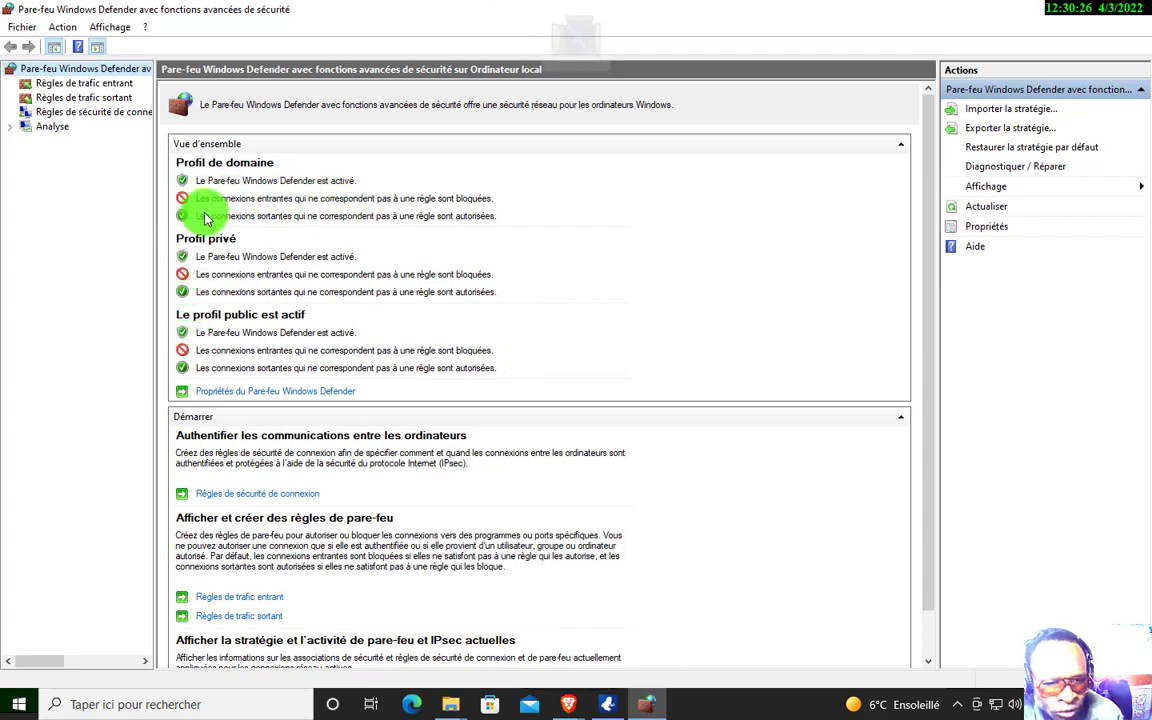
Display the firewall's inbound rules (Règles de trafic entrant) and look through the existing rules
{"action": "left_click", "coordinate": [80, 85]}
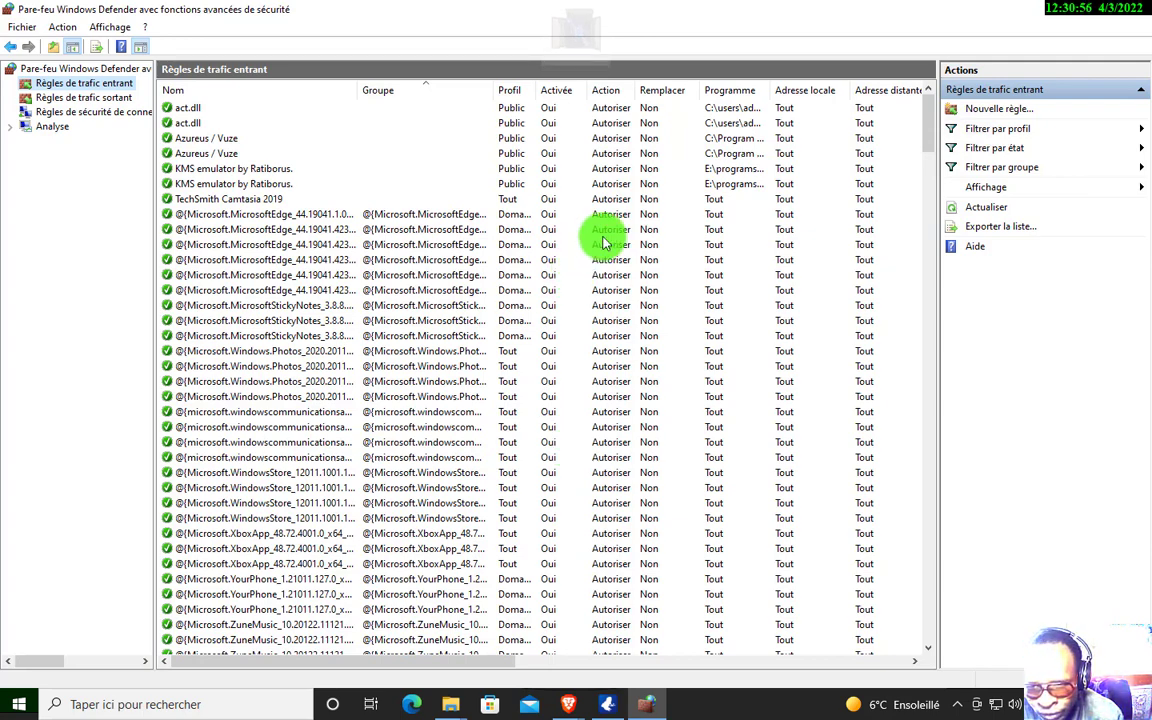
{"action": "scroll", "coordinate": [598, 245], "scroll_direction": "down", "scroll_amount": 9}
{"action": "scroll", "coordinate": [608, 258], "scroll_direction": "down", "scroll_amount": 10}
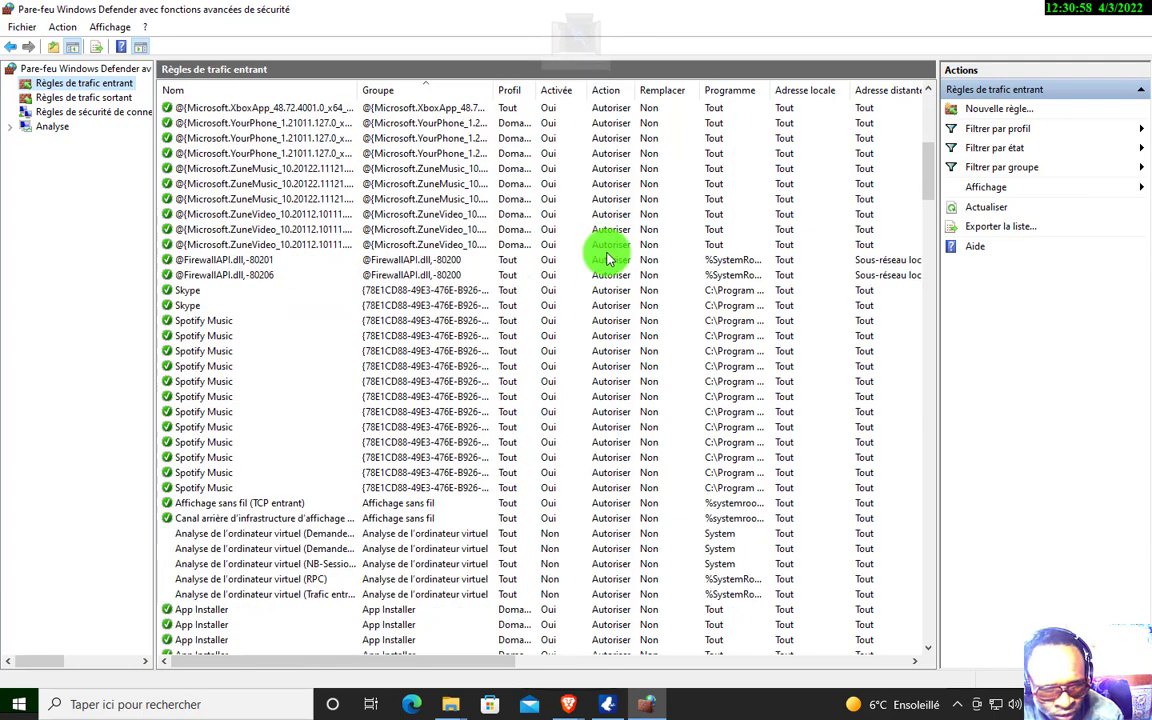
{"action": "scroll", "coordinate": [478, 335], "scroll_direction": "down", "scroll_amount": 10}
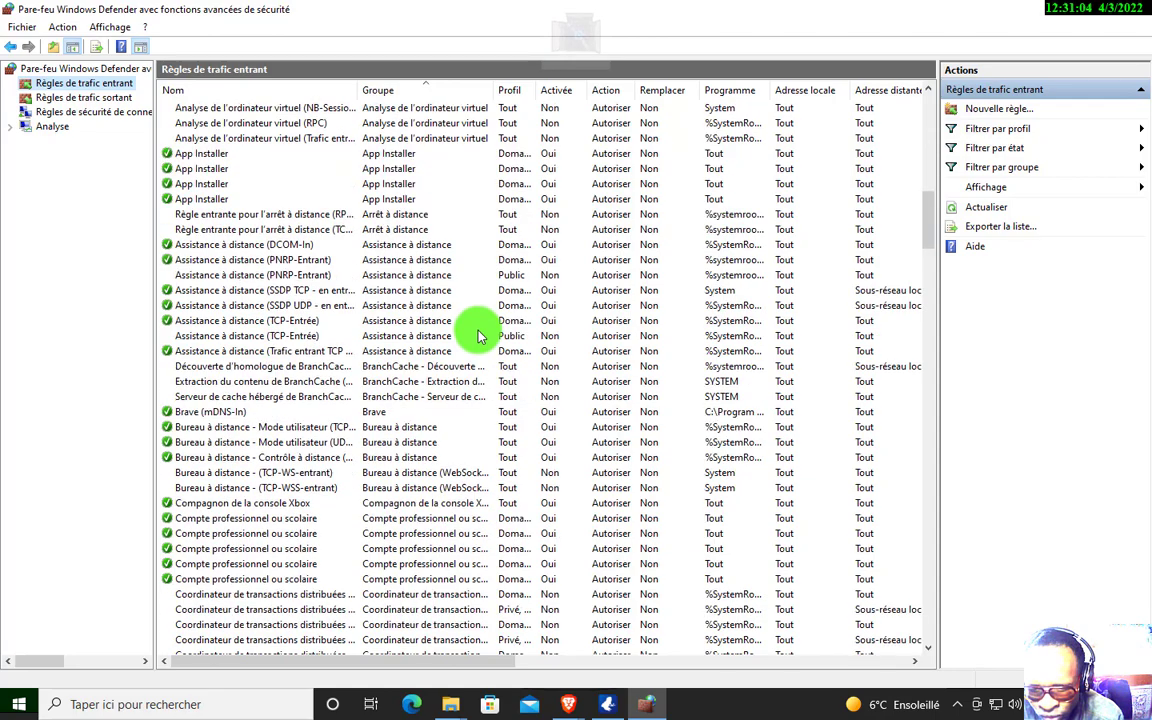
{"action": "scroll", "coordinate": [490, 335], "scroll_direction": "up", "scroll_amount": 6}
{"action": "scroll", "coordinate": [500, 325], "scroll_direction": "up", "scroll_amount": 20}
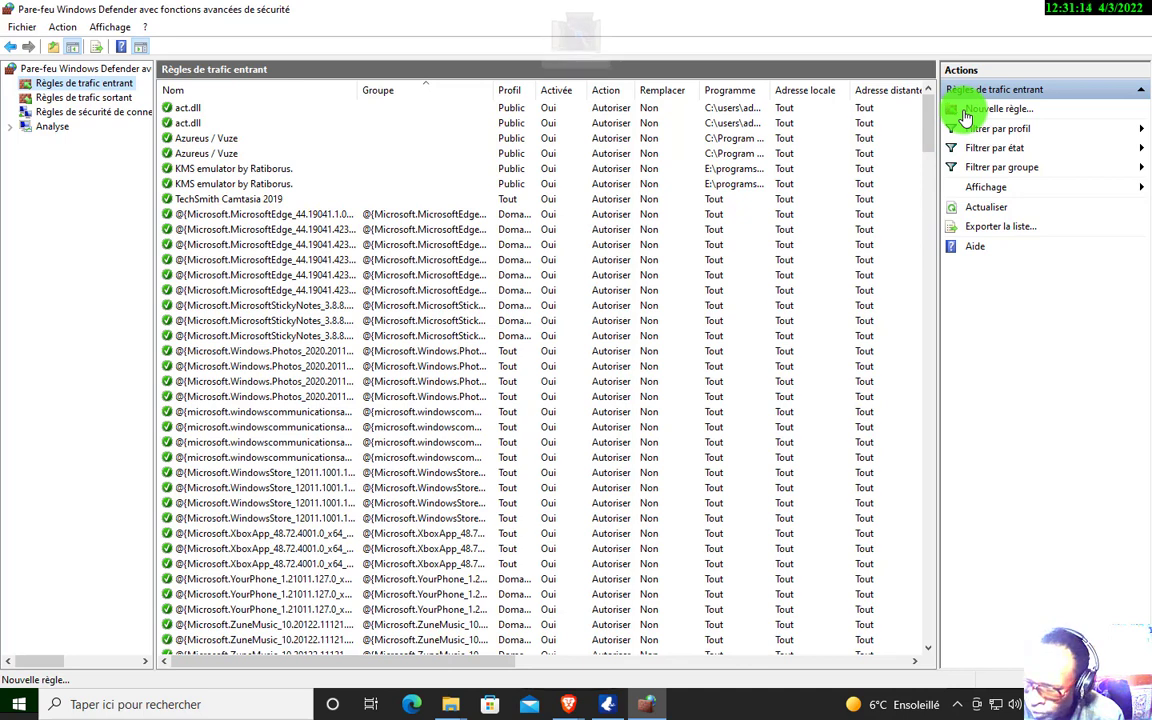
Start a new inbound traffic rule, choose Port as its type, and continue to the protocol and ports settings
{"action": "left_click", "coordinate": [965, 117]}
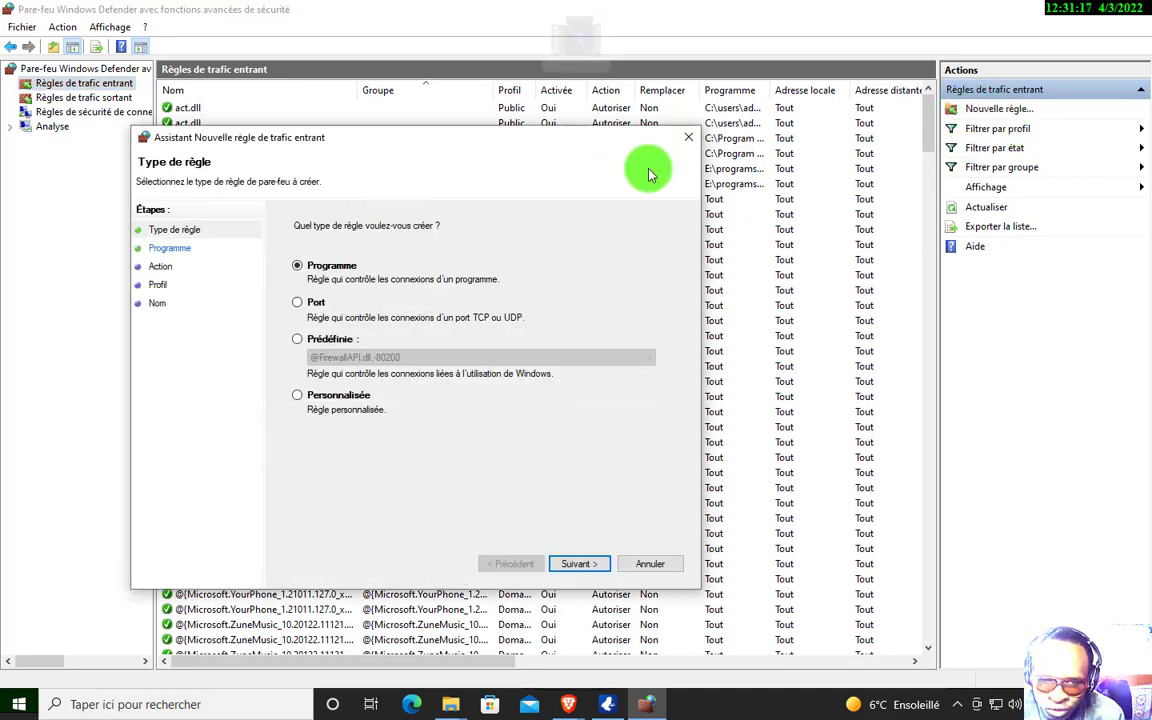
{"action": "left_click_drag", "start_coordinate": [408, 145], "coordinate": [558, 147]}
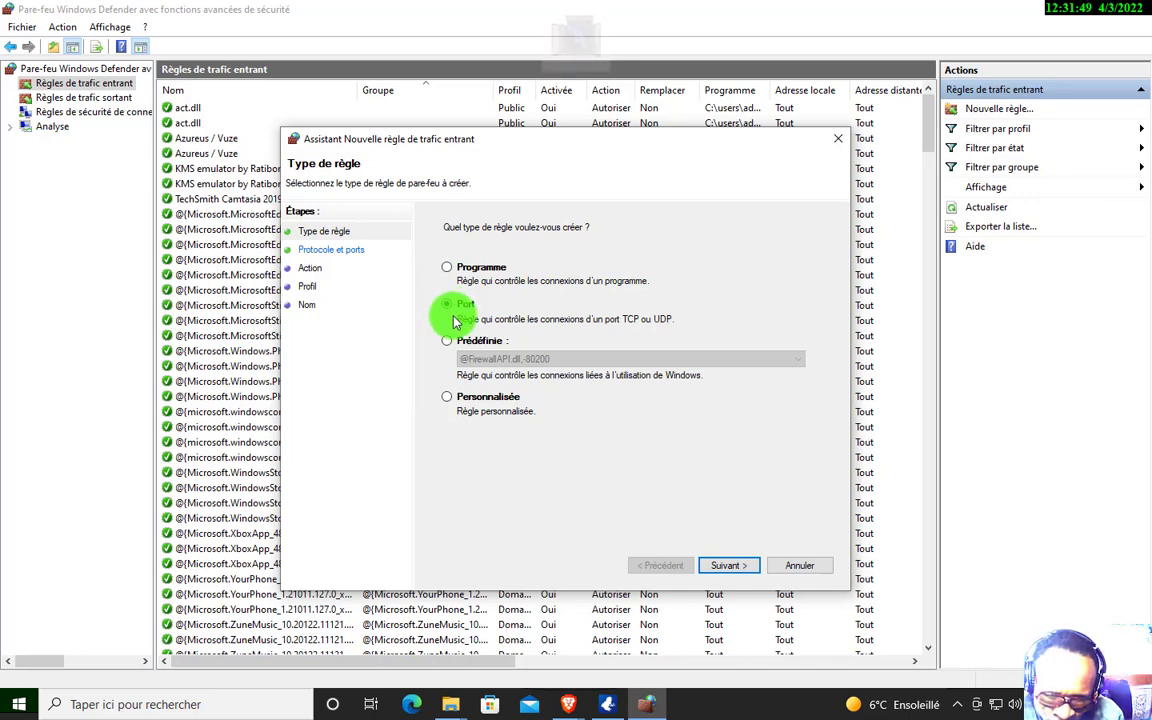
{"action": "left_click", "coordinate": [728, 566]}
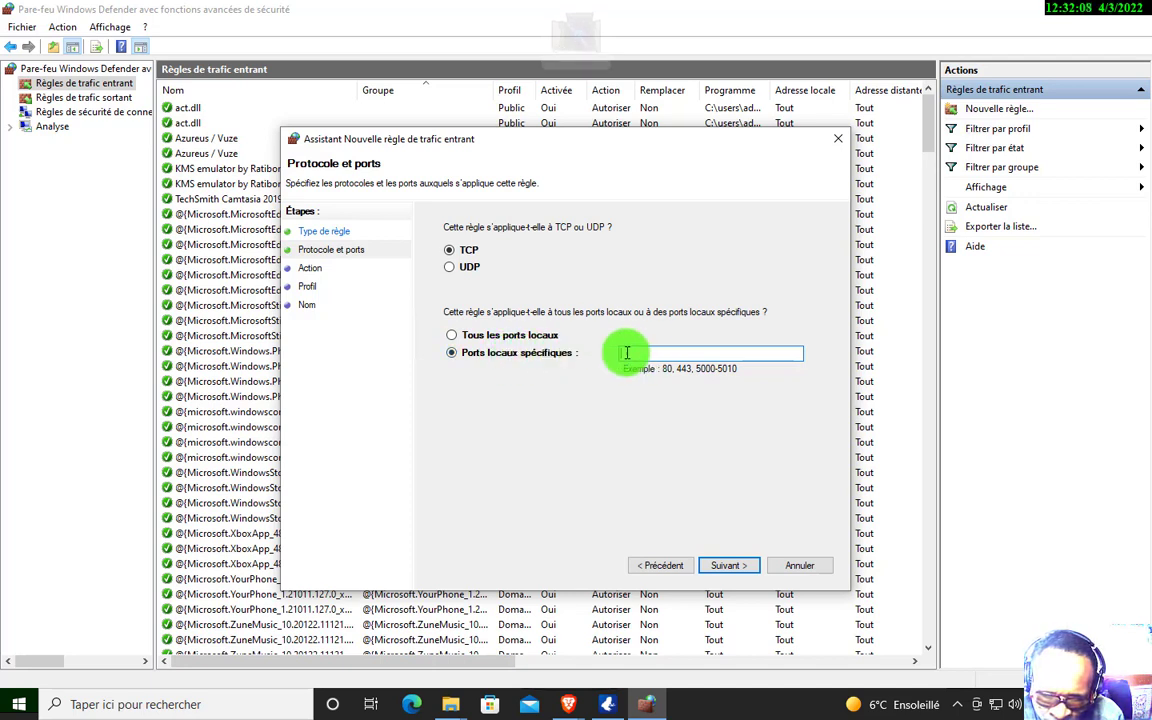
Apply the rule to the specific local TCP port 445 and choose Bloquer la connexion as its action
{"action": "left_click", "coordinate": [458, 337]}
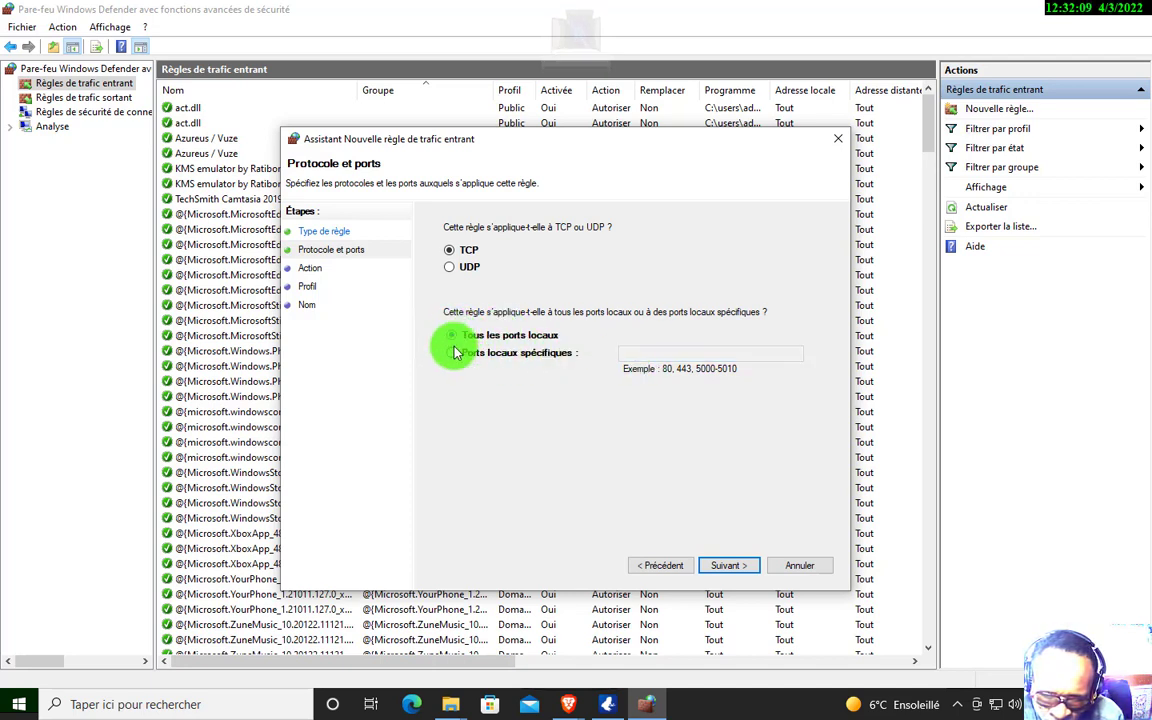
{"action": "left_click", "coordinate": [455, 357]}
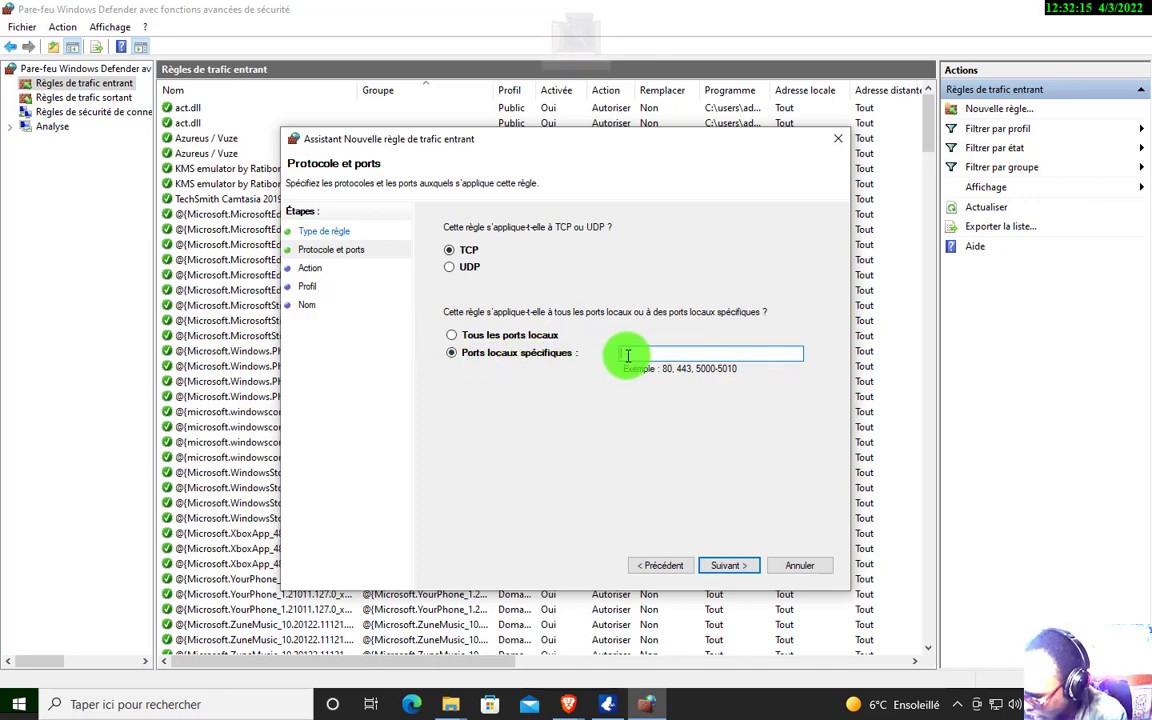
{"action": "type", "text": "445"}
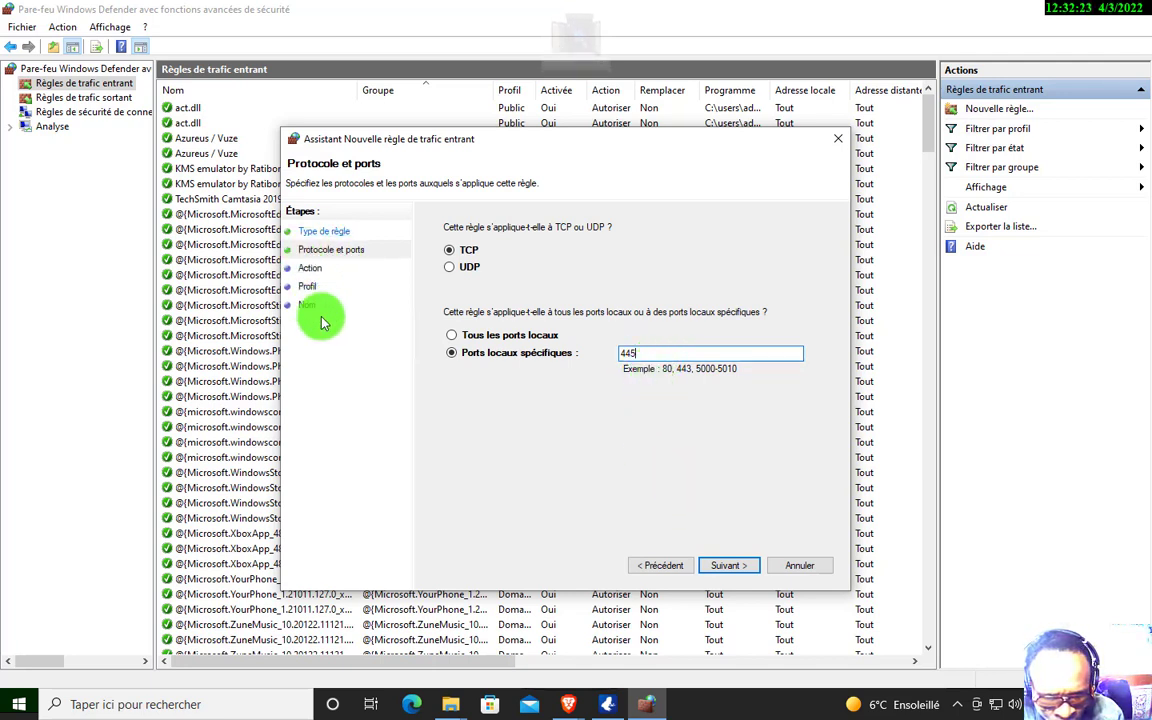
{"action": "left_click", "coordinate": [727, 566]}
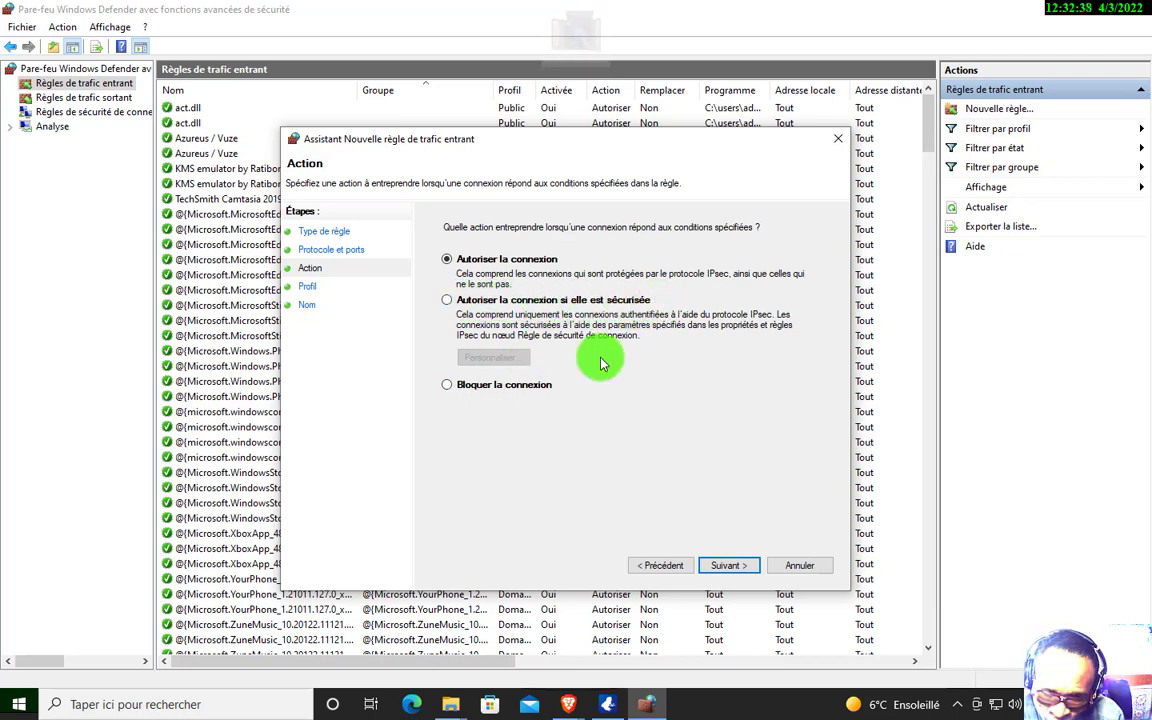
{"action": "left_click", "coordinate": [447, 387]}
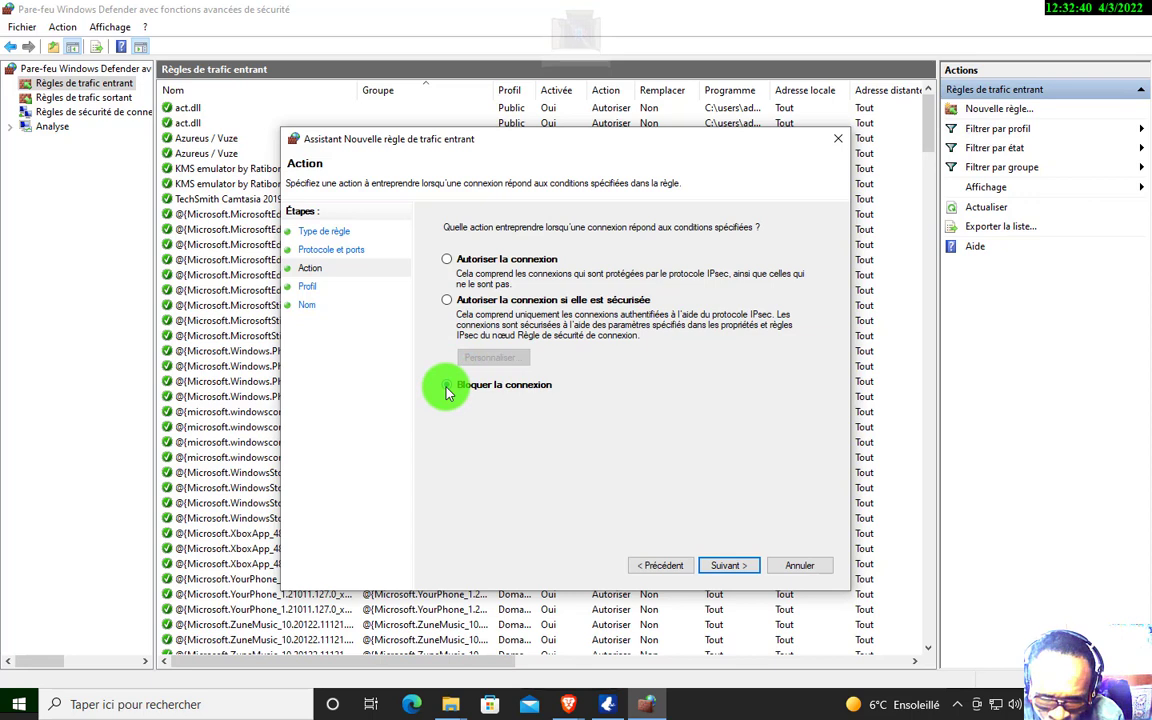
Keep the Domaine, Privé and Public profiles, name the inbound rule smb with the description bloquer, and create it
{"action": "left_click", "coordinate": [727, 566]}
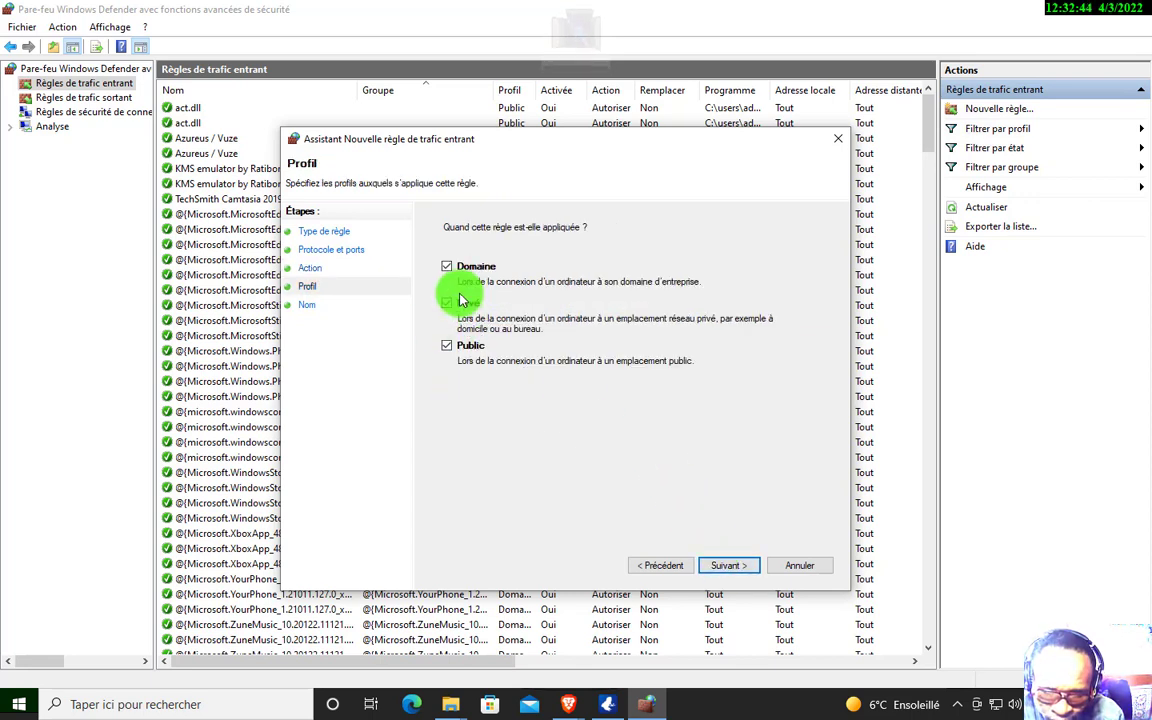
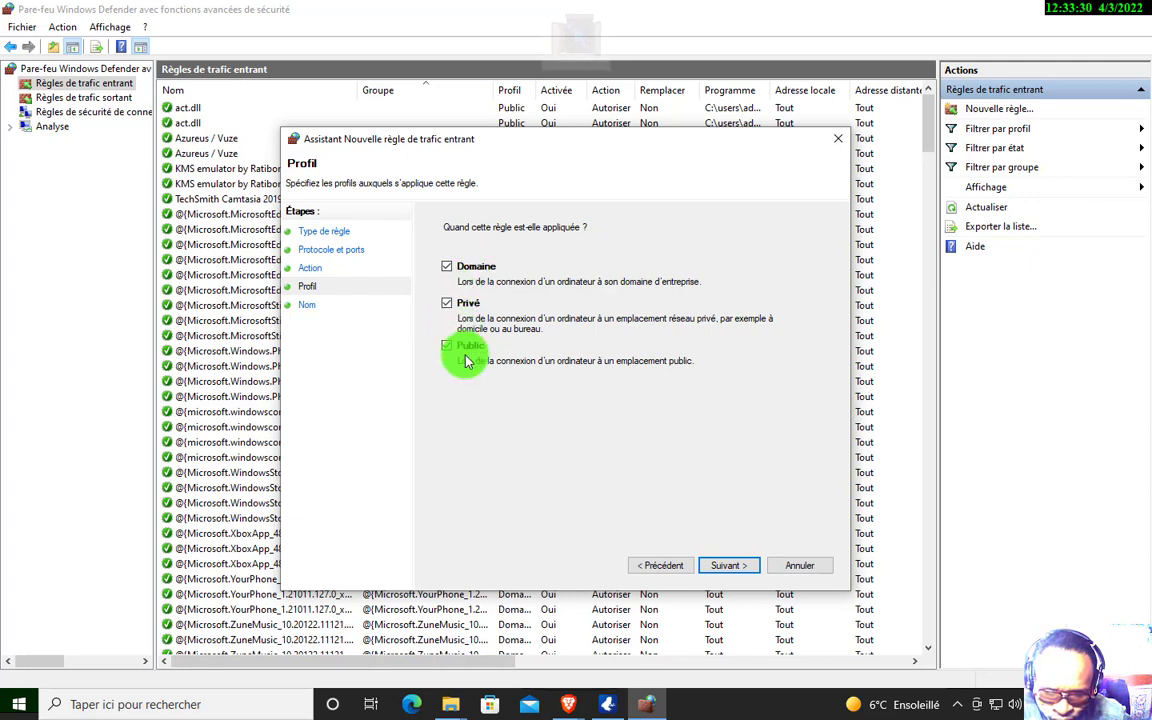
{"action": "left_click", "coordinate": [729, 572]}
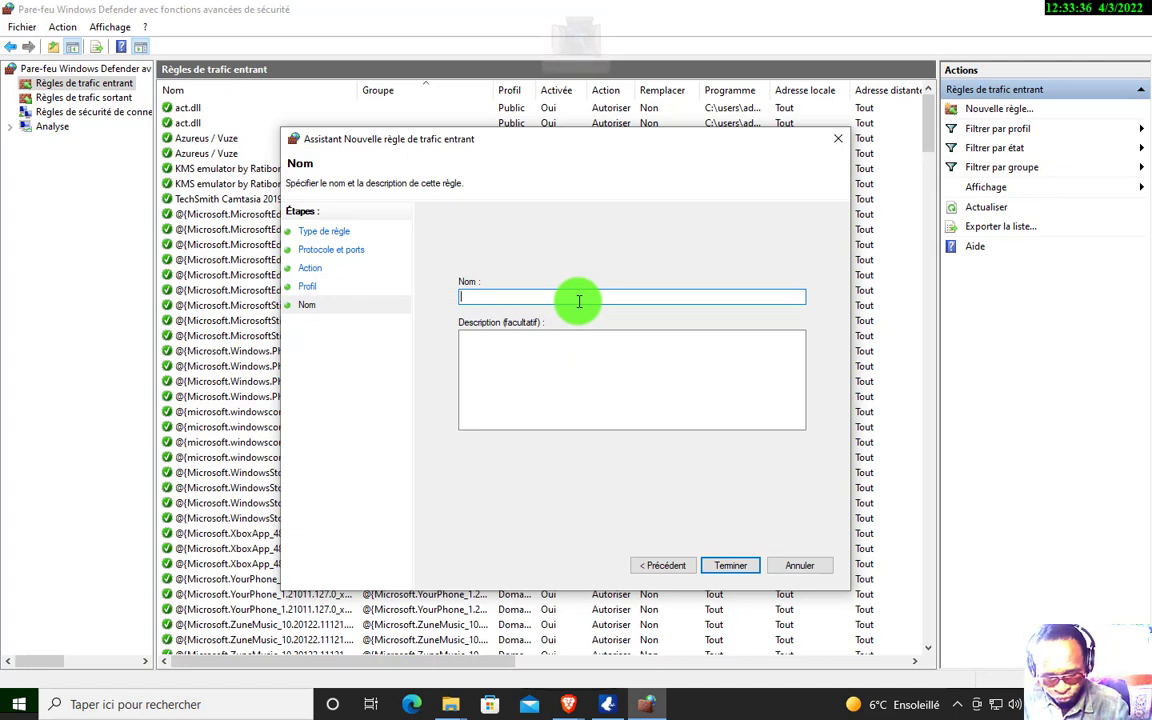
{"action": "type", "text": "smb"}
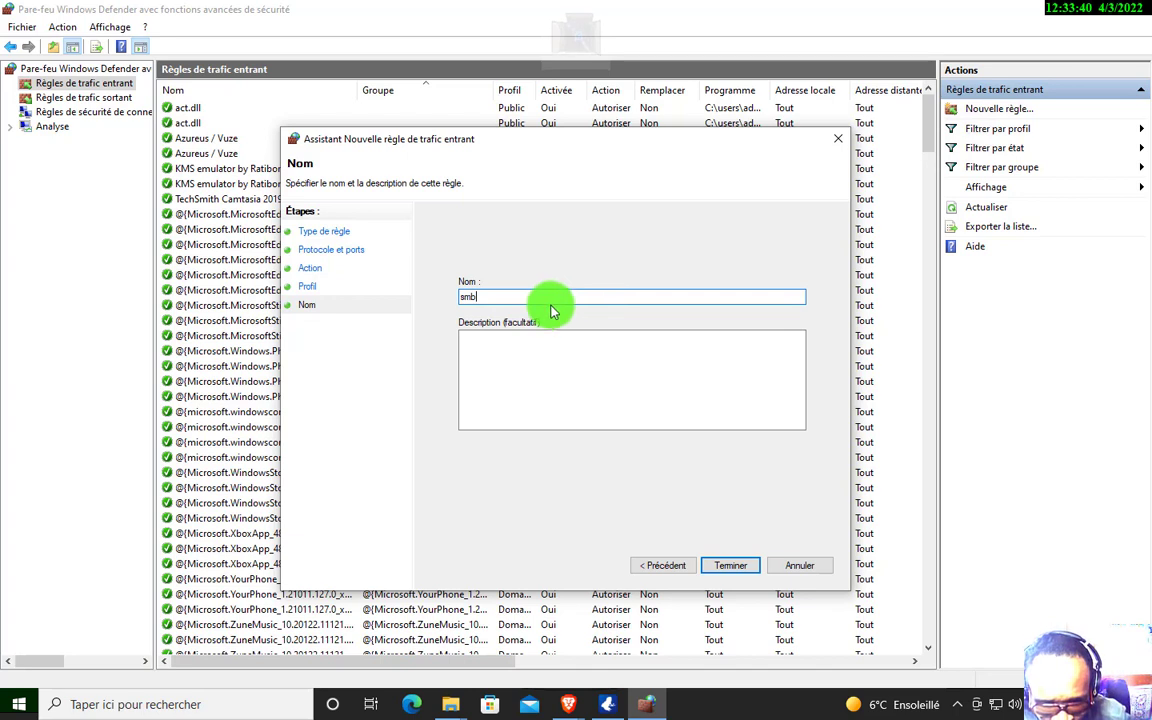
{"action": "left_click", "coordinate": [498, 364]}
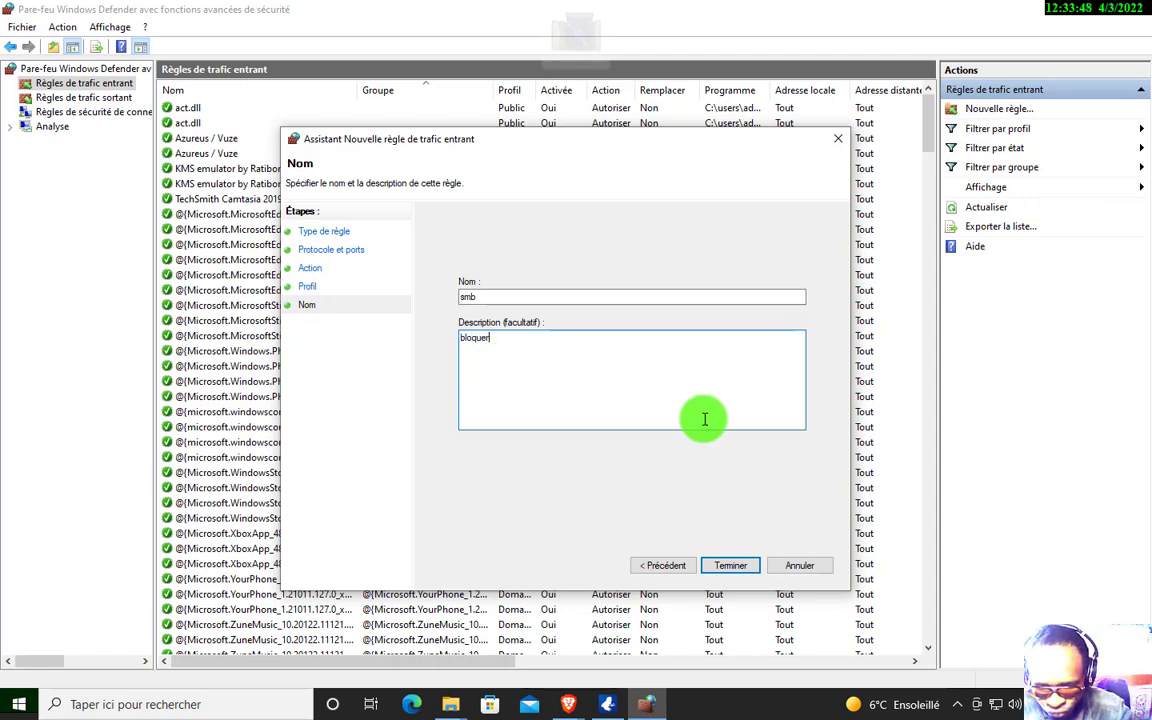
{"action": "left_click", "coordinate": [740, 569]}
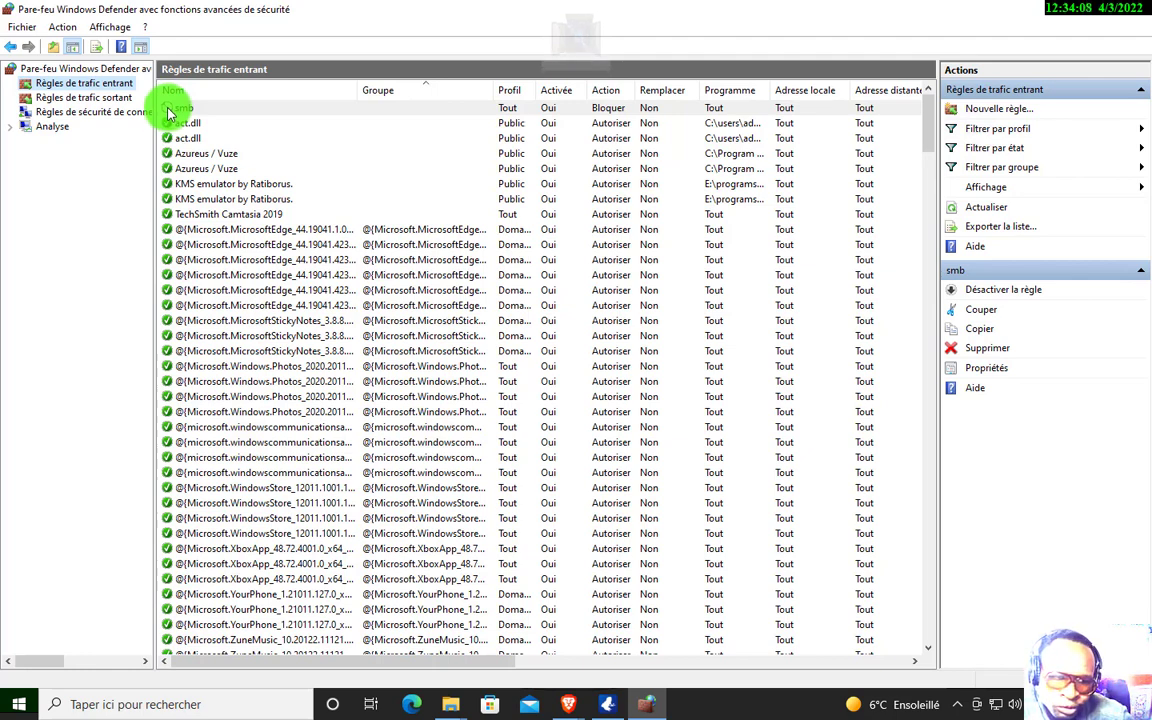
Start a new outbound traffic rule of type Port for the specific remote TCP port 445, with Bloquer la connexion as its action
{"action": "left_click", "coordinate": [101, 99]}
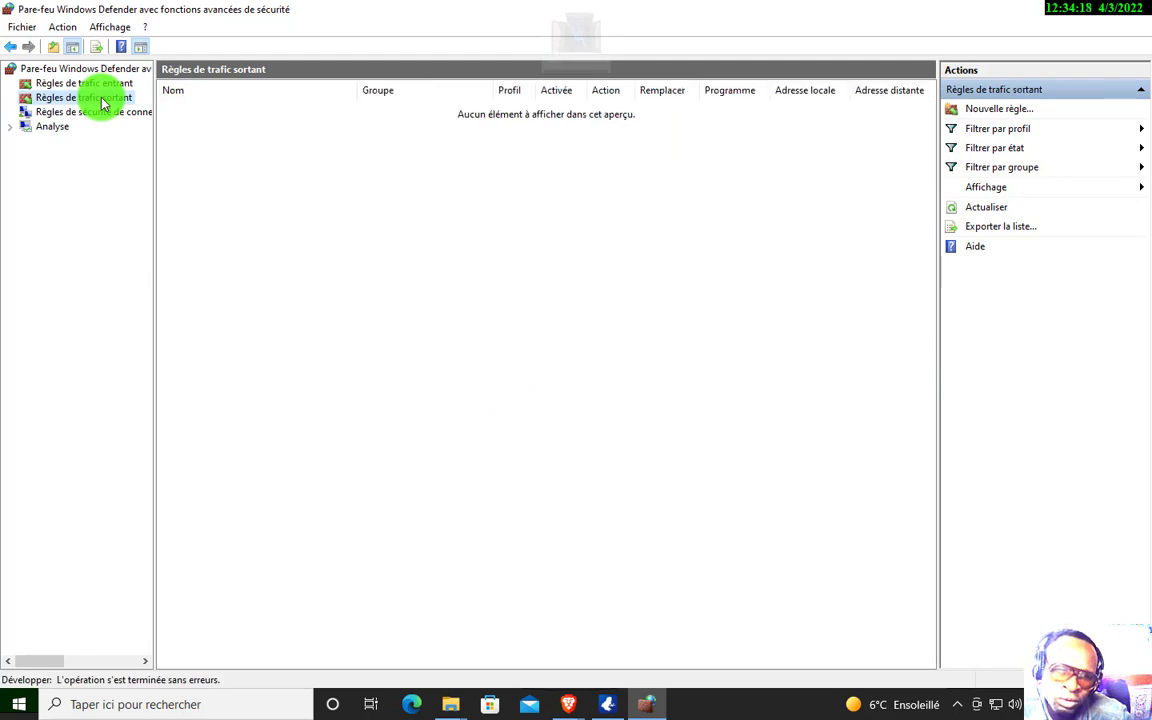
{"action": "left_click", "coordinate": [993, 107]}
{"action": "left_click", "coordinate": [317, 324]}
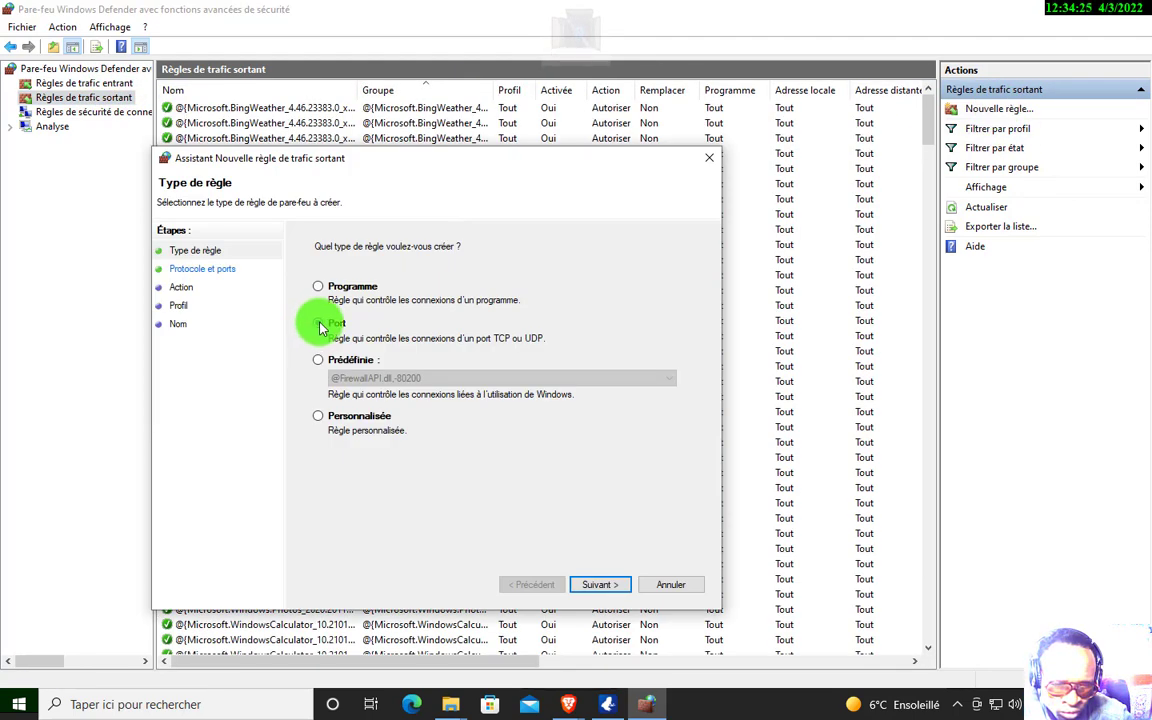
{"action": "left_click", "coordinate": [592, 590]}
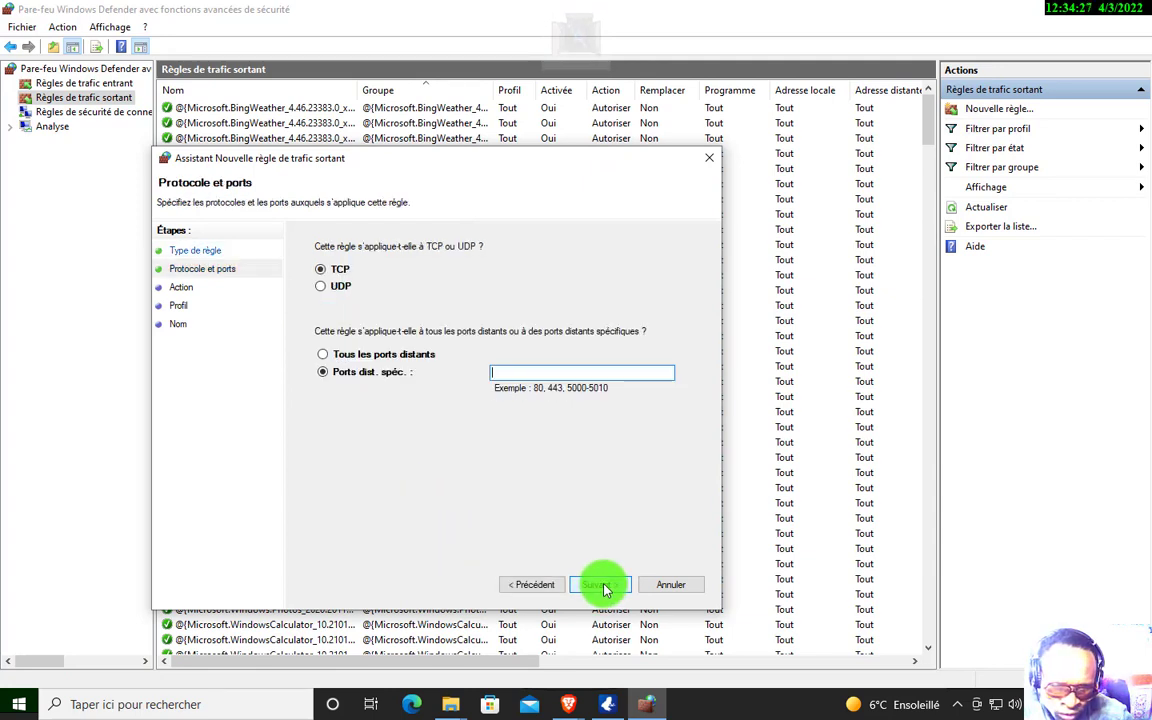
{"action": "left_click", "coordinate": [324, 373]}
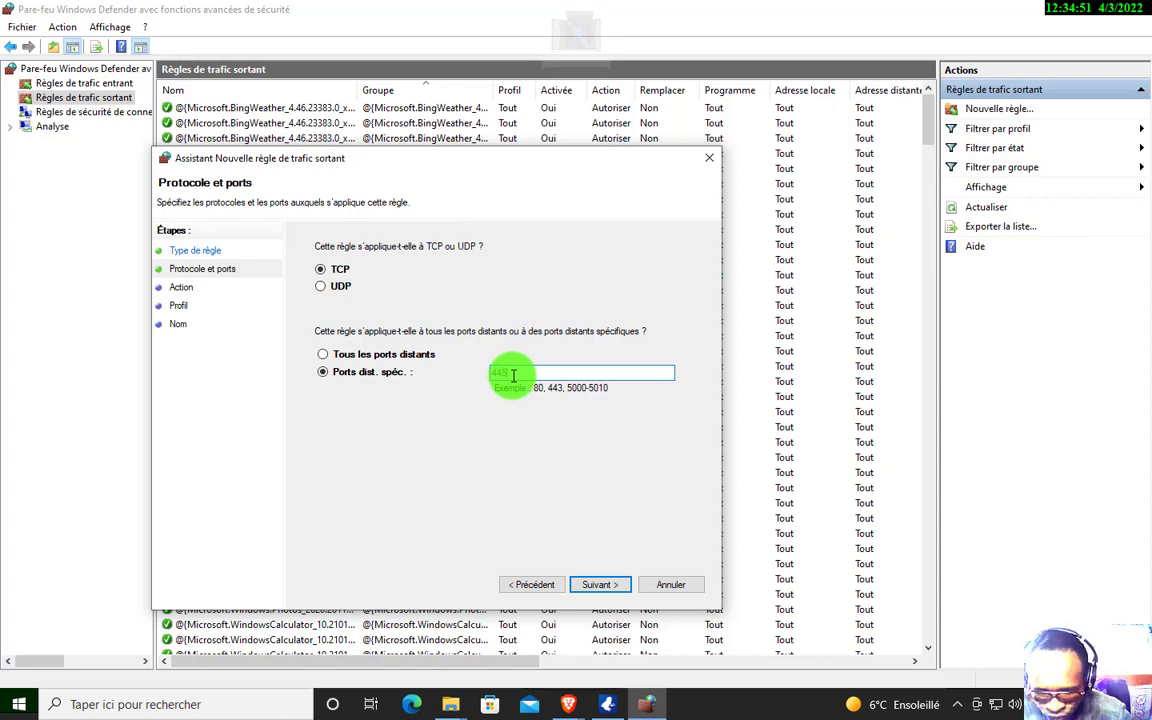
{"action": "type", "text": "445"}
{"action": "left_click", "coordinate": [597, 584]}
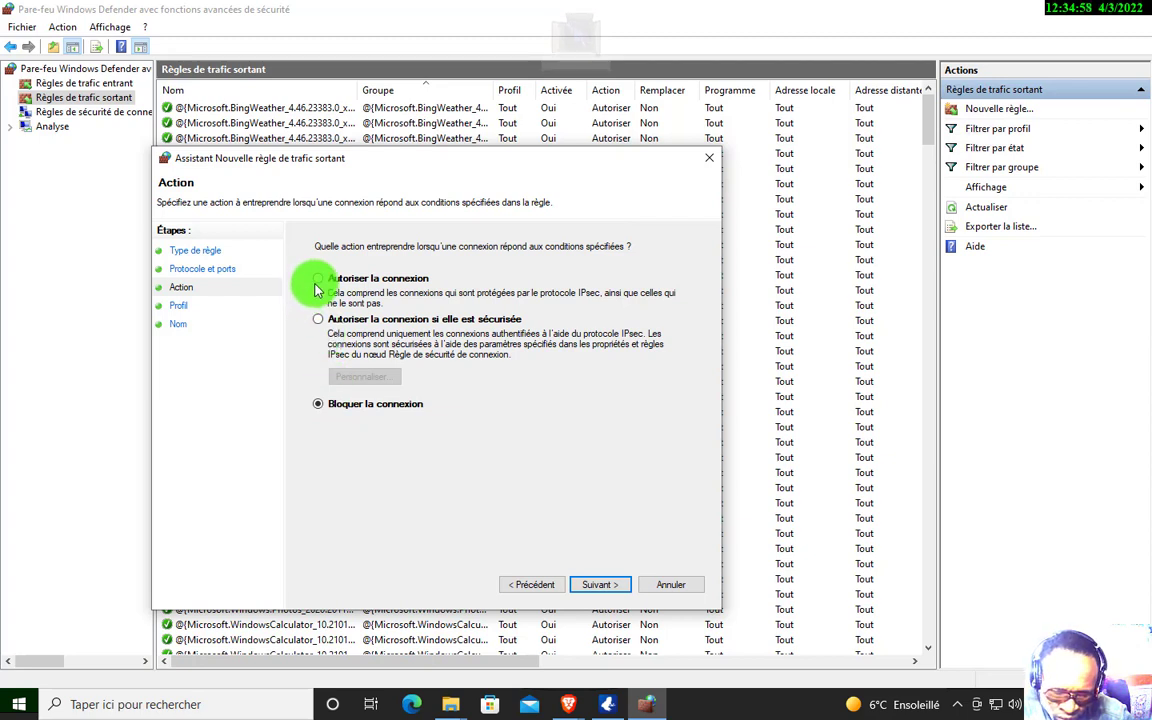
{"action": "left_click", "coordinate": [613, 589]}
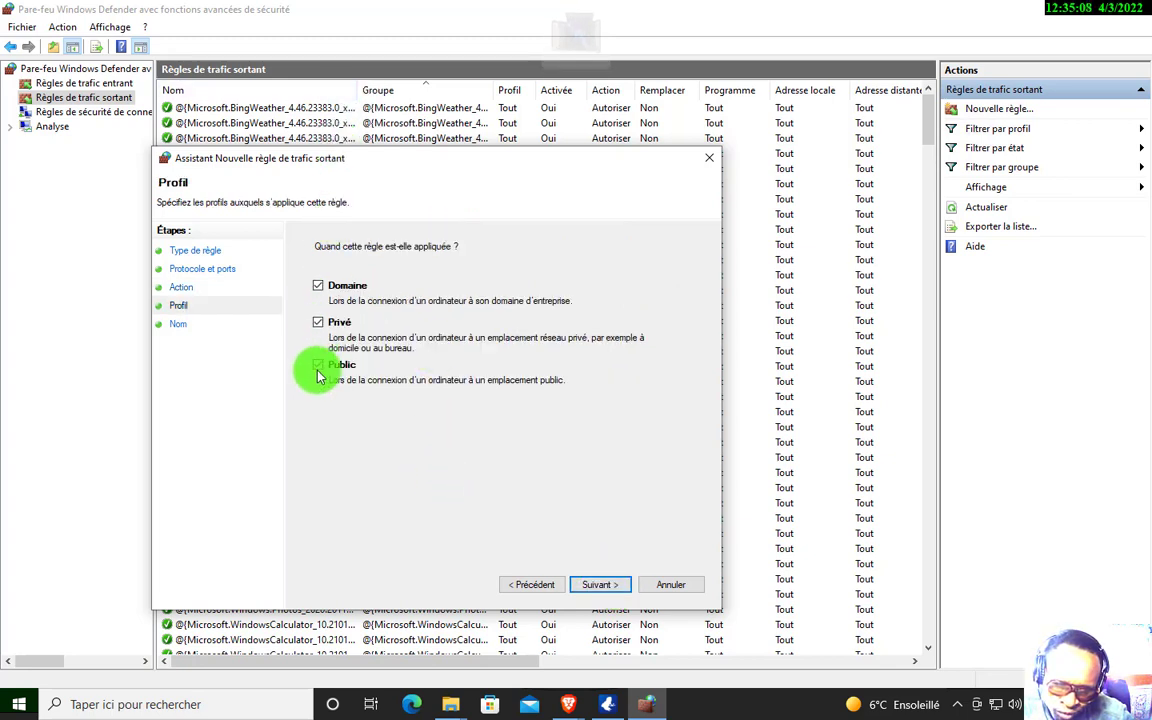
Keep all three profiles for the outbound rule, name it smb with the description bloquer, and create it
{"action": "left_click", "coordinate": [597, 586]}
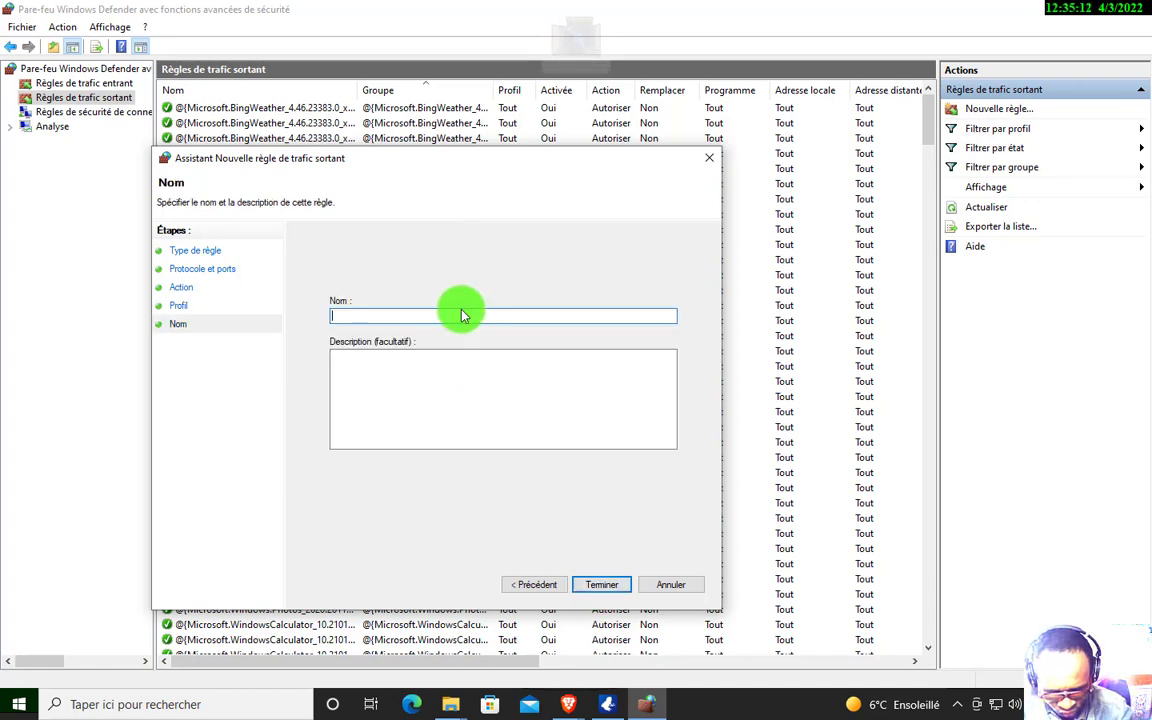
{"action": "type", "text": "smb"}
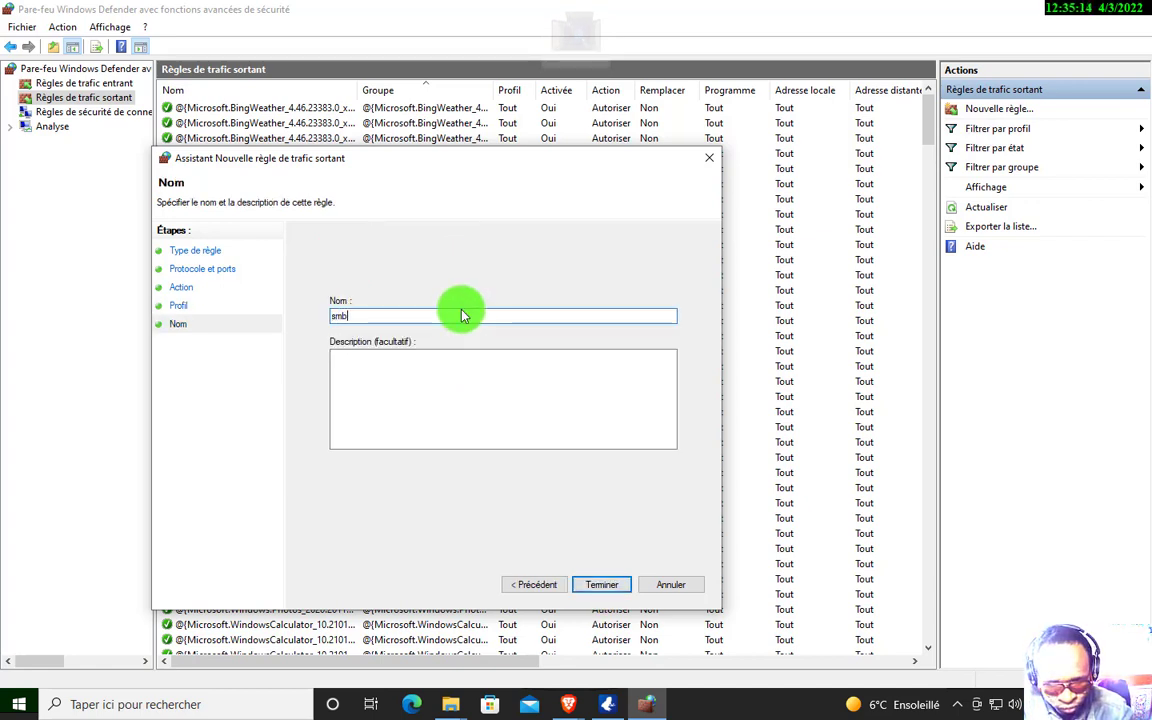
{"action": "left_click", "coordinate": [498, 361]}
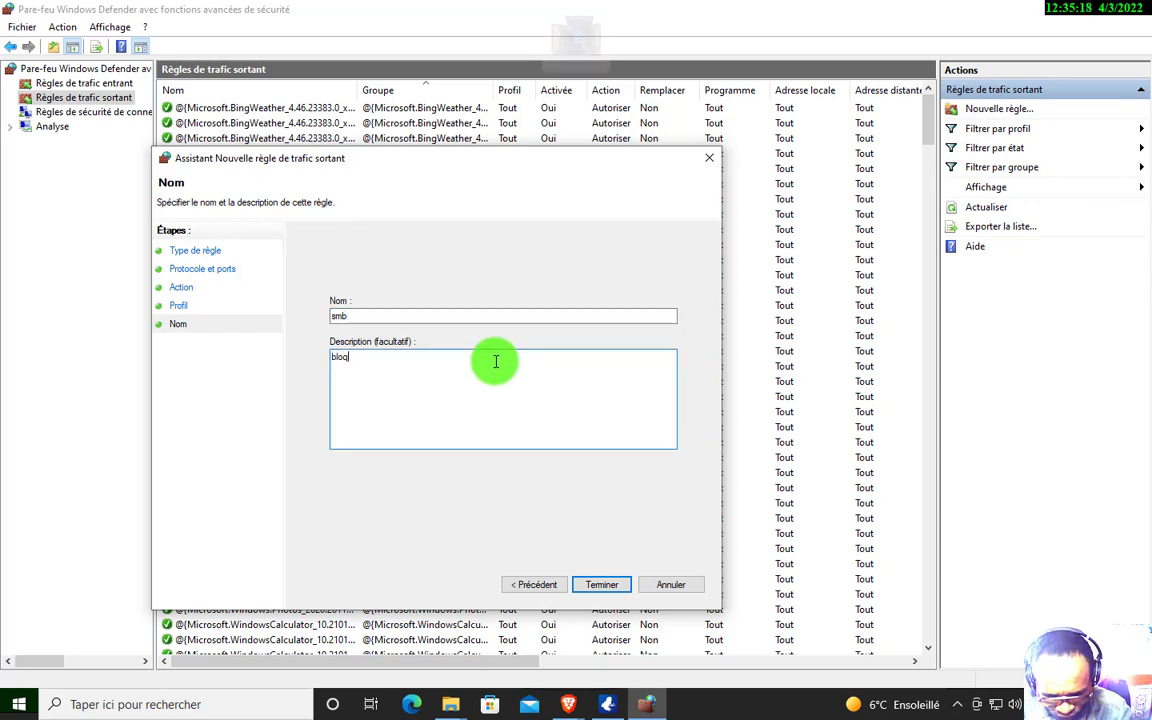
{"action": "type", "text": "bloquer"}
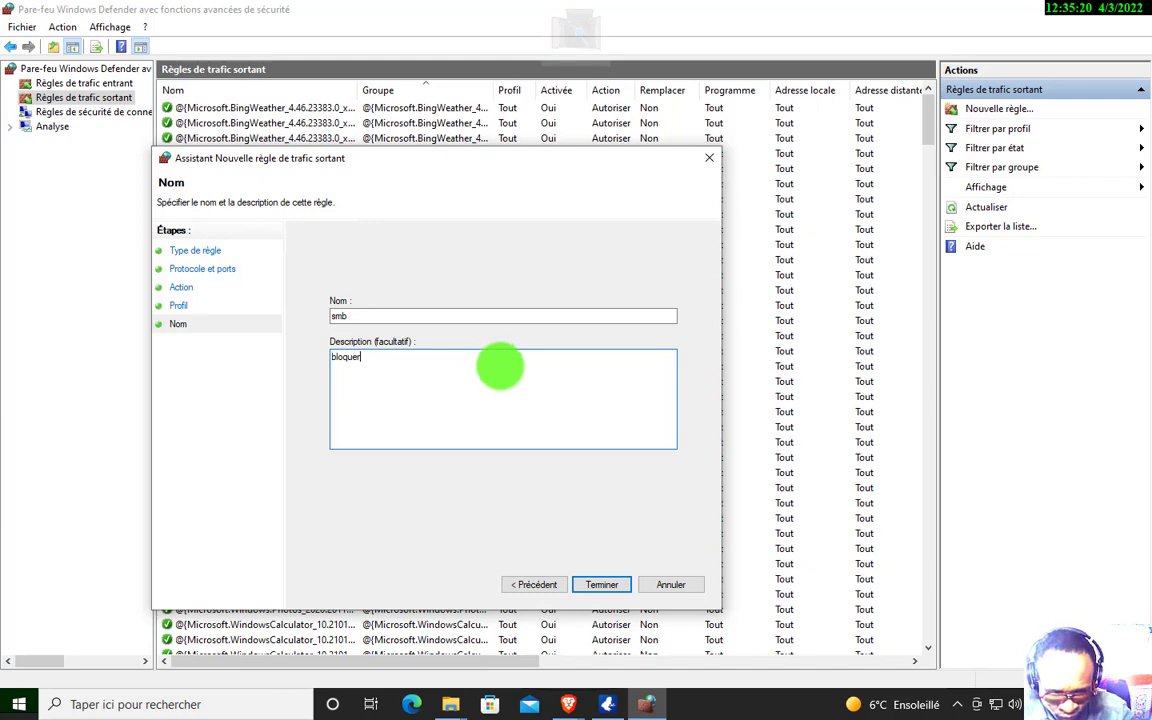
{"action": "left_click", "coordinate": [609, 588]}
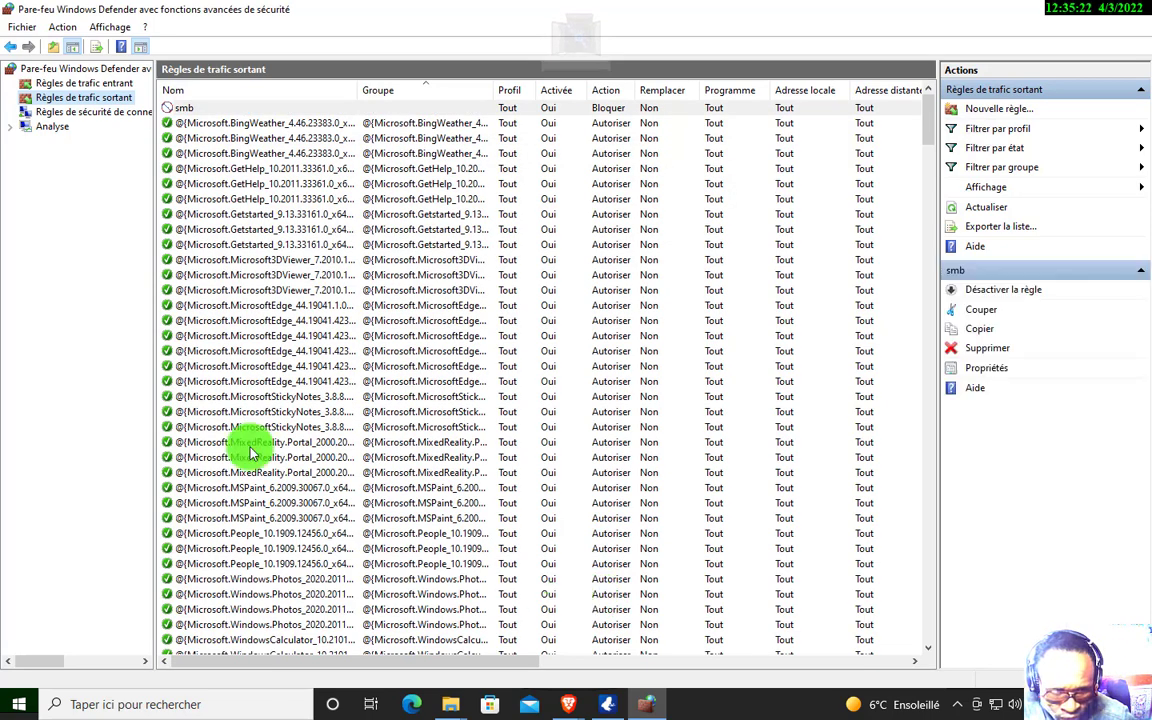
Check the smb rule in both the inbound and outbound rule lists, ending on the inbound rules
{"action": "left_click", "coordinate": [112, 86]}
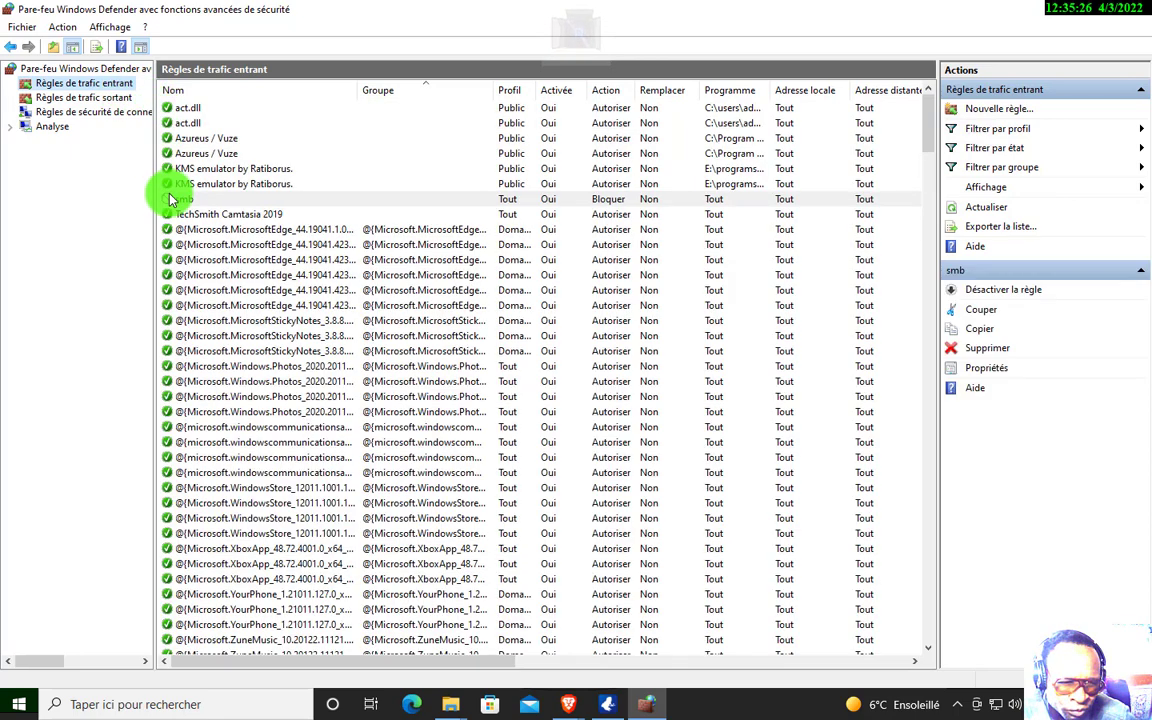
{"action": "left_click", "coordinate": [83, 97]}
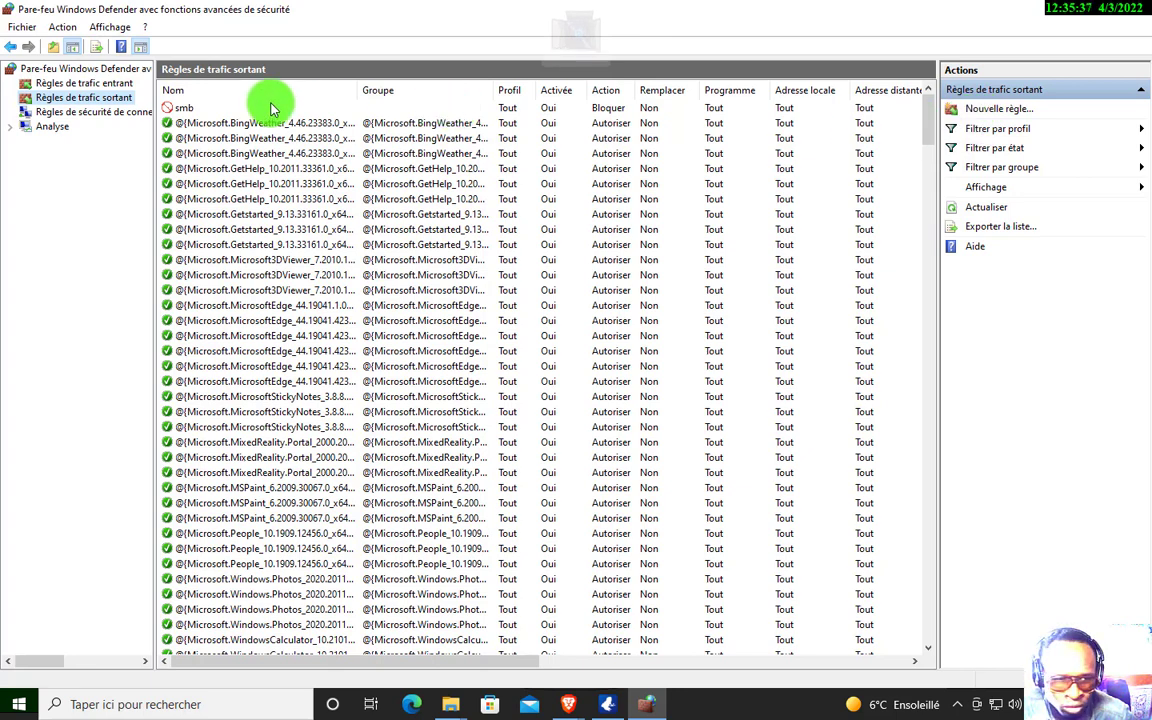
{"action": "left_click", "coordinate": [55, 83]}
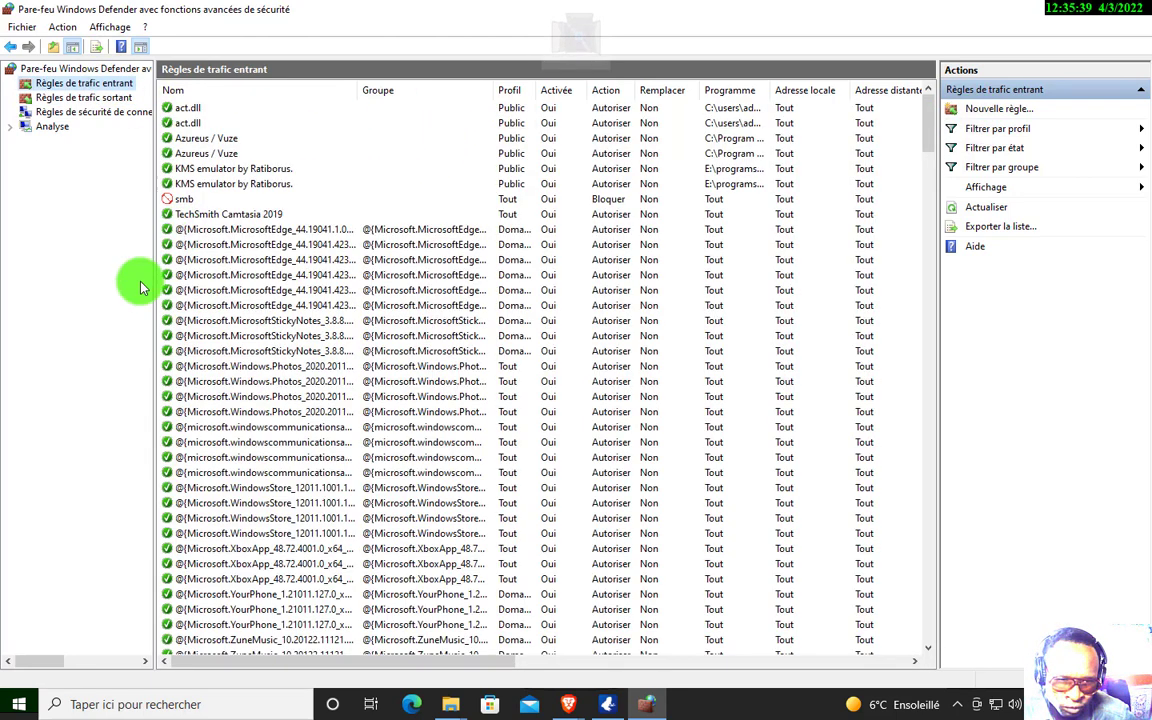
Start a new inbound traffic rule of type Port for the specific local TCP port 139 and set its action to Bloquer la connexion
{"action": "left_click", "coordinate": [1002, 108]}
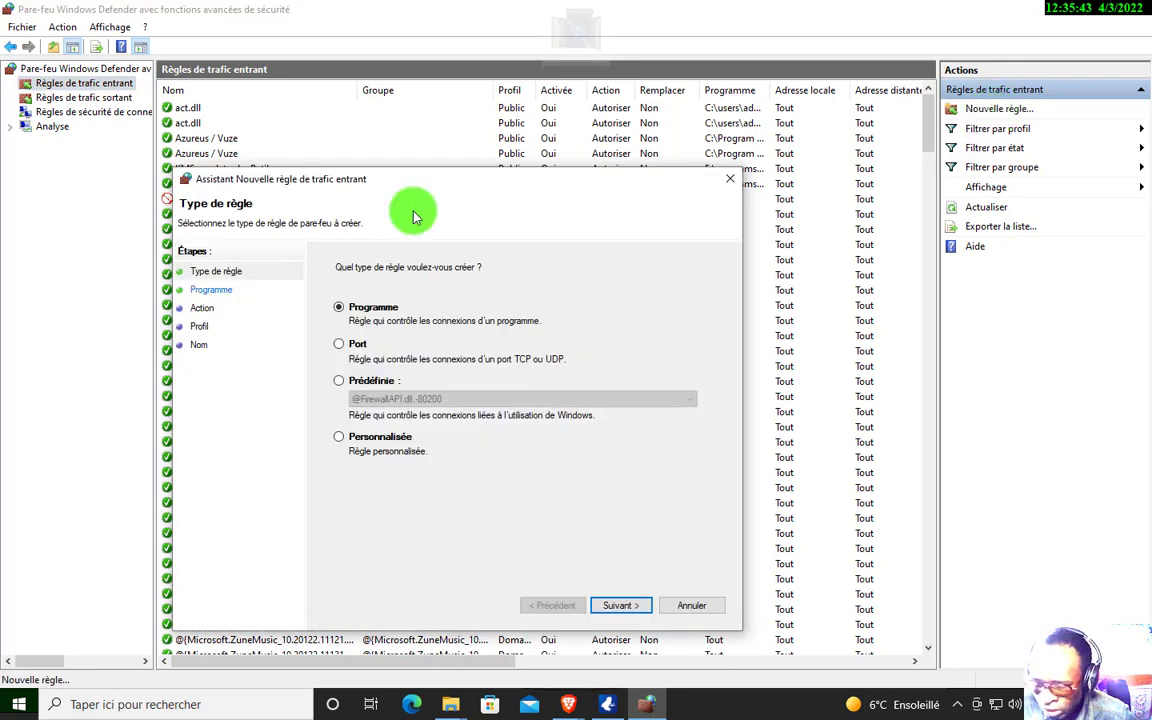
{"action": "left_click", "coordinate": [345, 346]}
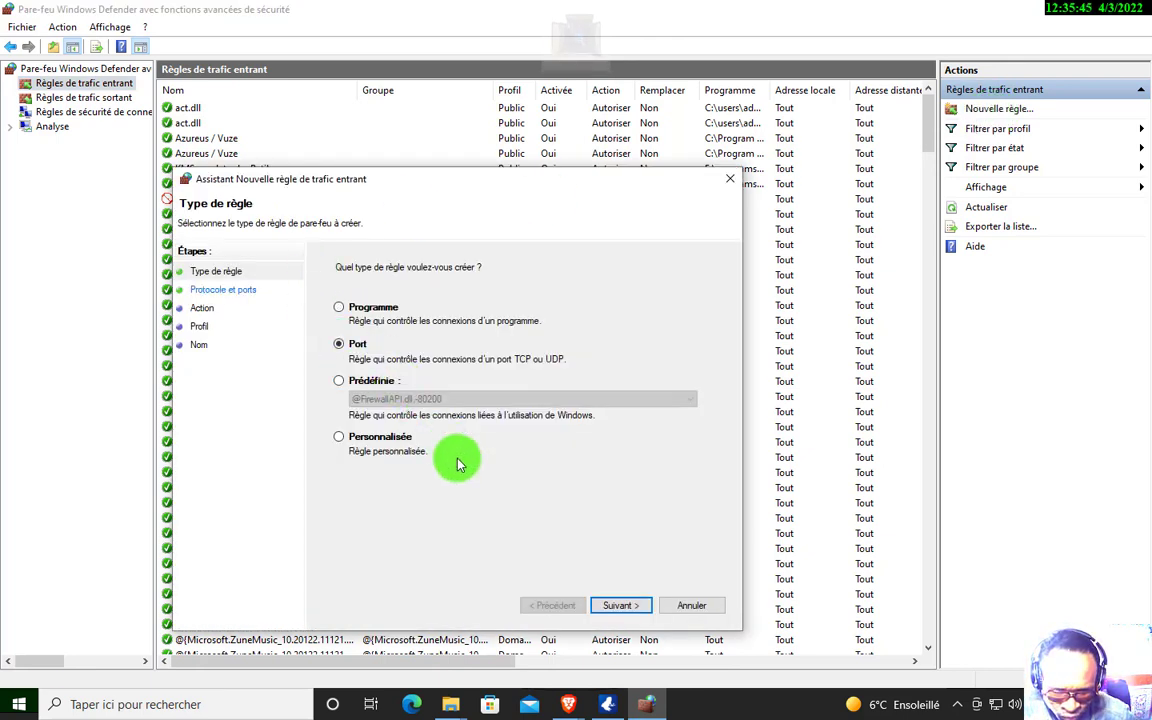
{"action": "left_click", "coordinate": [628, 604]}
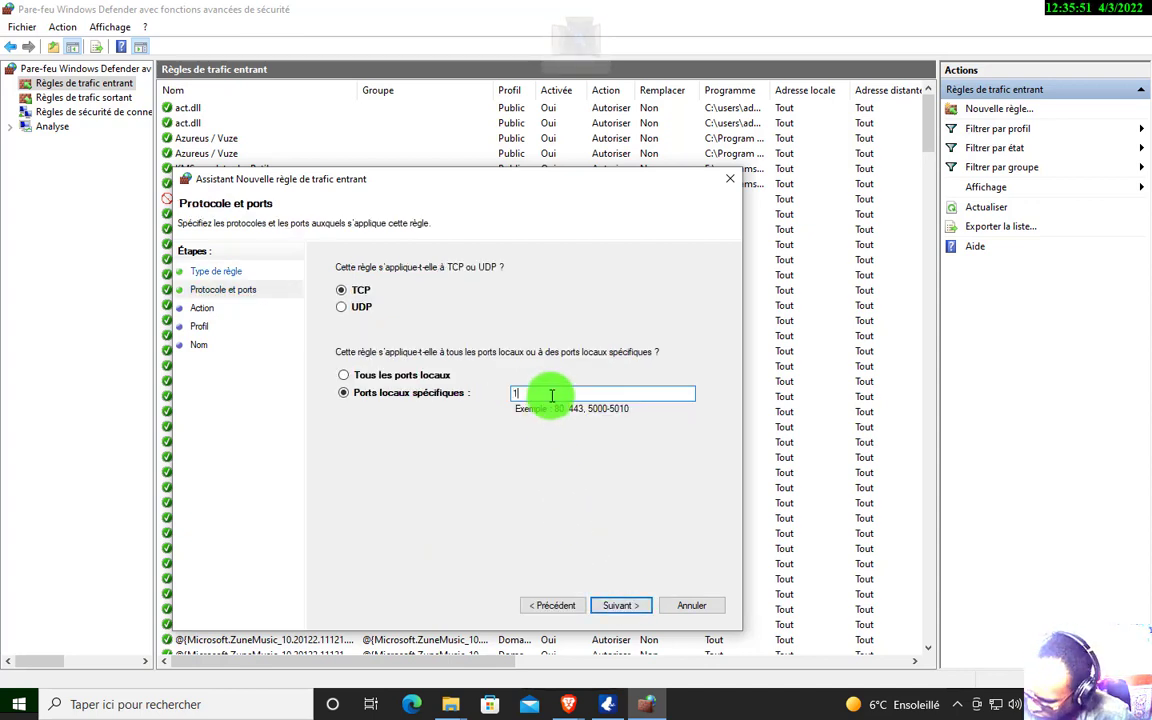
{"action": "type", "text": "139"}
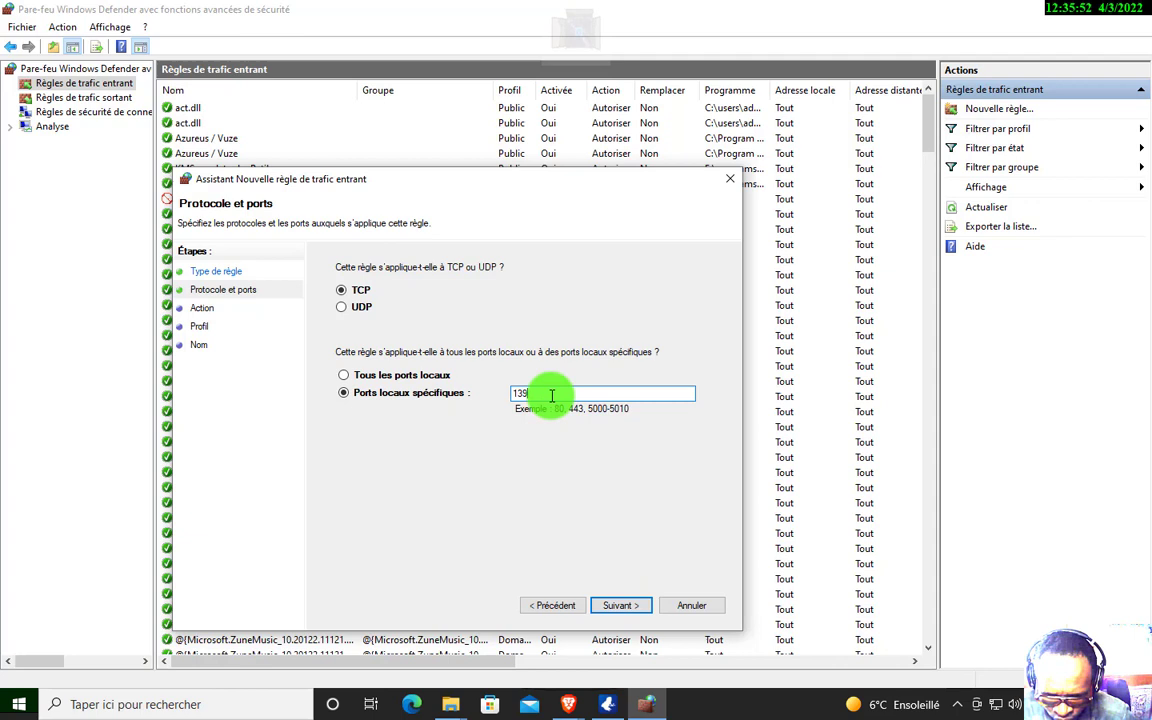
{"action": "left_click", "coordinate": [610, 605]}
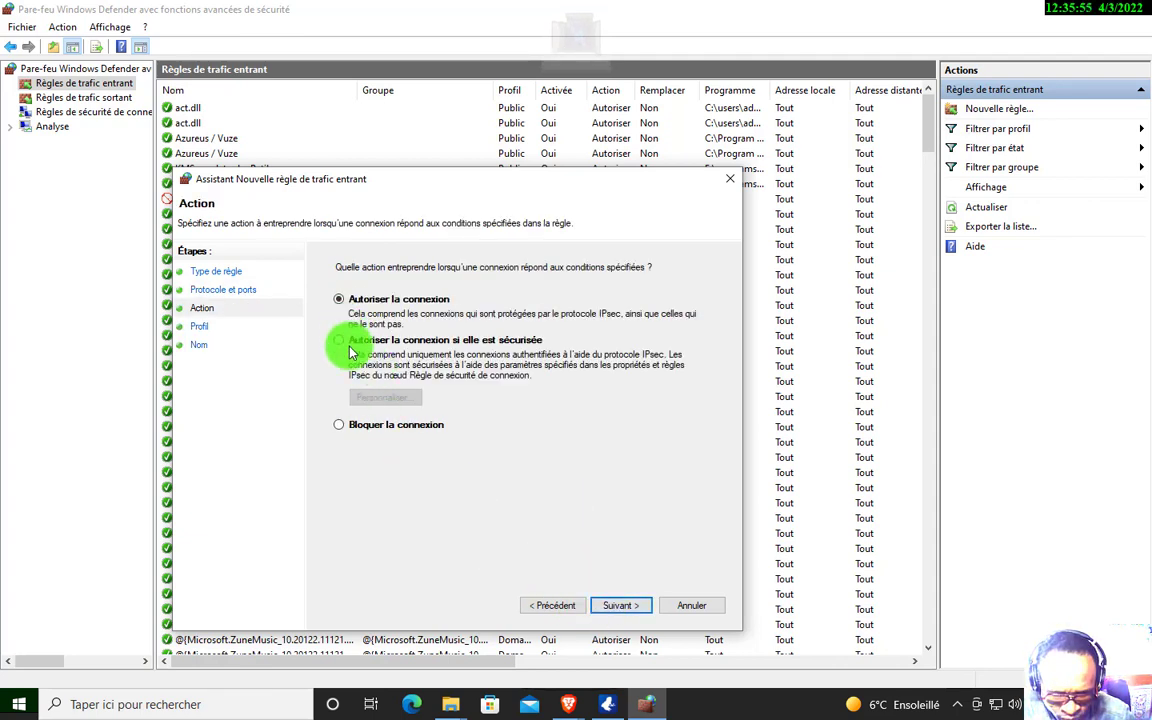
{"action": "left_click", "coordinate": [340, 424]}
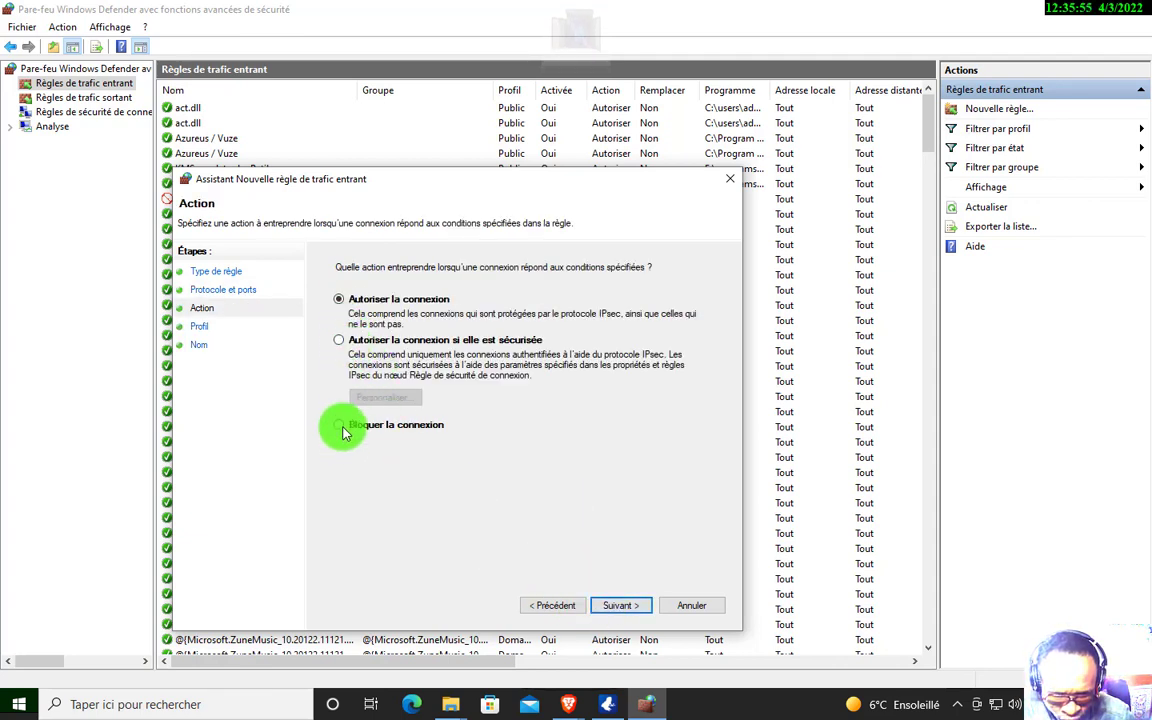
{"action": "left_click", "coordinate": [620, 603]}
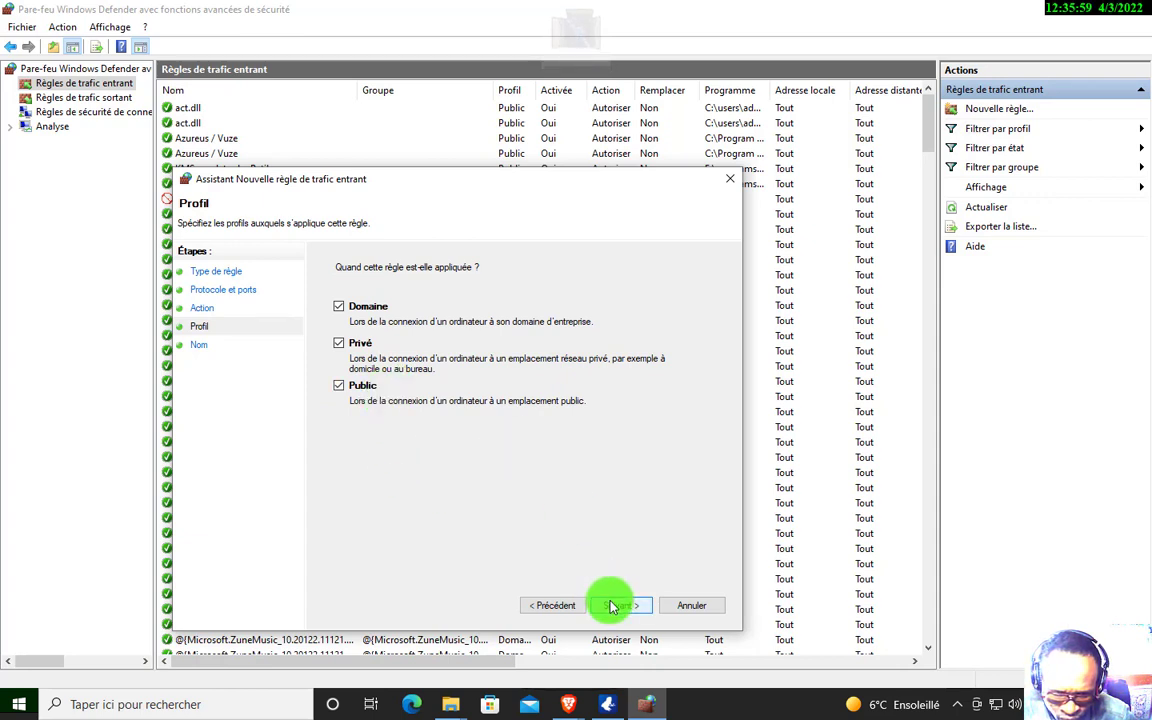
Keep all three profiles for the inbound rule, name it 139 with the description bloquer, and create it
{"action": "left_click", "coordinate": [605, 600]}
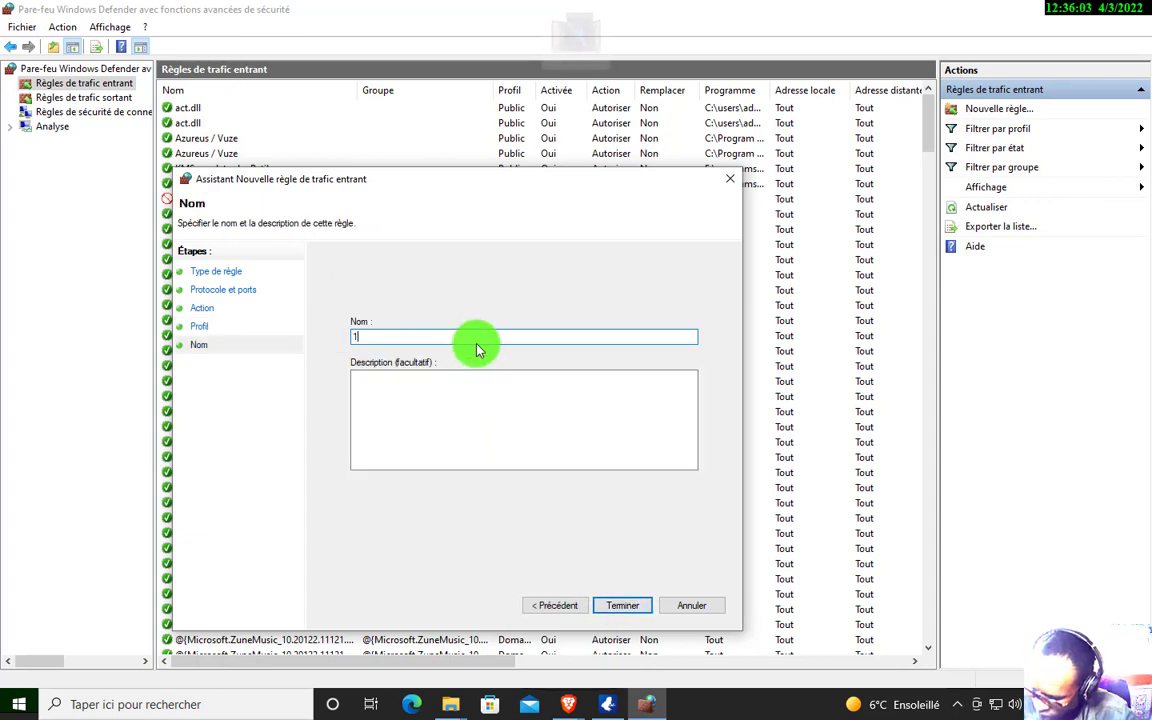
{"action": "type", "text": "139"}
{"action": "left_click", "coordinate": [504, 411]}
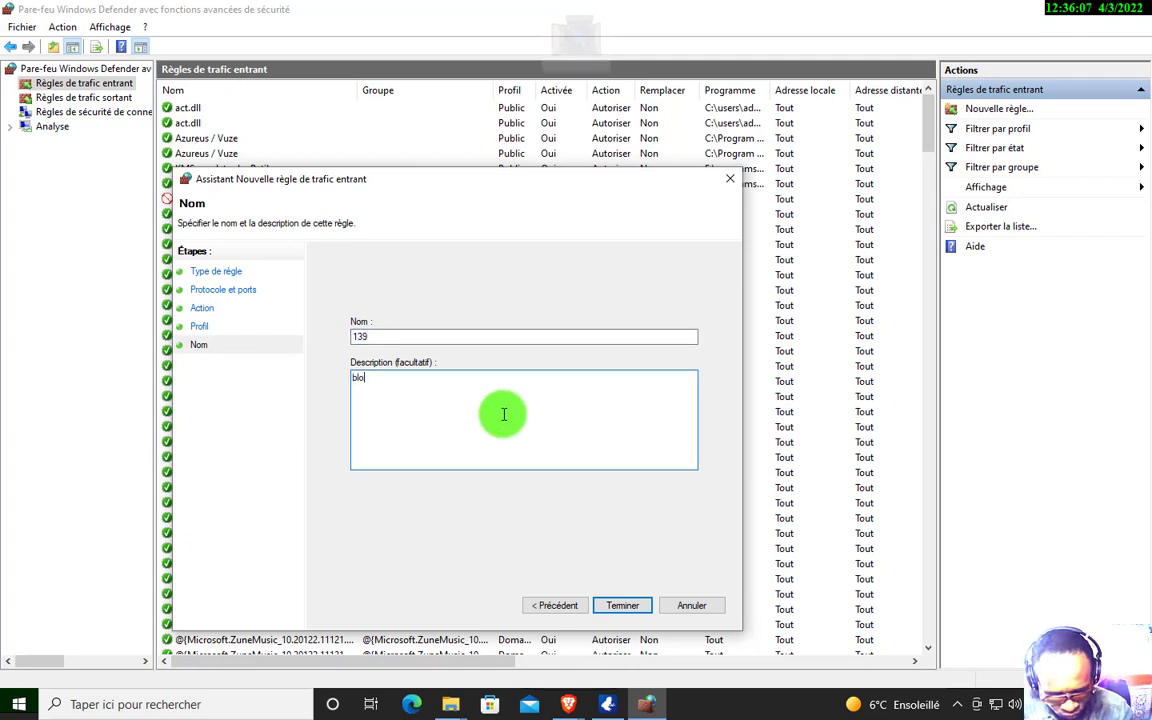
{"action": "type", "text": "bloquer"}
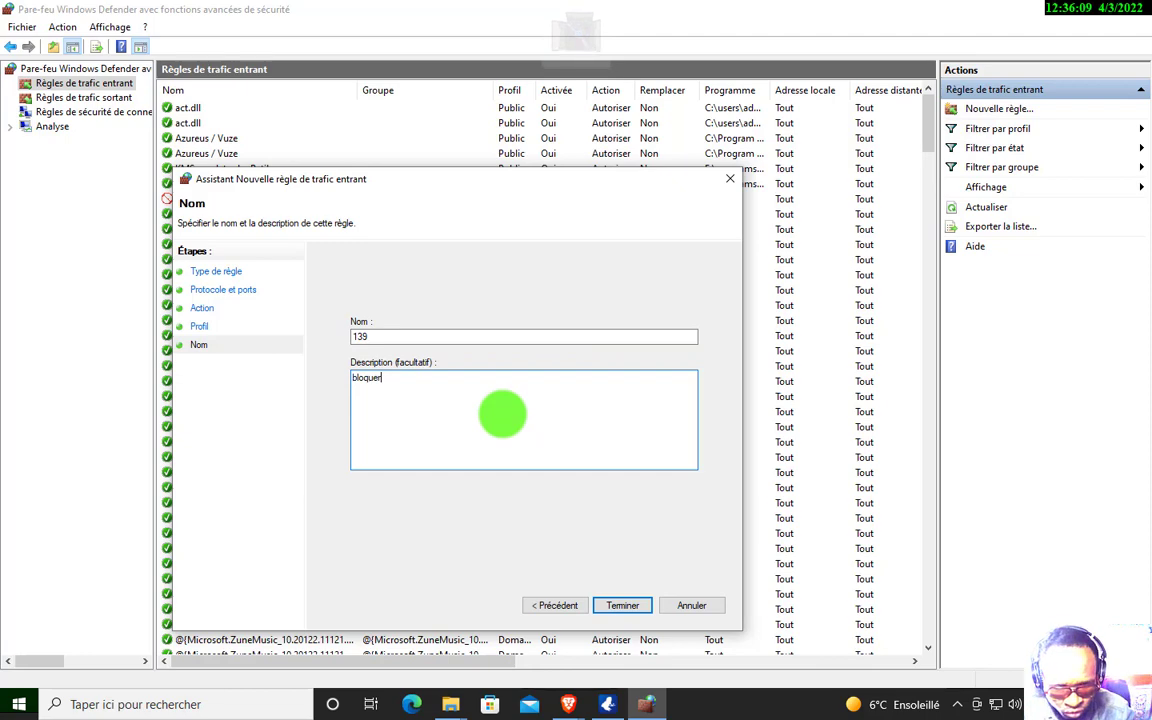
{"action": "left_click", "coordinate": [633, 606]}
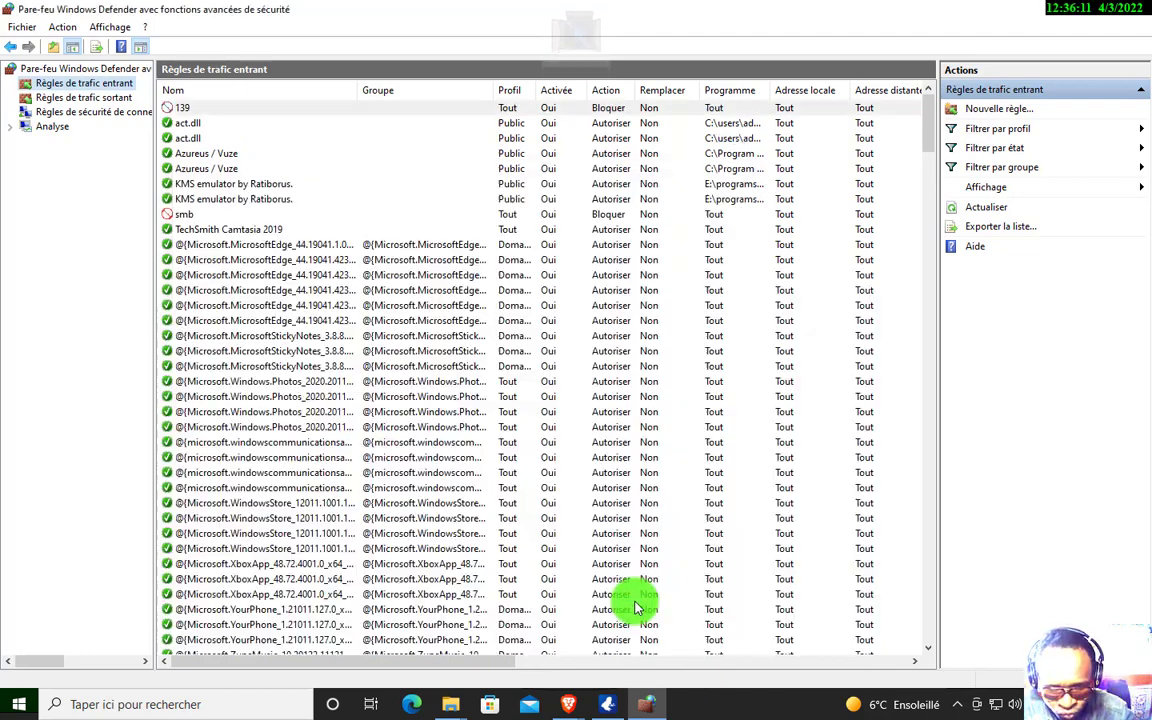
Start a new outbound traffic rule of type Port for the specific remote TCP port 139 and continue to the action settings
{"action": "left_click", "coordinate": [100, 98]}
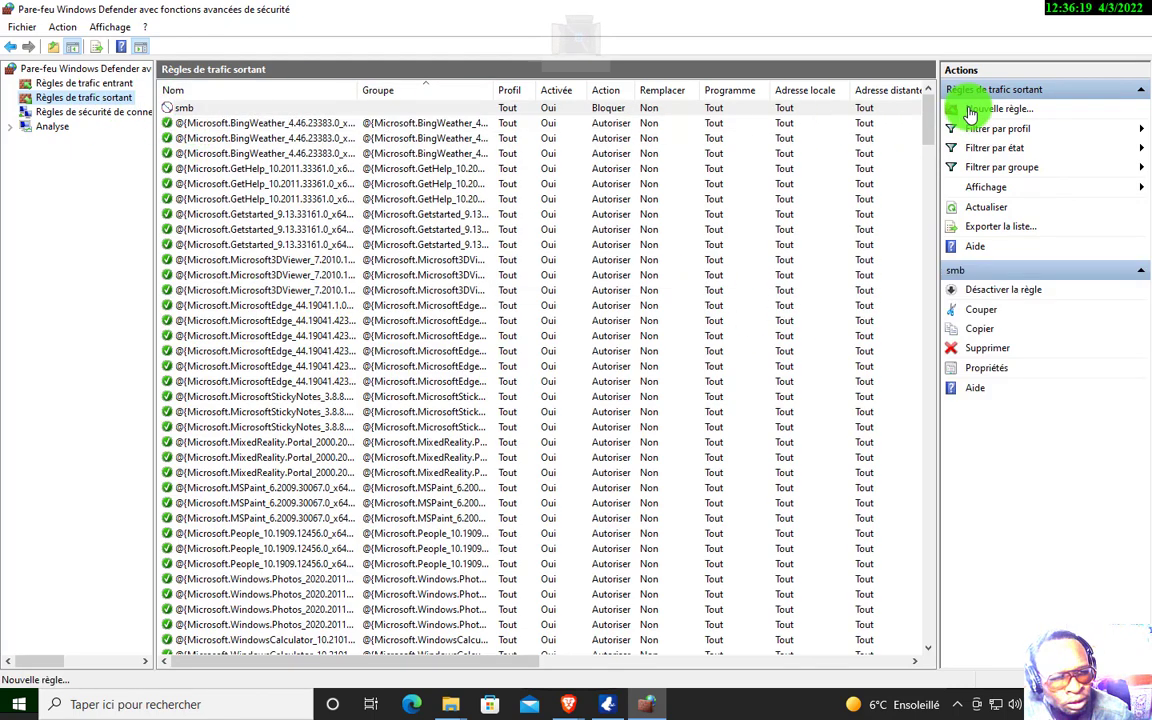
{"action": "left_click", "coordinate": [970, 110]}
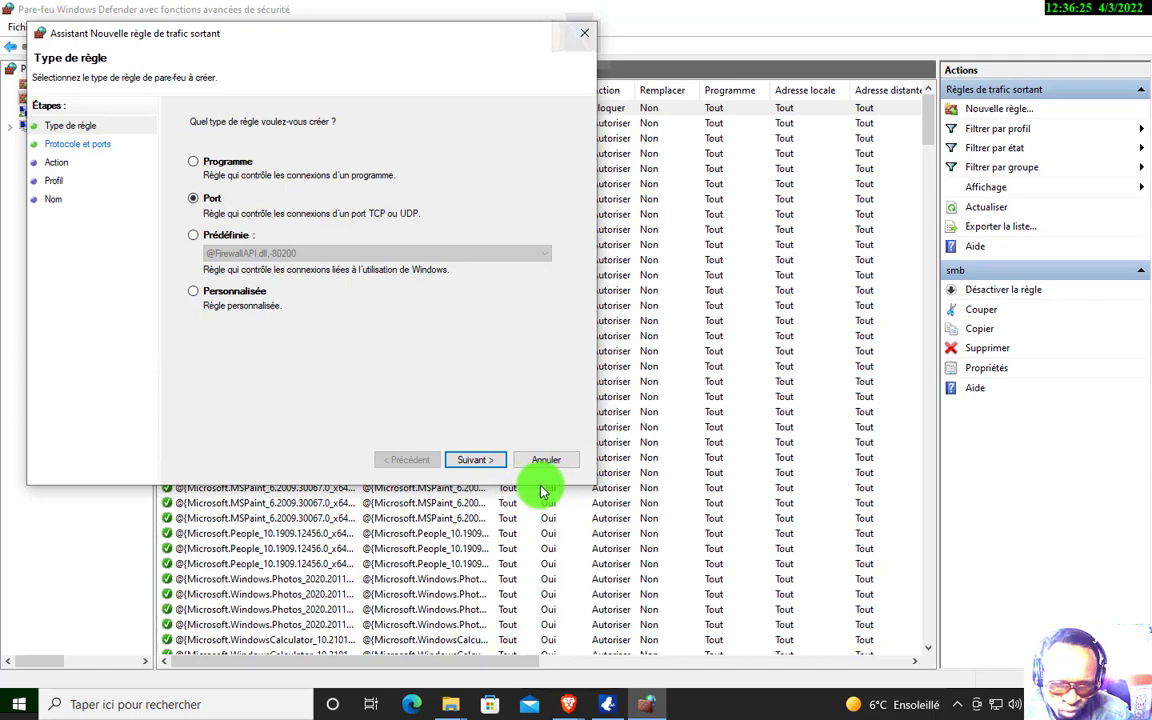
{"action": "left_click", "coordinate": [473, 460]}
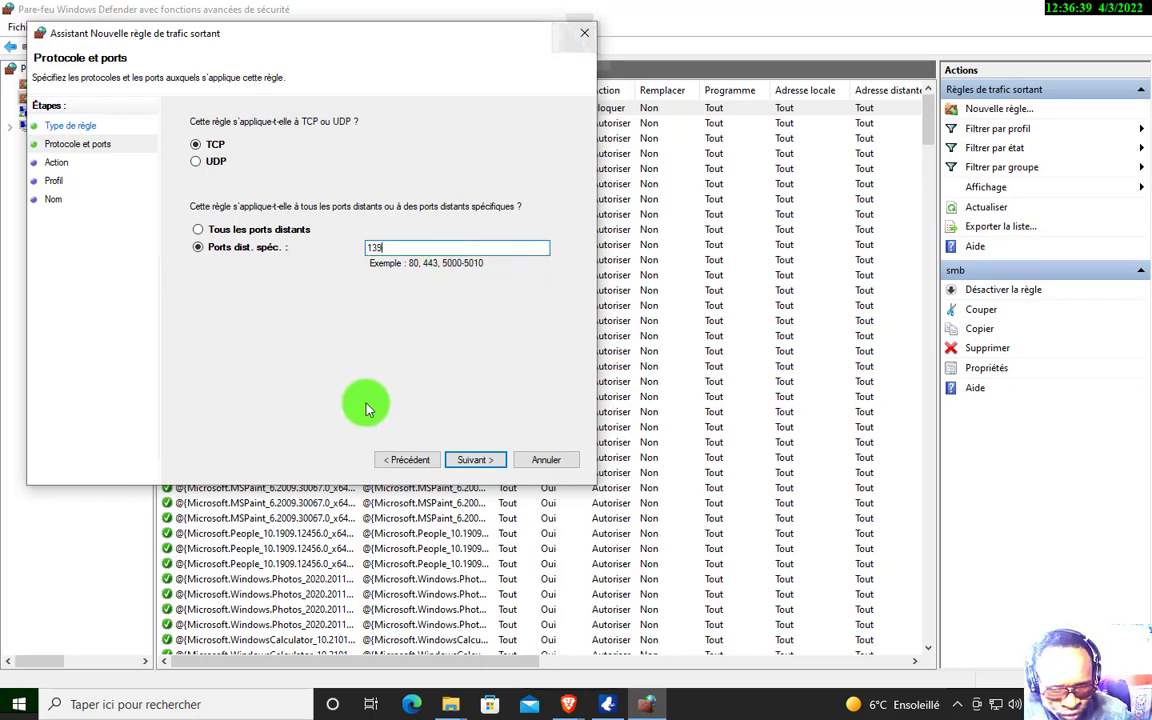
{"action": "left_click", "coordinate": [478, 459]}
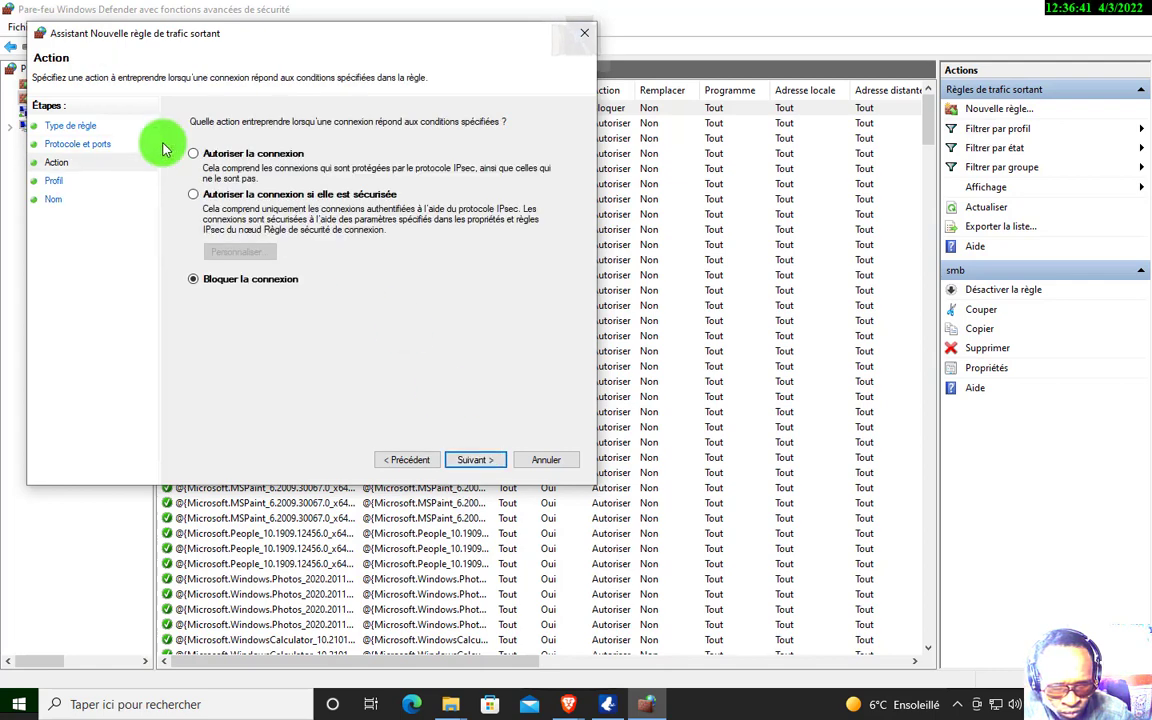
Recheck the outbound rule's protocol and port settings, and run netstat -an in a Command Prompt to list the active connections
{"action": "left_click", "coordinate": [416, 462]}
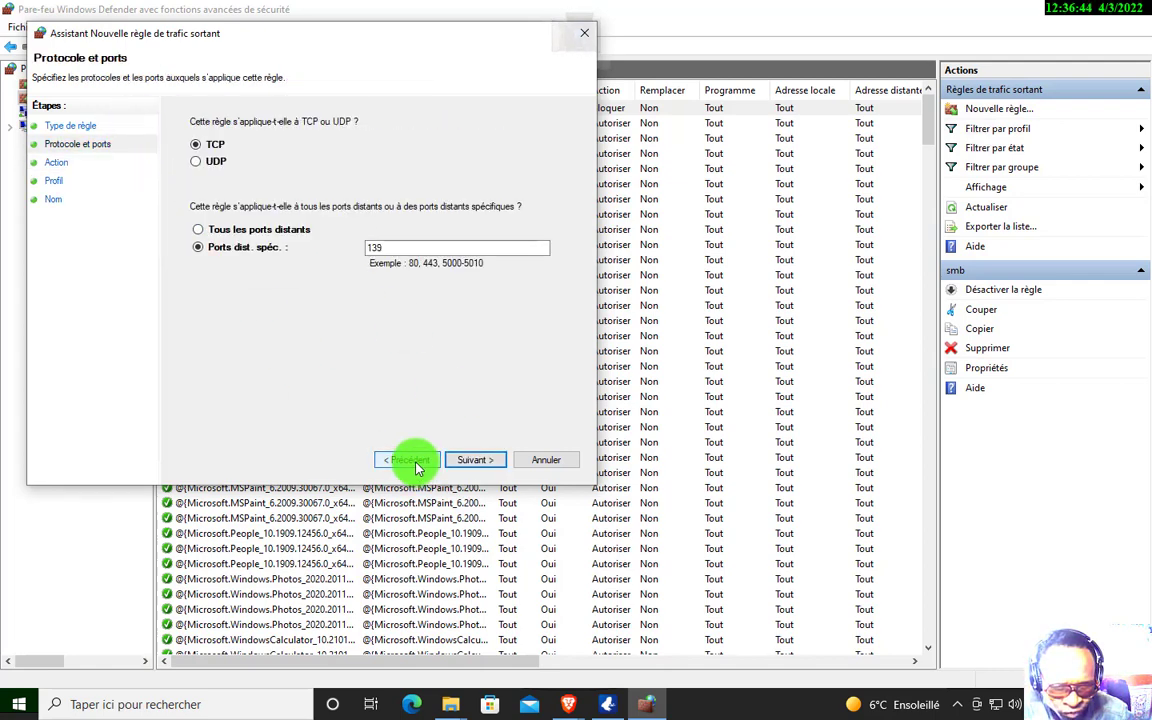
{"action": "left_click", "coordinate": [471, 459]}
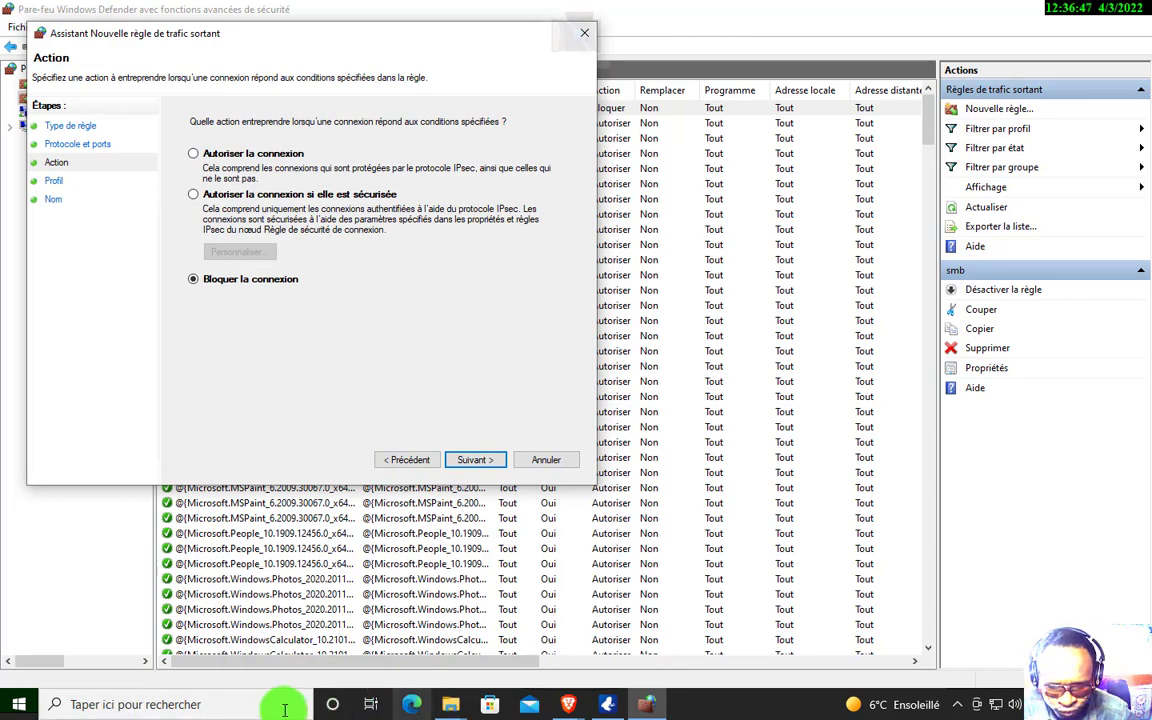
{"action": "left_click", "coordinate": [92, 702]}
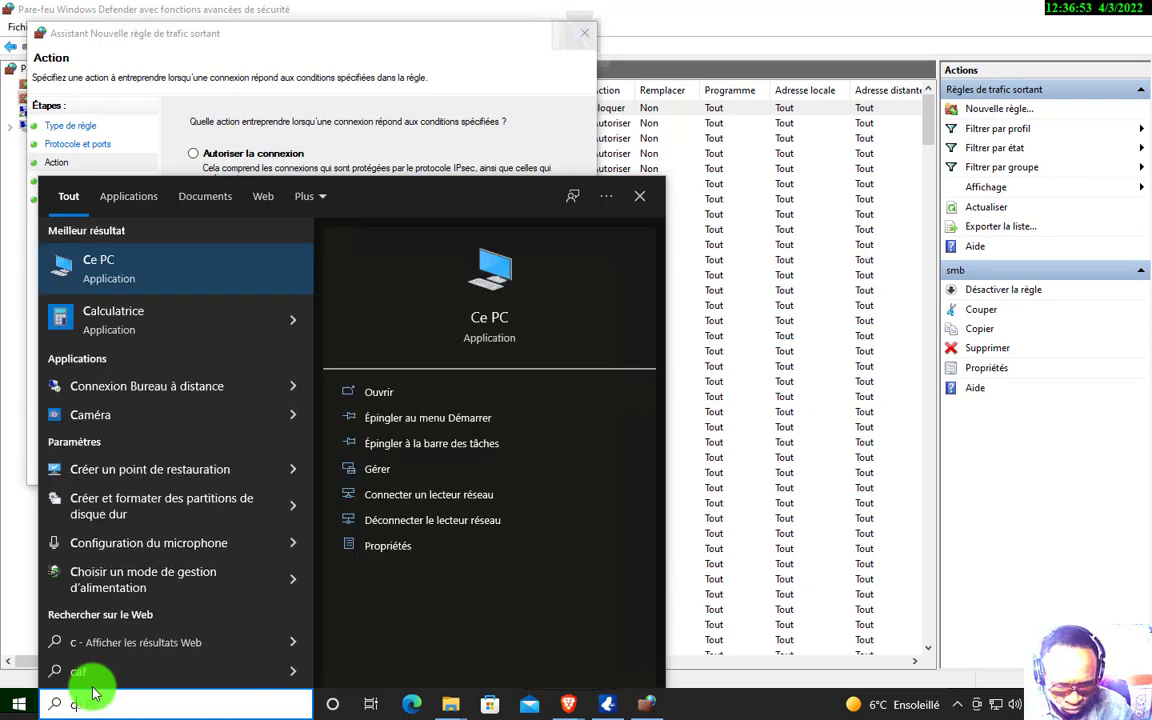
{"action": "type", "text": "cm"}
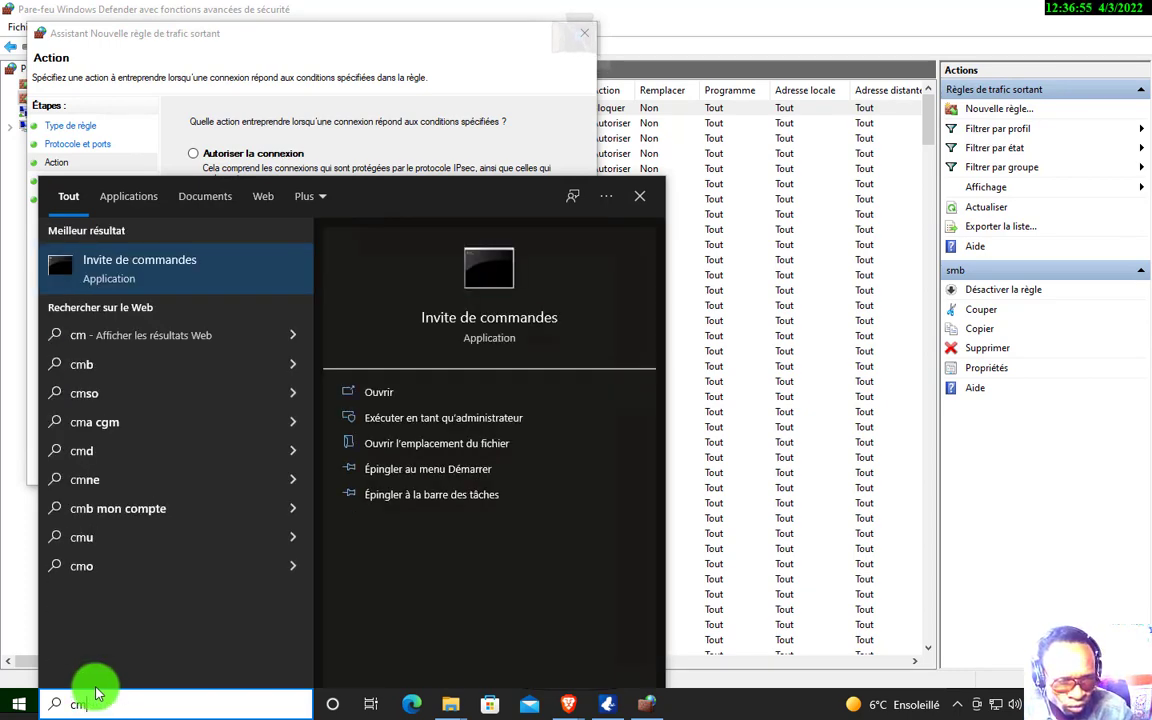
{"action": "left_click", "coordinate": [200, 272]}
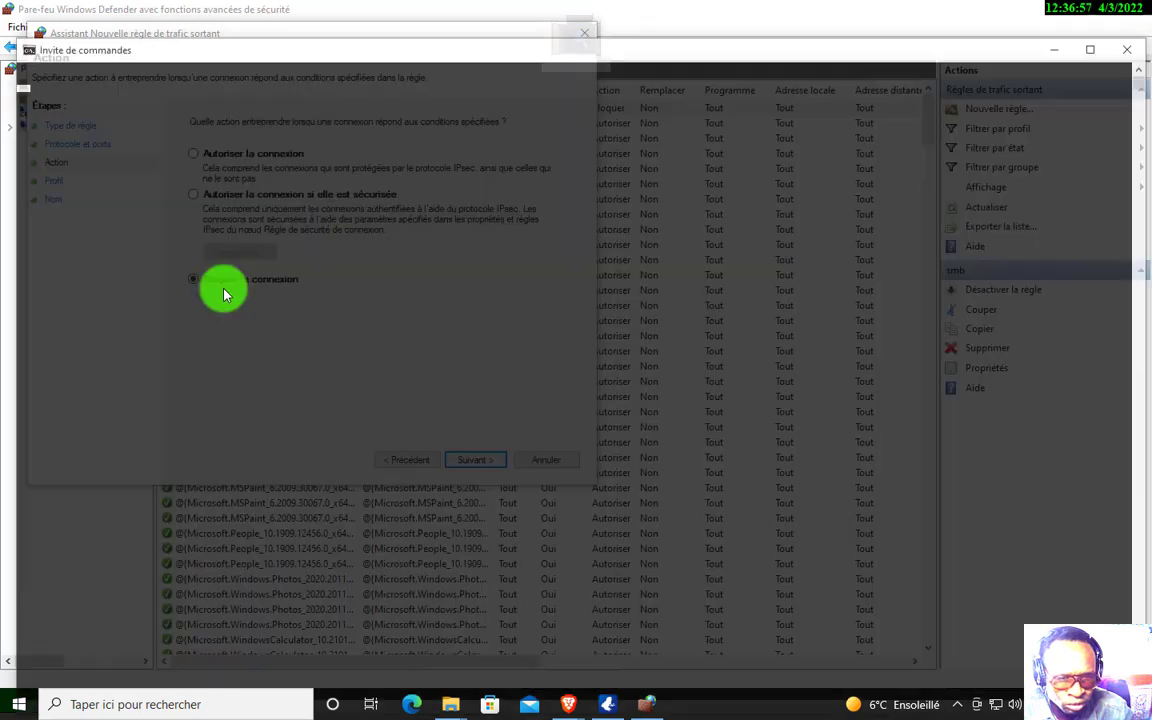
{"action": "type", "text": "net"}
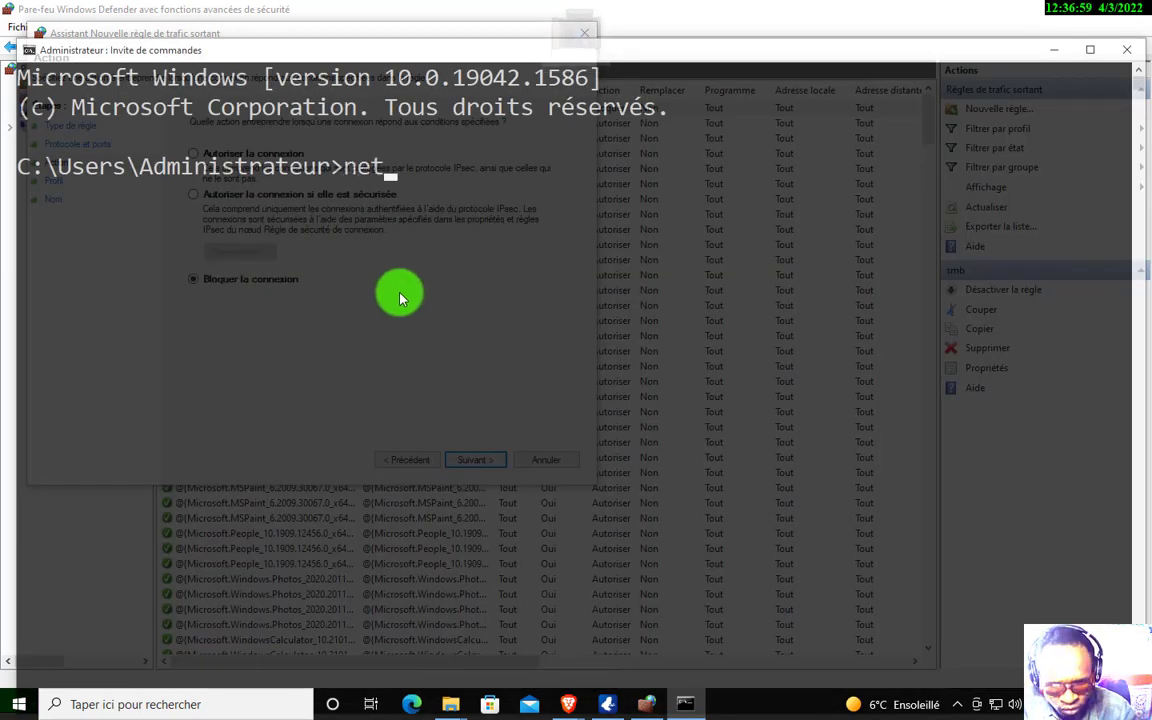
{"action": "key", "text": "BackSpace"}
{"action": "type", "text": "tstat -an"}
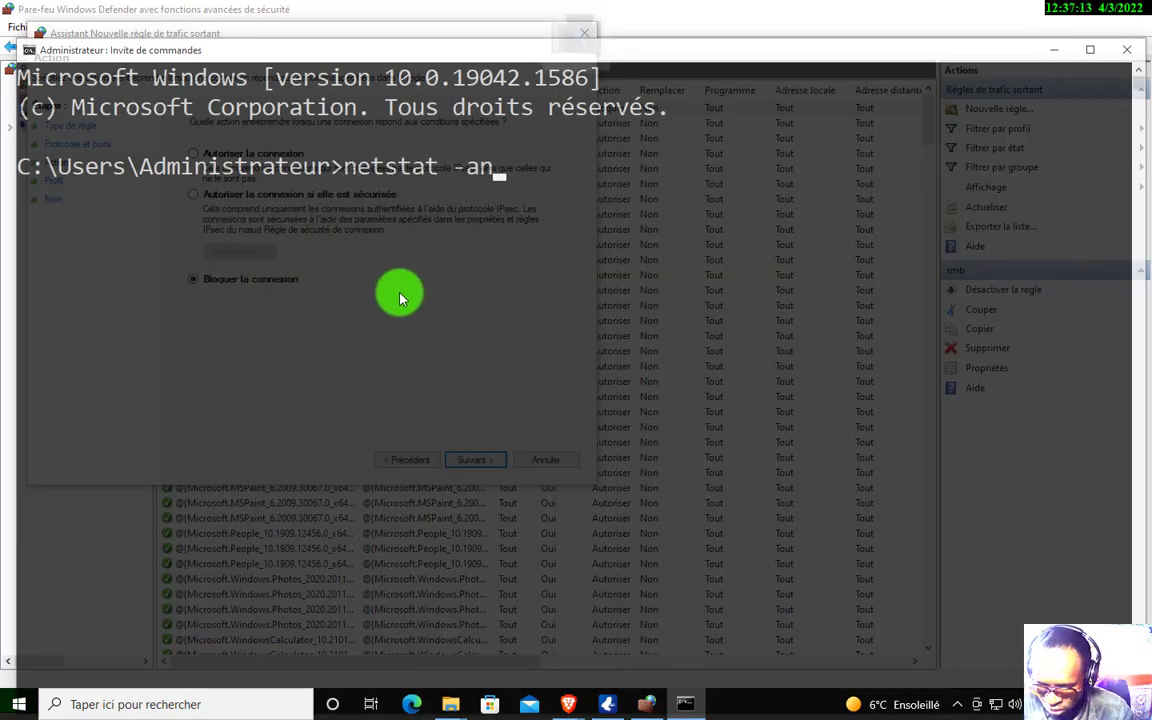
{"action": "key", "text": "Return"}
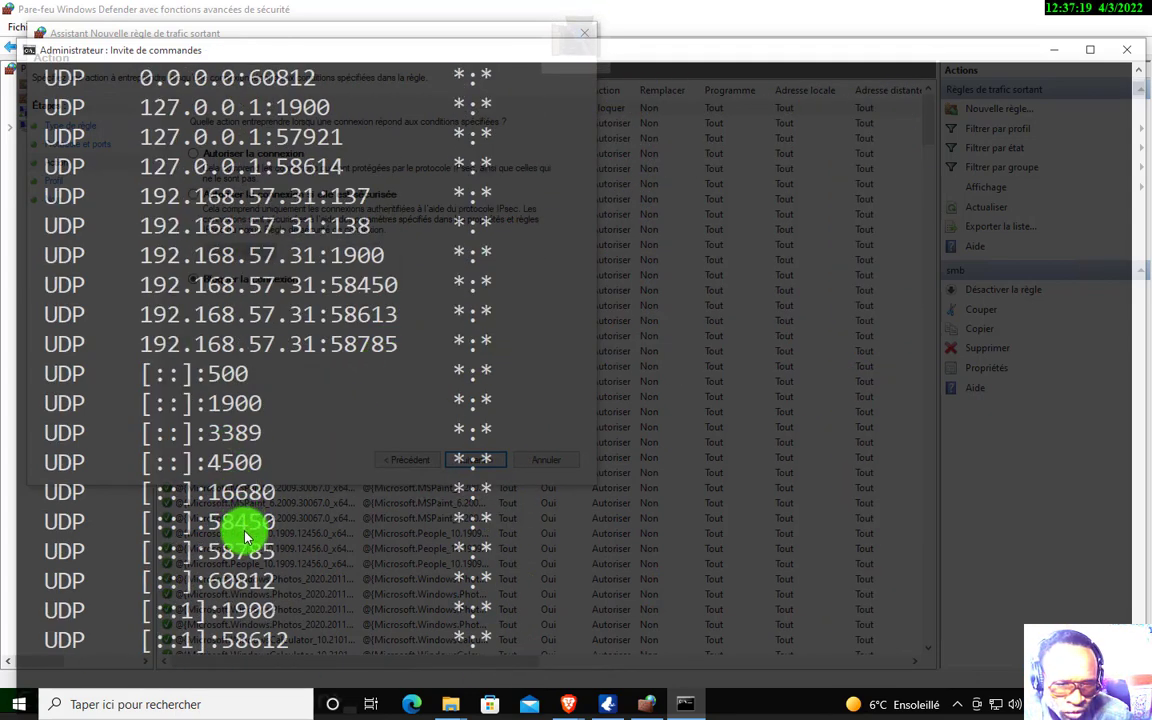
Examine the netstat output for the listening TCP ports, especially 445 and 139, and minimize the firewall and Command Prompt windows
{"action": "scroll", "coordinate": [245, 537], "scroll_direction": "up", "scroll_amount": 1}
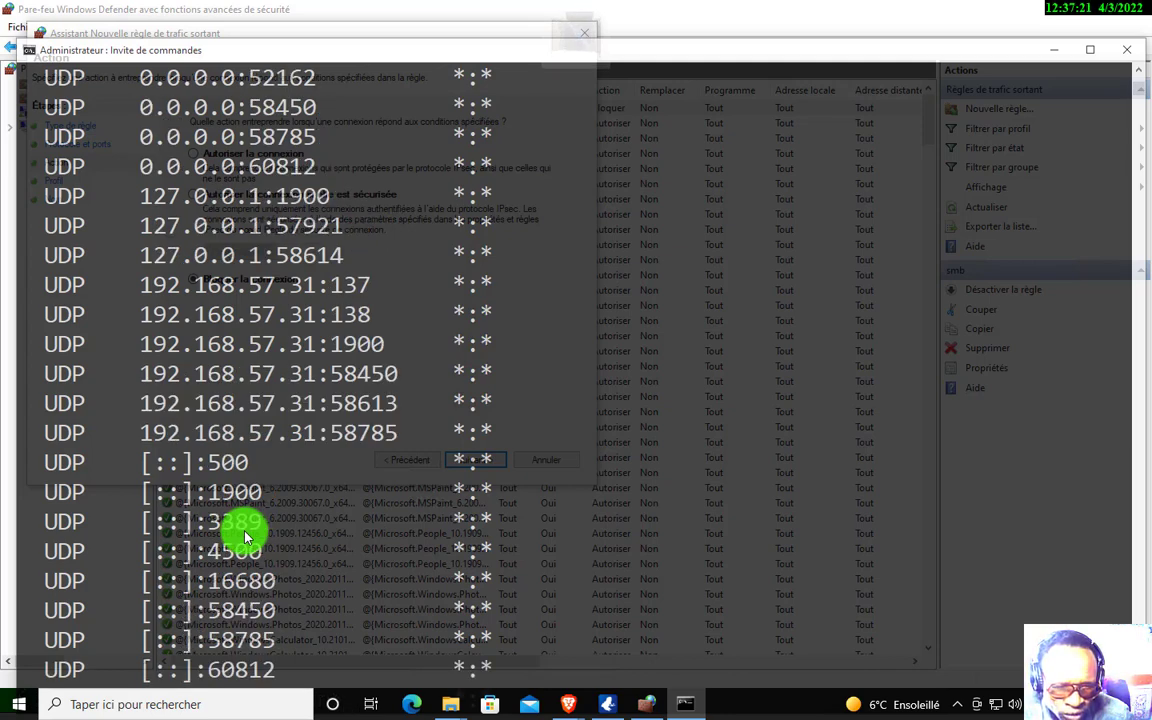
{"action": "scroll", "coordinate": [245, 537], "scroll_direction": "up", "scroll_amount": 5}
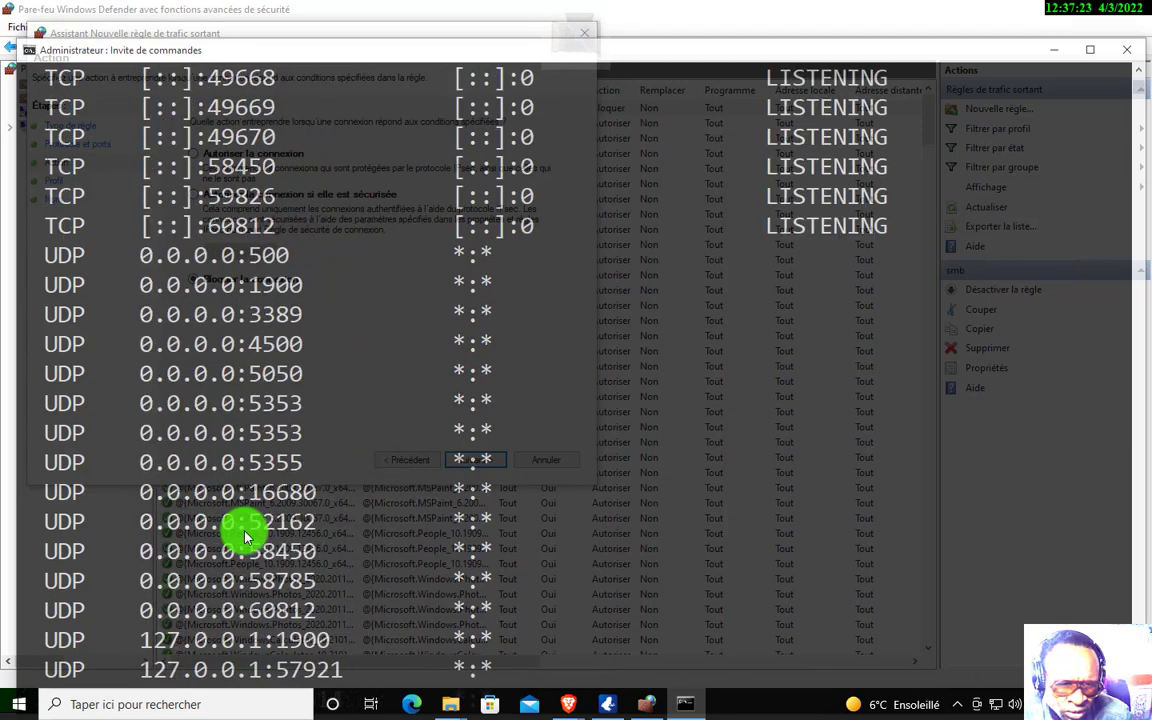
{"action": "scroll", "coordinate": [245, 537], "scroll_direction": "up", "scroll_amount": 1}
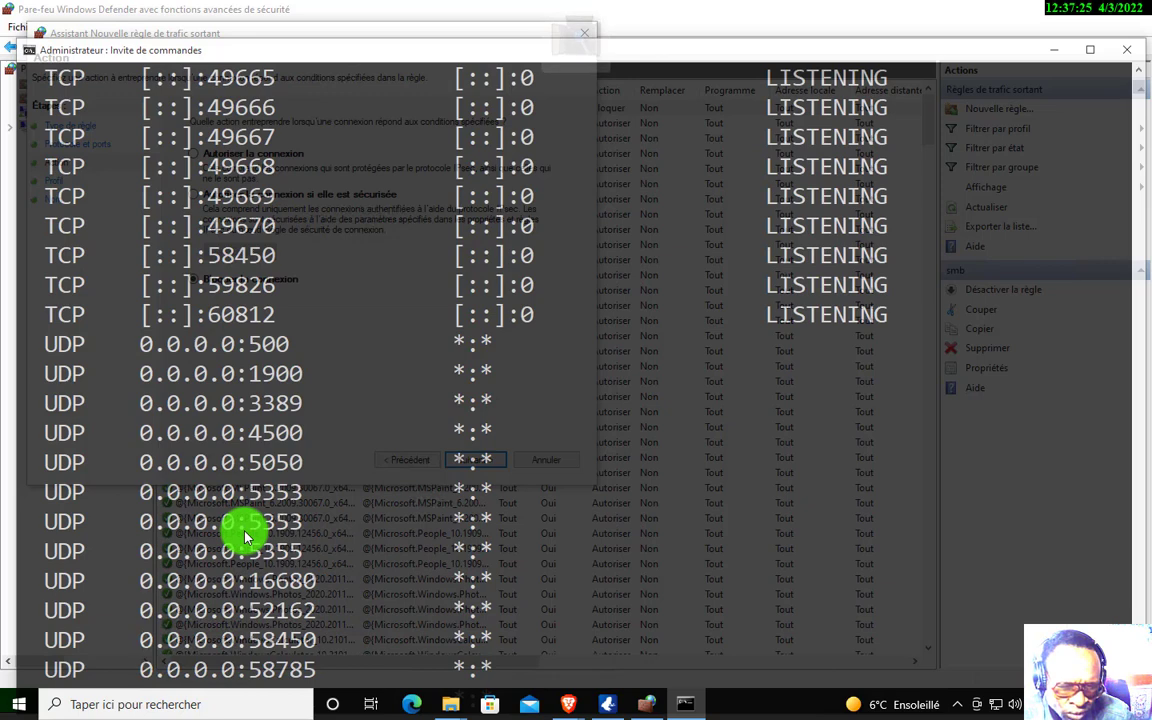
{"action": "scroll", "coordinate": [245, 537], "scroll_direction": "up", "scroll_amount": 15}
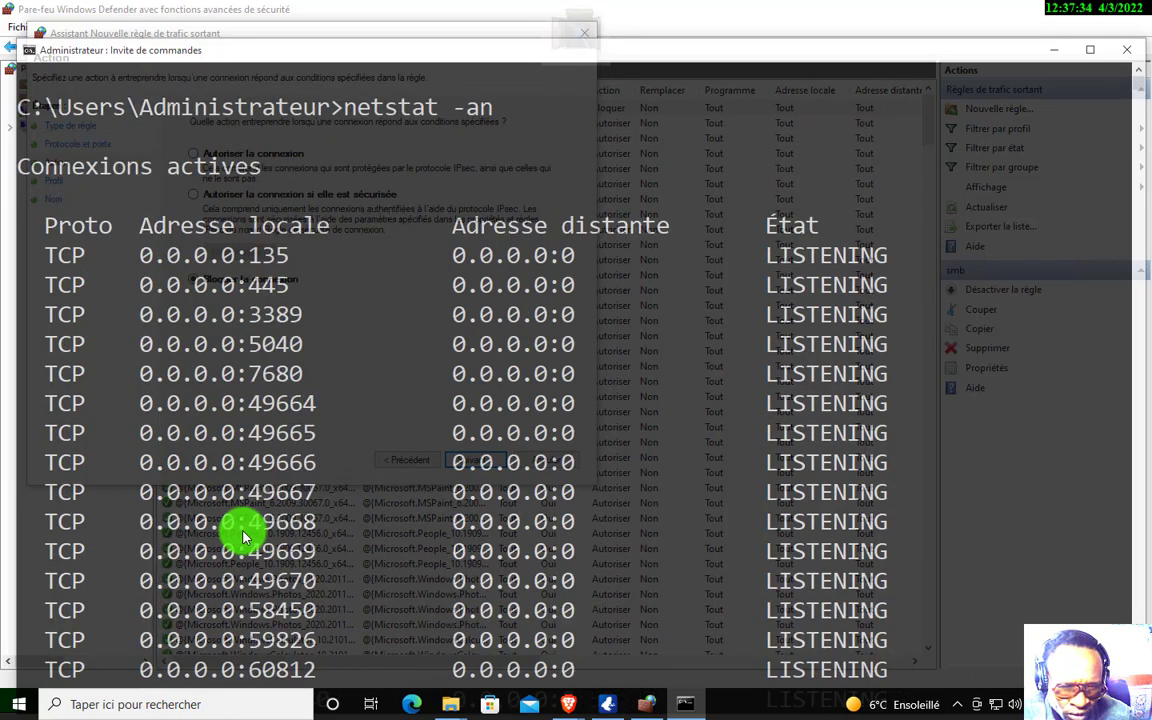
{"action": "scroll", "coordinate": [245, 537], "scroll_direction": "up", "scroll_amount": 1}
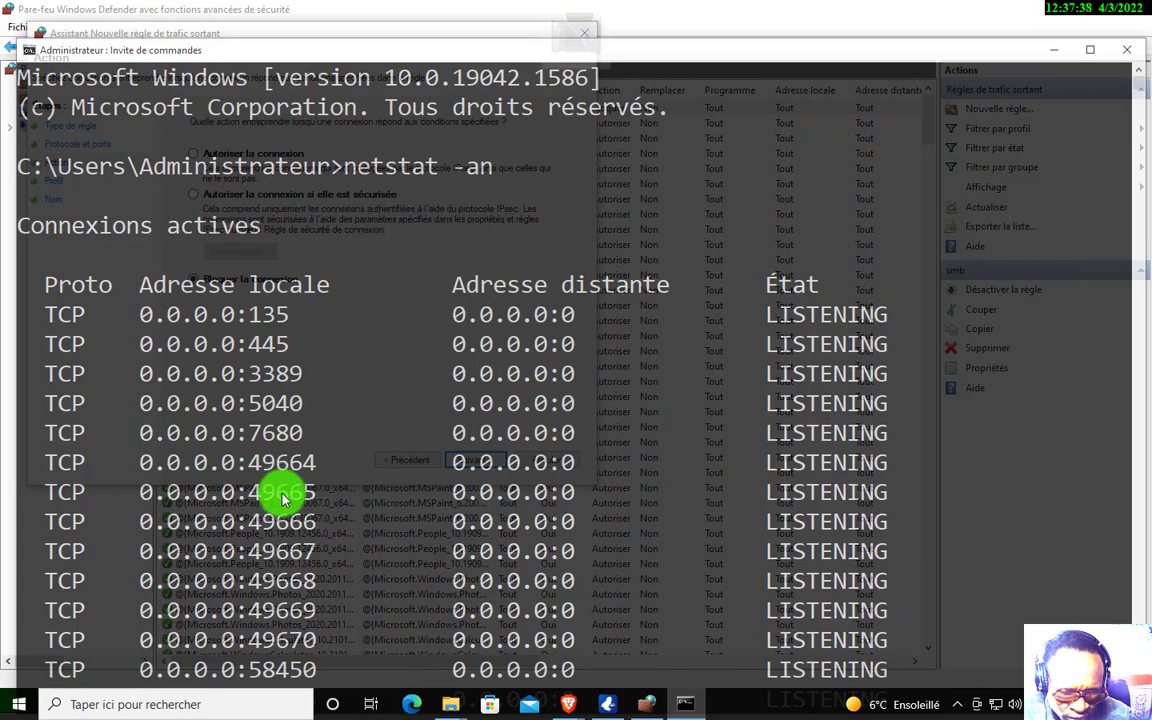
{"action": "scroll", "coordinate": [283, 503], "scroll_direction": "down", "scroll_amount": 1}
{"action": "scroll", "coordinate": [283, 503], "scroll_direction": "down", "scroll_amount": 1}
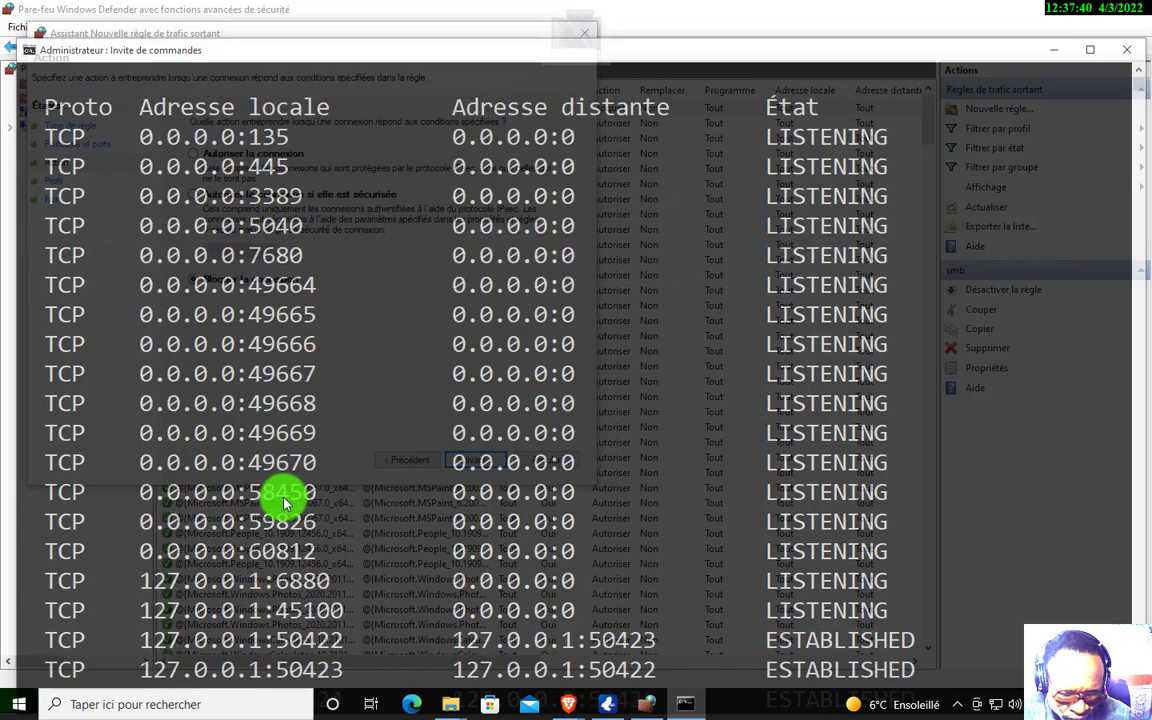
{"action": "scroll", "coordinate": [283, 503], "scroll_direction": "down", "scroll_amount": 1}
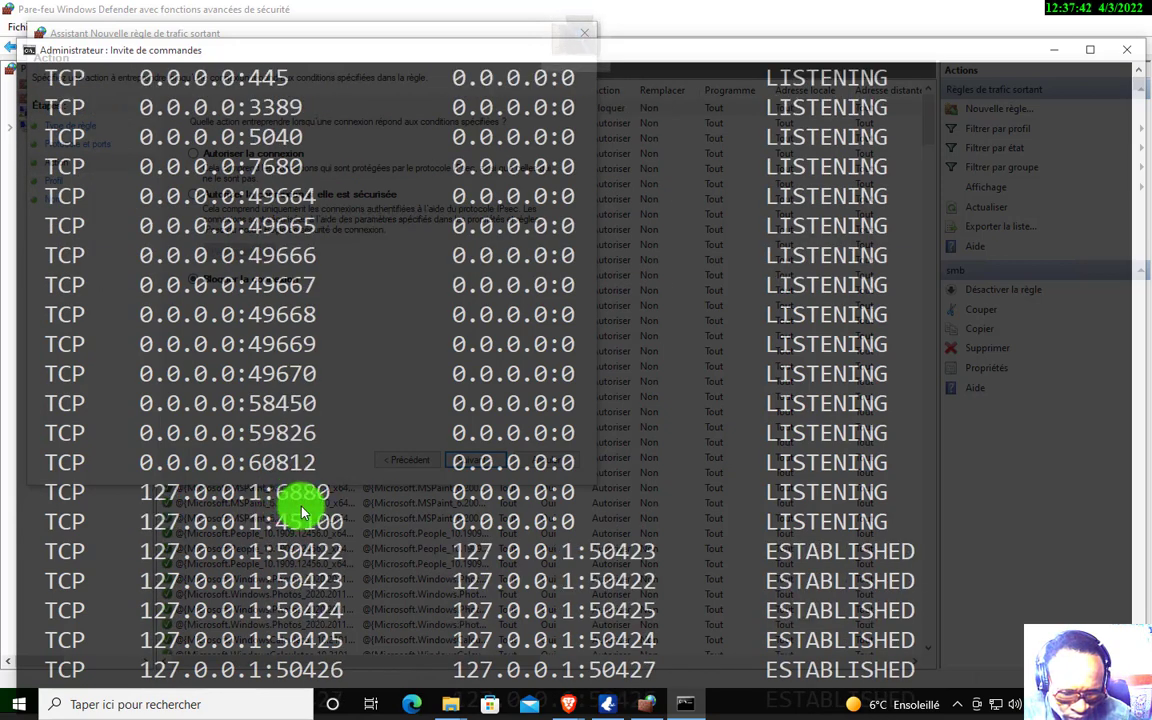
{"action": "scroll", "coordinate": [303, 512], "scroll_direction": "down", "scroll_amount": 1}
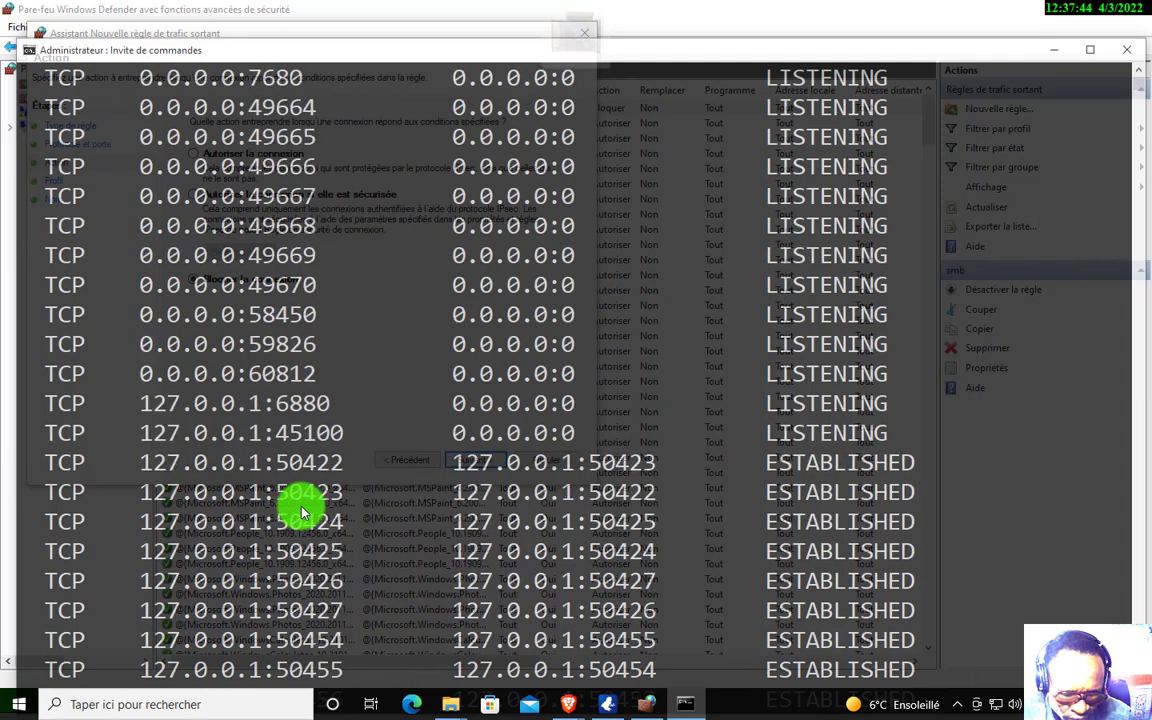
{"action": "scroll", "coordinate": [303, 512], "scroll_direction": "down", "scroll_amount": 1}
{"action": "scroll", "coordinate": [303, 512], "scroll_direction": "down", "scroll_amount": 1}
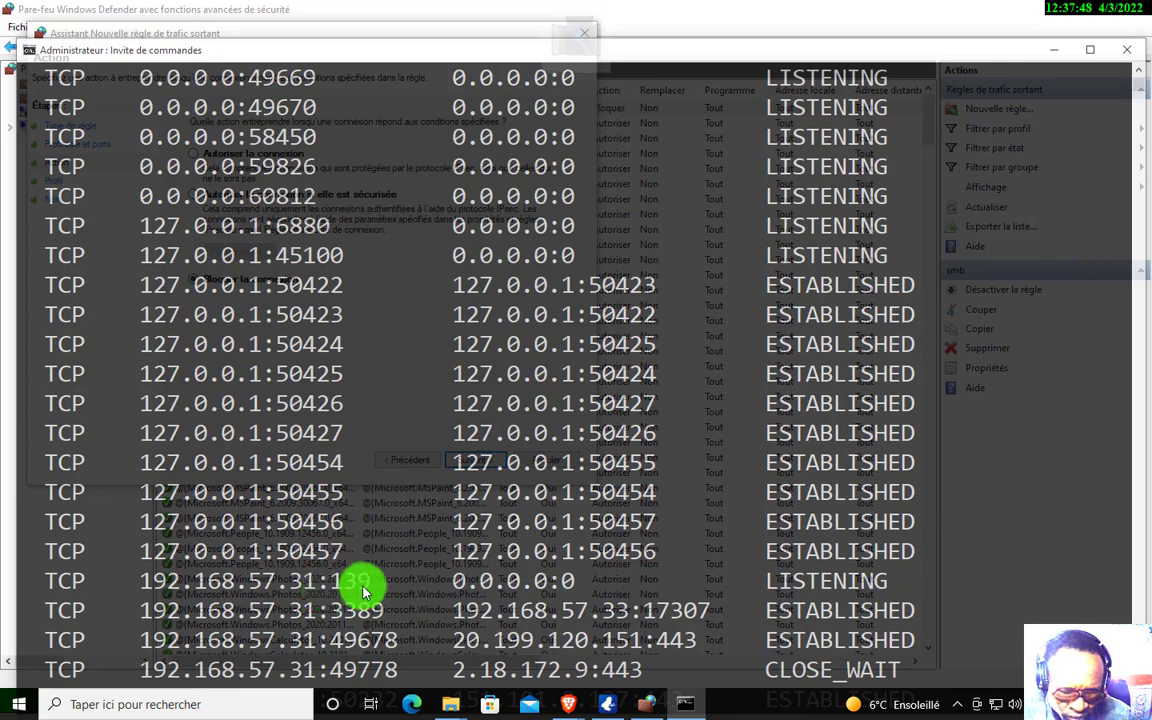
{"action": "left_click", "coordinate": [1054, 14]}
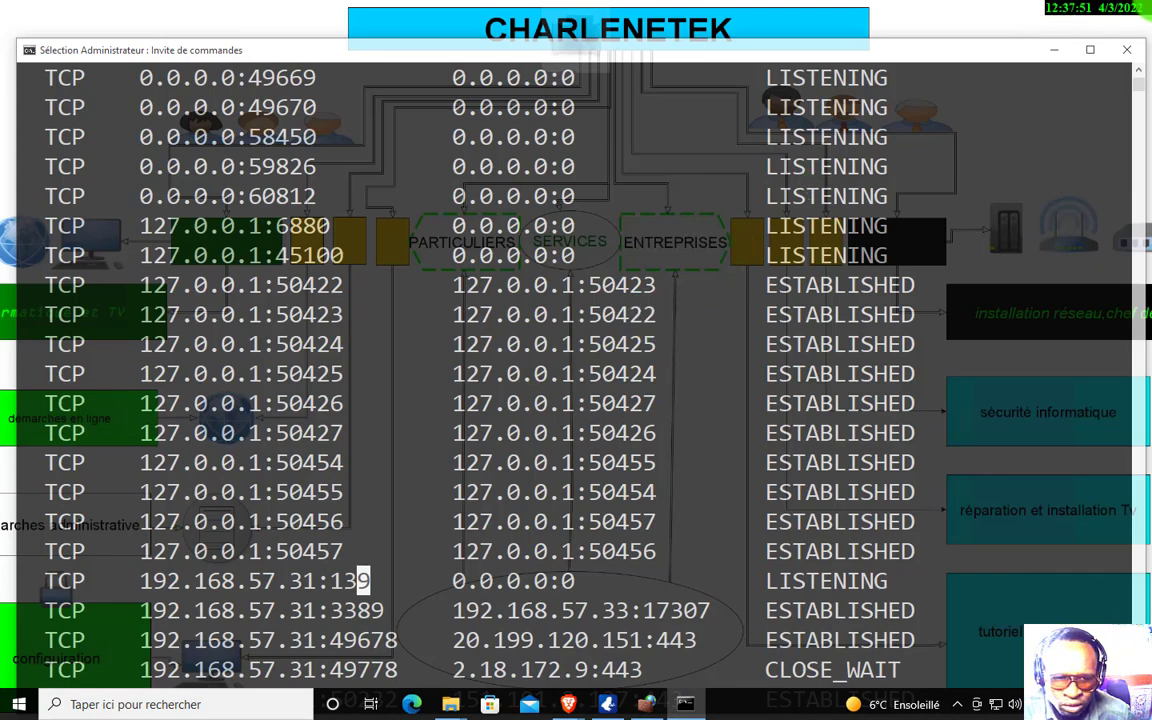
{"action": "left_click", "coordinate": [1054, 49]}
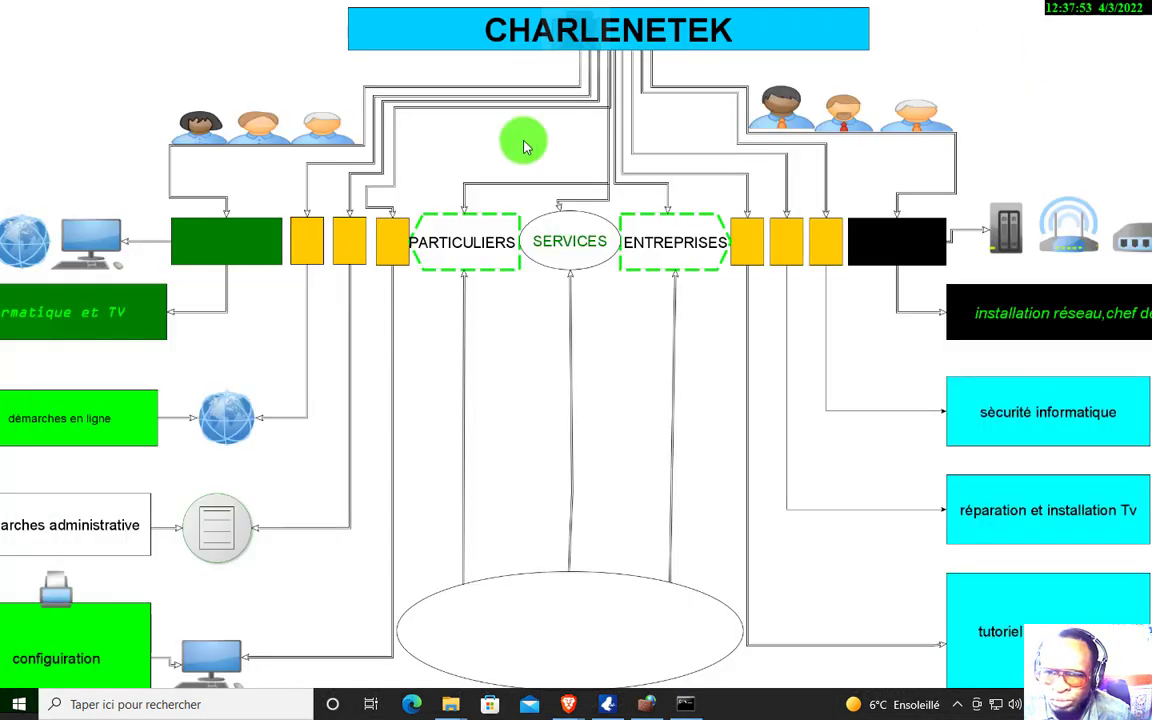
Keep Bloquer la connexion and all three profiles for the outbound rule, name it 139 with the description bloquer, and create it
{"action": "left_click", "coordinate": [609, 705]}
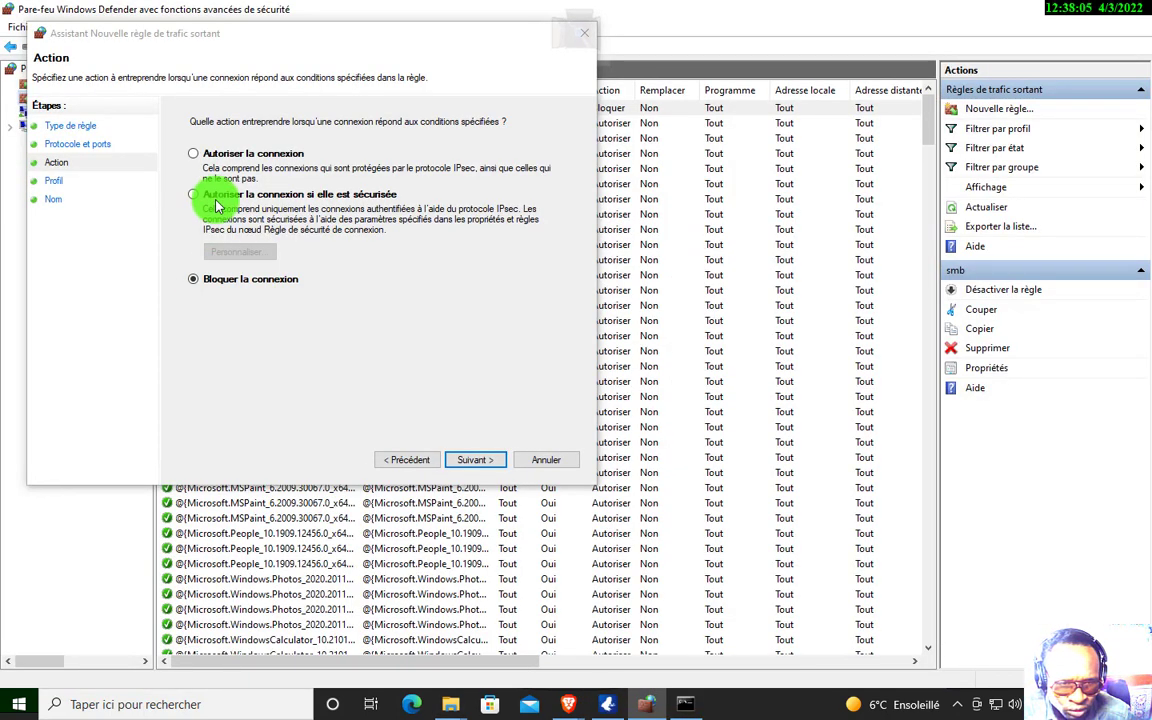
{"action": "left_click", "coordinate": [466, 464]}
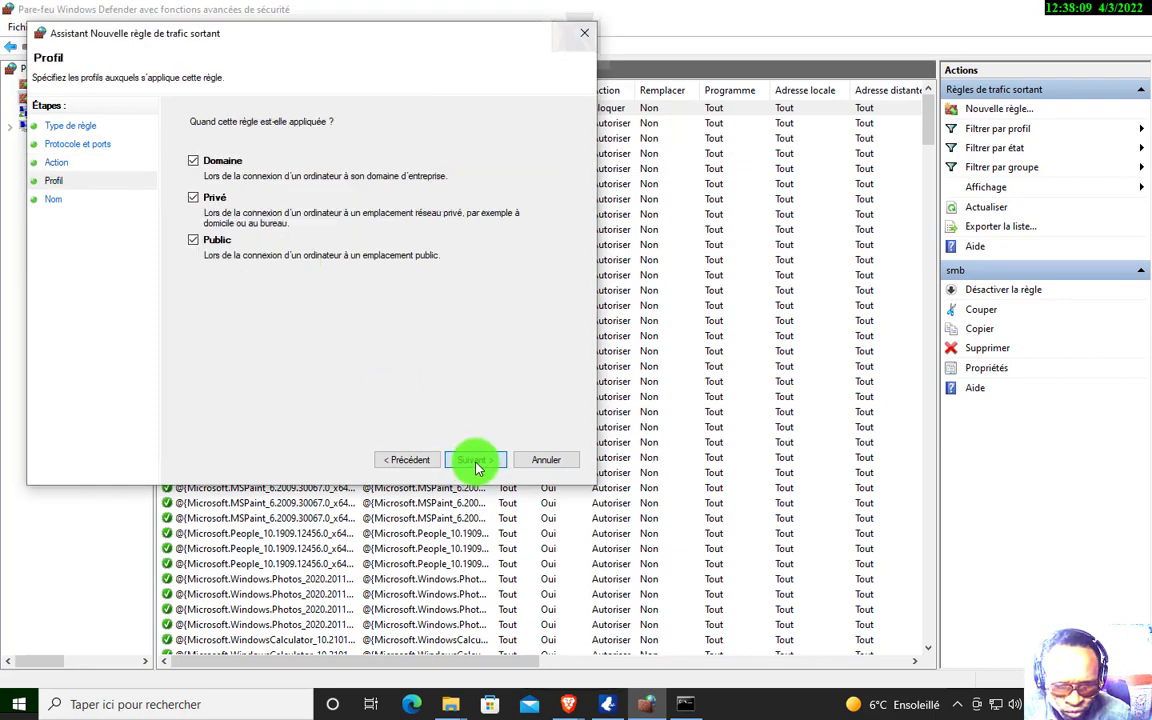
{"action": "left_click", "coordinate": [476, 461]}
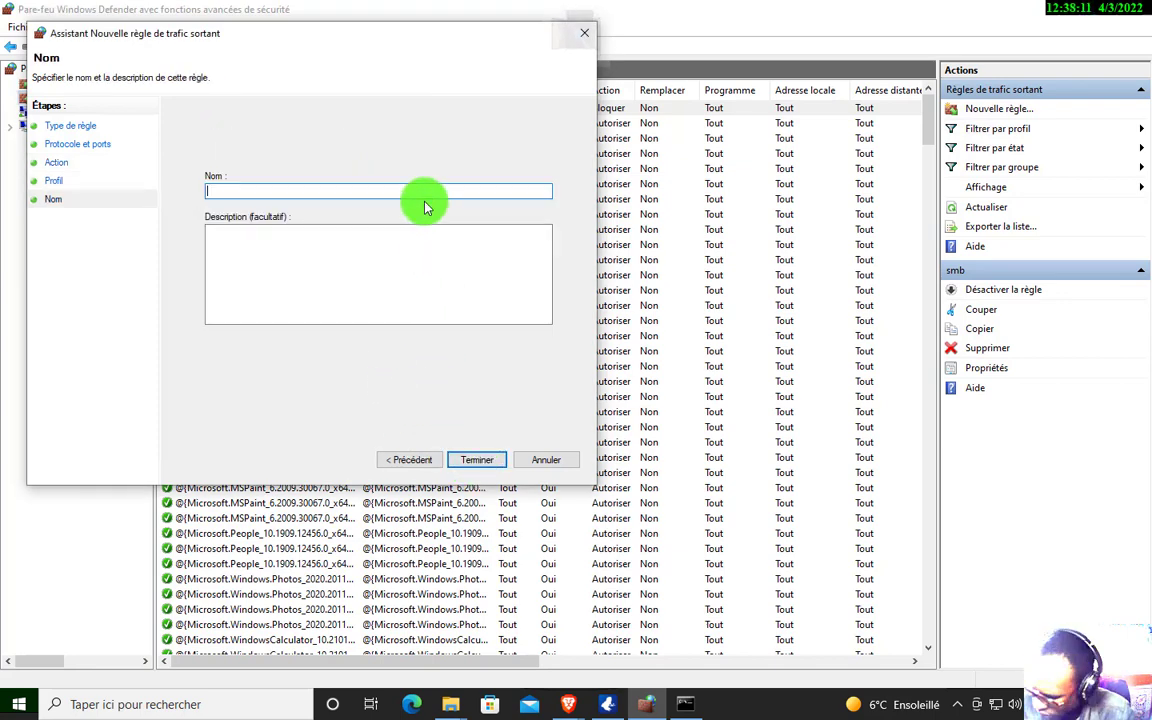
{"action": "type", "text": "139"}
{"action": "left_click", "coordinate": [393, 262]}
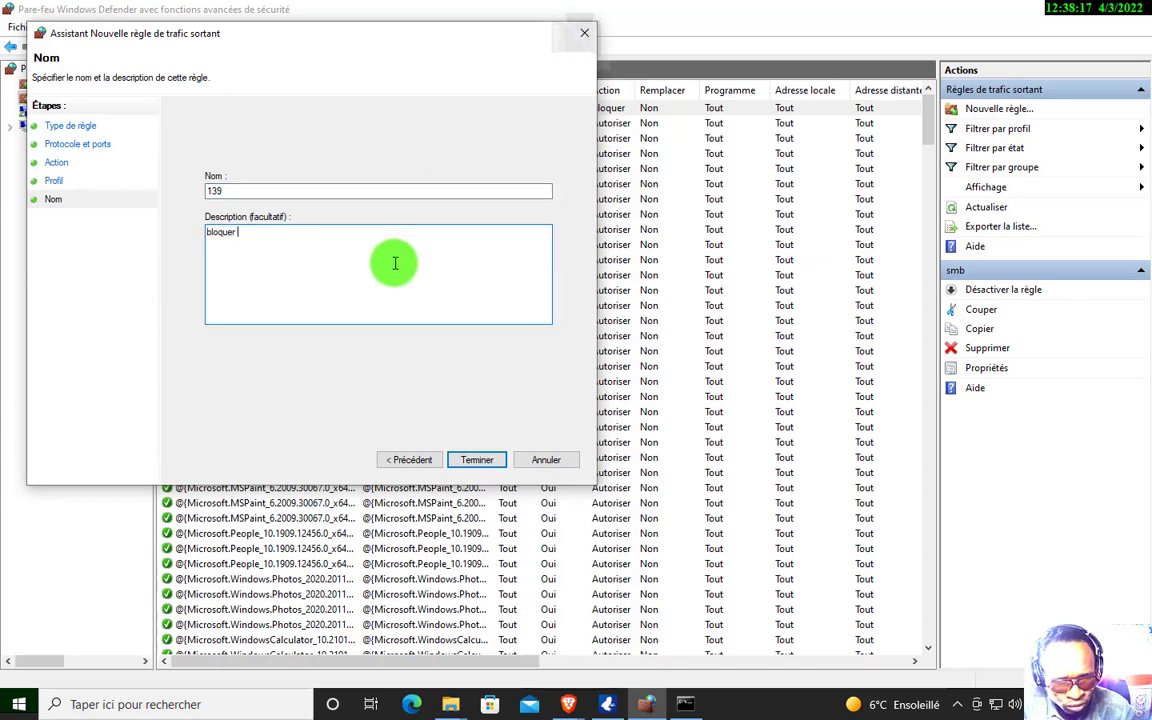
{"action": "left_click", "coordinate": [465, 461]}
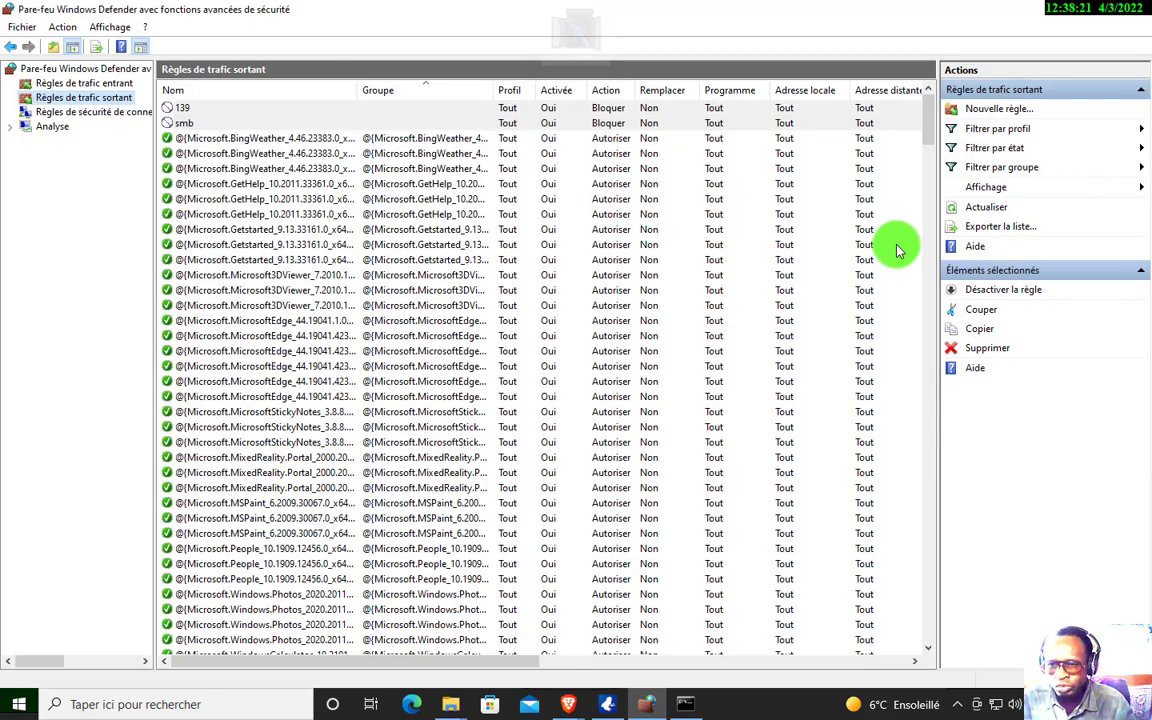
Close the firewall console, Vuze and Brave's Téléchargements window, keeping the Nouvel onglet window open
{"action": "scroll", "coordinate": [926, 478], "scroll_direction": "down", "scroll_amount": 8}
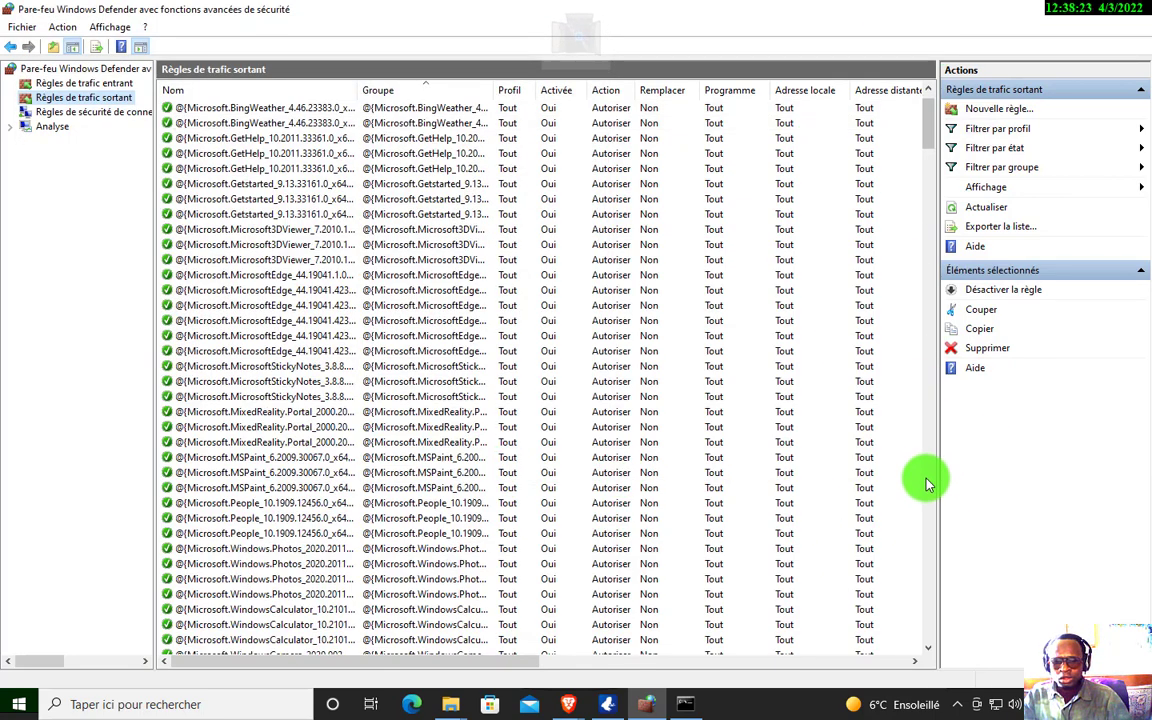
{"action": "scroll", "coordinate": [926, 480], "scroll_direction": "down", "scroll_amount": 7}
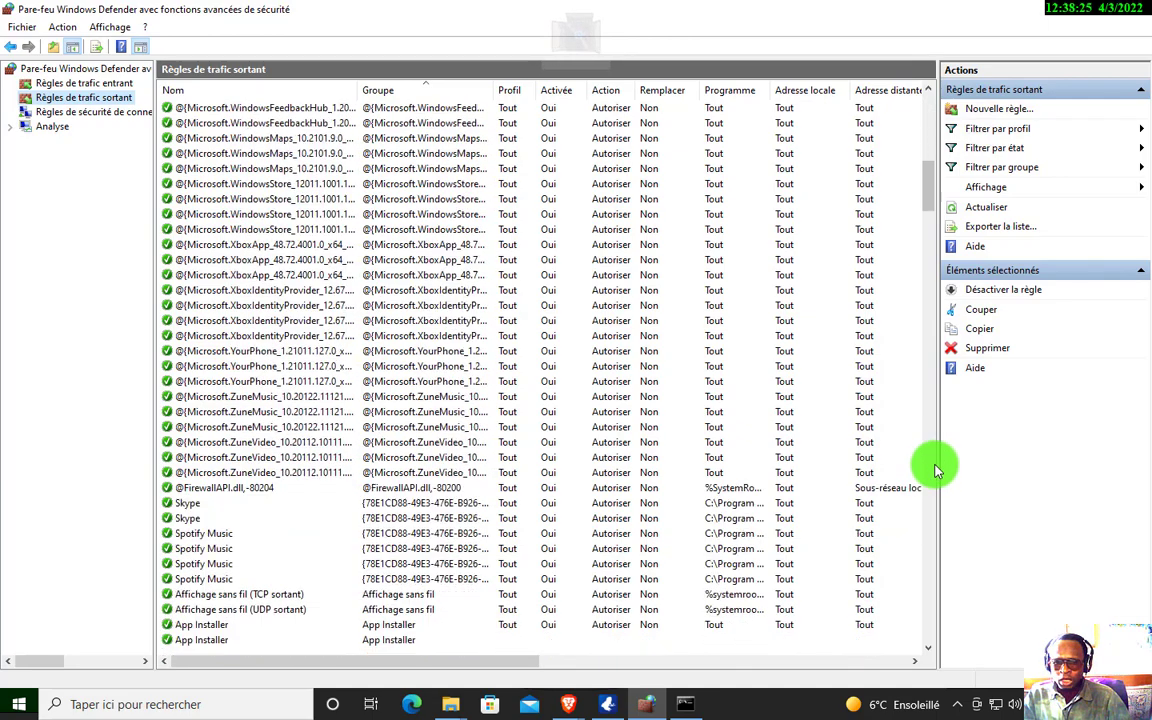
{"action": "scroll", "coordinate": [935, 462], "scroll_direction": "down", "scroll_amount": 8}
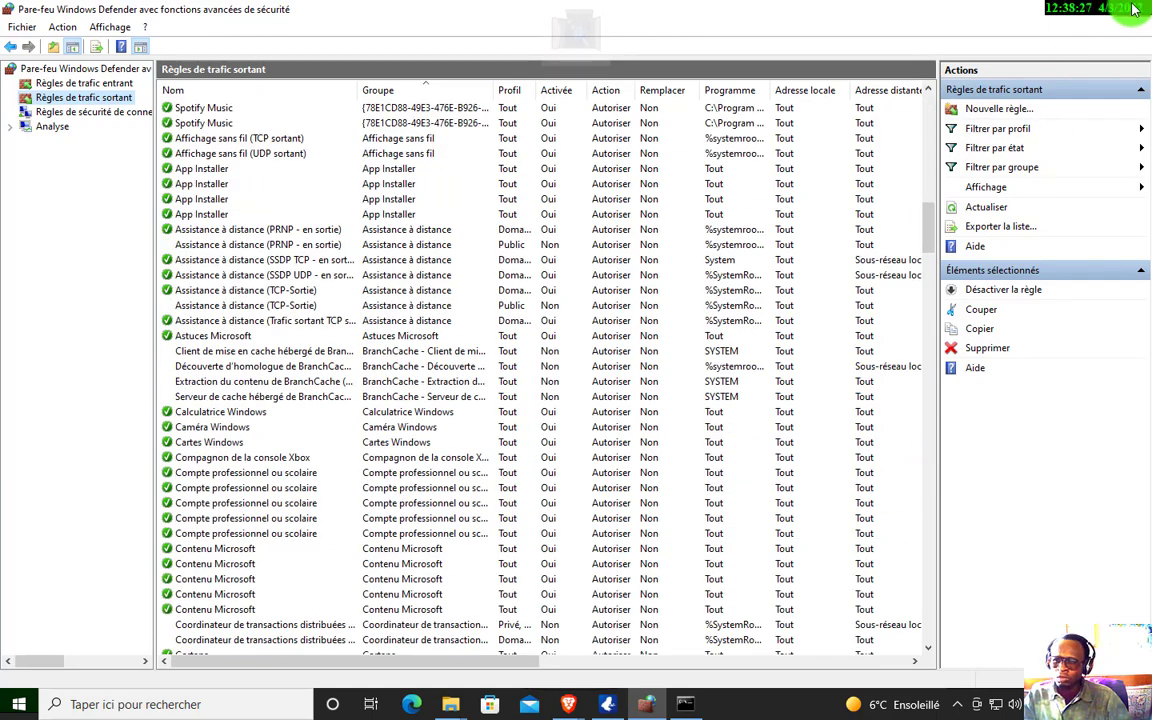
{"action": "left_click", "coordinate": [1010, 12]}
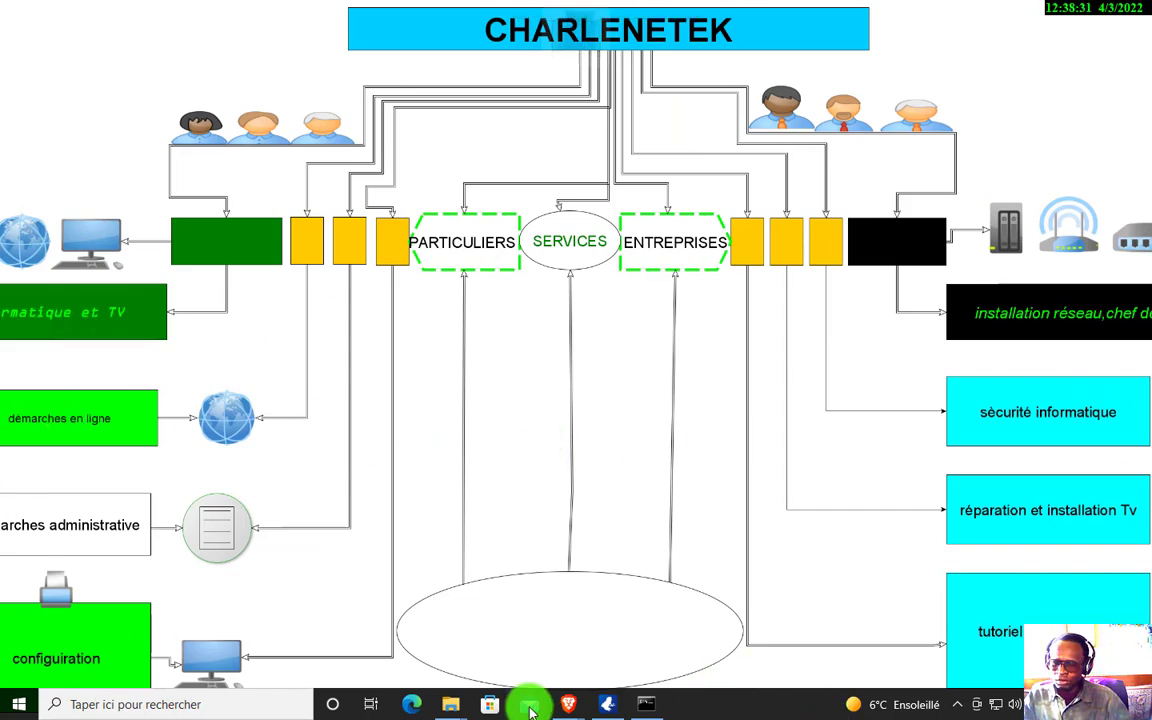
{"action": "left_click", "coordinate": [607, 704]}
{"action": "left_click", "coordinate": [1127, 12]}
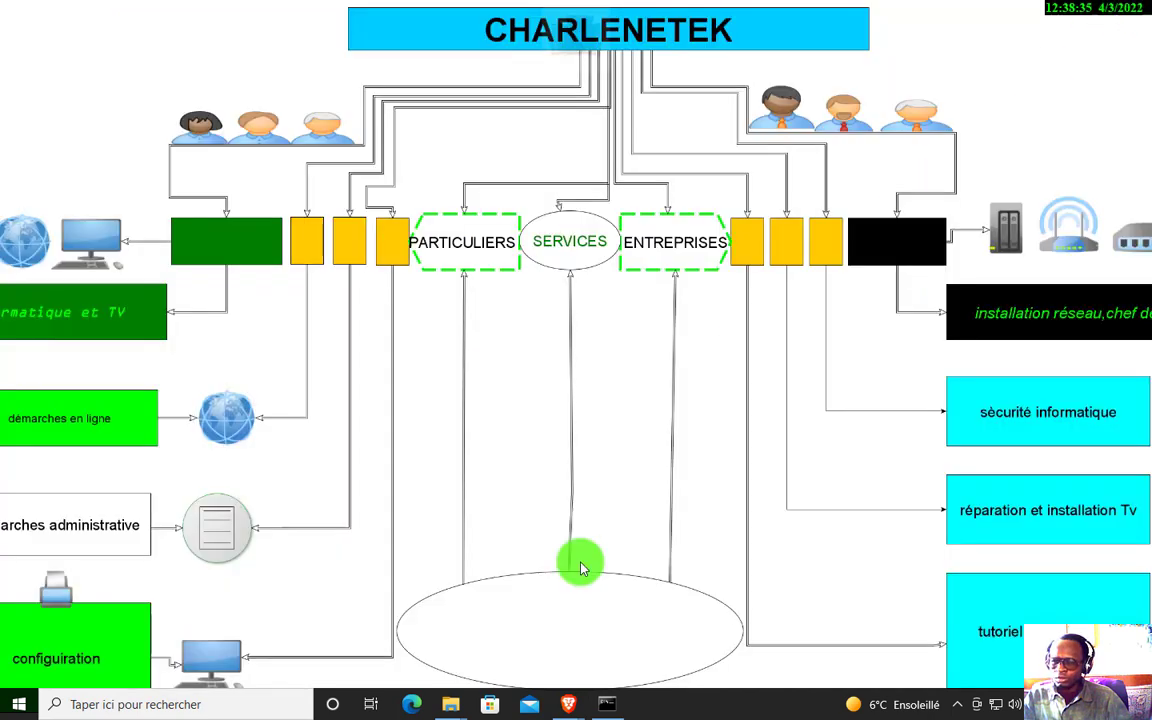
{"action": "mouse_move", "coordinate": [571, 700]}
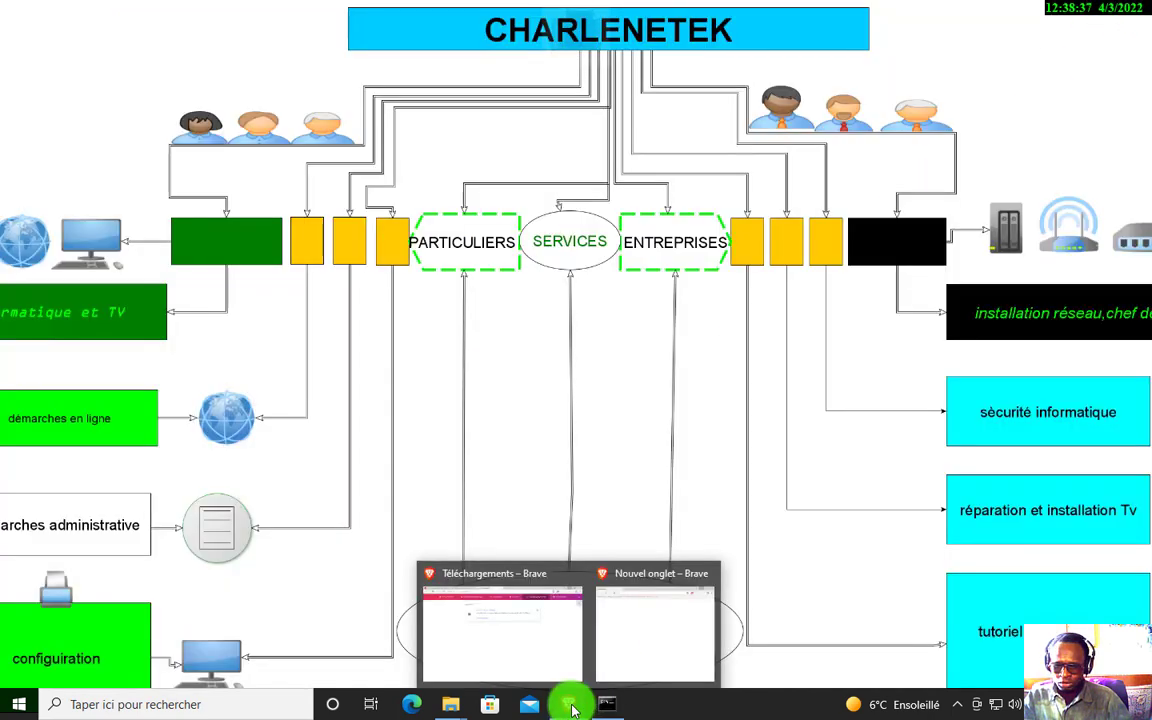
{"action": "left_click", "coordinate": [574, 577]}
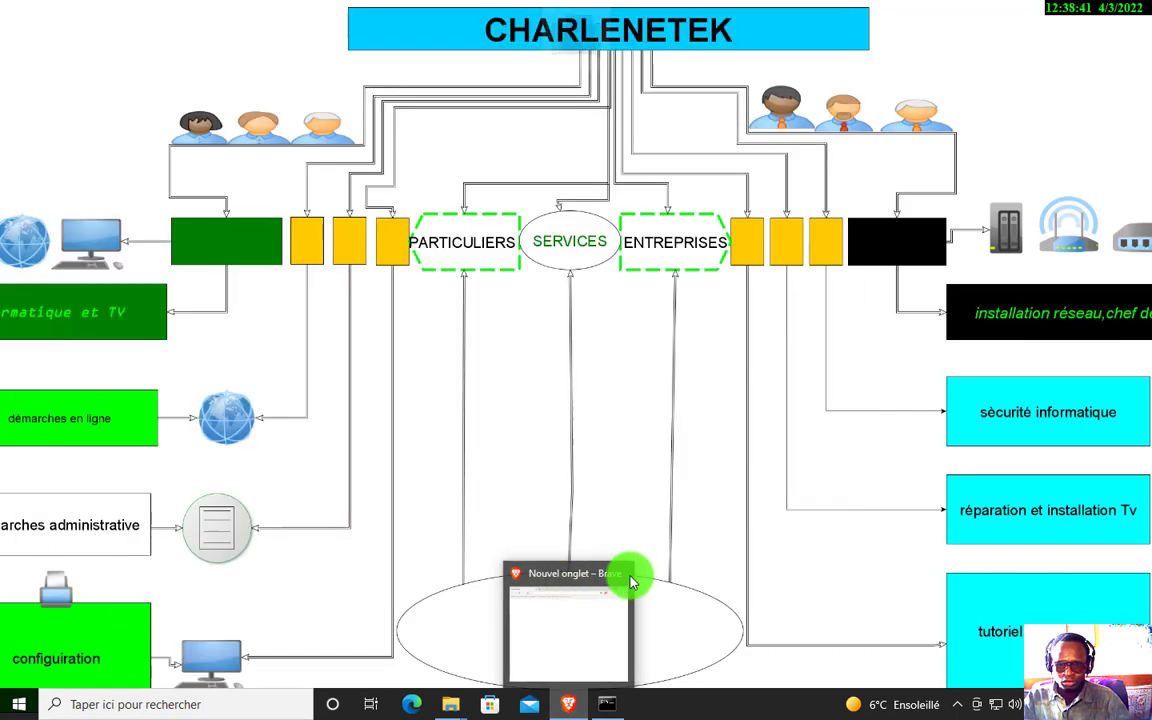
Switch to the remaining Brave window, search for googlr, maximize the window and open the google.fr result
{"action": "left_click", "coordinate": [581, 604]}
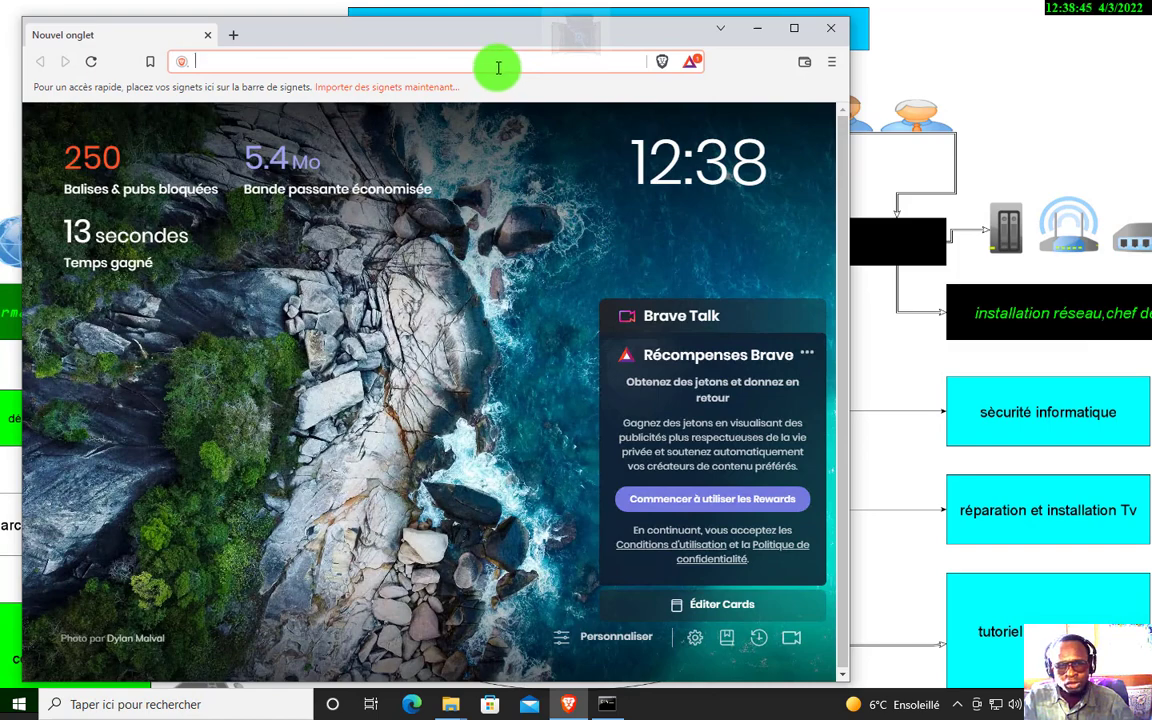
{"action": "type", "text": "googlr"}
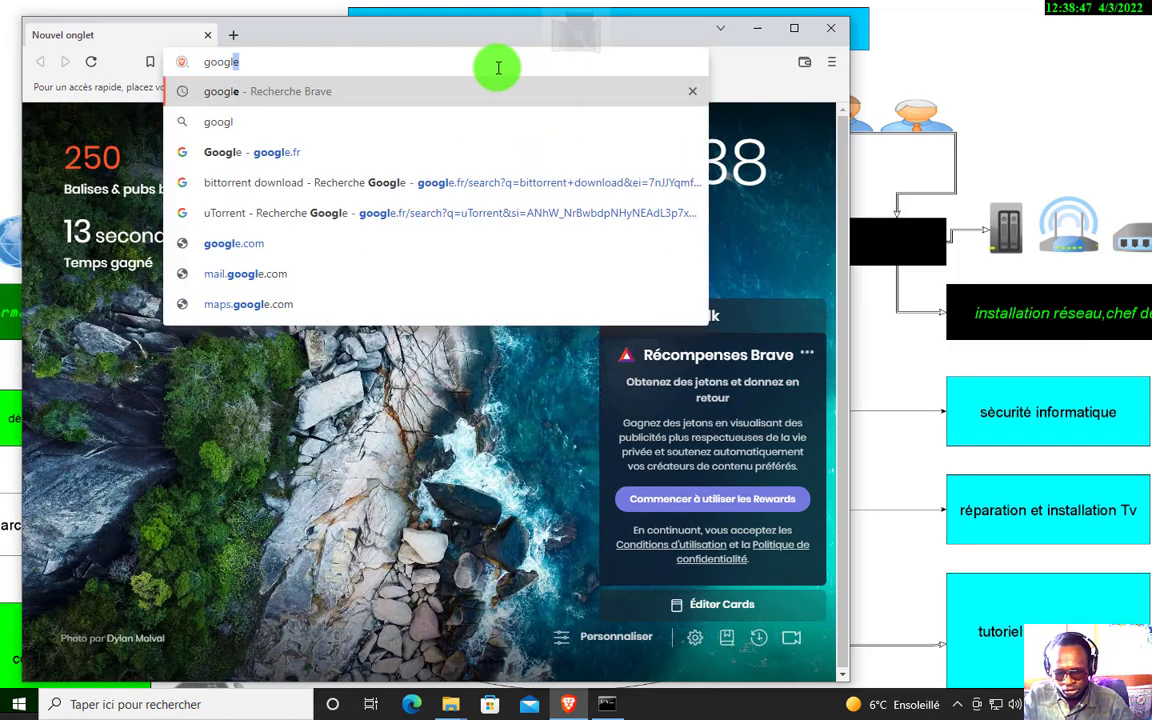
{"action": "key", "text": "Return"}
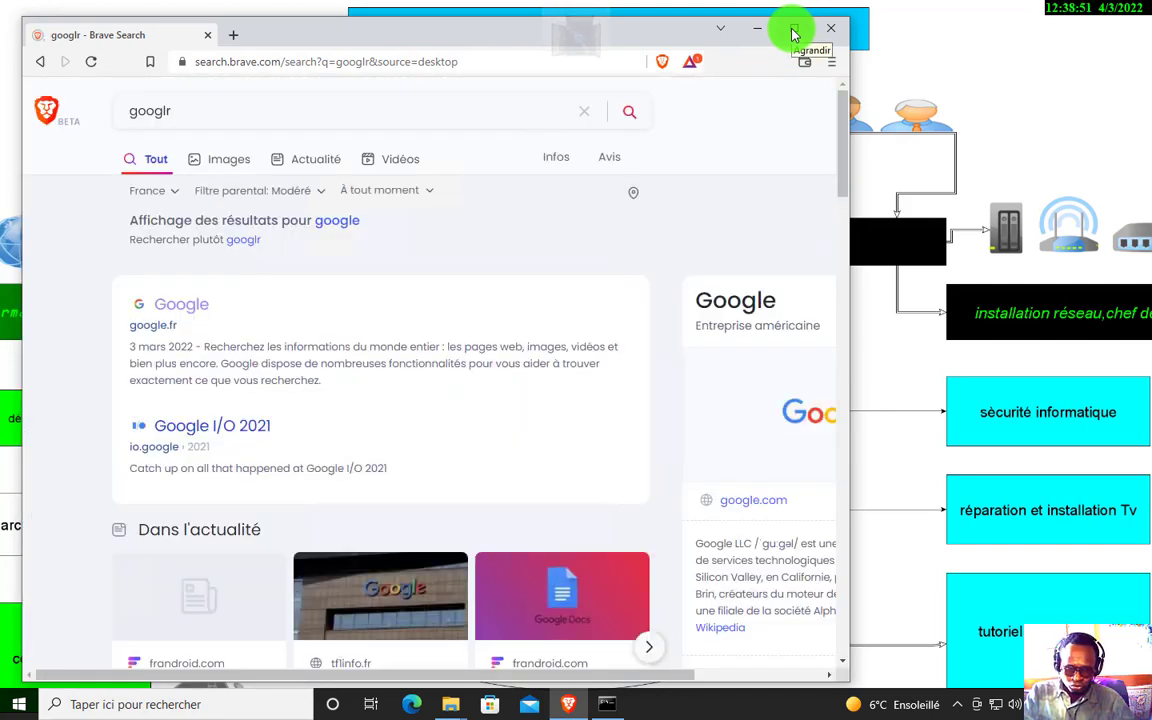
{"action": "left_click", "coordinate": [793, 34]}
{"action": "left_click", "coordinate": [212, 279]}
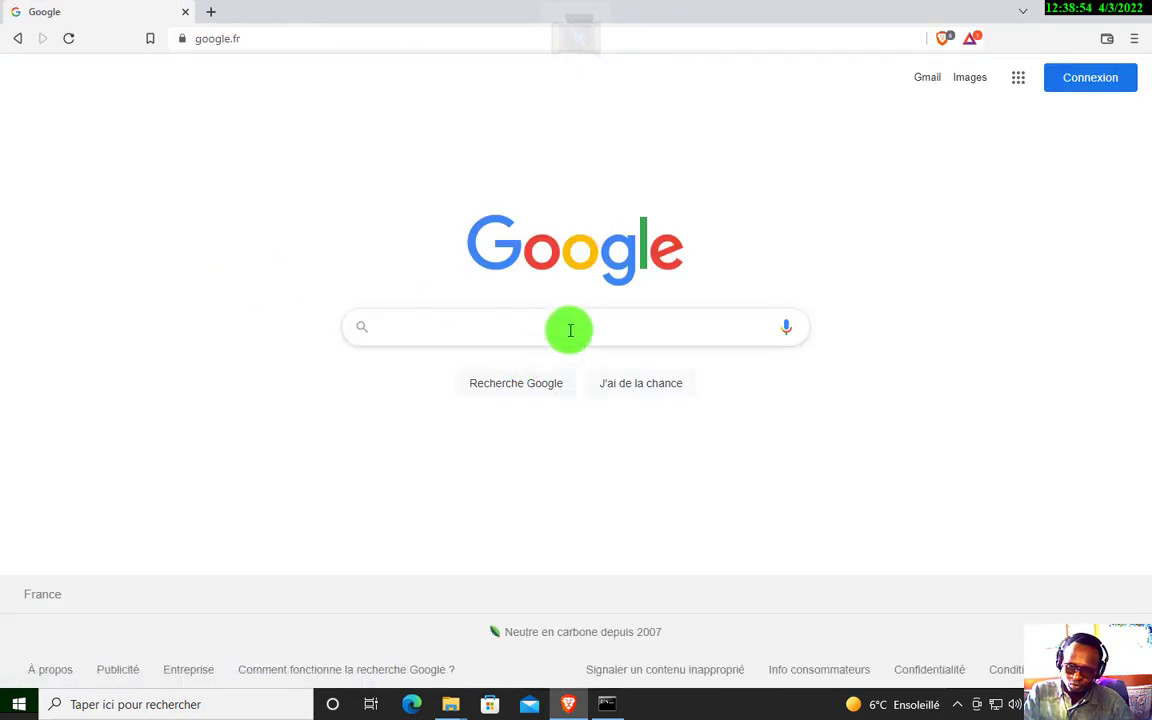
Search Google for the pirate bay and open the tpbproxypirate.com result, closing its VPN warning pop-up
{"action": "left_click", "coordinate": [570, 329]}
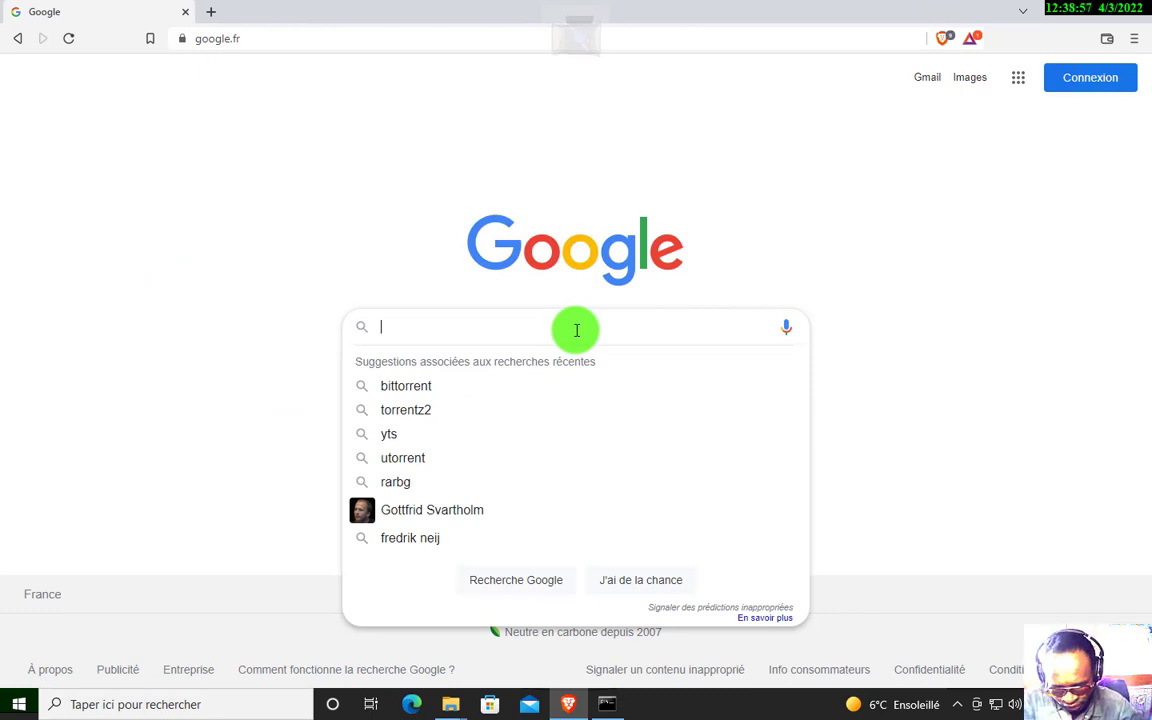
{"action": "type", "text": "the pir"}
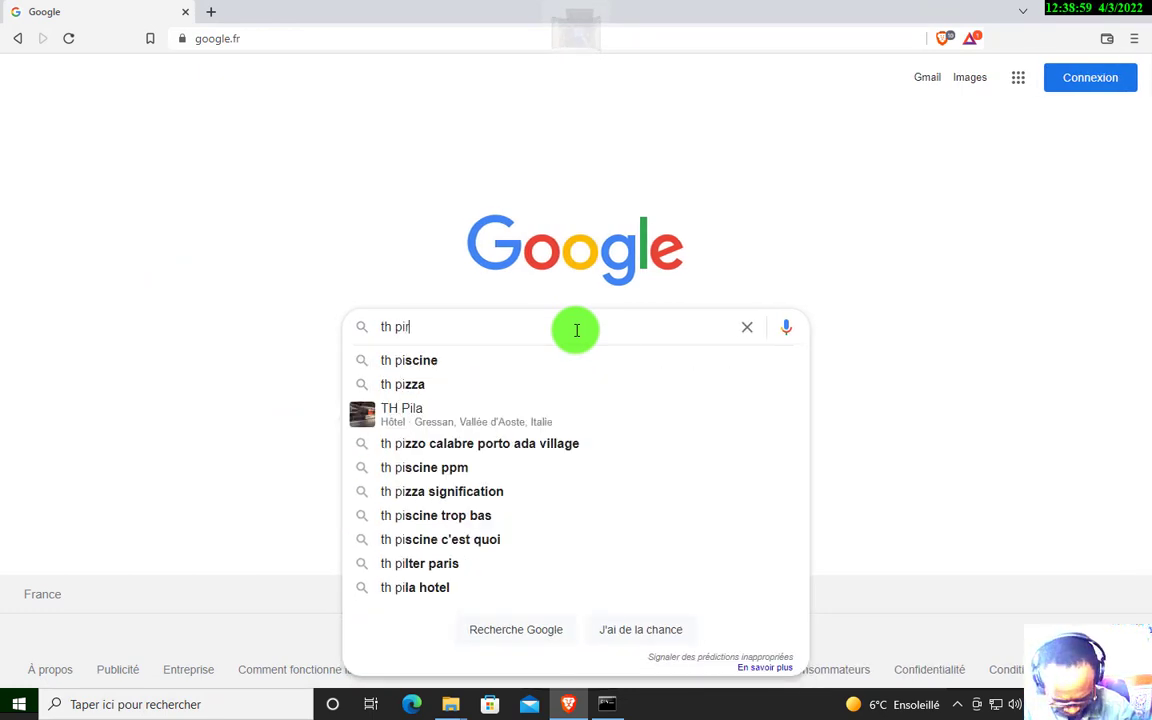
{"action": "type", "text": "ate bay"}
{"action": "key", "text": "Return"}
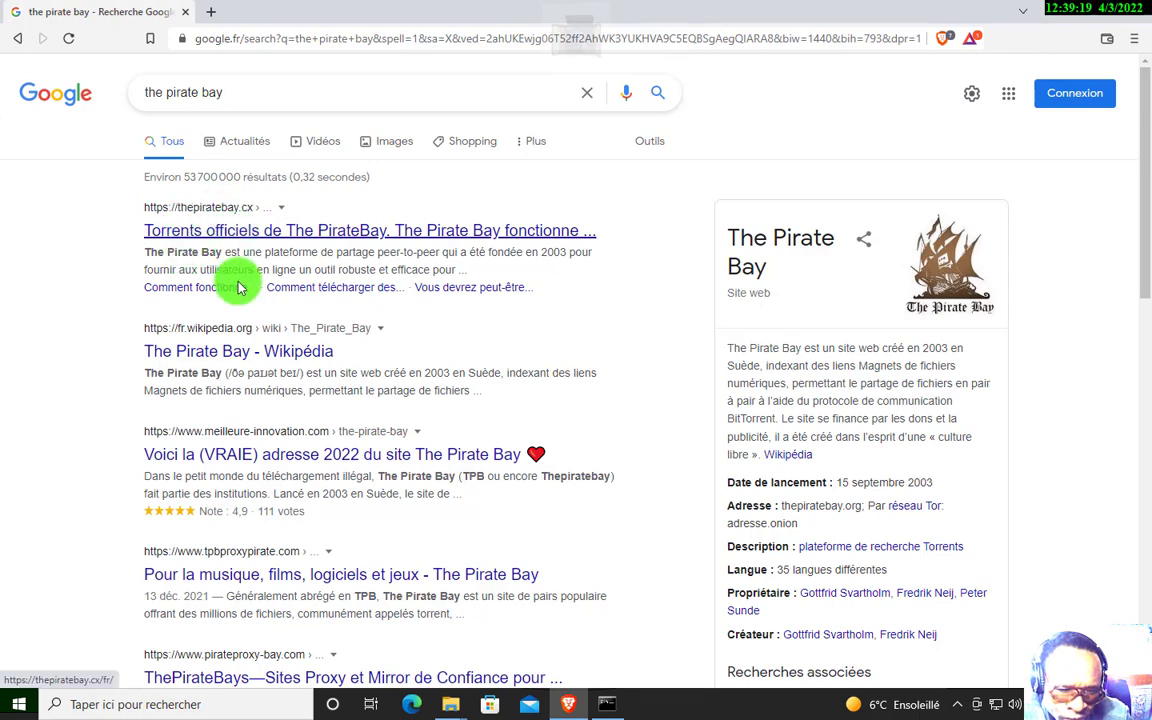
{"action": "scroll", "coordinate": [340, 475], "scroll_direction": "down", "scroll_amount": 2}
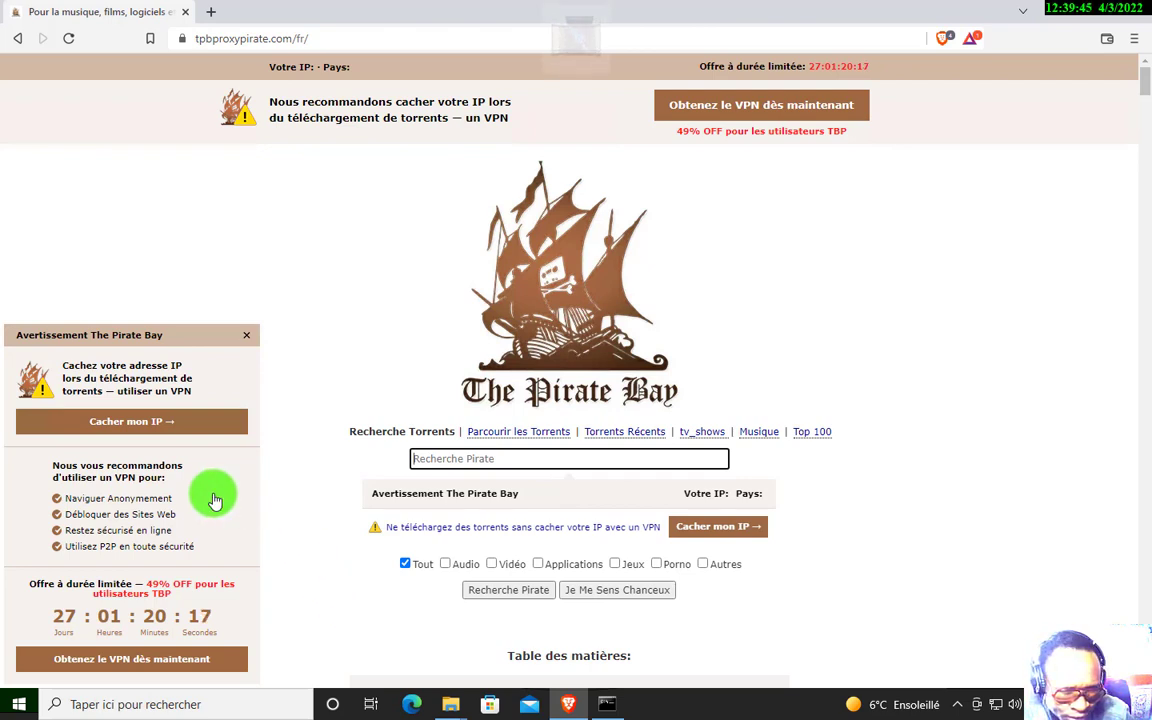
{"action": "left_click", "coordinate": [178, 428]}
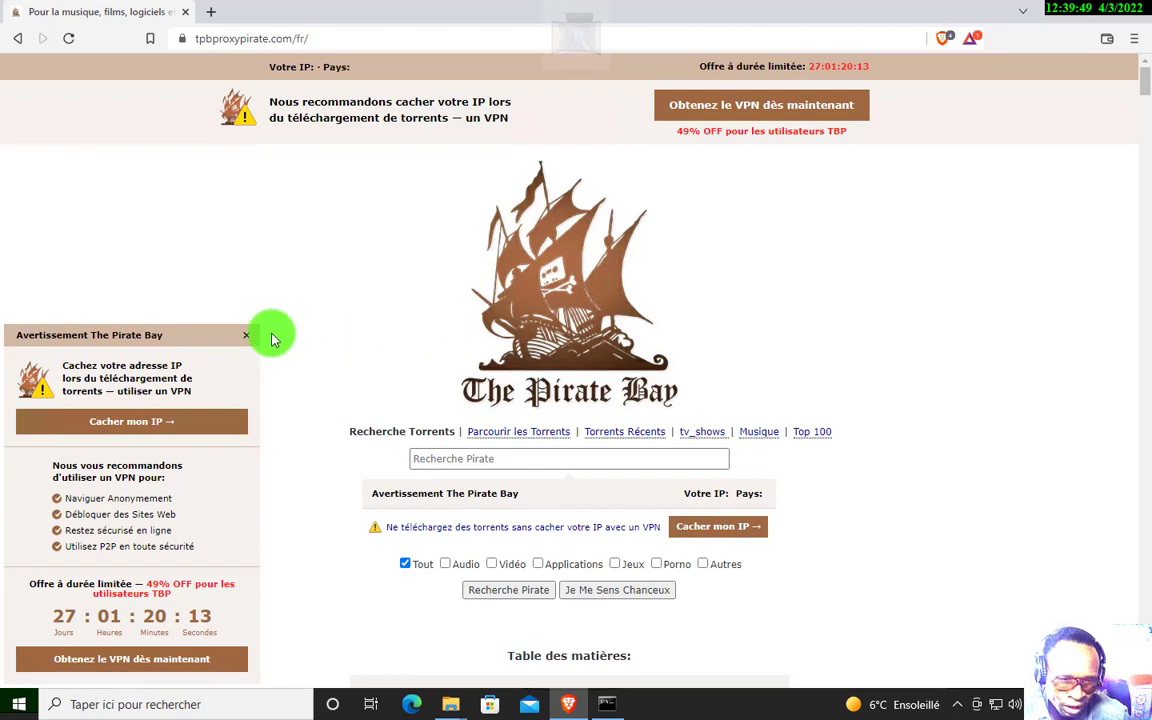
{"action": "left_click", "coordinate": [242, 341]}
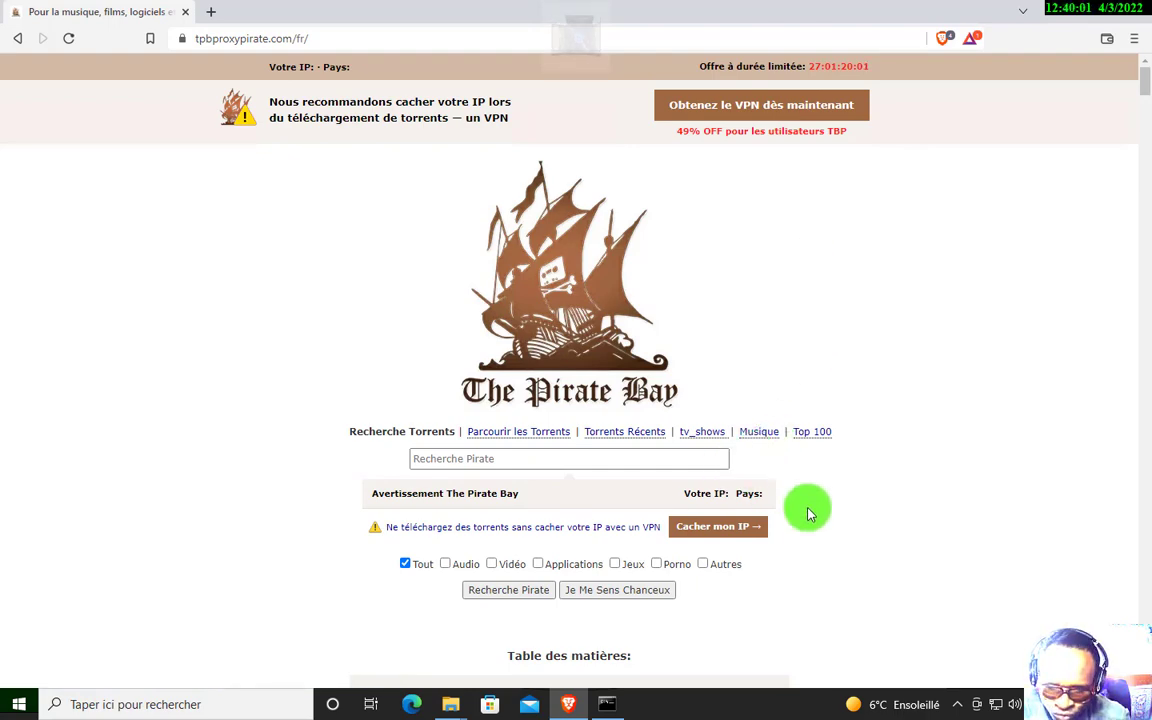
Restrict the Pirate Bay search to the Jeux category and search for prince of percia
{"action": "scroll", "coordinate": [808, 510], "scroll_direction": "down", "scroll_amount": 5}
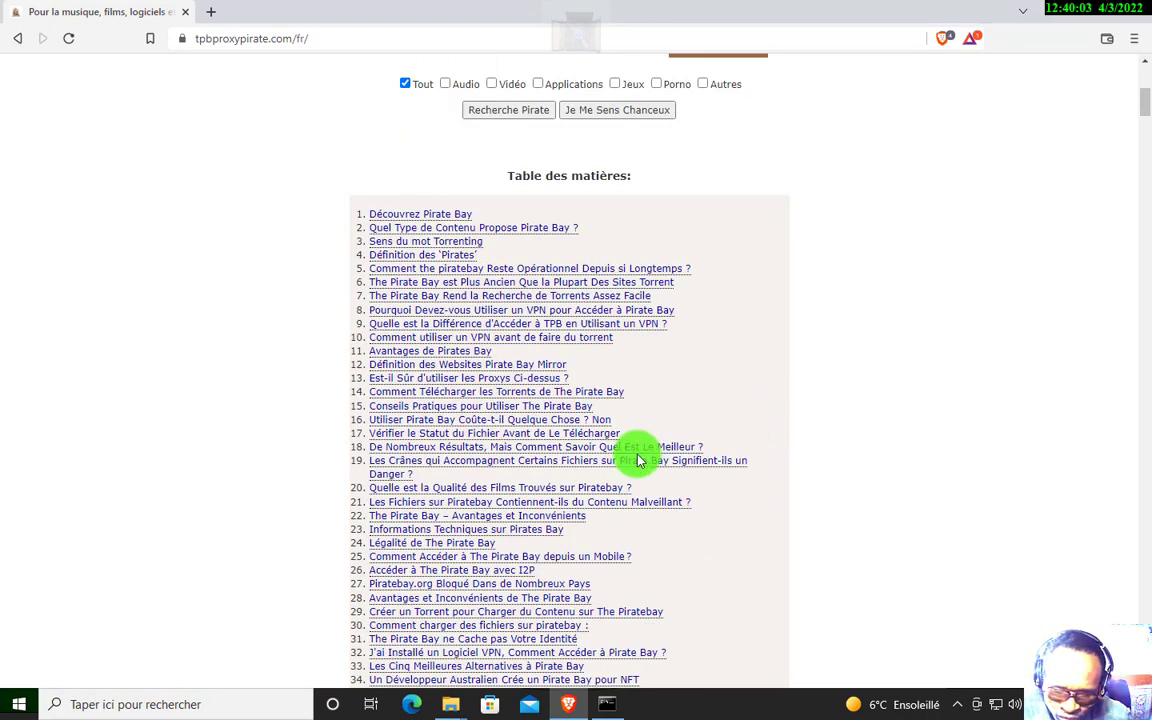
{"action": "scroll", "coordinate": [638, 458], "scroll_direction": "down", "scroll_amount": 5}
{"action": "scroll", "coordinate": [638, 473], "scroll_direction": "down", "scroll_amount": 2}
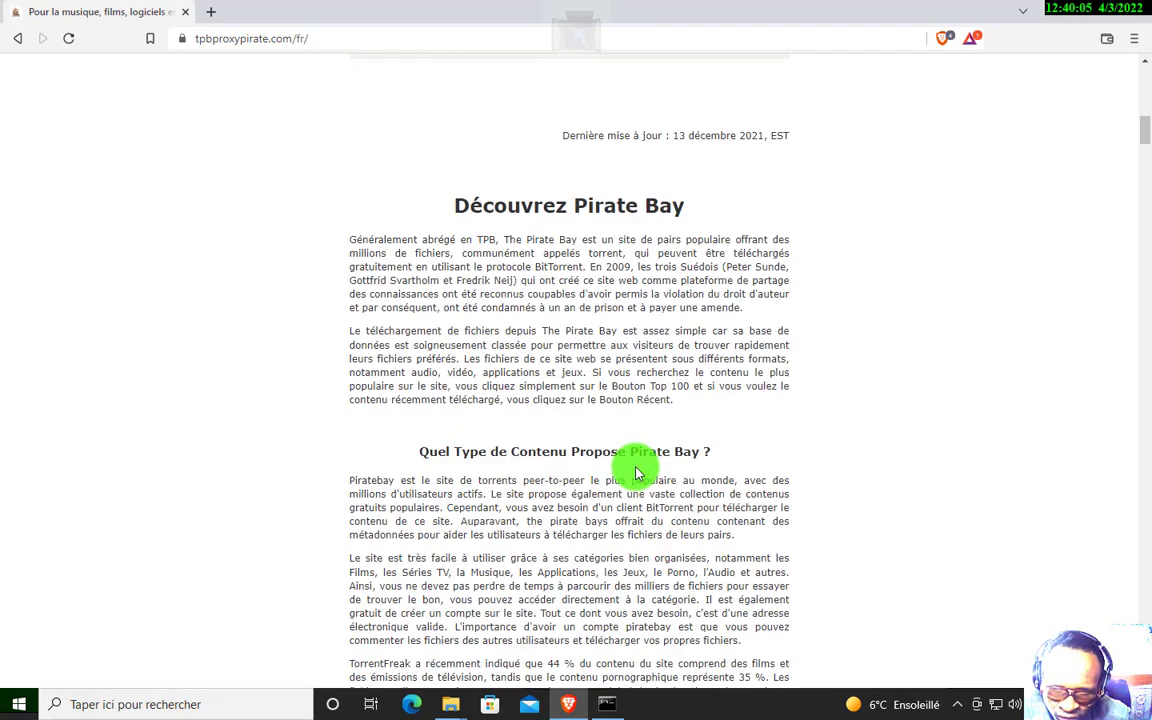
{"action": "scroll", "coordinate": [638, 475], "scroll_direction": "up", "scroll_amount": 4}
{"action": "scroll", "coordinate": [638, 475], "scroll_direction": "up", "scroll_amount": 2}
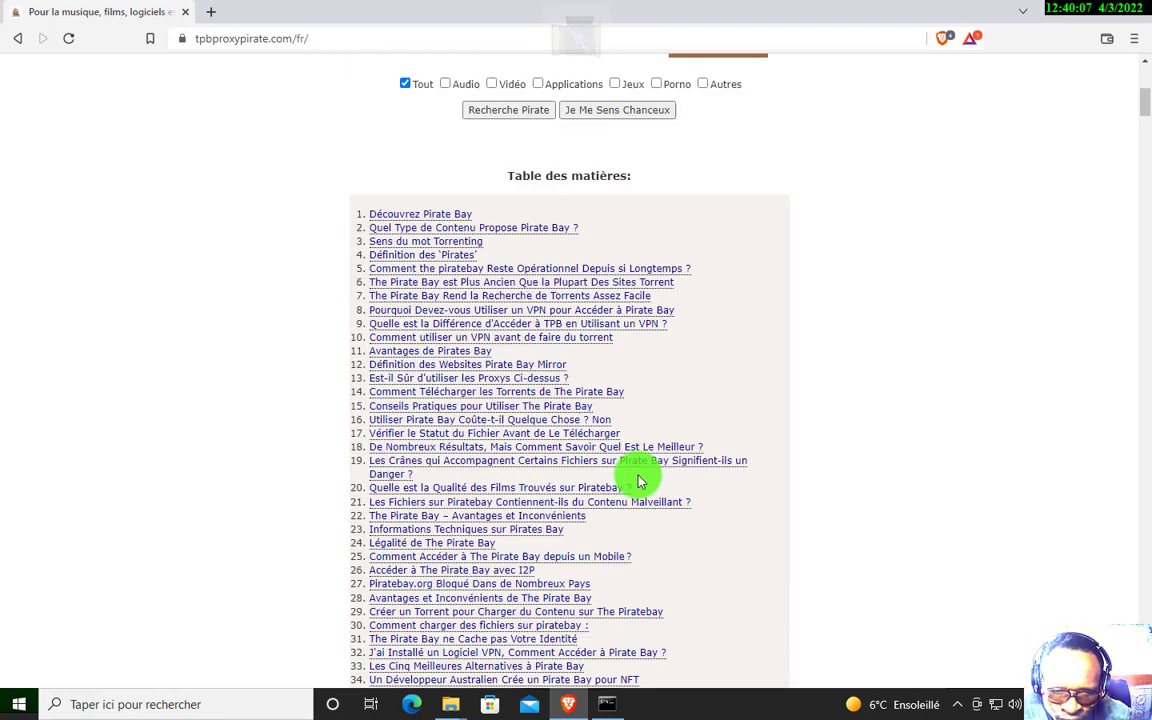
{"action": "scroll", "coordinate": [742, 382], "scroll_direction": "up", "scroll_amount": 2}
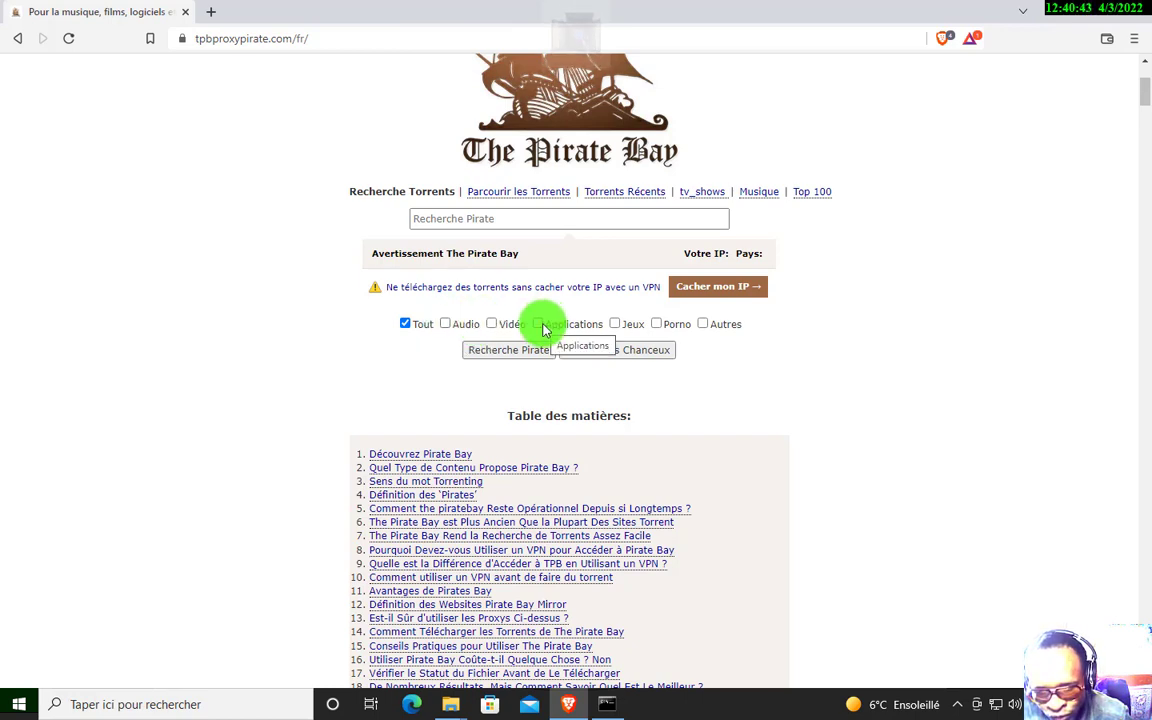
{"action": "left_click", "coordinate": [615, 324]}
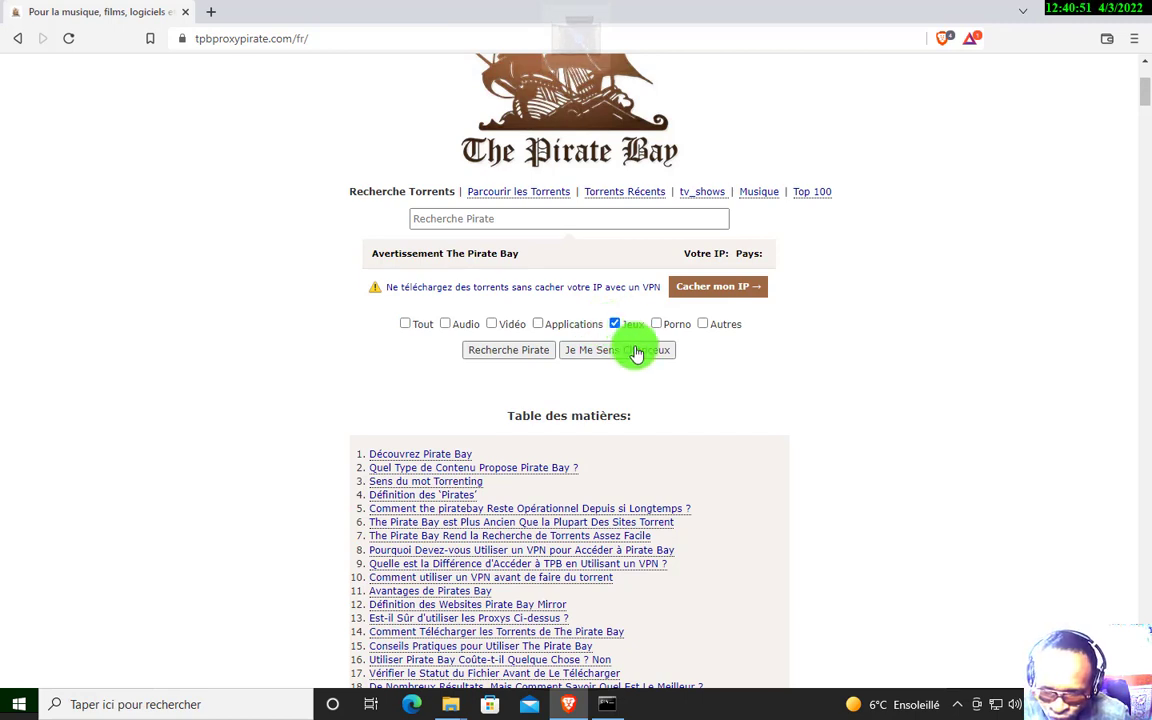
{"action": "left_click", "coordinate": [607, 227]}
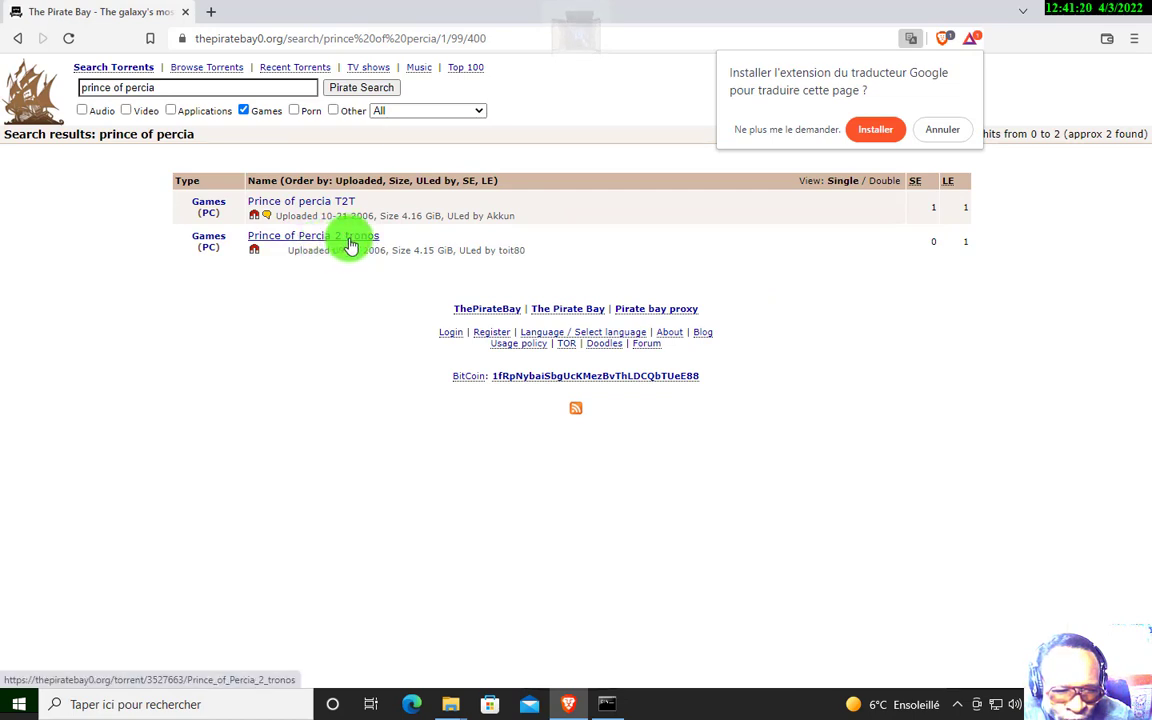
Open the Prince of percia T2T result, review its details and comments, and get the torrent in WebTorrent
{"action": "left_click", "coordinate": [315, 210]}
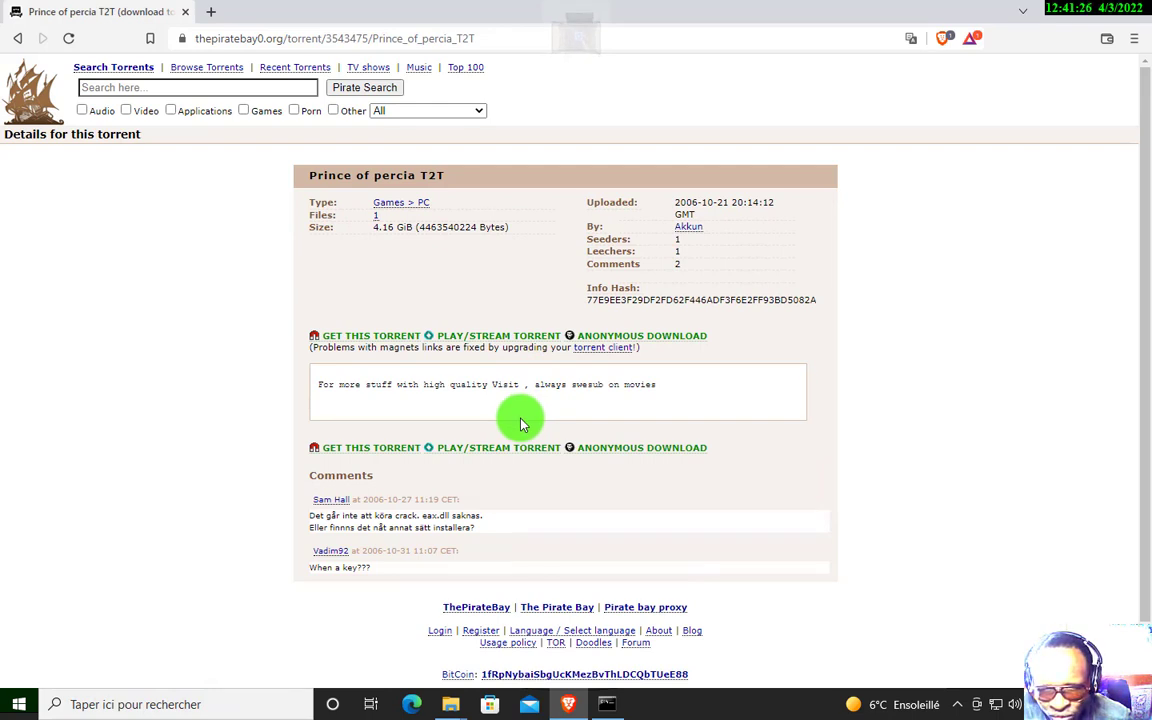
{"action": "scroll", "coordinate": [520, 423], "scroll_direction": "down", "scroll_amount": 1}
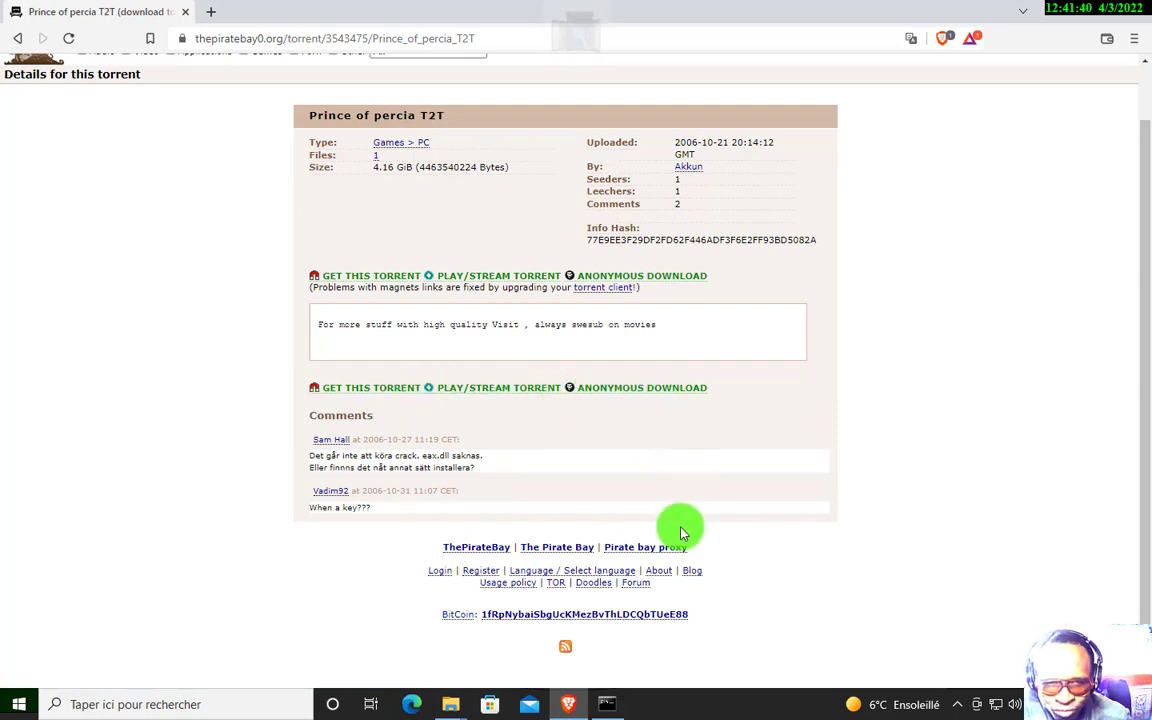
{"action": "scroll", "coordinate": [621, 447], "scroll_direction": "up", "scroll_amount": 1}
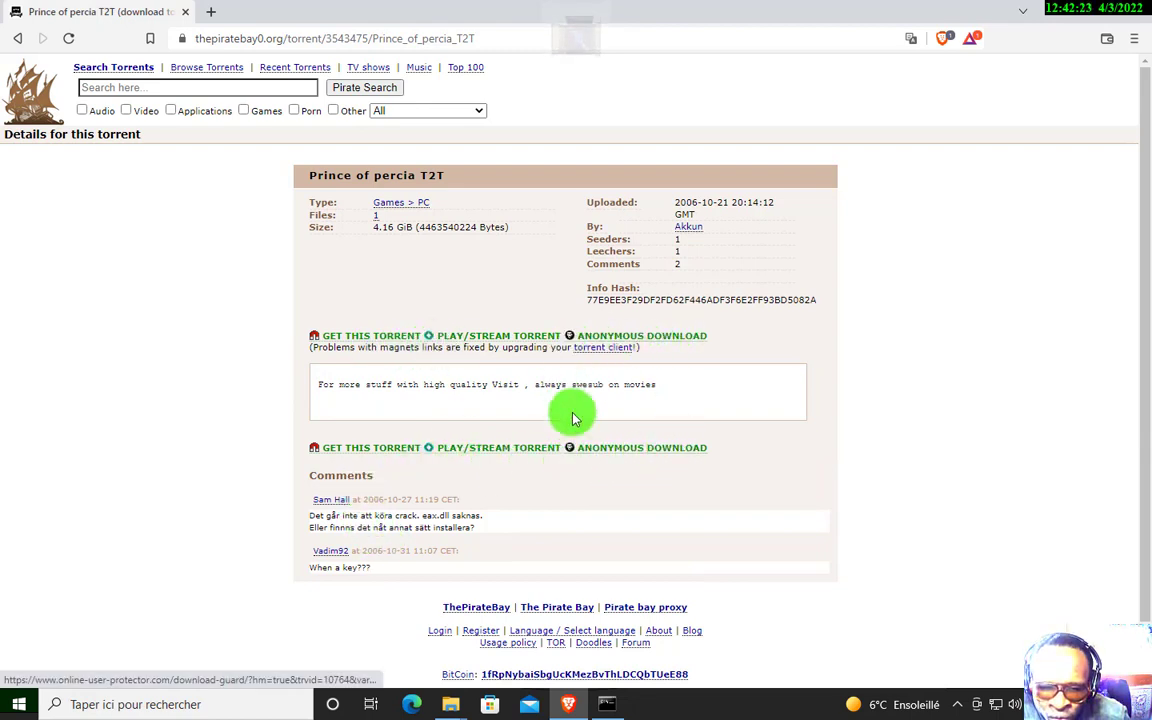
{"action": "scroll", "coordinate": [568, 492], "scroll_direction": "down", "scroll_amount": 1}
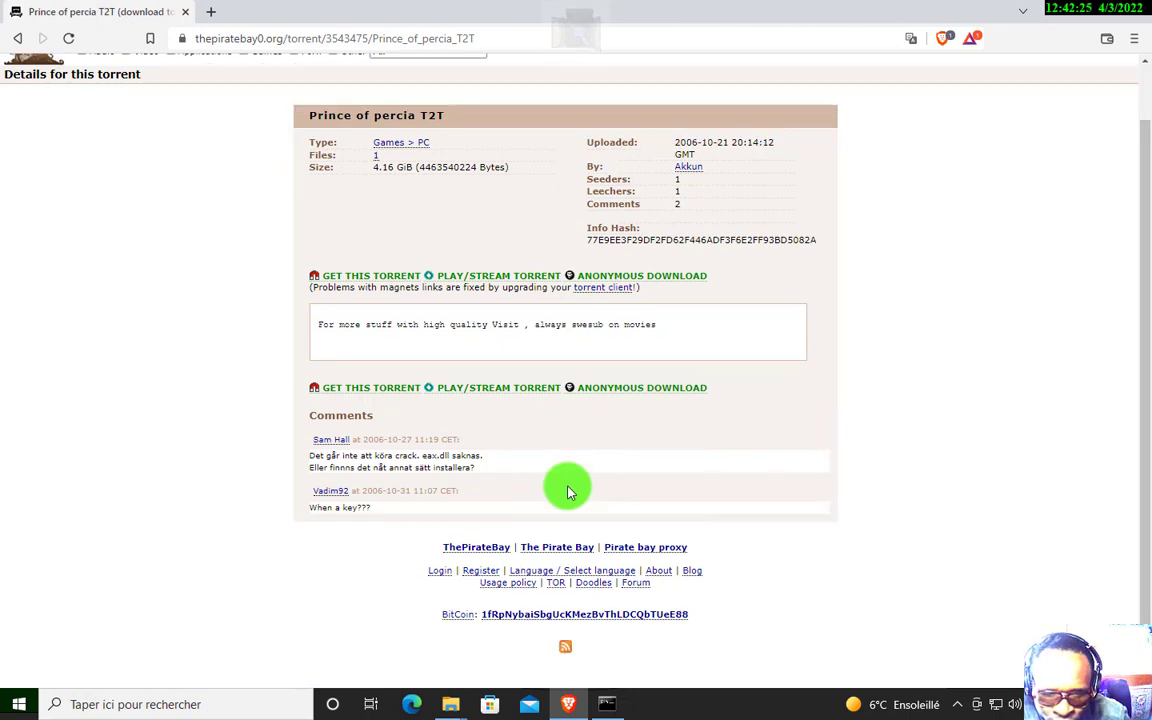
{"action": "left_click", "coordinate": [379, 390]}
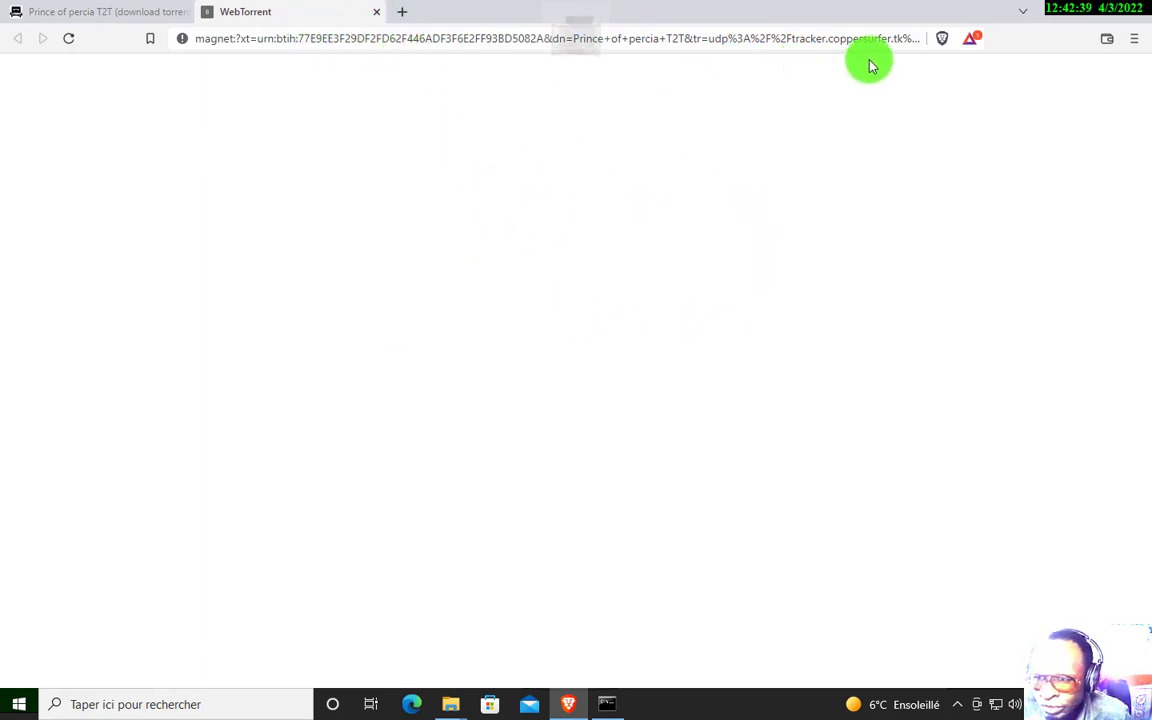
Open Brave's Téléchargements page to check whether the torrent is listed
{"action": "left_click", "coordinate": [972, 40]}
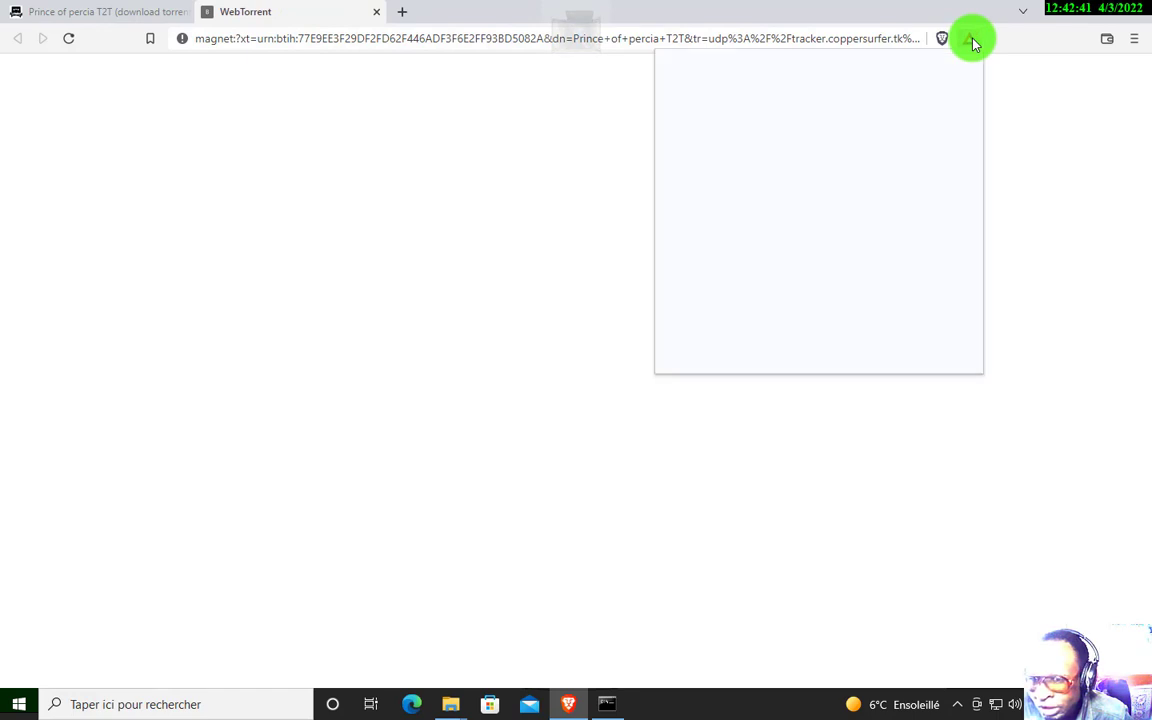
{"action": "left_click", "coordinate": [1029, 86]}
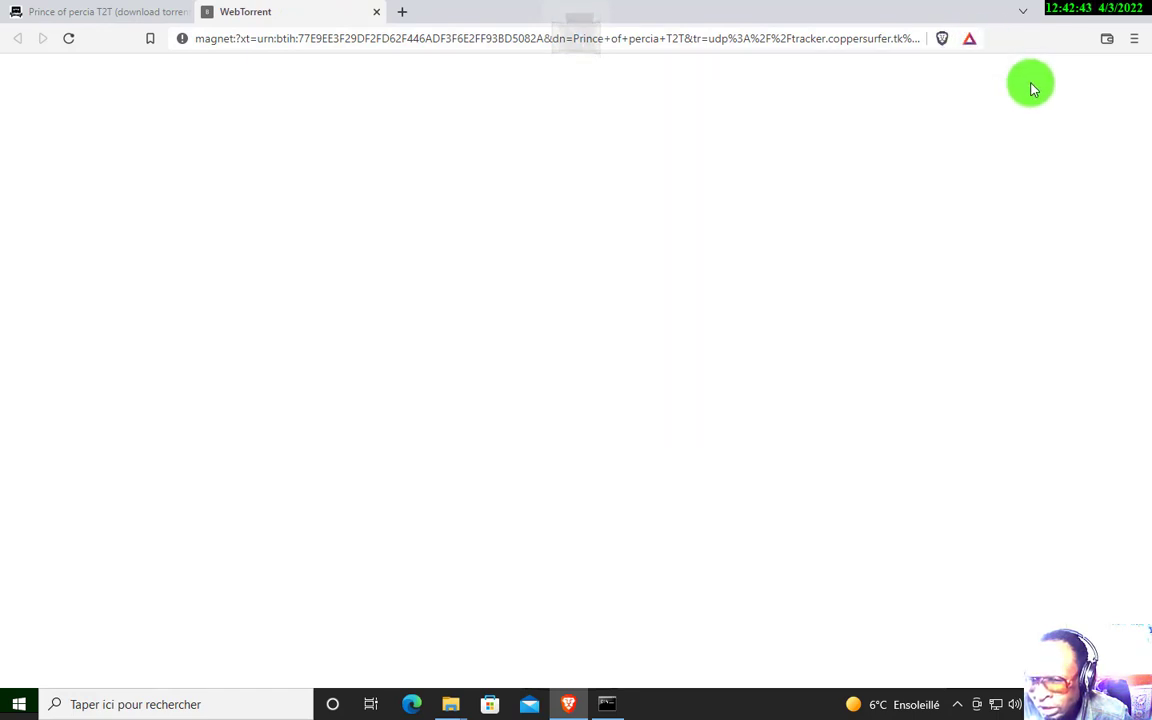
{"action": "left_click", "coordinate": [1136, 40]}
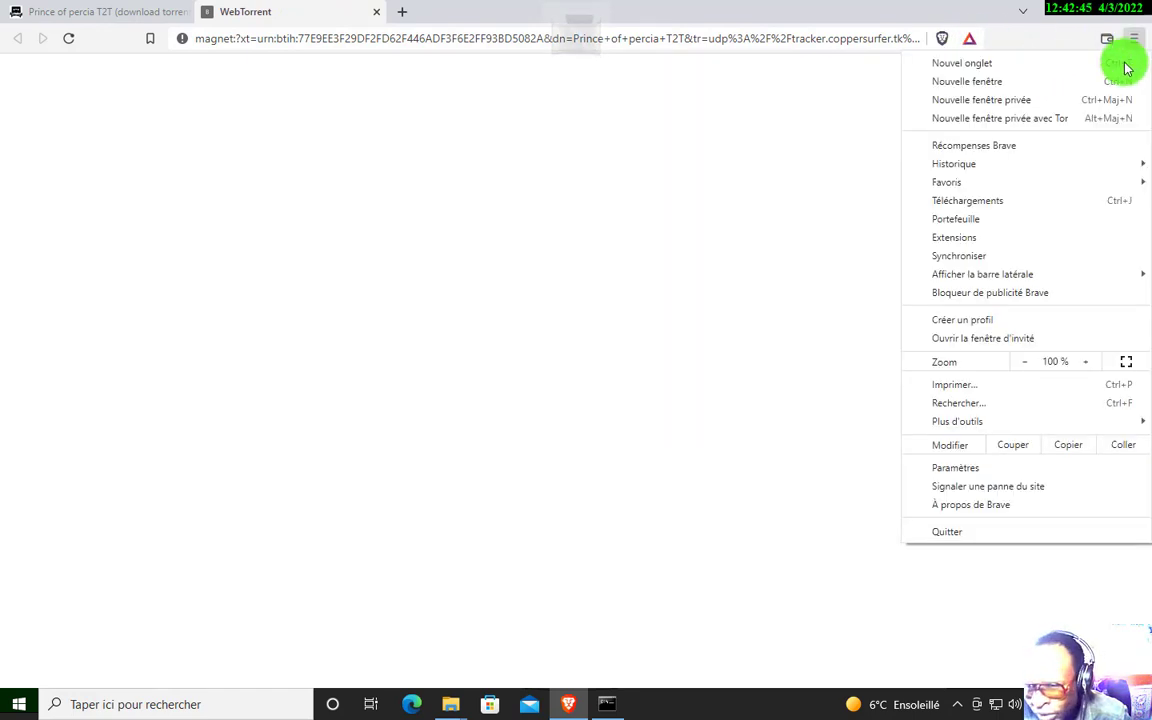
{"action": "left_click", "coordinate": [992, 203]}
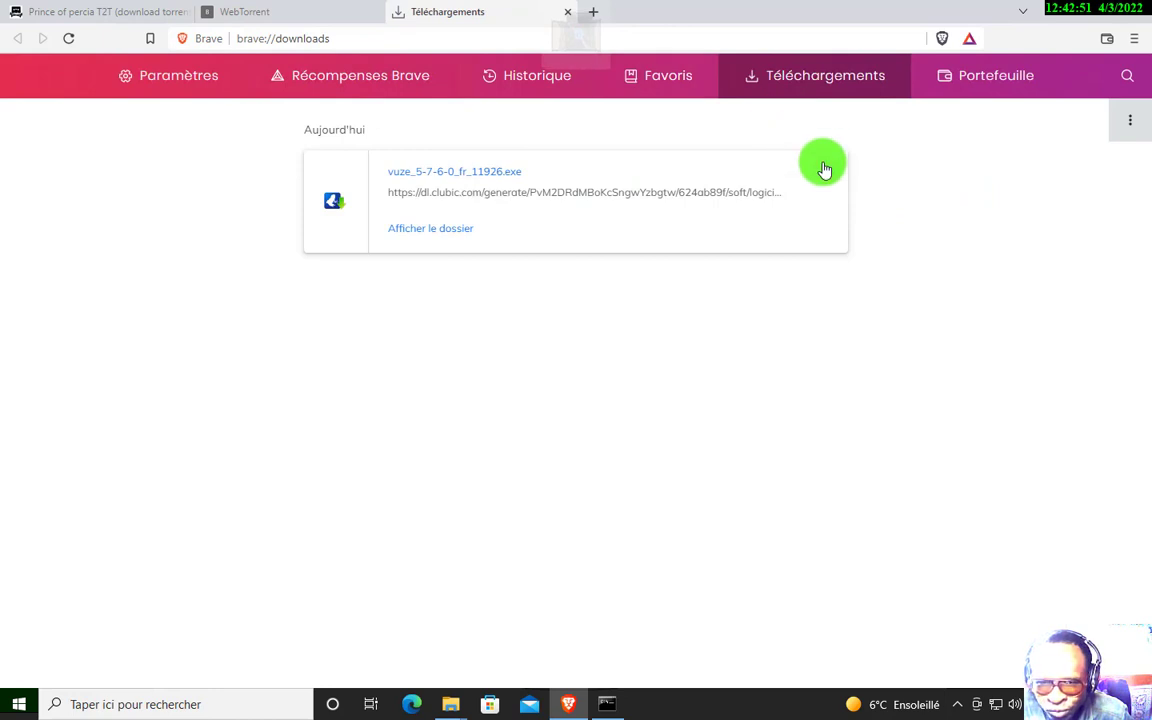
Close the blank WebTorrent tab and return to the Prince of percia T2T details page
{"action": "left_click", "coordinate": [324, 14]}
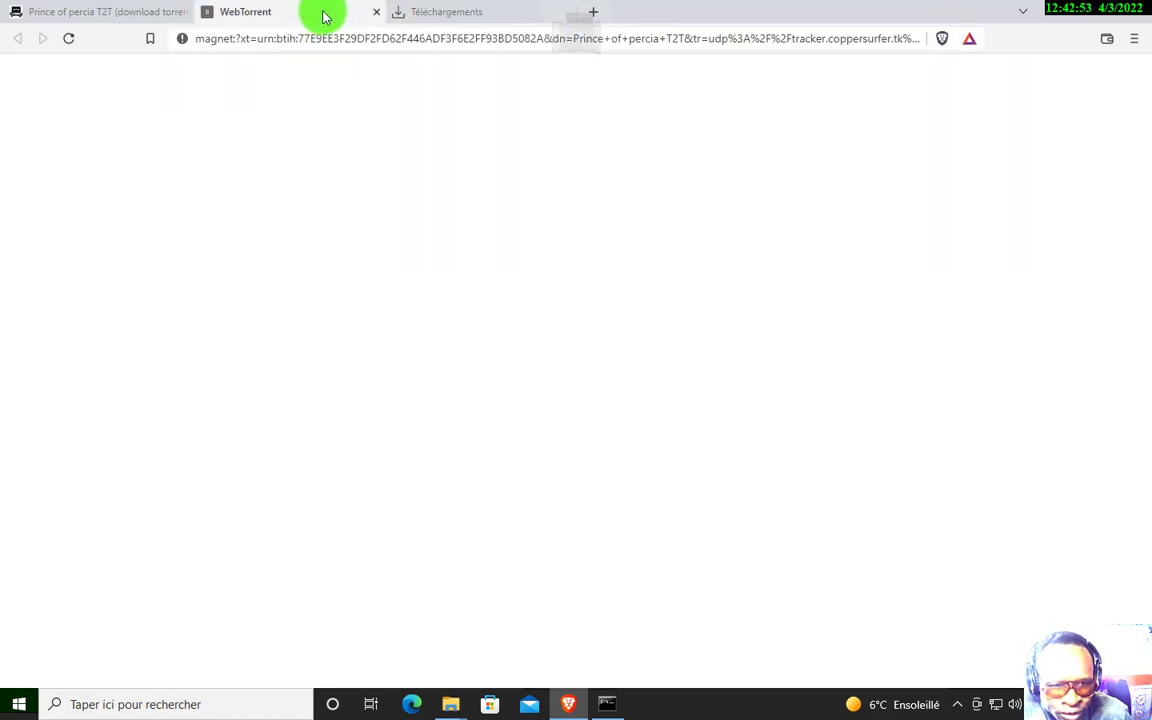
{"action": "left_click", "coordinate": [375, 12]}
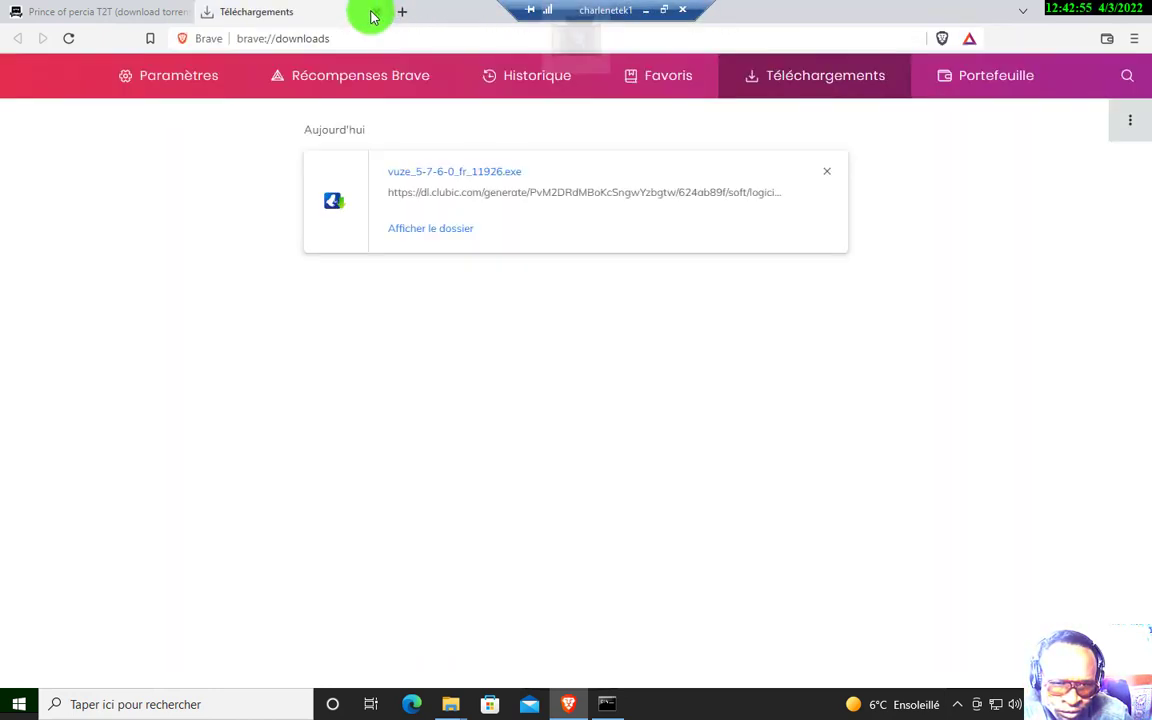
{"action": "left_click", "coordinate": [145, 10]}
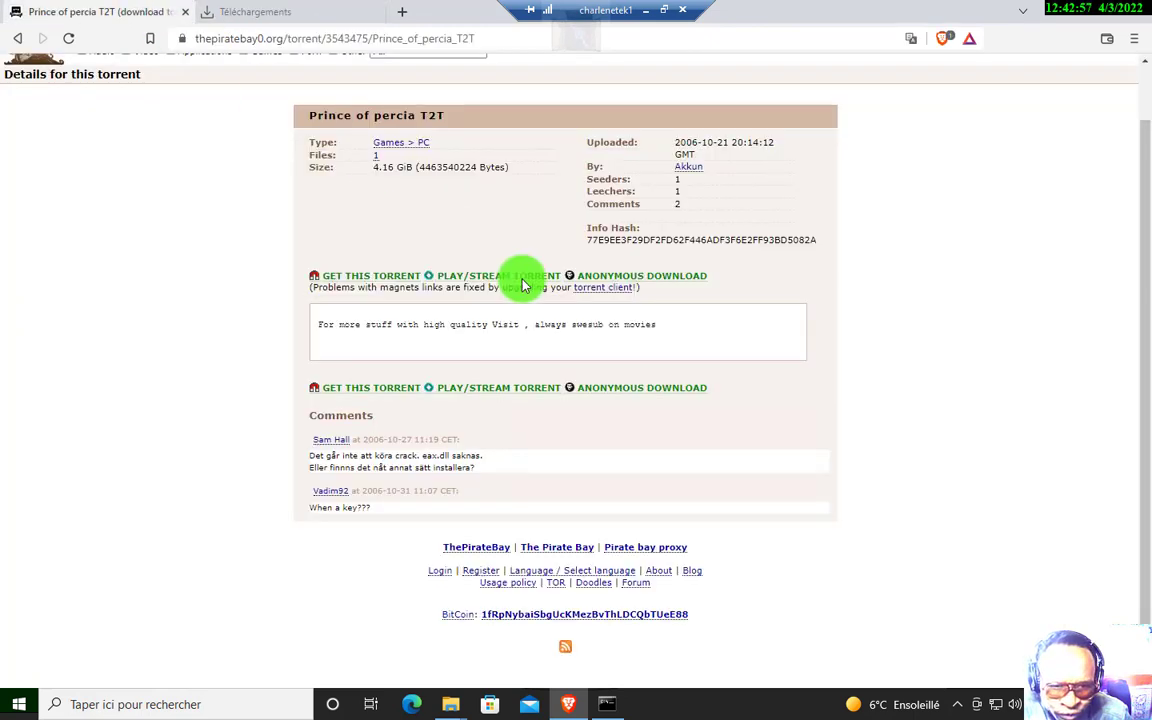
Get the Prince of percia T2T torrent again from its details page and start it in WebTorrent
{"action": "left_click", "coordinate": [400, 278]}
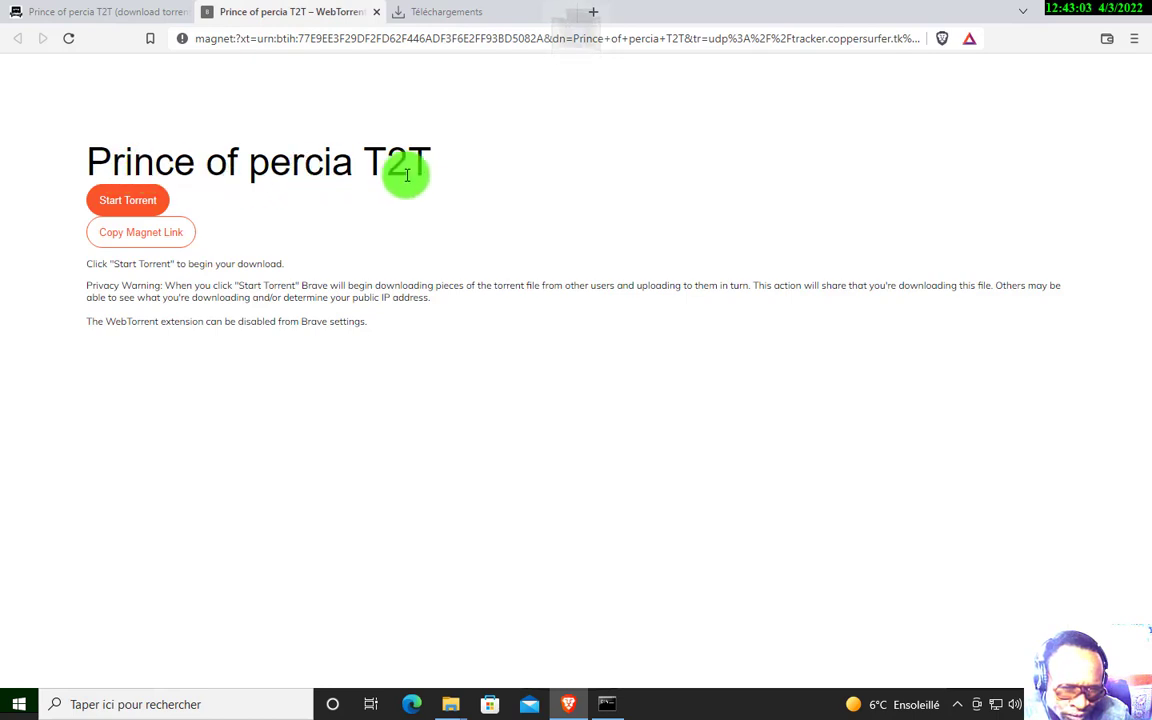
{"action": "left_click", "coordinate": [376, 12]}
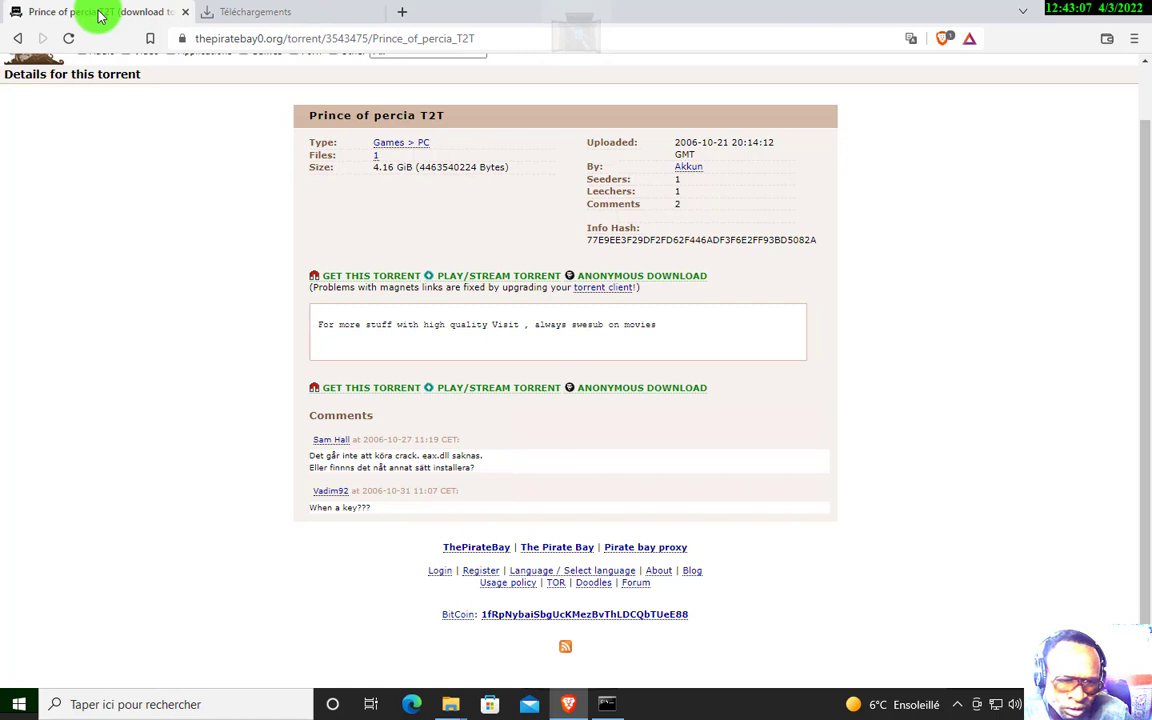
{"action": "left_click", "coordinate": [368, 387]}
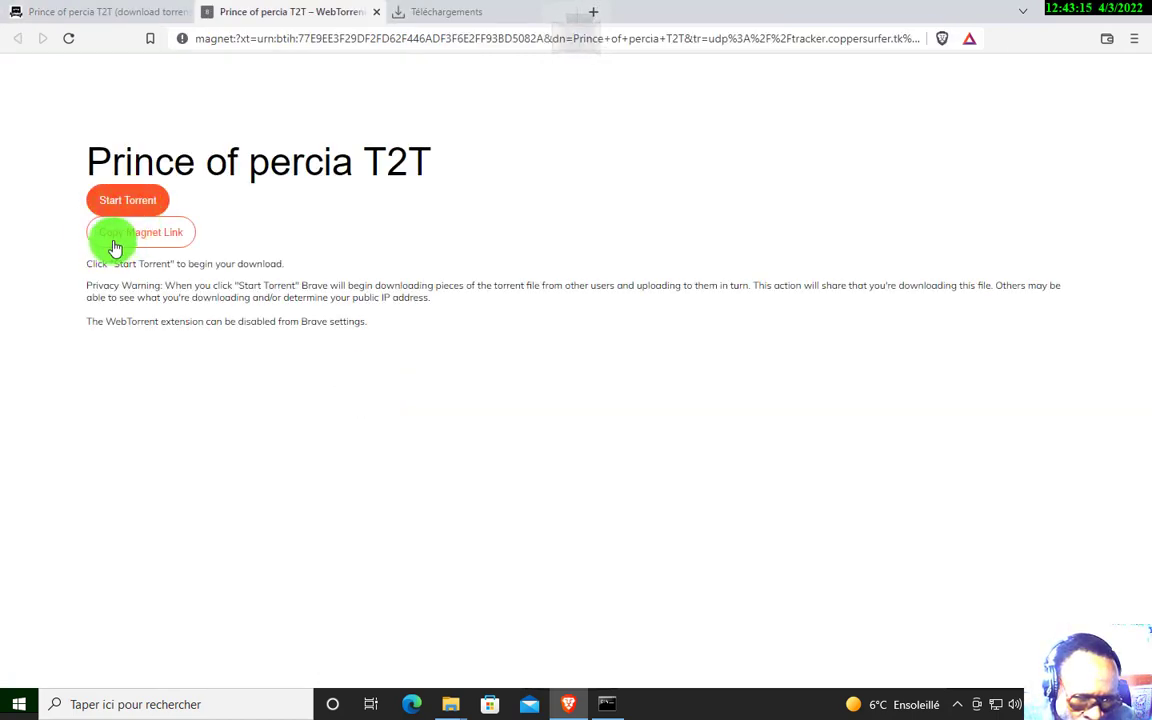
{"action": "left_click", "coordinate": [146, 201]}
Check the torrent's download stats and file list in WebTorrent, and copy its magnet link
{"action": "scroll", "coordinate": [442, 442], "scroll_direction": "down", "scroll_amount": 3}
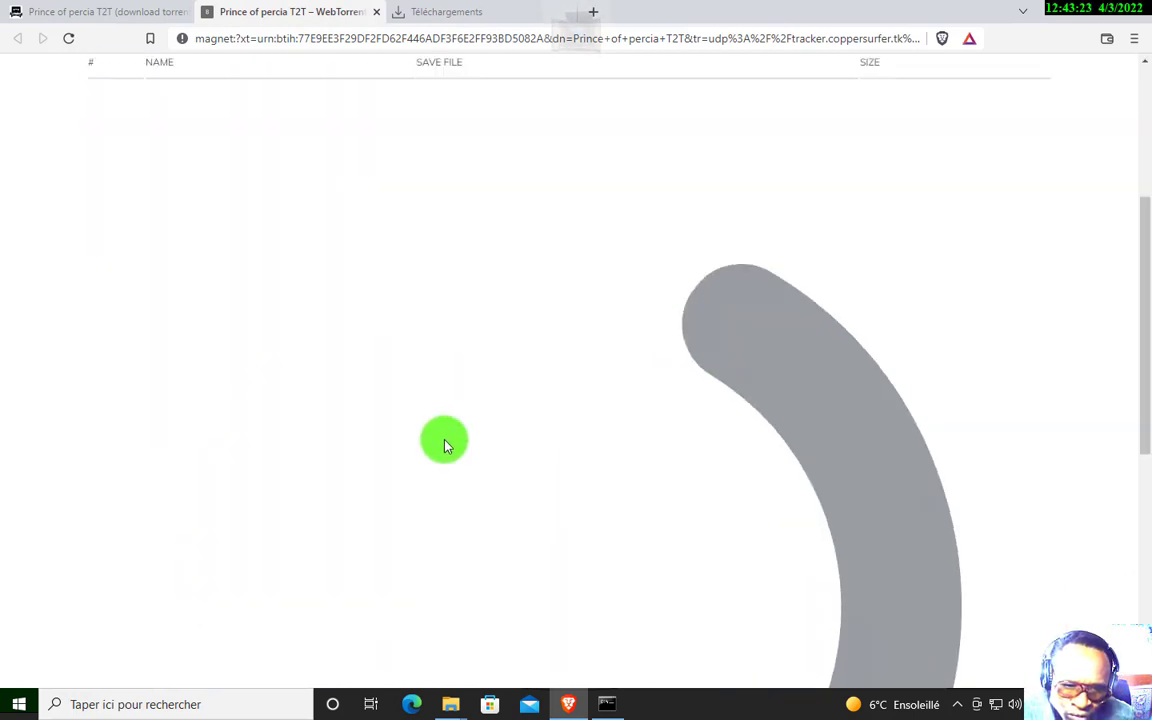
{"action": "scroll", "coordinate": [446, 446], "scroll_direction": "down", "scroll_amount": 2}
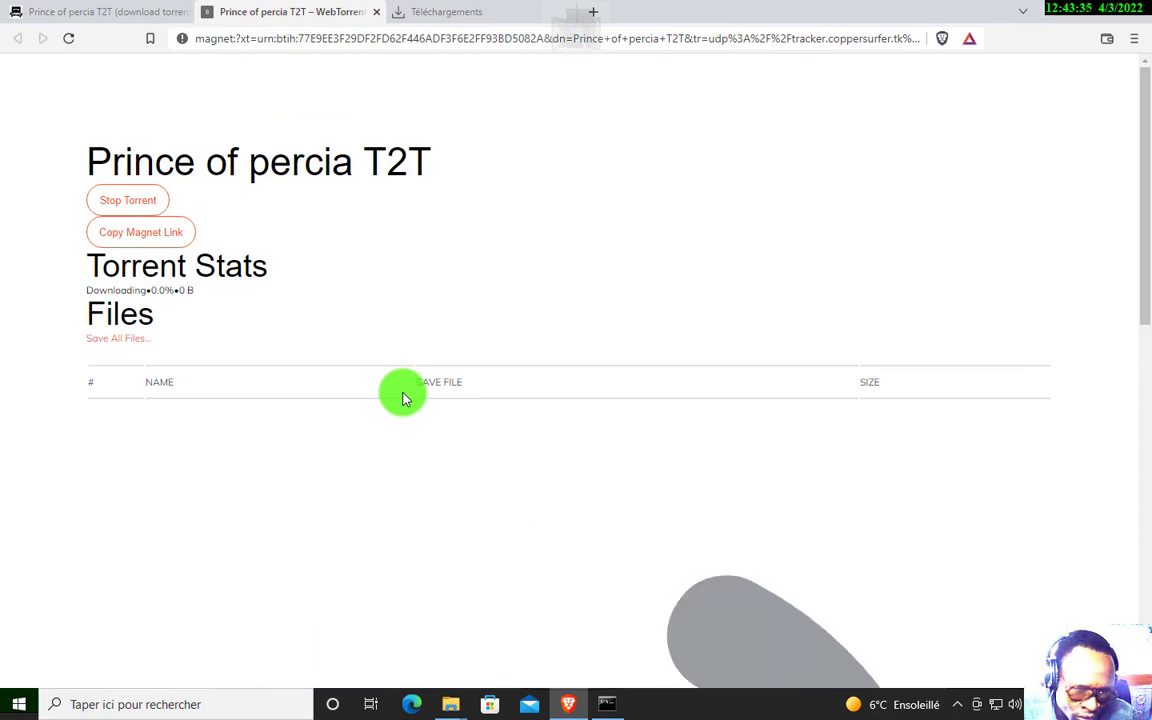
{"action": "scroll", "coordinate": [404, 398], "scroll_direction": "down", "scroll_amount": 5}
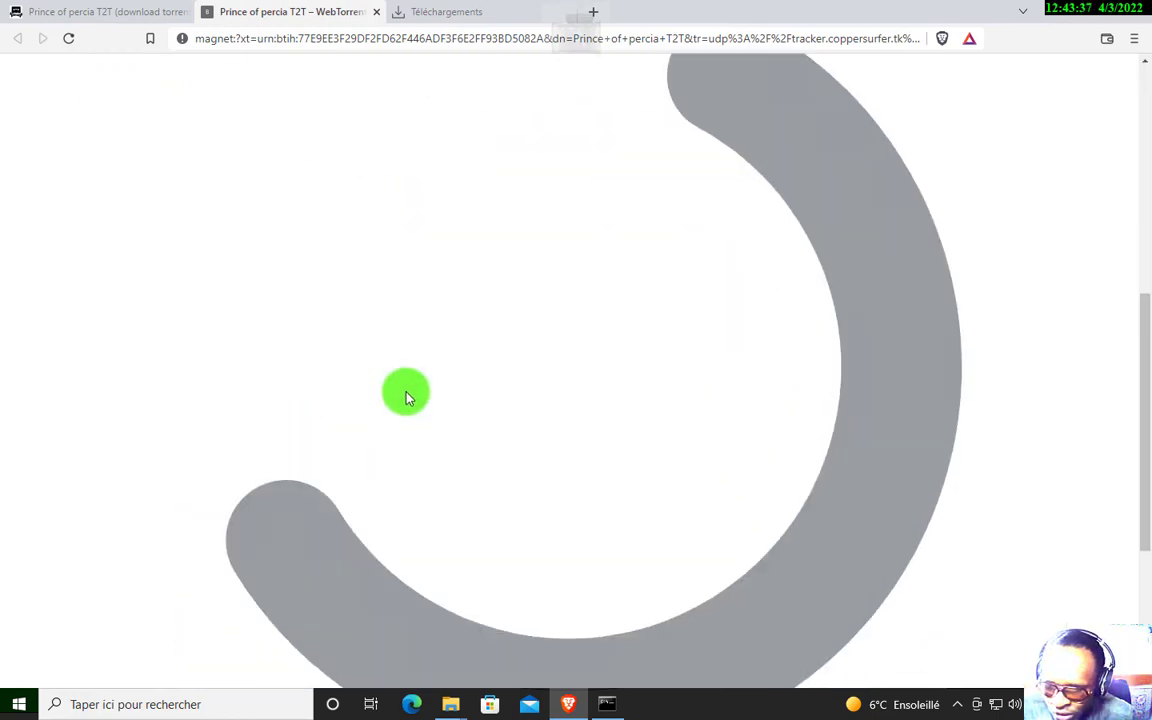
{"action": "scroll", "coordinate": [406, 398], "scroll_direction": "down", "scroll_amount": 3}
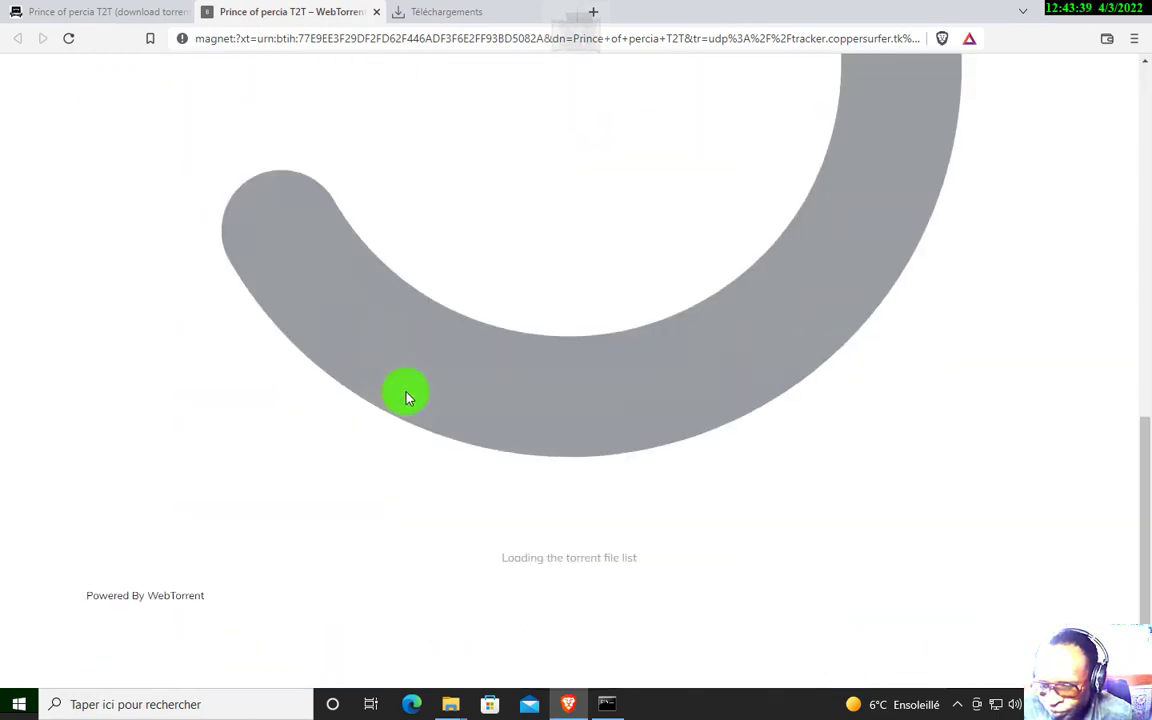
{"action": "scroll", "coordinate": [406, 398], "scroll_direction": "up", "scroll_amount": 5}
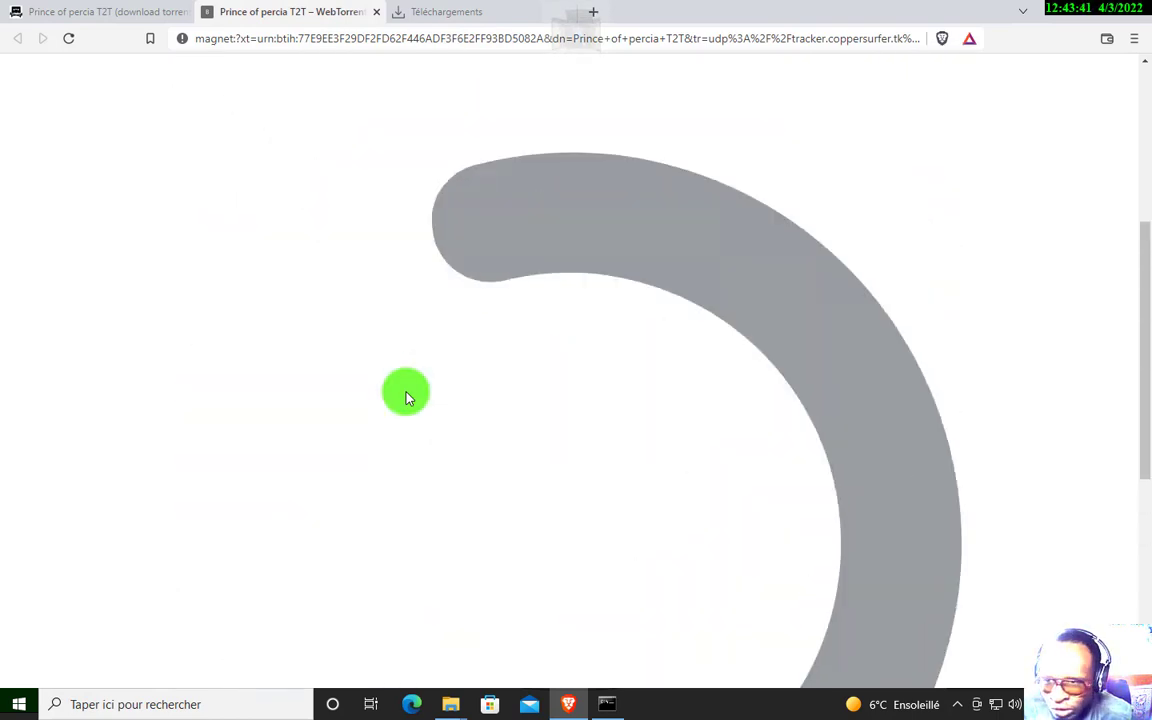
{"action": "scroll", "coordinate": [406, 398], "scroll_direction": "up", "scroll_amount": 4}
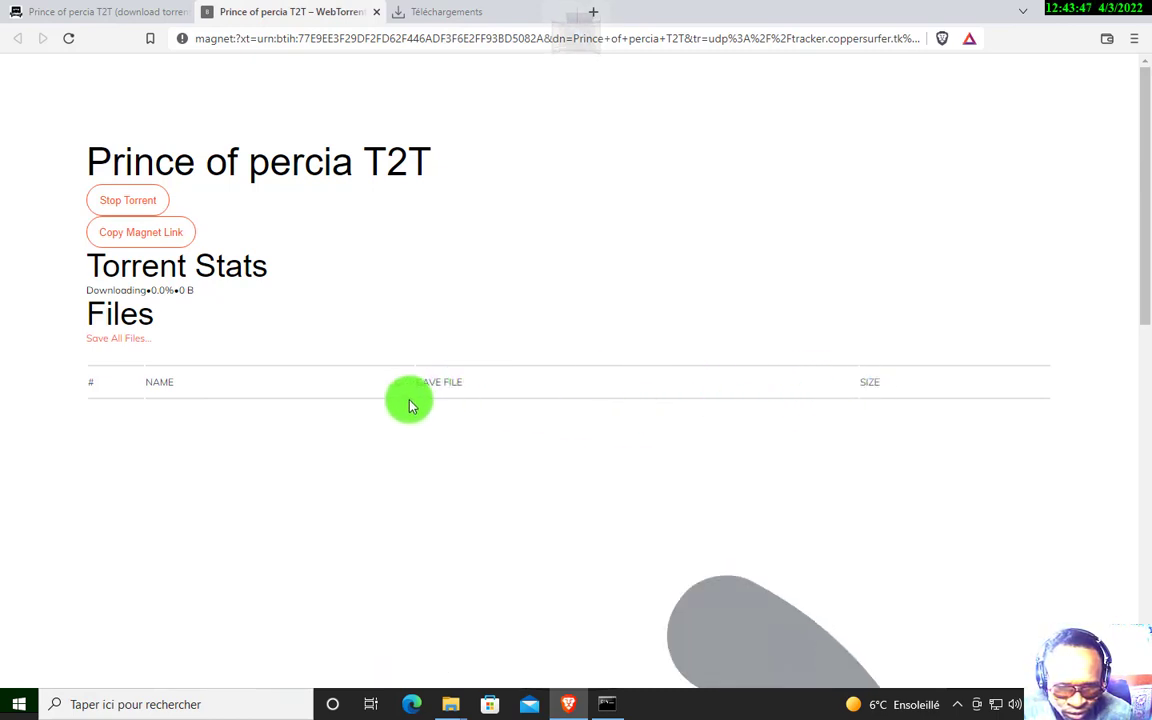
{"action": "left_click", "coordinate": [162, 239]}
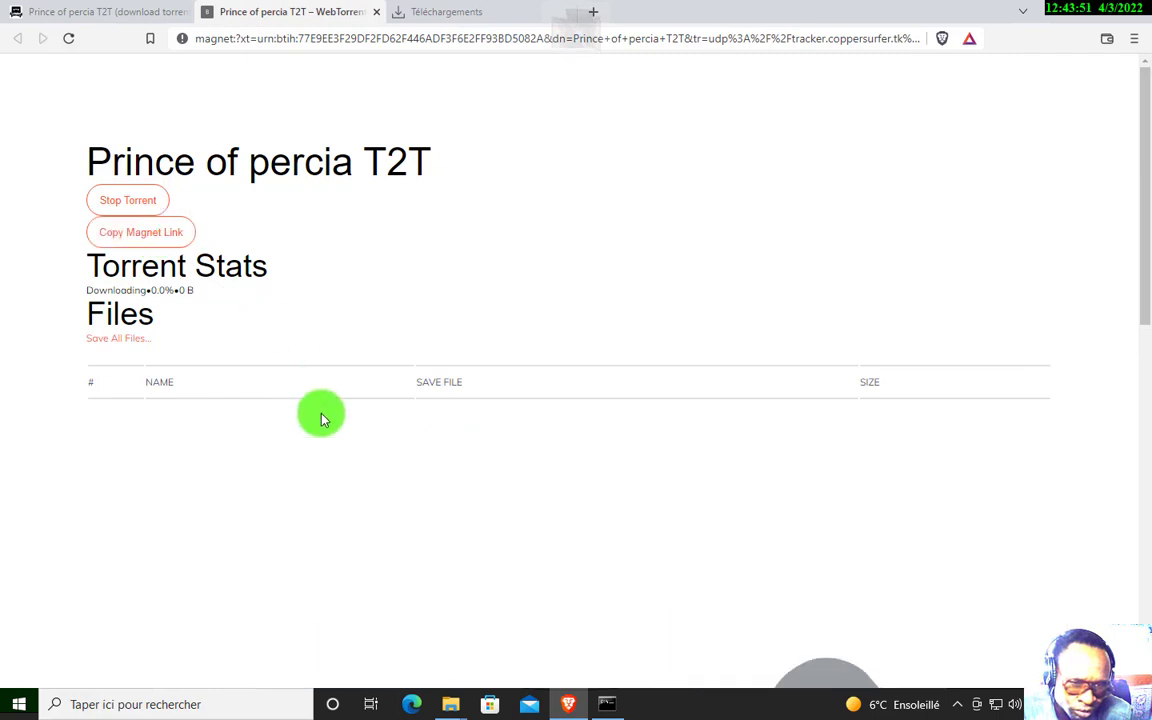
{"action": "scroll", "coordinate": [321, 418], "scroll_direction": "down", "scroll_amount": 3}
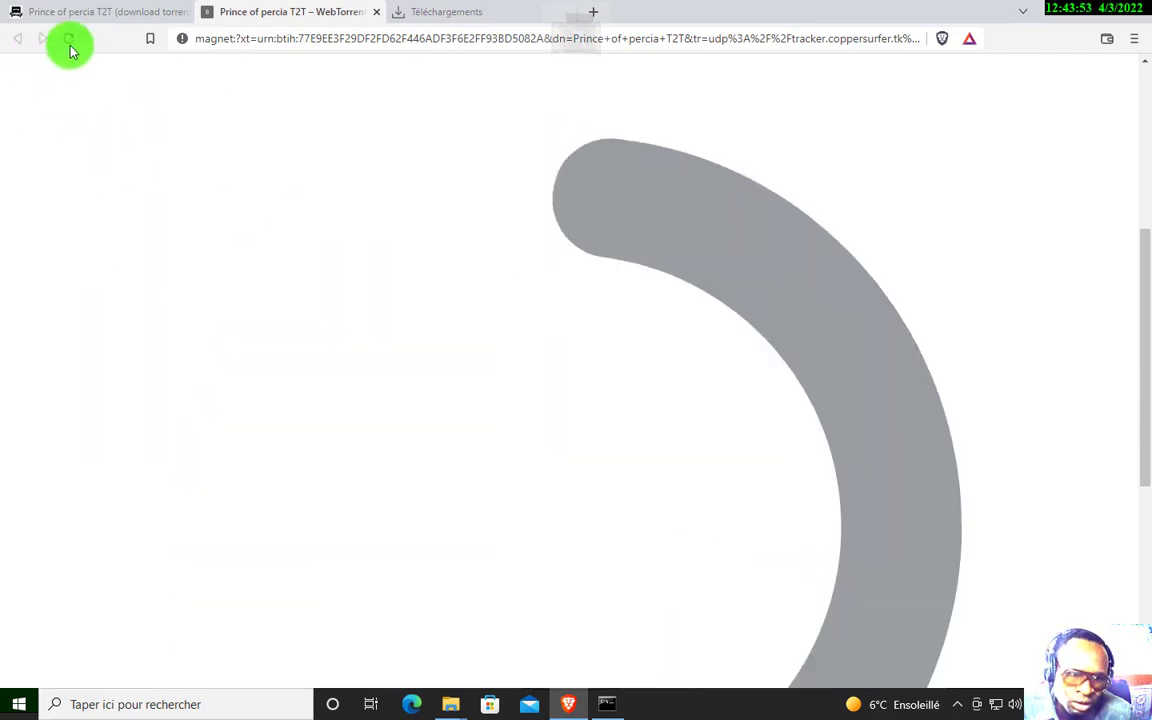
Check the torrent's details page, its WebTorrent stats and file list, and the Téléchargements page for download progress
{"action": "left_click", "coordinate": [154, 13]}
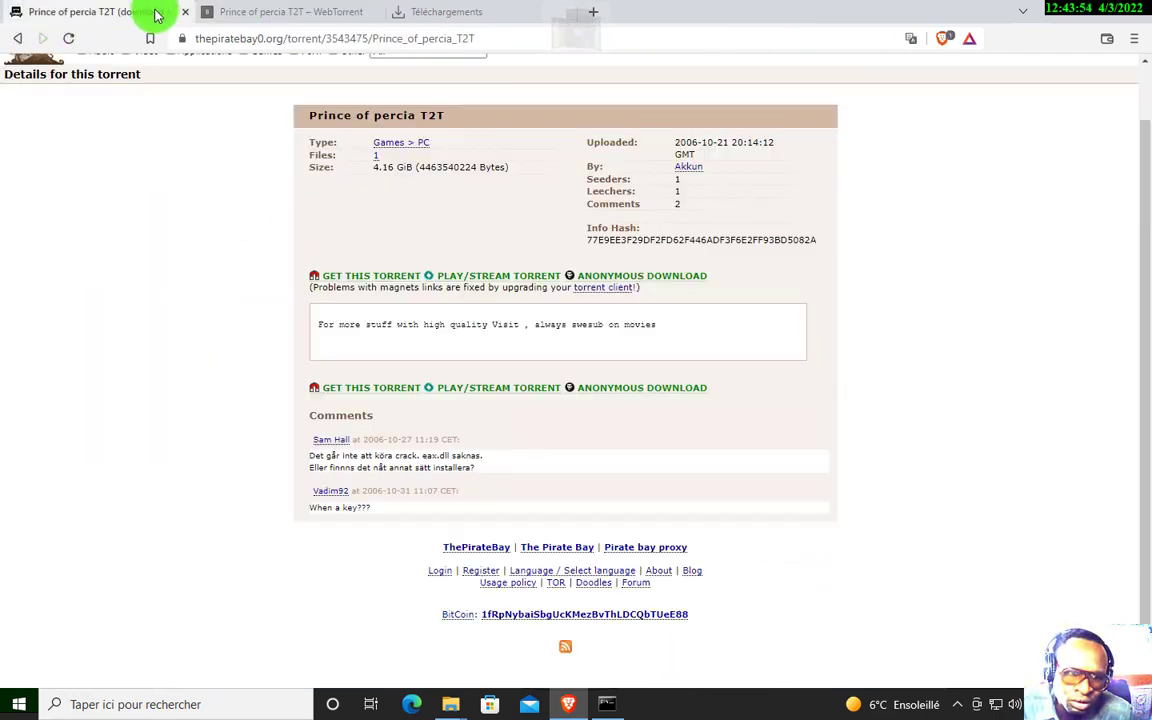
{"action": "left_click", "coordinate": [310, 13]}
{"action": "left_click", "coordinate": [445, 12]}
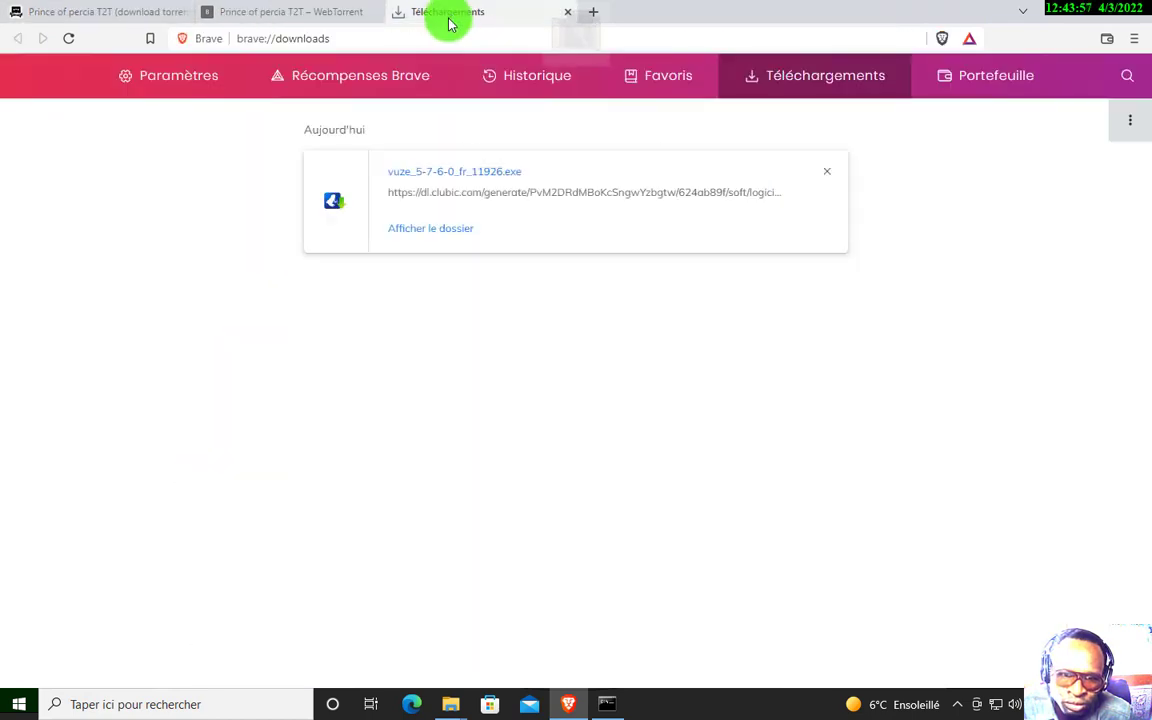
{"action": "left_click", "coordinate": [310, 13]}
{"action": "left_click", "coordinate": [124, 18]}
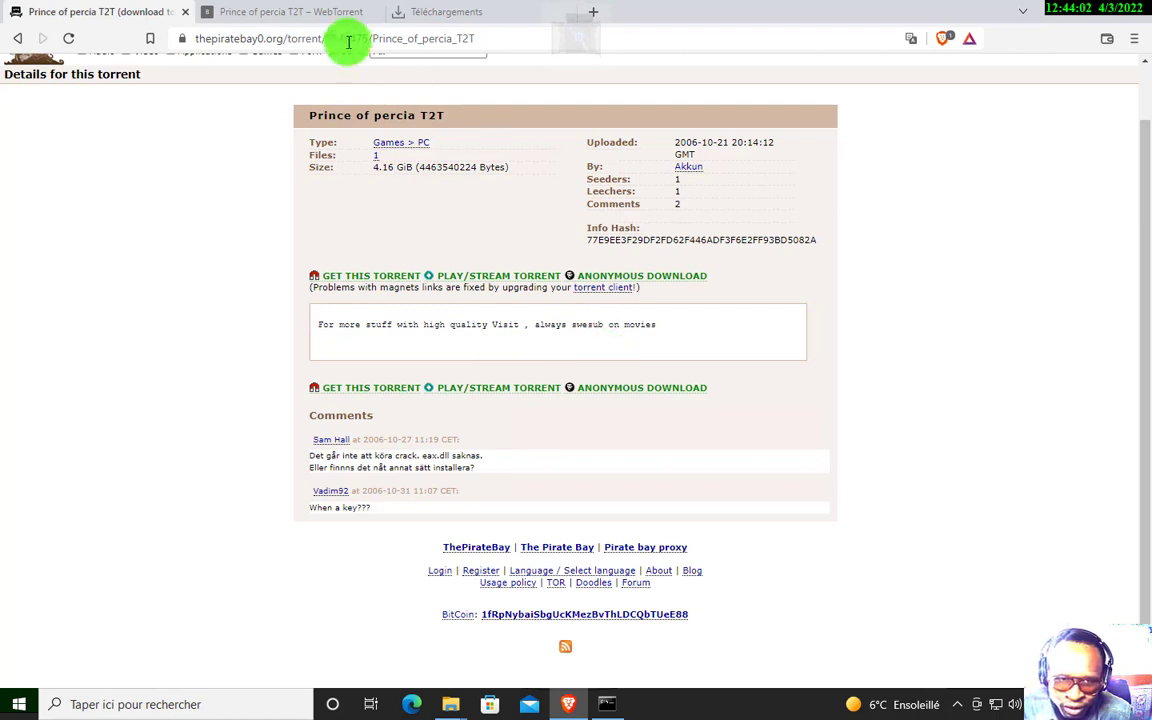
{"action": "left_click", "coordinate": [329, 14]}
{"action": "scroll", "coordinate": [458, 401], "scroll_direction": "down", "scroll_amount": 4}
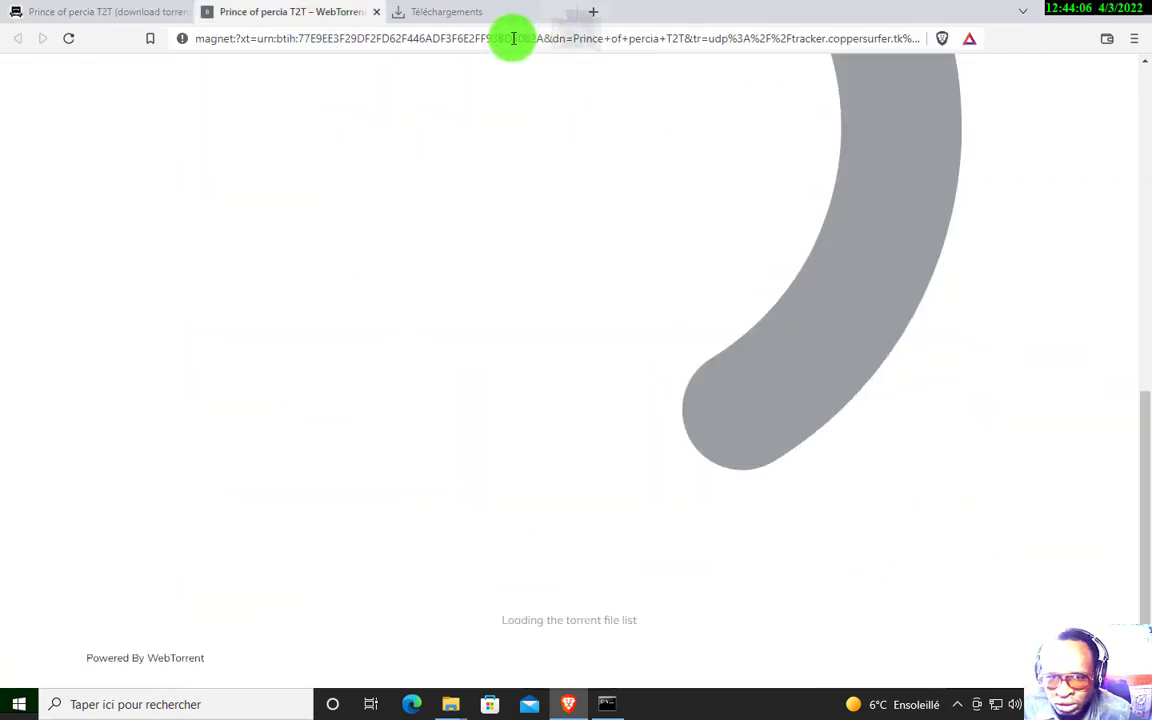
{"action": "scroll", "coordinate": [640, 300], "scroll_direction": "up", "scroll_amount": 5}
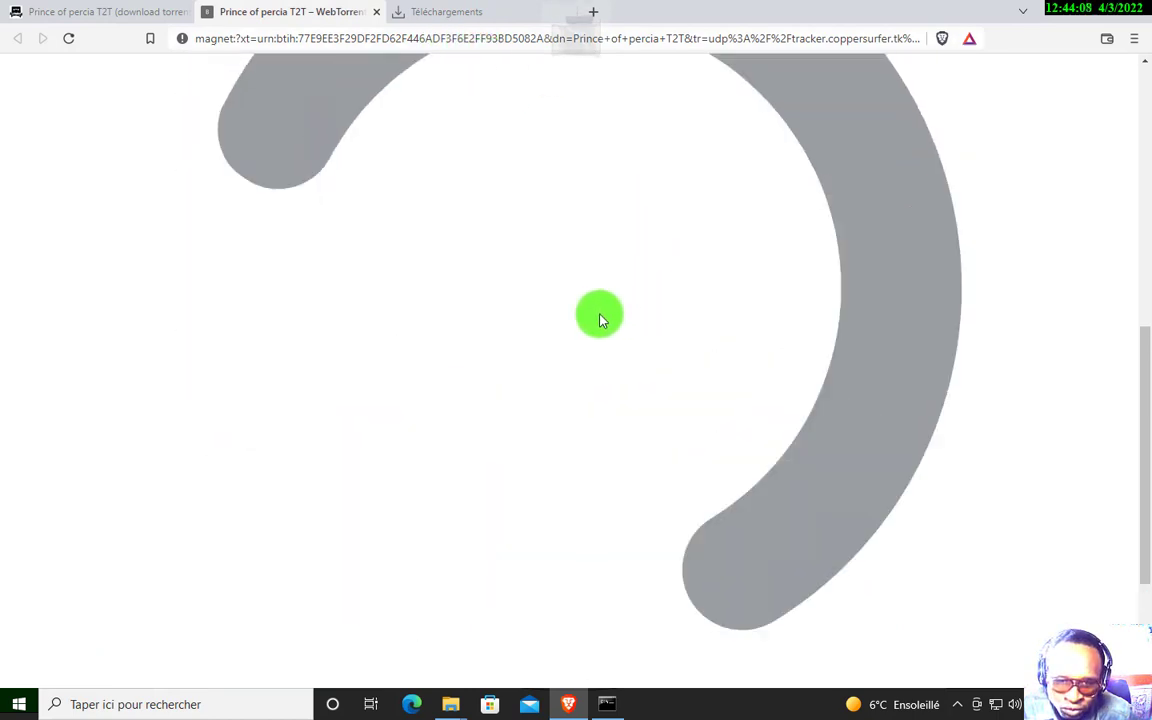
{"action": "scroll", "coordinate": [601, 323], "scroll_direction": "up", "scroll_amount": 2}
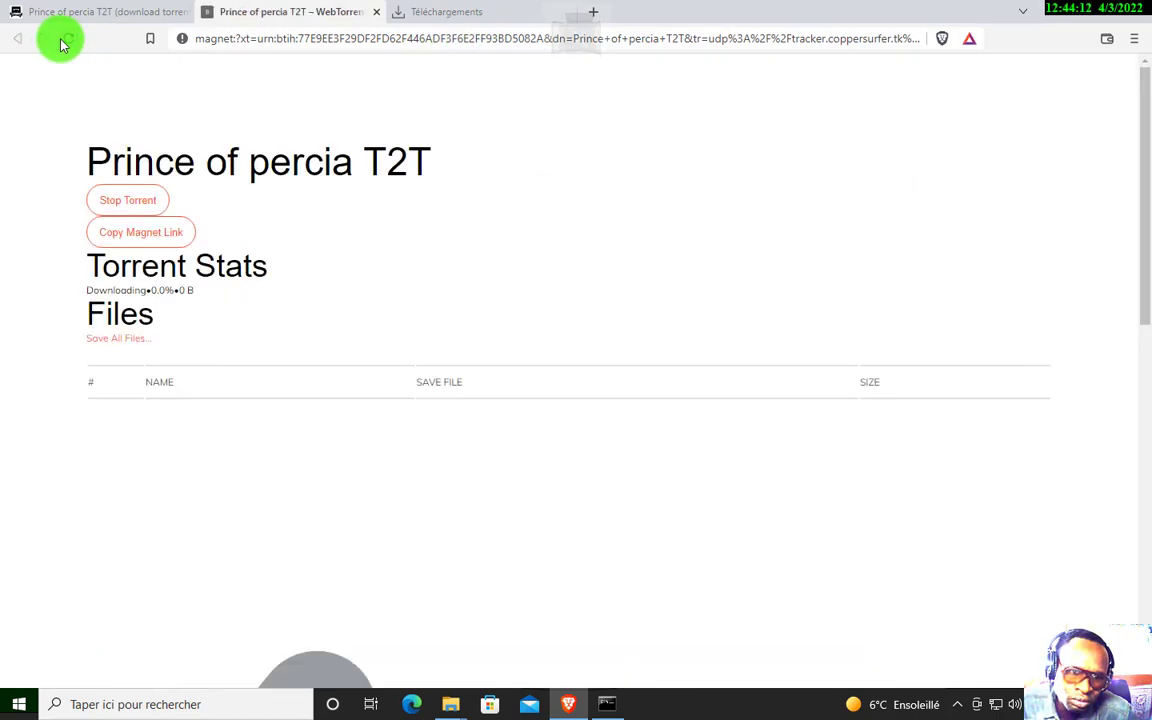
Reload and close the stalled WebTorrent tab, and get the Prince of percia T2T torrent again from its details page
{"action": "left_click", "coordinate": [64, 40]}
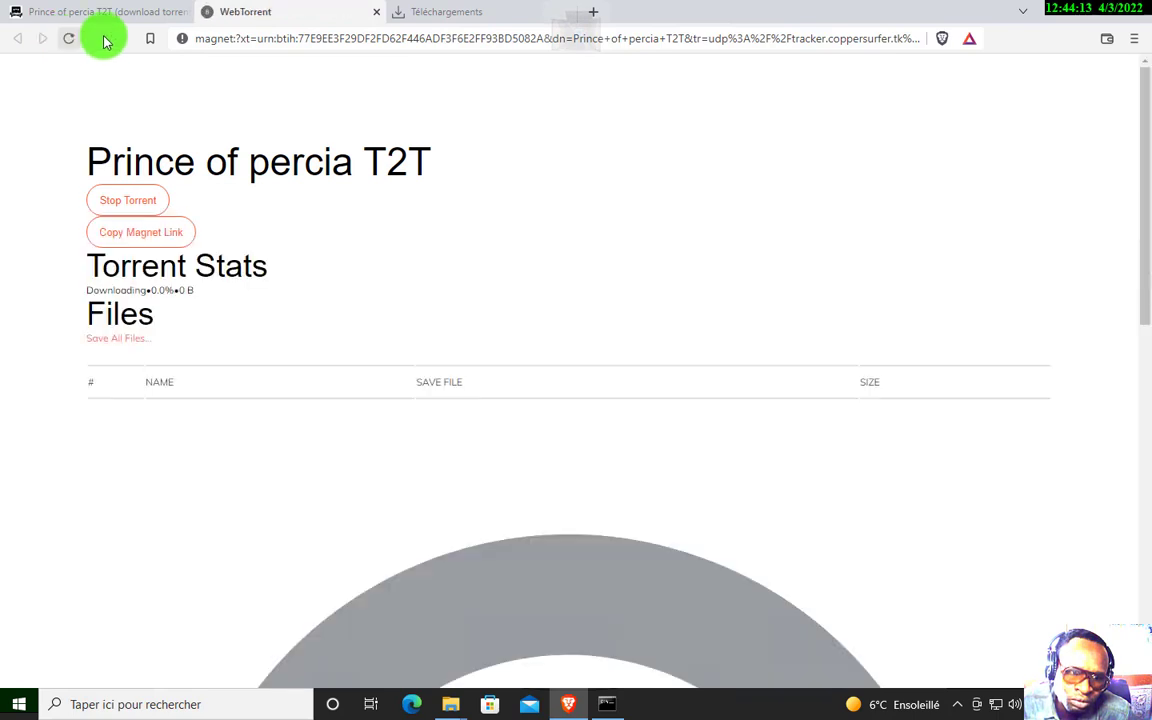
{"action": "left_click", "coordinate": [376, 11]}
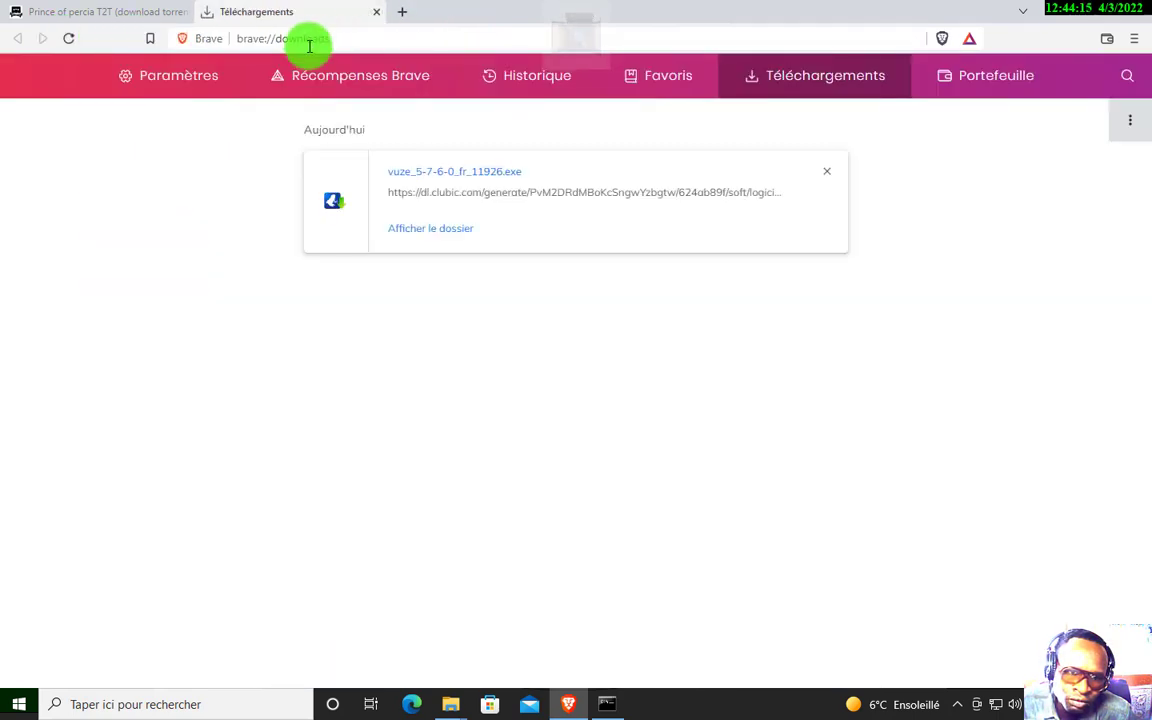
{"action": "left_click", "coordinate": [130, 11]}
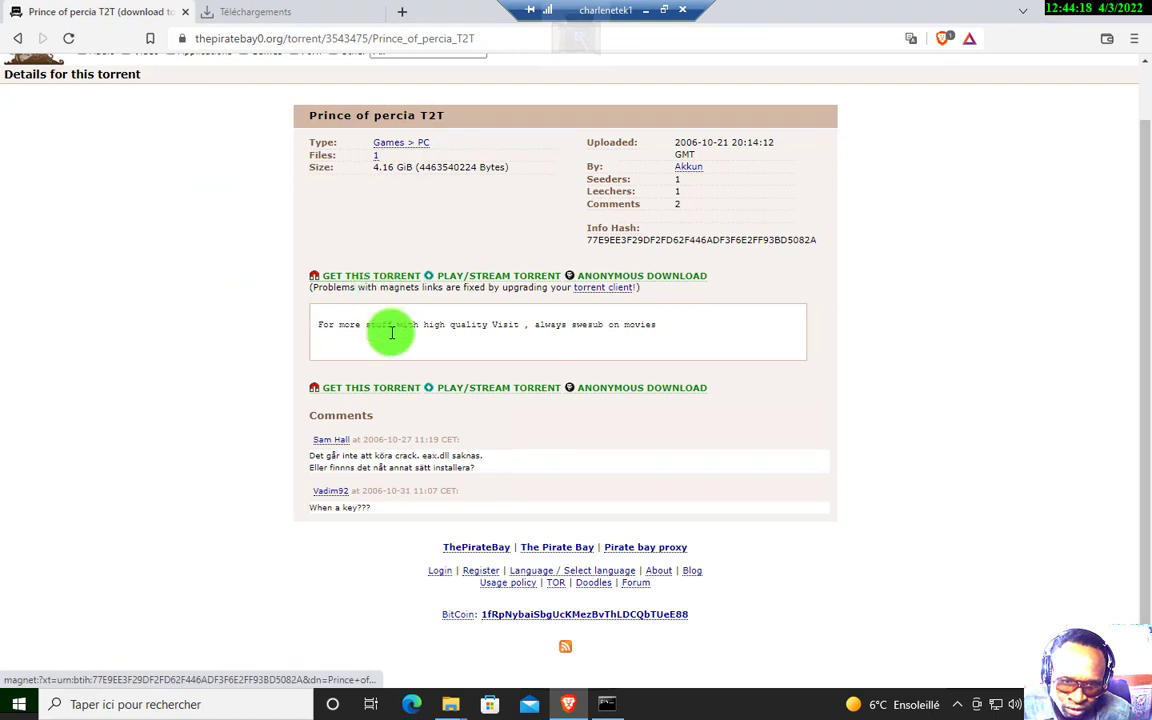
{"action": "left_click", "coordinate": [342, 278]}
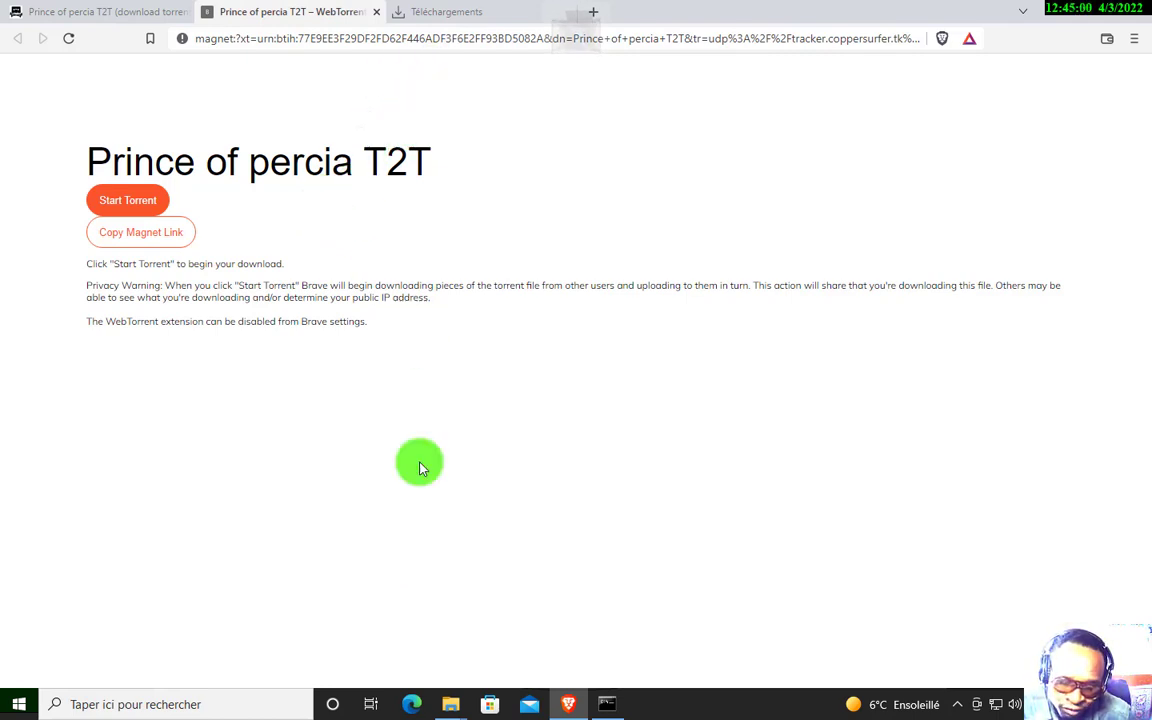
Look for Firefox on the PC, and search the web for firfoxe in a new Brave tab
{"action": "left_click", "coordinate": [252, 702]}
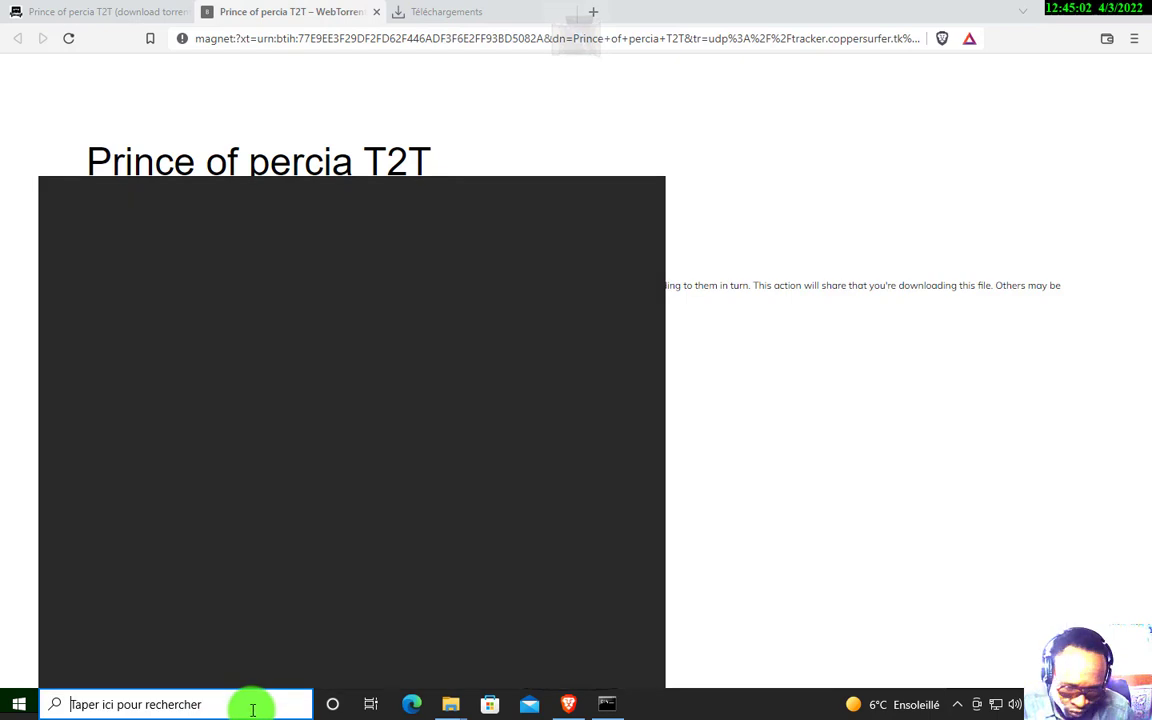
{"action": "type", "text": "fir"}
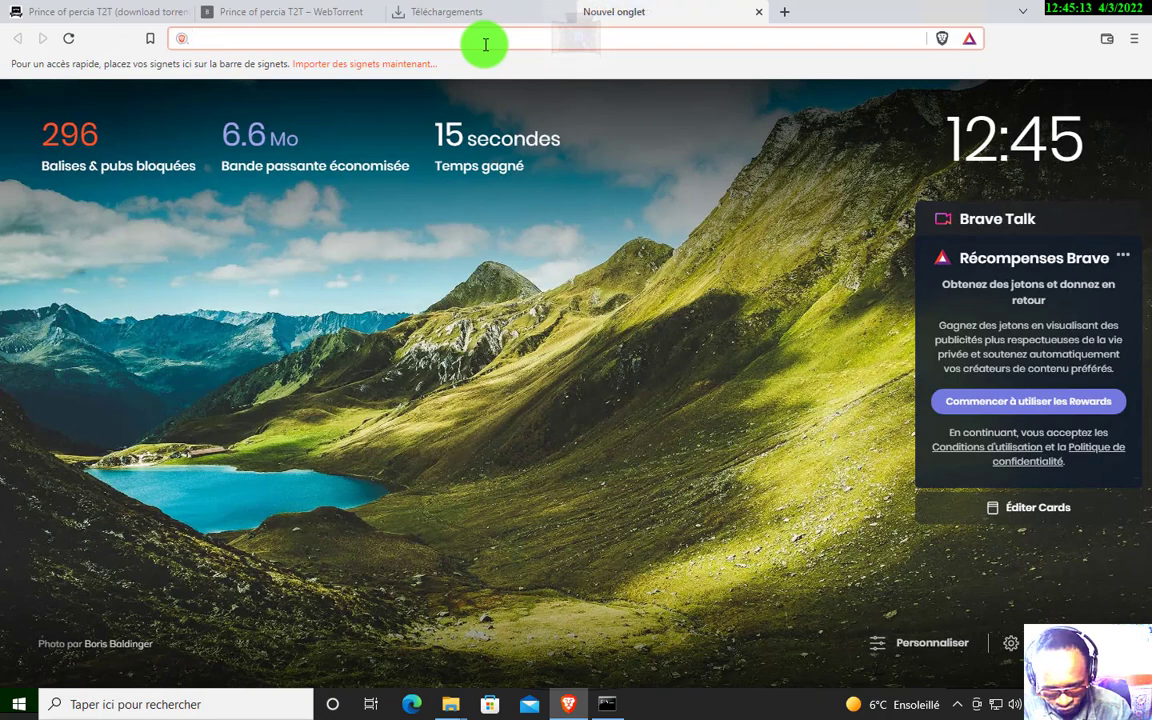
{"action": "type", "text": "fir"}
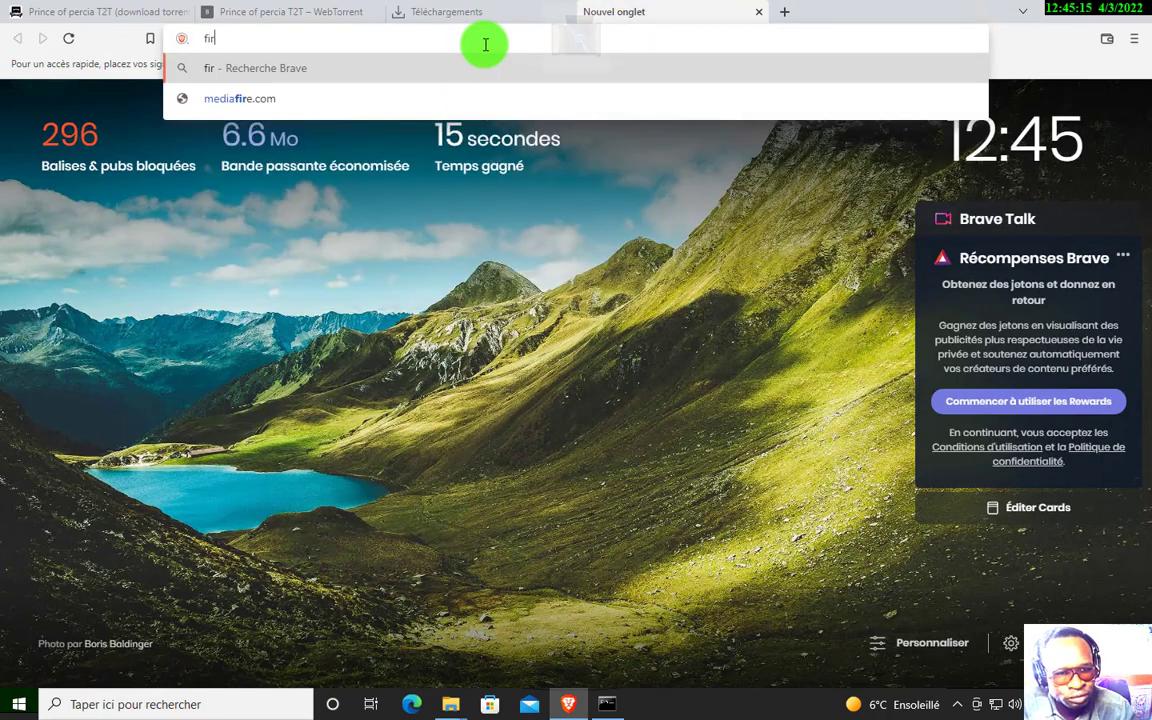
{"action": "type", "text": "f"}
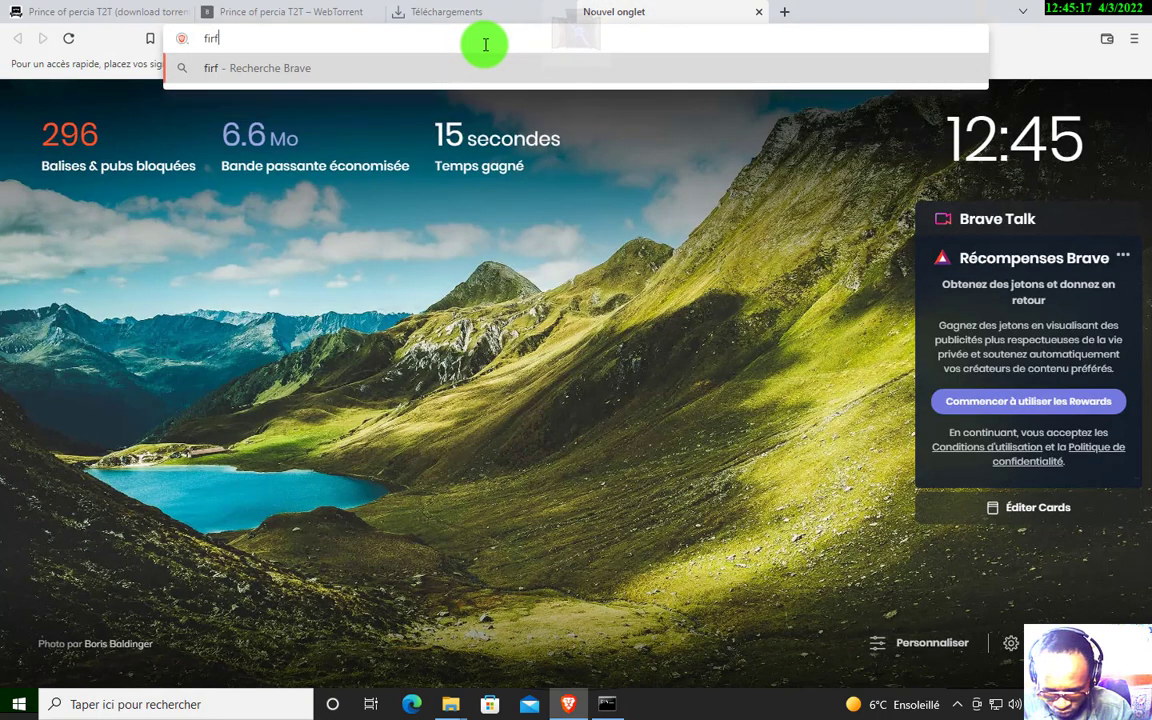
{"action": "type", "text": "oxe"}
{"action": "key", "text": "Return"}
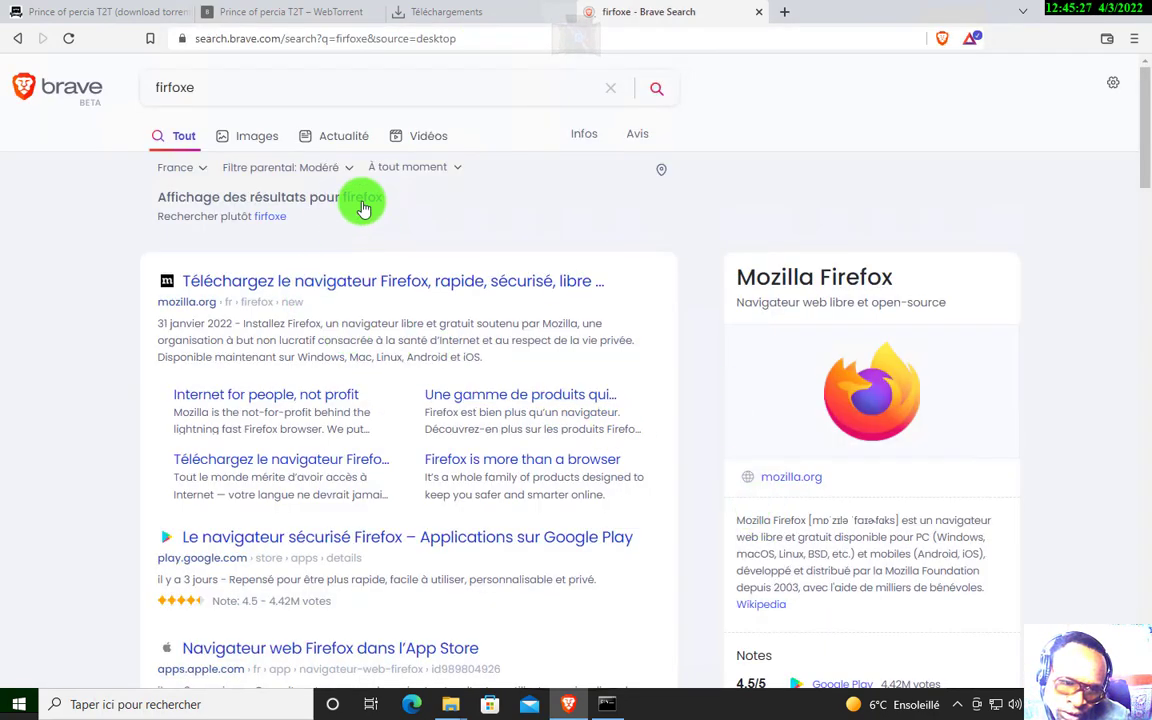
Download Firefox Installer from Mozilla's Firefox page into the Téléchargements folder and run it
{"action": "left_click", "coordinate": [312, 282]}
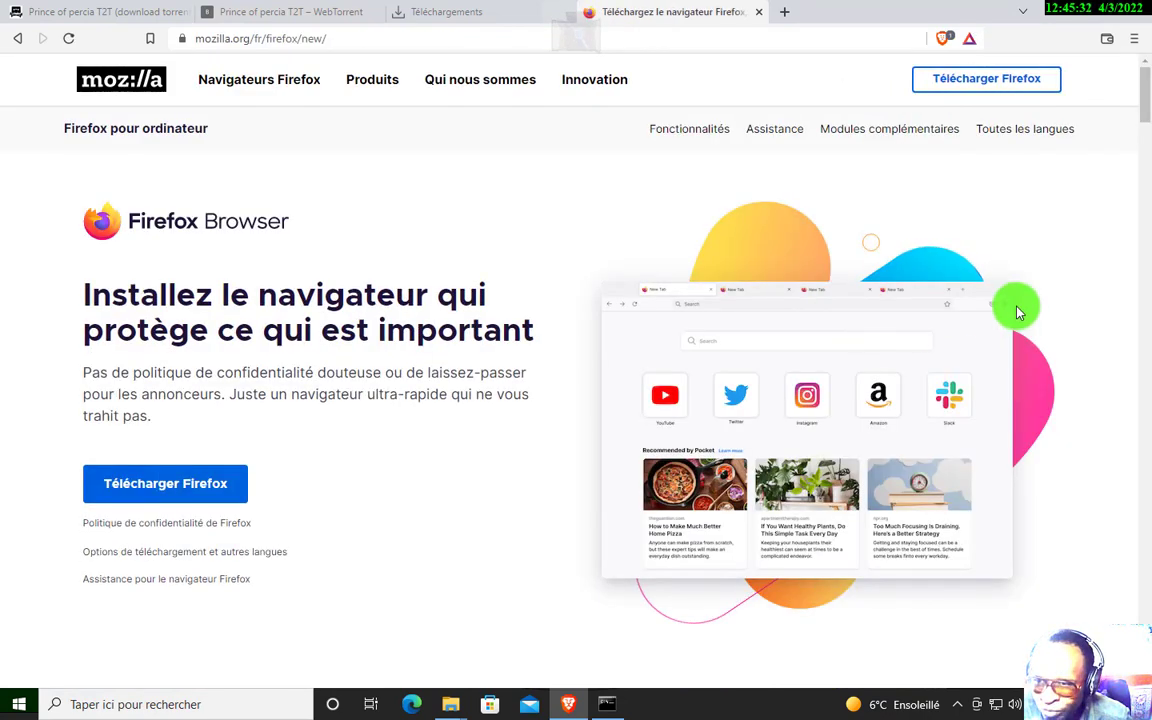
{"action": "left_click", "coordinate": [217, 485]}
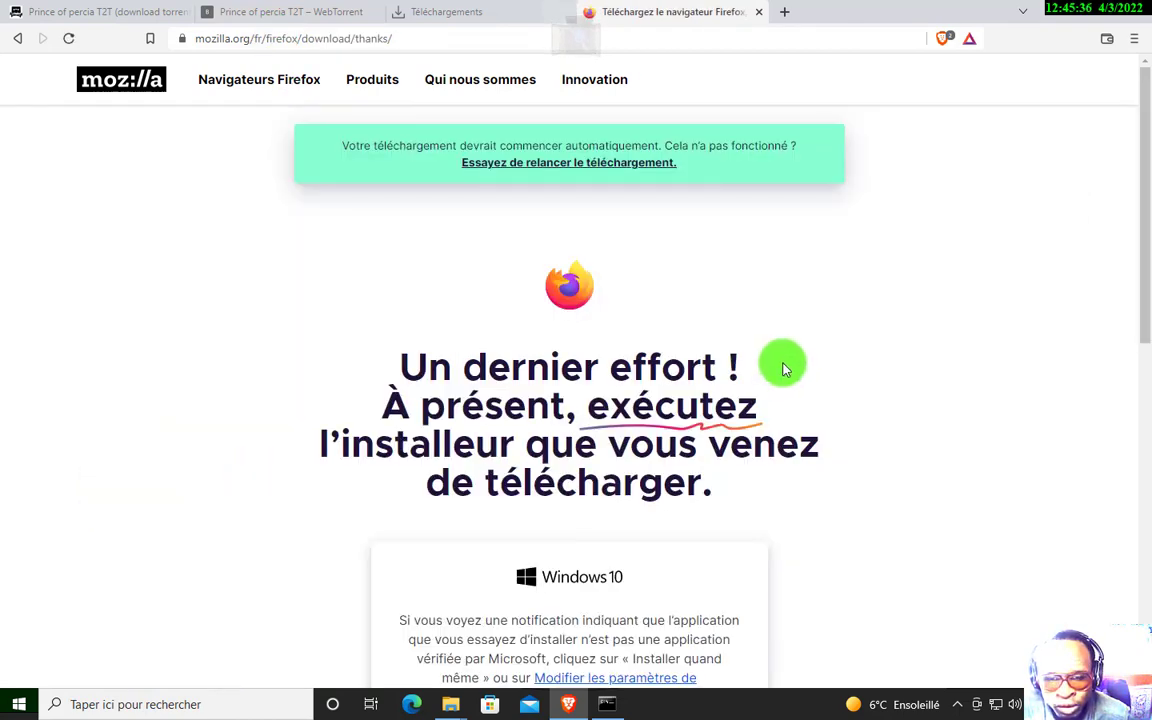
{"action": "scroll", "coordinate": [578, 355], "scroll_direction": "down", "scroll_amount": 3}
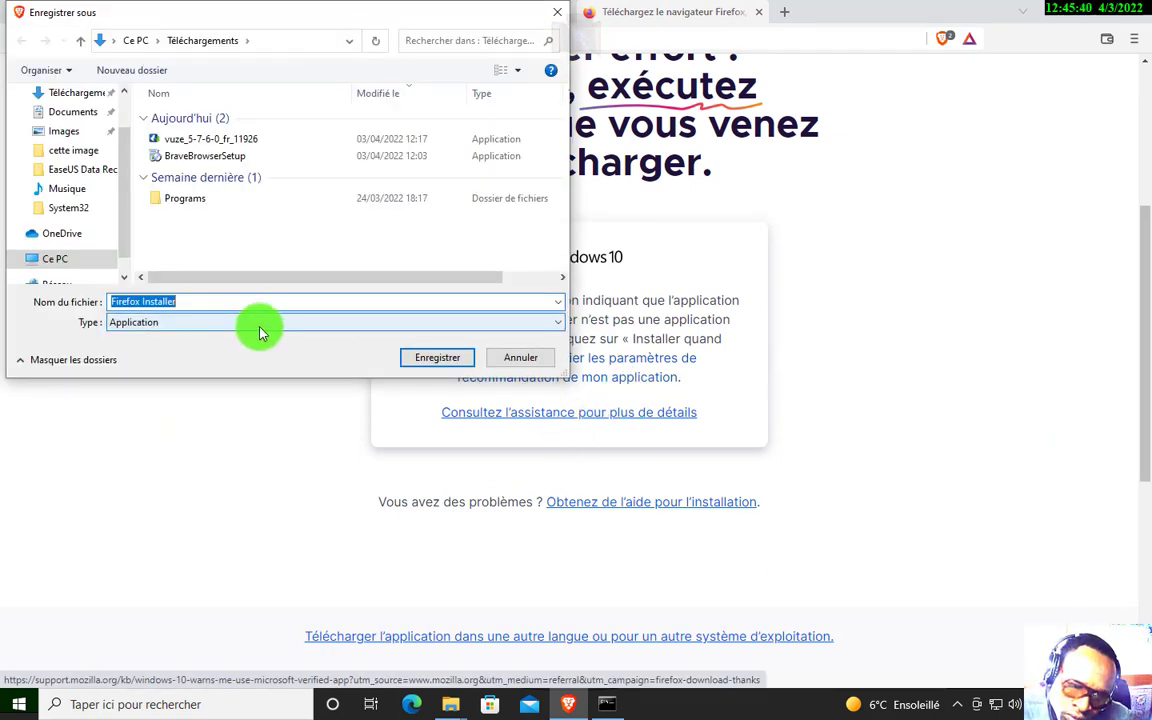
{"action": "left_click", "coordinate": [432, 358]}
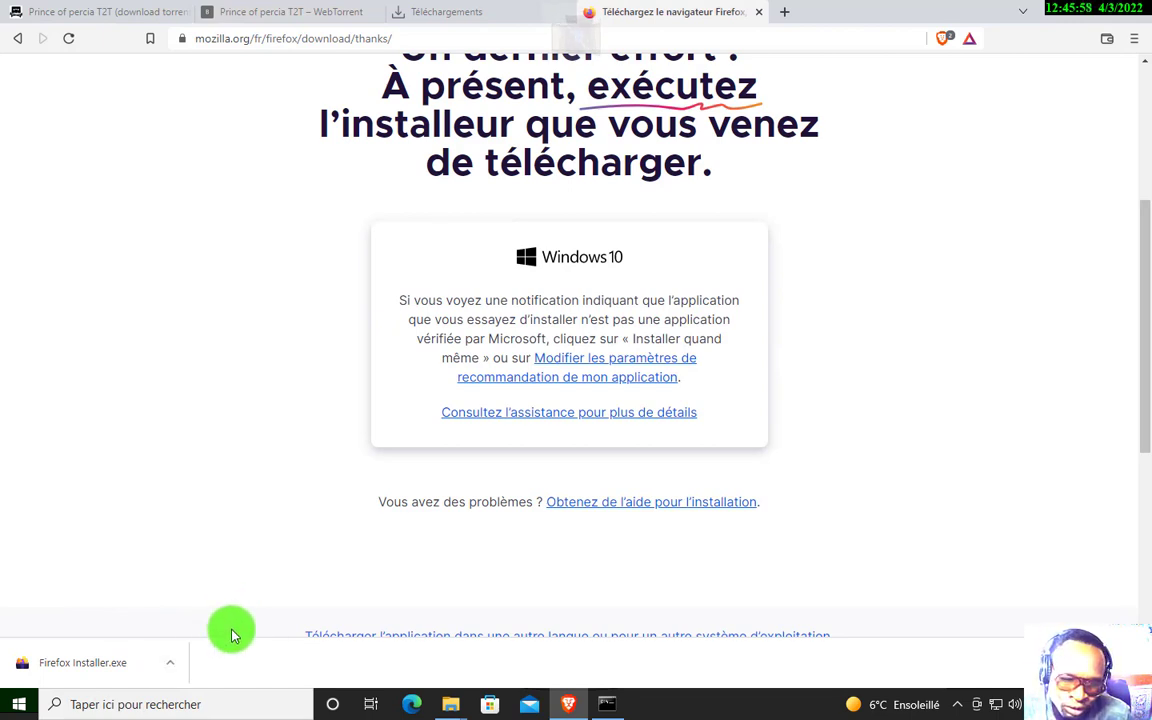
{"action": "left_click", "coordinate": [116, 656]}
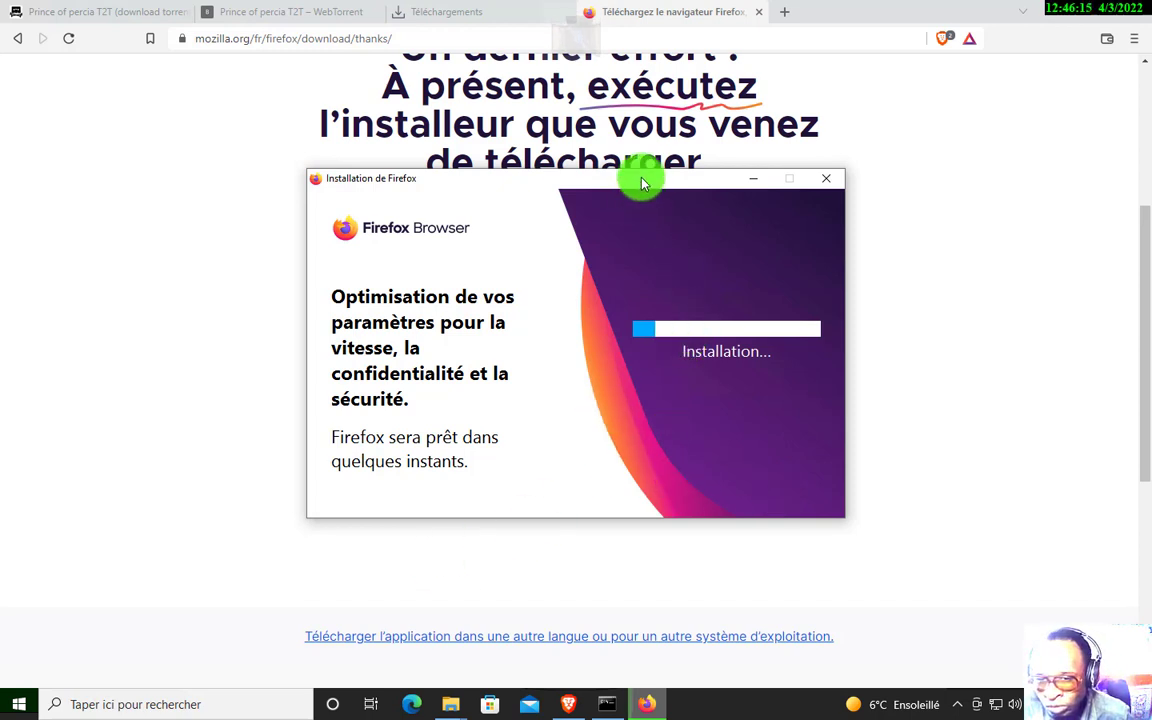
{"action": "left_click_drag", "start_coordinate": [642, 182], "coordinate": [718, 169]}
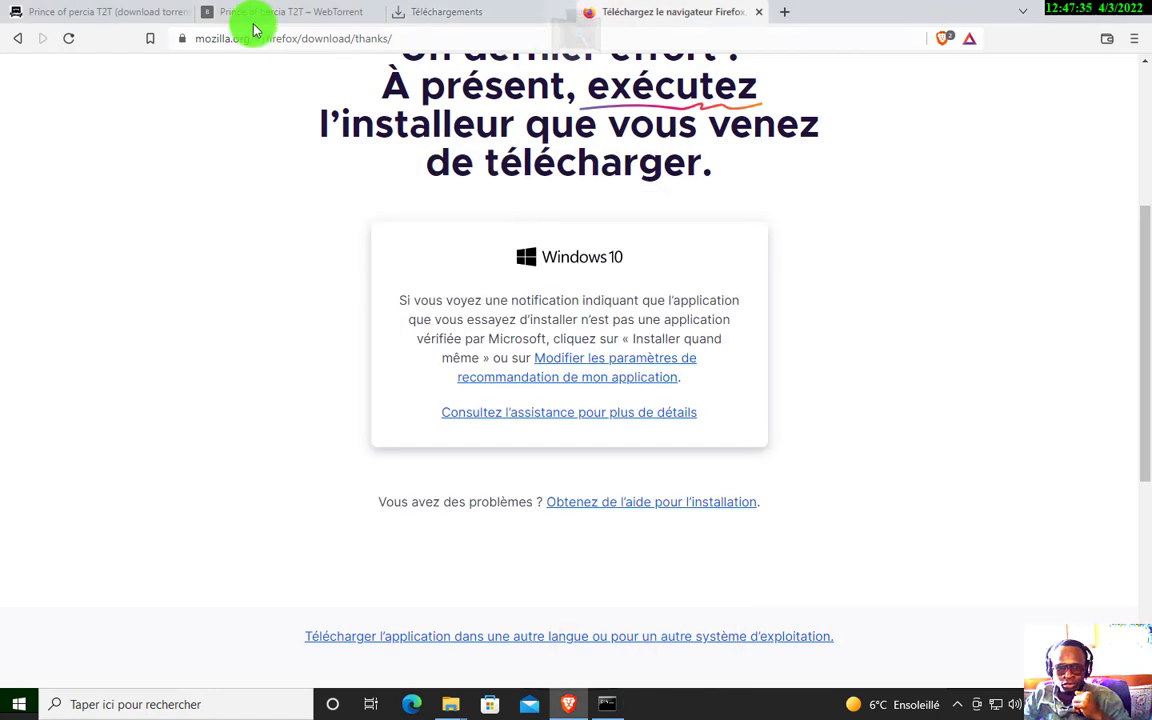
Return to the Prince of percia T2T WebTorrent page in Brave and close its tab
{"action": "left_click", "coordinate": [262, 12]}
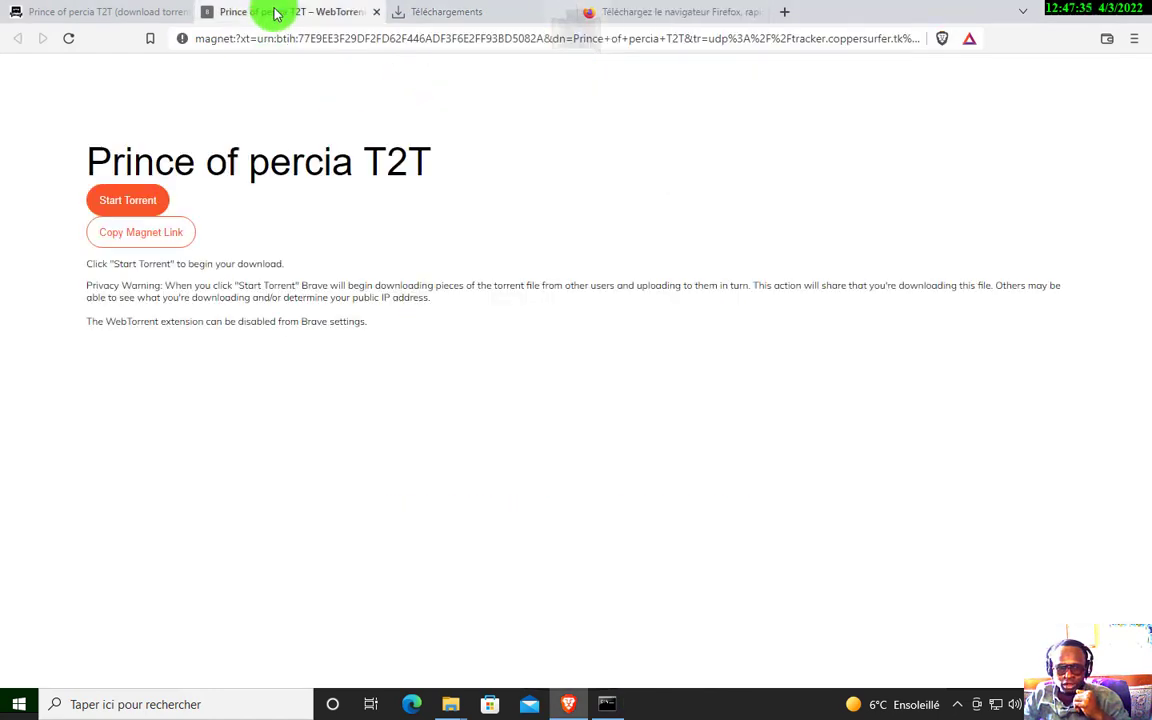
{"action": "left_click", "coordinate": [371, 12]}
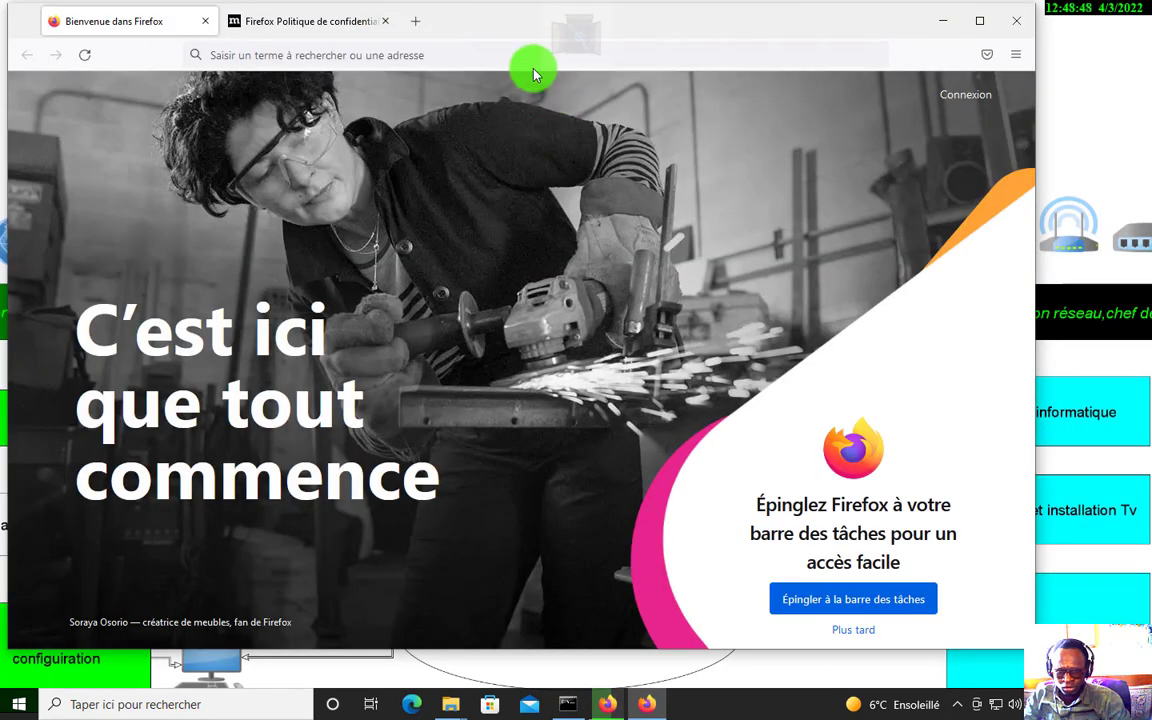
Switch to Firefox, search for googne from the welcome page and accept Google's cookie terms
{"action": "left_click", "coordinate": [385, 54]}
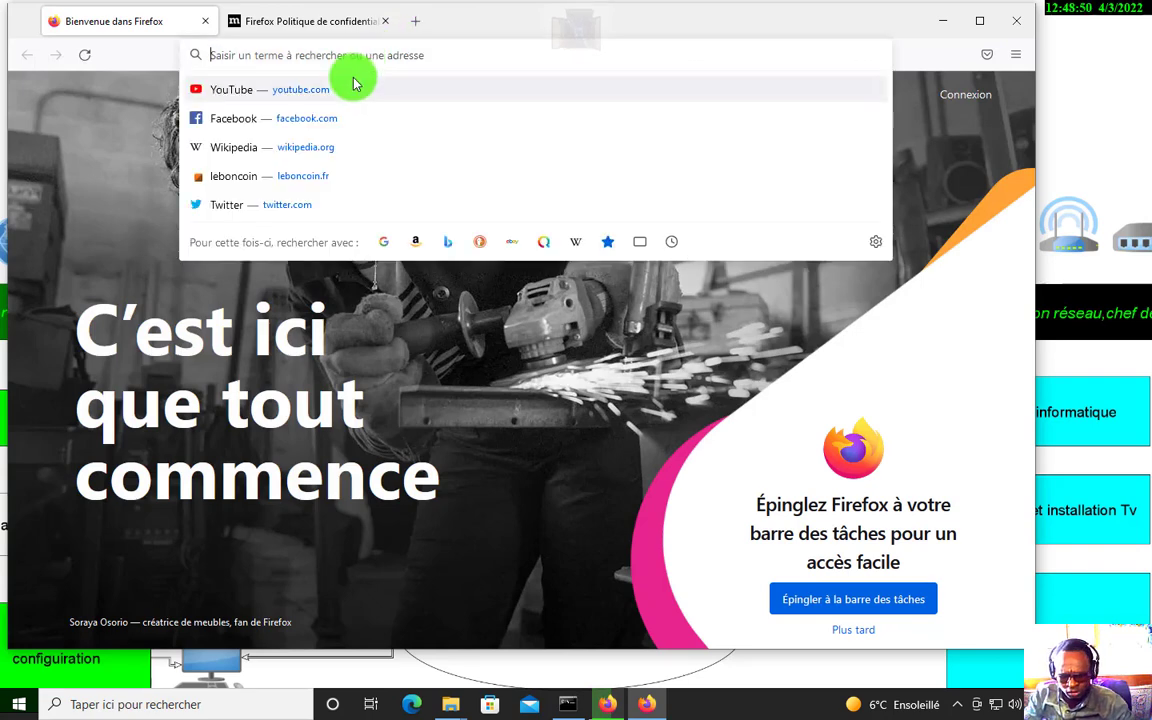
{"action": "type", "text": "goog"}
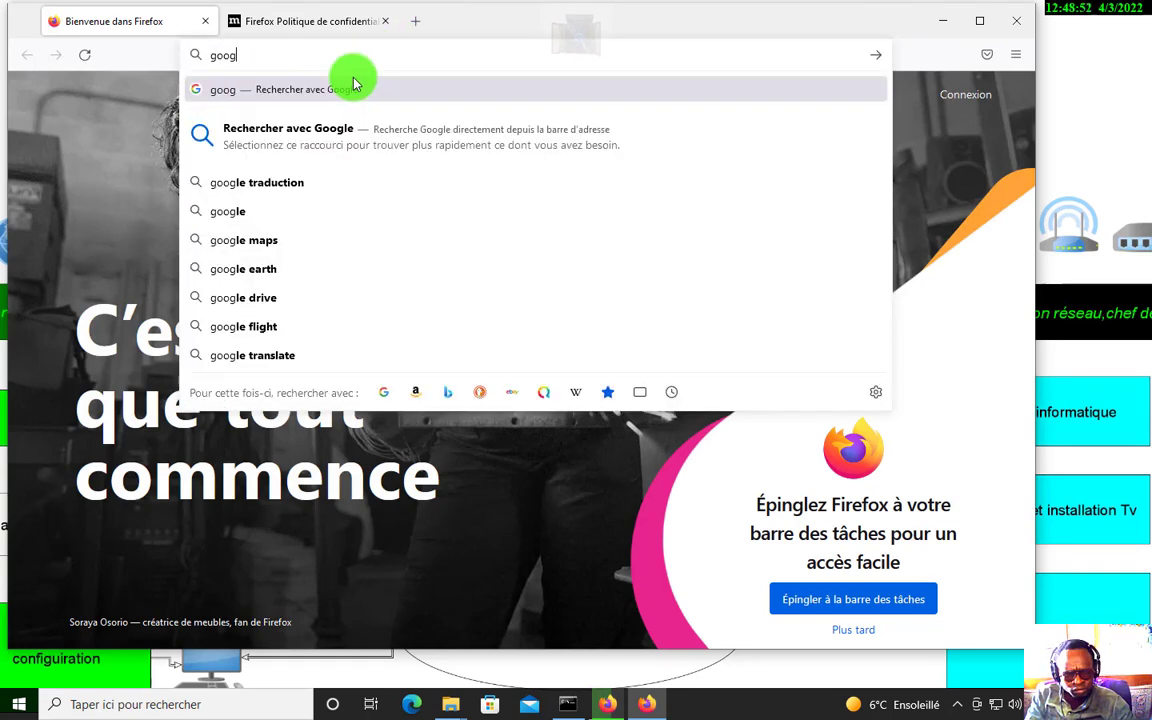
{"action": "type", "text": "ne"}
{"action": "key", "text": "Return"}
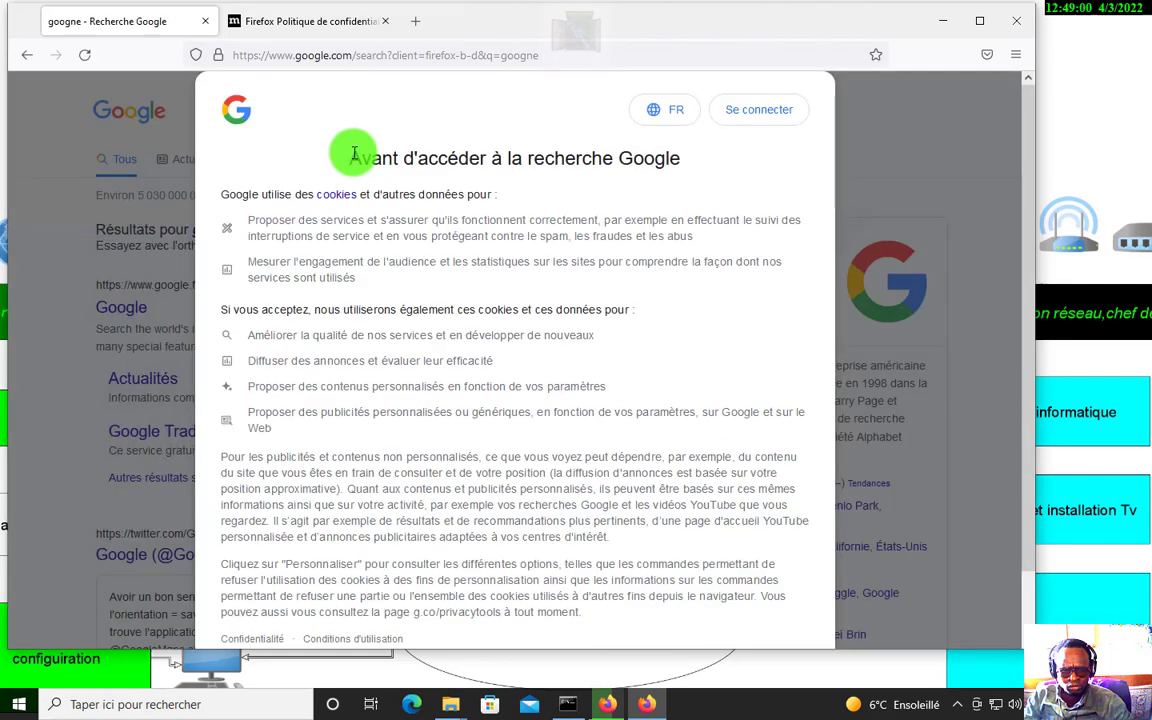
{"action": "scroll", "coordinate": [620, 300], "scroll_direction": "down", "scroll_amount": 1}
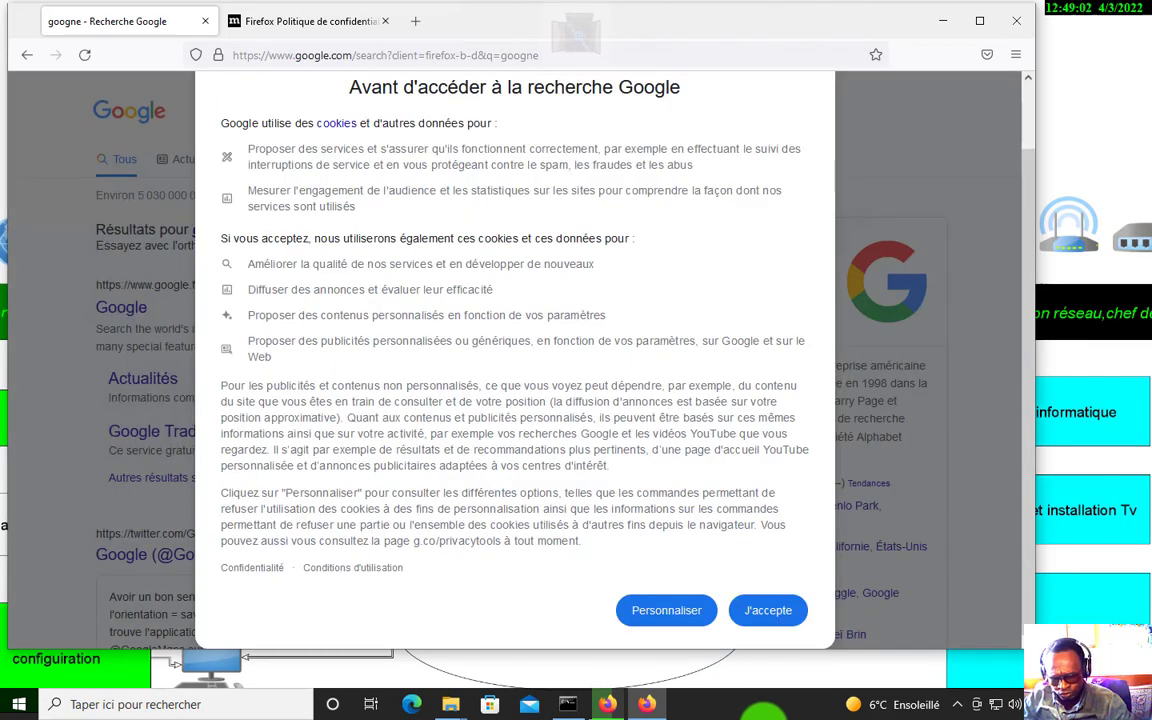
{"action": "left_click", "coordinate": [765, 612]}
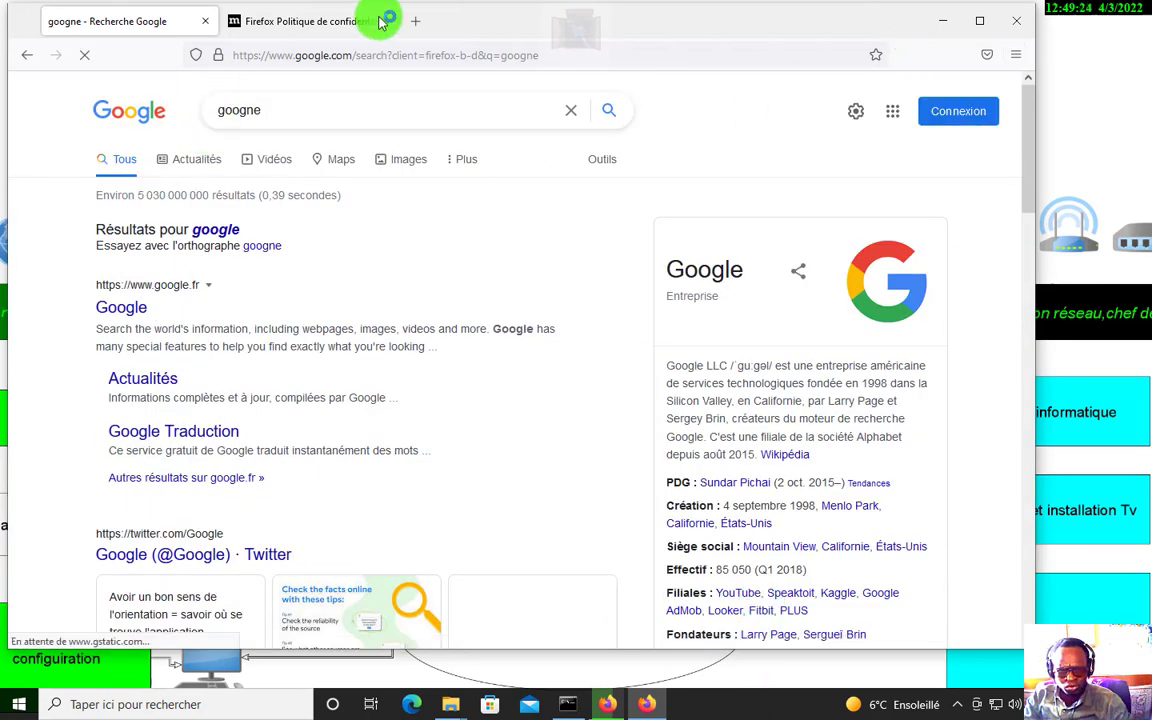
Open a private browsing window in Firefox
{"action": "left_click", "coordinate": [1015, 56]}
{"action": "left_click", "coordinate": [896, 170]}
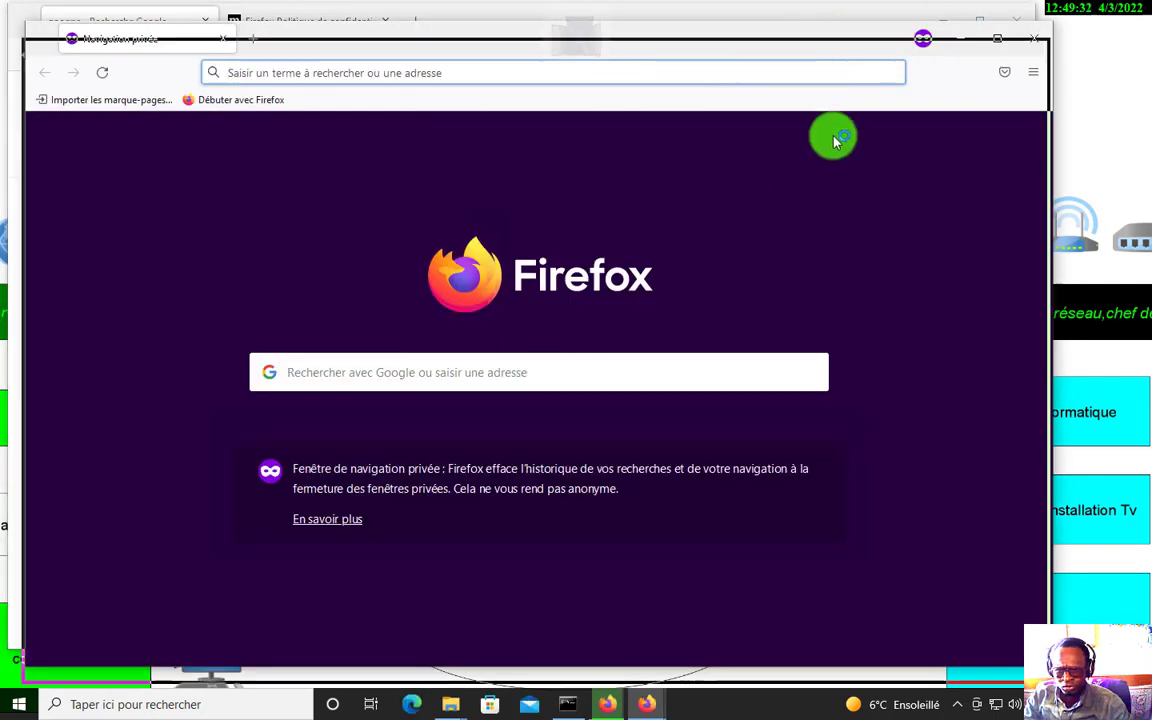
{"action": "key", "text": "ctrl+shift+w"}
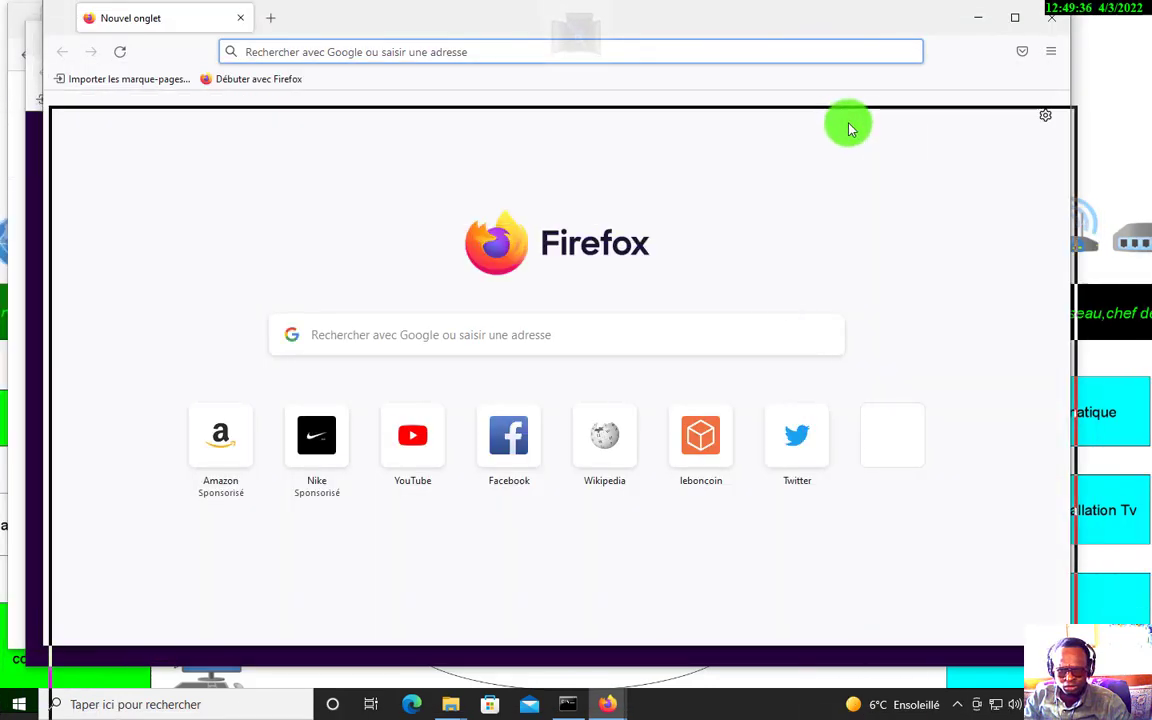
{"action": "key", "text": "ctrl+shift+p"}
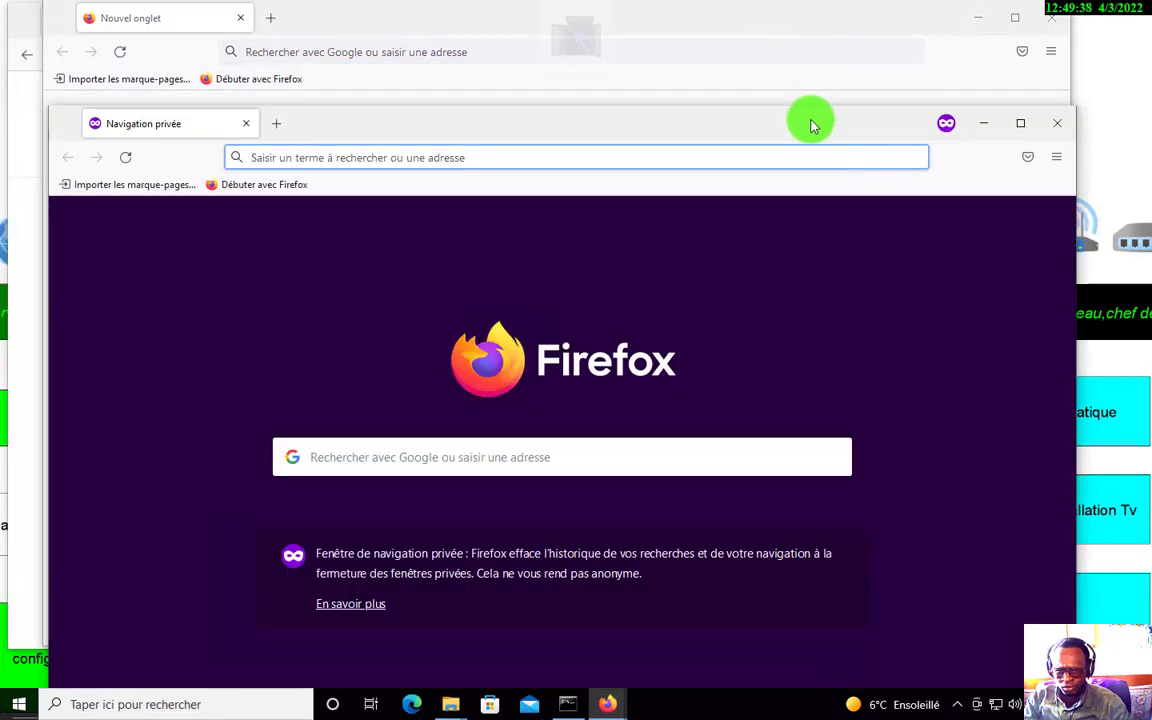
Close the regular Firefox windows and maximize the private browsing window
{"action": "left_click", "coordinate": [1042, 20]}
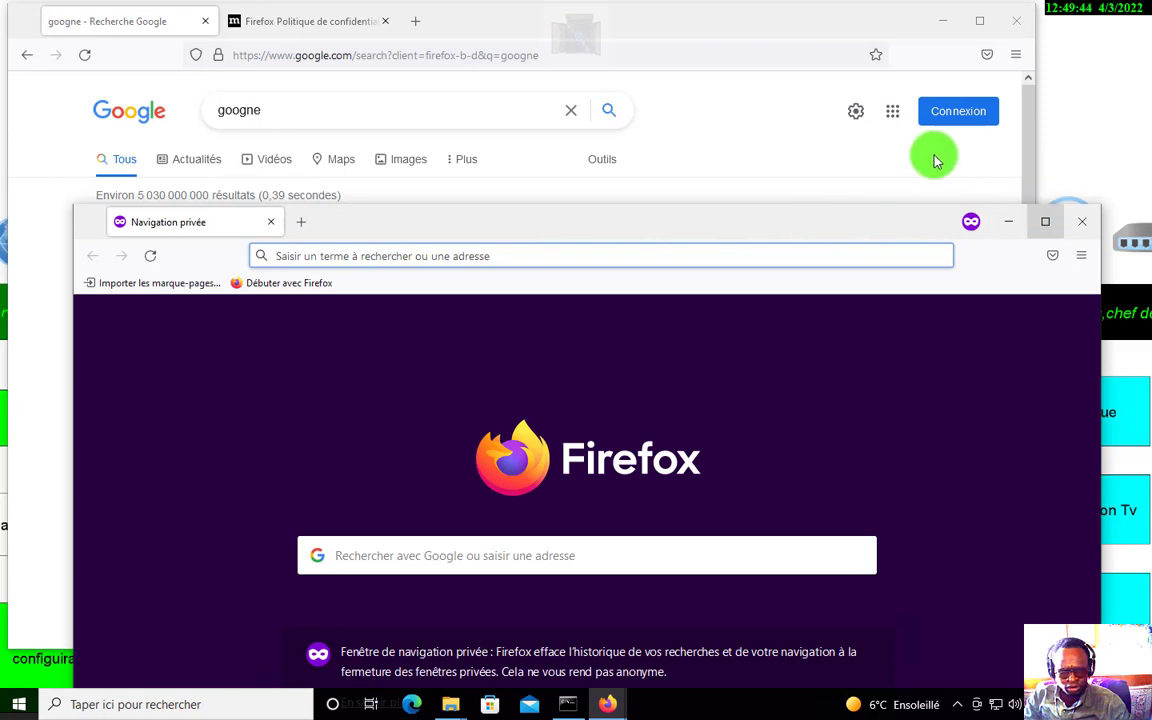
{"action": "left_click", "coordinate": [1022, 26]}
{"action": "left_click", "coordinate": [1025, 30]}
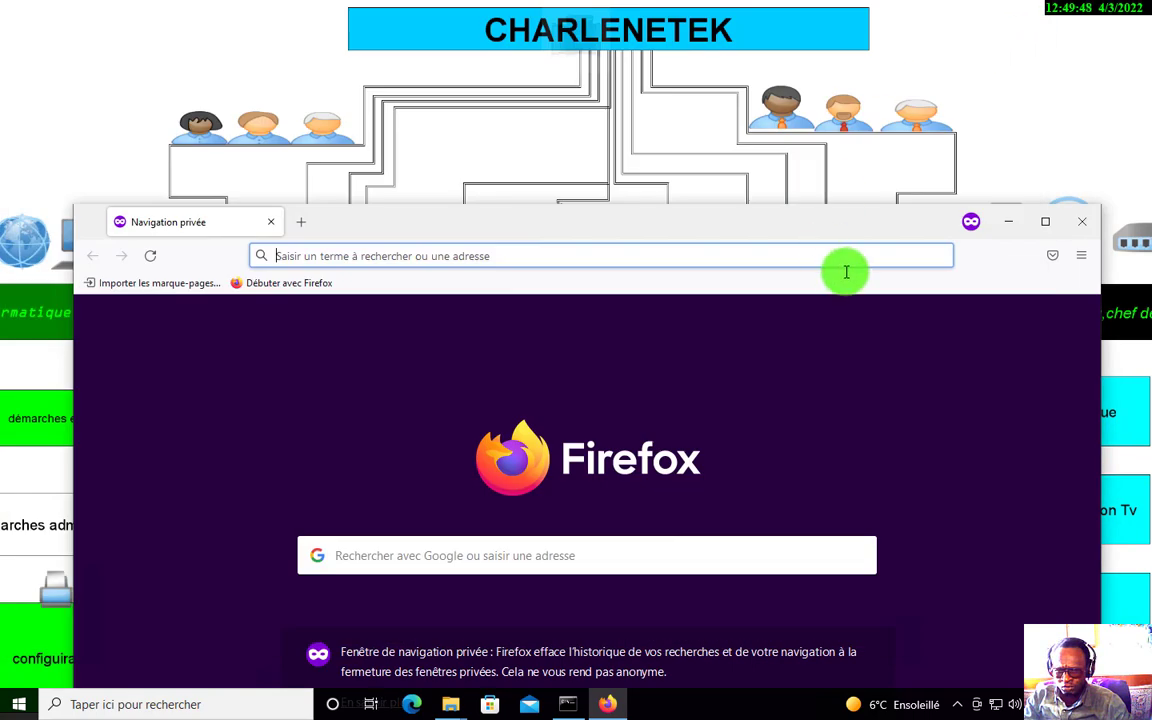
{"action": "left_click", "coordinate": [1042, 222]}
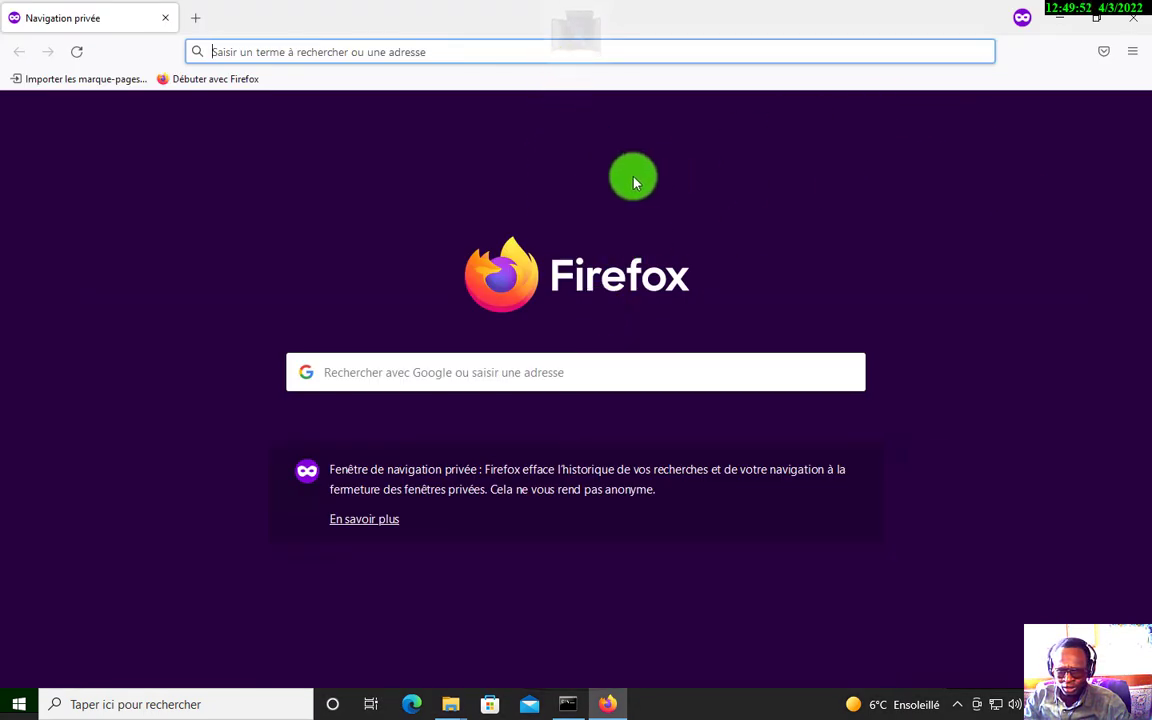
Open the Google home page in the private window and accept Google's cookie terms
{"action": "left_click", "coordinate": [545, 372]}
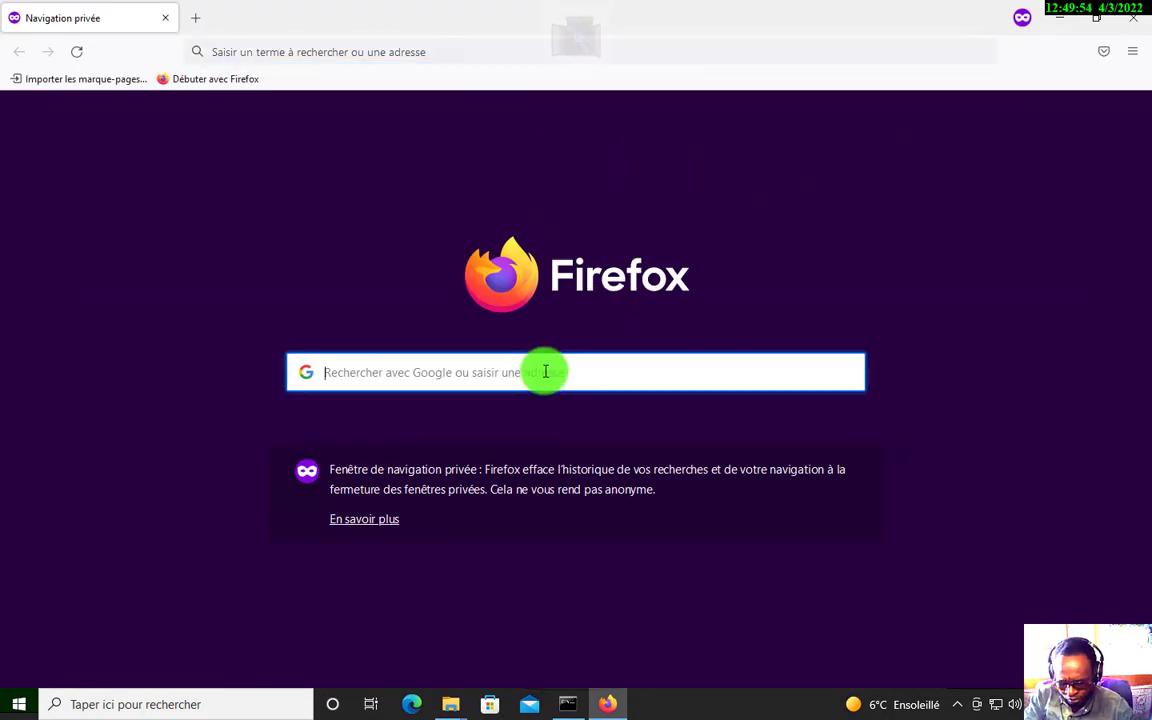
{"action": "type", "text": "google"}
{"action": "key", "text": "Return"}
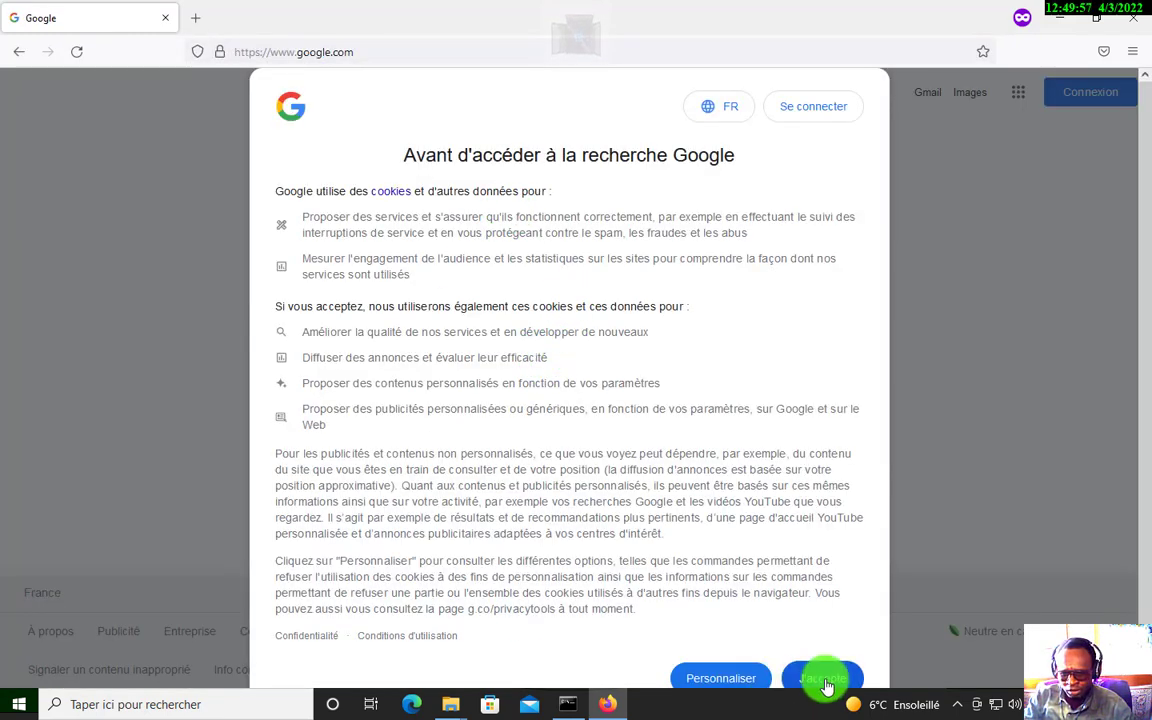
{"action": "left_click", "coordinate": [826, 683]}
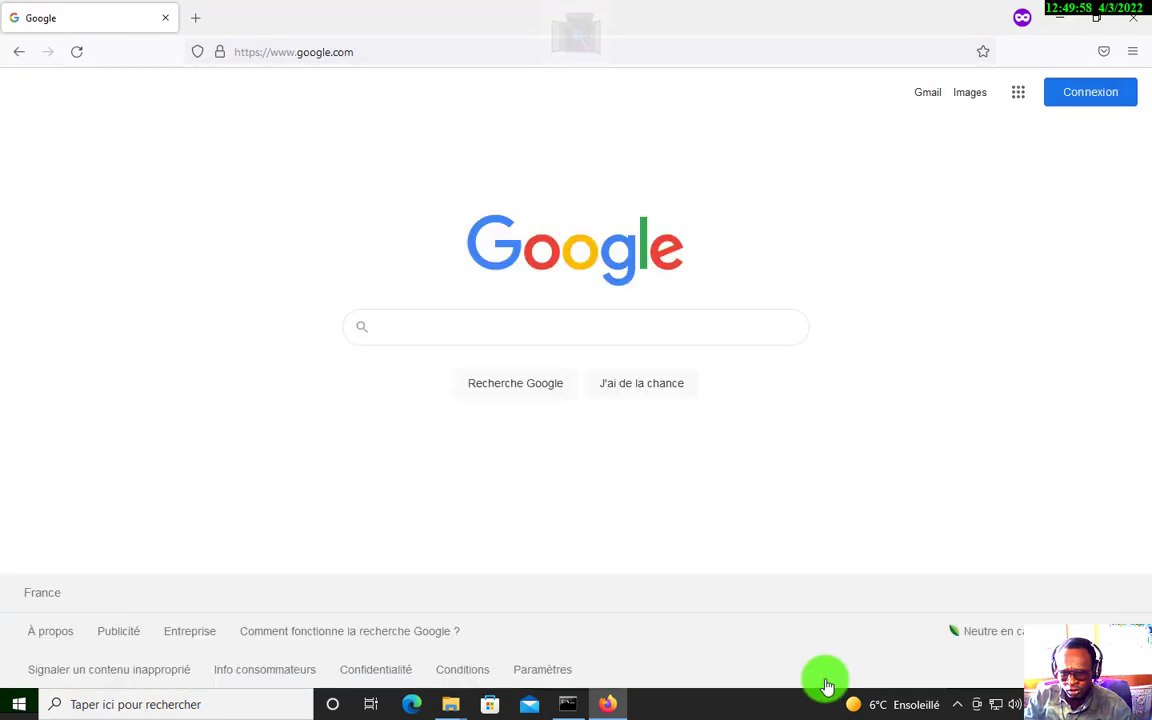
Search Google for "the pirate bay"
{"action": "left_click", "coordinate": [595, 321]}
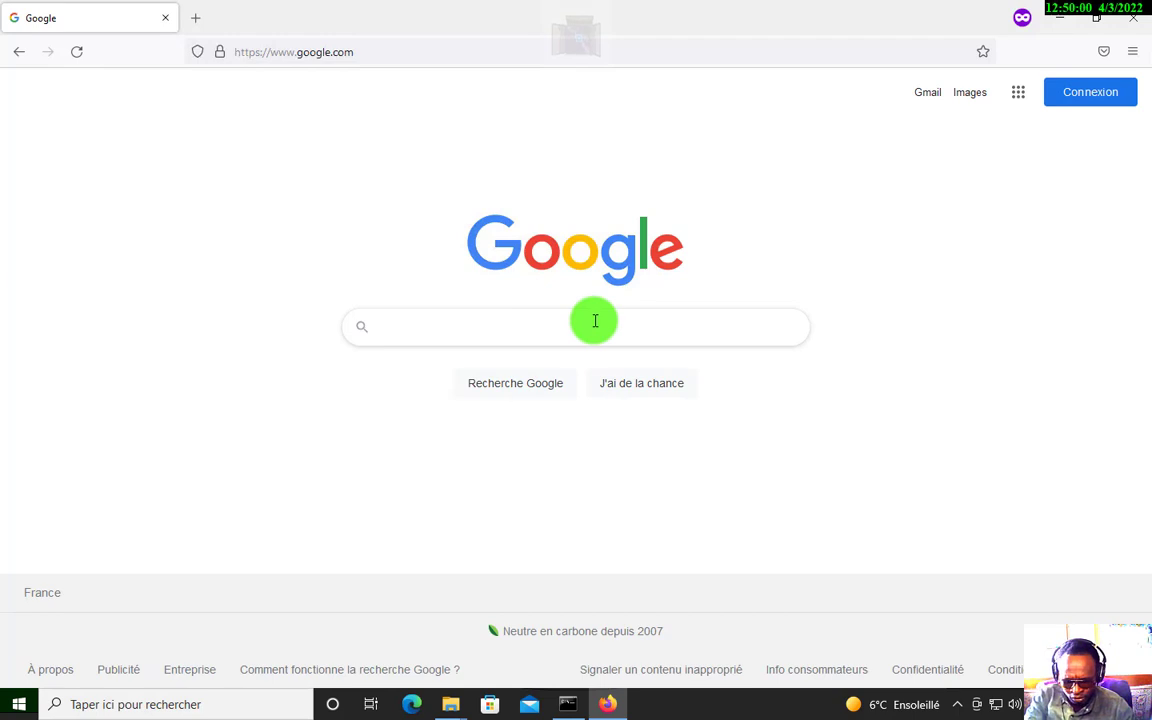
{"action": "type", "text": "the"}
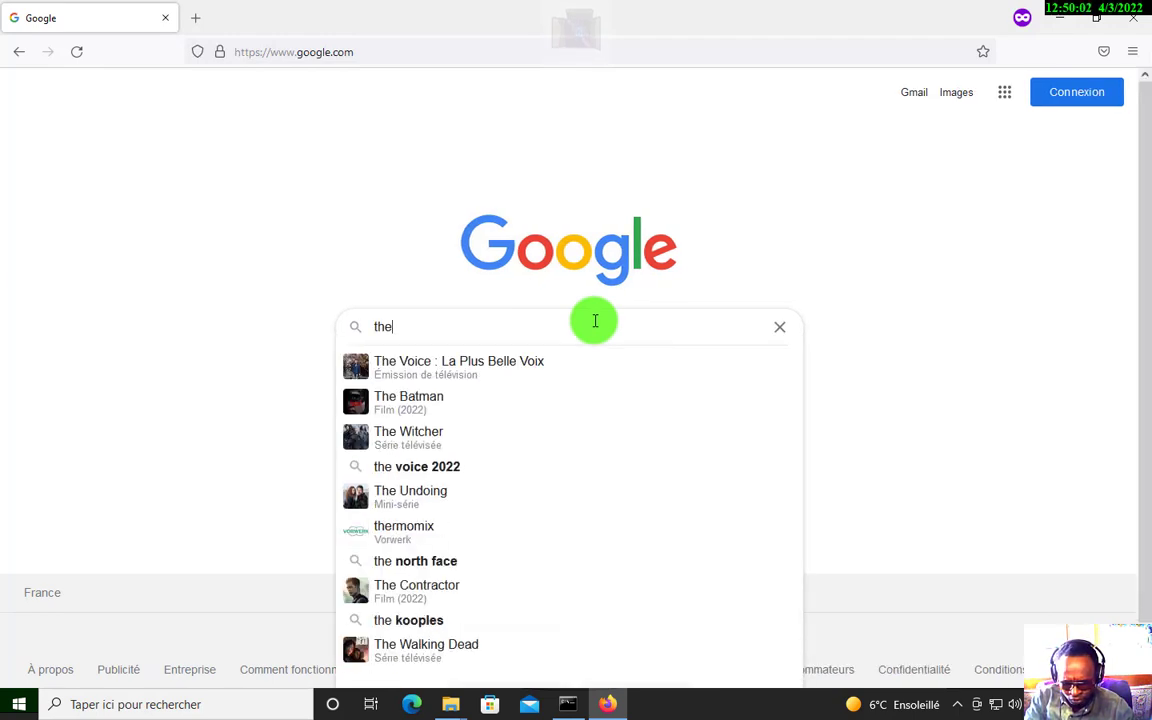
{"action": "type", "text": " pira"}
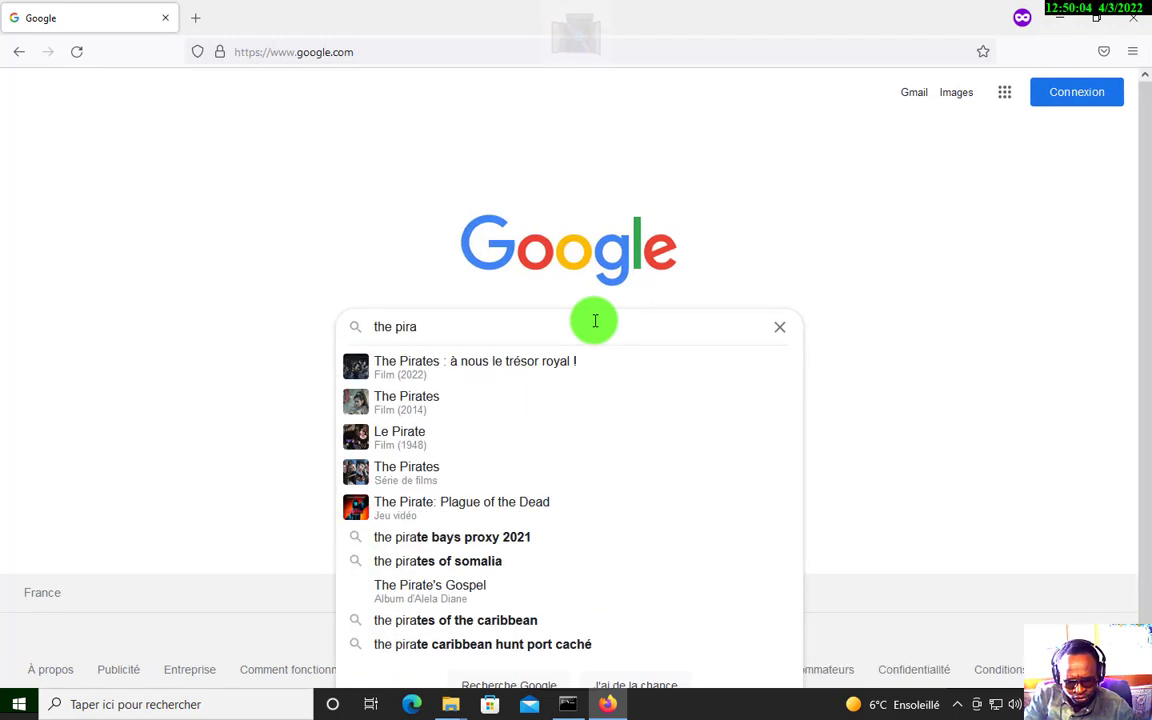
{"action": "type", "text": "te bay"}
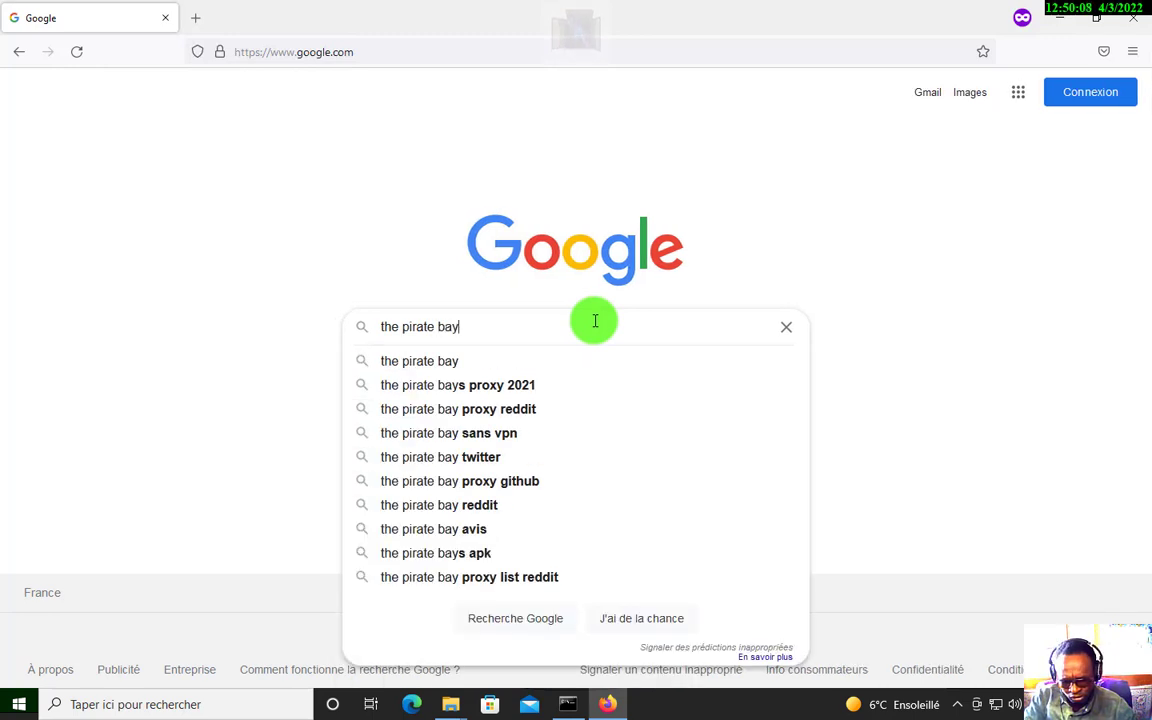
{"action": "key", "text": "Return"}
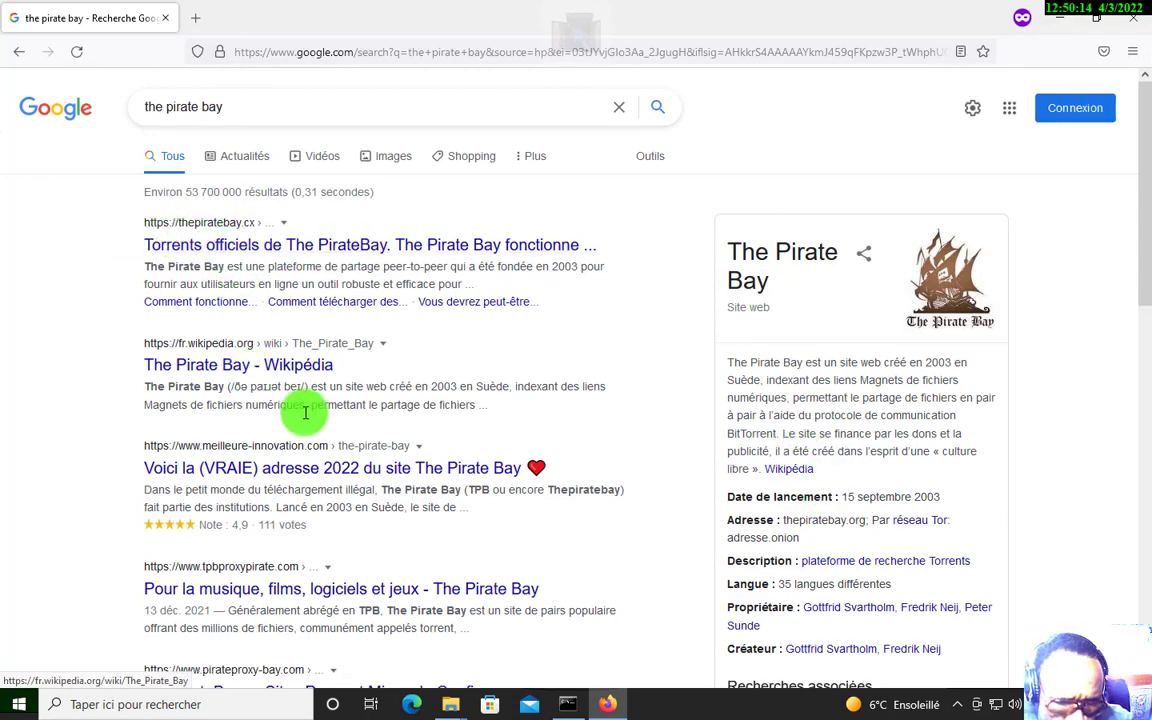
Open the French Wikipedia article on The Pirate Bay from the results and examine its introduction and infobox
{"action": "scroll", "coordinate": [390, 503], "scroll_direction": "down", "scroll_amount": 3}
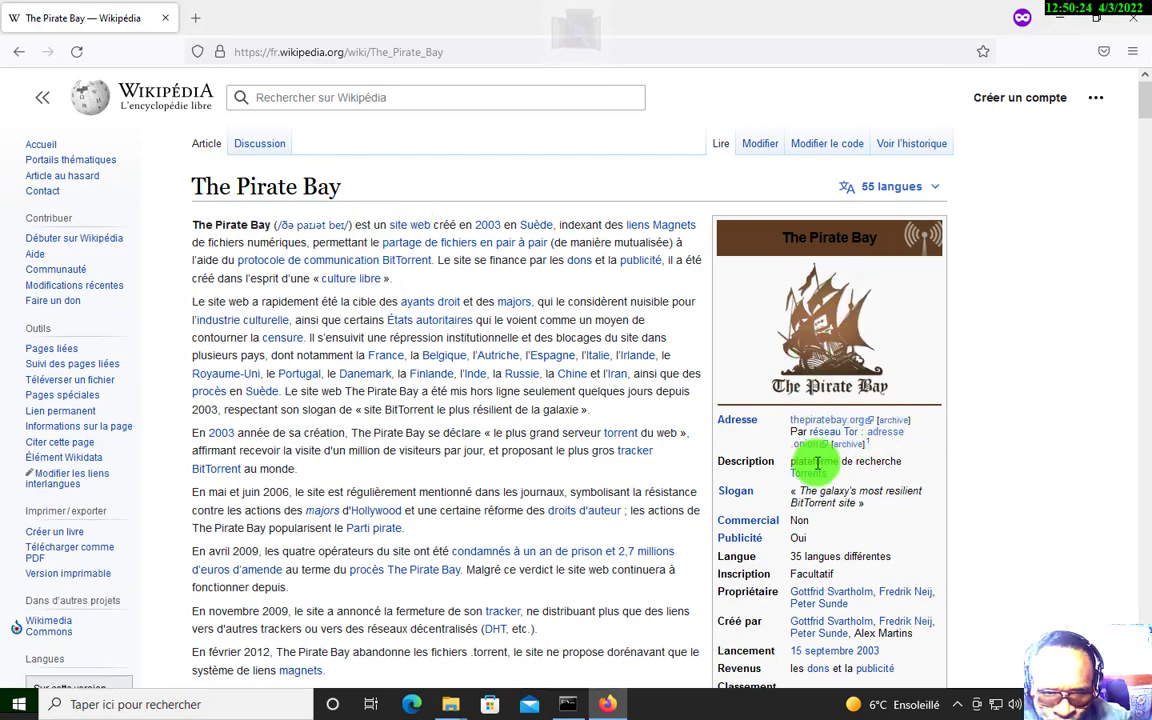
{"action": "scroll", "coordinate": [812, 468], "scroll_direction": "down", "scroll_amount": 3}
{"action": "scroll", "coordinate": [592, 333], "scroll_direction": "up", "scroll_amount": 2}
{"action": "scroll", "coordinate": [592, 333], "scroll_direction": "up", "scroll_amount": 1}
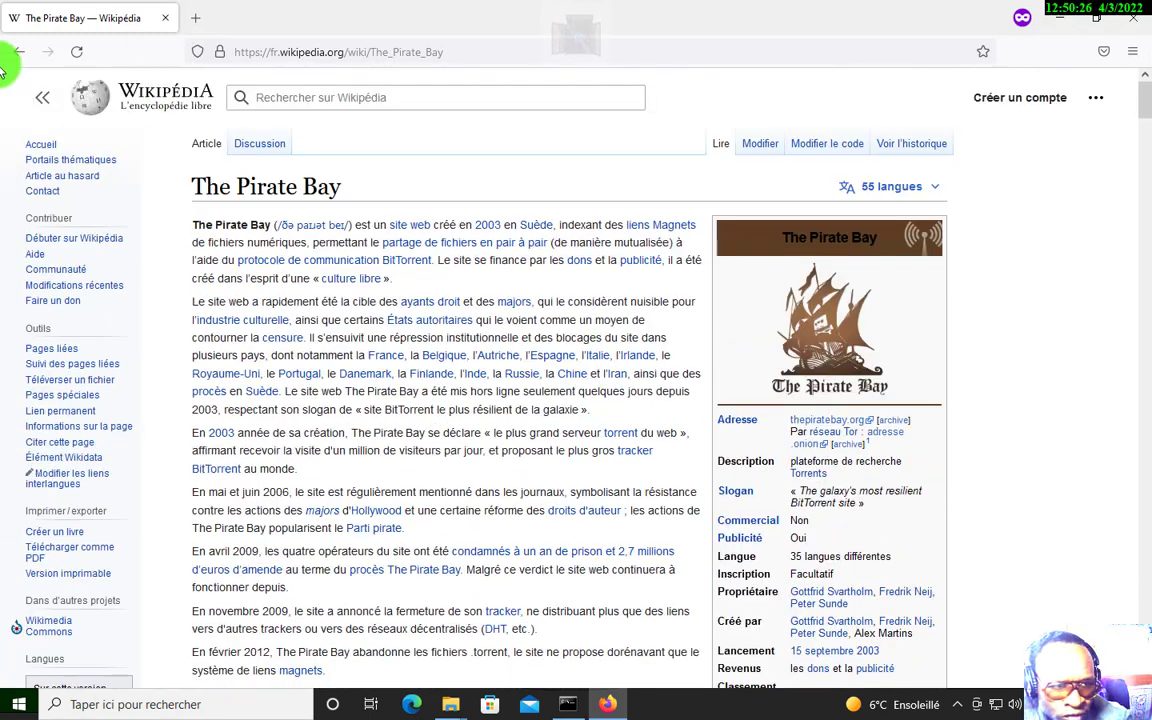
{"action": "key", "text": "F5"}
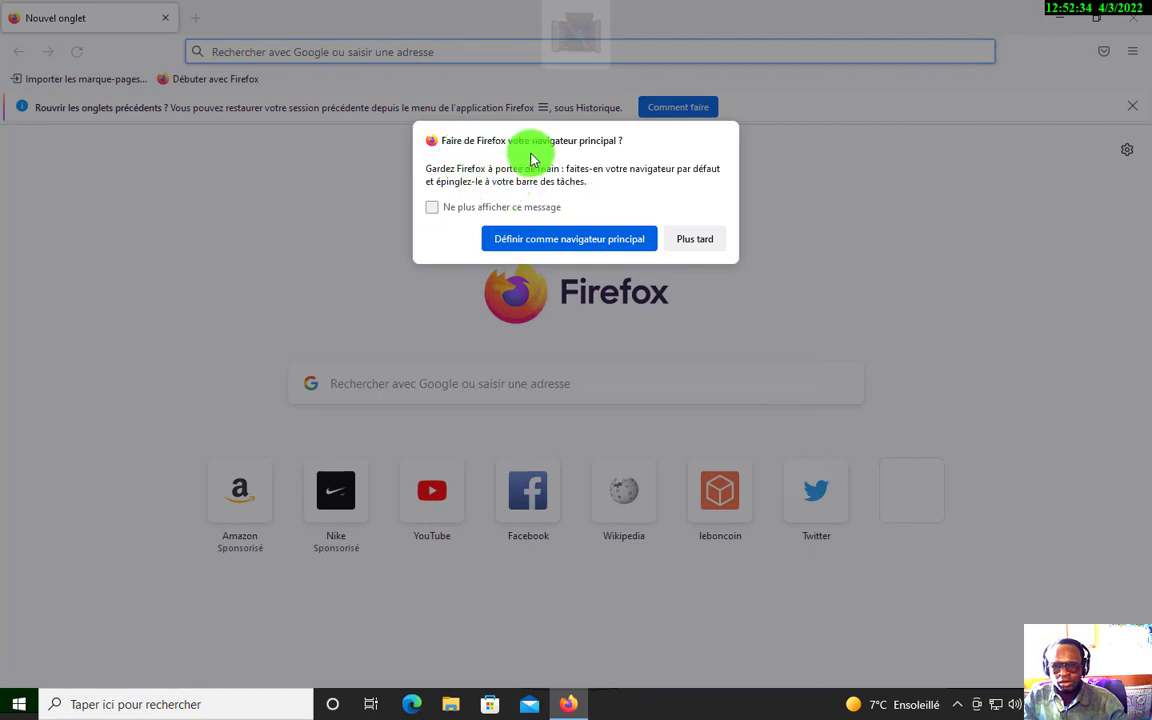
Dismiss the default-browser prompt and open a new private browsing window
{"action": "left_click", "coordinate": [689, 240]}
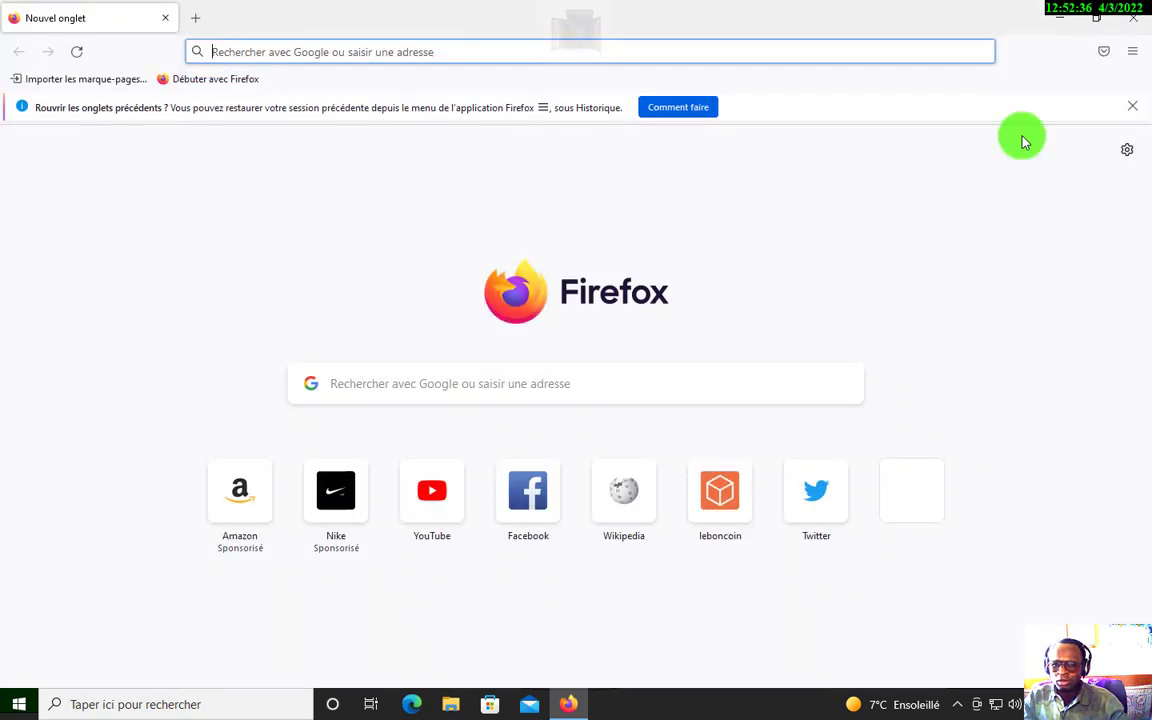
{"action": "left_click", "coordinate": [1132, 51]}
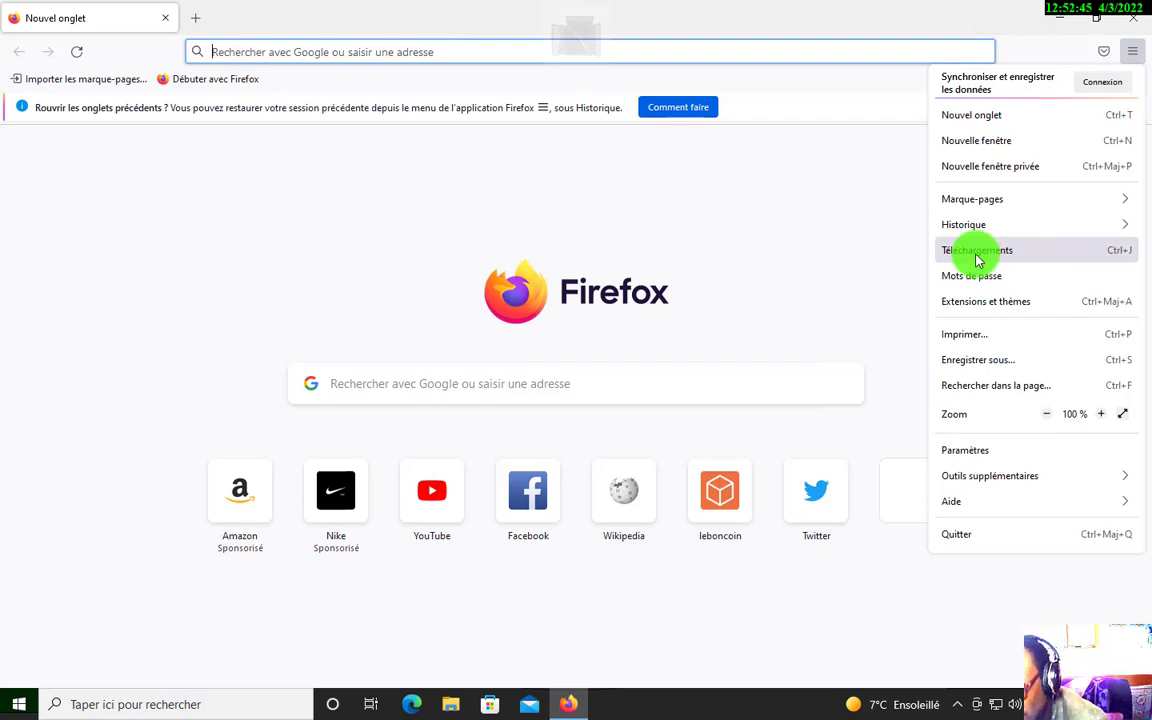
{"action": "left_click", "coordinate": [1016, 168]}
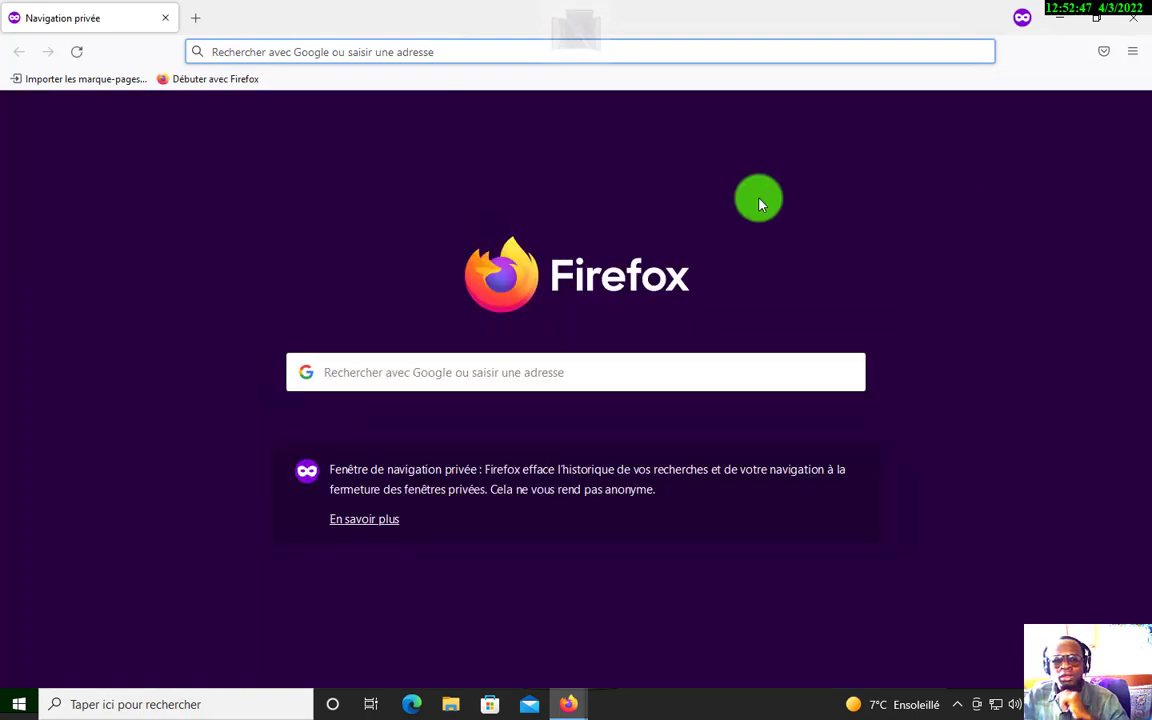
Go to google.com in the private window and accept Google's cookie conditions
{"action": "left_click", "coordinate": [577, 56]}
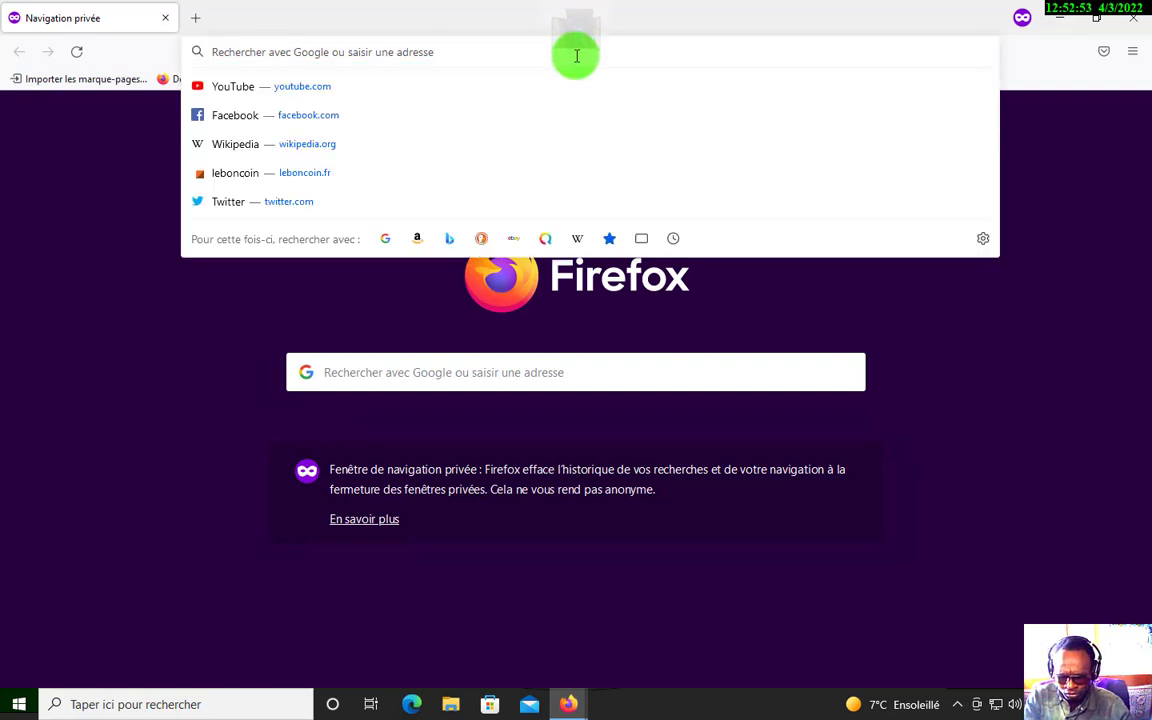
{"action": "type", "text": "google"}
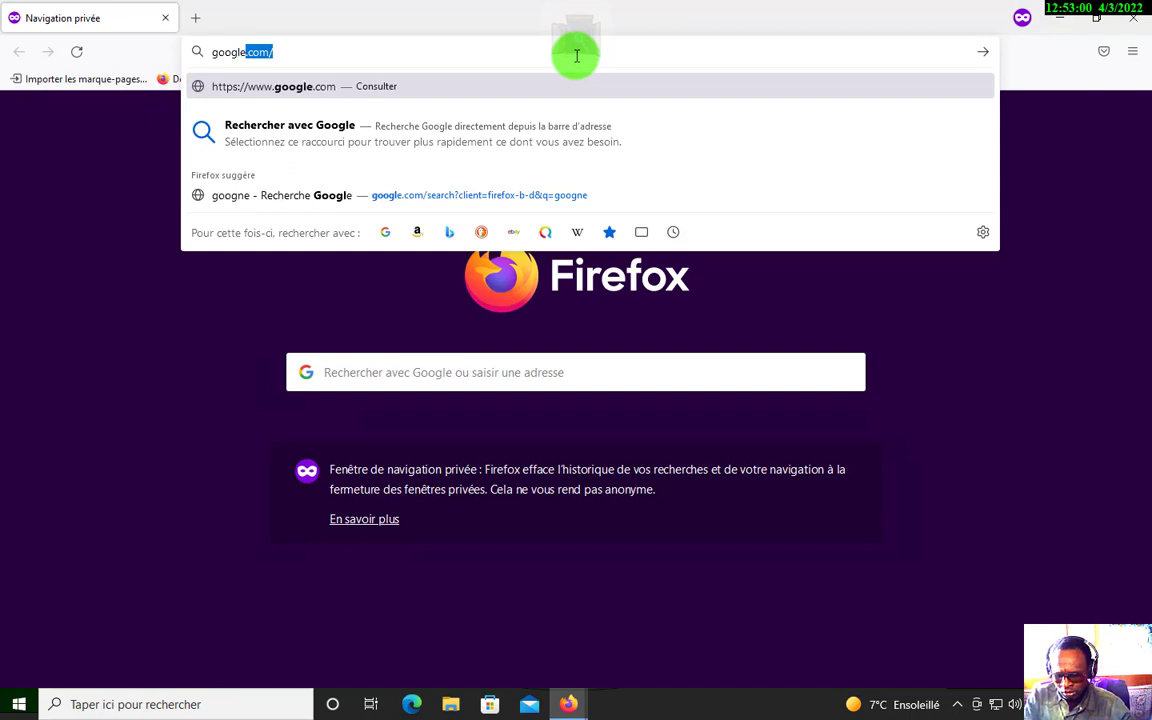
{"action": "key", "text": "Return"}
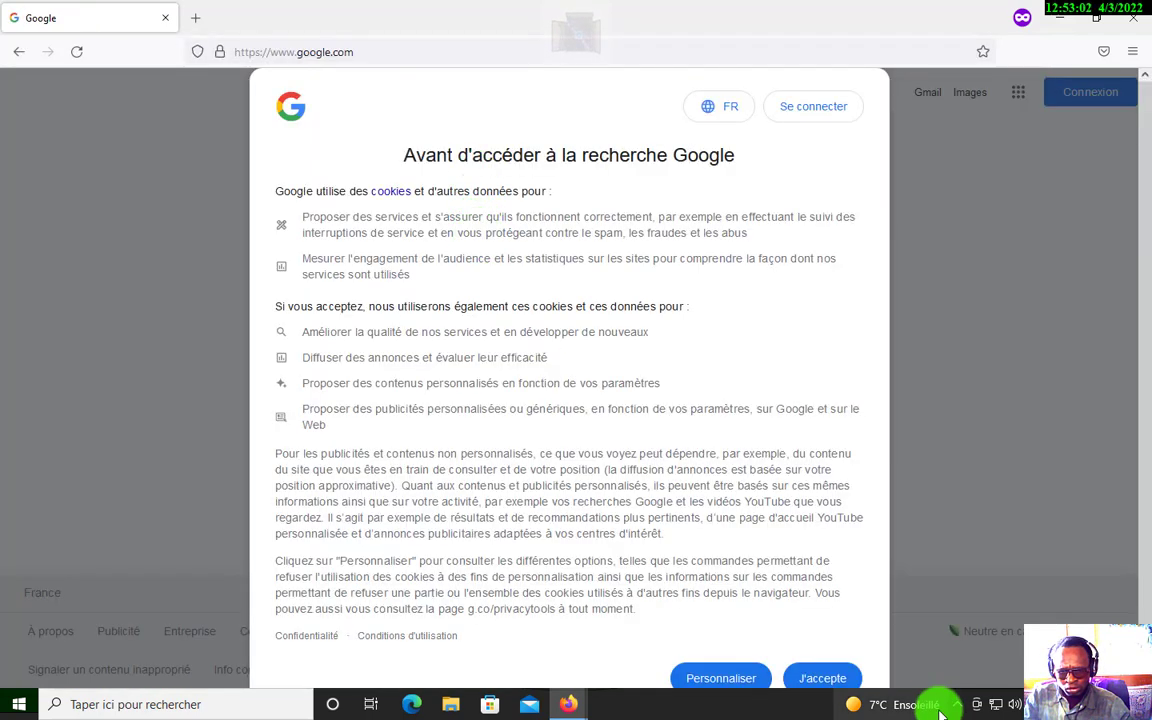
{"action": "left_click", "coordinate": [823, 677]}
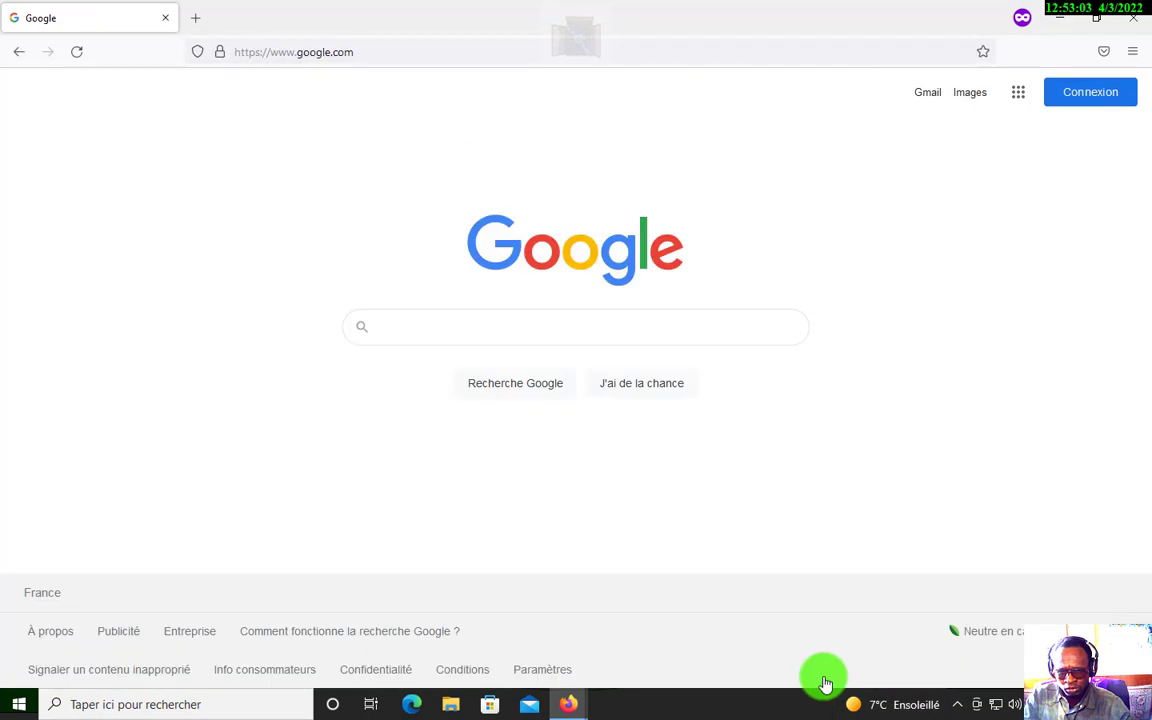
Search Google for "parte bay"
{"action": "left_click", "coordinate": [671, 327]}
{"action": "type", "text": "te"}
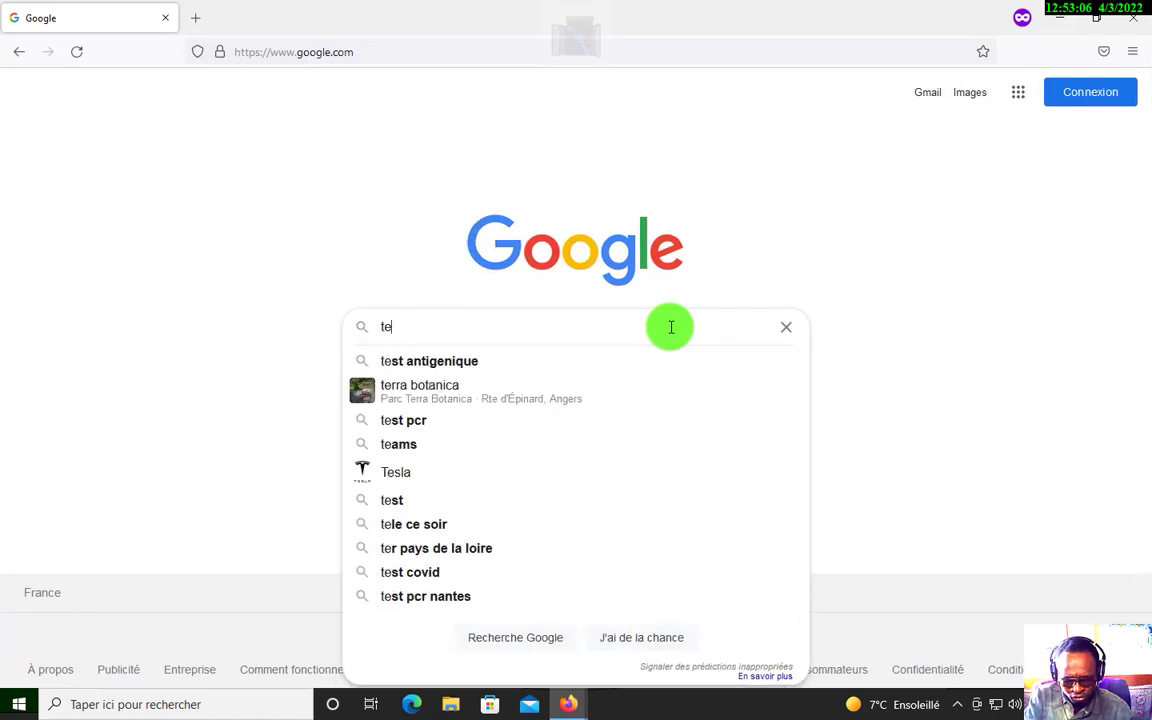
{"action": "key", "text": "BackSpace"}
{"action": "key", "text": "BackSpace"}
{"action": "type", "text": "p"}
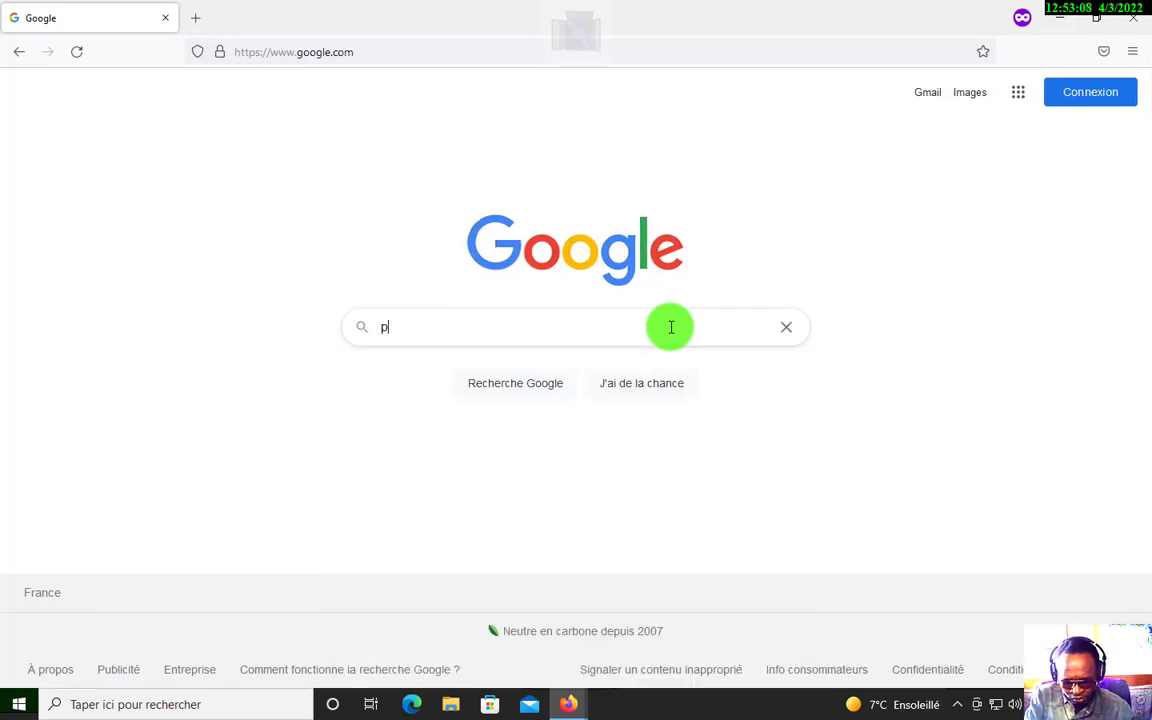
{"action": "type", "text": "ar"}
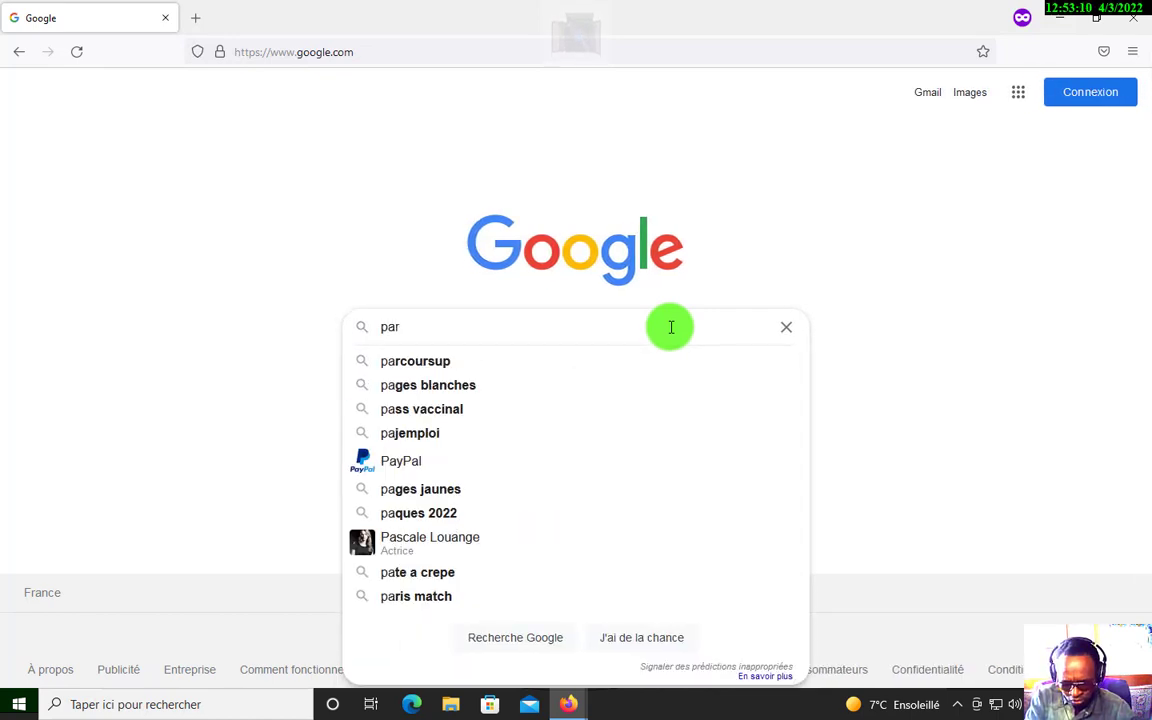
{"action": "type", "text": "te b"}
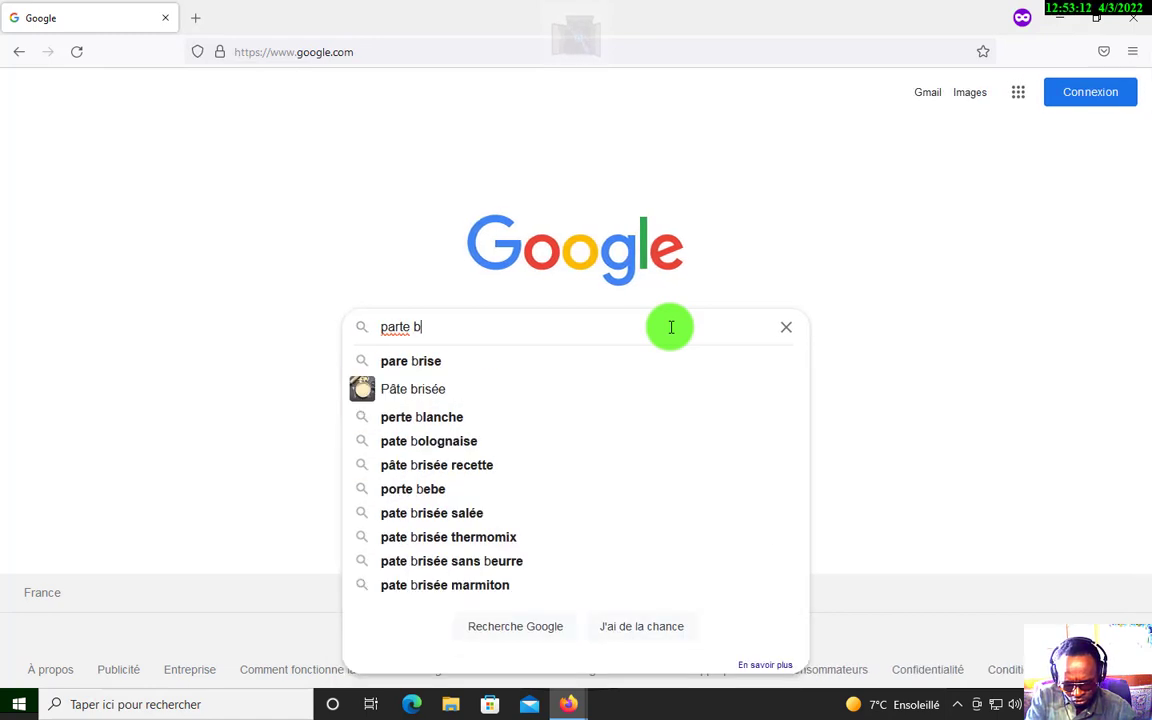
{"action": "type", "text": "ay"}
{"action": "key", "text": "Return"}
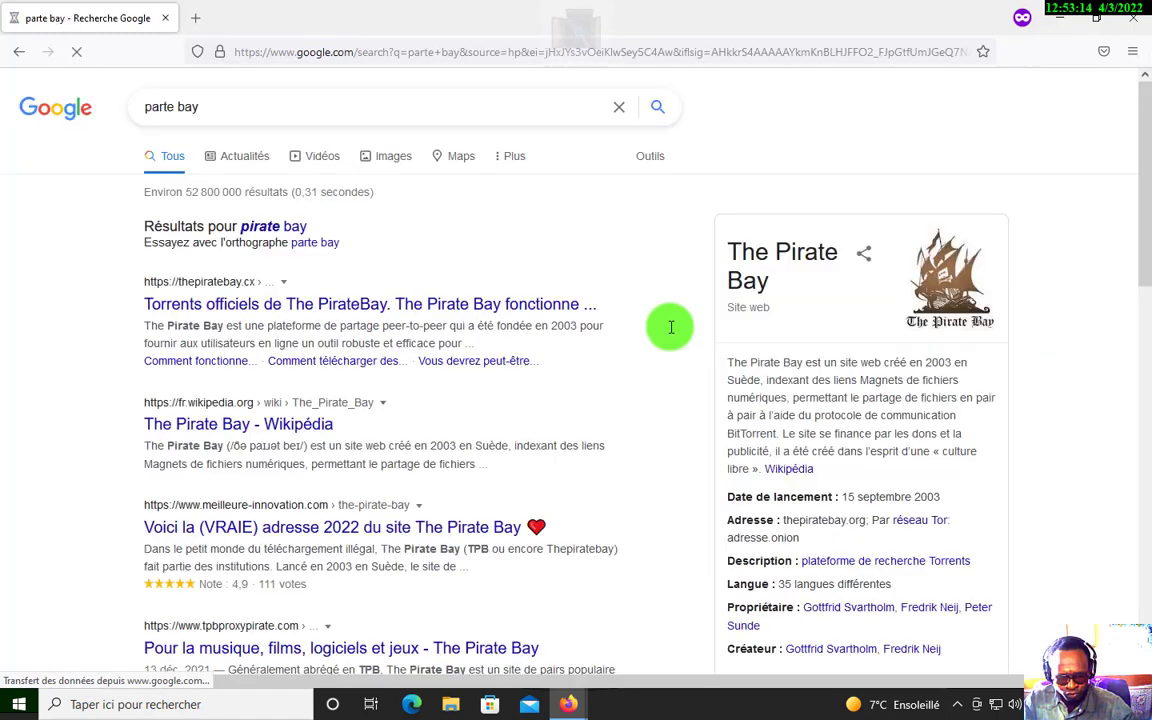
Open the thepiratebay.cx result and bring up its torrent search form
{"action": "left_click", "coordinate": [303, 312]}
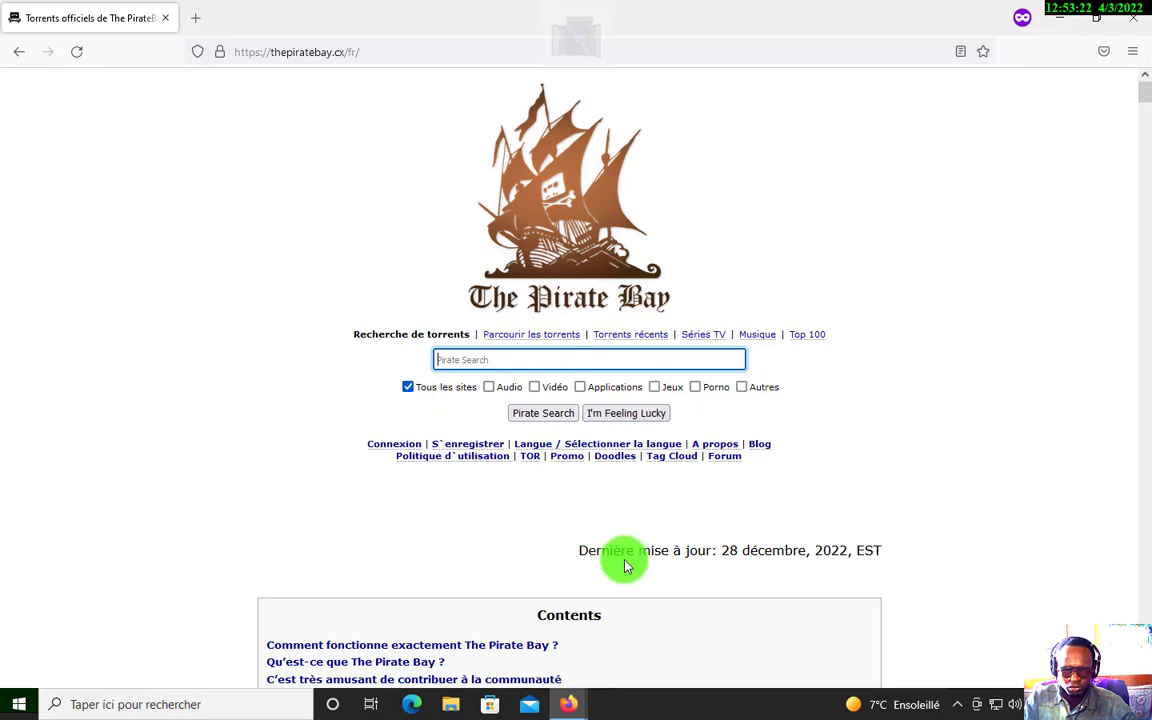
{"action": "scroll", "coordinate": [620, 500], "scroll_direction": "down", "scroll_amount": 5}
{"action": "scroll", "coordinate": [560, 315], "scroll_direction": "up", "scroll_amount": 3}
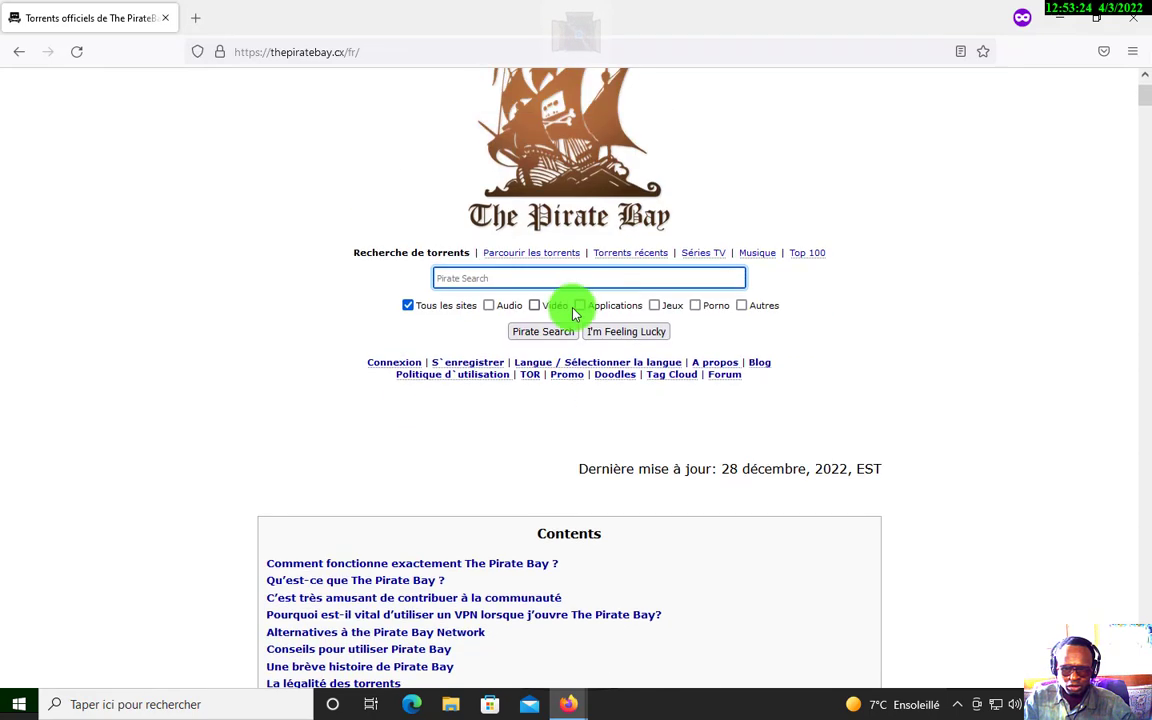
Enable the Jeux category, keep Tous les sites enabled, and search the torrents for "prince of percia"
{"action": "left_click", "coordinate": [654, 305]}
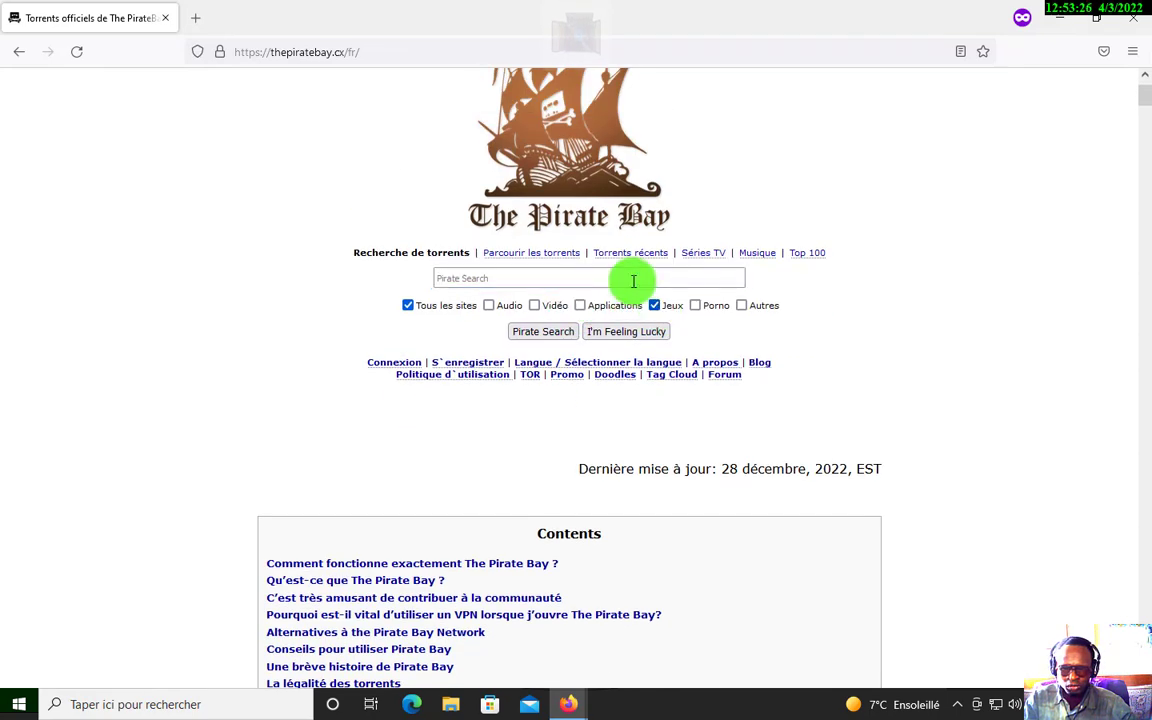
{"action": "left_click", "coordinate": [407, 306]}
{"action": "left_click", "coordinate": [407, 306]}
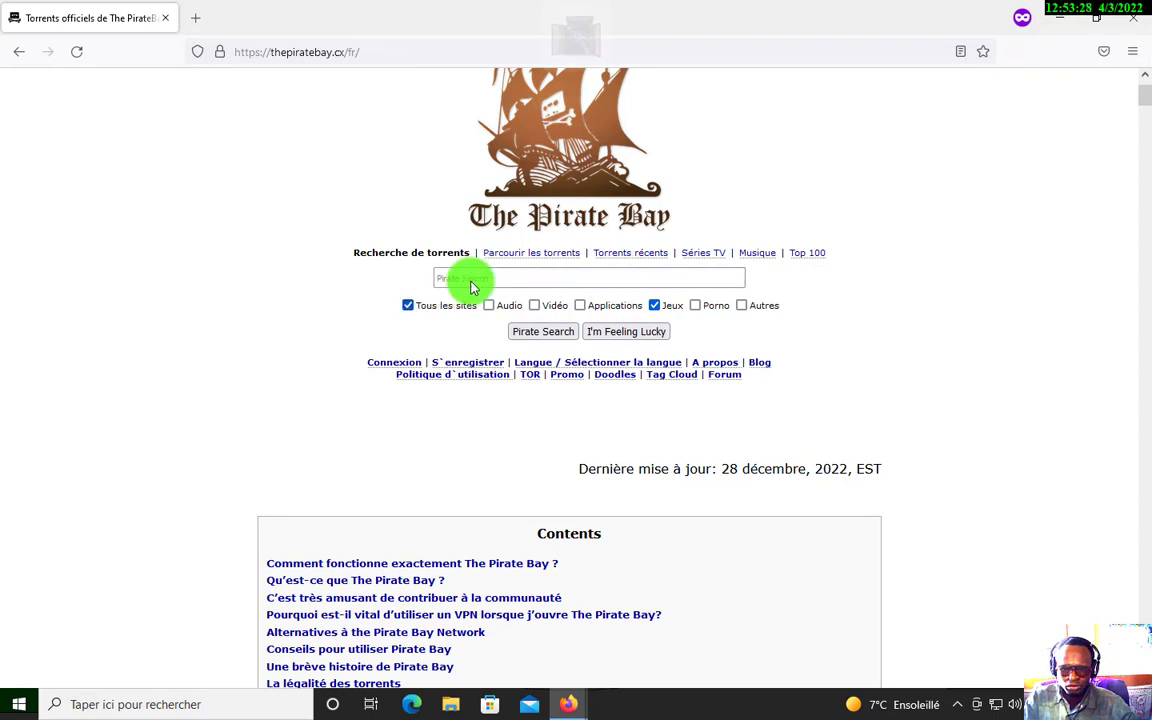
{"action": "left_click", "coordinate": [498, 277]}
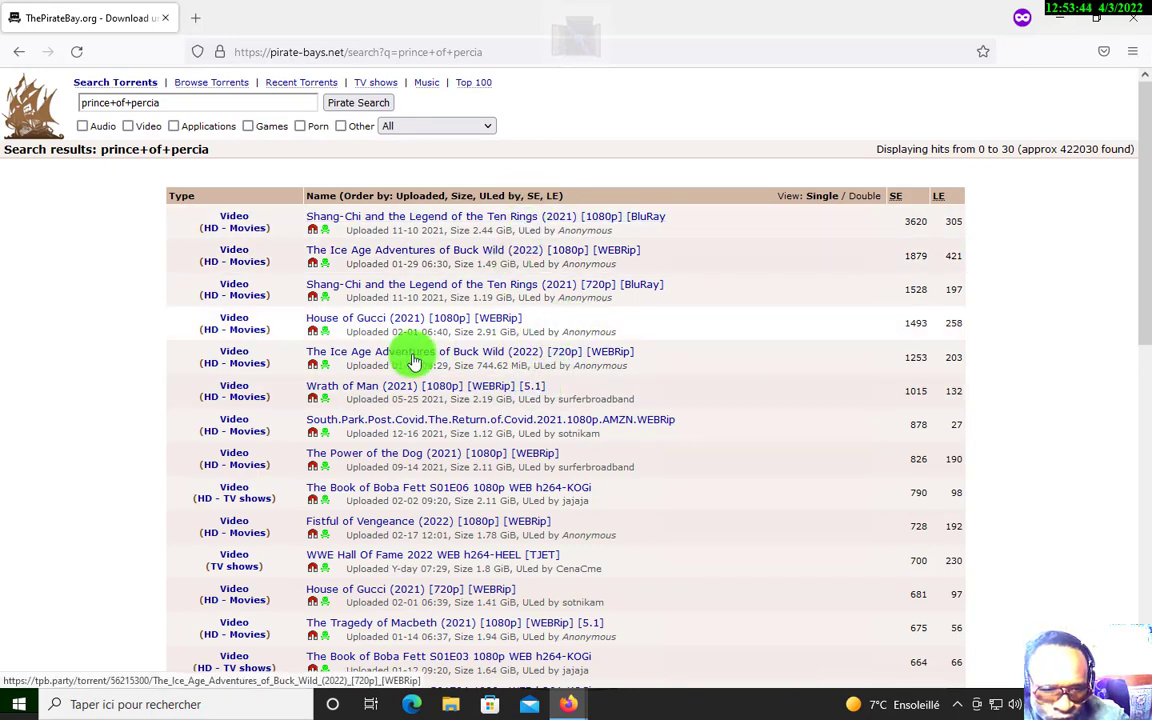
Try to open the 720p Ice Age Adventures of Buck Wild torrent, decline the pop-up, and examine the list of search results
{"action": "left_click", "coordinate": [485, 352]}
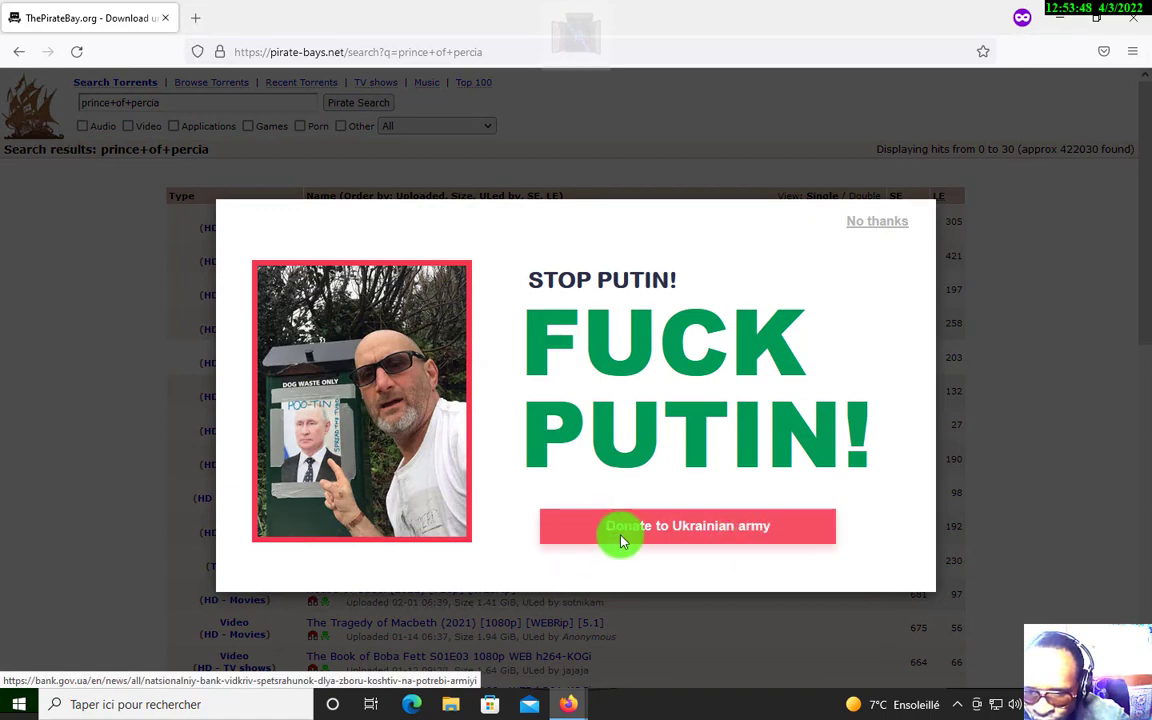
{"action": "left_click", "coordinate": [876, 222]}
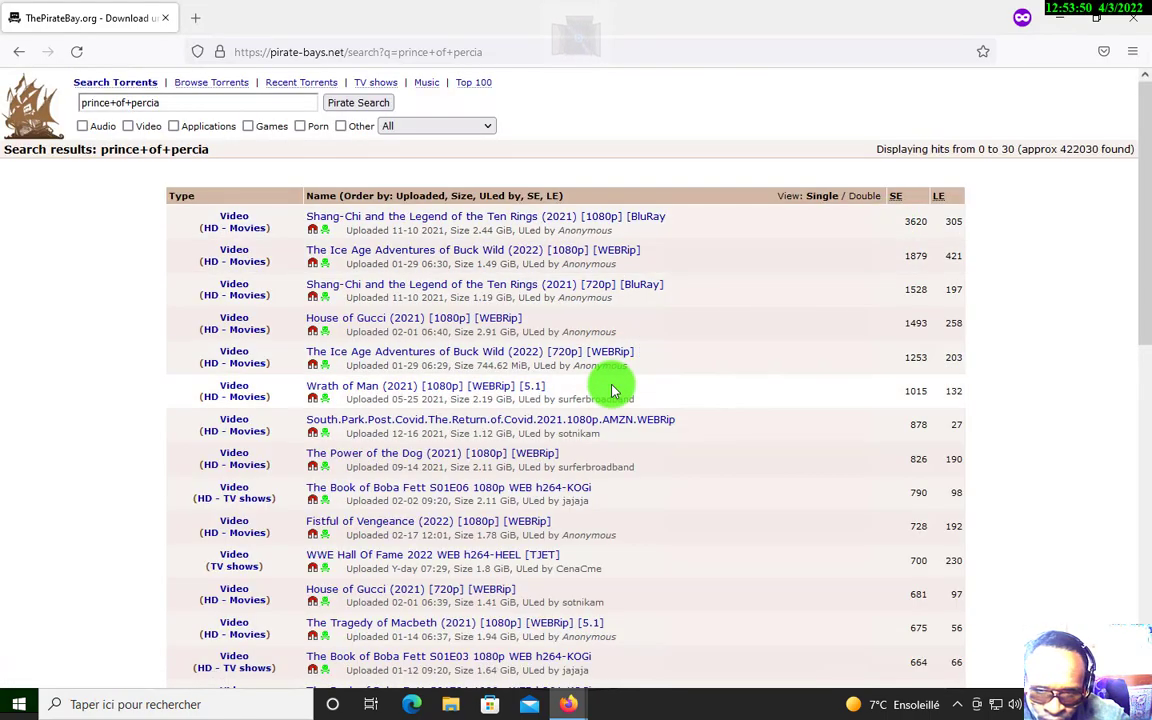
{"action": "scroll", "coordinate": [610, 380], "scroll_direction": "down", "scroll_amount": 3}
{"action": "scroll", "coordinate": [610, 385], "scroll_direction": "down", "scroll_amount": 5}
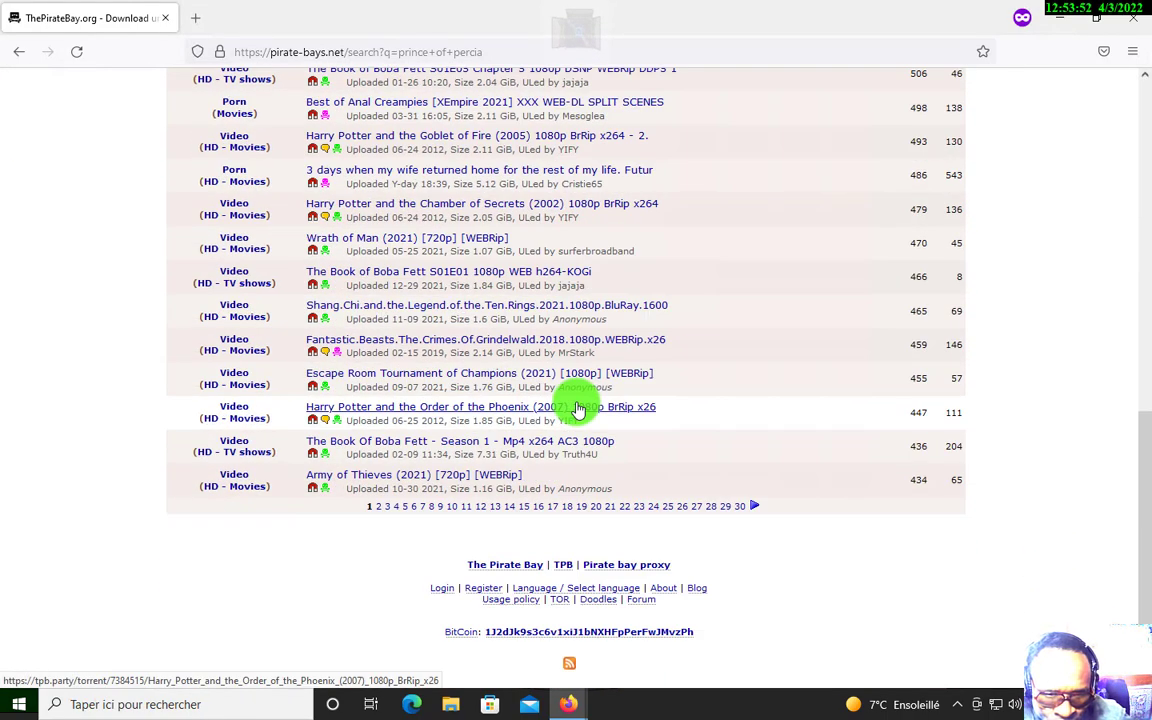
{"action": "scroll", "coordinate": [510, 443], "scroll_direction": "up", "scroll_amount": 3}
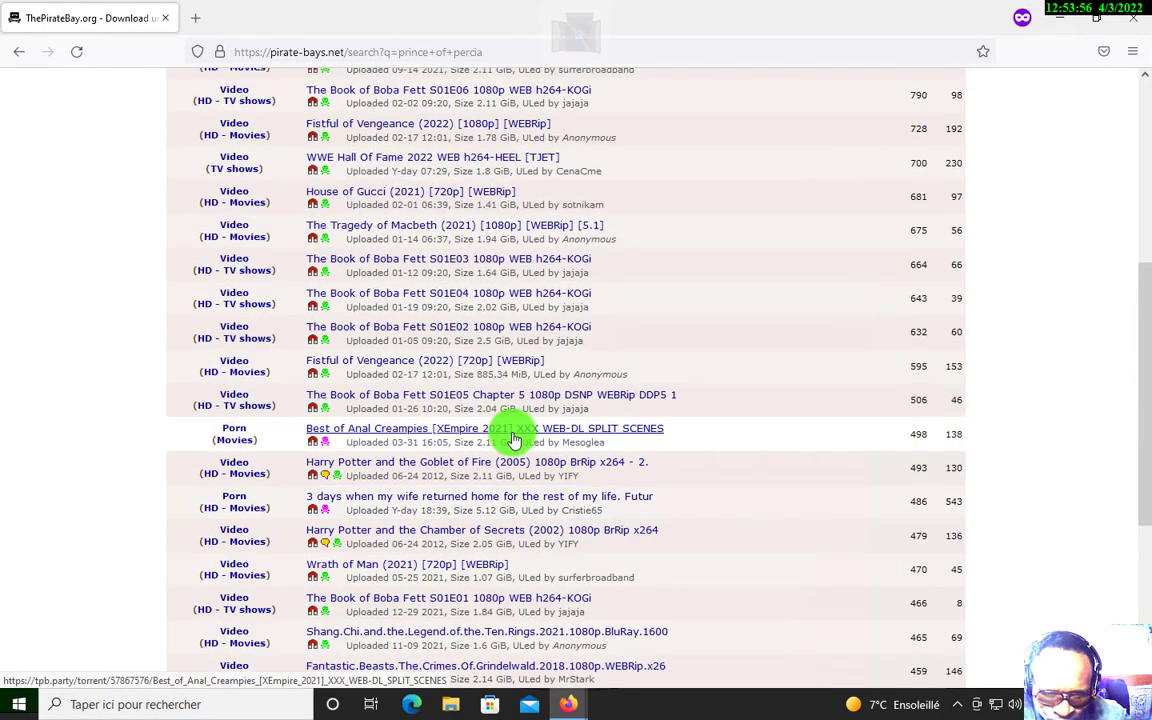
{"action": "scroll", "coordinate": [513, 432], "scroll_direction": "up", "scroll_amount": 2}
{"action": "scroll", "coordinate": [440, 385], "scroll_direction": "up", "scroll_amount": 3}
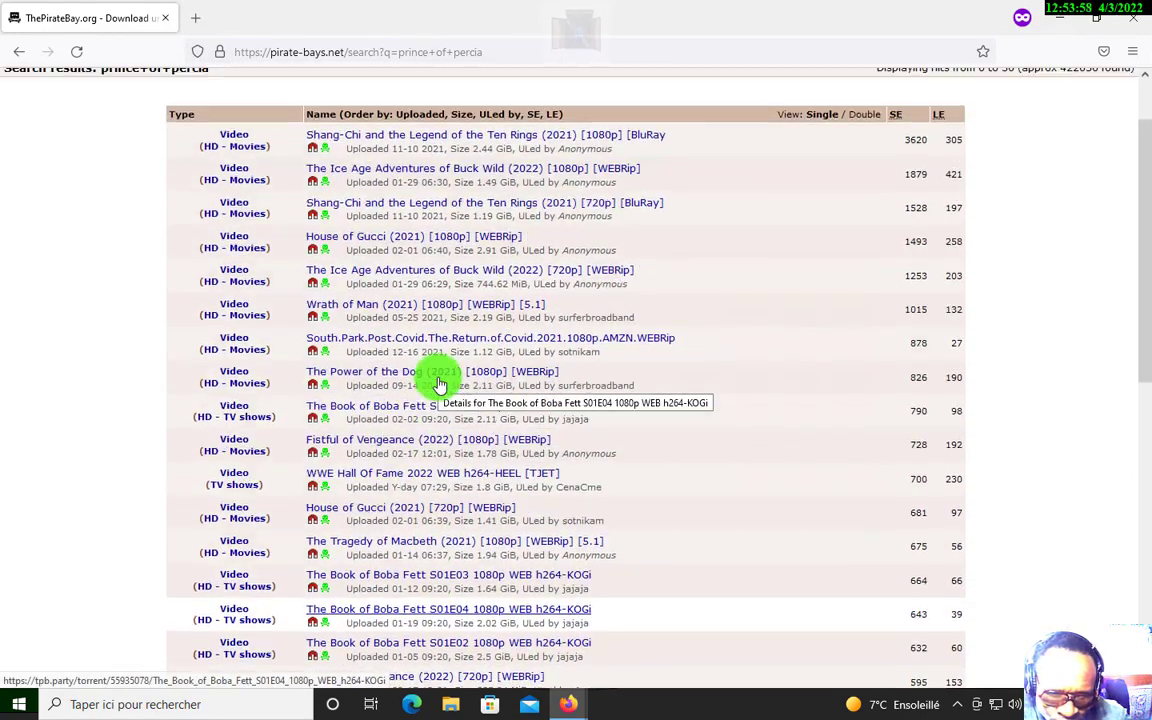
{"action": "scroll", "coordinate": [440, 385], "scroll_direction": "down", "scroll_amount": 6}
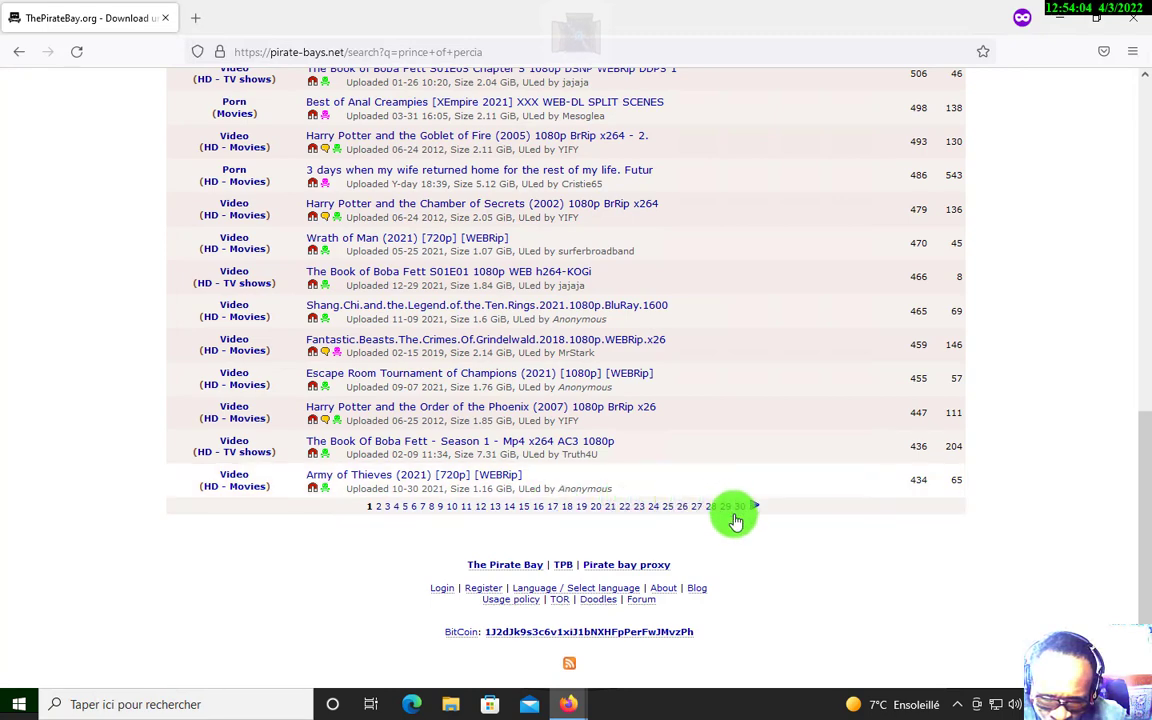
{"action": "scroll", "coordinate": [452, 505], "scroll_direction": "up", "scroll_amount": 1}
{"action": "scroll", "coordinate": [400, 430], "scroll_direction": "up", "scroll_amount": 7}
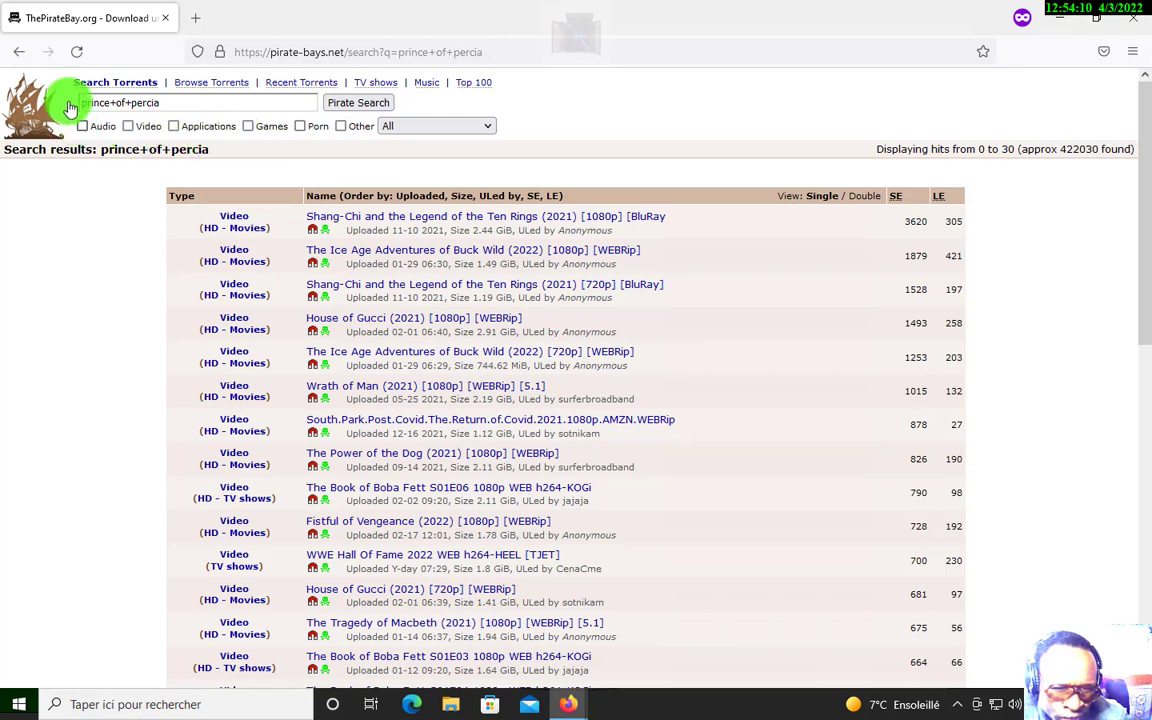
Return to the thepiratebay.cx search page, disable the Tous les sites filter and view the page's contents list
{"action": "left_click", "coordinate": [19, 52]}
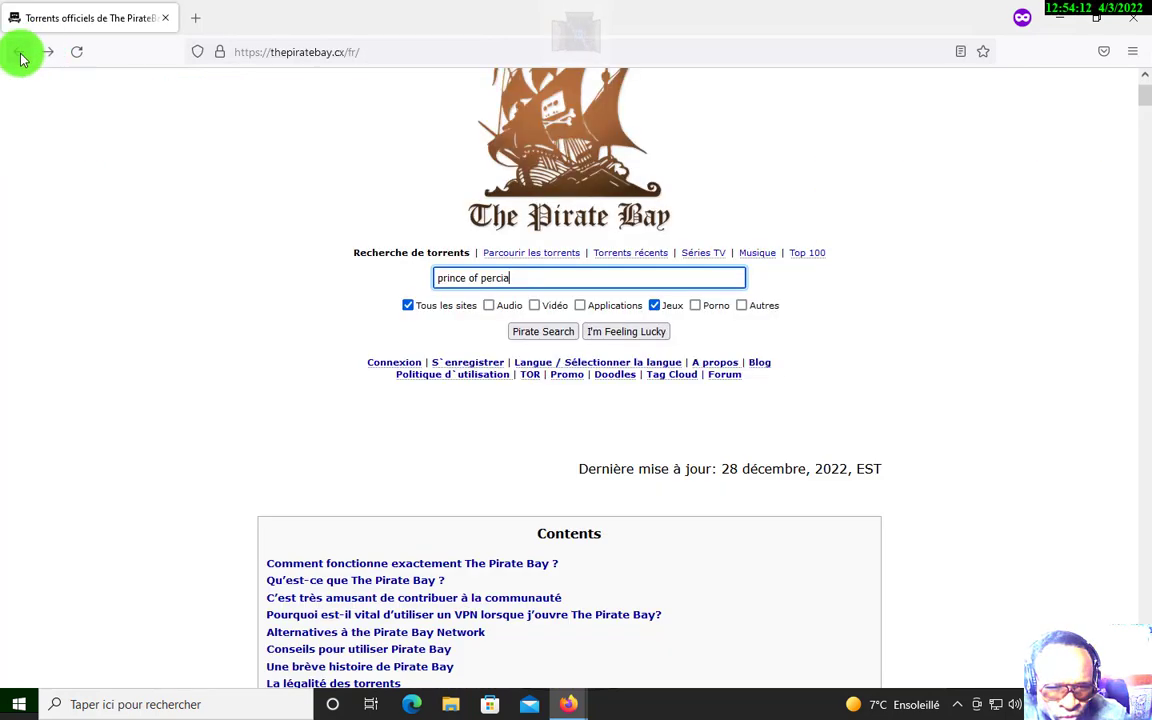
{"action": "left_click", "coordinate": [408, 305]}
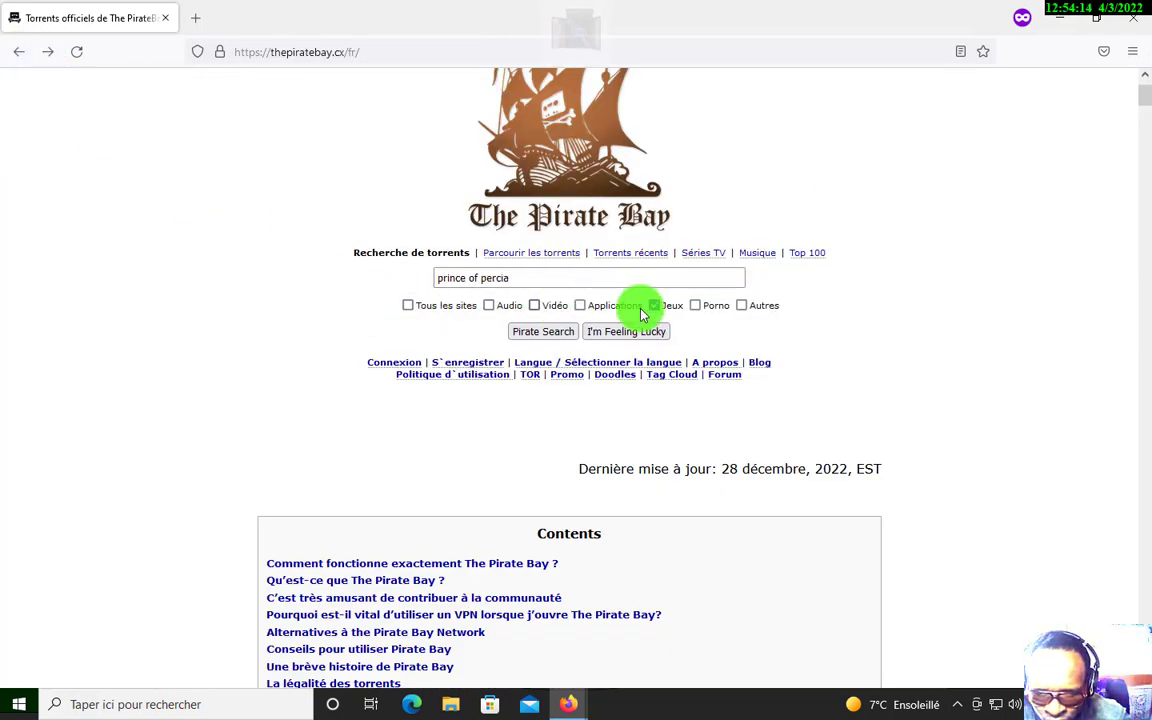
{"action": "scroll", "coordinate": [766, 478], "scroll_direction": "down", "scroll_amount": 4}
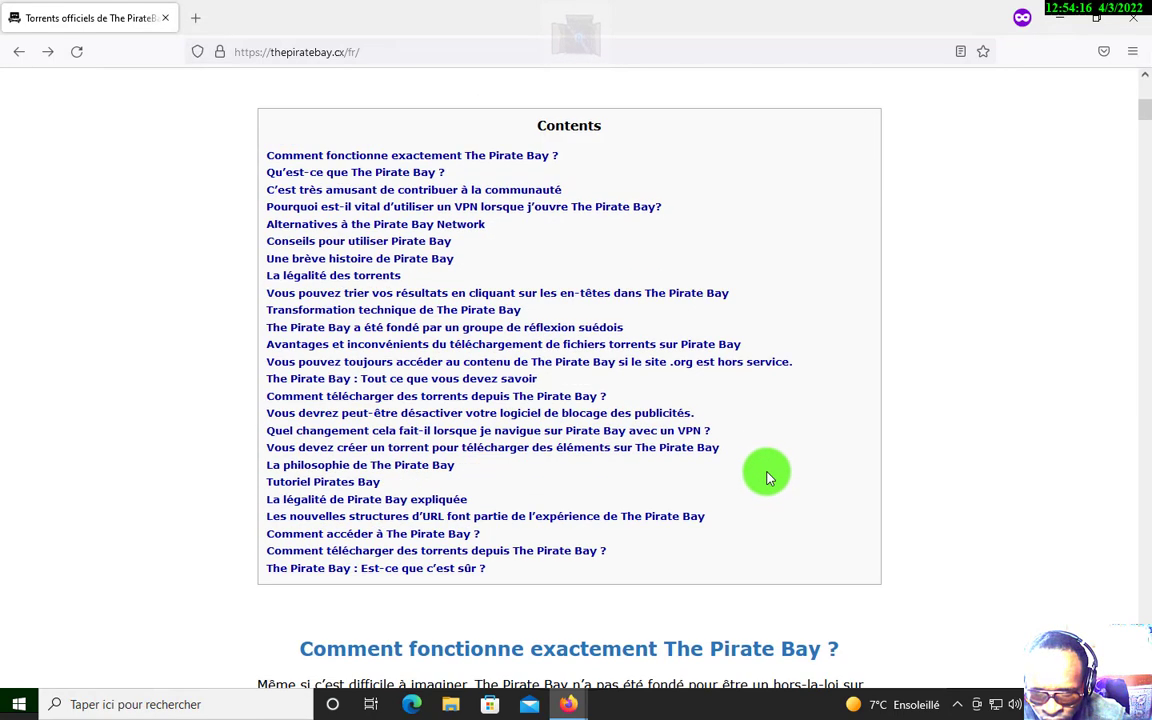
Return to the torrent search form, search again for "prince of percia" and decline the pop-up over the results
{"action": "scroll", "coordinate": [766, 471], "scroll_direction": "up", "scroll_amount": 4}
{"action": "left_click", "coordinate": [686, 280]}
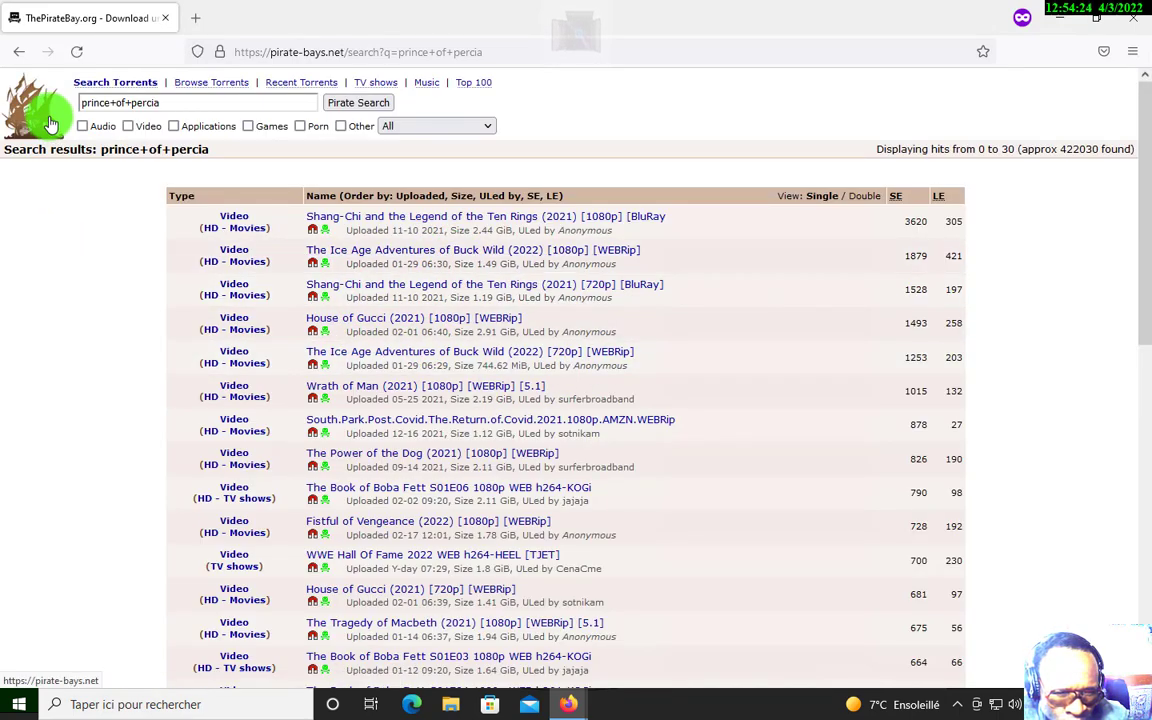
{"action": "left_click", "coordinate": [115, 102]}
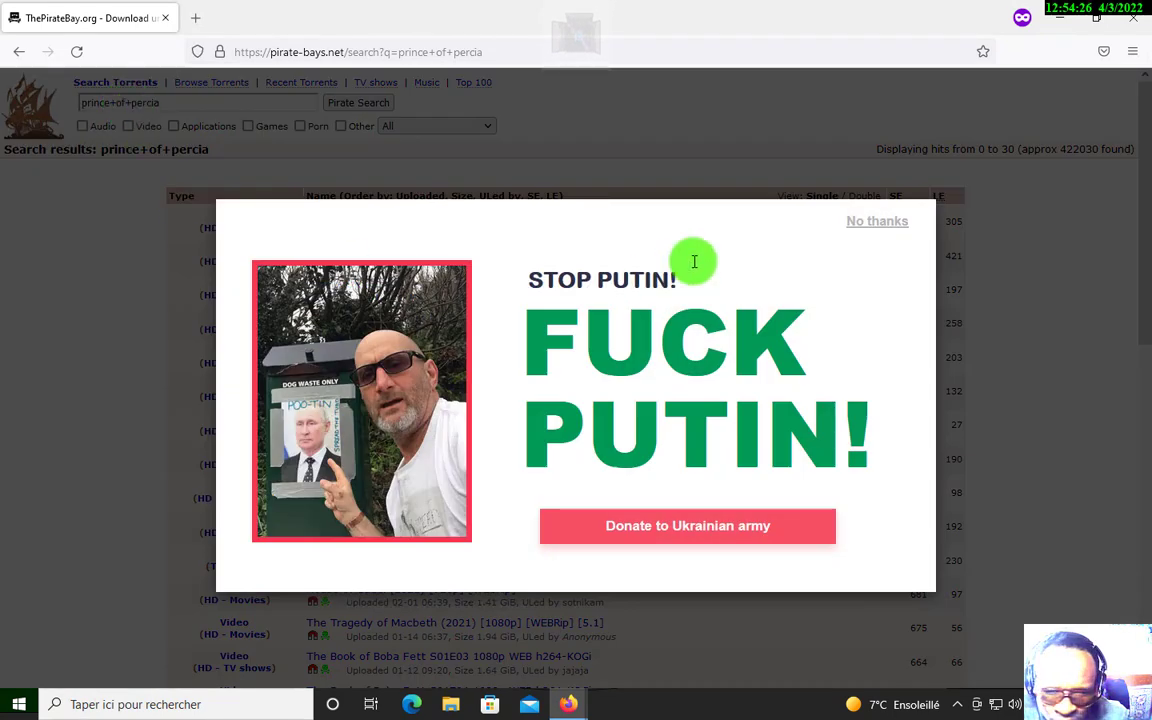
{"action": "left_click", "coordinate": [860, 221]}
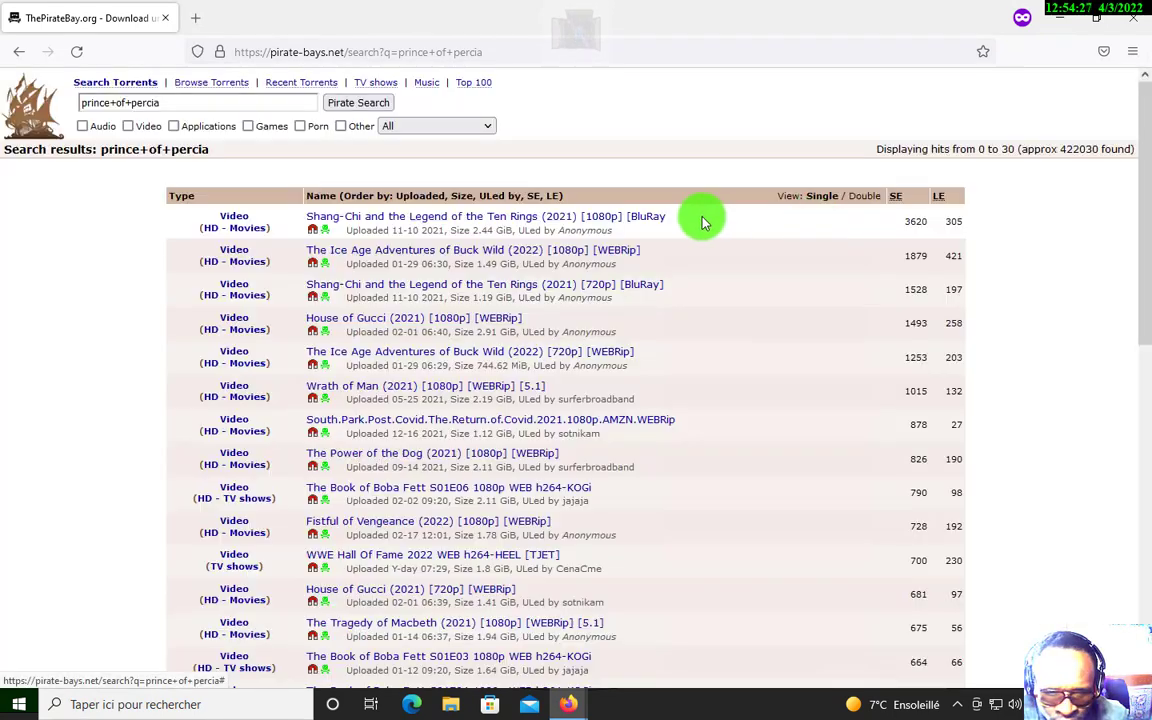
Replace the plus signs in the search query with spaces and search for "prince of percia"
{"action": "left_click", "coordinate": [128, 103]}
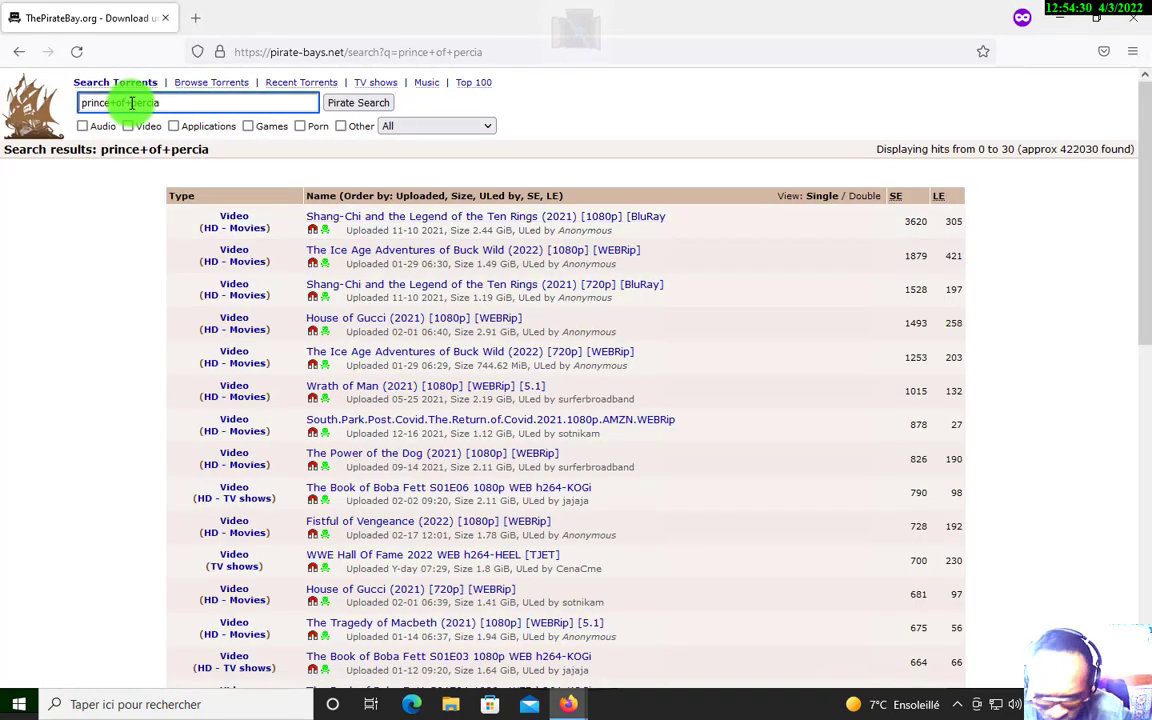
{"action": "key", "text": "BackSpace"}
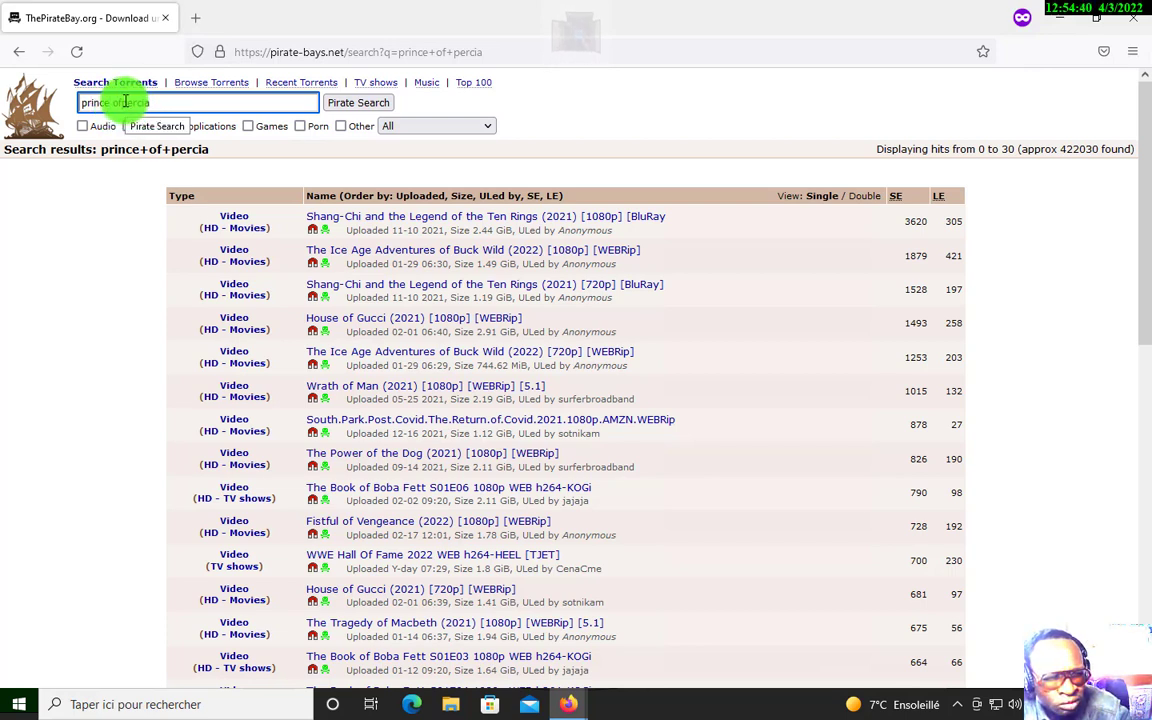
{"action": "left_click", "coordinate": [358, 104]}
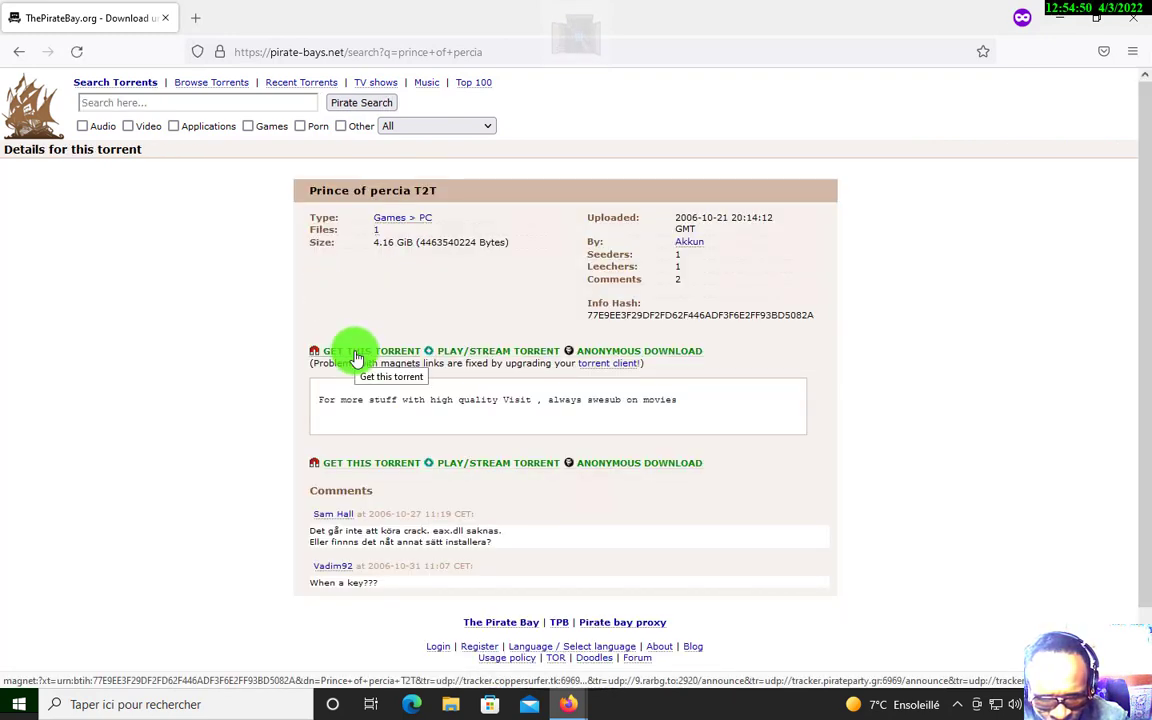
Get the Prince of percia T2T torrent by opening its magnet link with Vuze Launcher, and move the download progress window aside
{"action": "left_click", "coordinate": [357, 355]}
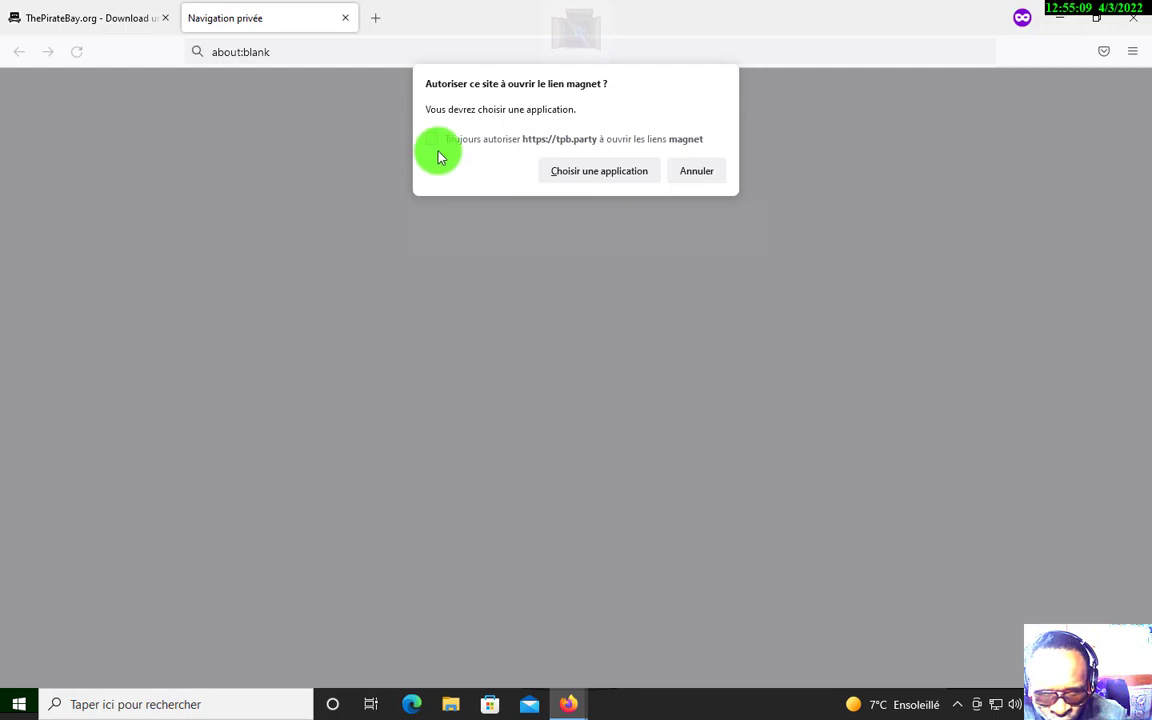
{"action": "left_click", "coordinate": [571, 172]}
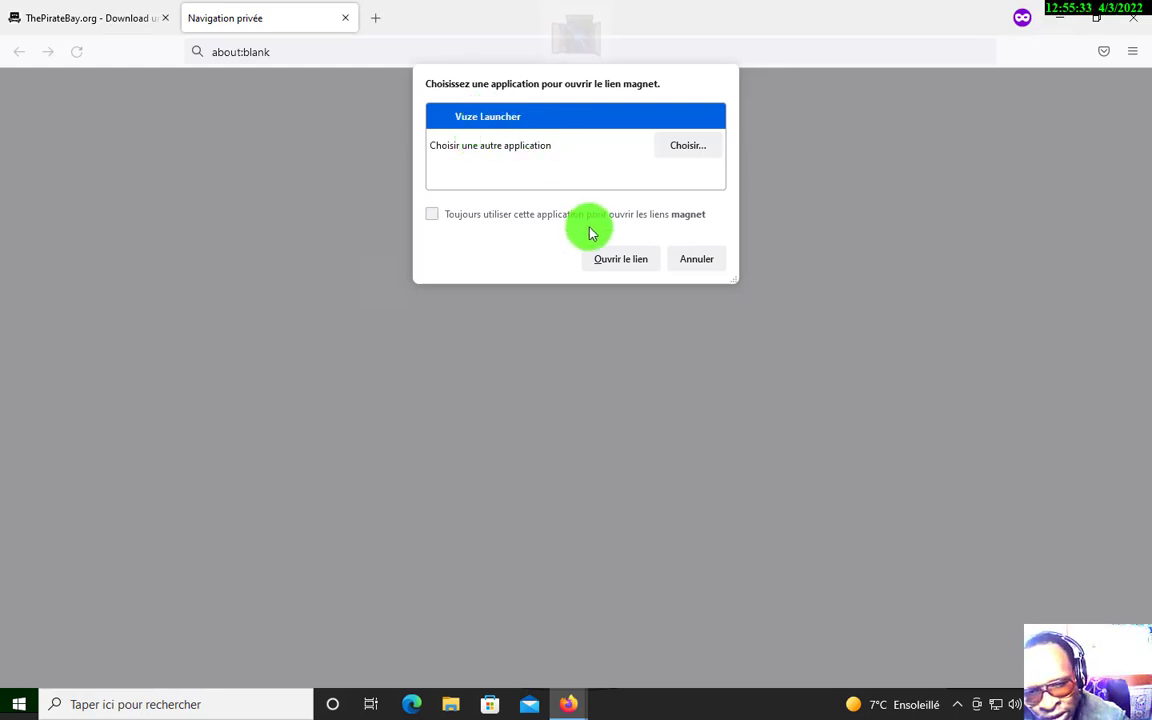
{"action": "left_click", "coordinate": [610, 261]}
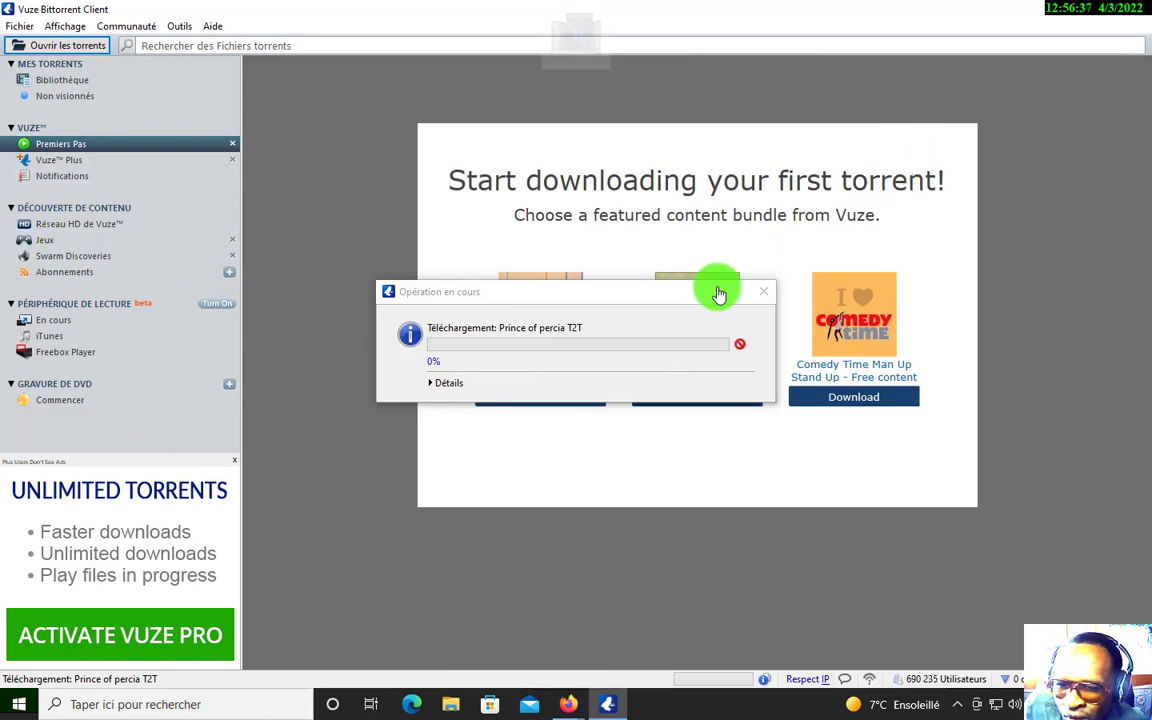
{"action": "left_click_drag", "start_coordinate": [667, 300], "coordinate": [774, 144]}
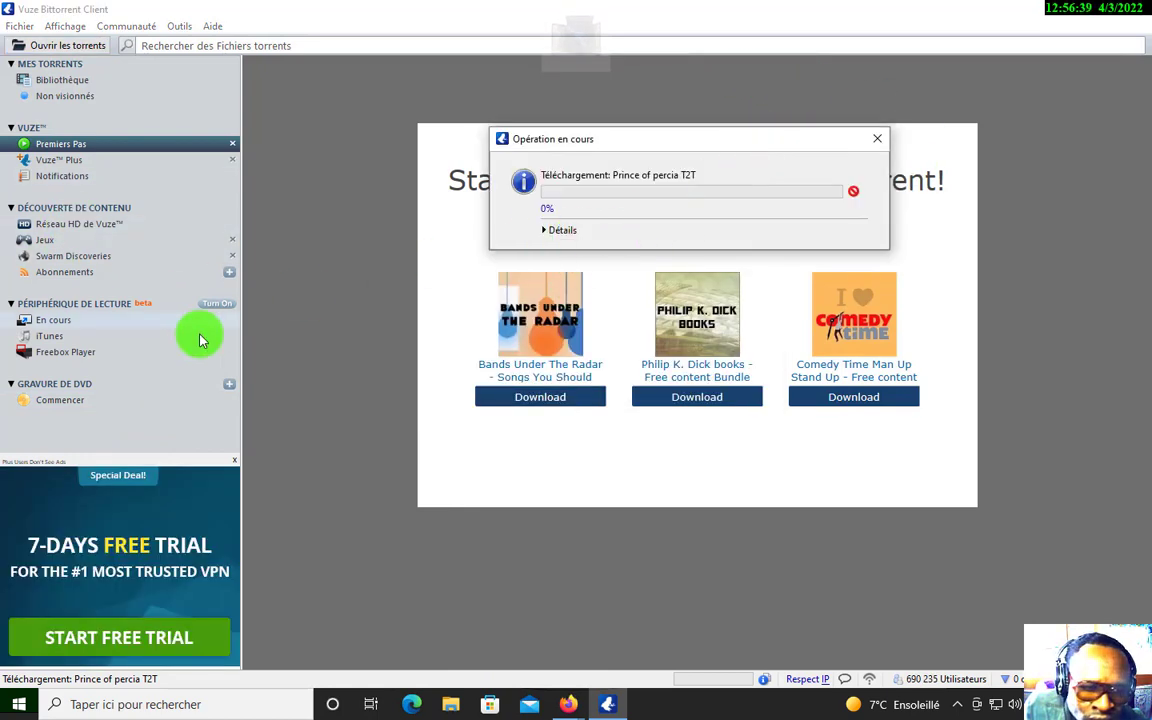
Switch back to the Pirate Bay tab in Firefox and search the Applications category for "revit"
{"action": "left_click", "coordinate": [1053, 12]}
{"action": "left_click", "coordinate": [67, 16]}
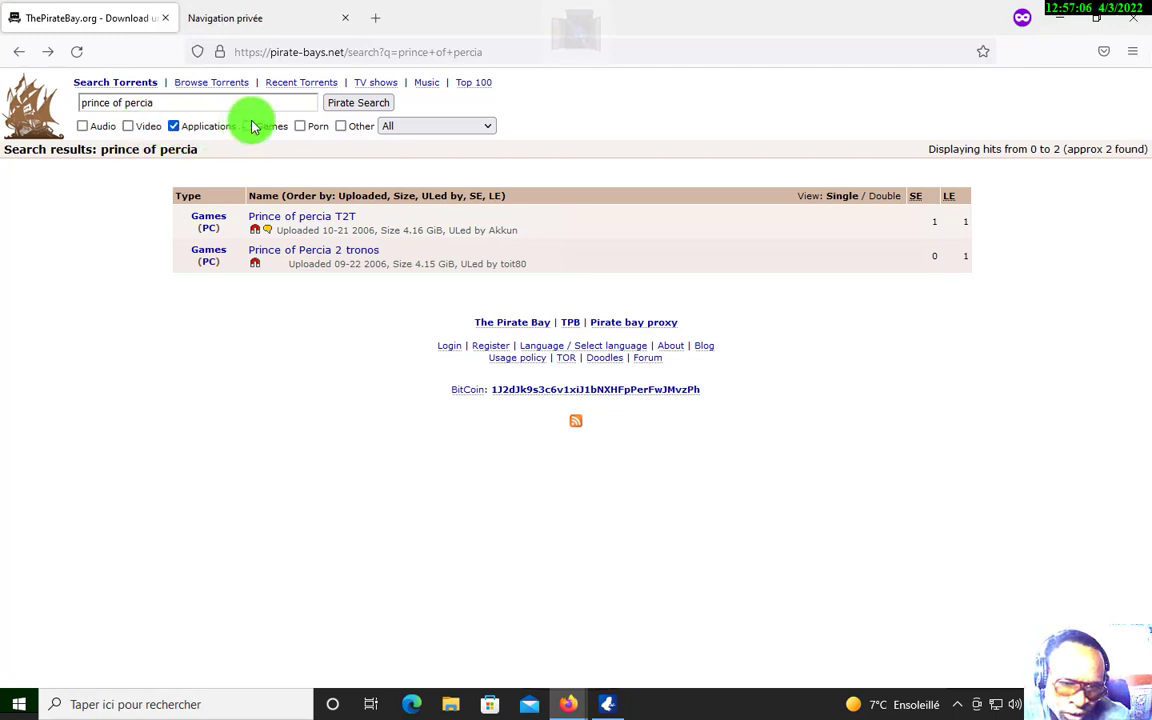
{"action": "double_click", "coordinate": [215, 109]}
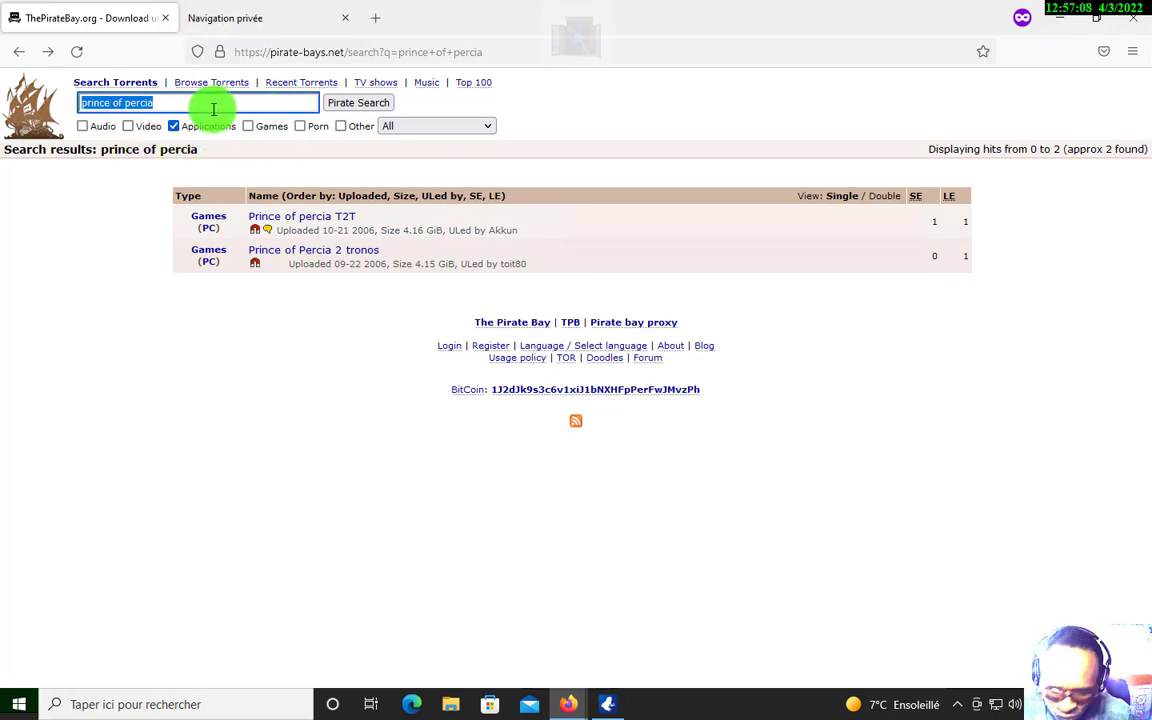
{"action": "key", "text": "BackSpace"}
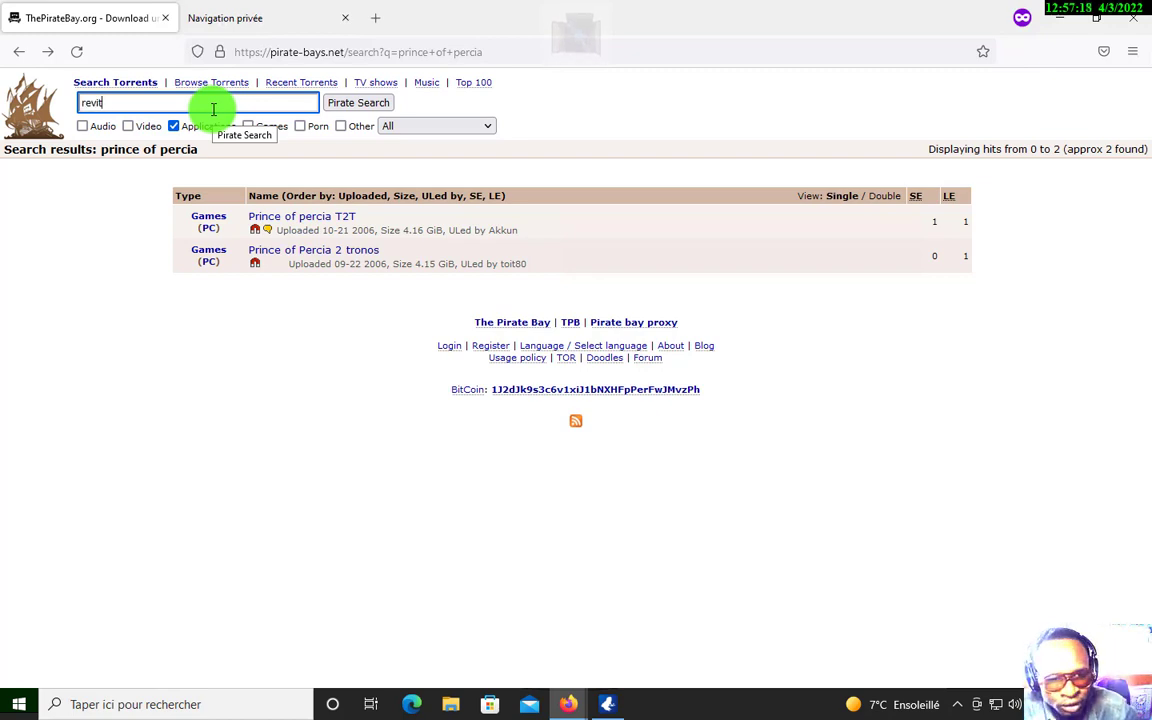
{"action": "left_click", "coordinate": [374, 104]}
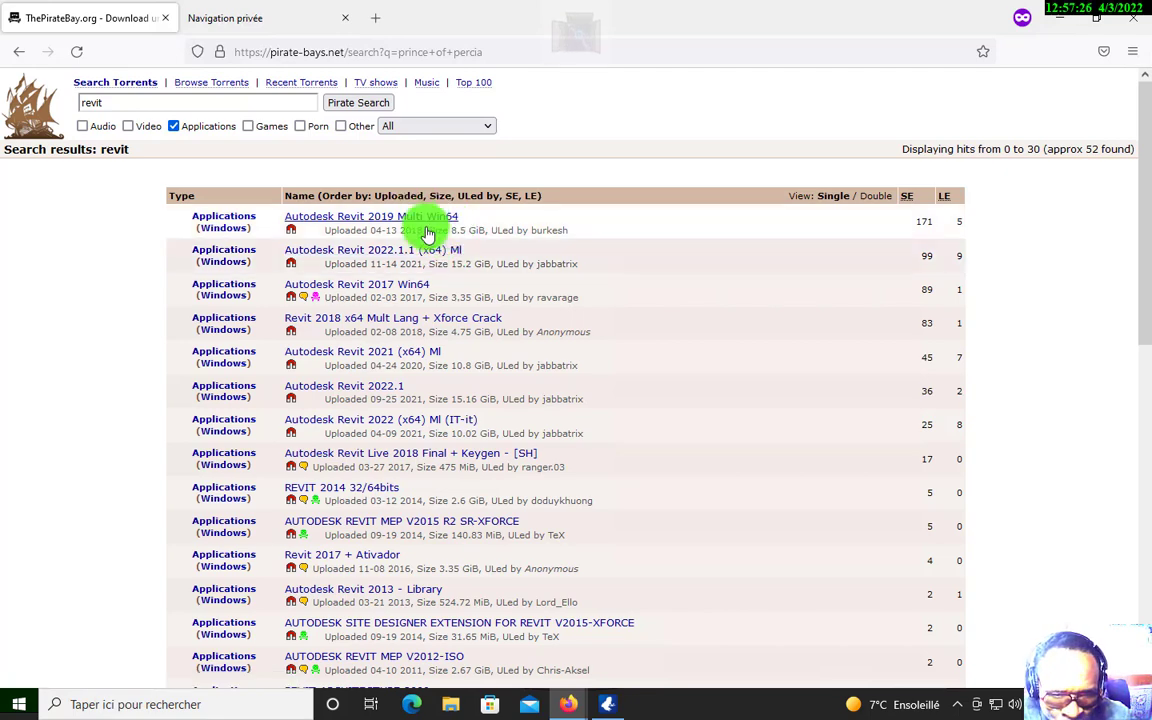
Look through the Revit torrents and open the details of Autodesk Revit 2019 Multi Win64
{"action": "scroll", "coordinate": [428, 365], "scroll_direction": "down", "scroll_amount": 2}
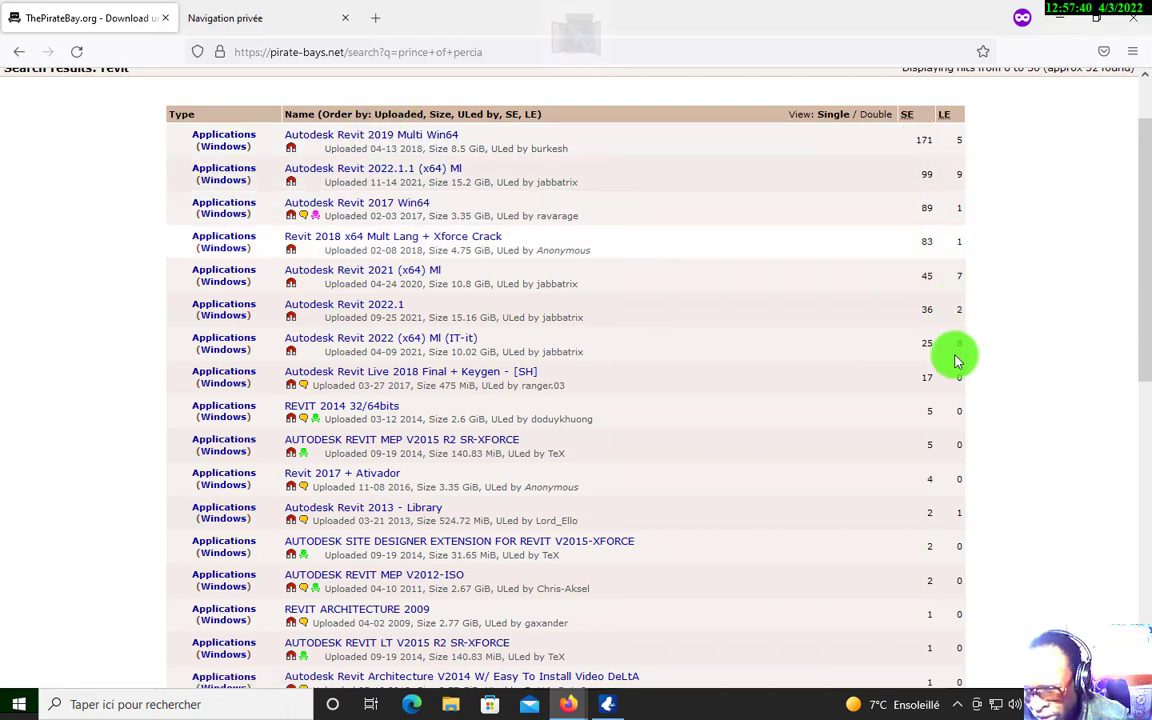
{"action": "scroll", "coordinate": [951, 386], "scroll_direction": "down", "scroll_amount": 3}
{"action": "scroll", "coordinate": [895, 537], "scroll_direction": "down", "scroll_amount": 3}
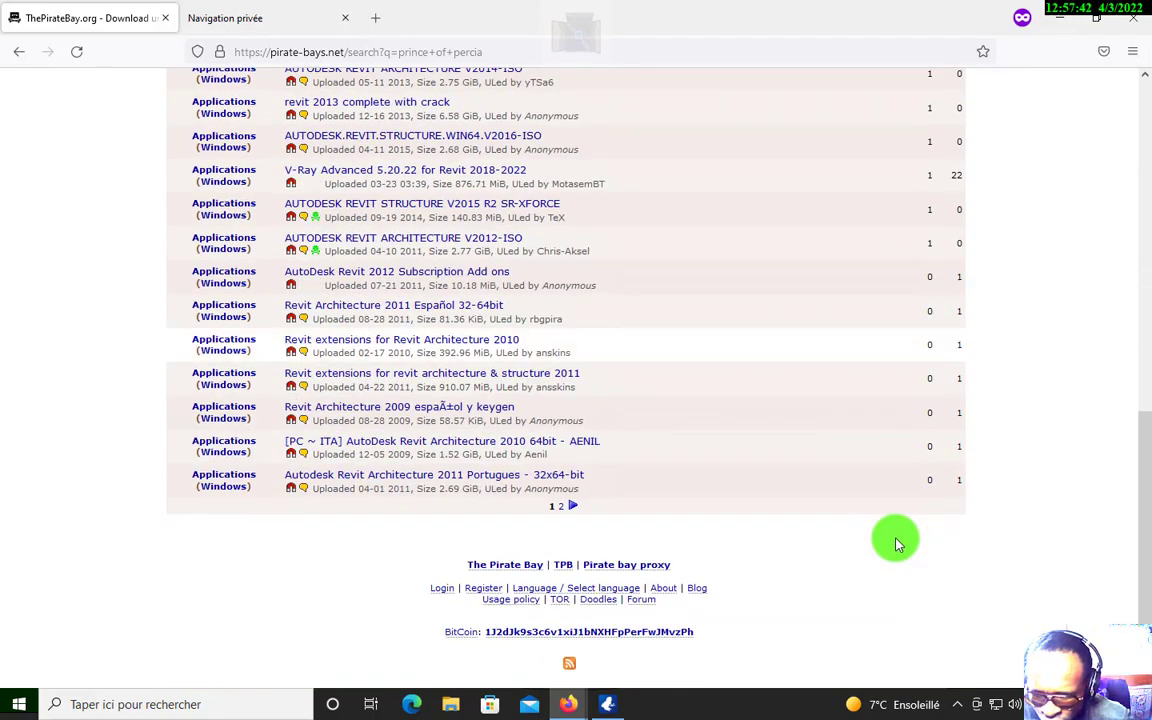
{"action": "scroll", "coordinate": [893, 535], "scroll_direction": "up", "scroll_amount": 7}
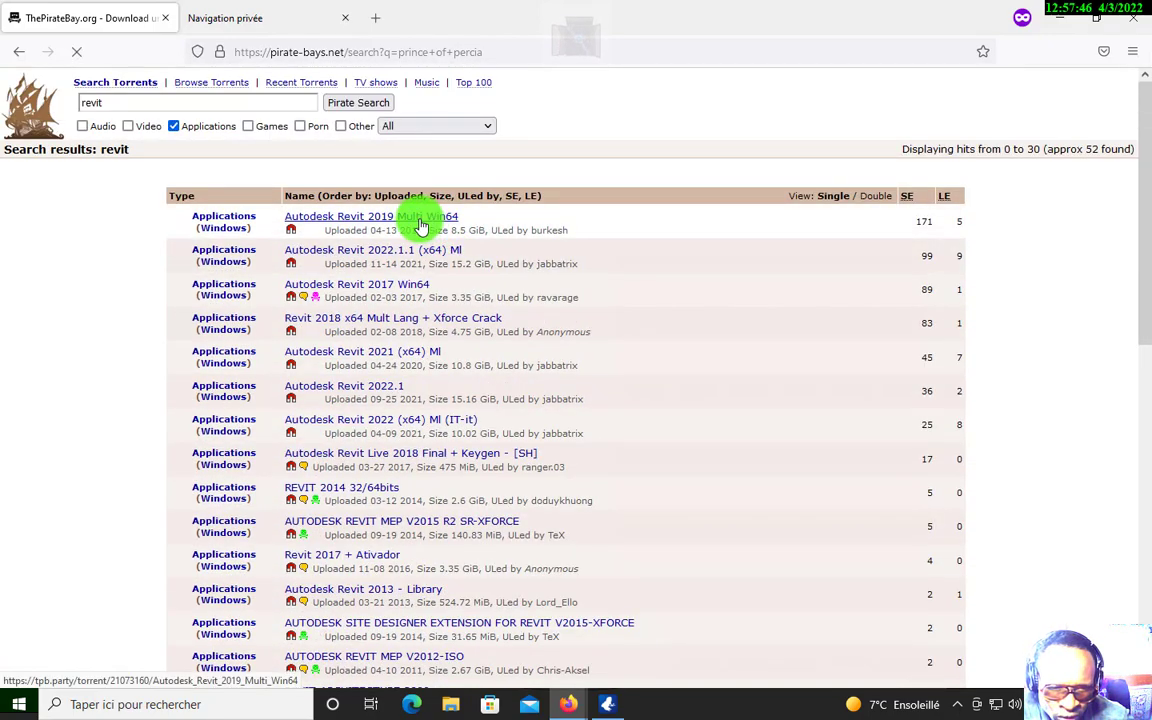
{"action": "left_click", "coordinate": [419, 219]}
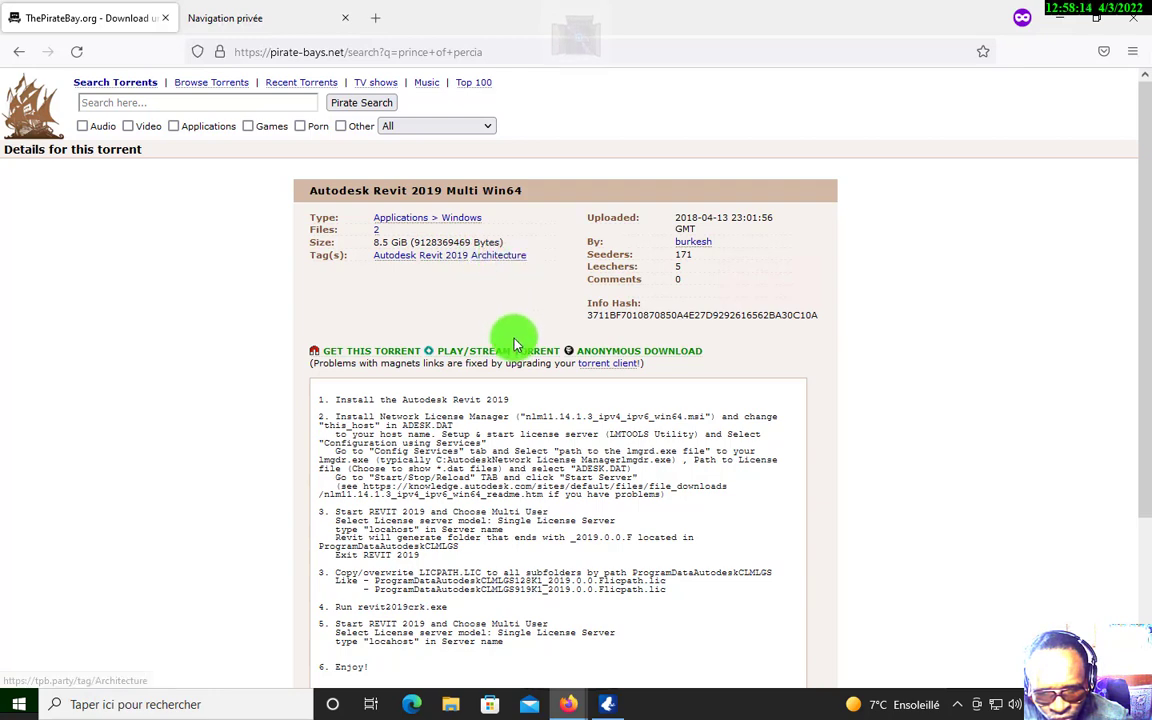
Review the Autodesk Revit 2019 torrent's description, request its magnet link and bring up the choice of application to open it
{"action": "scroll", "coordinate": [516, 345], "scroll_direction": "down", "scroll_amount": 4}
{"action": "scroll", "coordinate": [516, 340], "scroll_direction": "up", "scroll_amount": 1}
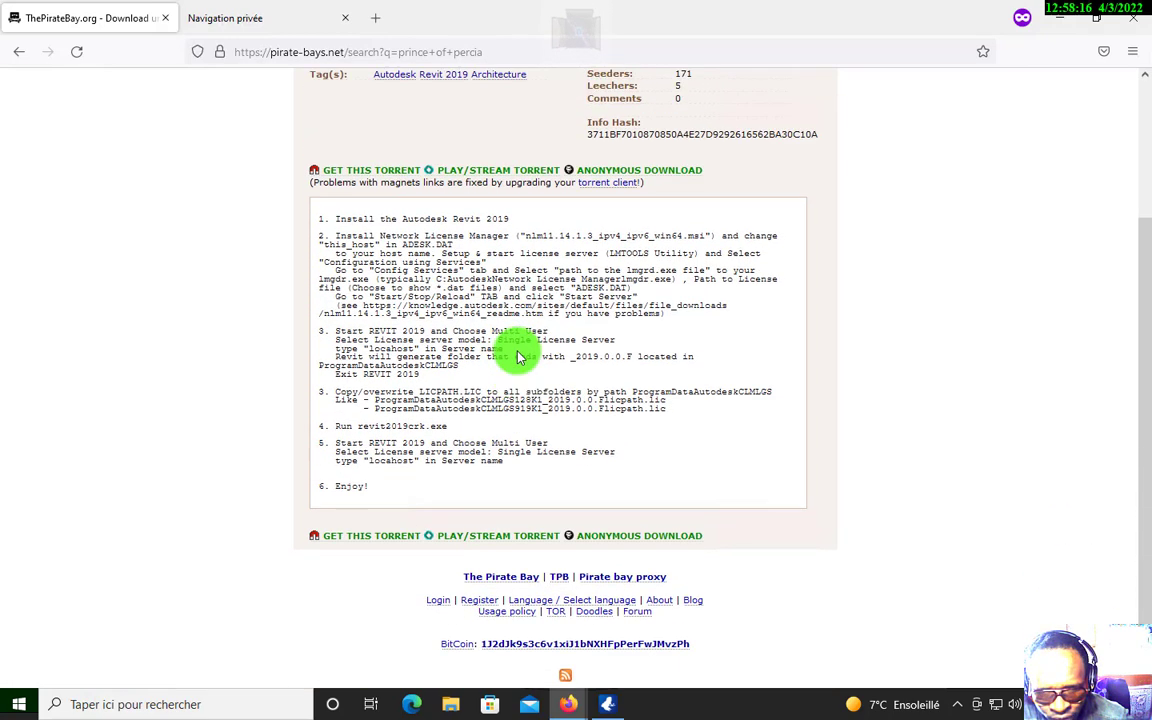
{"action": "scroll", "coordinate": [518, 357], "scroll_direction": "up", "scroll_amount": 4}
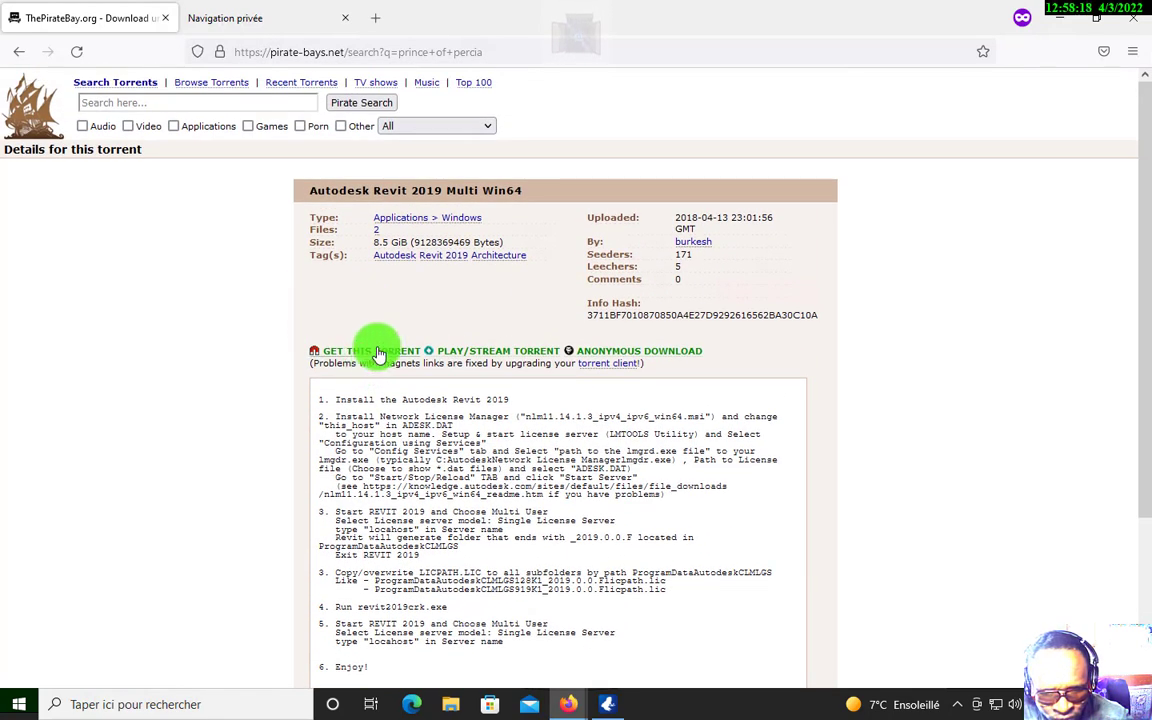
{"action": "scroll", "coordinate": [380, 358], "scroll_direction": "down", "scroll_amount": 4}
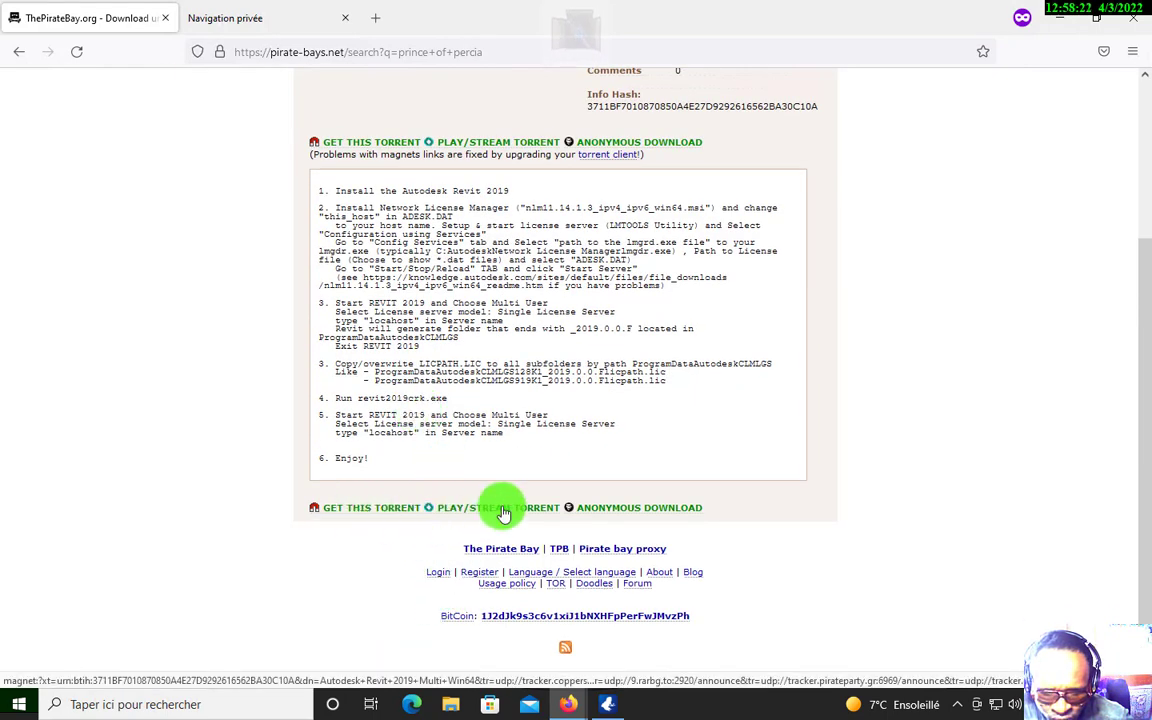
{"action": "scroll", "coordinate": [430, 355], "scroll_direction": "up", "scroll_amount": 4}
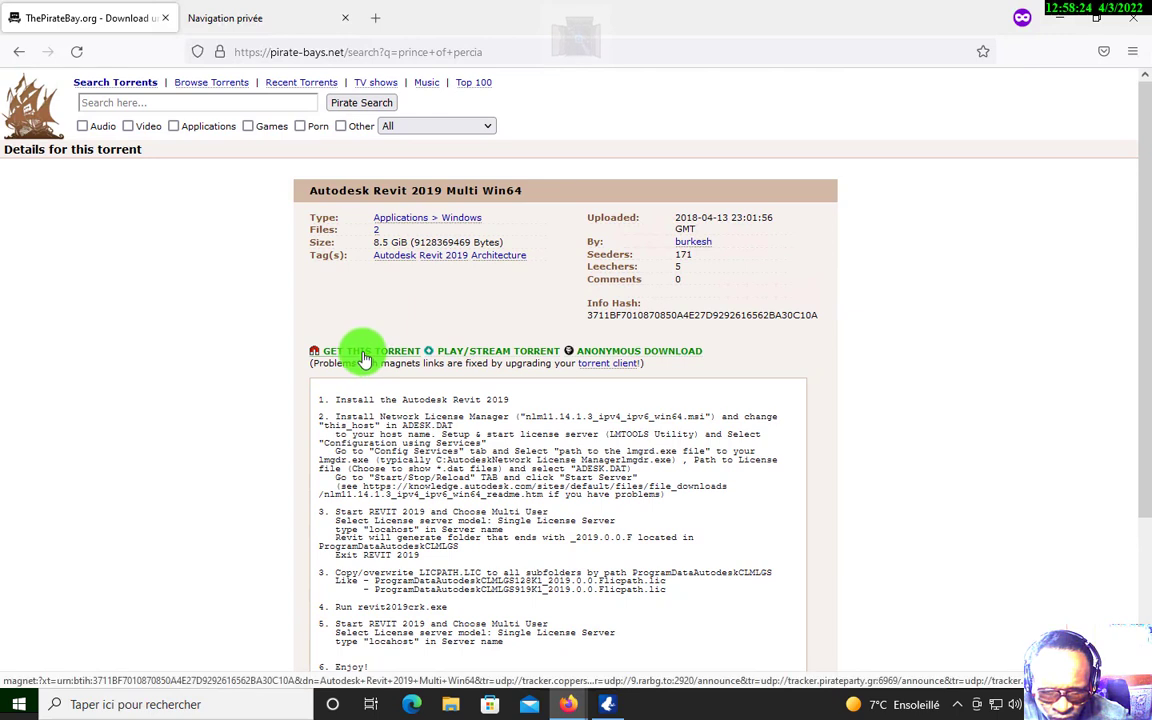
{"action": "left_click", "coordinate": [363, 358]}
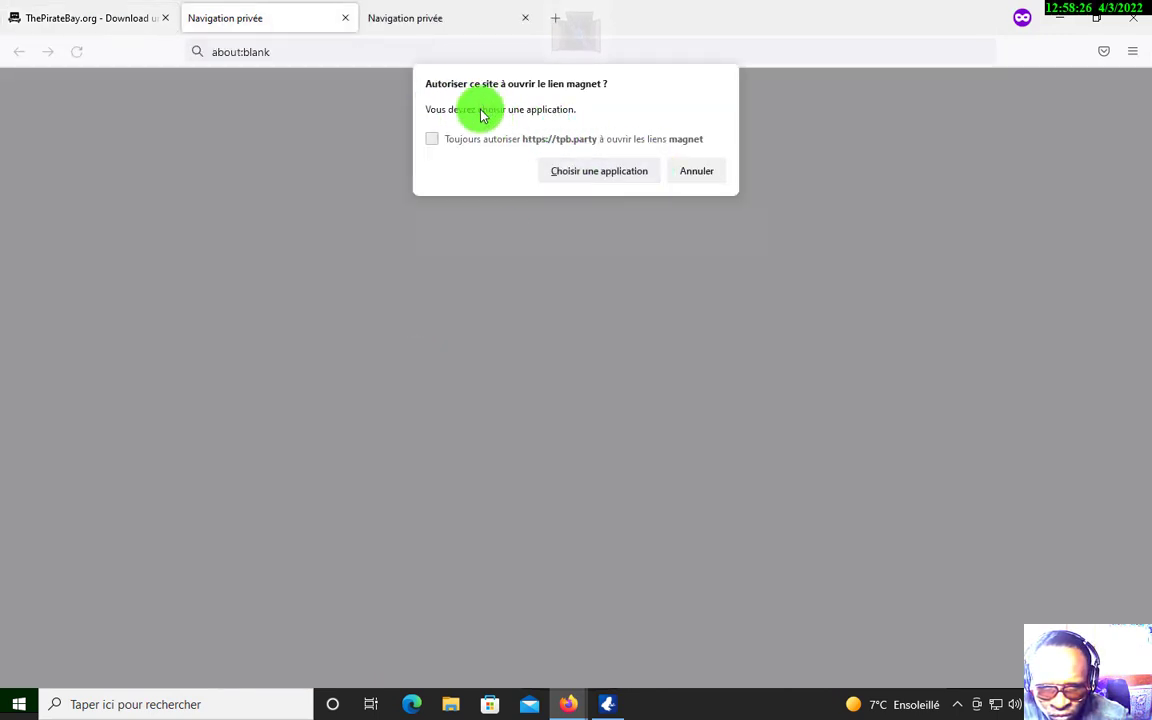
{"action": "left_click", "coordinate": [604, 172]}
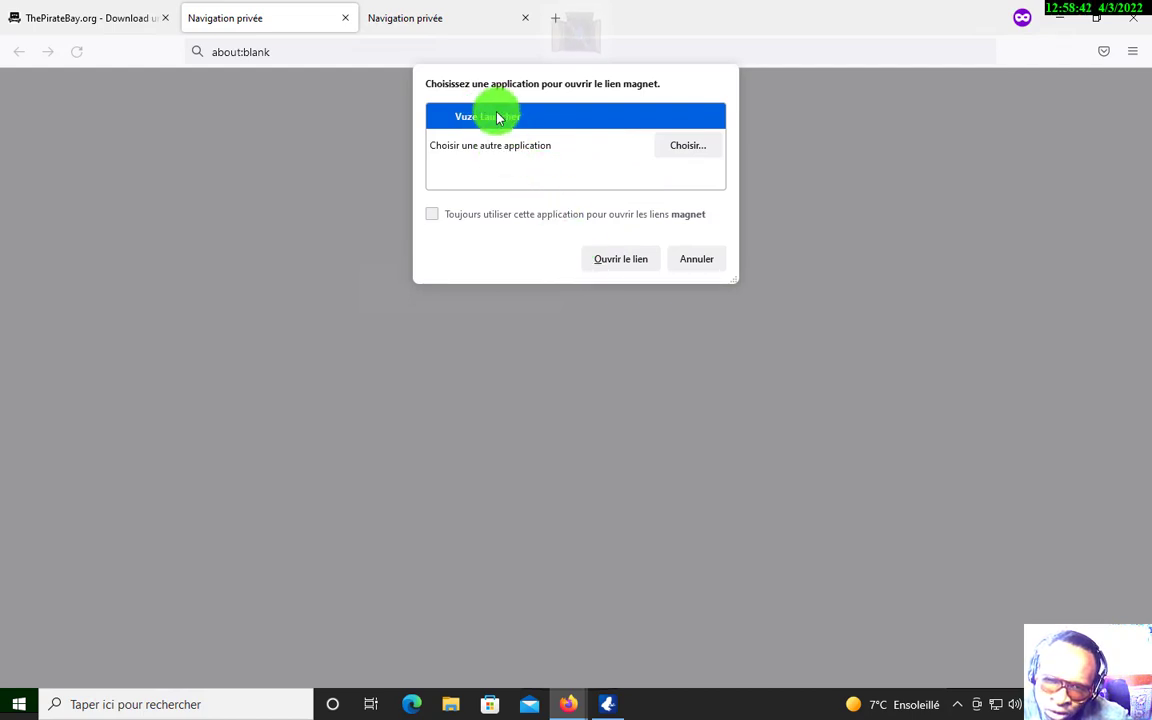
Open a new private tab and search Google for "télécharger utorrent"
{"action": "left_click", "coordinate": [558, 19]}
{"action": "left_click", "coordinate": [574, 372]}
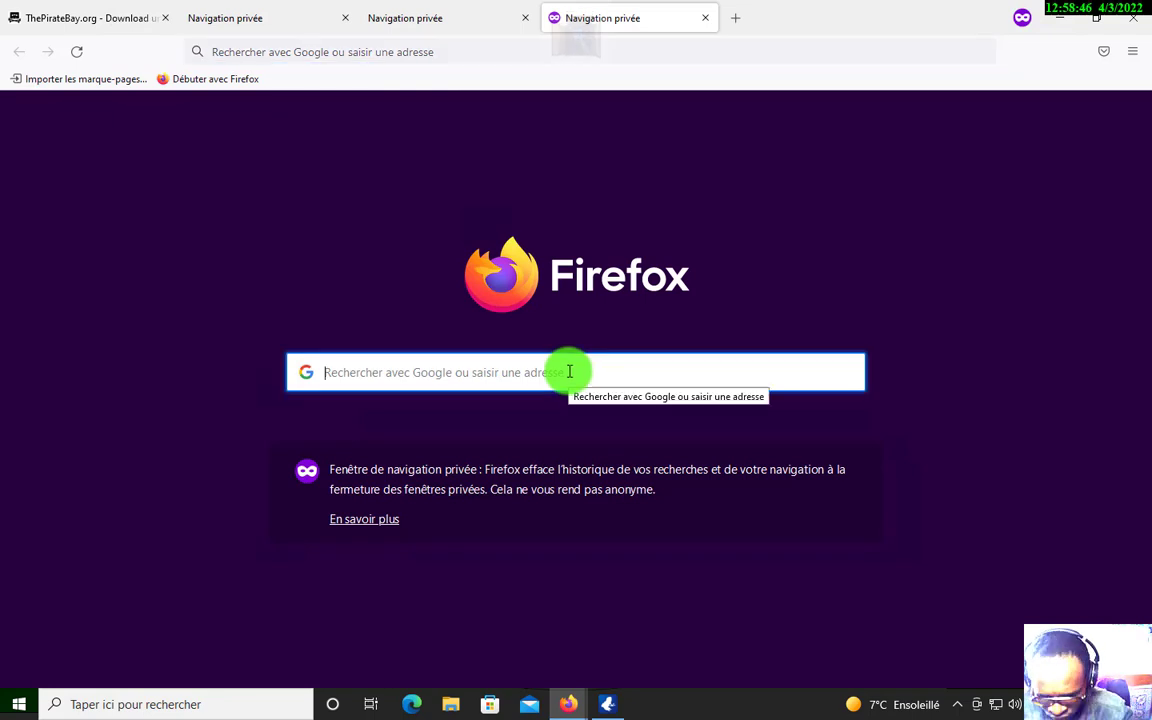
{"action": "type", "text": "tec"}
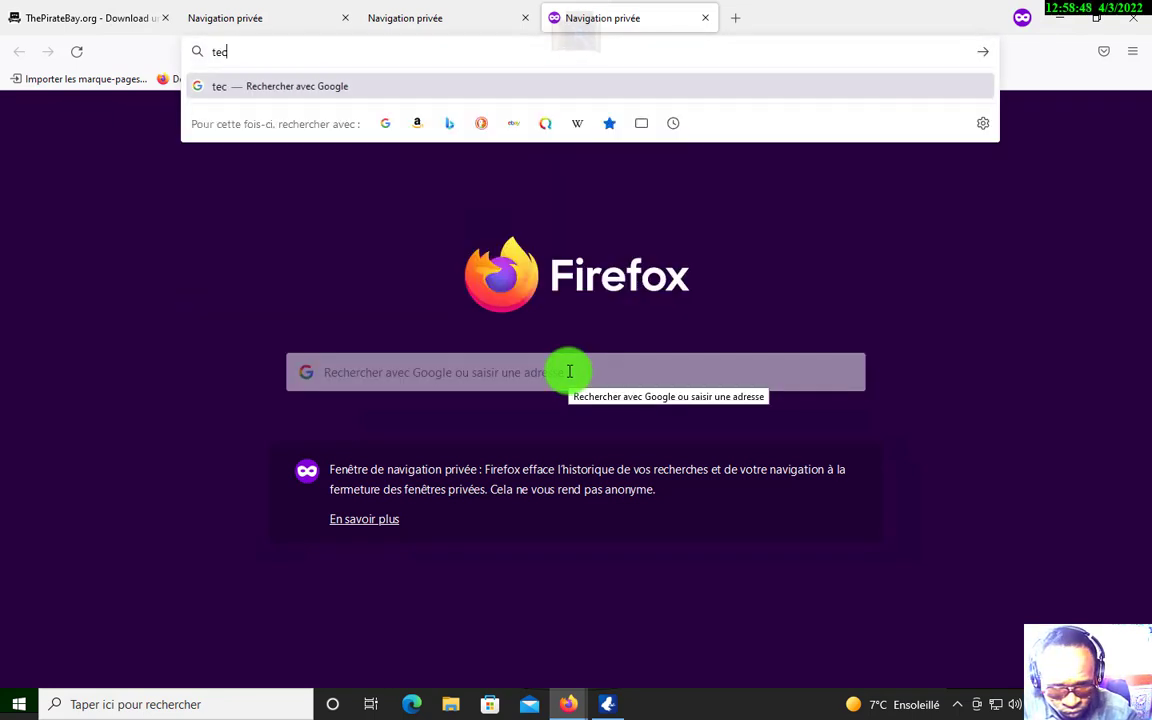
{"action": "key", "text": "BackSpace"}
{"action": "key", "text": "BackSpace"}
{"action": "key", "text": "BackSpace"}
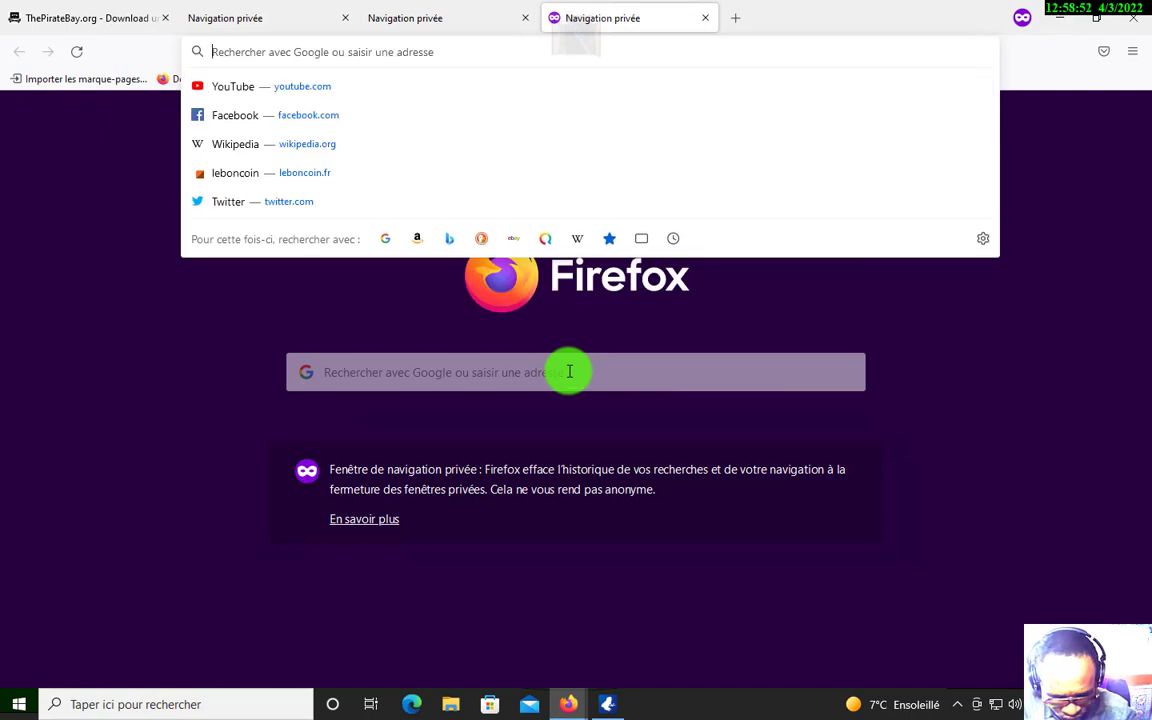
{"action": "type", "text": "téléchar"}
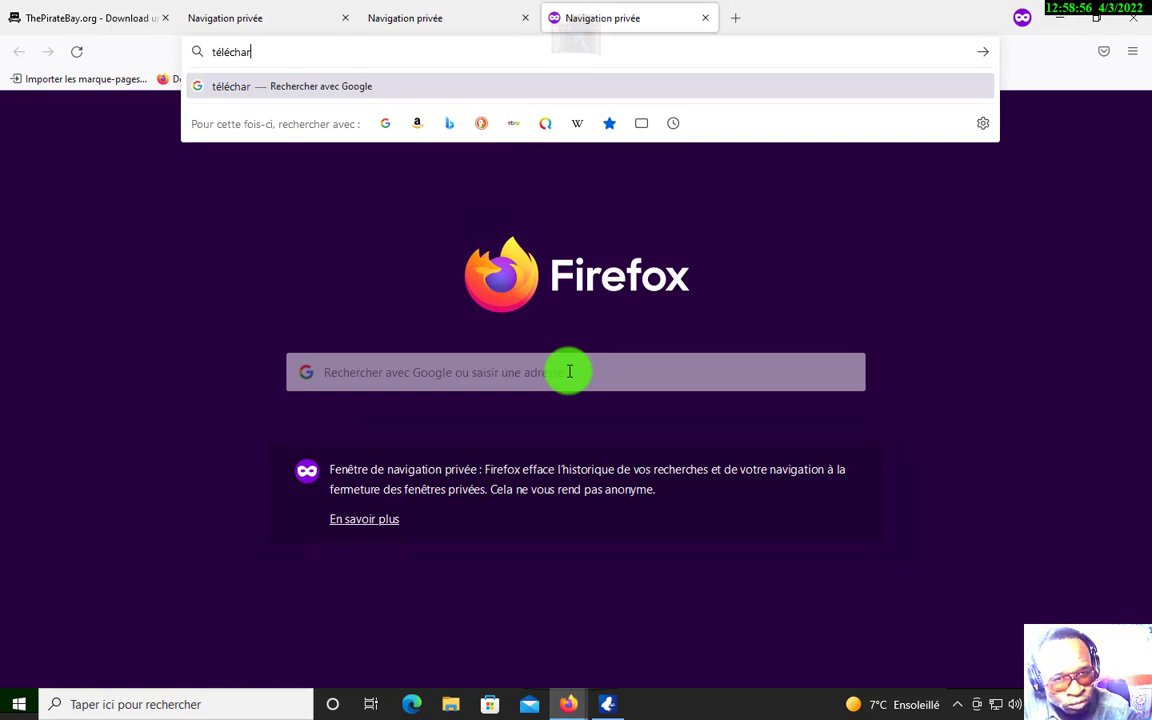
{"action": "type", "text": "ger utorrent"}
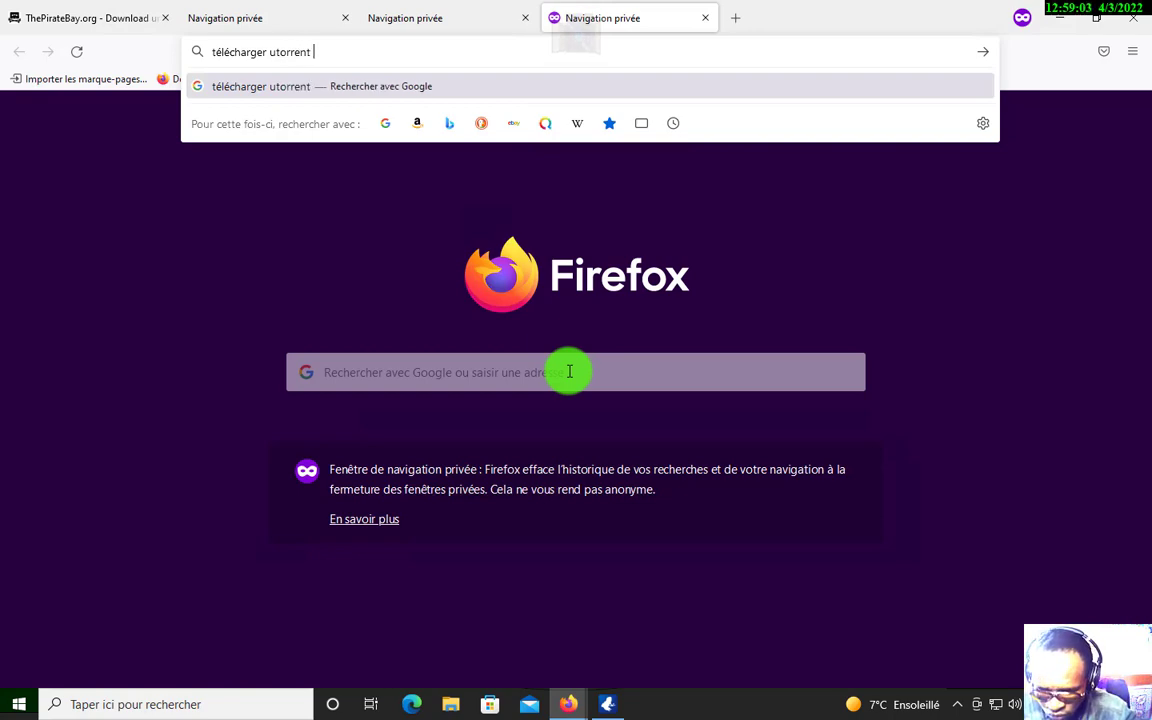
{"action": "key", "text": "Return"}
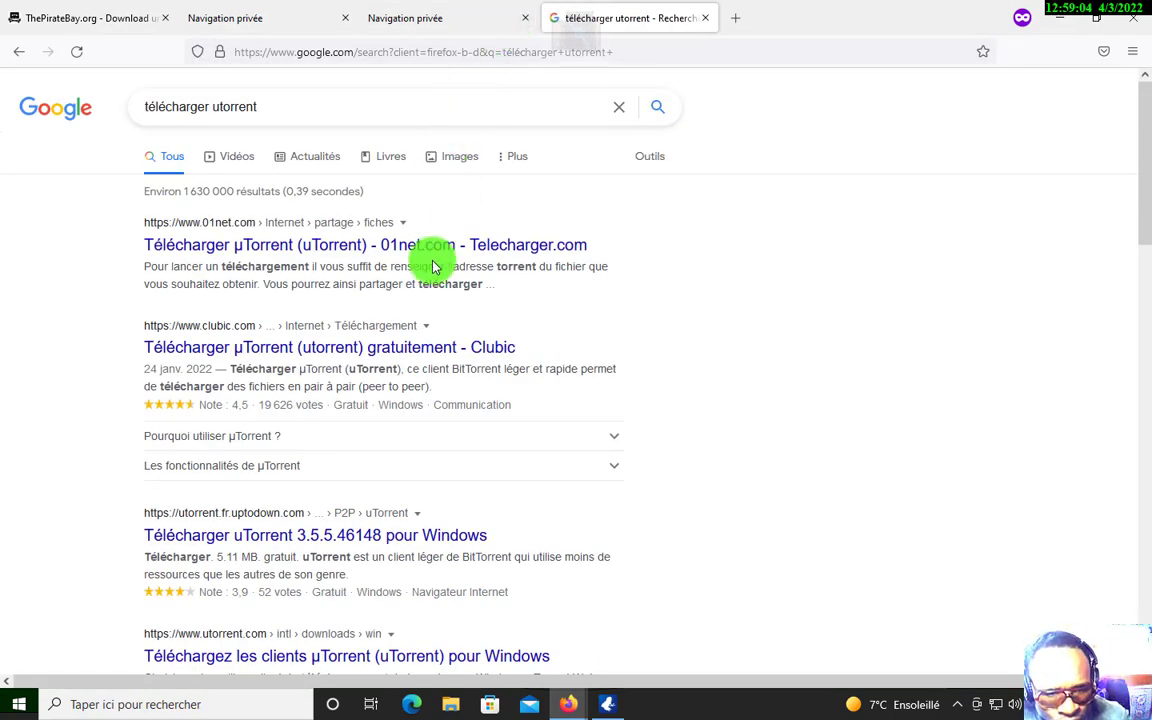
Examine the Google results for sites offering the uTorrent download
{"action": "scroll", "coordinate": [342, 437], "scroll_direction": "down", "scroll_amount": 3}
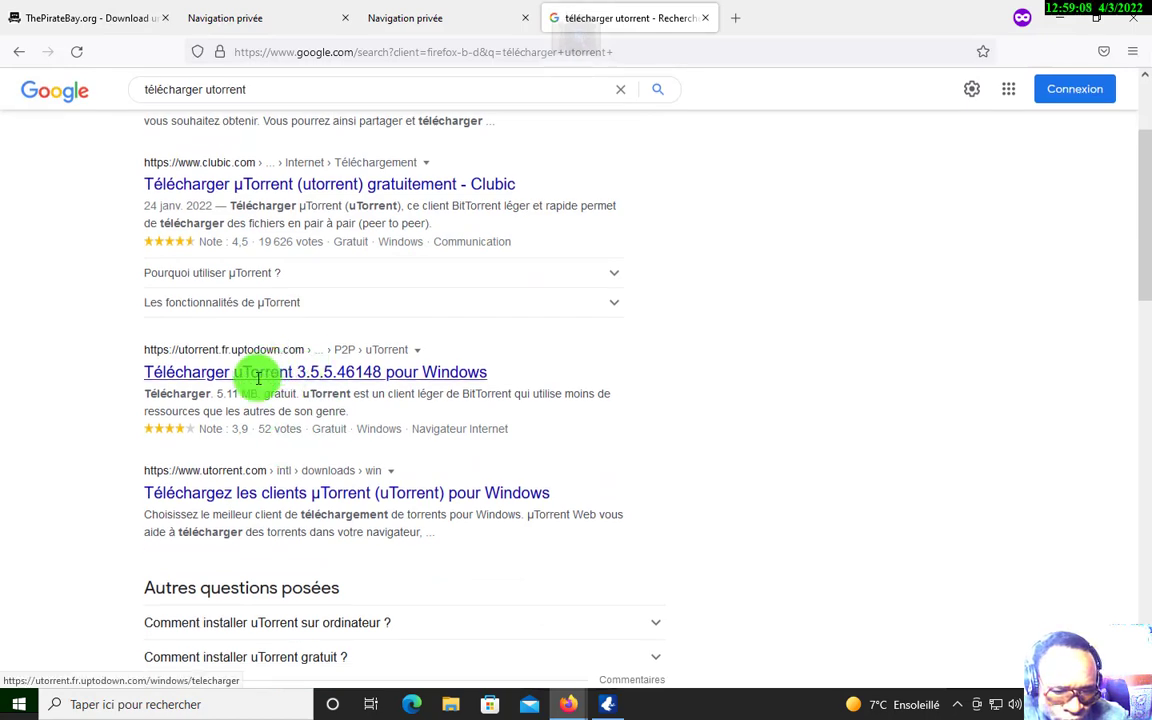
{"action": "scroll", "coordinate": [255, 385], "scroll_direction": "down", "scroll_amount": 3}
{"action": "scroll", "coordinate": [252, 394], "scroll_direction": "down", "scroll_amount": 5}
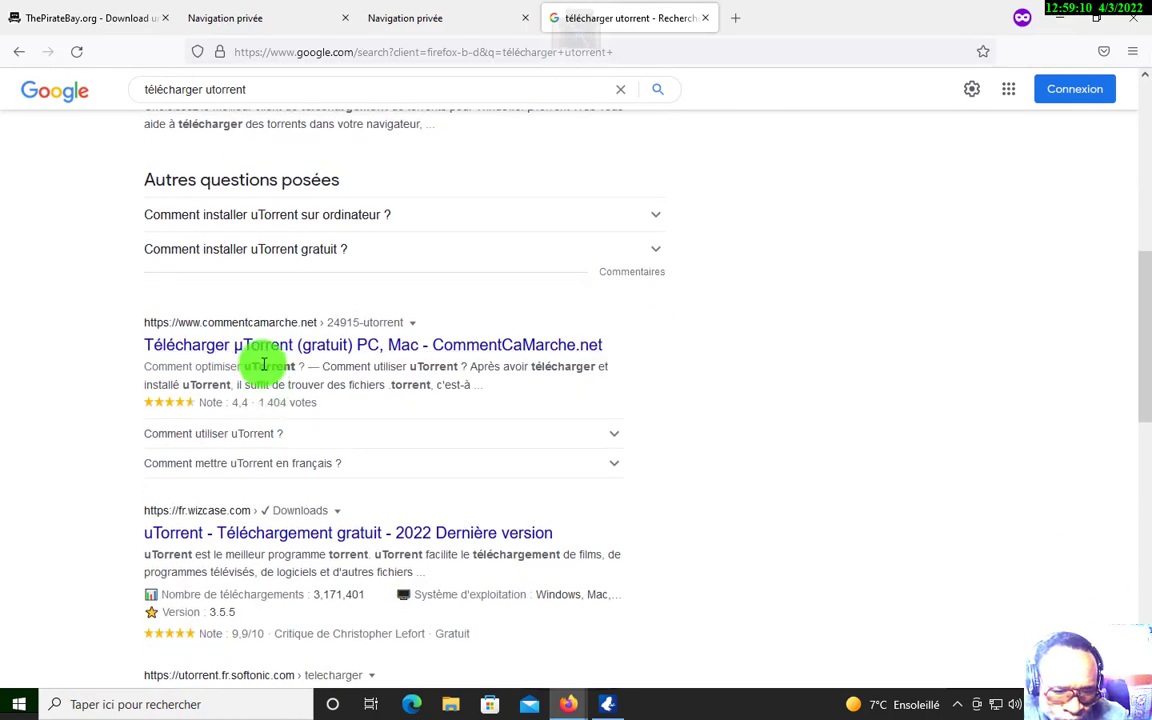
{"action": "scroll", "coordinate": [285, 390], "scroll_direction": "down", "scroll_amount": 3}
{"action": "scroll", "coordinate": [297, 388], "scroll_direction": "down", "scroll_amount": 7}
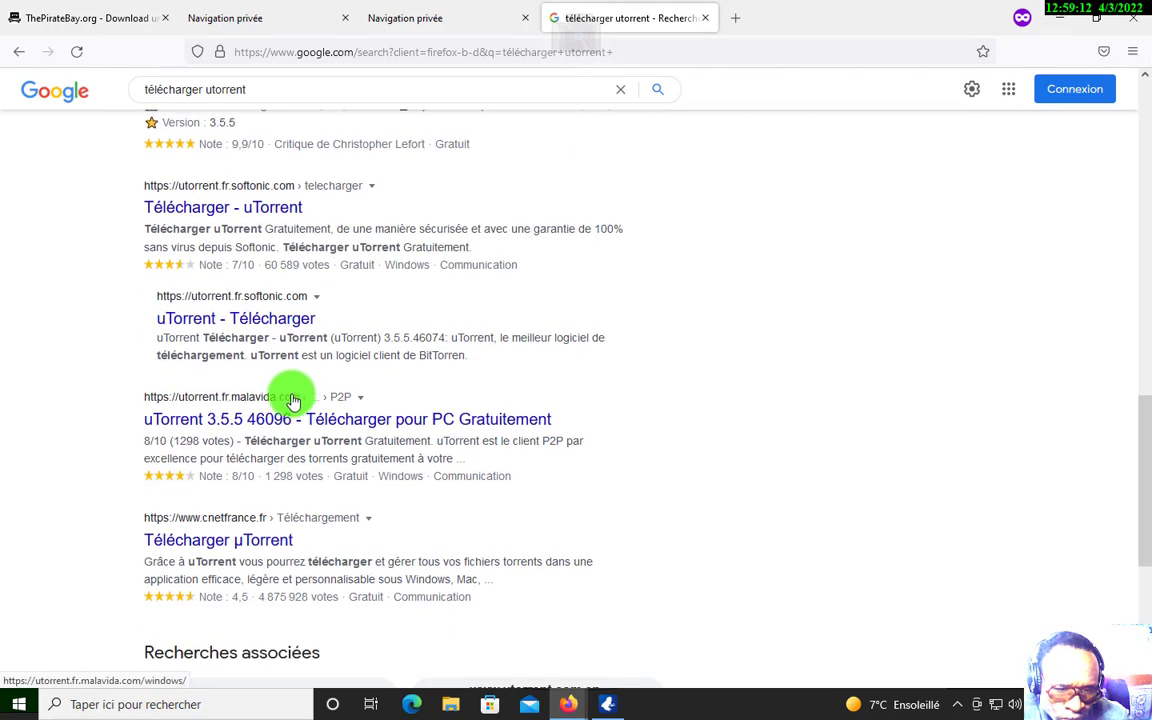
{"action": "scroll", "coordinate": [290, 400], "scroll_direction": "down", "scroll_amount": 1}
{"action": "scroll", "coordinate": [283, 398], "scroll_direction": "up", "scroll_amount": 6}
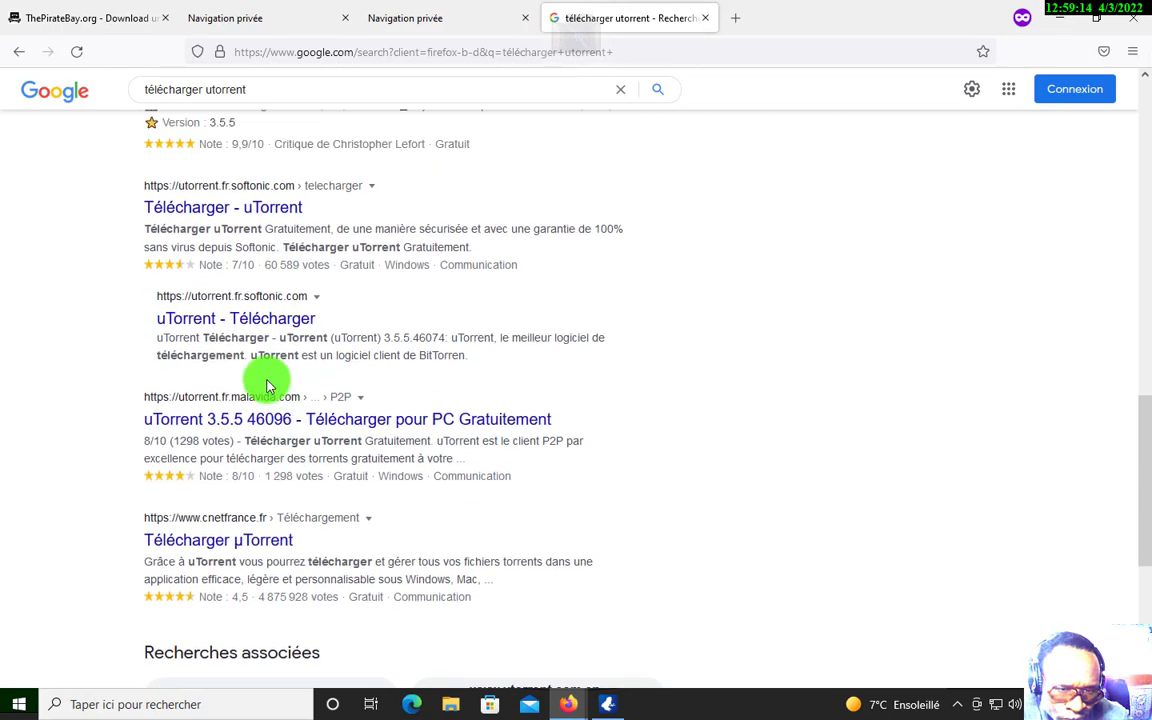
{"action": "scroll", "coordinate": [248, 360], "scroll_direction": "up", "scroll_amount": 3}
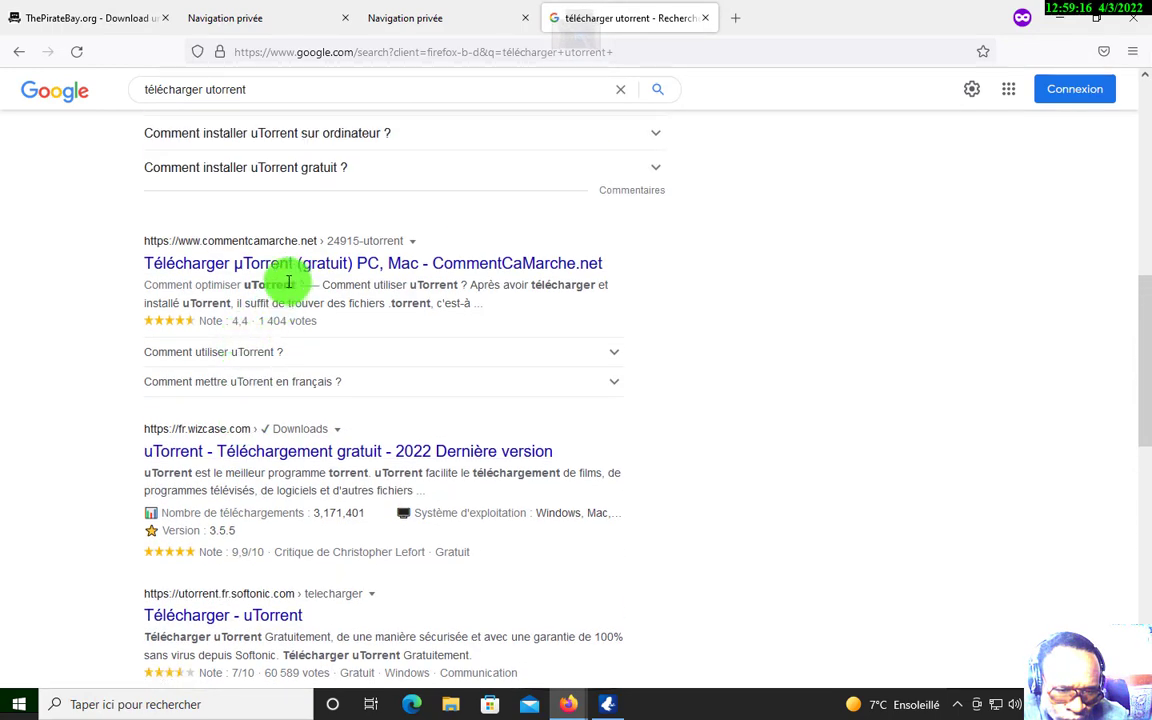
Find the CommentCaMarche result for µTorrent, open its page and download the Windows 64 bits version
{"action": "scroll", "coordinate": [240, 380], "scroll_direction": "down", "scroll_amount": 2}
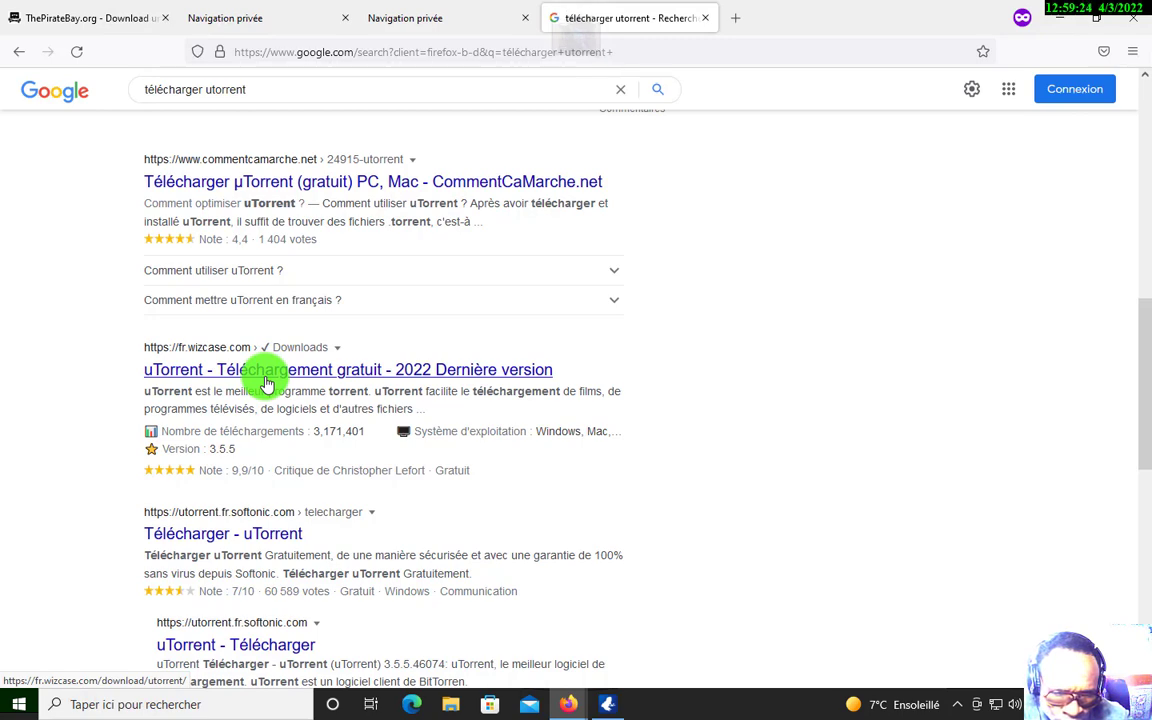
{"action": "scroll", "coordinate": [266, 380], "scroll_direction": "down", "scroll_amount": 3}
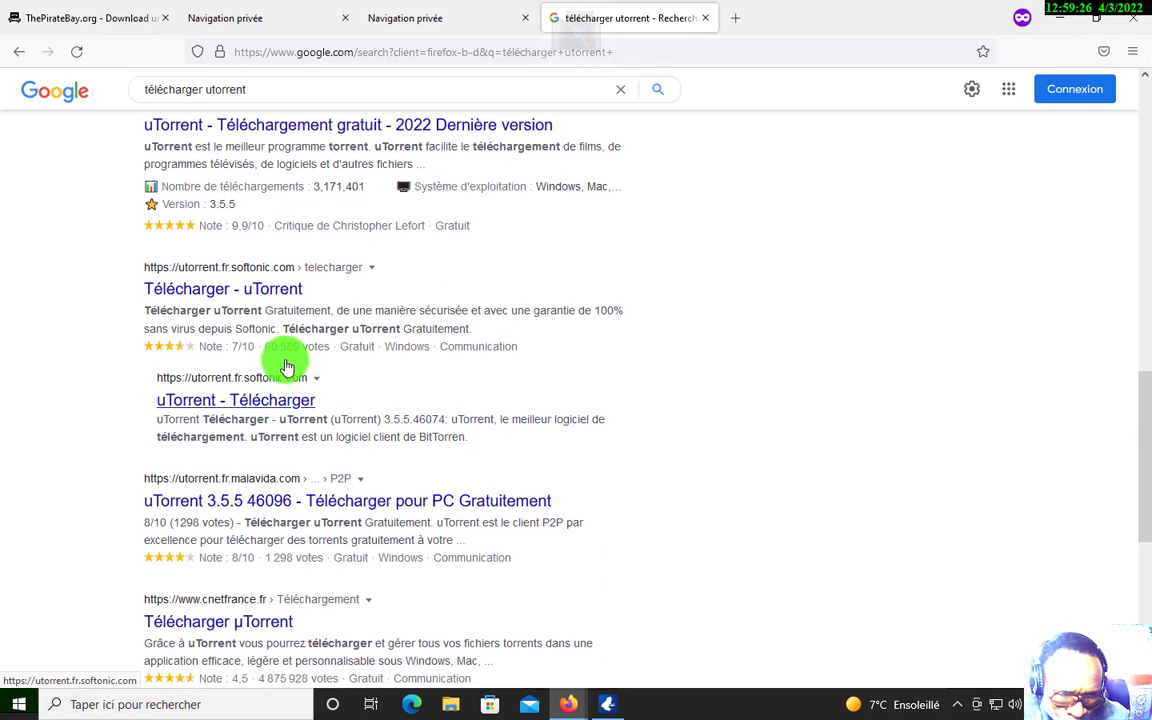
{"action": "scroll", "coordinate": [232, 313], "scroll_direction": "down", "scroll_amount": 2}
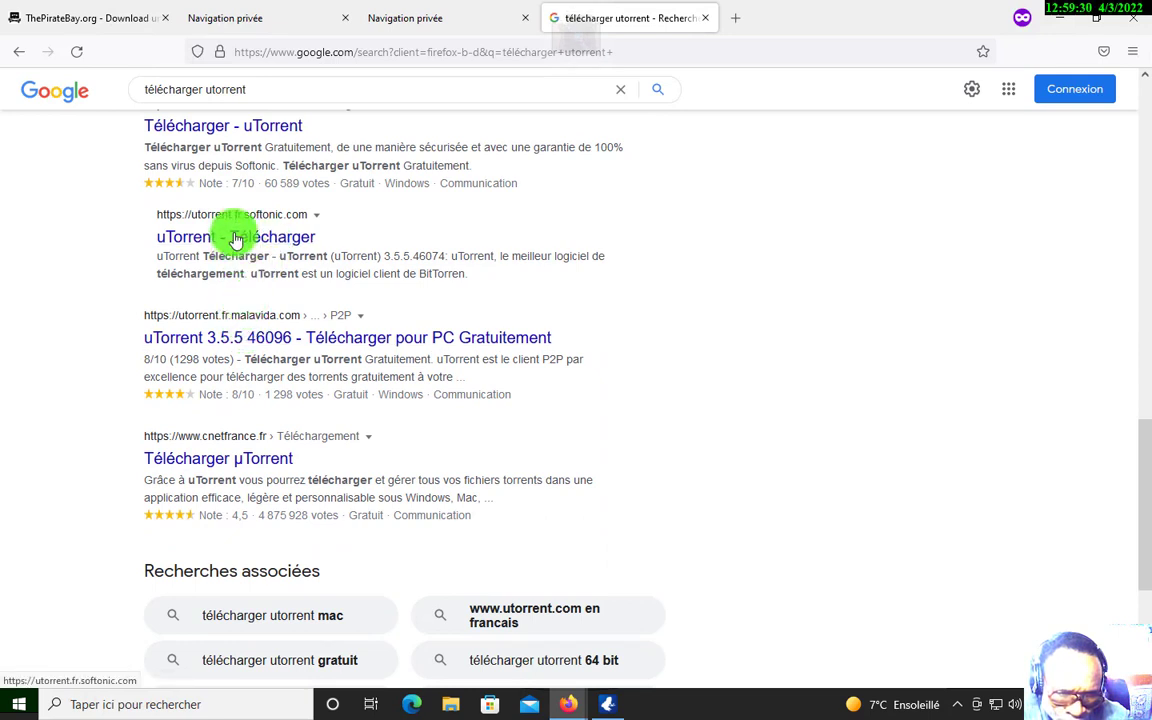
{"action": "scroll", "coordinate": [340, 368], "scroll_direction": "down", "scroll_amount": 1}
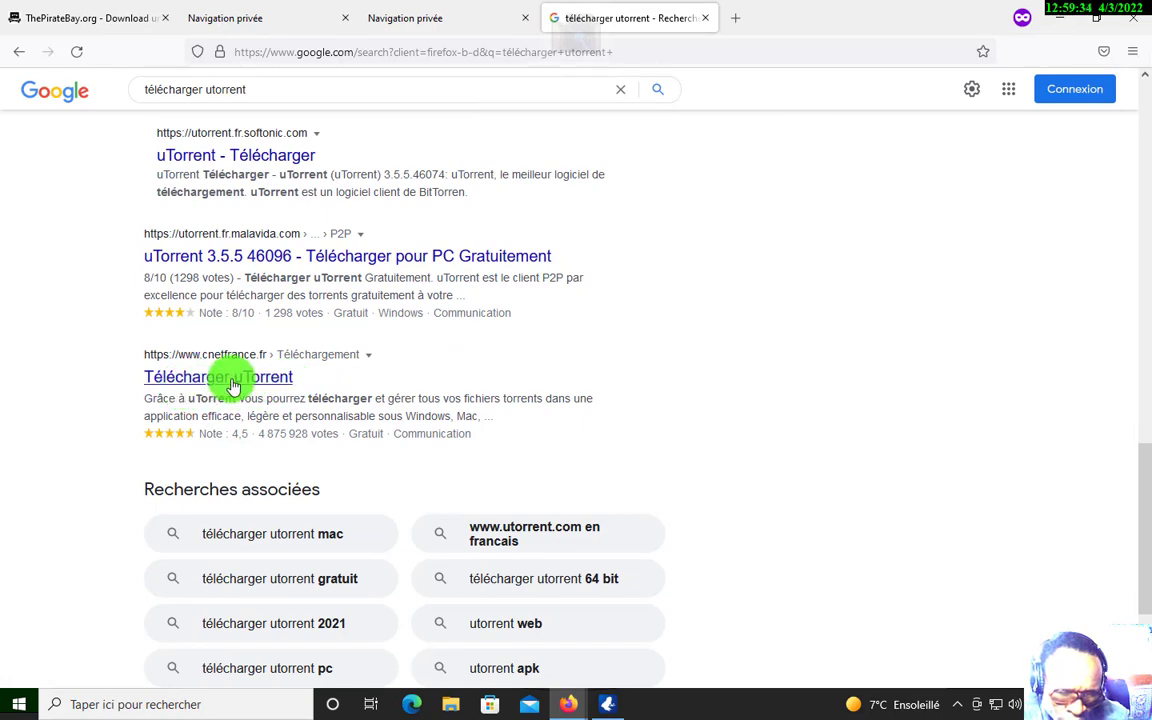
{"action": "scroll", "coordinate": [232, 382], "scroll_direction": "down", "scroll_amount": 2}
{"action": "scroll", "coordinate": [234, 378], "scroll_direction": "up", "scroll_amount": 7}
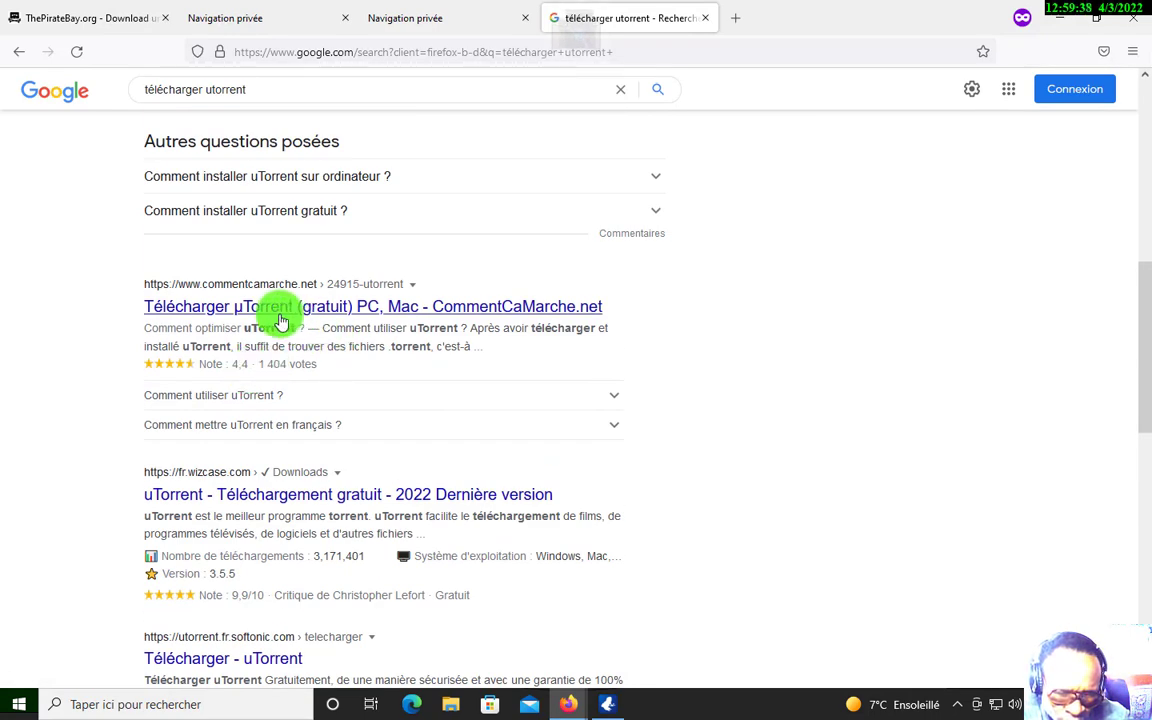
{"action": "left_click", "coordinate": [268, 318]}
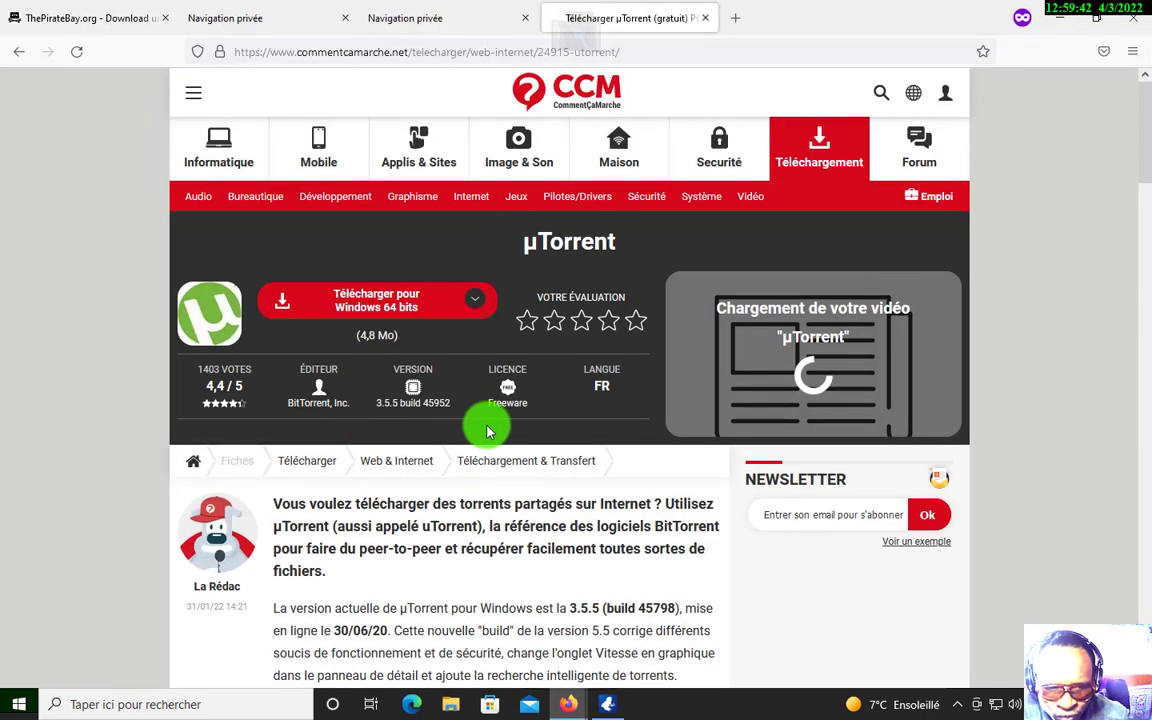
{"action": "left_click", "coordinate": [406, 305]}
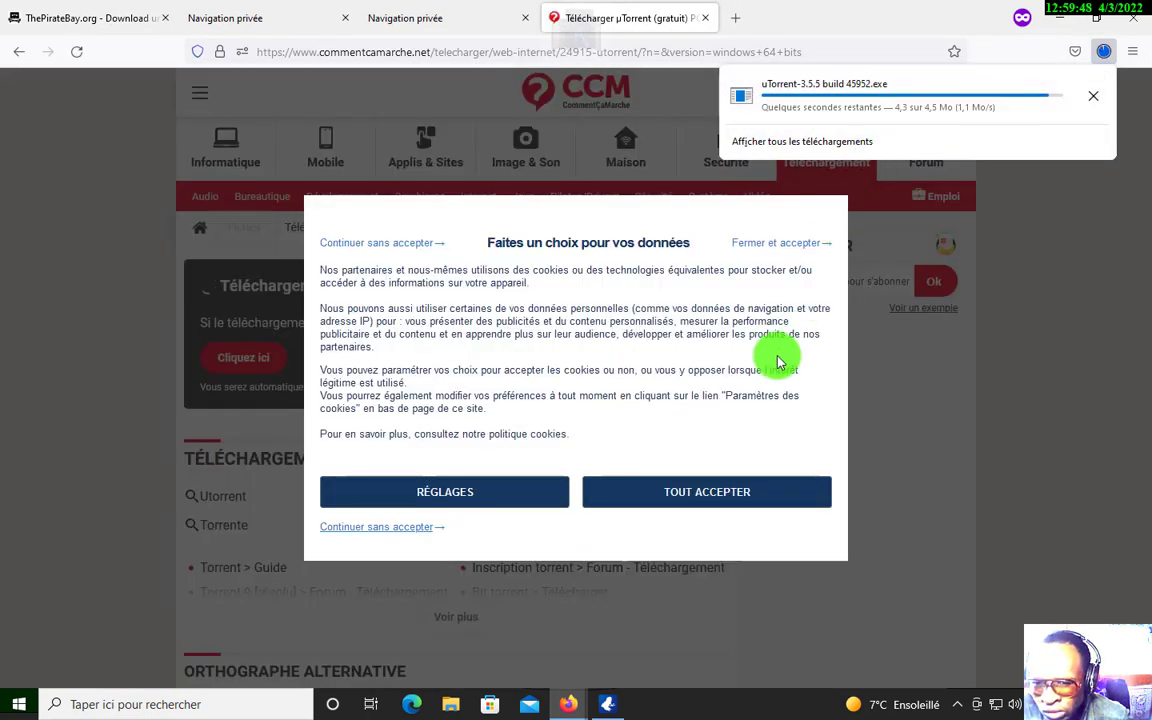
Refuse both data-use purposes in CommentCaMarche's cookie settings and save the choices
{"action": "left_click", "coordinate": [498, 496]}
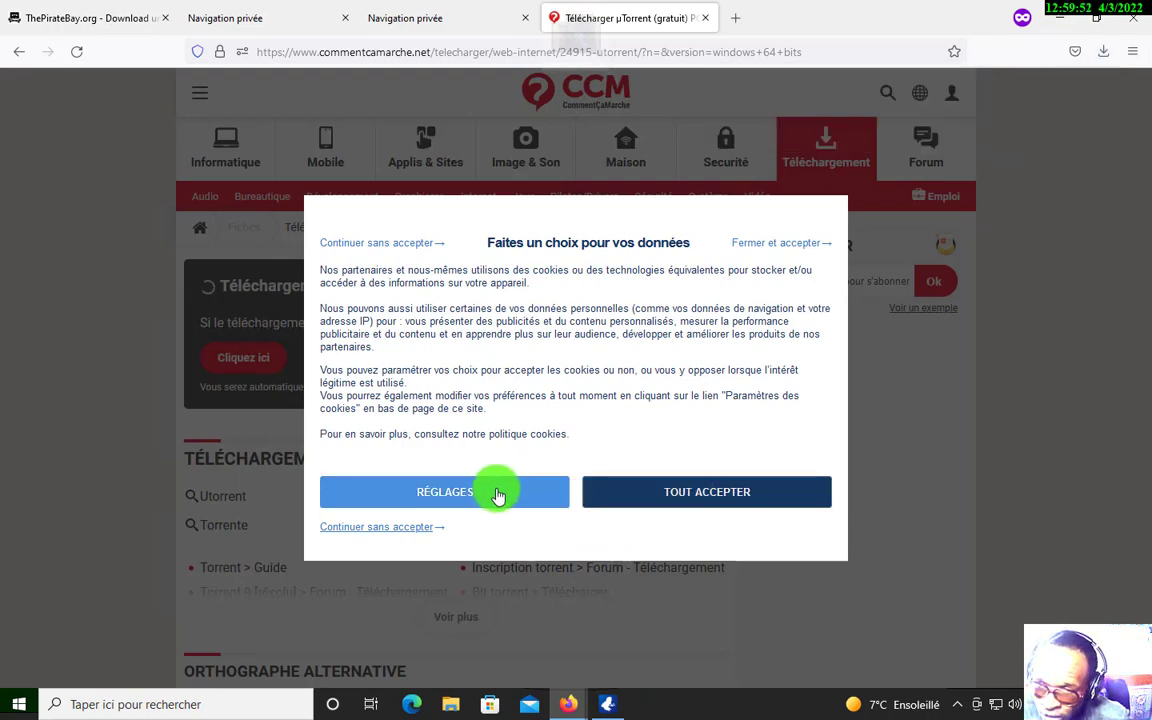
{"action": "scroll", "coordinate": [720, 450], "scroll_direction": "down", "scroll_amount": 1}
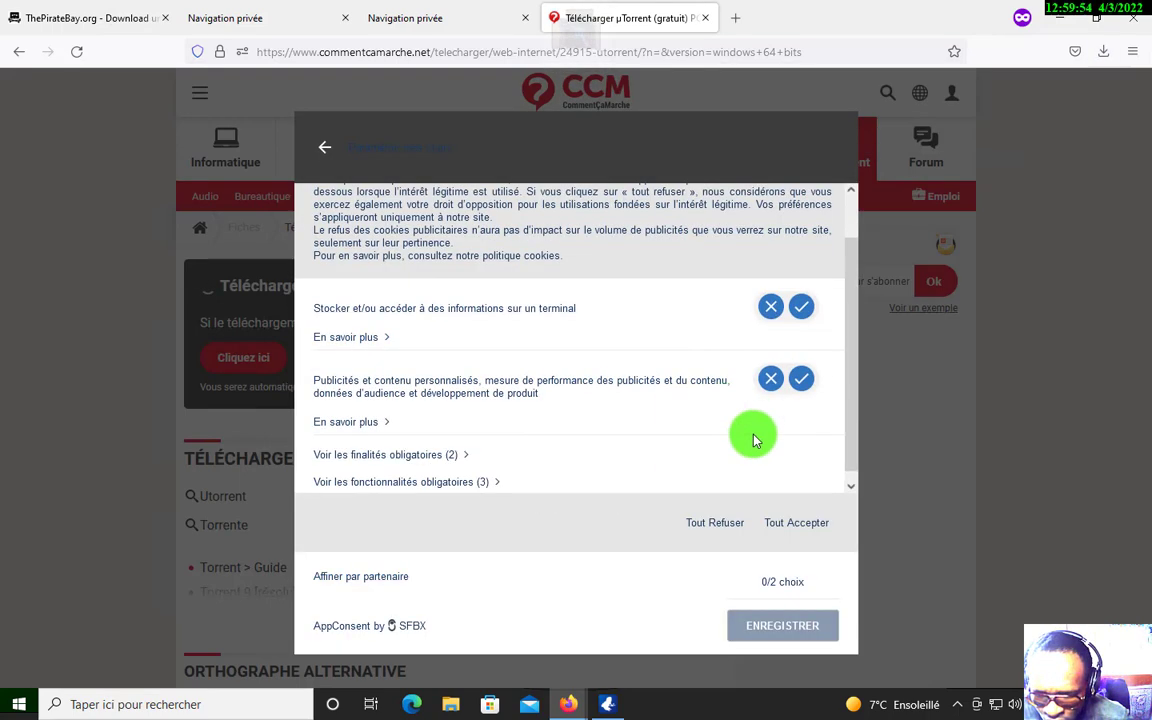
{"action": "left_click", "coordinate": [776, 373]}
{"action": "left_click", "coordinate": [768, 298]}
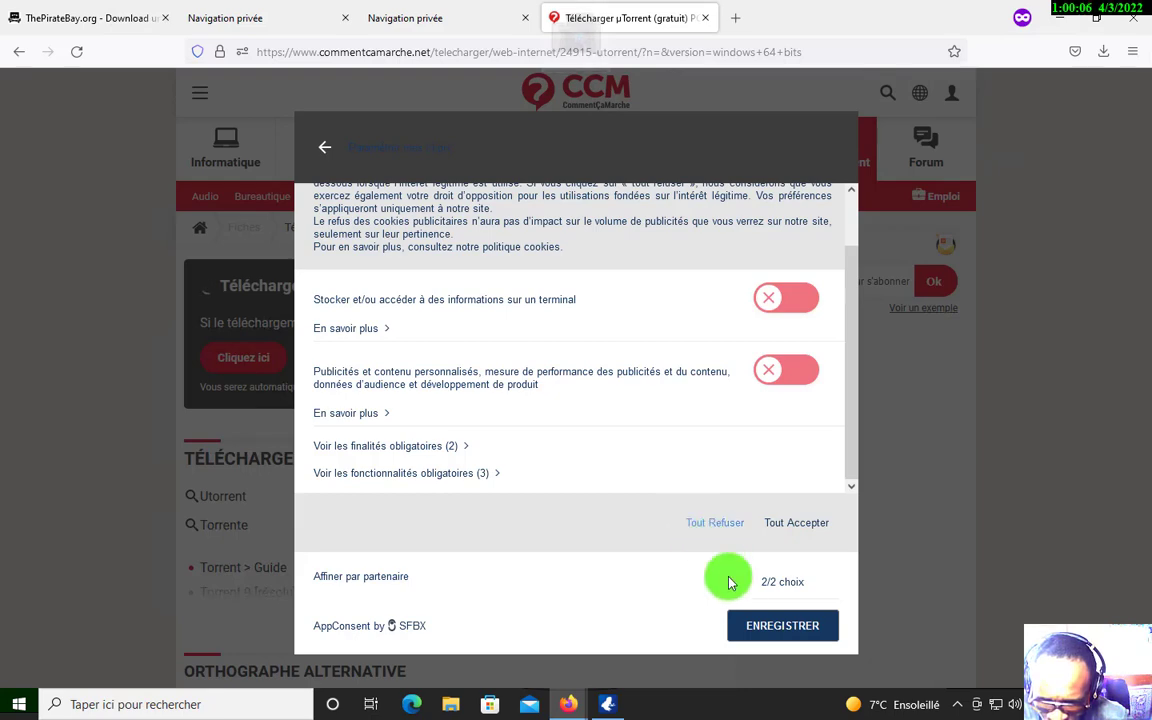
{"action": "left_click", "coordinate": [775, 624]}
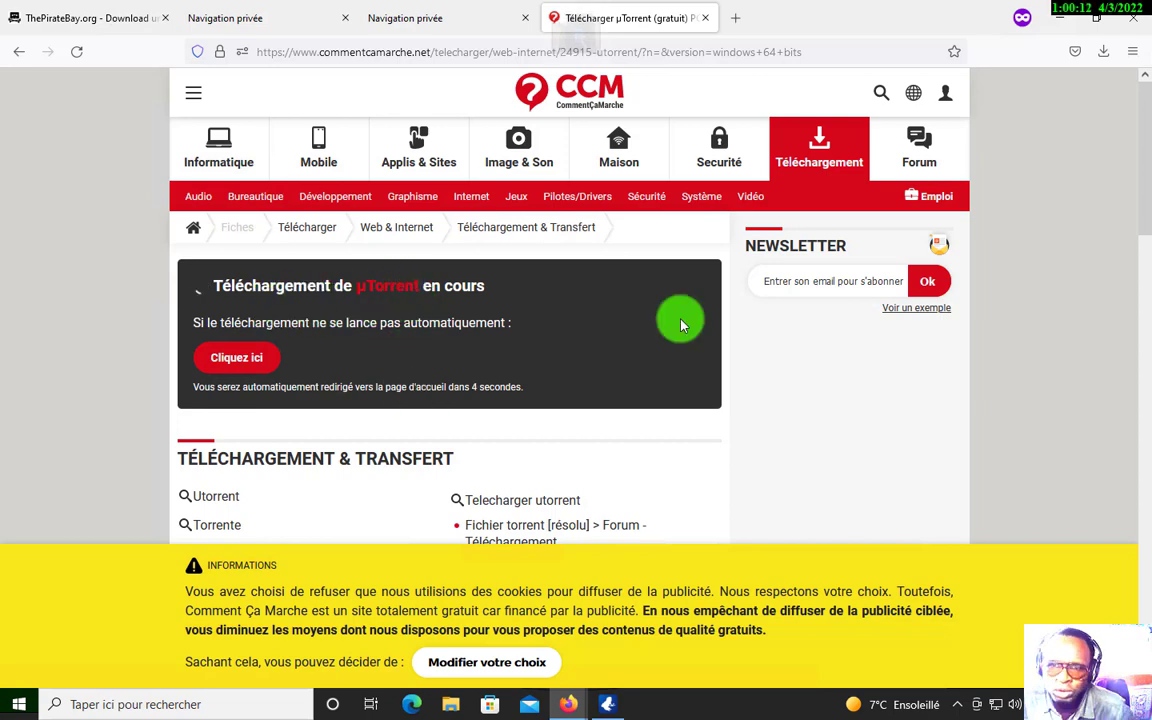
Return to the private browsing window, close one blank tab and open the pending magnet link with Vuze Launcher
{"action": "key", "text": "alt+F4"}
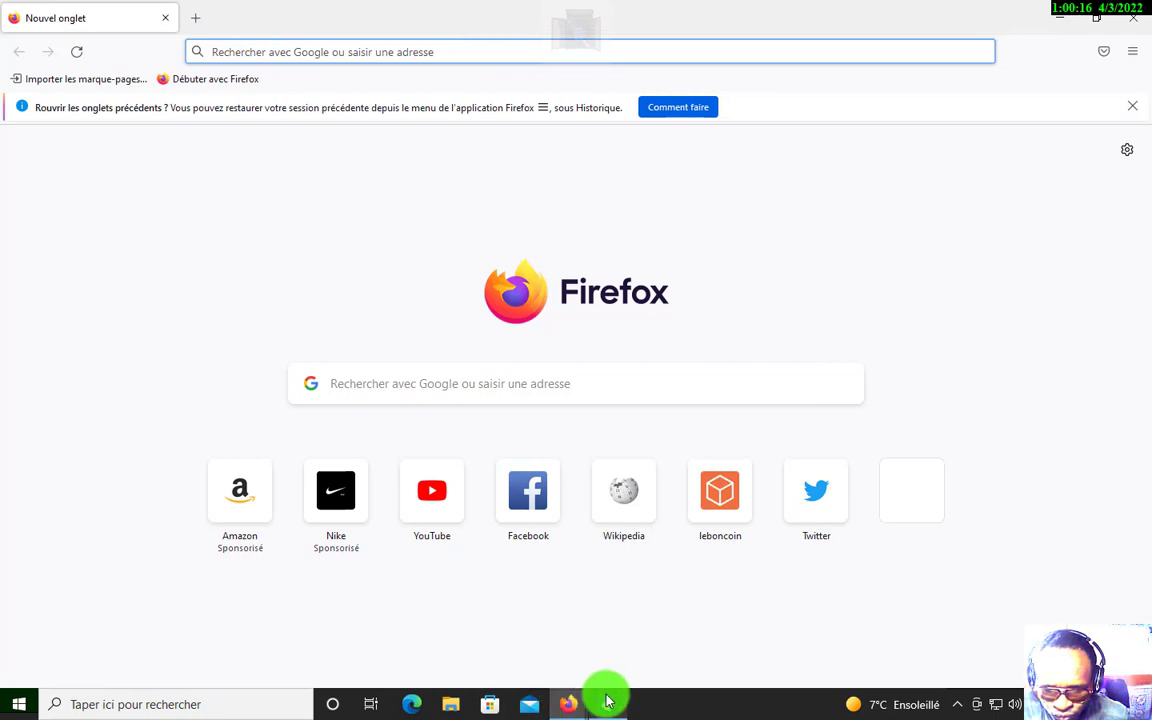
{"action": "left_click", "coordinate": [574, 702]}
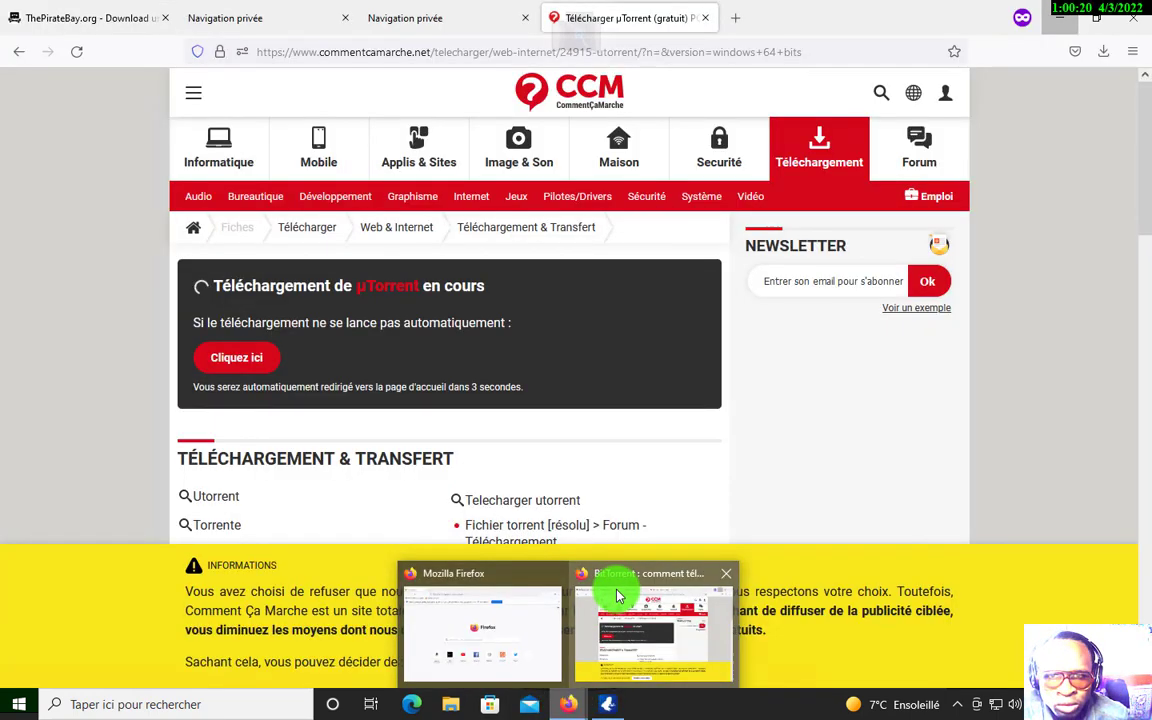
{"action": "left_click", "coordinate": [609, 660]}
{"action": "left_click", "coordinate": [424, 23]}
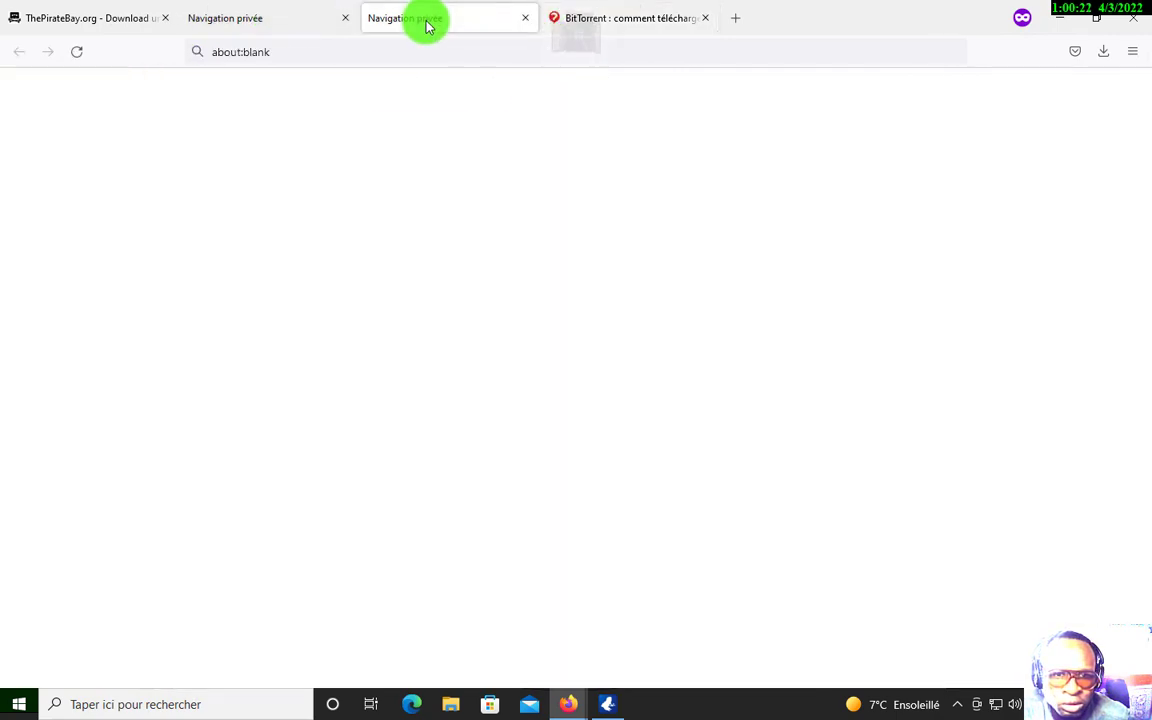
{"action": "left_click", "coordinate": [303, 25]}
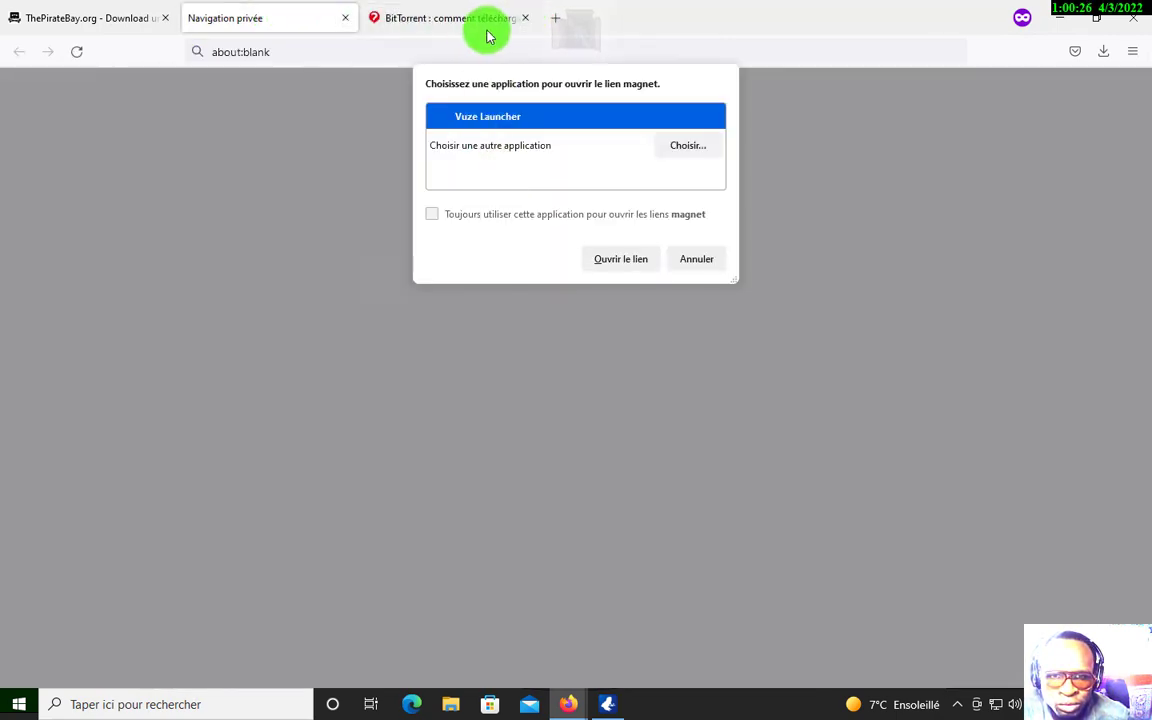
{"action": "left_click", "coordinate": [626, 263]}
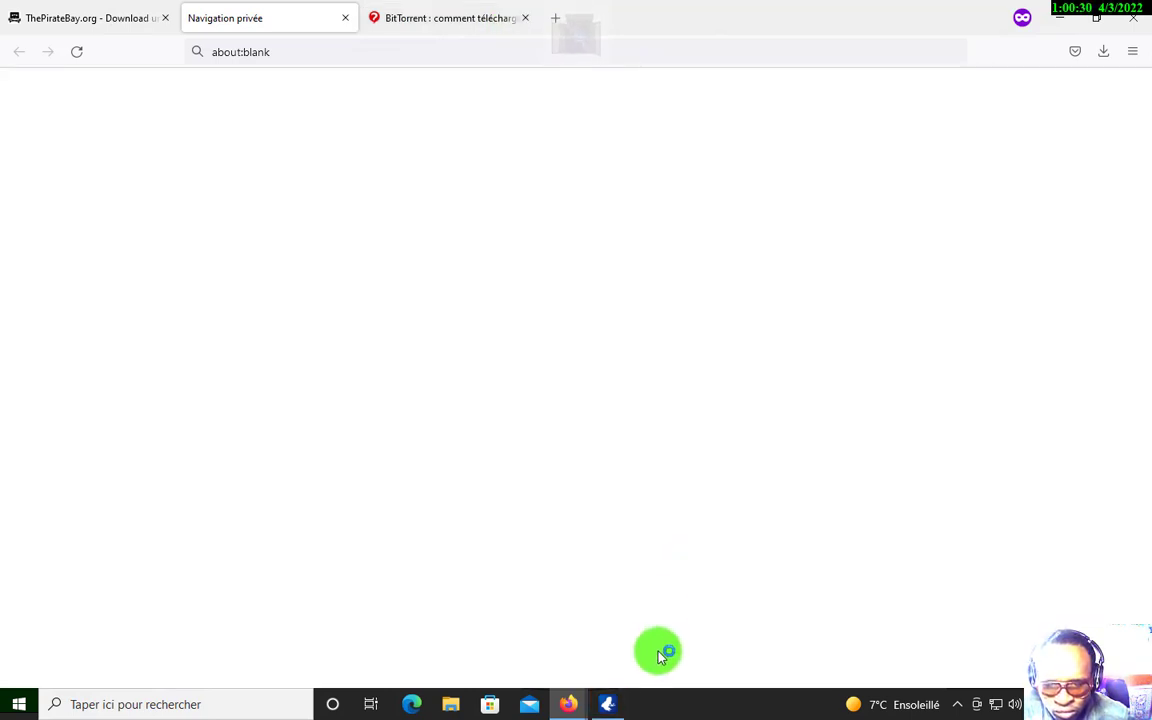
Switch to Vuze and accept the torrent options for Autodesk Revit 2019 Multi Win64 with both files selected
{"action": "left_click", "coordinate": [609, 706]}
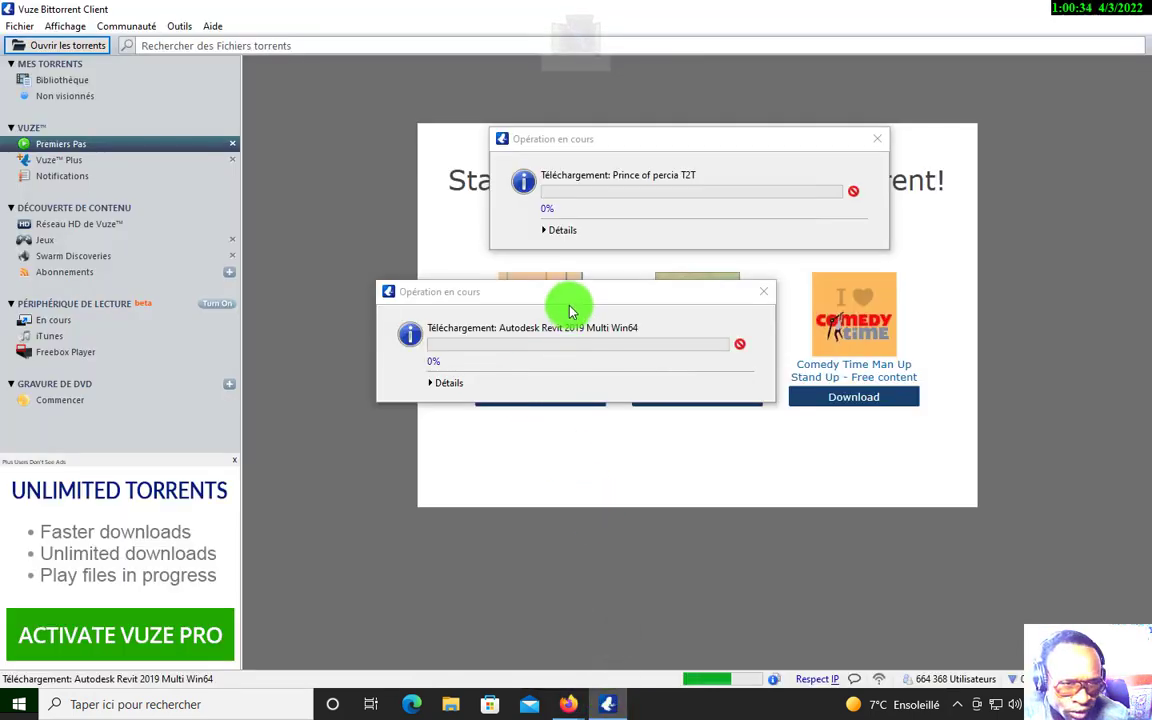
{"action": "left_click_drag", "start_coordinate": [573, 305], "coordinate": [630, 381]}
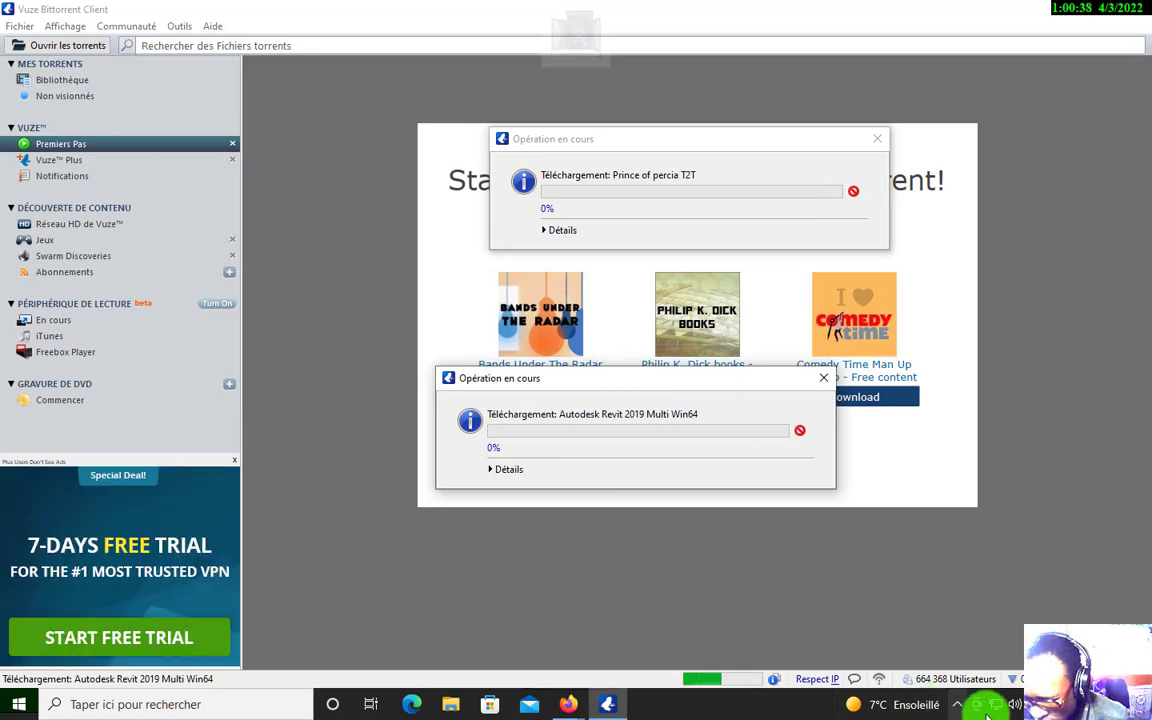
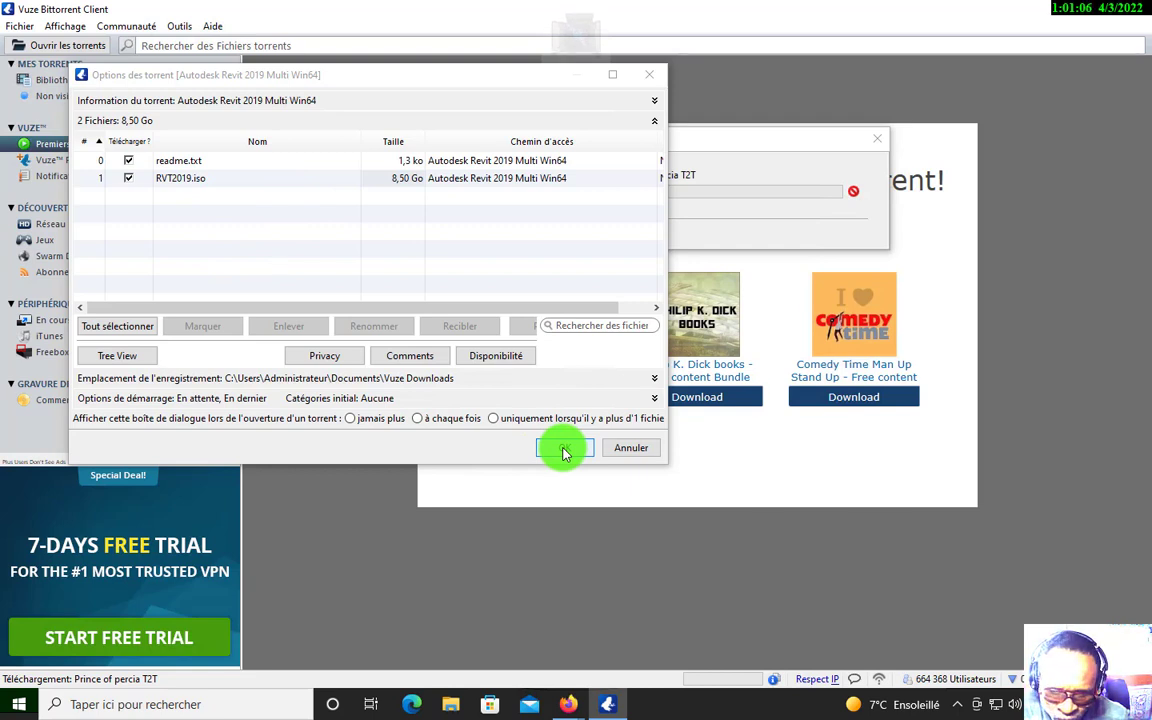
{"action": "left_click", "coordinate": [564, 449]}
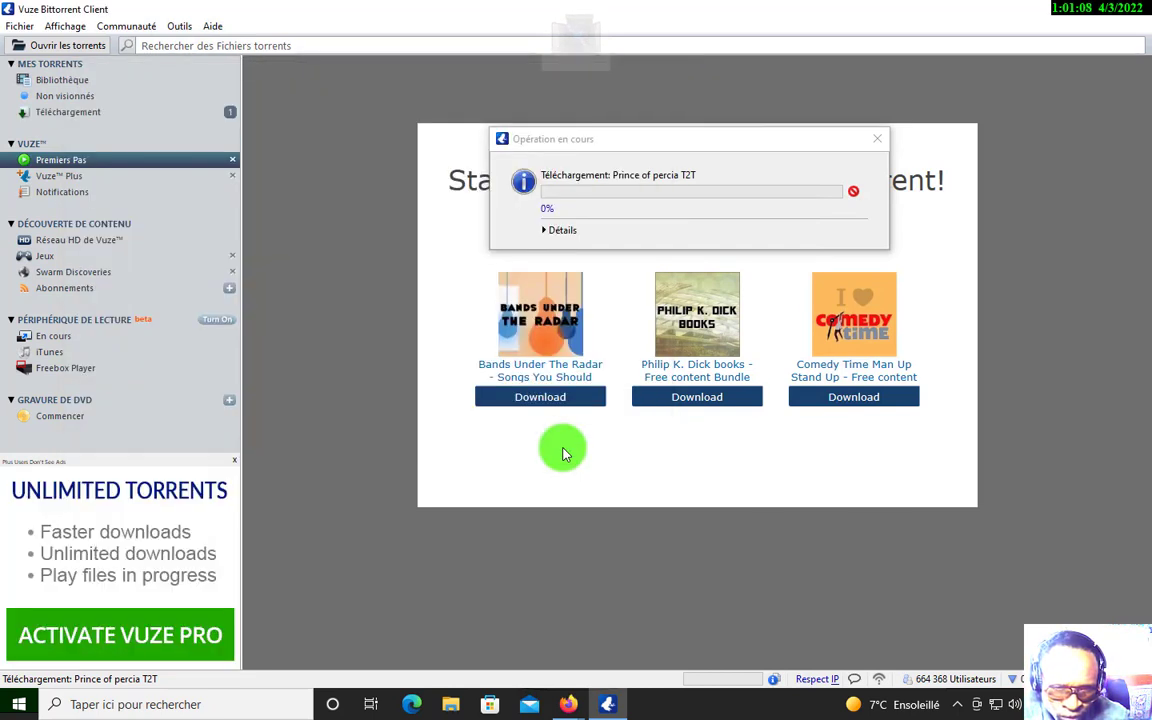
Show Vuze's current downloads, dismiss the Prince of percia T2T progress dialog and view the Revit download's general details
{"action": "left_click", "coordinate": [212, 118]}
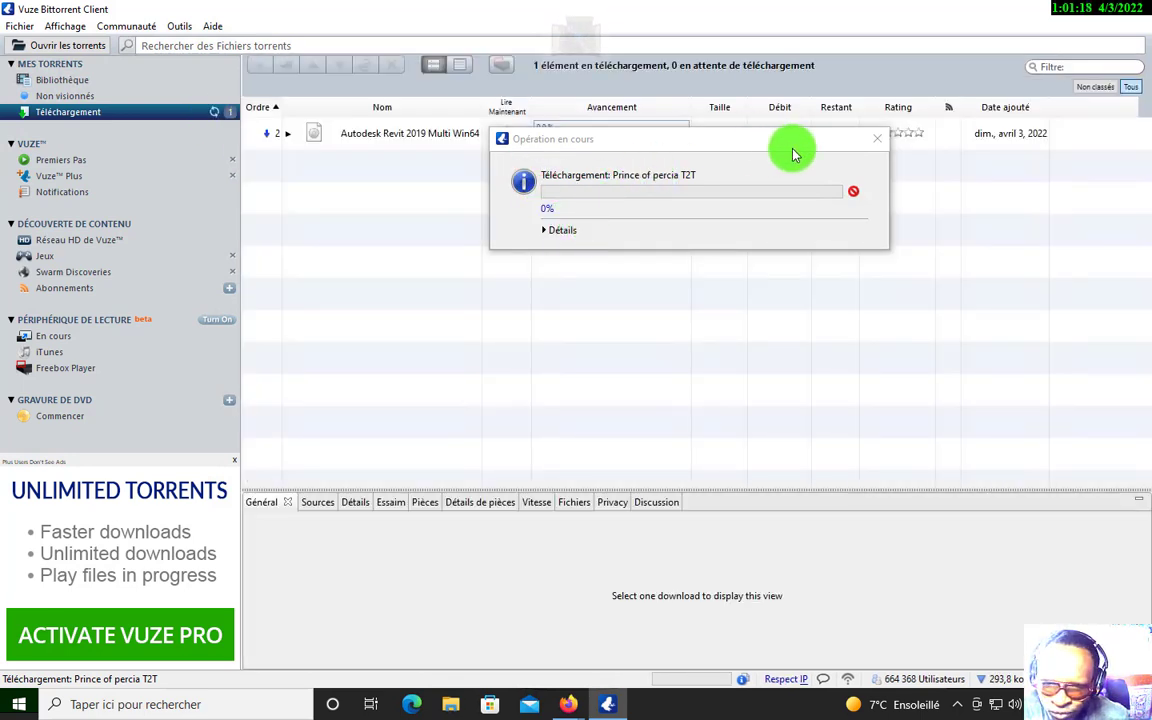
{"action": "left_click", "coordinate": [876, 141]}
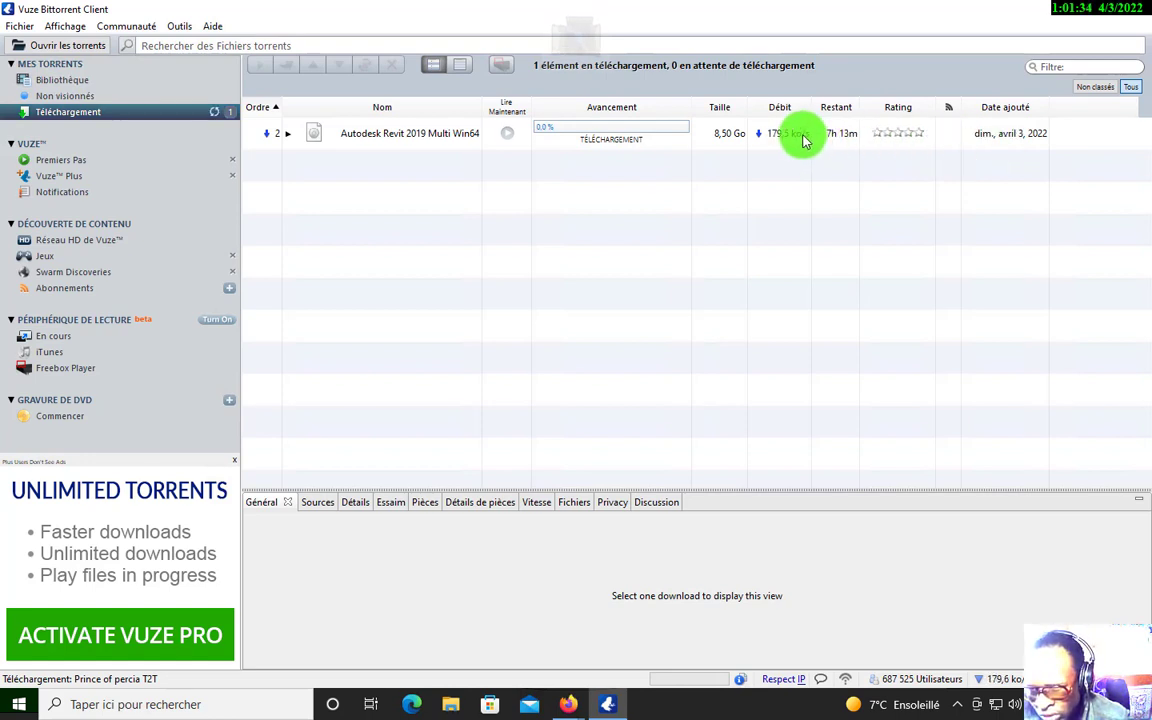
{"action": "left_click", "coordinate": [680, 140]}
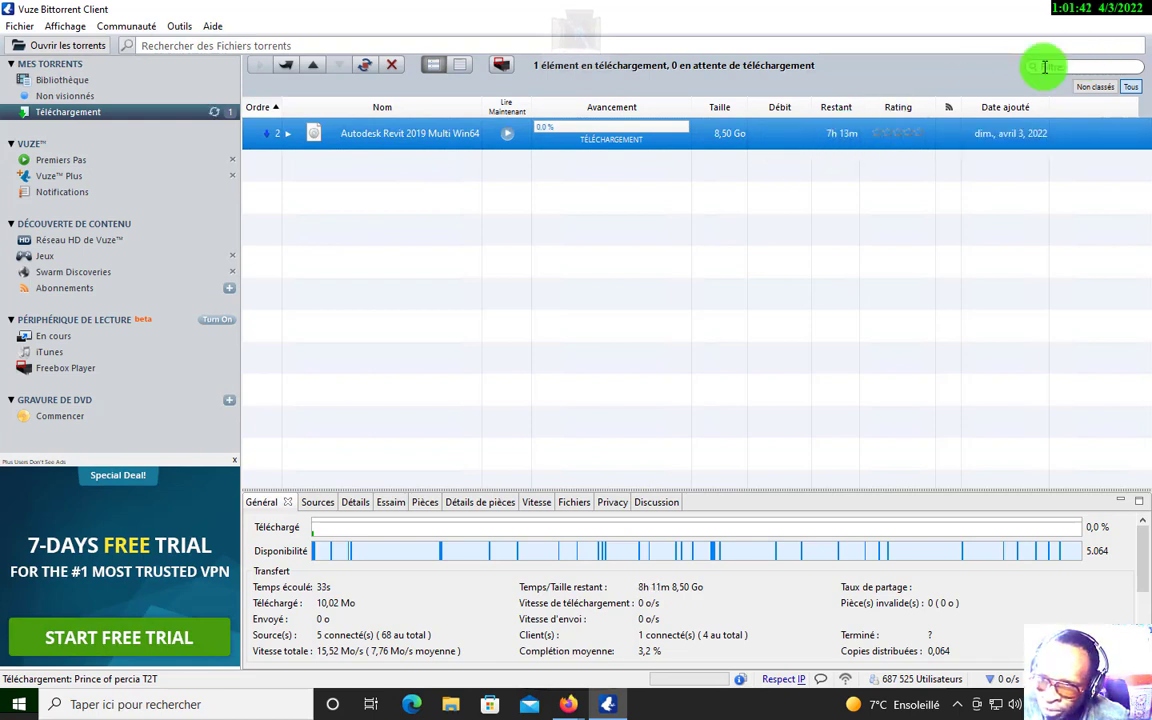
{"action": "left_click", "coordinate": [1045, 17]}
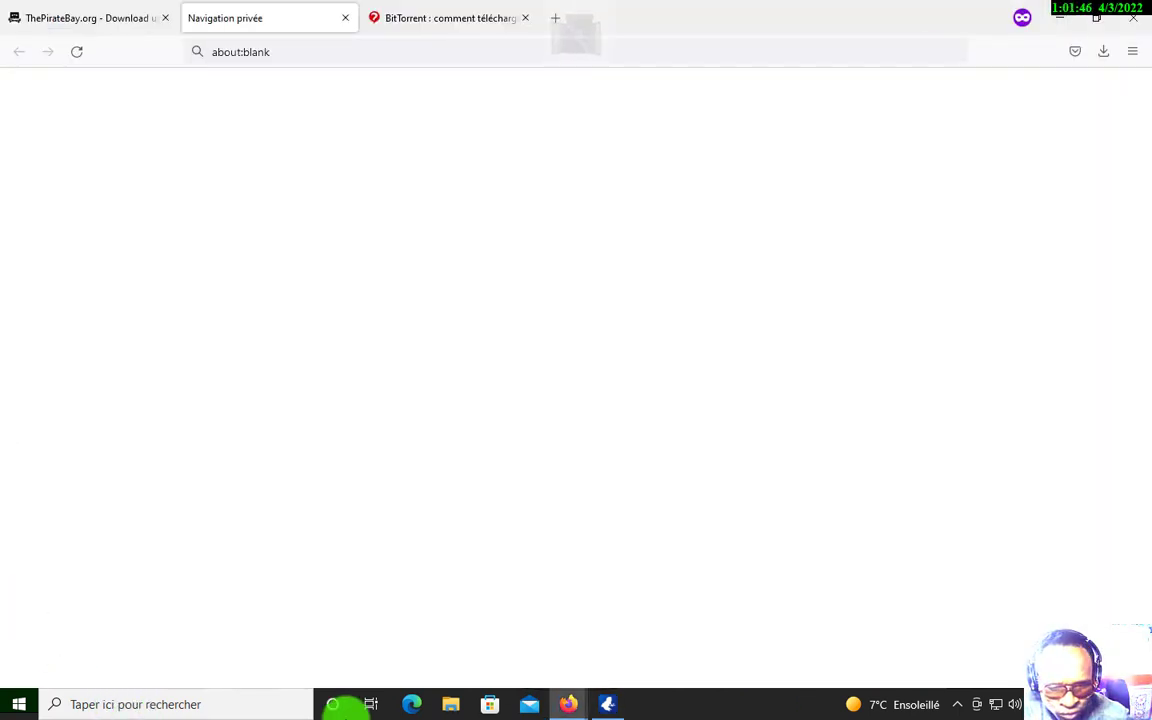
Inspect the Autodesk Revit 2019 Multi Win64 folder in Documents > Vuze Downloads with File Explorer, and recheck the download in Vuze
{"action": "left_click", "coordinate": [451, 706]}
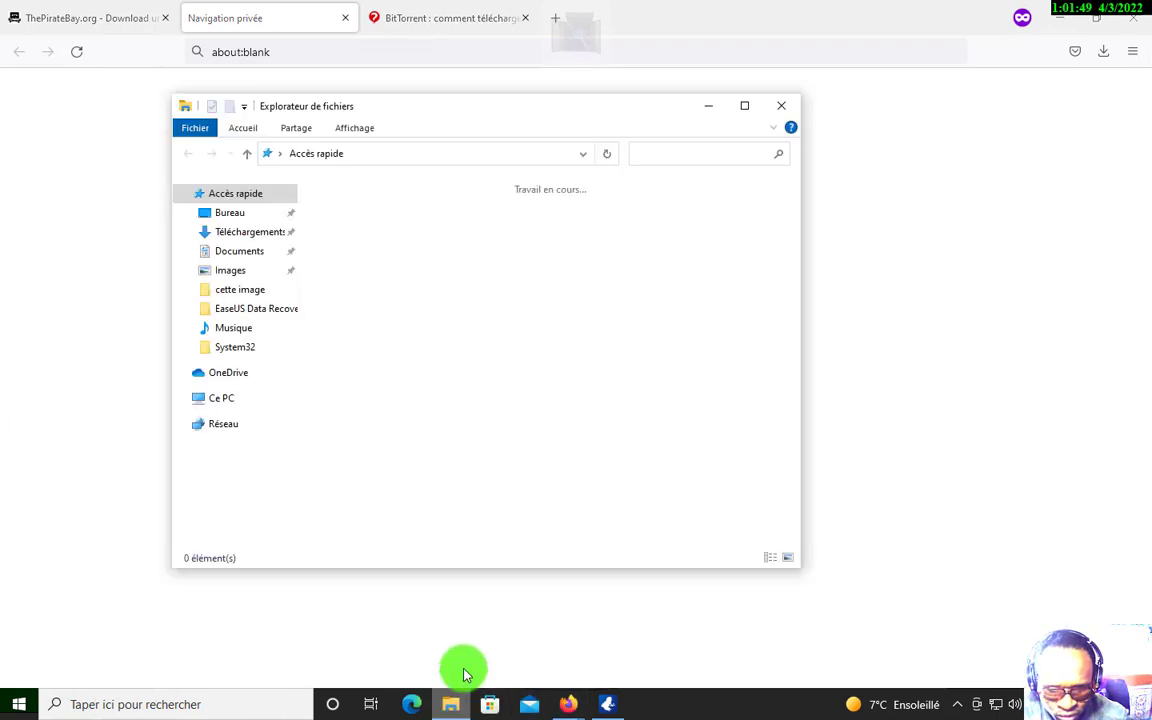
{"action": "left_click", "coordinate": [237, 251]}
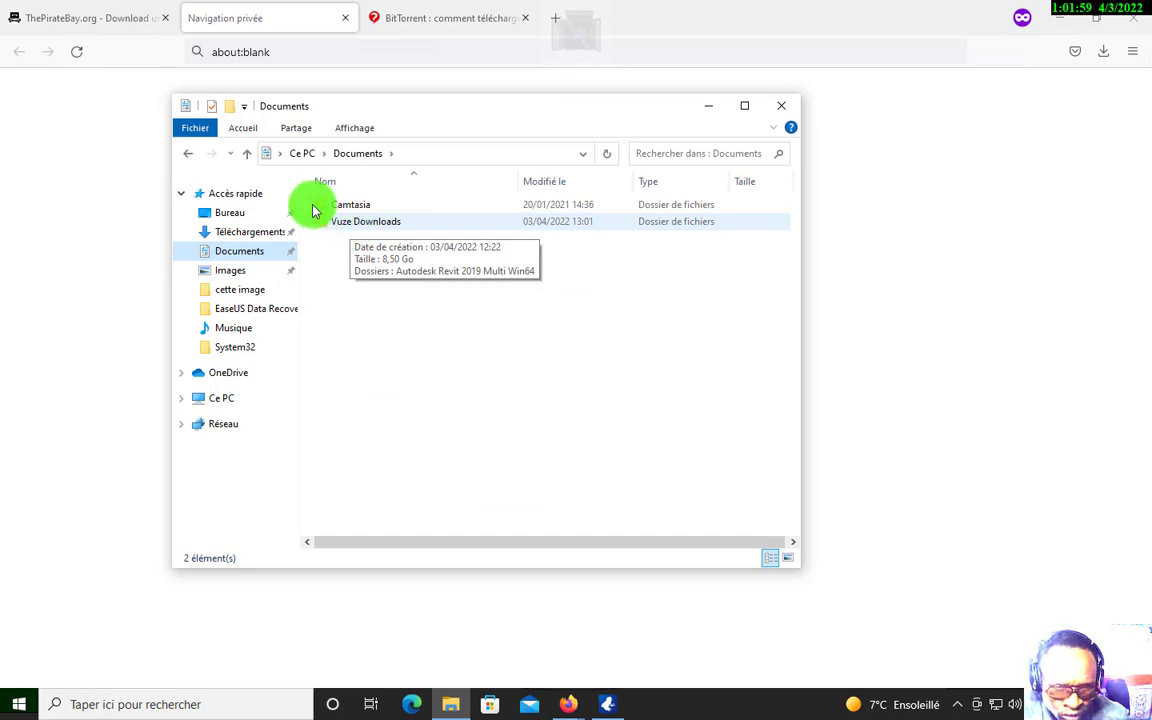
{"action": "double_click", "coordinate": [360, 221]}
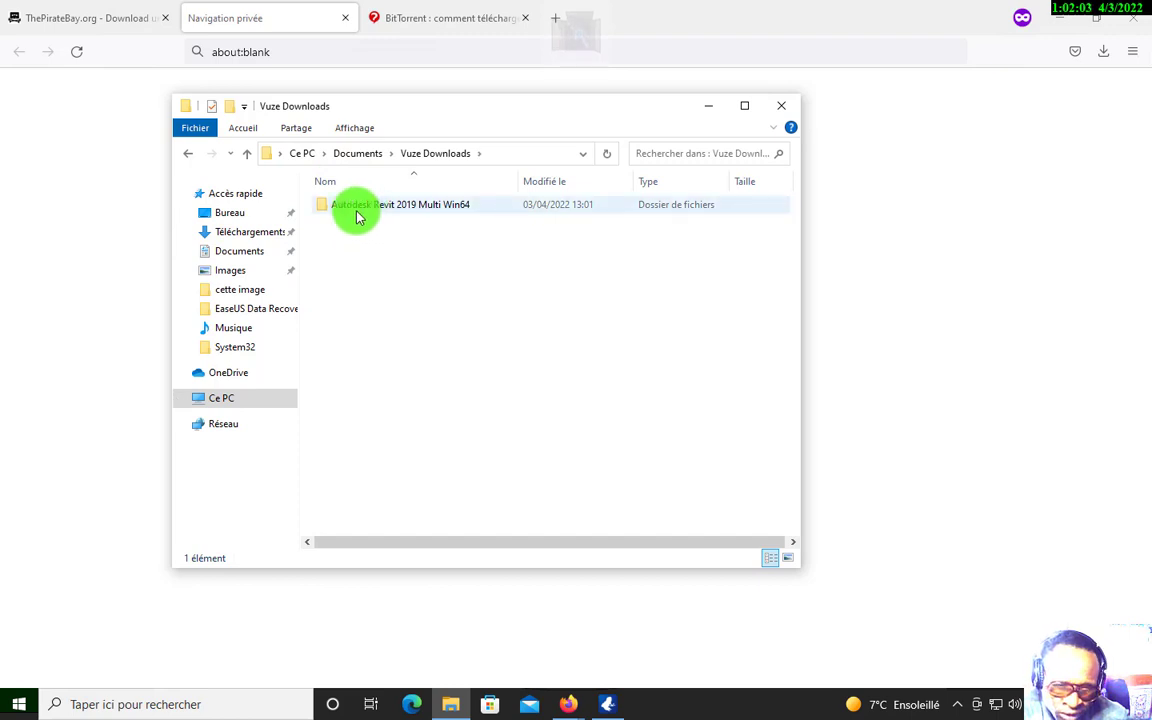
{"action": "double_click", "coordinate": [357, 210]}
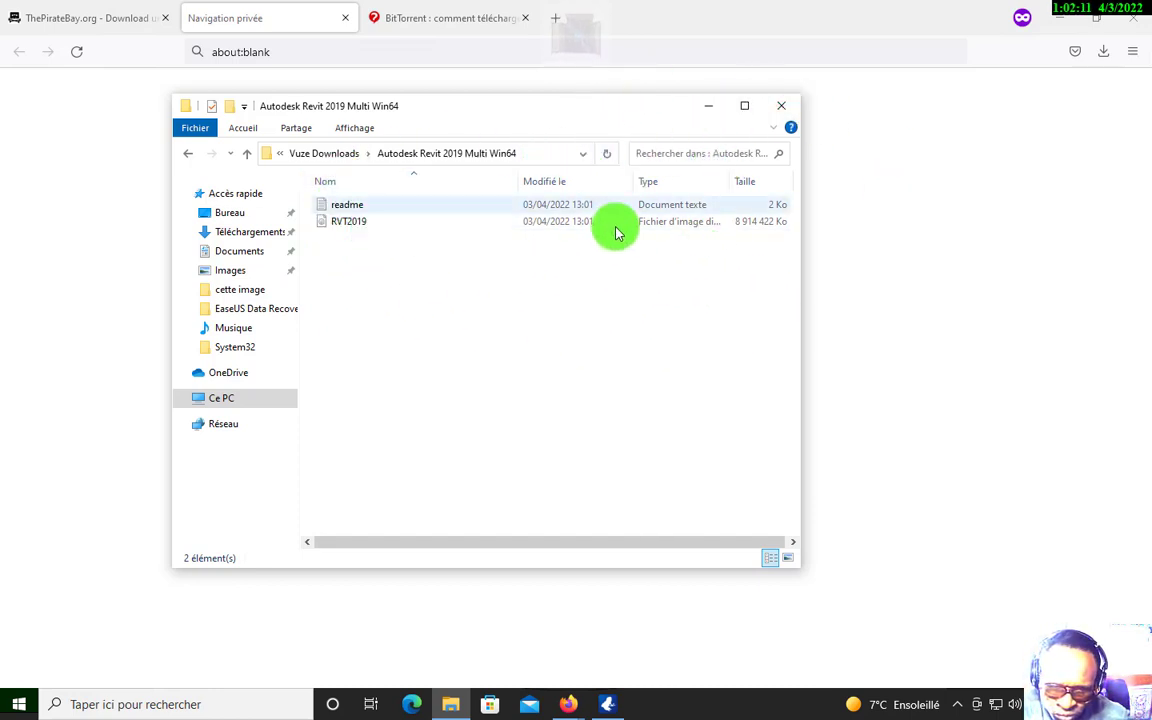
{"action": "left_click", "coordinate": [773, 110]}
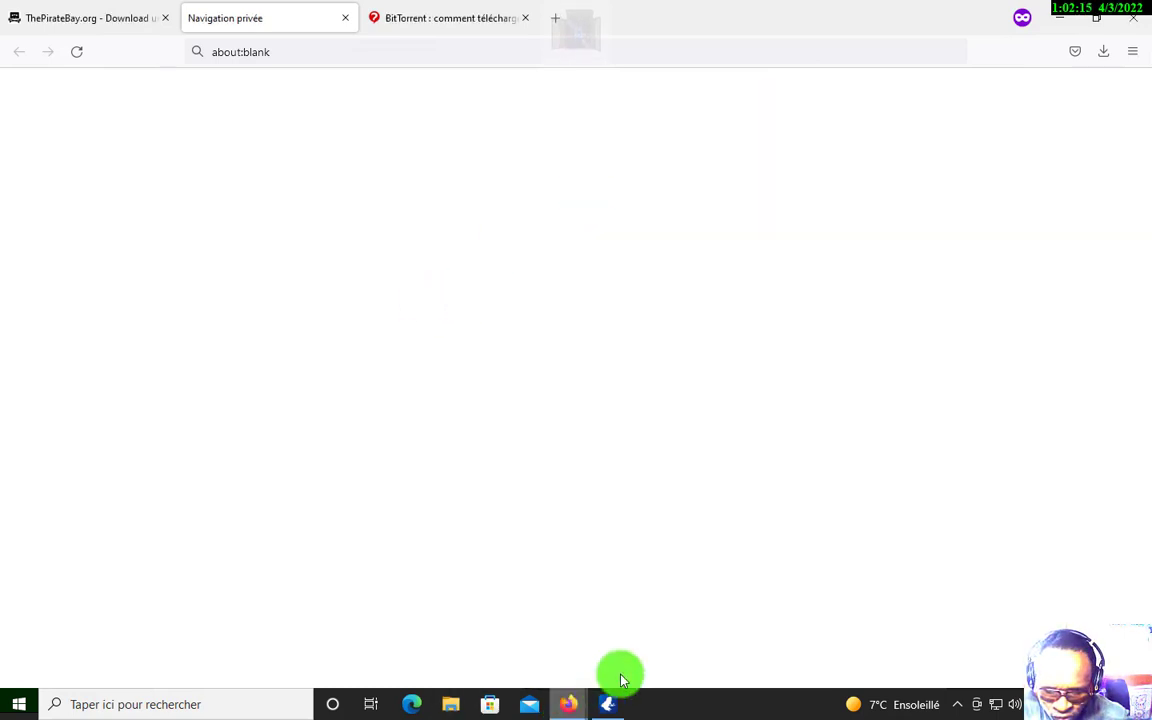
{"action": "left_click", "coordinate": [603, 707]}
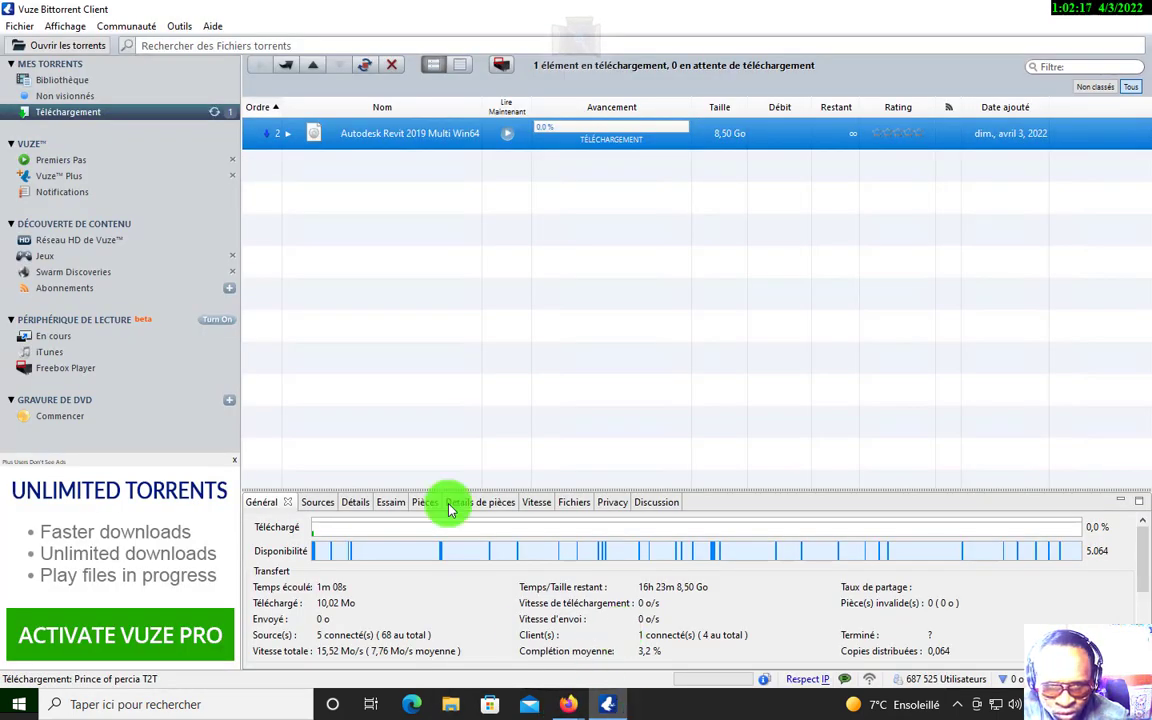
{"action": "left_click", "coordinate": [1062, 14]}
Return to The Pirate Bay in Firefox and leave only the Applications and Games search categories selected
{"action": "left_click", "coordinate": [127, 22]}
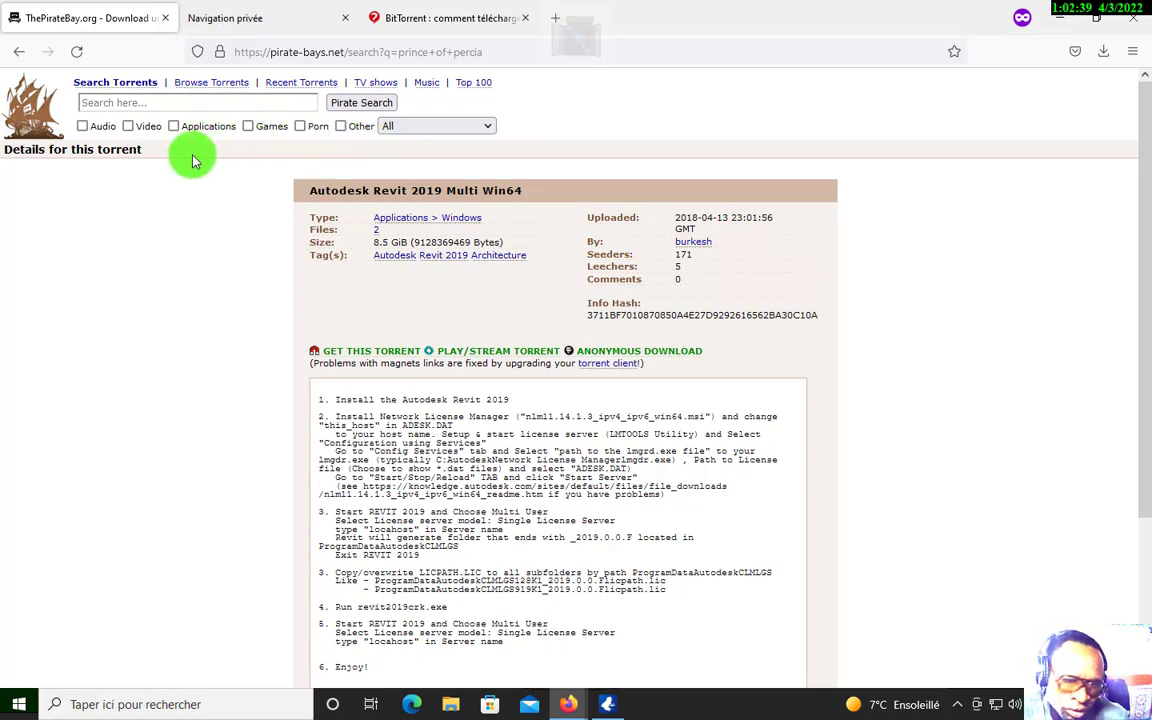
{"action": "left_click", "coordinate": [83, 128]}
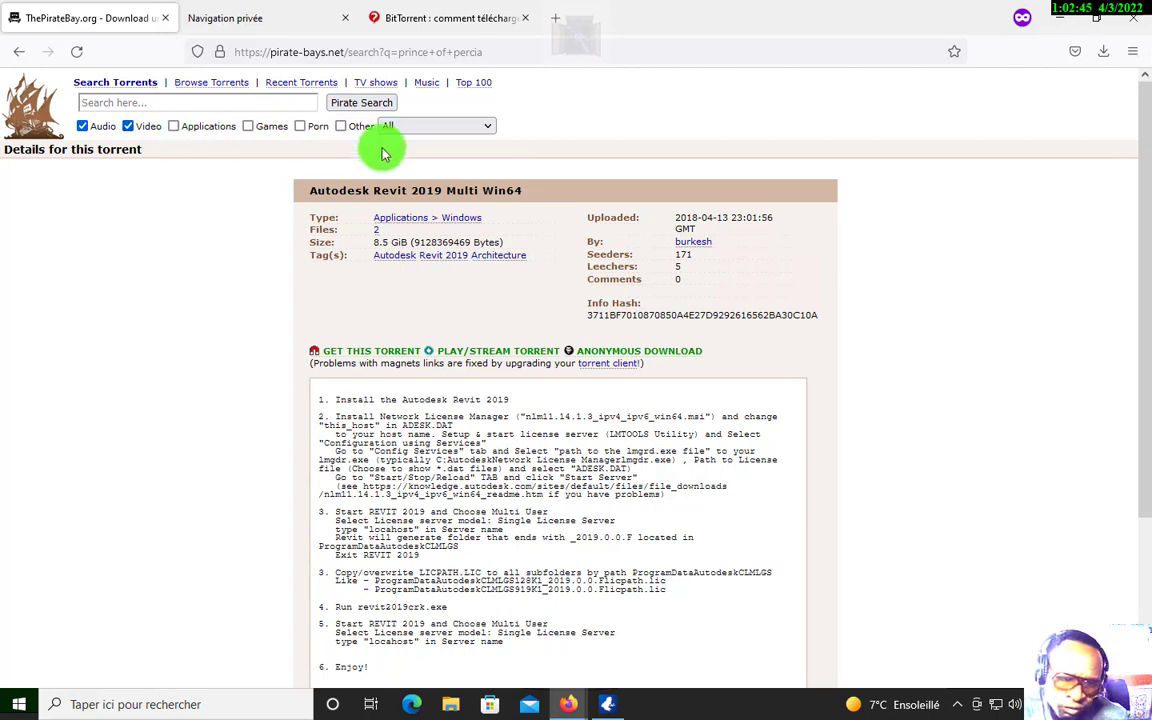
{"action": "left_click", "coordinate": [173, 126]}
{"action": "left_click", "coordinate": [248, 126]}
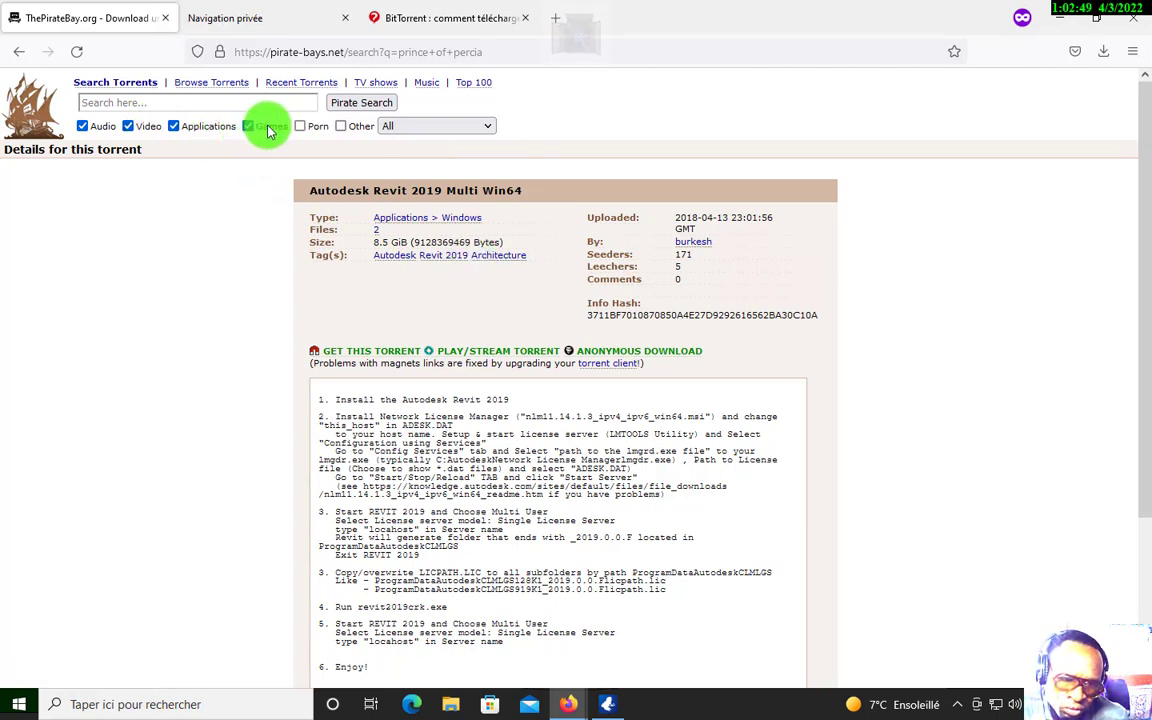
{"action": "left_click", "coordinate": [127, 126]}
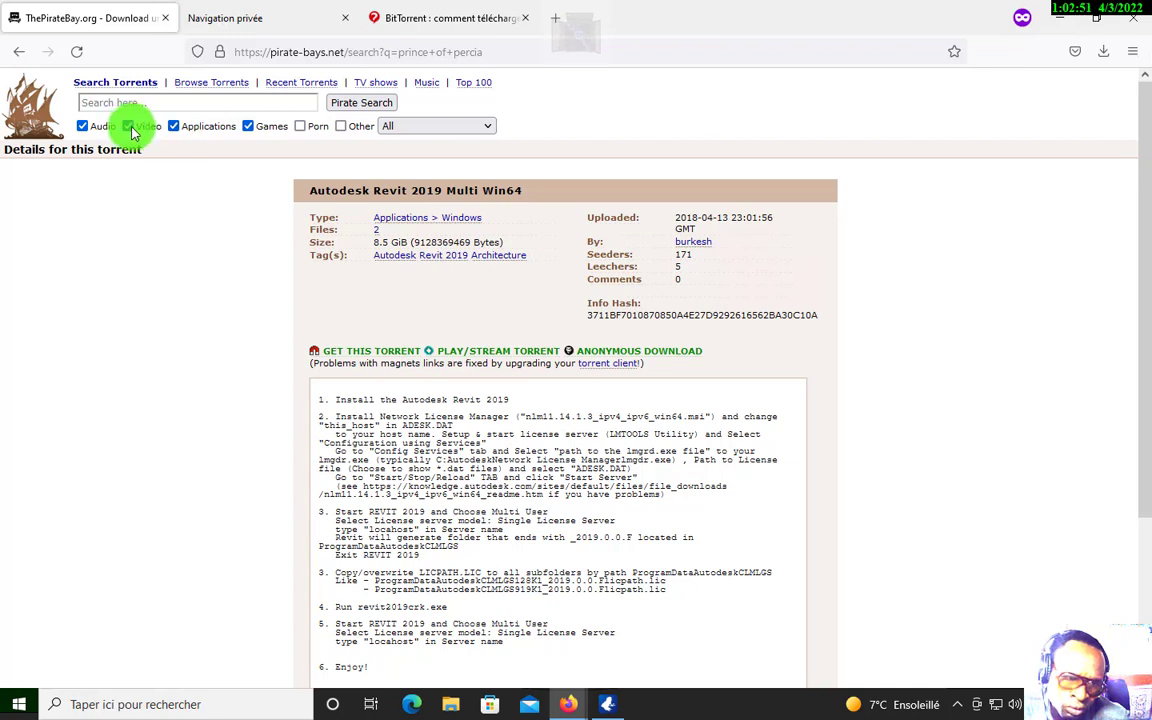
{"action": "left_click", "coordinate": [83, 127]}
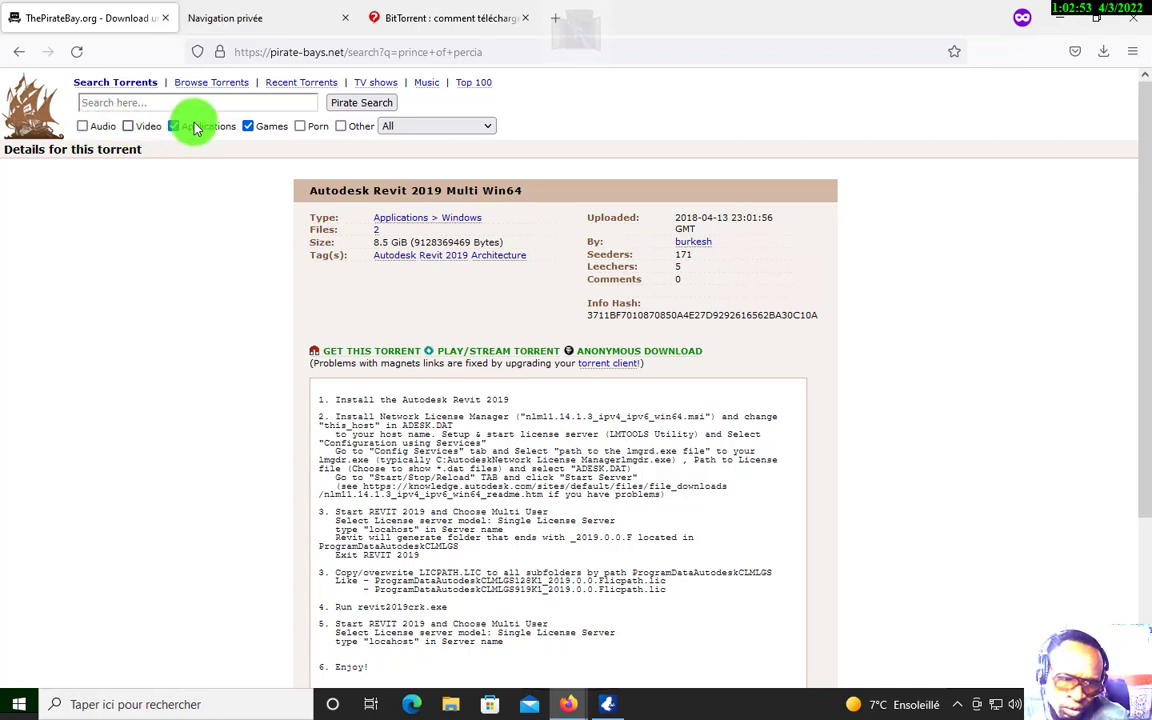
Search The Pirate Bay for "windows 11" in the Applications category only and look through the results
{"action": "left_click", "coordinate": [240, 105]}
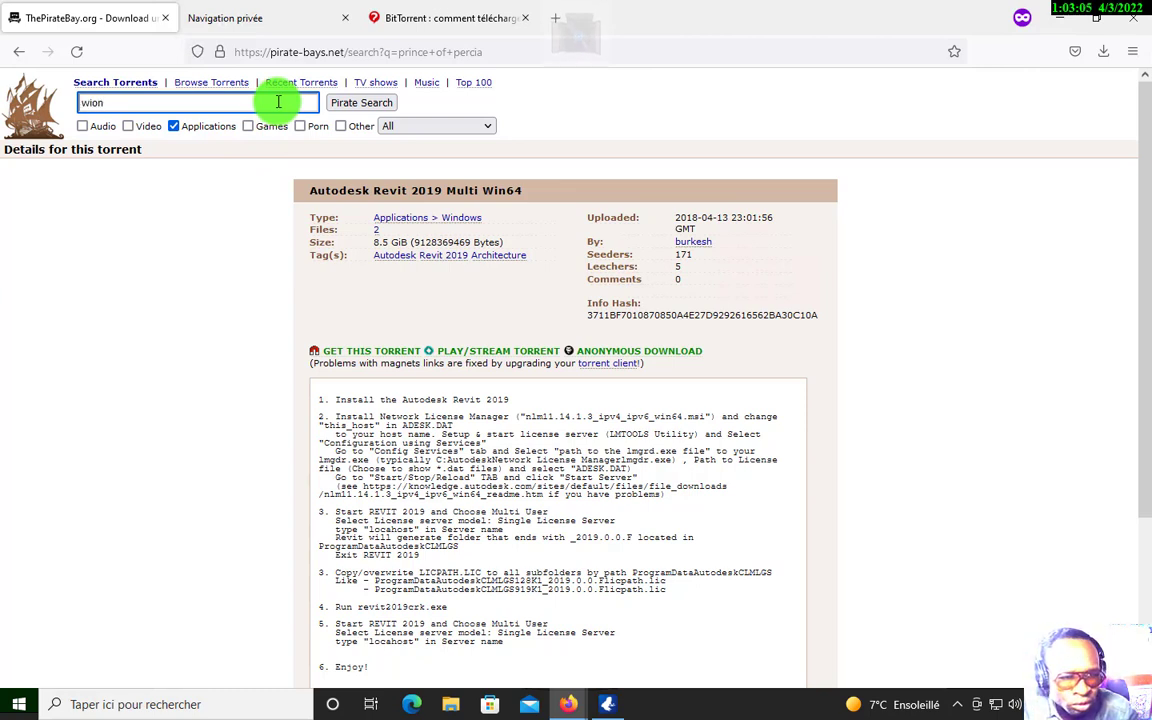
{"action": "key", "text": "BackSpace"}
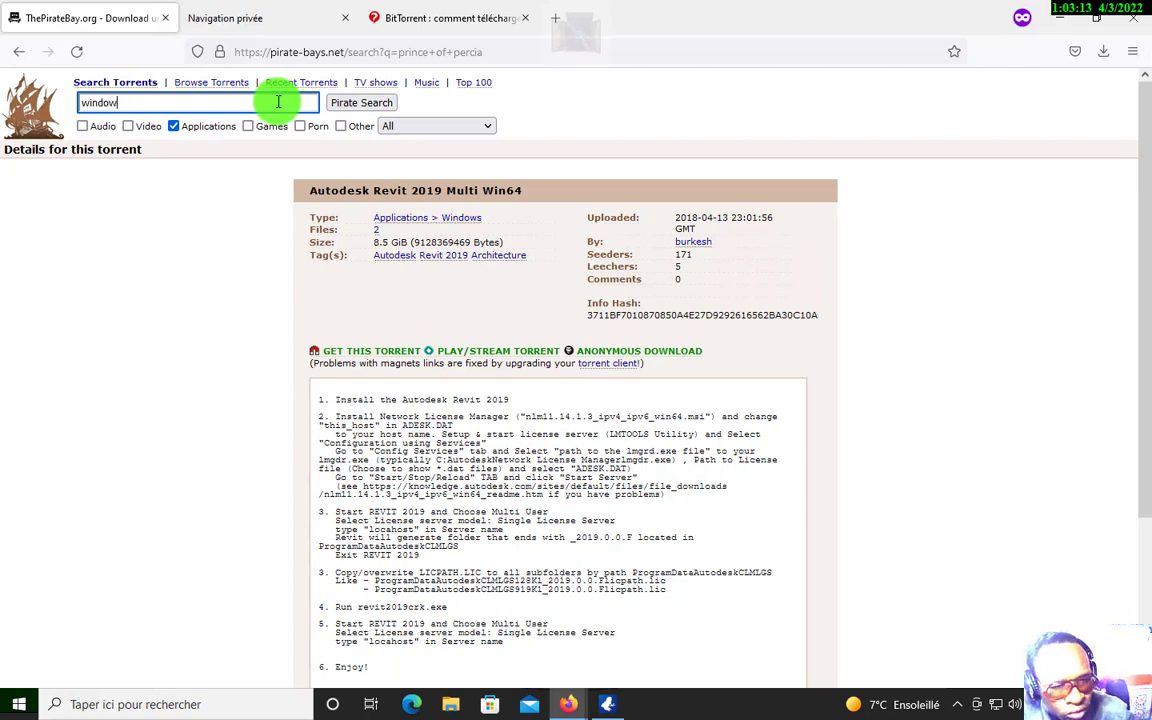
{"action": "type", "text": "s"}
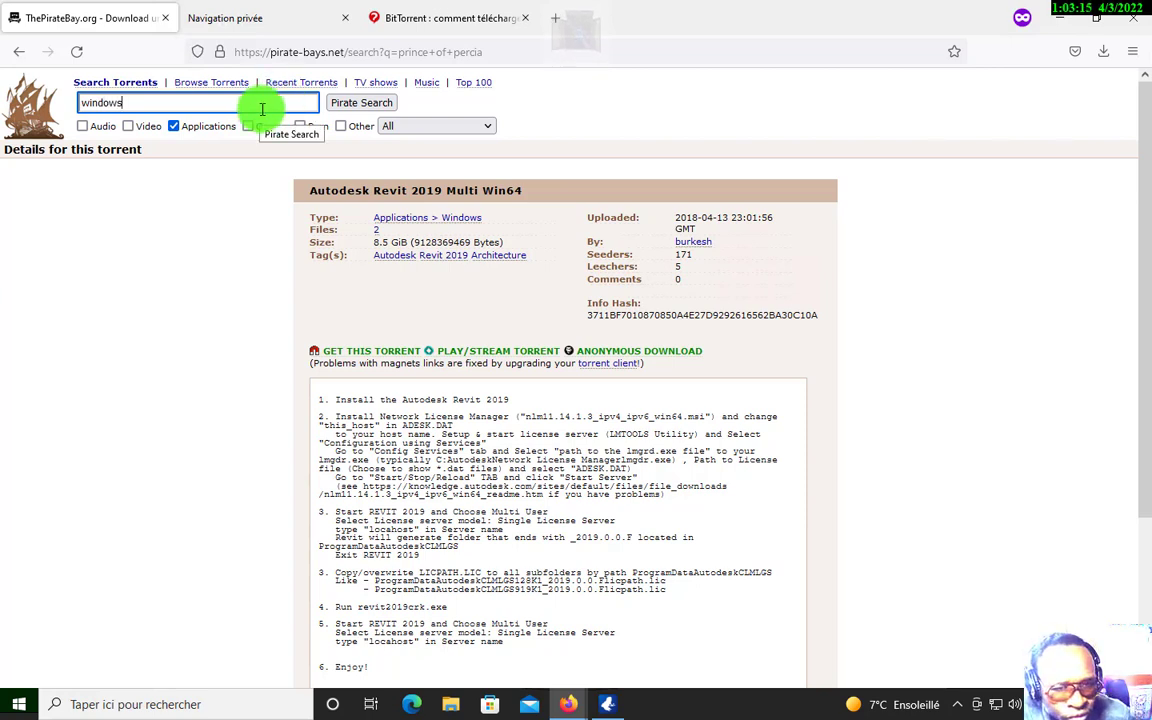
{"action": "left_click", "coordinate": [340, 106]}
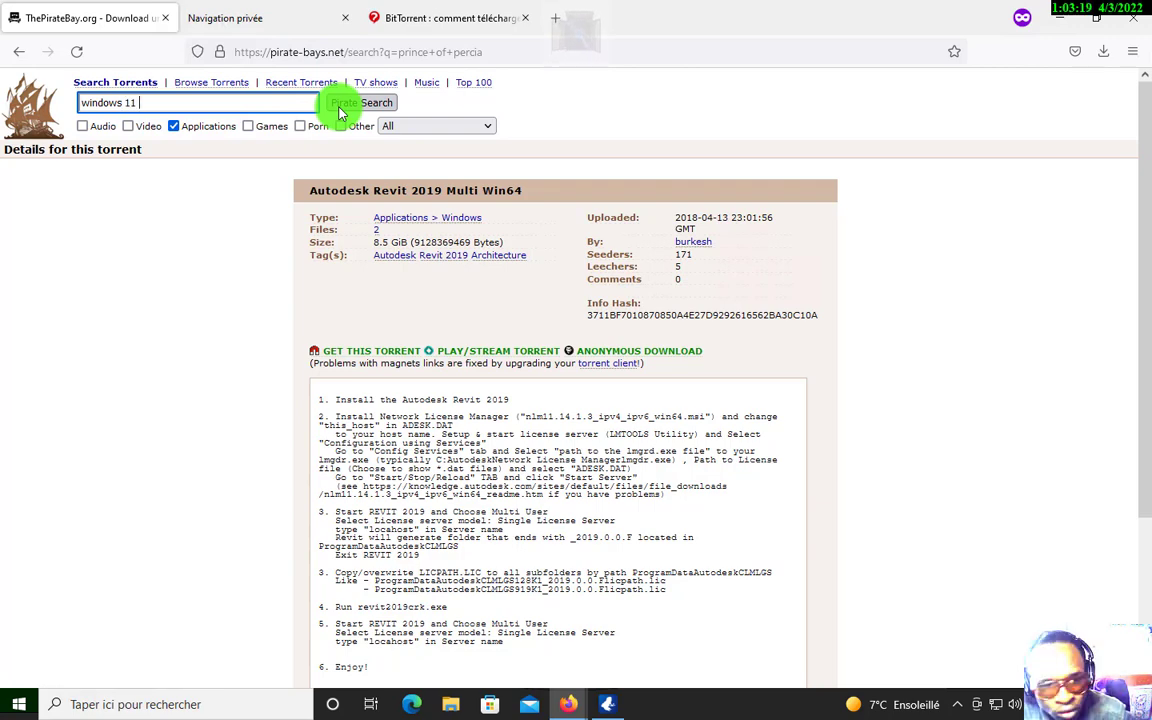
{"action": "left_click", "coordinate": [348, 103]}
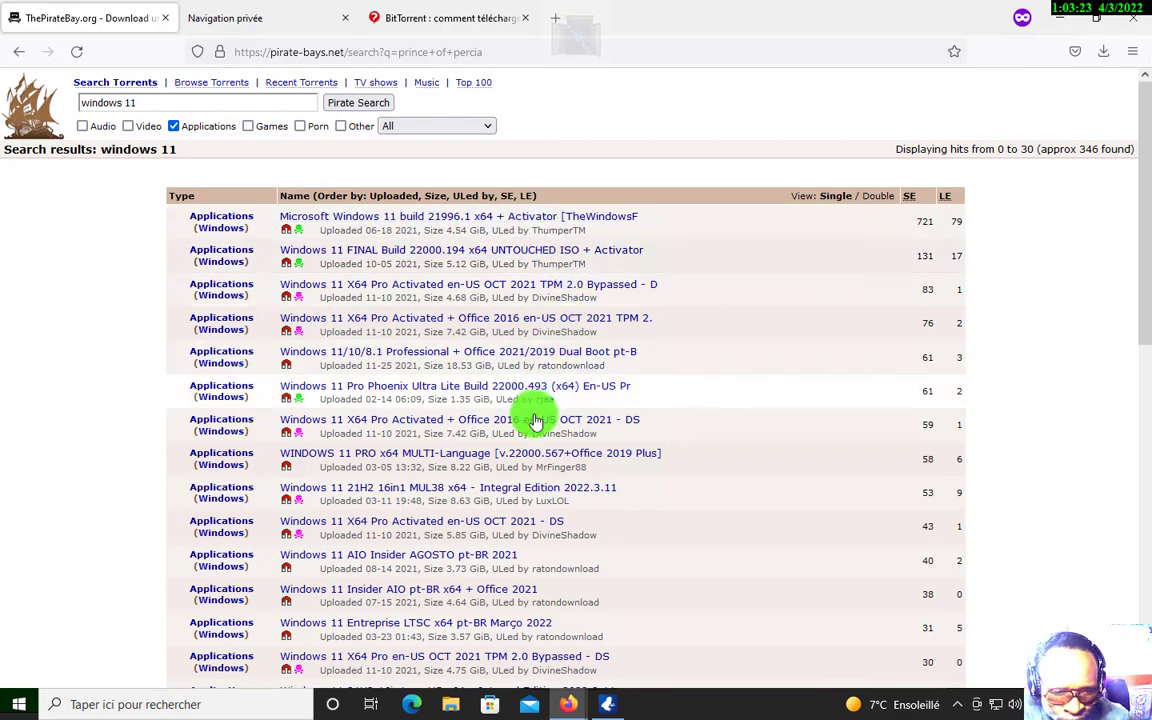
{"action": "scroll", "coordinate": [535, 420], "scroll_direction": "down", "scroll_amount": 10}
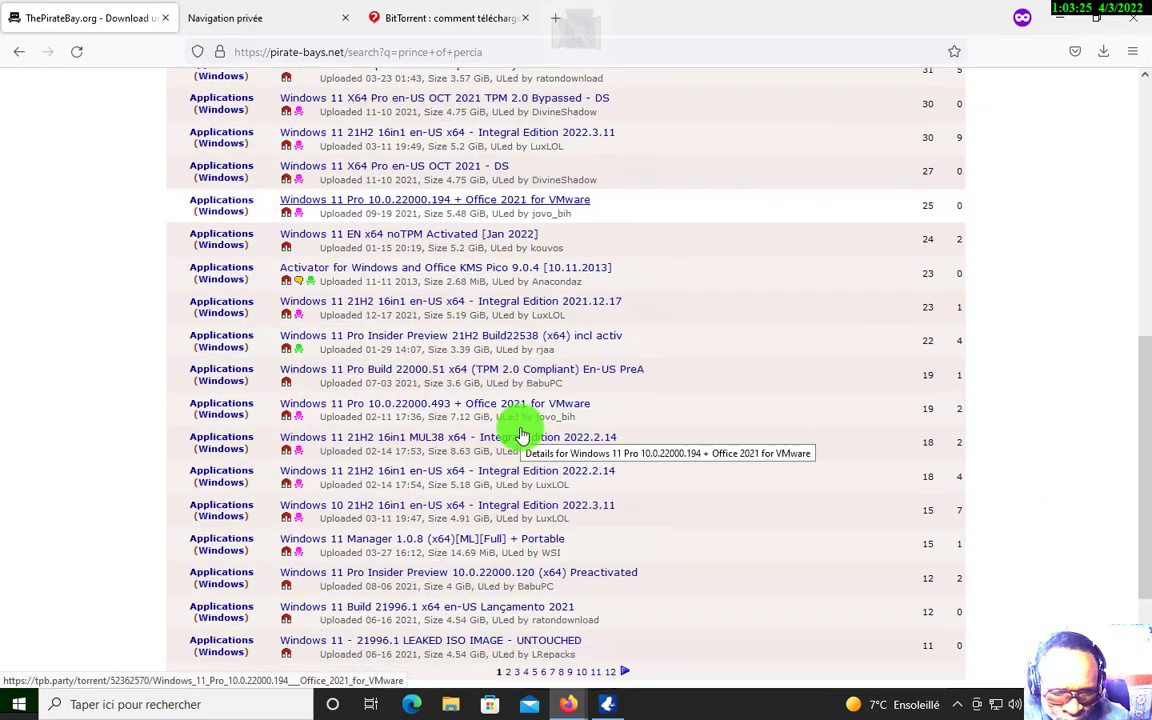
{"action": "scroll", "coordinate": [522, 430], "scroll_direction": "down", "scroll_amount": 2}
{"action": "scroll", "coordinate": [527, 381], "scroll_direction": "up", "scroll_amount": 10}
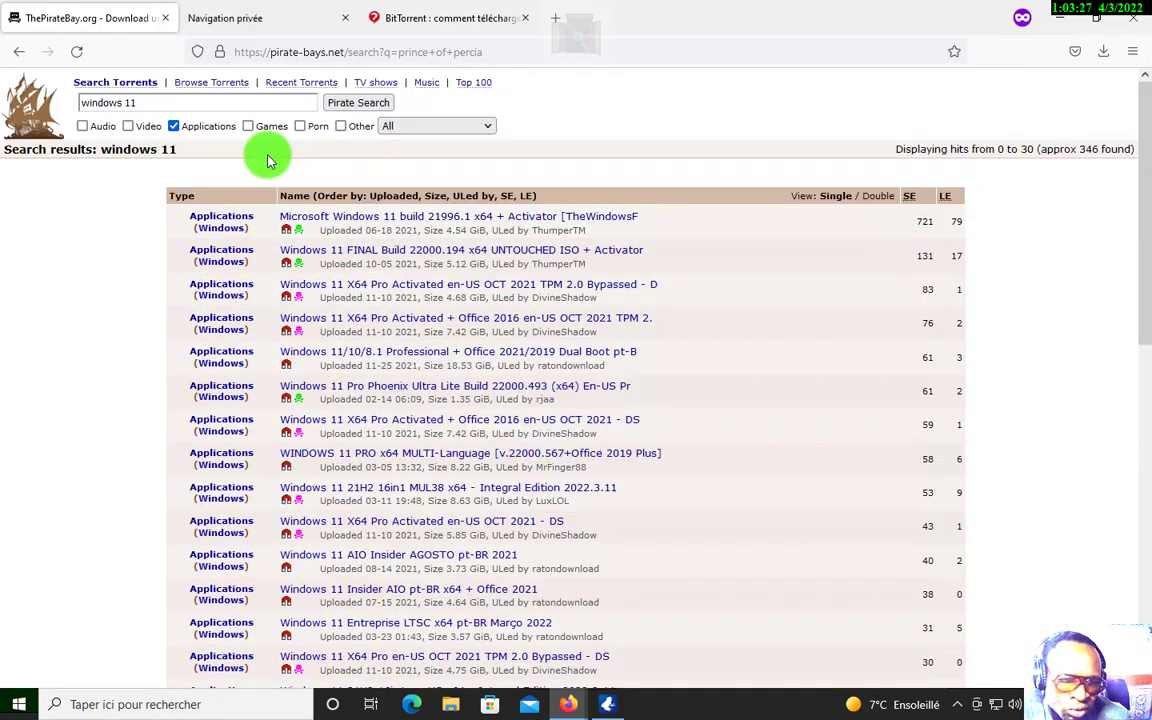
Search The Pirate Bay's applications for "mac os lion" and look through the results
{"action": "left_click", "coordinate": [181, 103]}
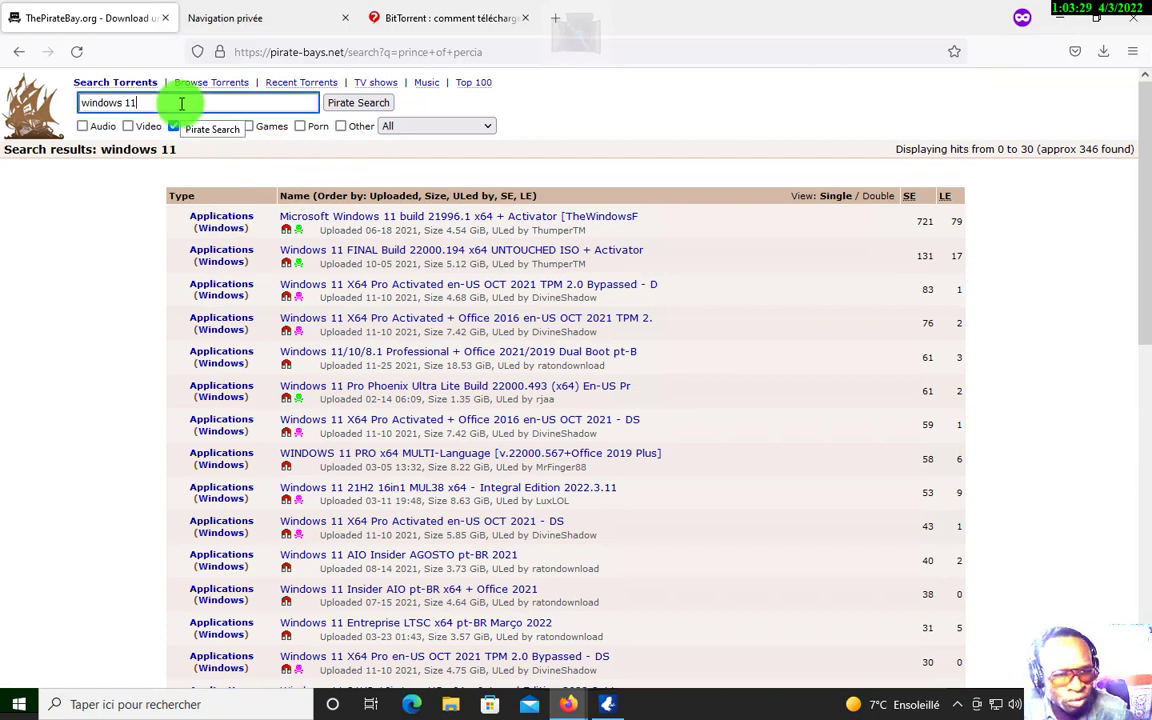
{"action": "key", "text": "BackSpace"}
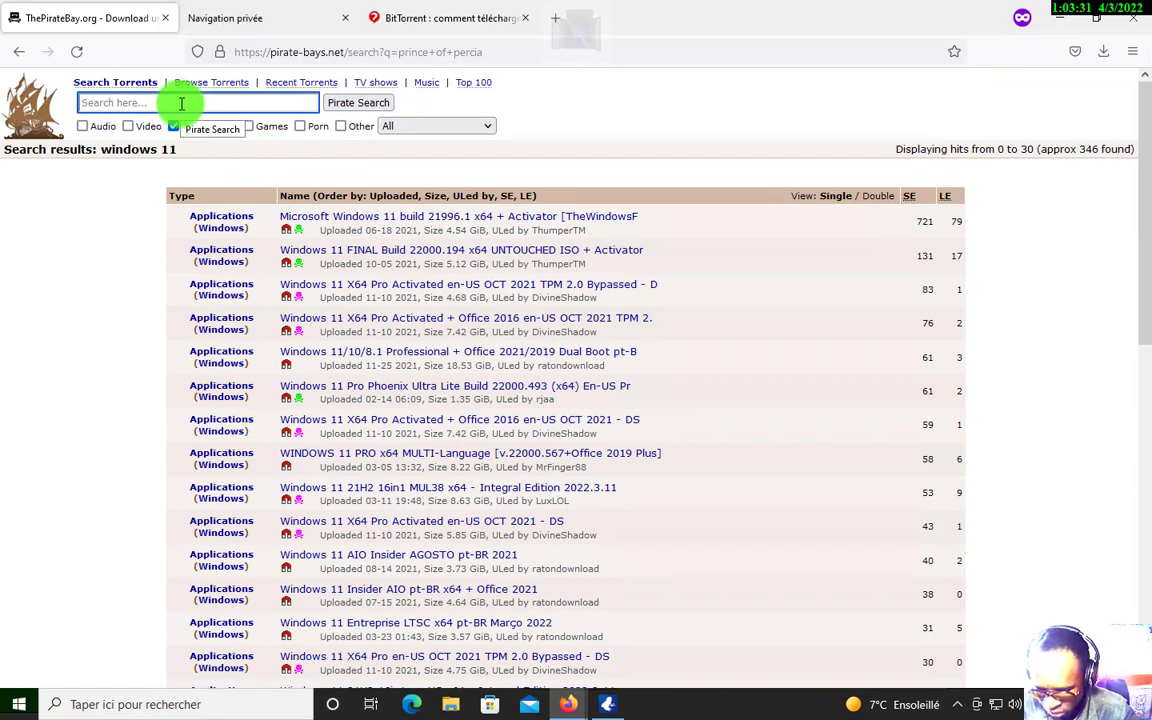
{"action": "type", "text": "mac os lion"}
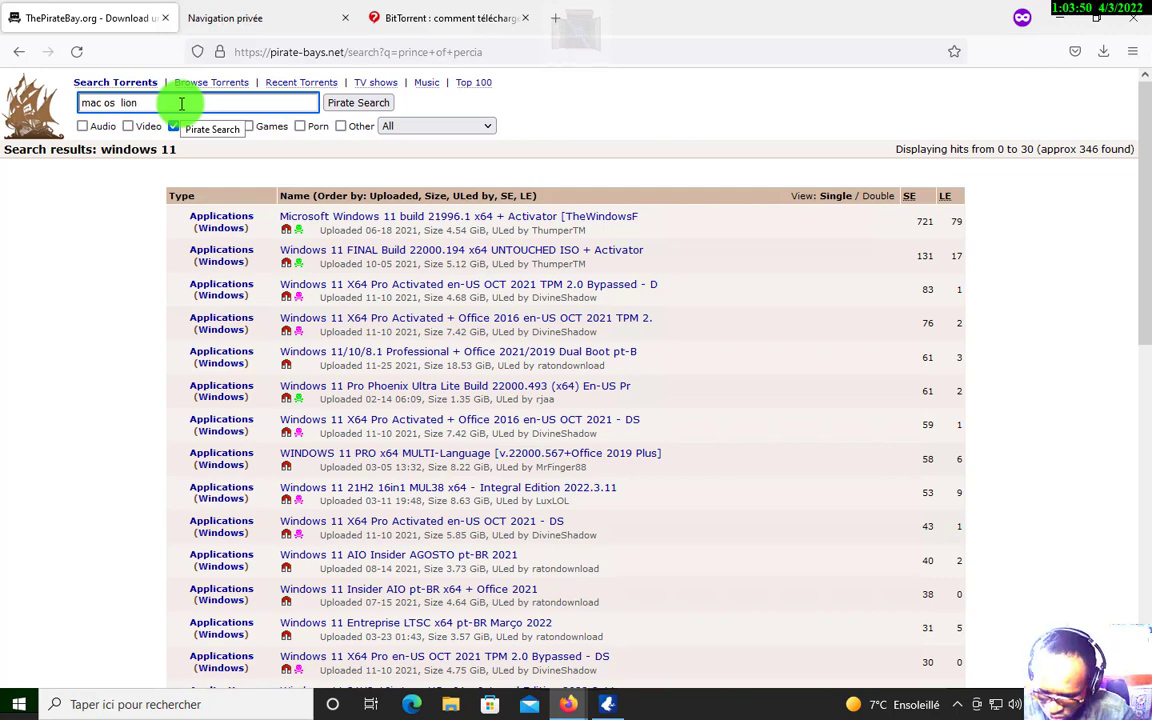
{"action": "key", "text": "Return"}
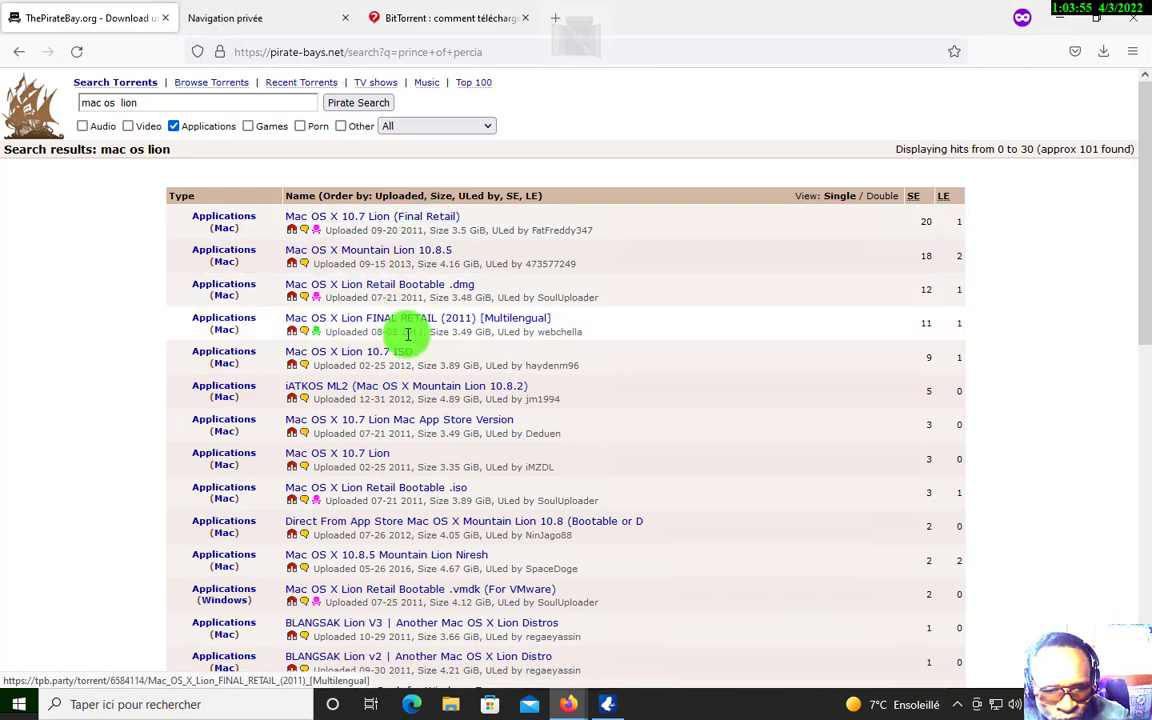
{"action": "scroll", "coordinate": [420, 334], "scroll_direction": "down", "scroll_amount": 6}
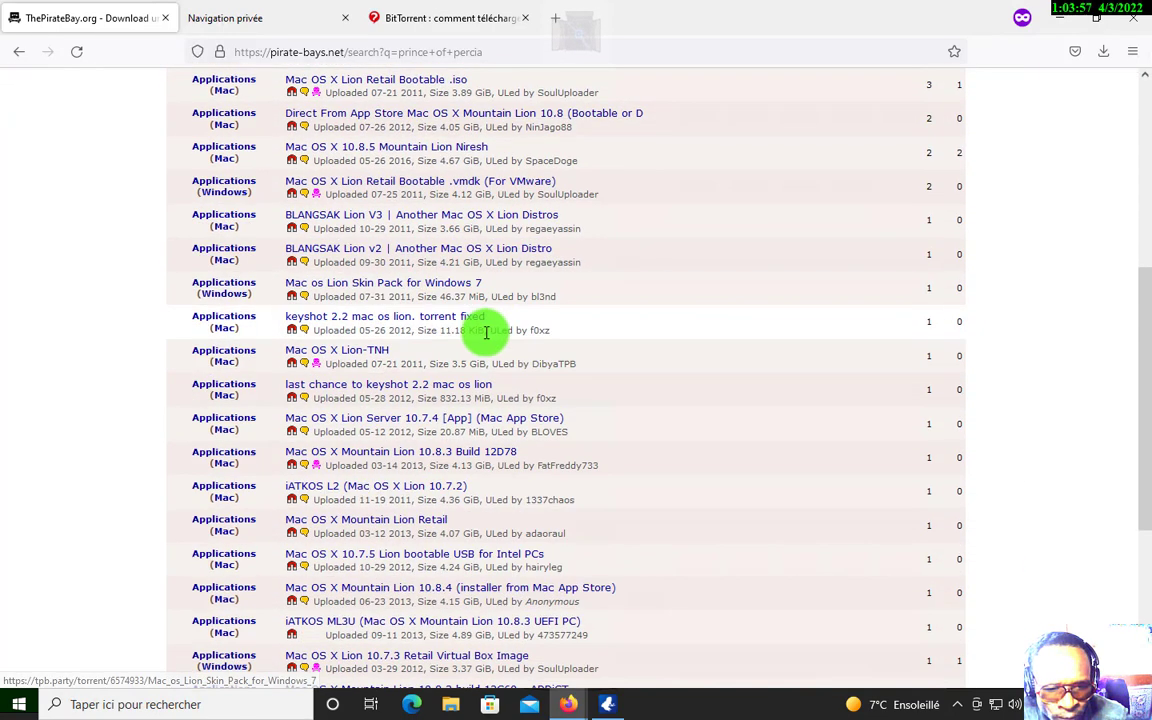
{"action": "scroll", "coordinate": [478, 377], "scroll_direction": "up", "scroll_amount": 4}
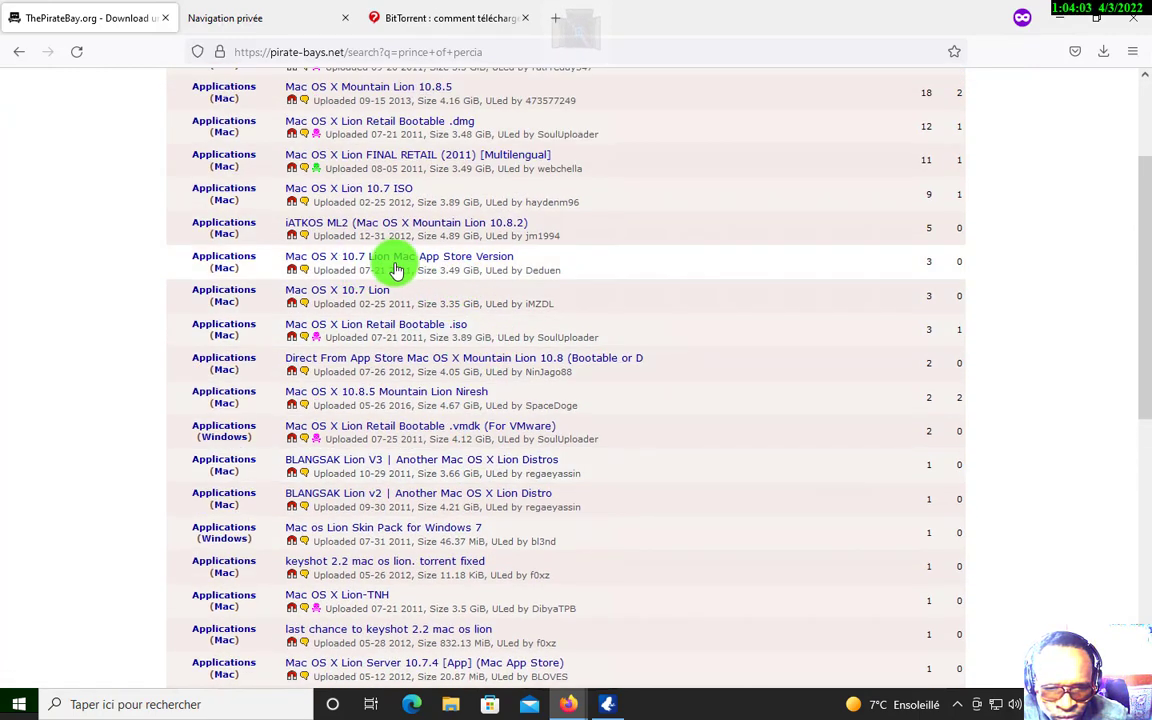
{"action": "scroll", "coordinate": [447, 258], "scroll_direction": "up", "scroll_amount": 3}
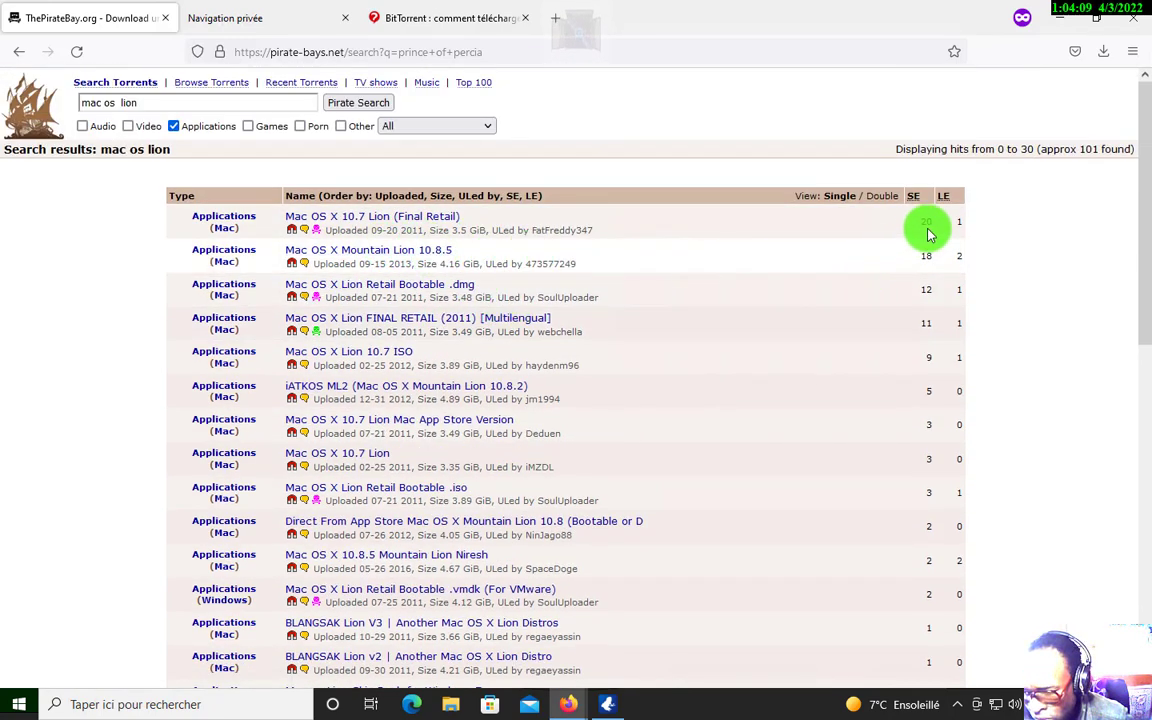
View the Mac OS X 10.7 Lion (Final Retail) torrent's details and open its magnet link with Vuze Launcher
{"action": "left_click", "coordinate": [374, 218]}
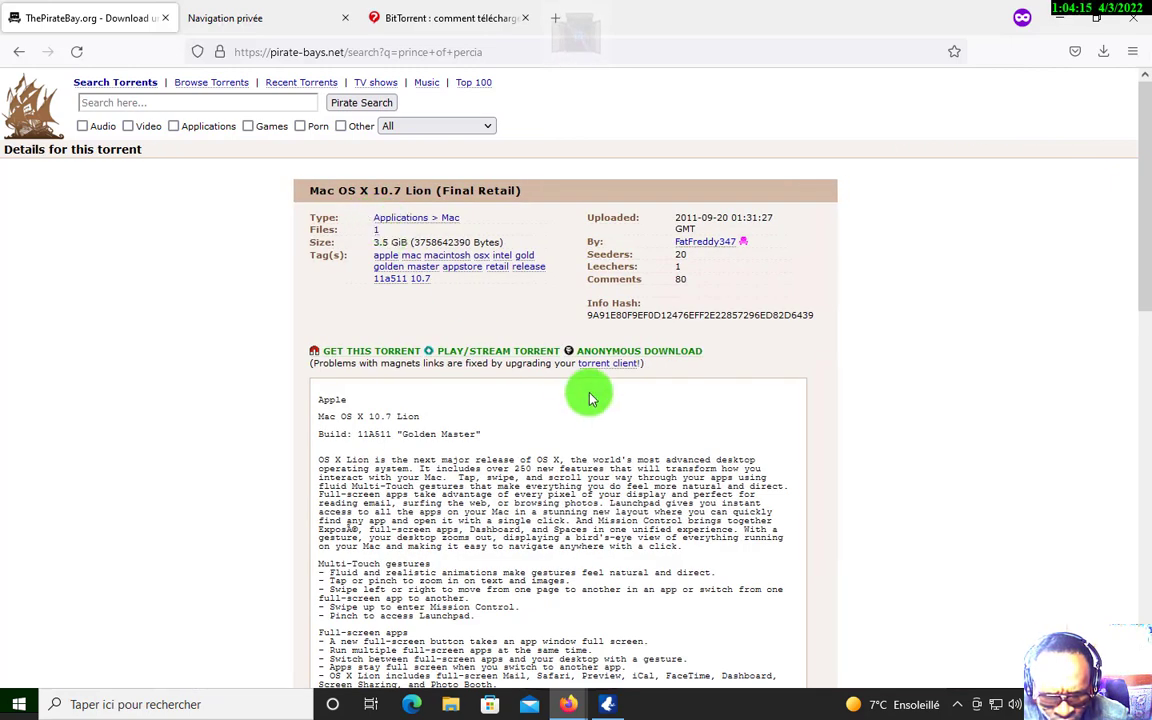
{"action": "scroll", "coordinate": [590, 398], "scroll_direction": "down", "scroll_amount": 15}
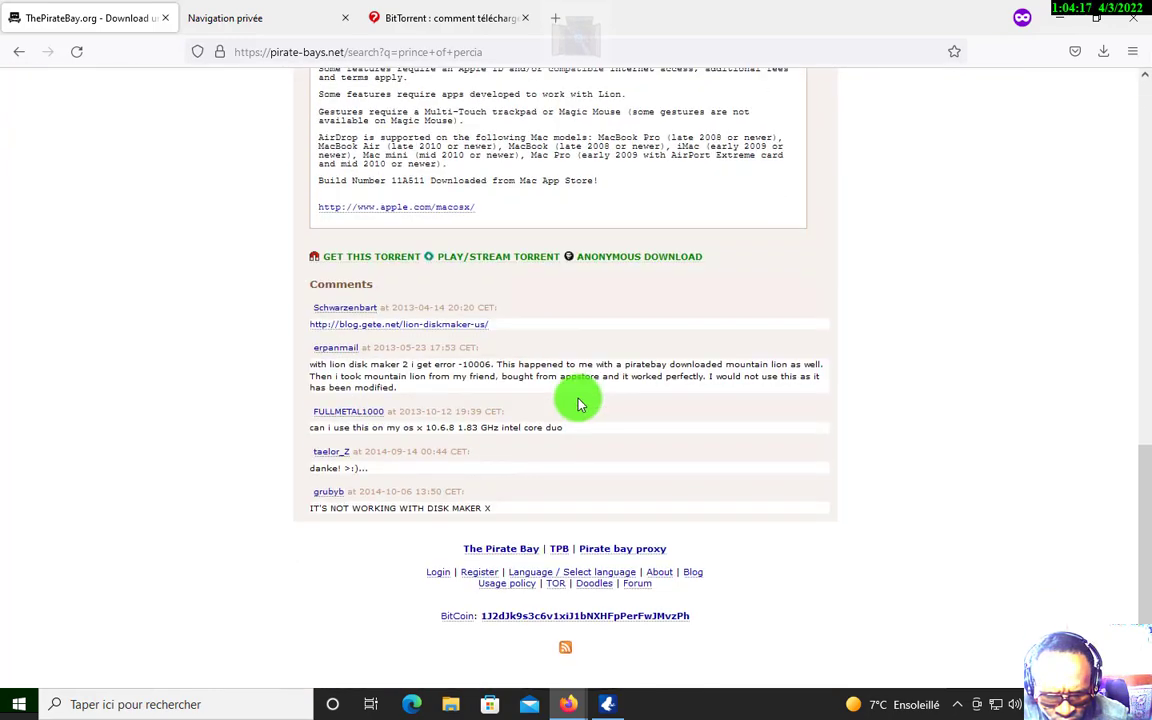
{"action": "left_click", "coordinate": [382, 259]}
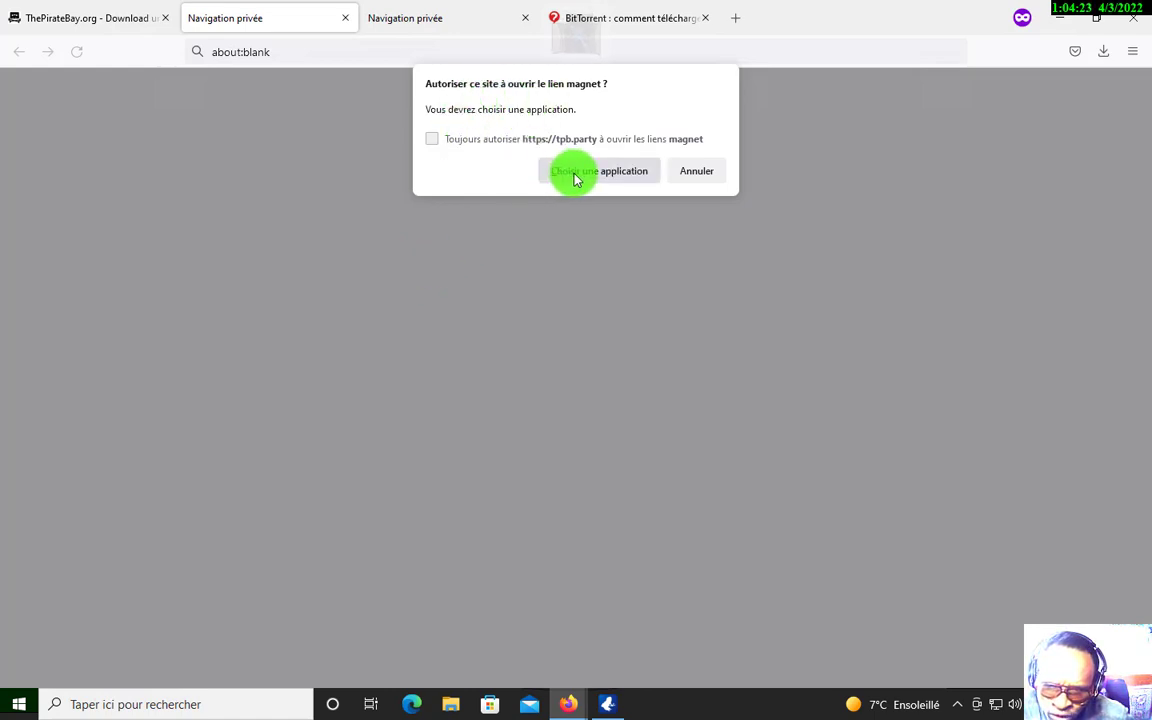
{"action": "left_click", "coordinate": [575, 178]}
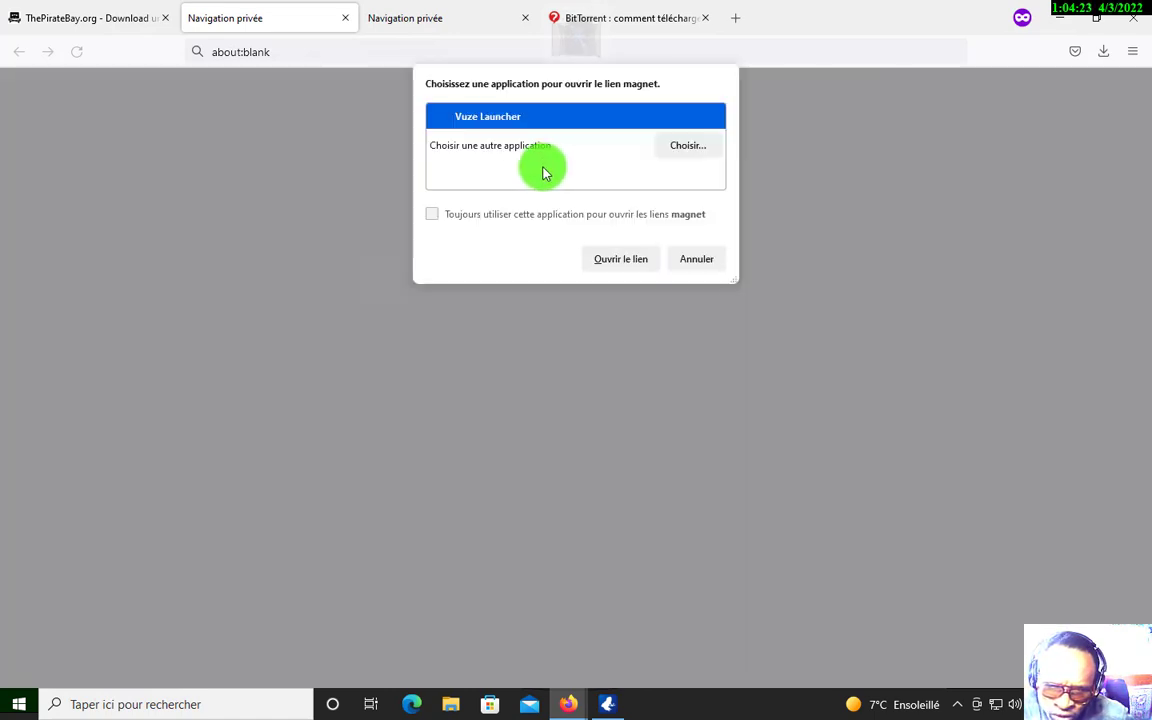
{"action": "left_click", "coordinate": [621, 260]}
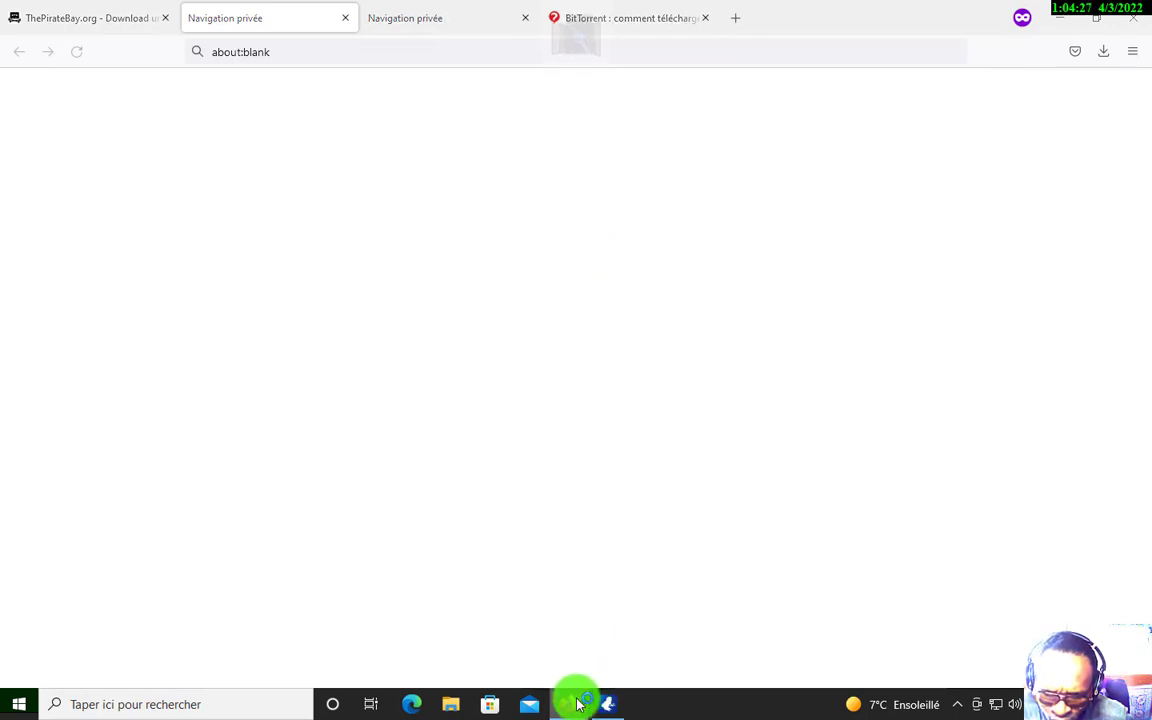
Locate the downloaded uTorrent-3.5.5 build 45952 installer in its folder from Firefox and run it
{"action": "mouse_move", "coordinate": [576, 694]}
{"action": "left_click", "coordinate": [638, 617]}
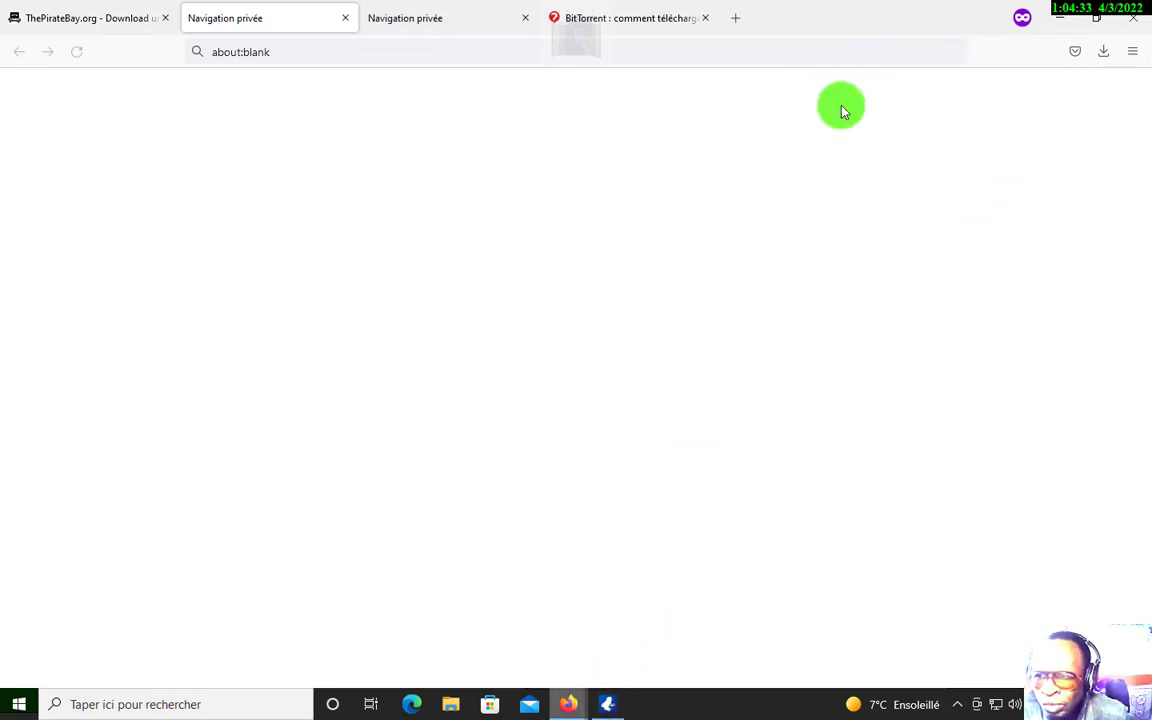
{"action": "left_click", "coordinate": [1104, 51]}
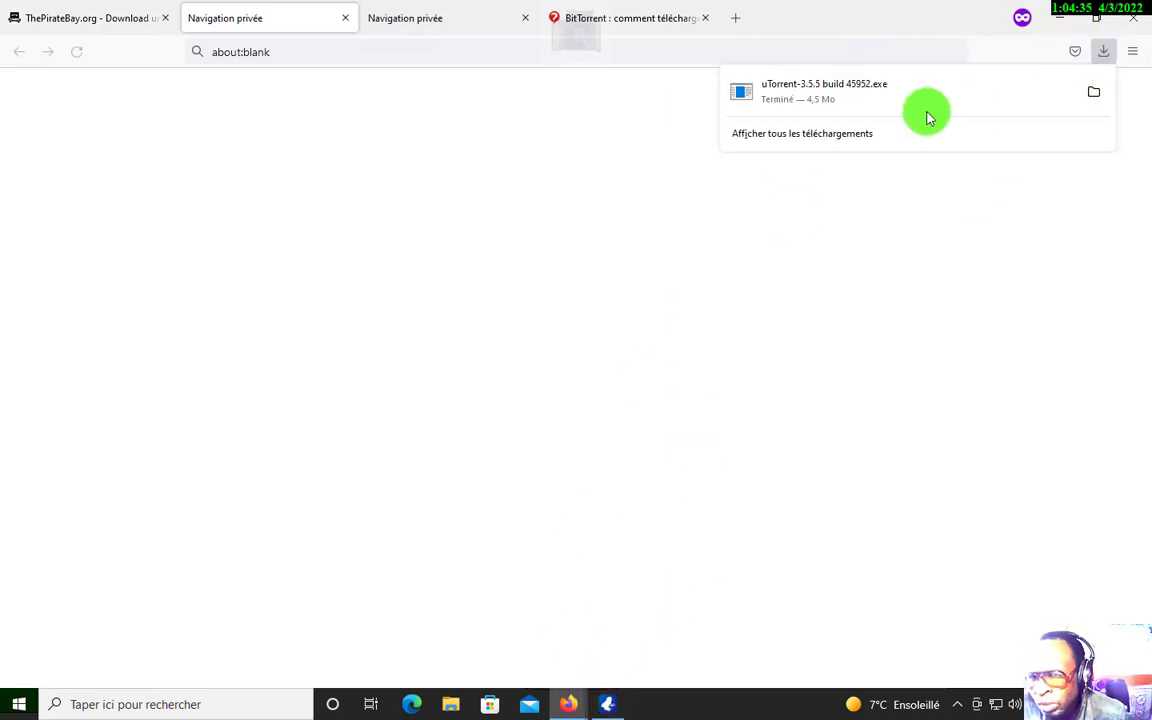
{"action": "left_click", "coordinate": [1093, 92]}
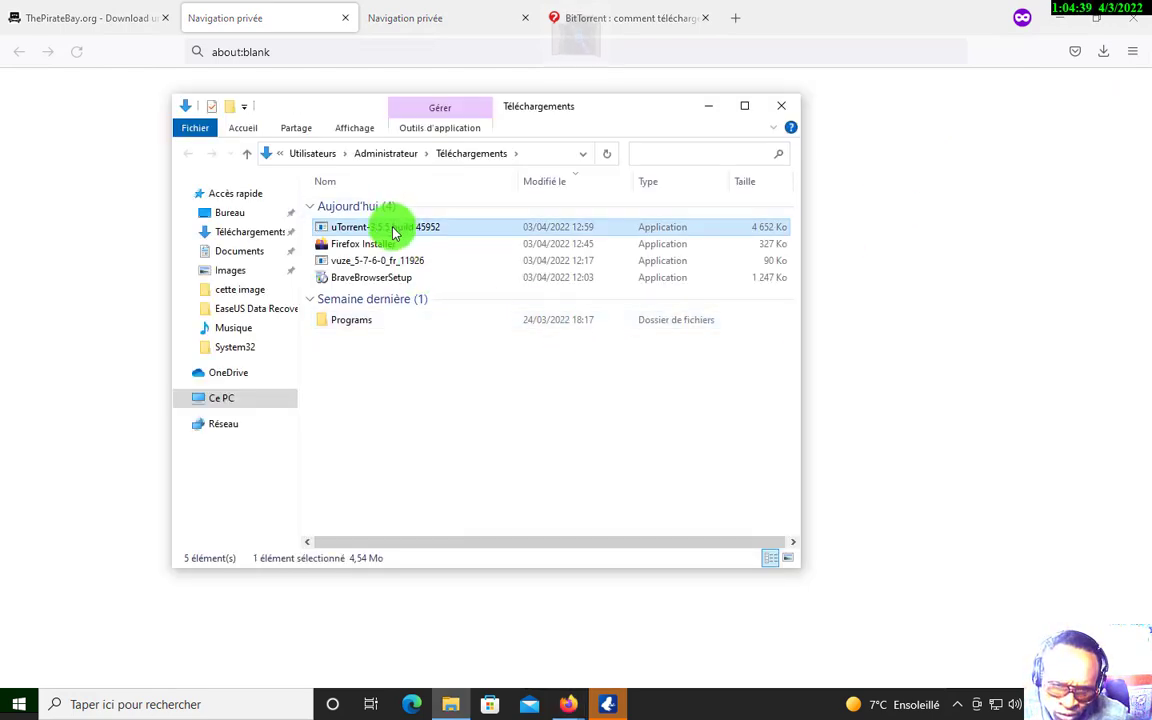
{"action": "double_click", "coordinate": [395, 228]}
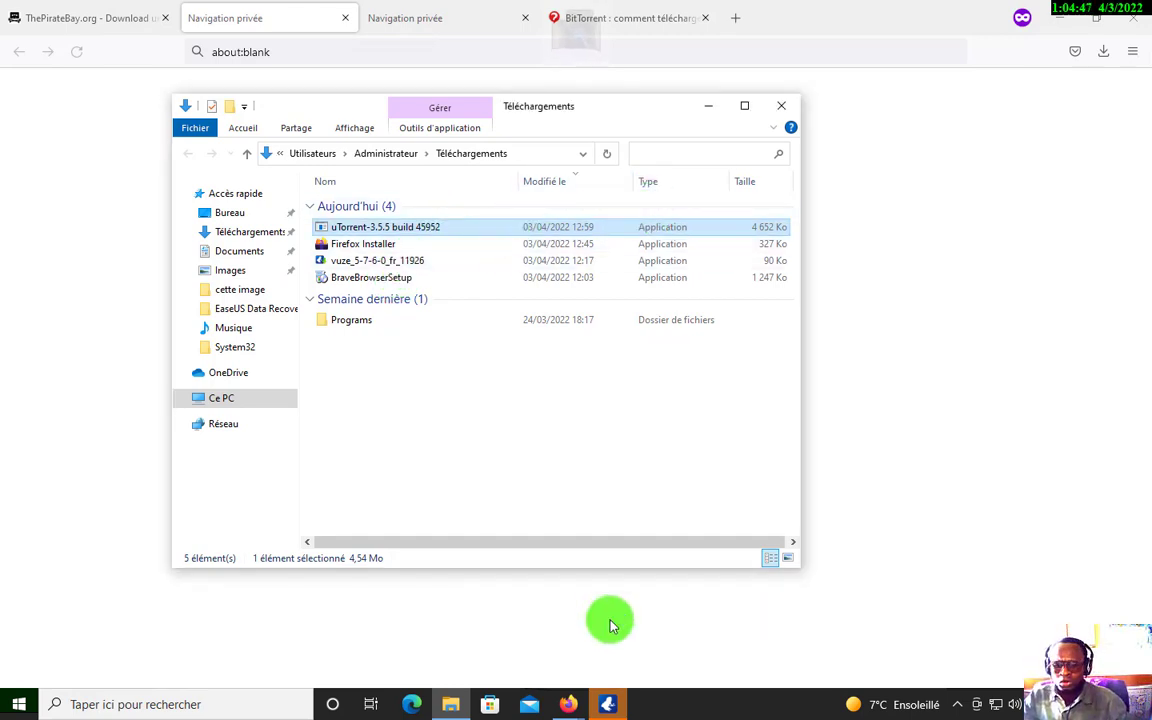
Switch to Vuze to check the Mac OS X 10.7 Lion (Final Retail) download alongside Autodesk Revit, and minimize the window again
{"action": "left_click", "coordinate": [609, 706]}
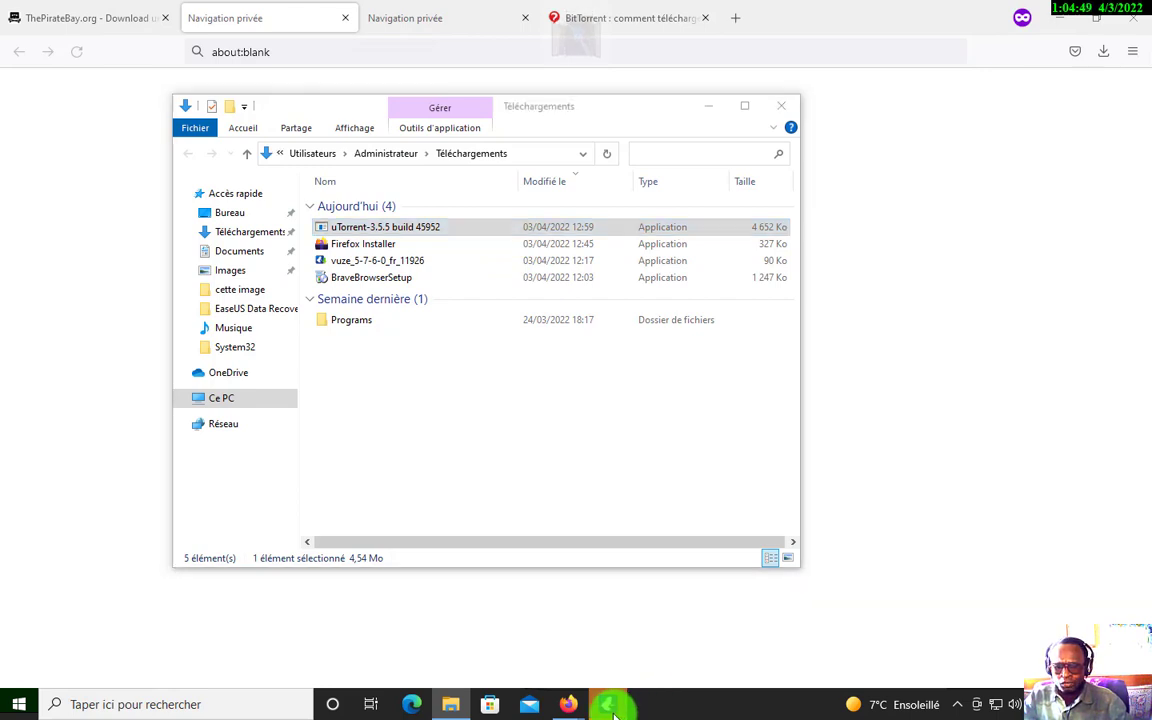
{"action": "left_click", "coordinate": [607, 704]}
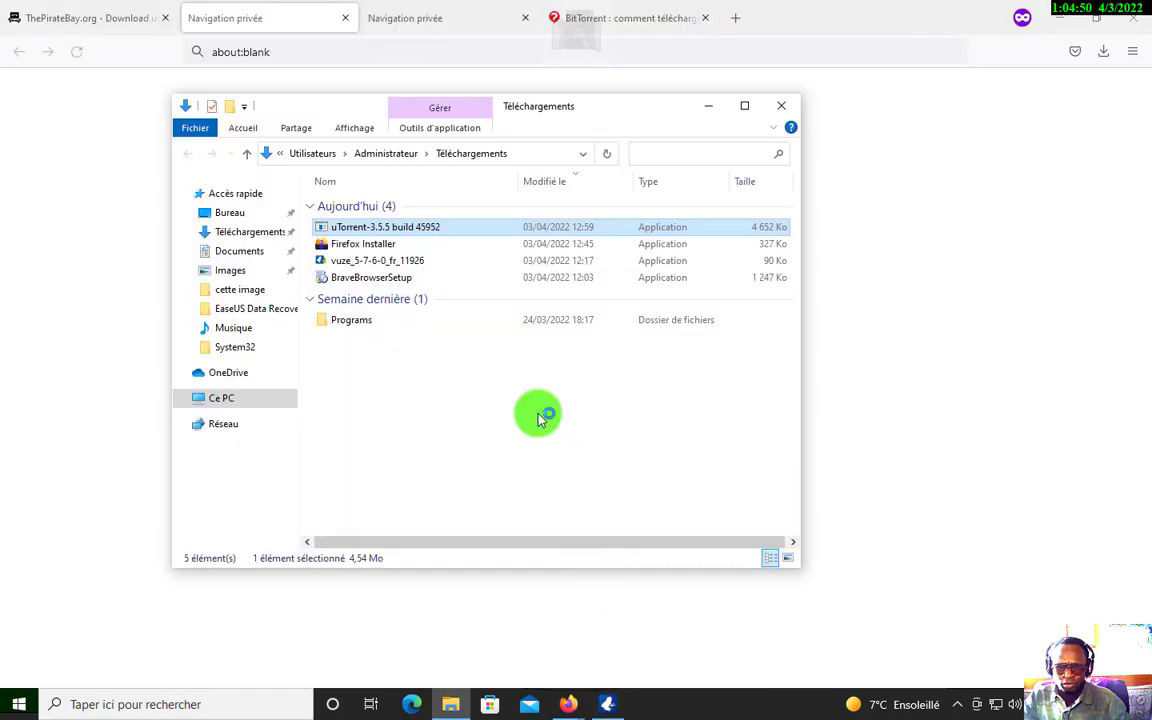
{"action": "left_click", "coordinate": [609, 704]}
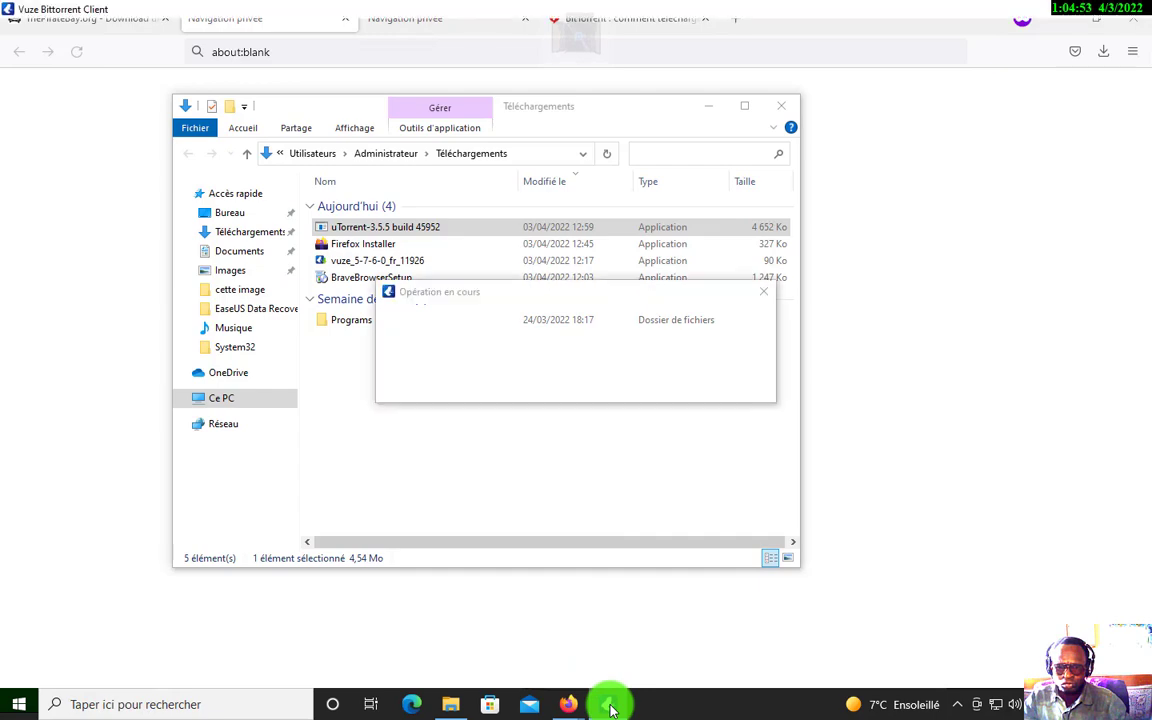
{"action": "left_click", "coordinate": [609, 706]}
{"action": "left_click", "coordinate": [610, 706]}
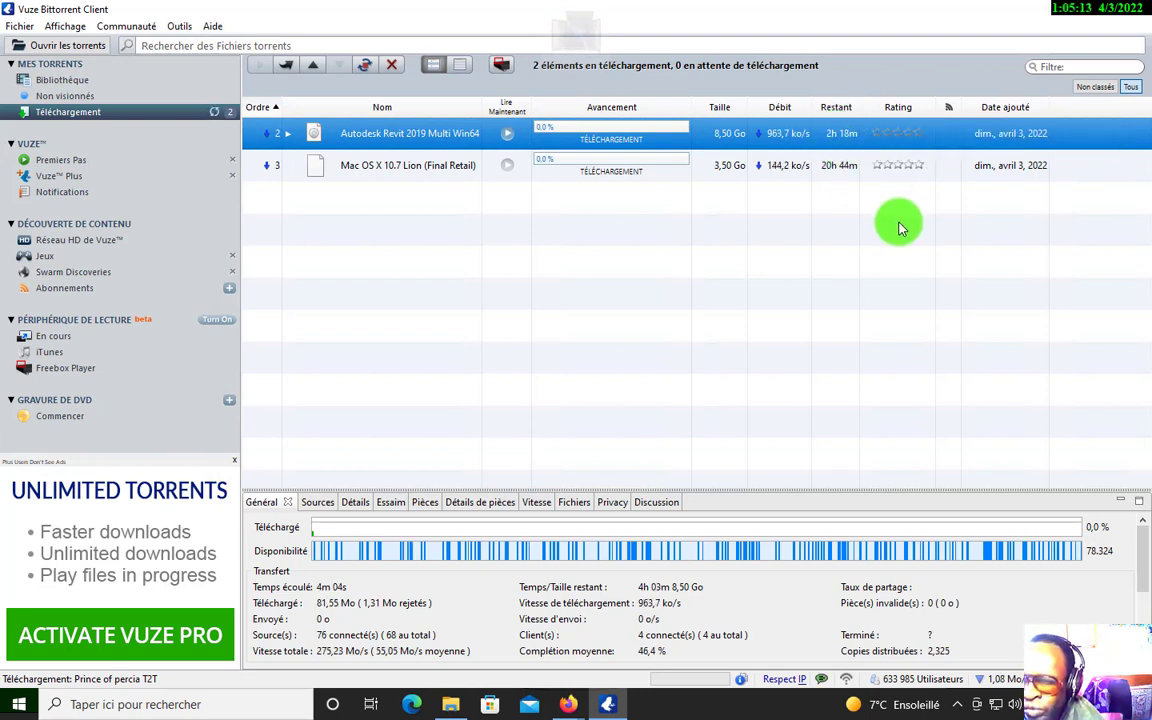
{"action": "left_click", "coordinate": [1050, 20]}
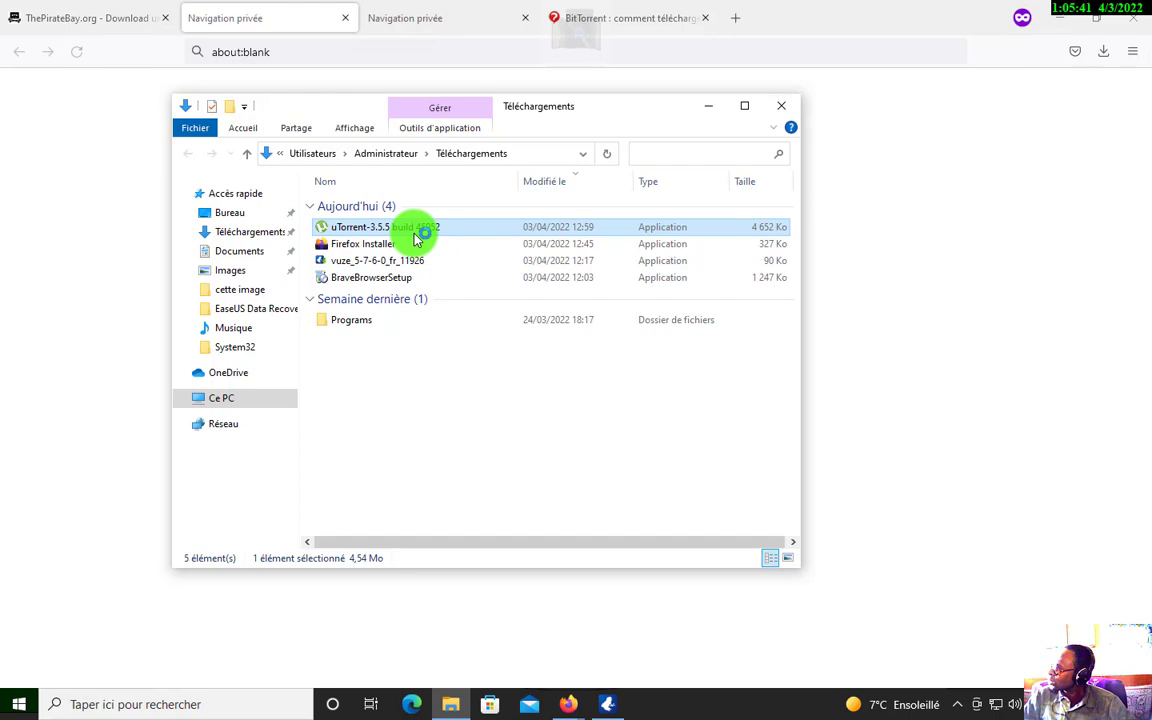
Return to Vuze, review the operation details for Prince of percia T2T and dismiss the dialog
{"action": "key", "text": "alt+Tab"}
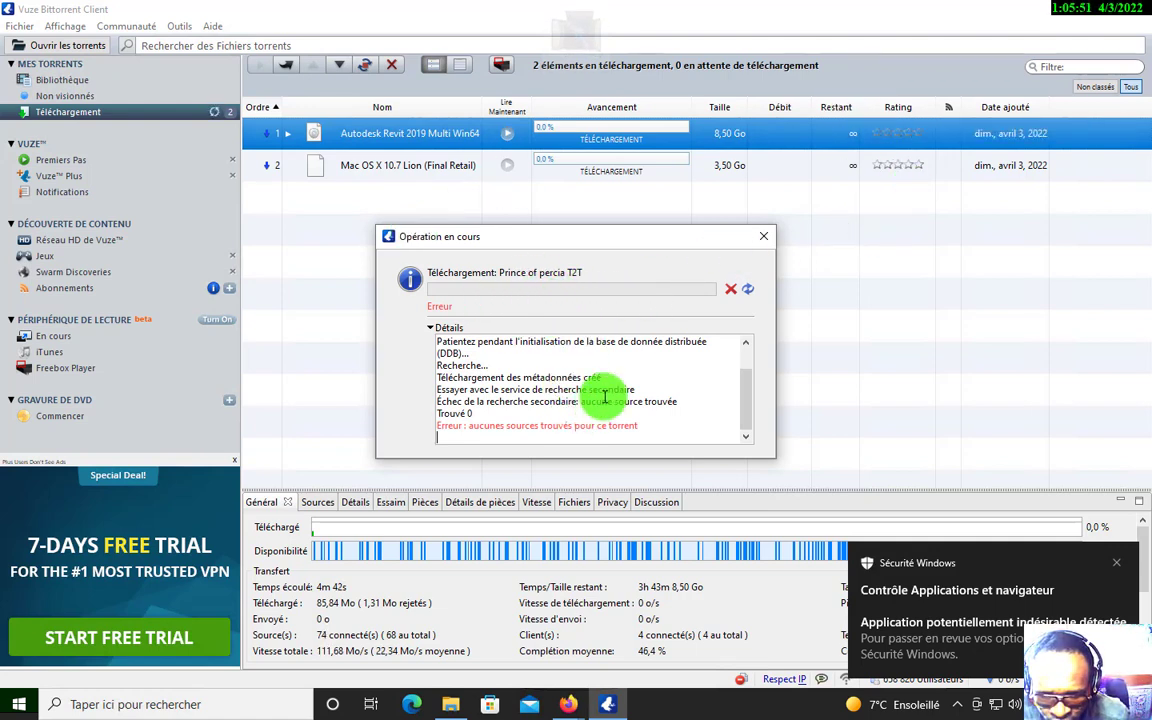
{"action": "scroll", "coordinate": [717, 397], "scroll_direction": "up", "scroll_amount": 1}
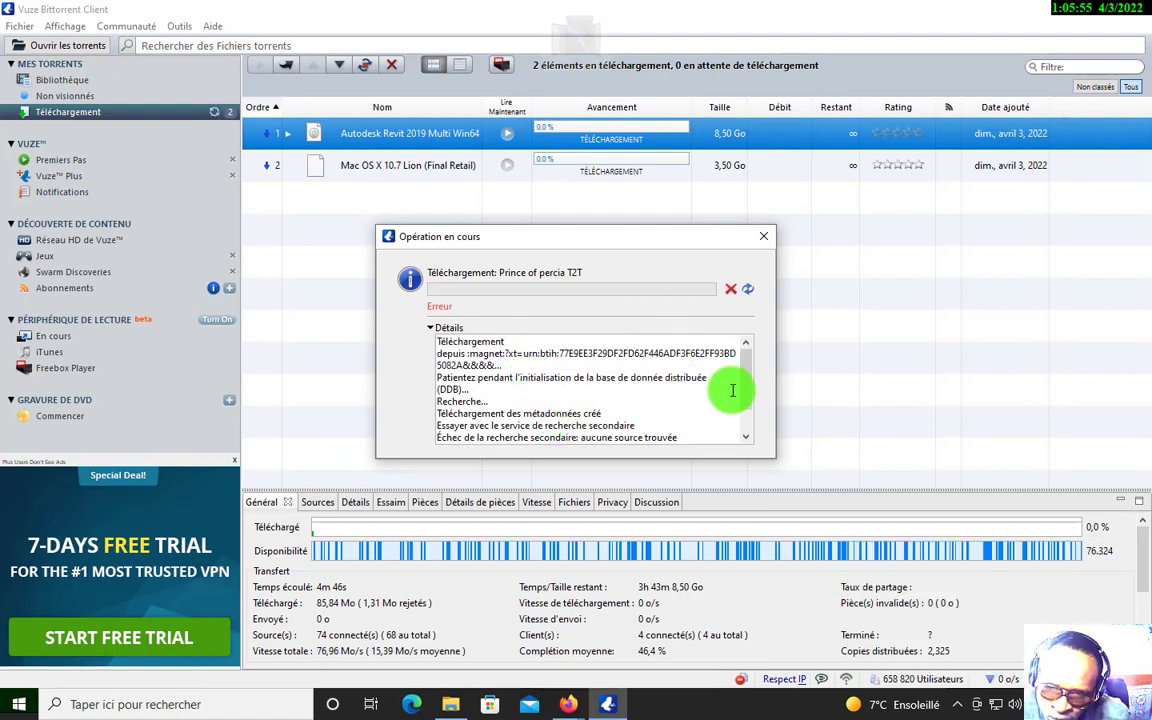
{"action": "left_click", "coordinate": [766, 238]}
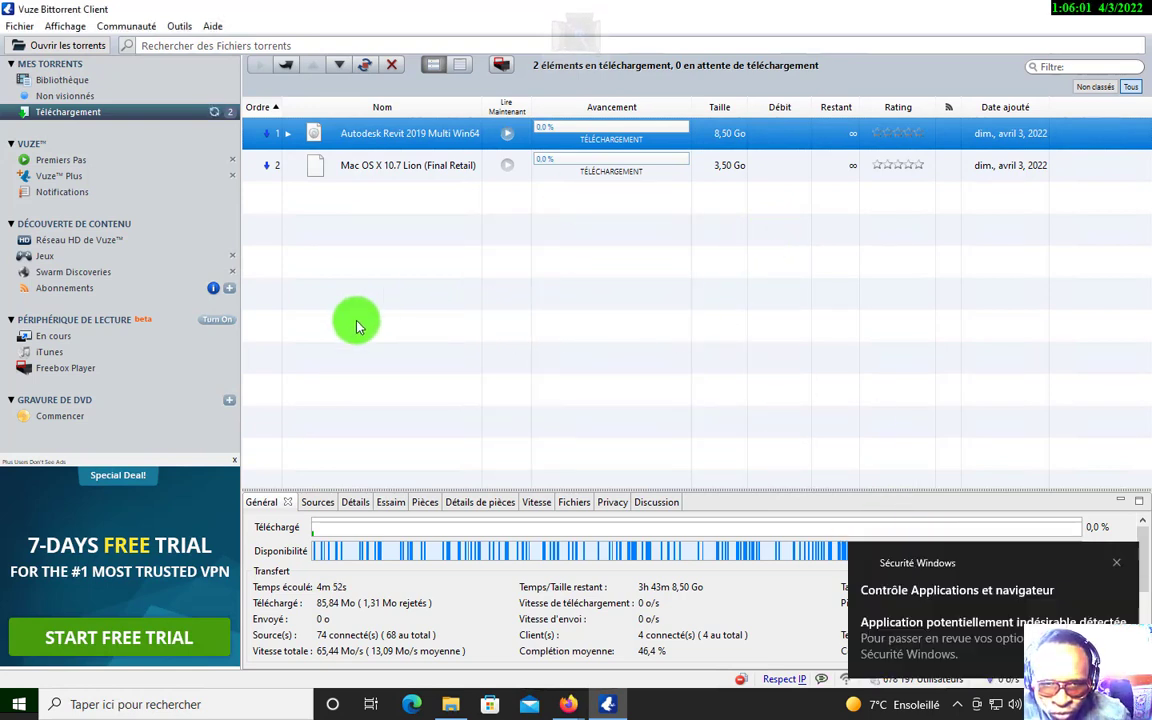
Open the virus and threat protection page in Windows Security and dismiss the uTorrent installer's error dialog
{"action": "left_click", "coordinate": [975, 620]}
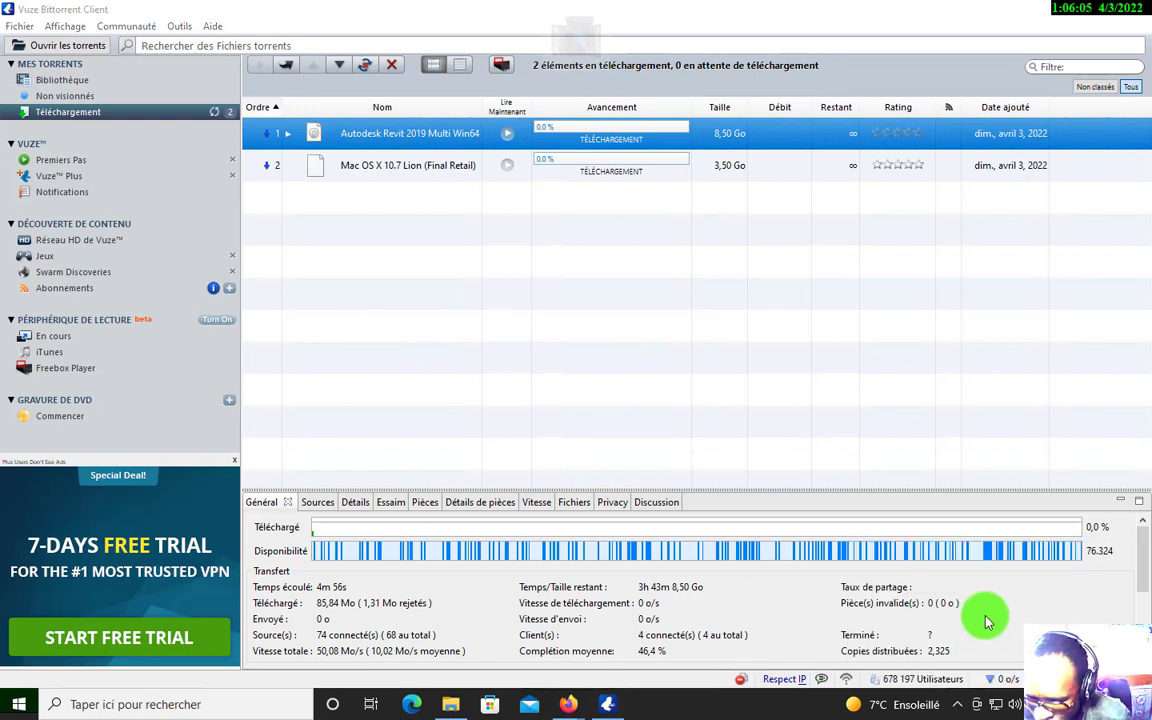
{"action": "left_click", "coordinate": [976, 704]}
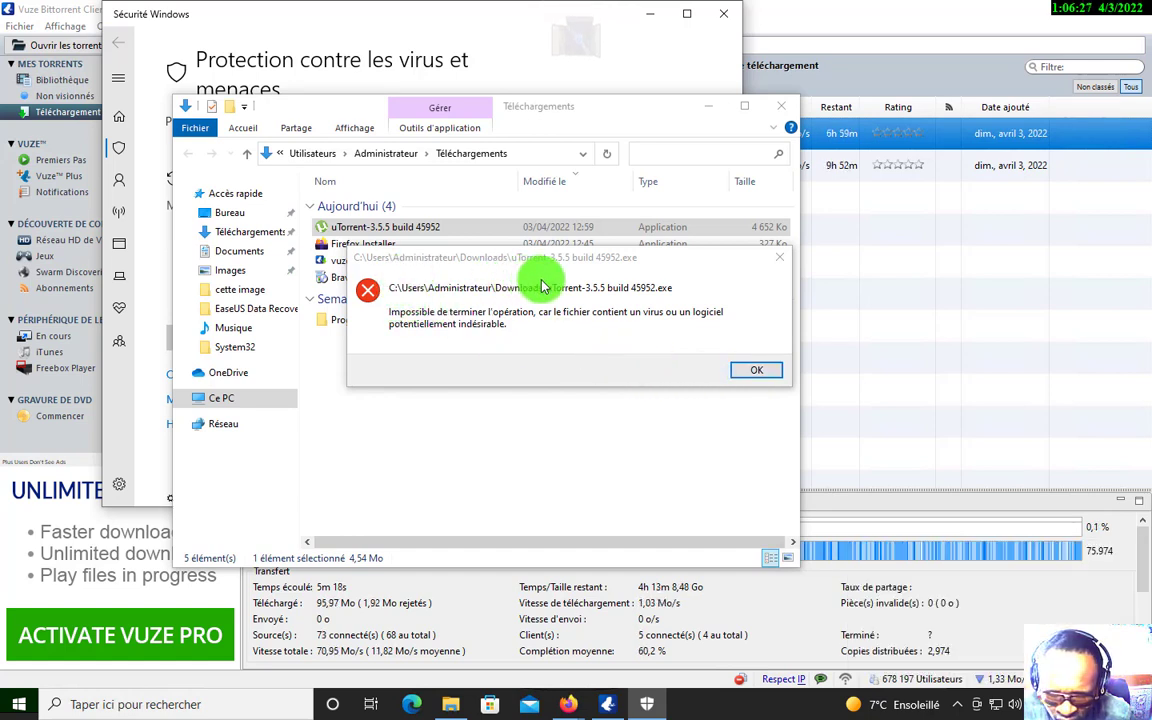
{"action": "left_click", "coordinate": [754, 371]}
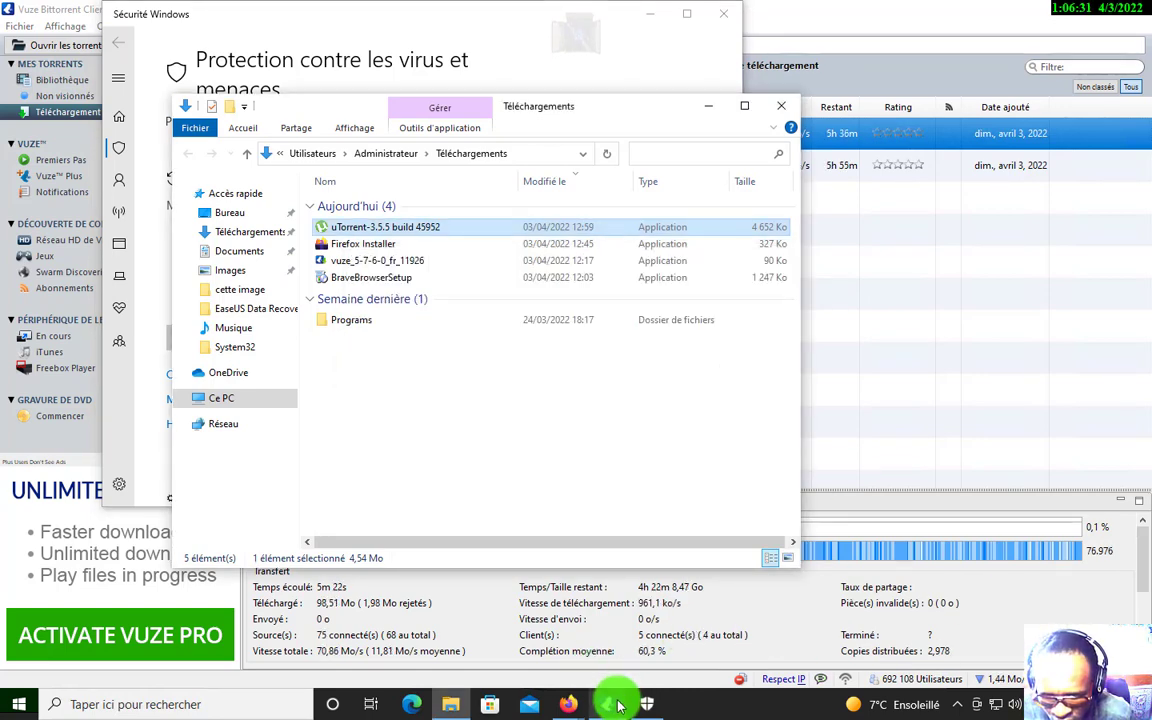
Choose Supprimer for the PUABundler:Win32/ICBundler threat in Windows Security and apply the action
{"action": "left_click", "coordinate": [268, 704]}
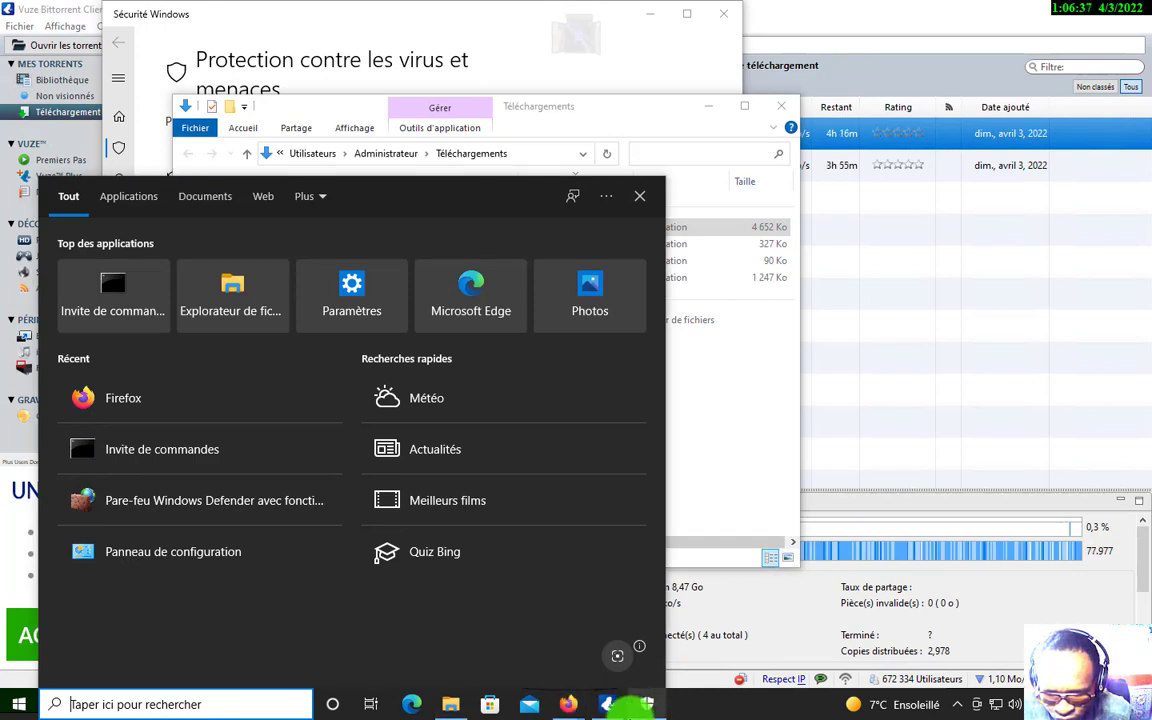
{"action": "left_click", "coordinate": [642, 705]}
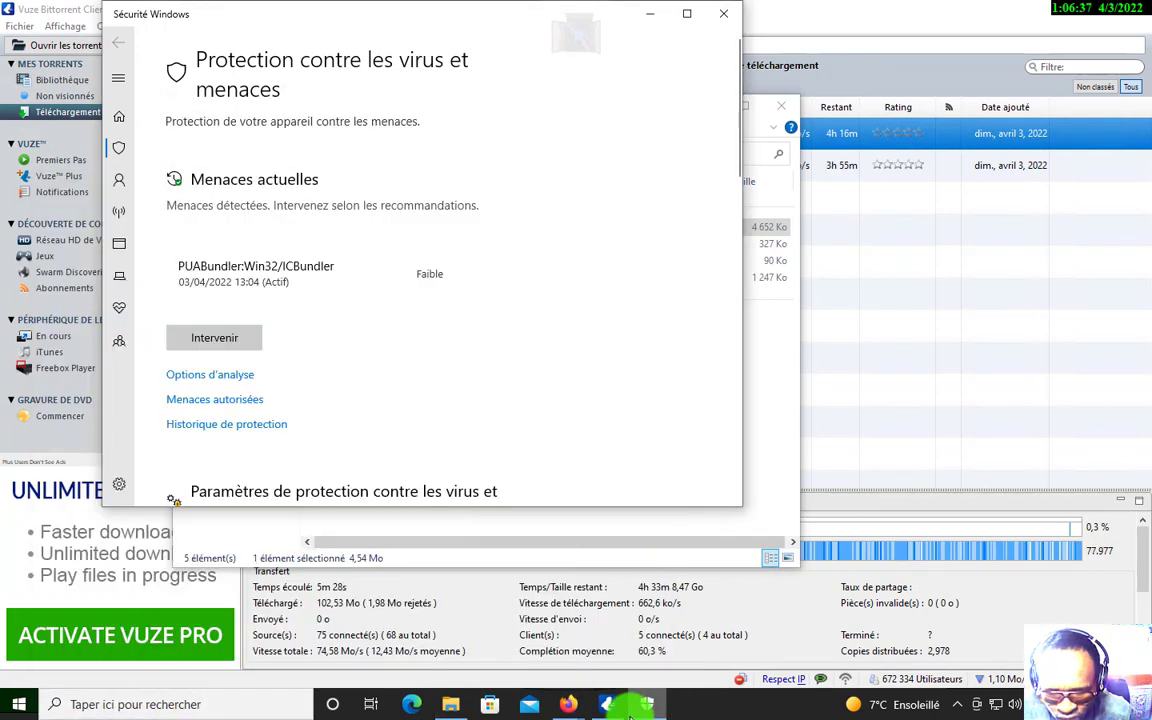
{"action": "left_click", "coordinate": [424, 277]}
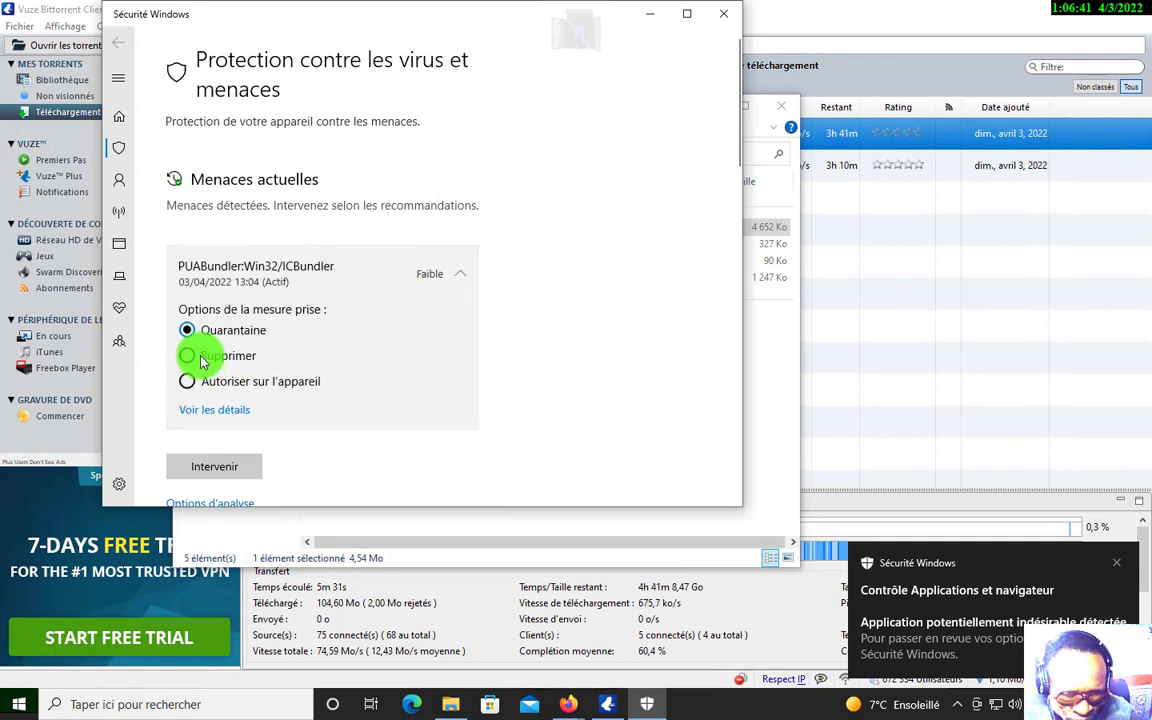
{"action": "left_click", "coordinate": [187, 357]}
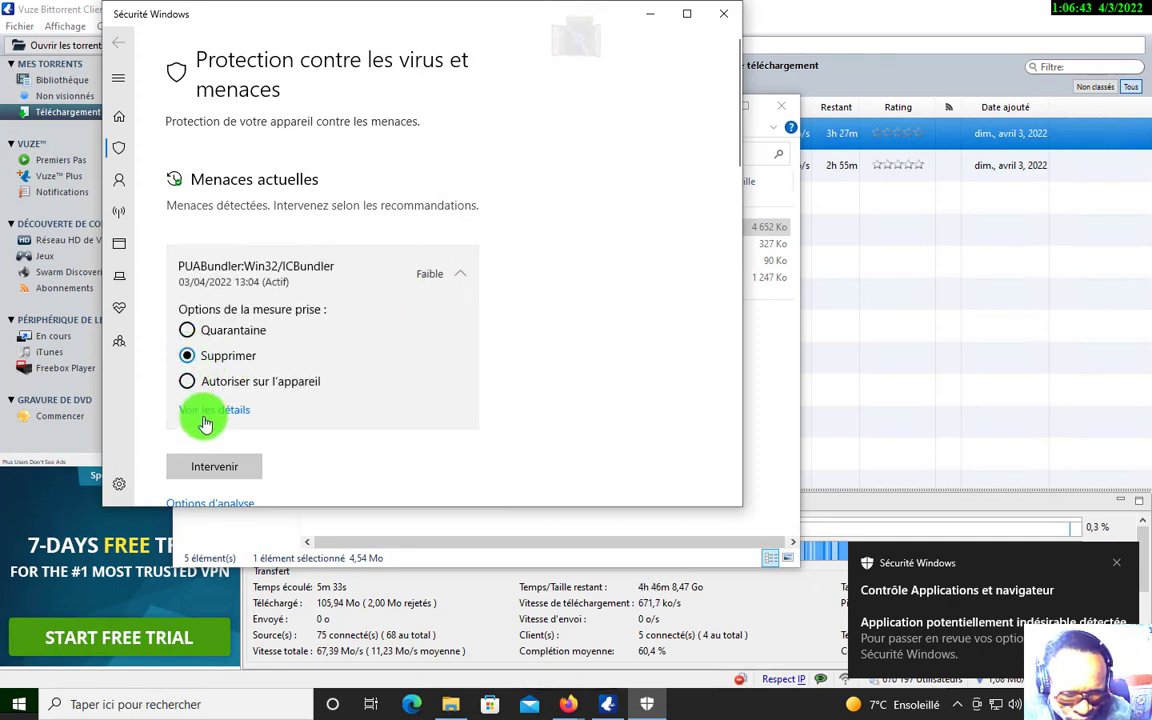
{"action": "left_click", "coordinate": [230, 470]}
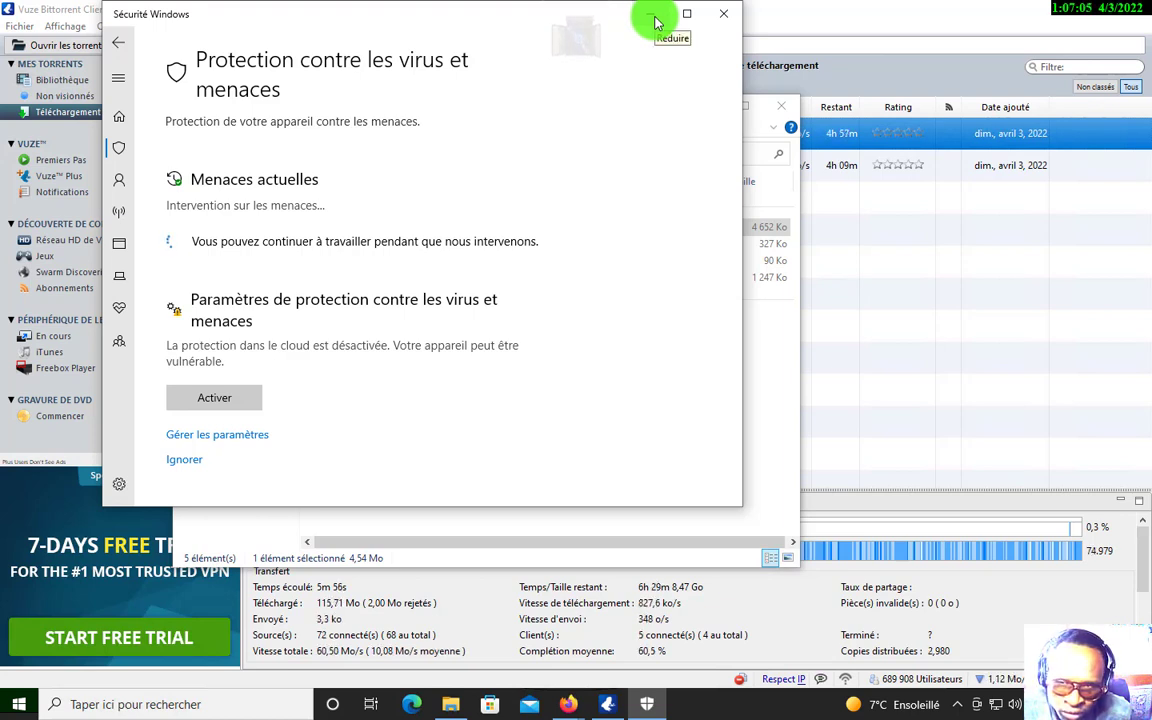
{"action": "left_click", "coordinate": [652, 16]}
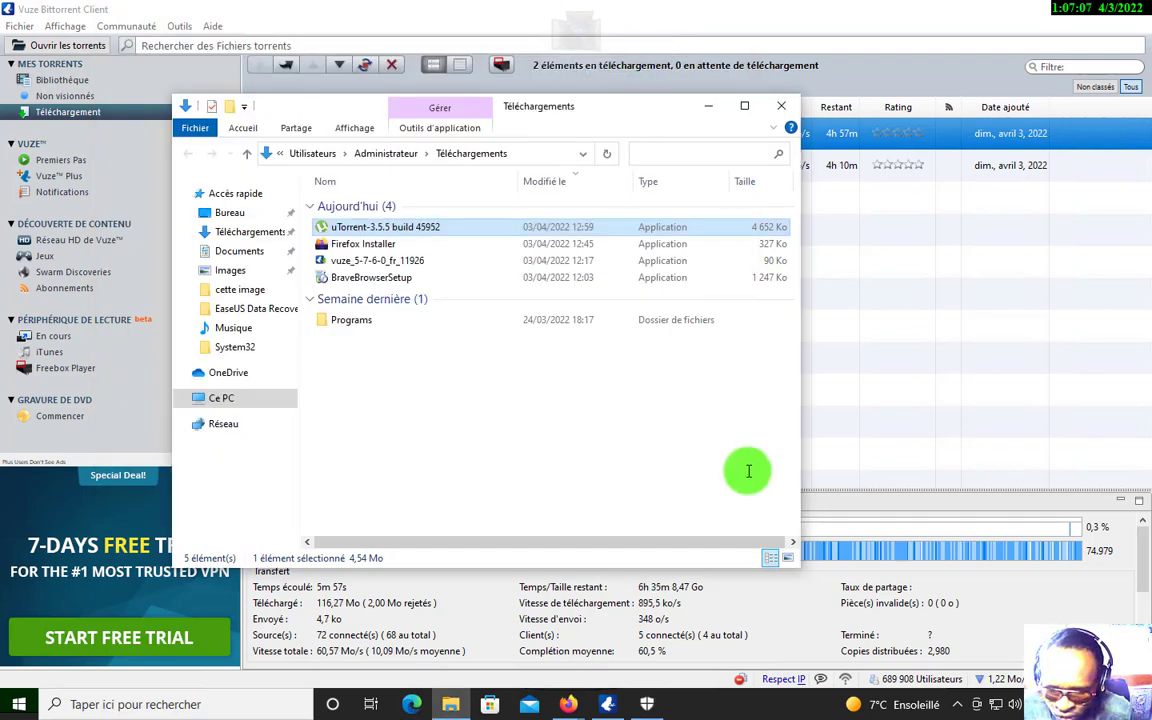
{"action": "left_click", "coordinate": [660, 708]}
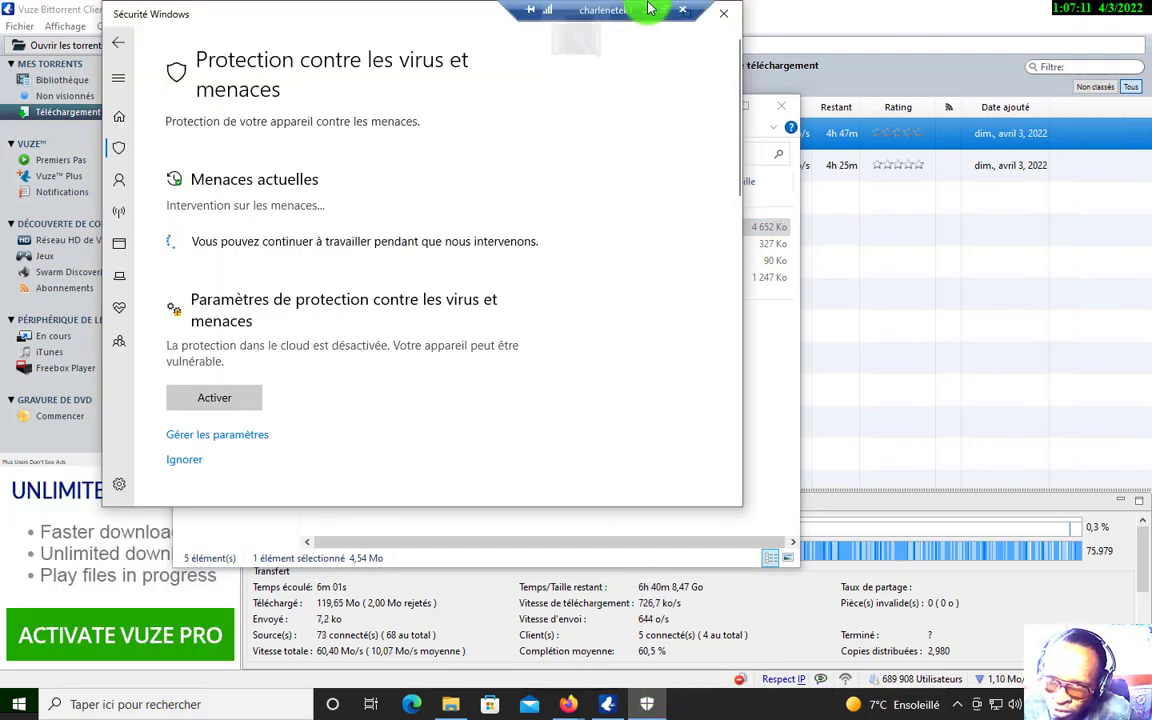
{"action": "left_click", "coordinate": [650, 12]}
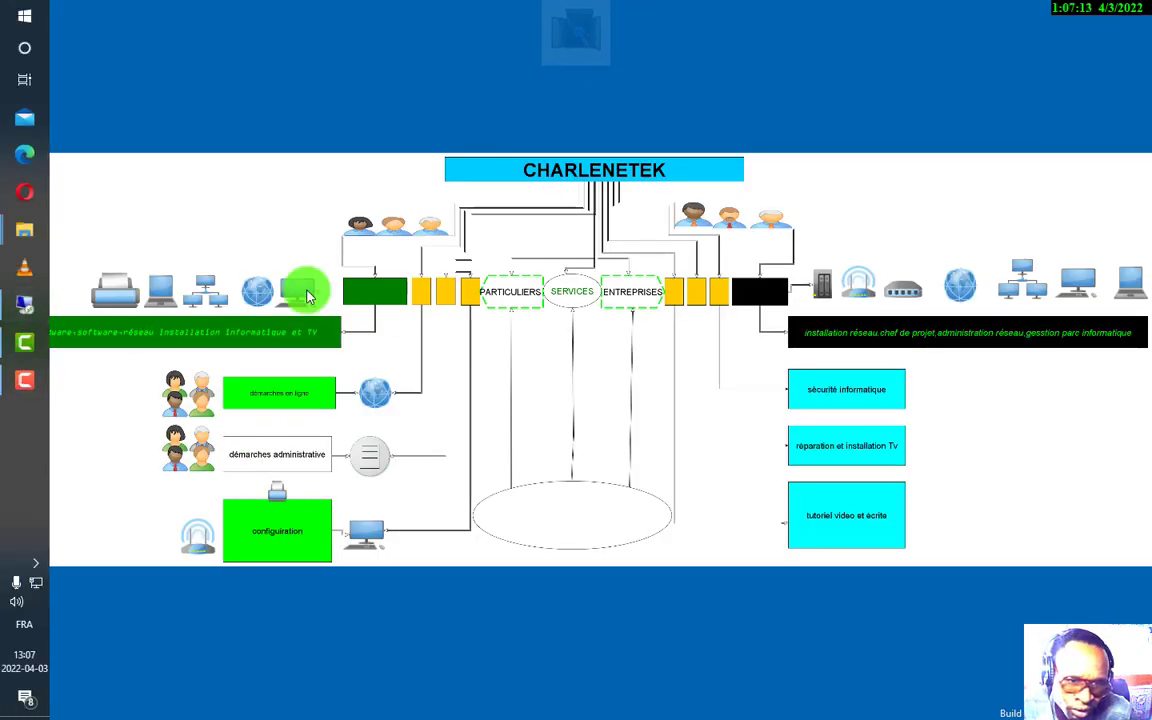
{"action": "left_click", "coordinate": [24, 298]}
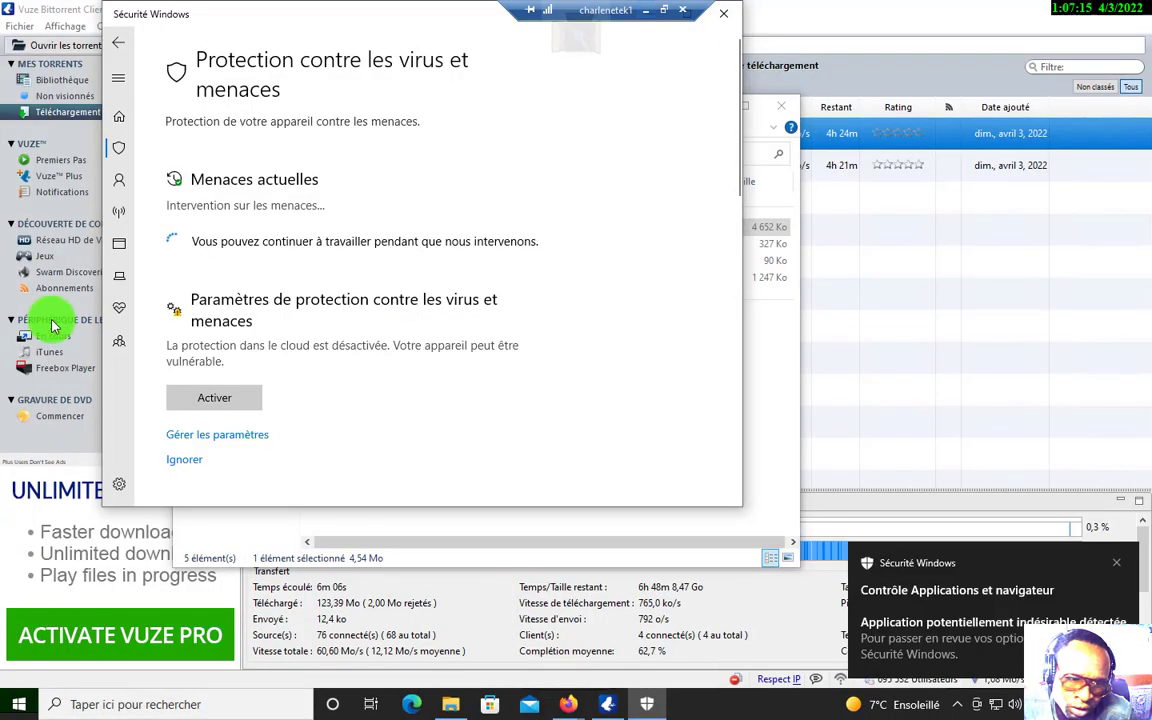
Choose Supprimer for the 13:05 and 13:04 PUABundler:Win32/ICBundler threats in turn and apply the action
{"action": "left_click", "coordinate": [948, 638]}
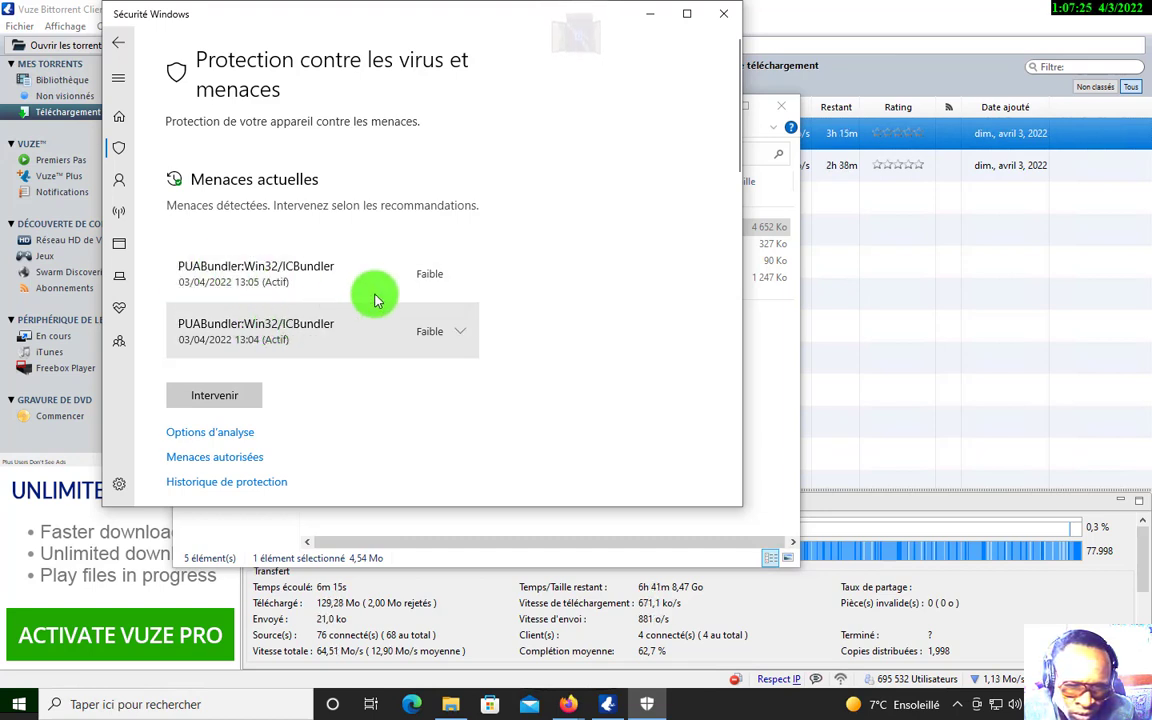
{"action": "left_click", "coordinate": [460, 282]}
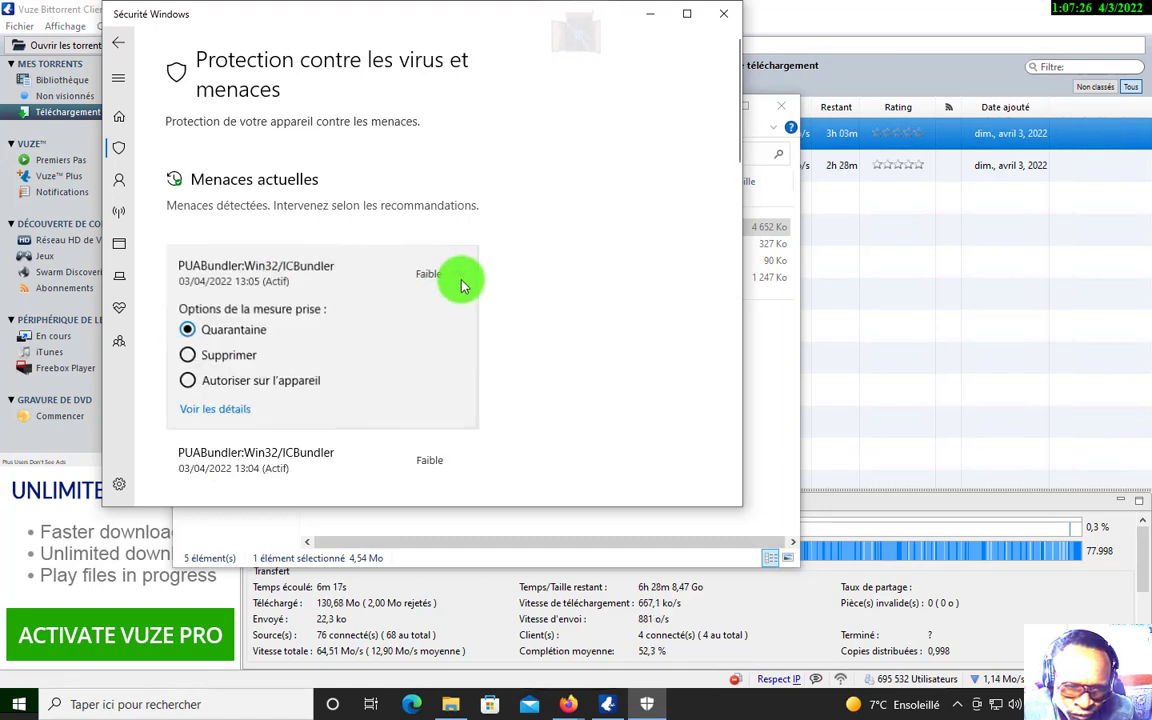
{"action": "left_click", "coordinate": [195, 358]}
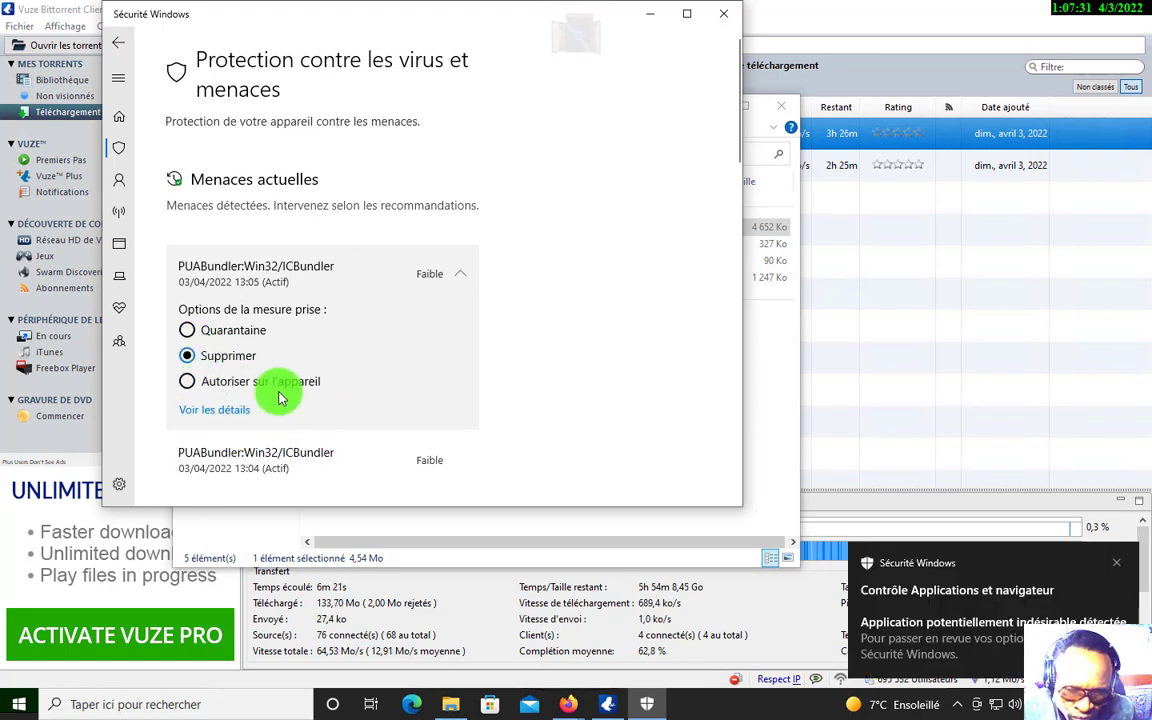
{"action": "left_click", "coordinate": [452, 460]}
{"action": "scroll", "coordinate": [442, 450], "scroll_direction": "down", "scroll_amount": 2}
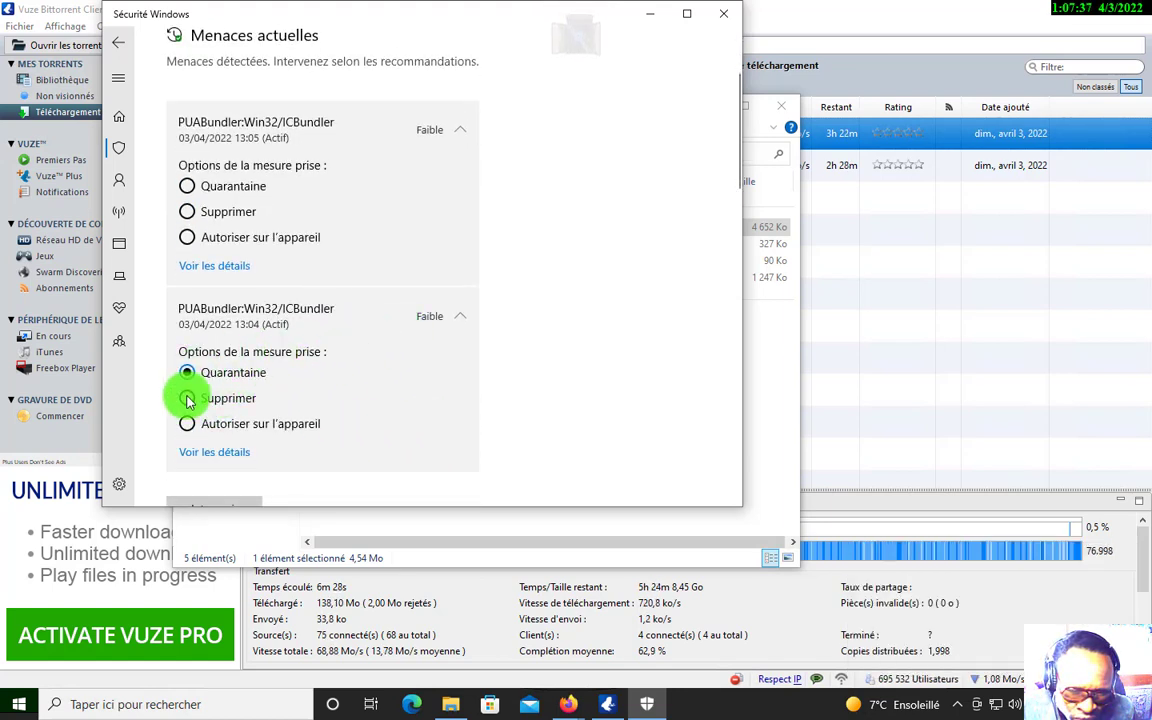
{"action": "left_click", "coordinate": [187, 399]}
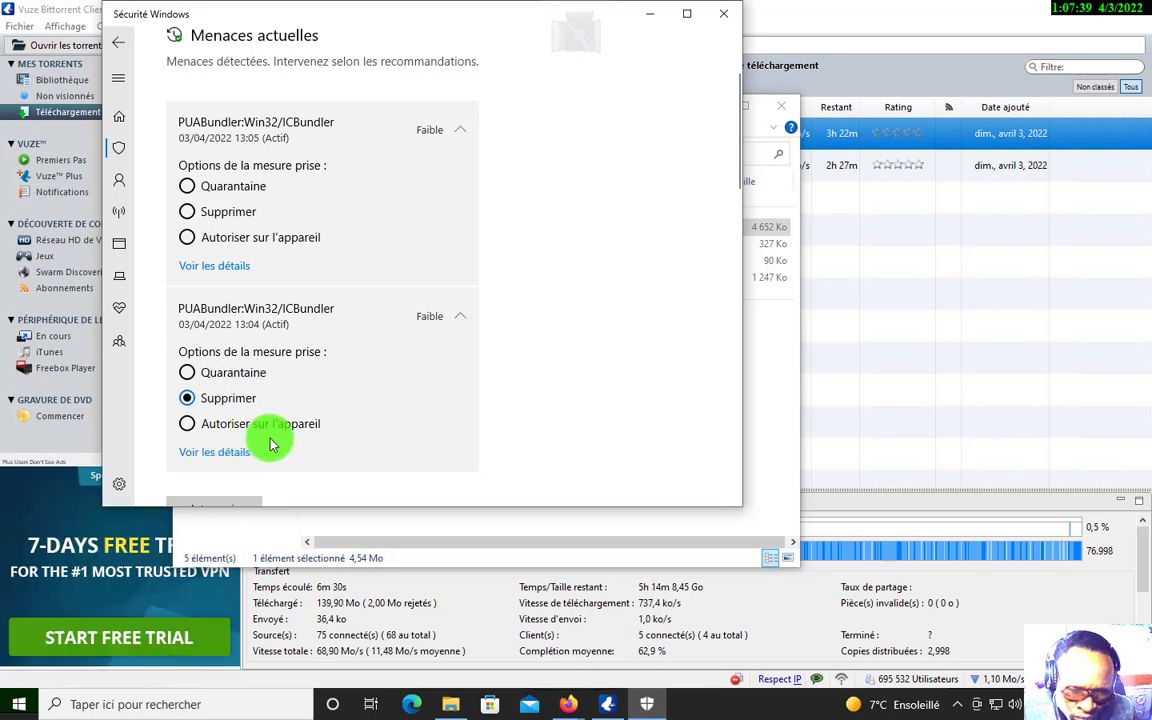
{"action": "scroll", "coordinate": [270, 445], "scroll_direction": "down", "scroll_amount": 3}
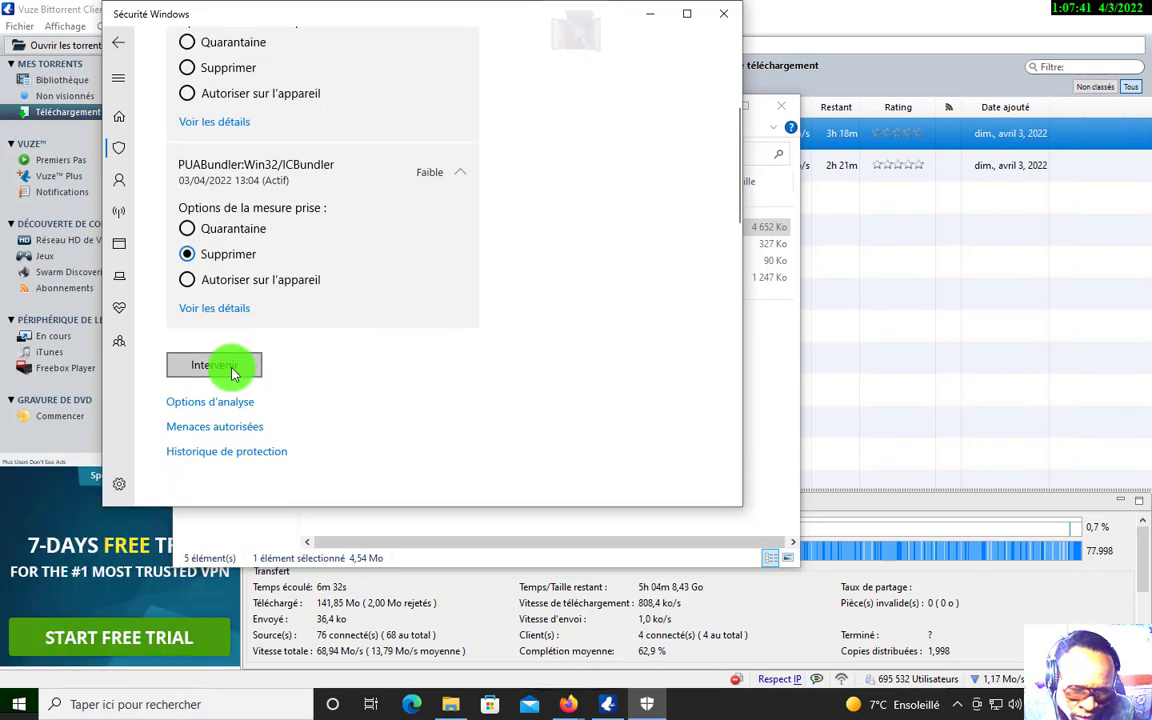
{"action": "left_click", "coordinate": [230, 367]}
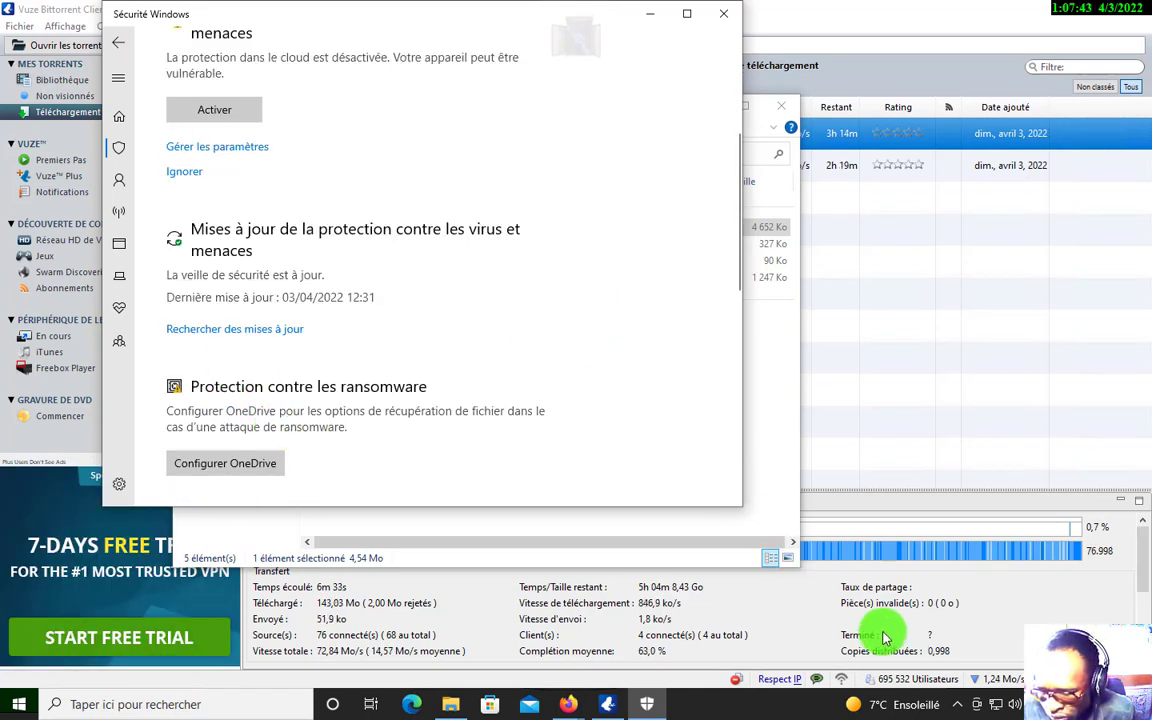
Minimize the Windows Security, Téléchargements, Vuze and private Firefox windows and dismiss the unwanted-application notification
{"action": "left_click", "coordinate": [650, 14]}
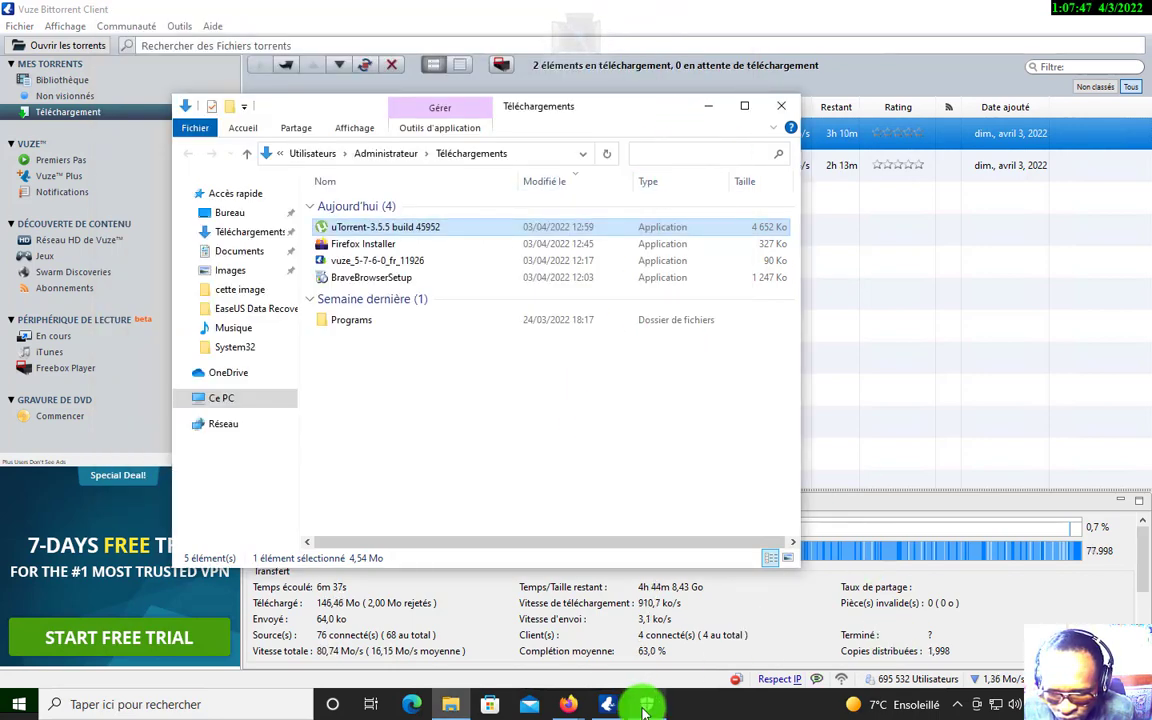
{"action": "left_click", "coordinate": [645, 706]}
{"action": "left_click", "coordinate": [650, 14]}
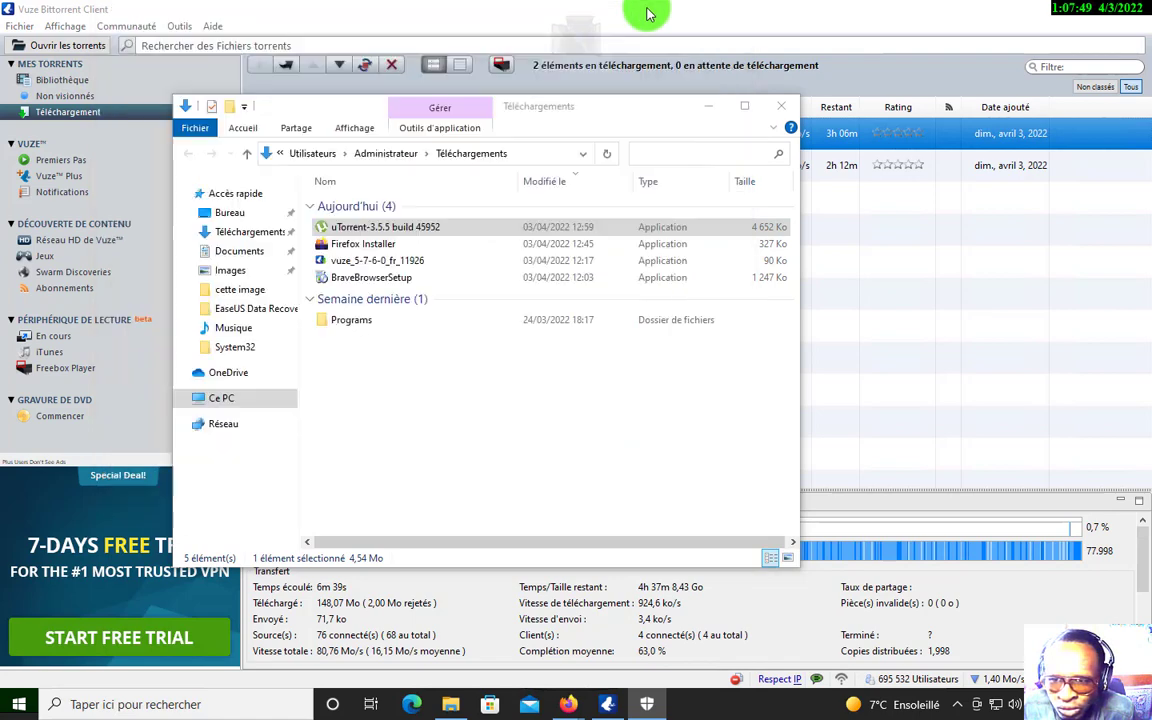
{"action": "left_click", "coordinate": [705, 106]}
{"action": "left_click", "coordinate": [1056, 9]}
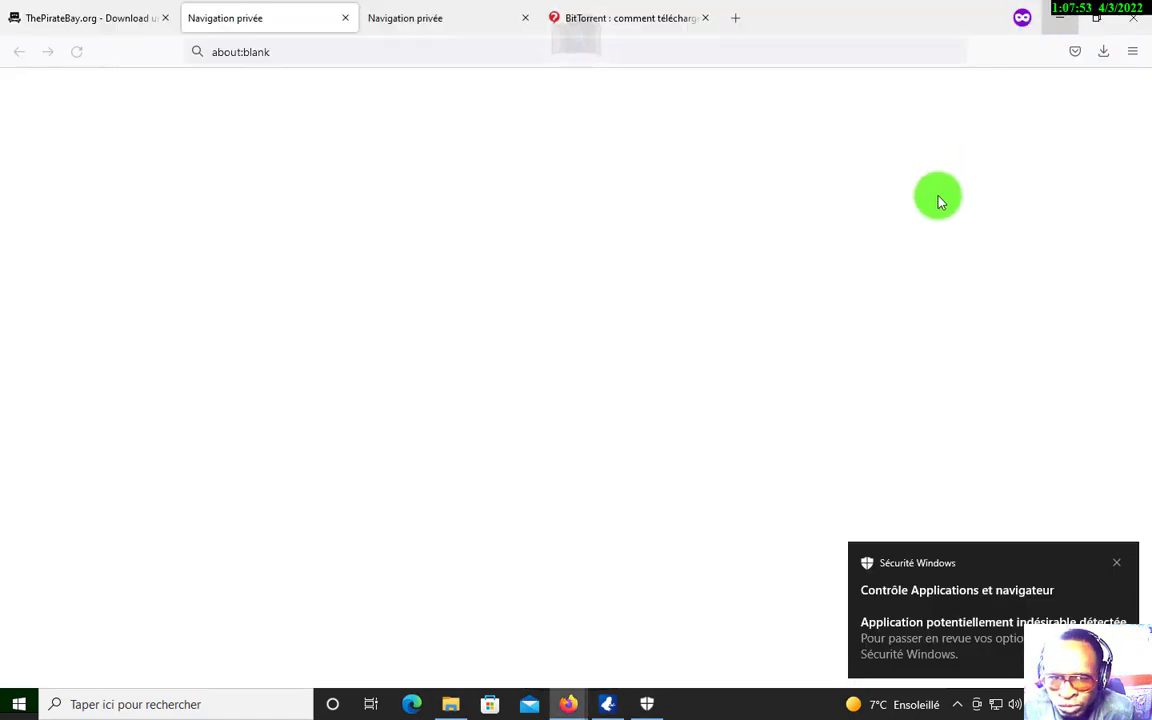
{"action": "left_click", "coordinate": [1060, 16]}
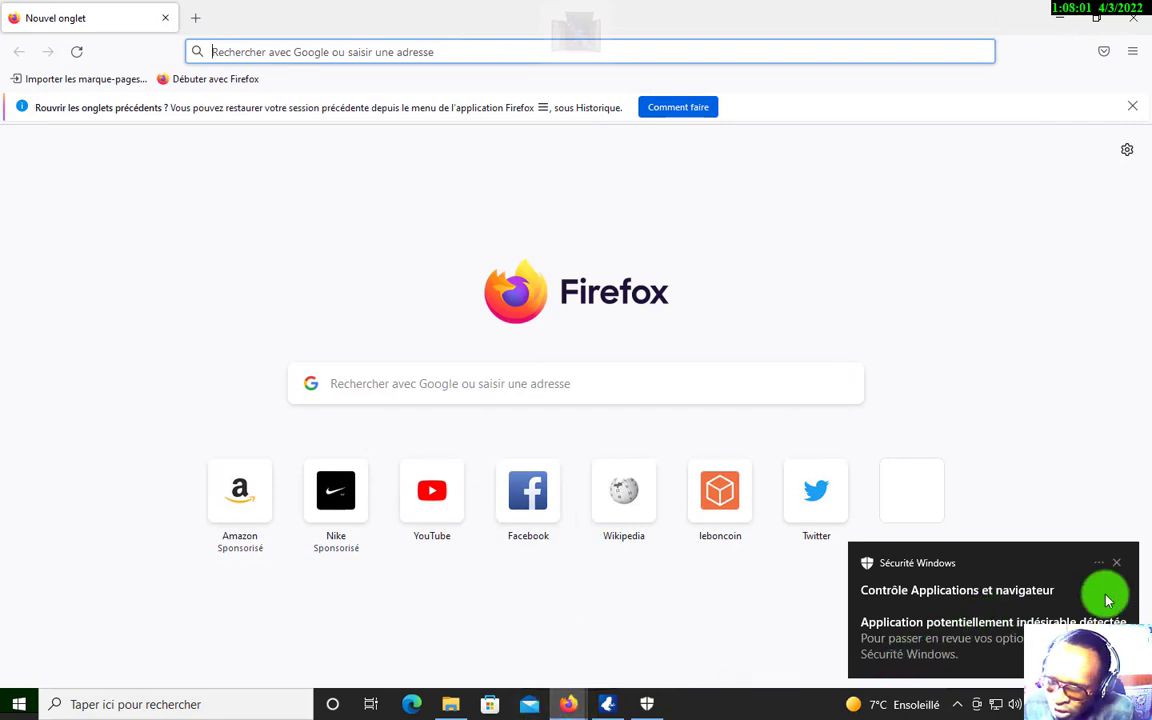
{"action": "left_click", "coordinate": [1116, 567]}
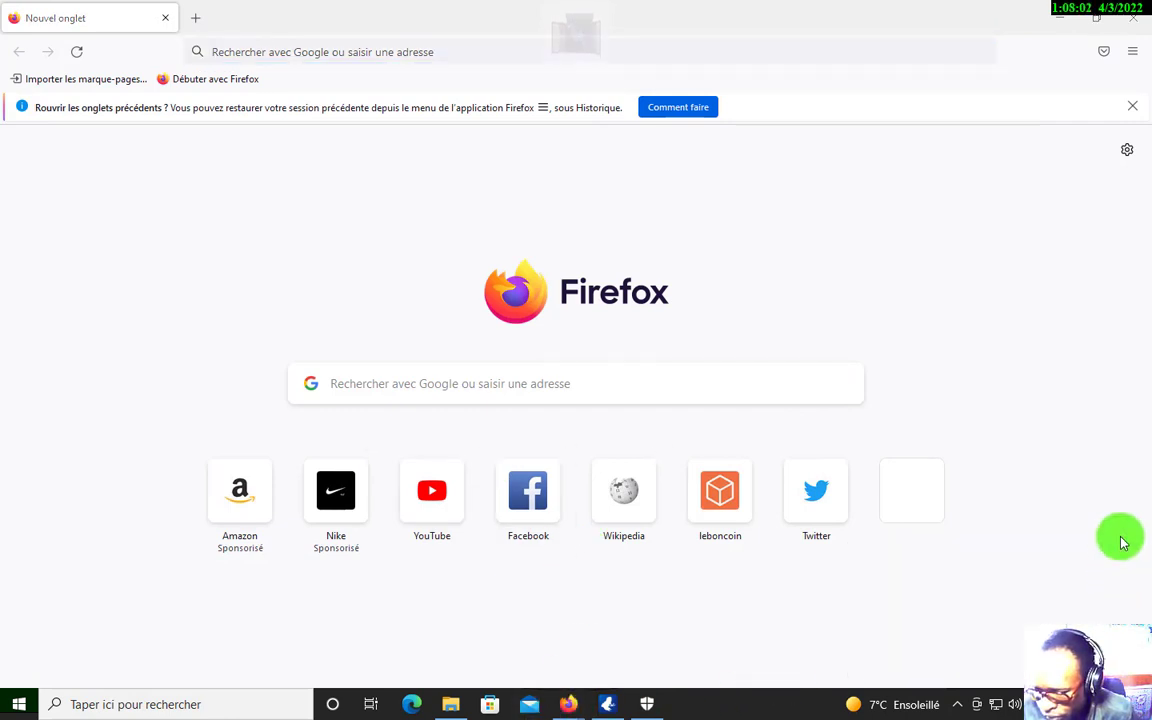
{"action": "left_click", "coordinate": [1102, 56]}
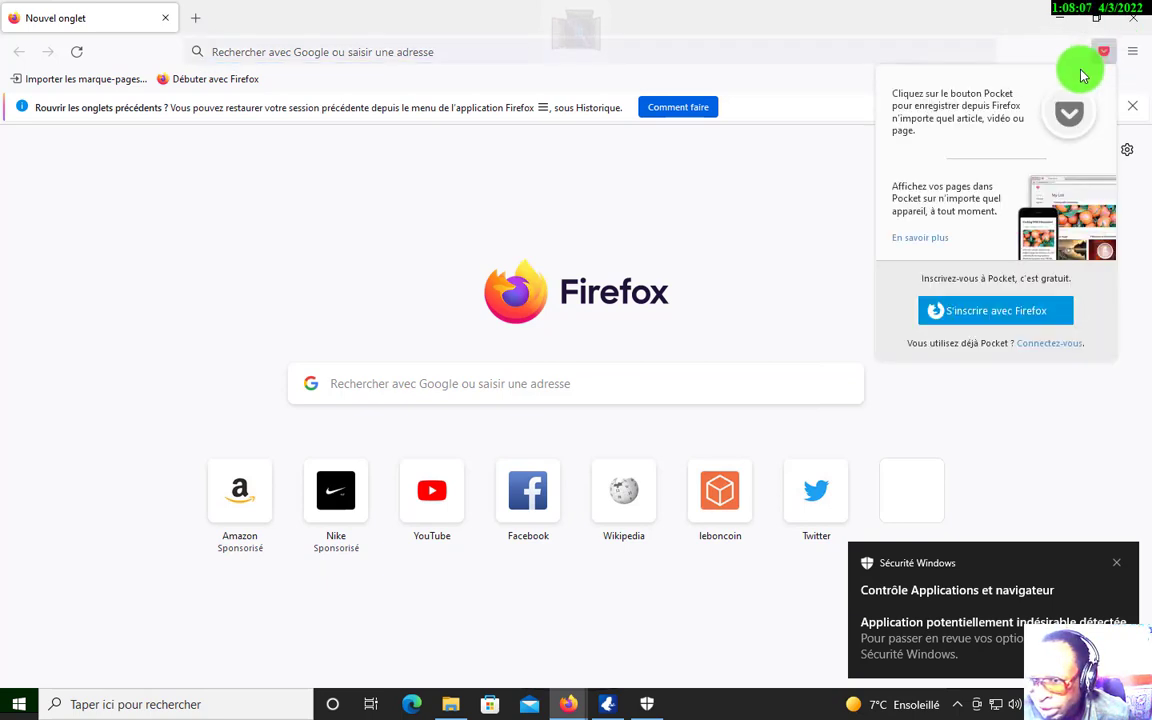
{"action": "left_click", "coordinate": [1131, 56]}
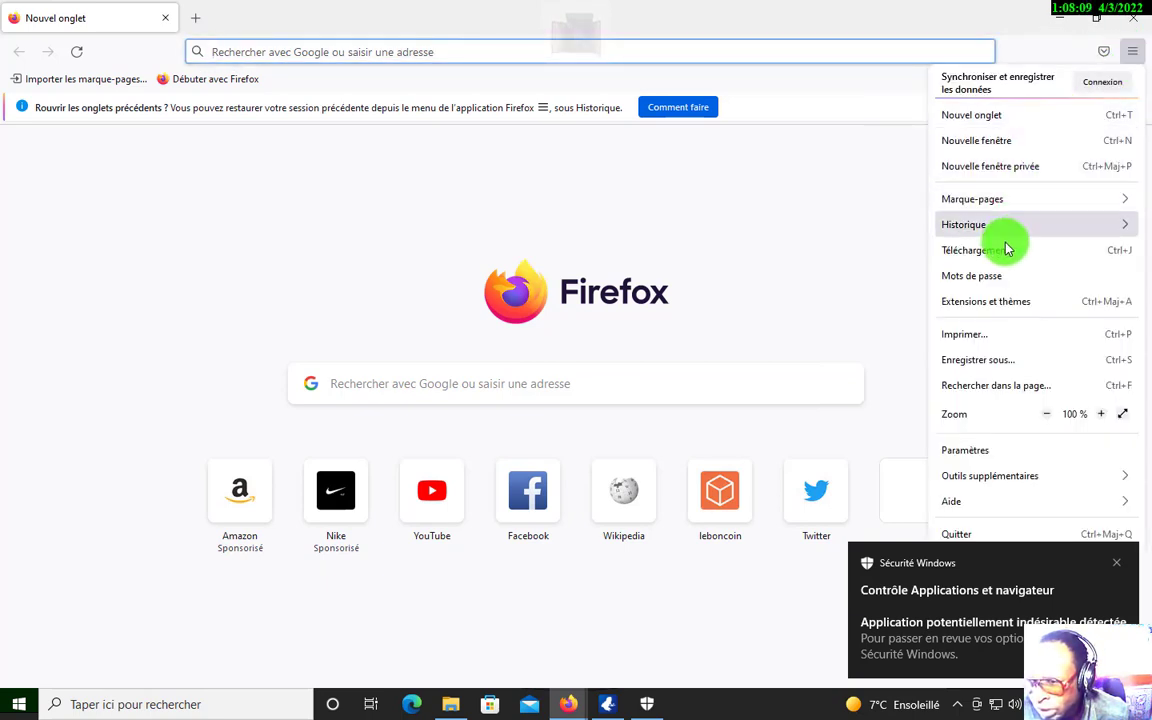
{"action": "left_click", "coordinate": [851, 6]}
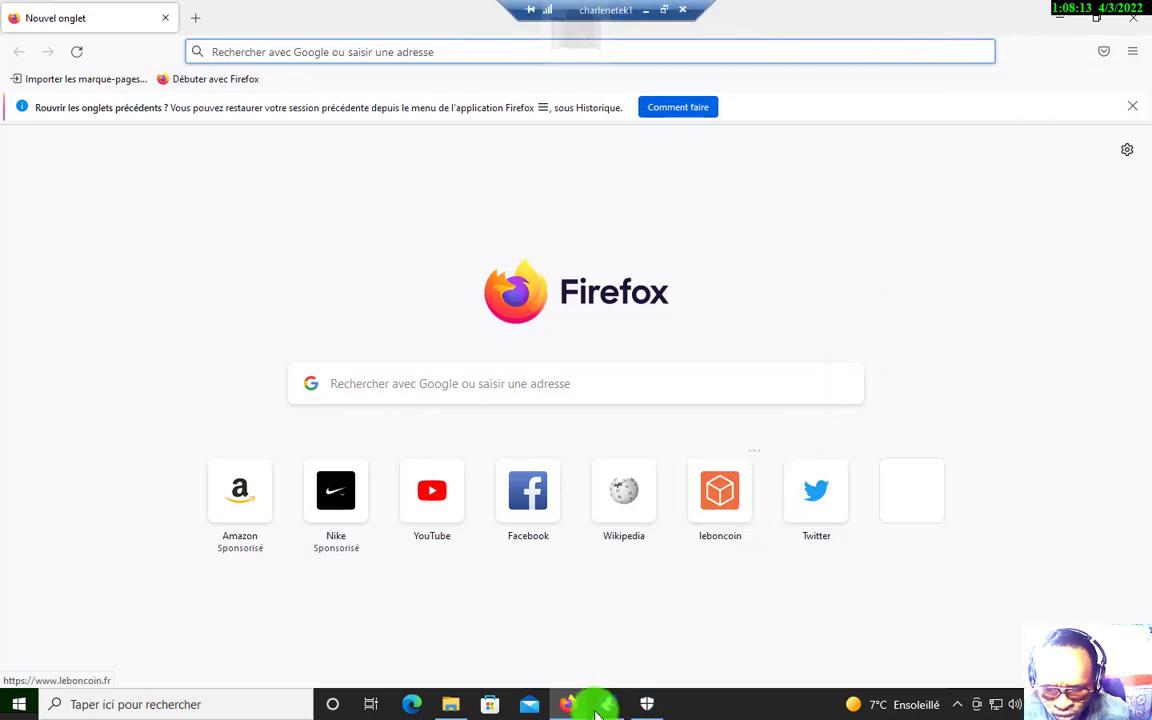
Minimize Firefox, try to run uTorrent-3.5.5 build 45952 from the Téléchargements folder and dismiss the error dialog
{"action": "left_click", "coordinate": [1058, 16]}
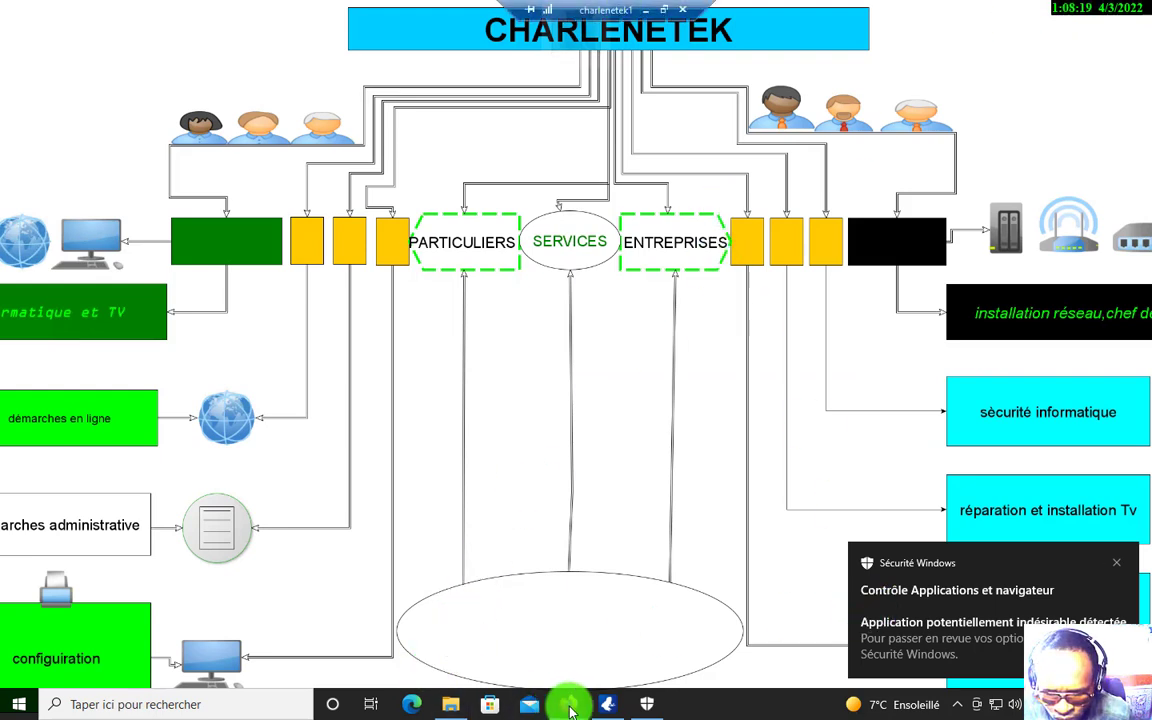
{"action": "left_click", "coordinate": [447, 704]}
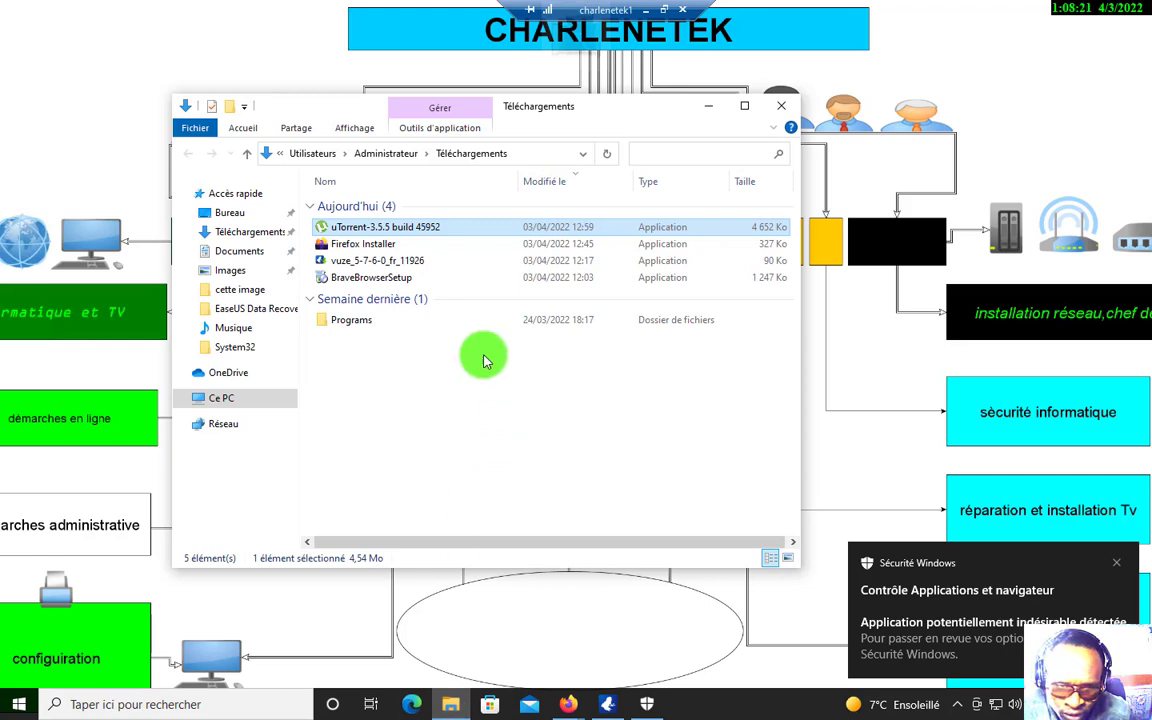
{"action": "double_click", "coordinate": [409, 225]}
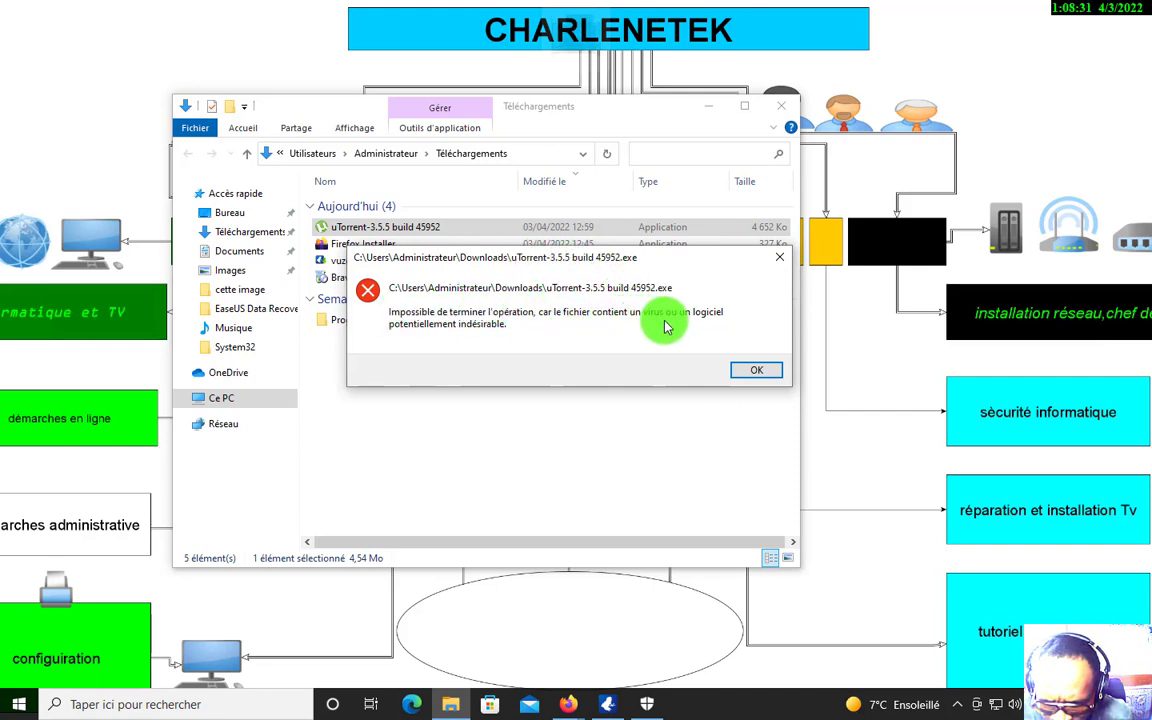
{"action": "left_click", "coordinate": [753, 366]}
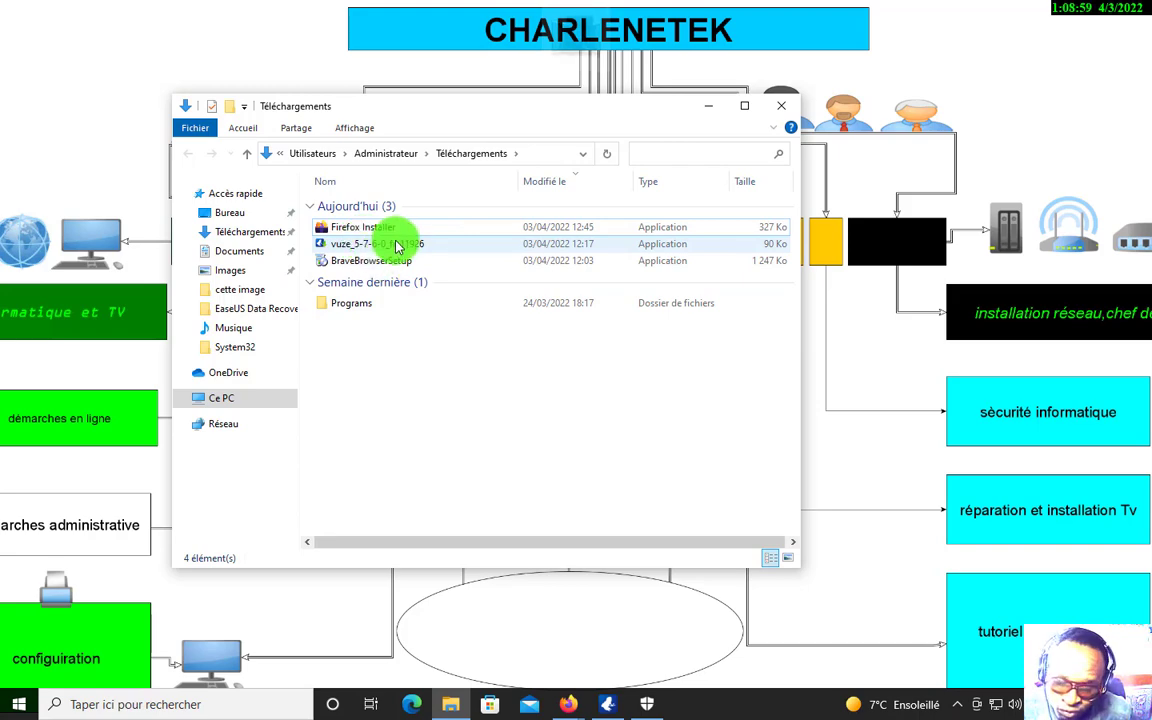
Review the virus and threat protection page in Windows Security and close the window
{"action": "left_click", "coordinate": [642, 703]}
{"action": "scroll", "coordinate": [268, 222], "scroll_direction": "up", "scroll_amount": 2}
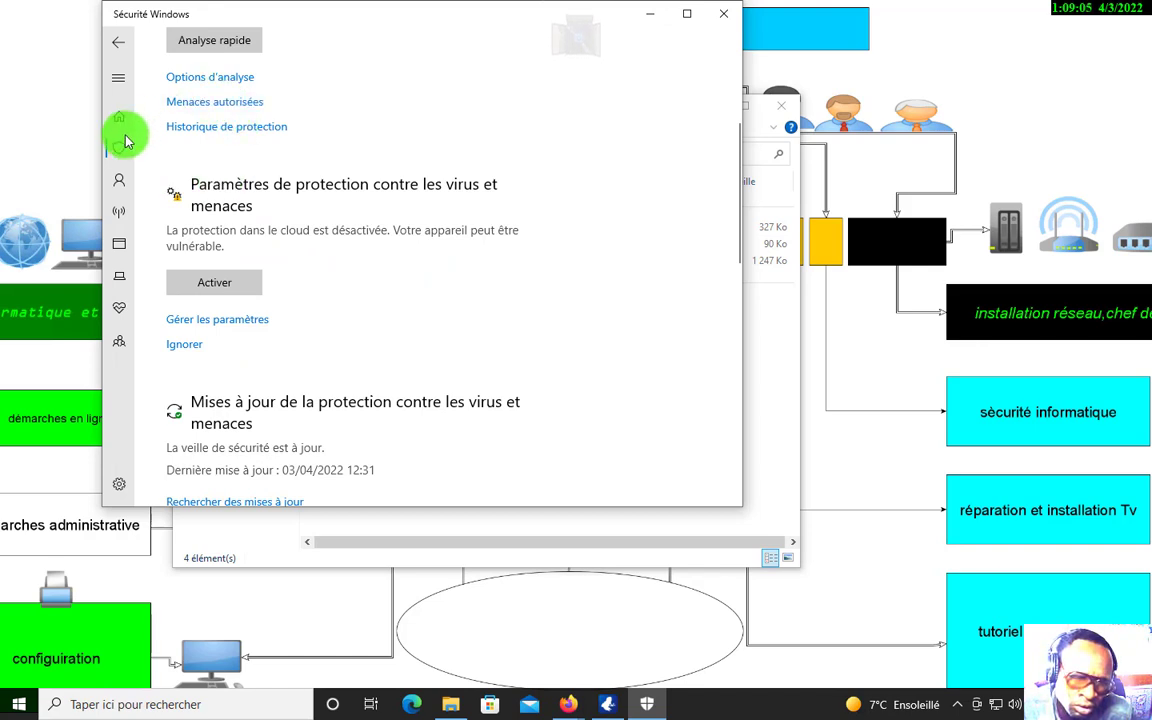
{"action": "left_click", "coordinate": [722, 13]}
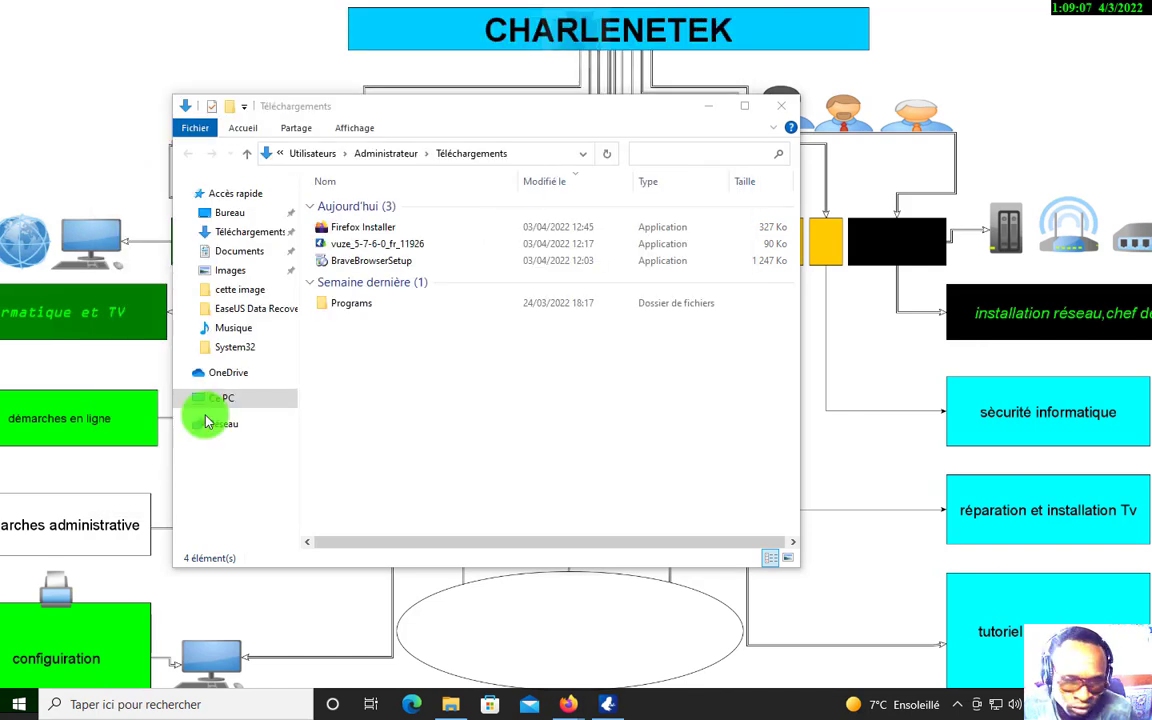
Open Windows Settings, look into the Applications category, return to the home page and open Mise à jour et sécurité
{"action": "left_click", "coordinate": [78, 706]}
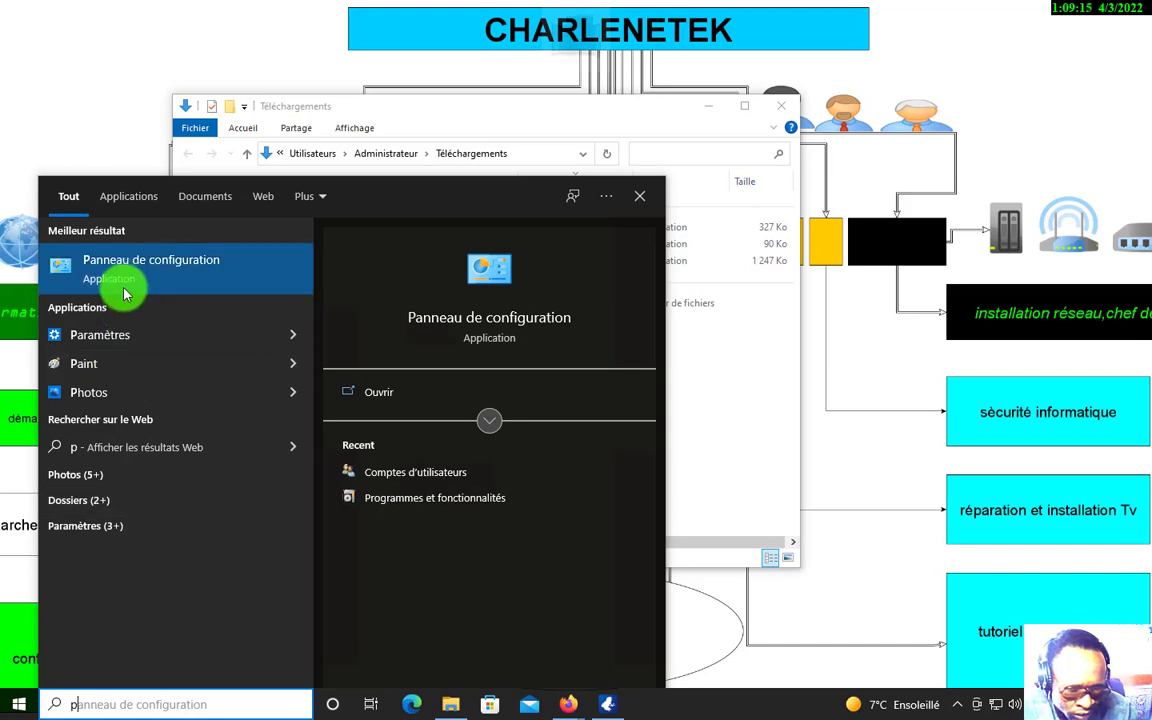
{"action": "left_click", "coordinate": [108, 332]}
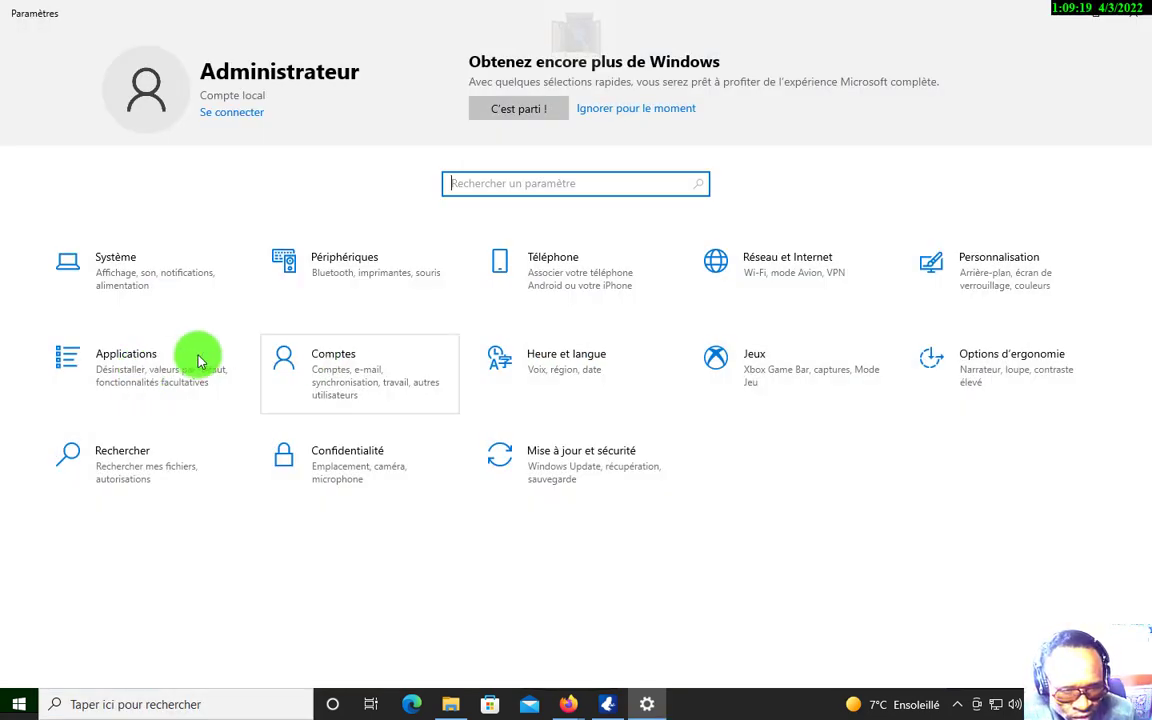
{"action": "left_click", "coordinate": [147, 367]}
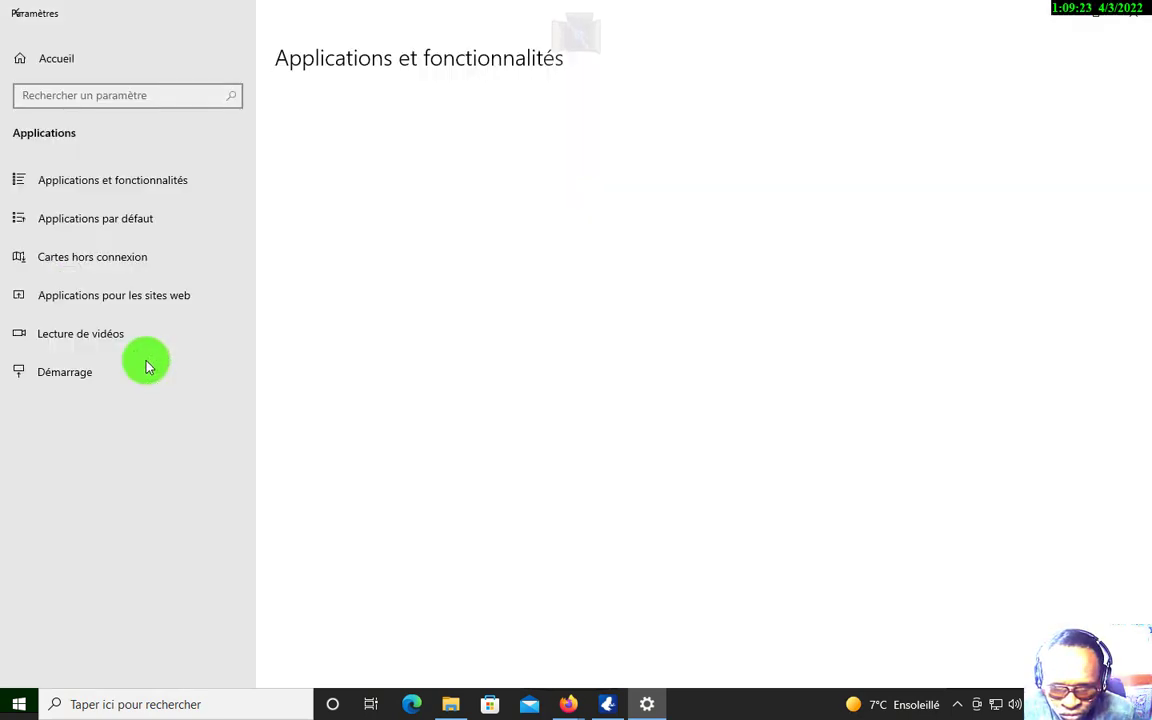
{"action": "left_click", "coordinate": [40, 67]}
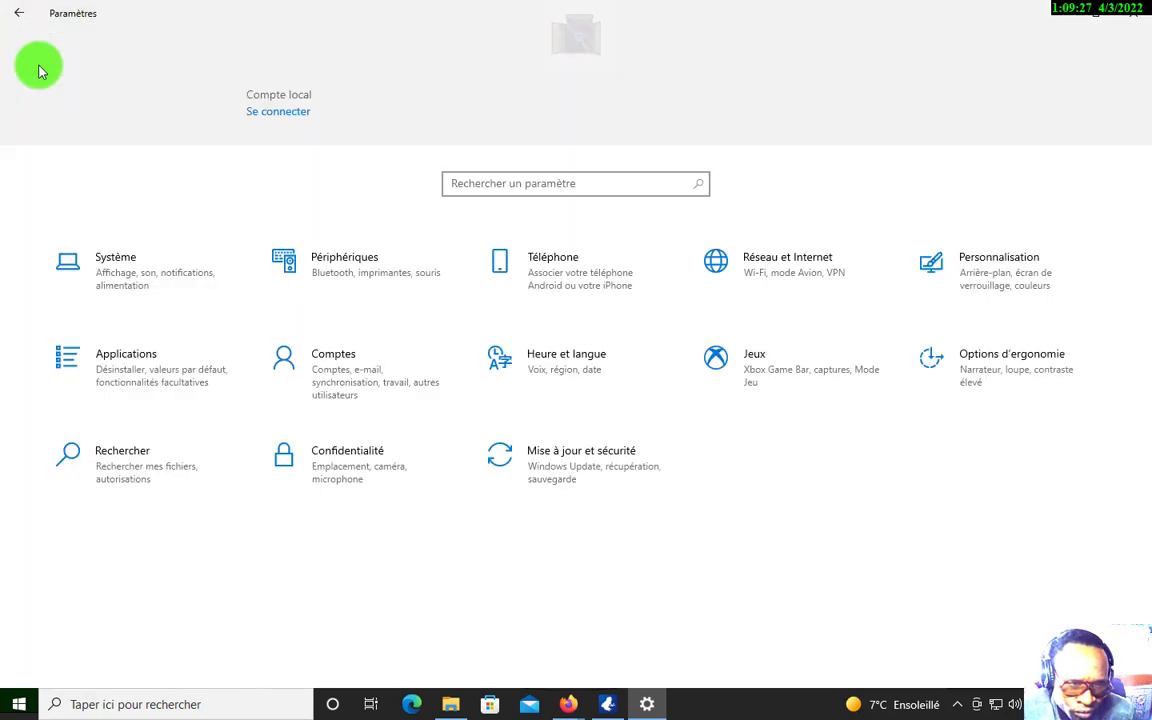
{"action": "left_click", "coordinate": [595, 466]}
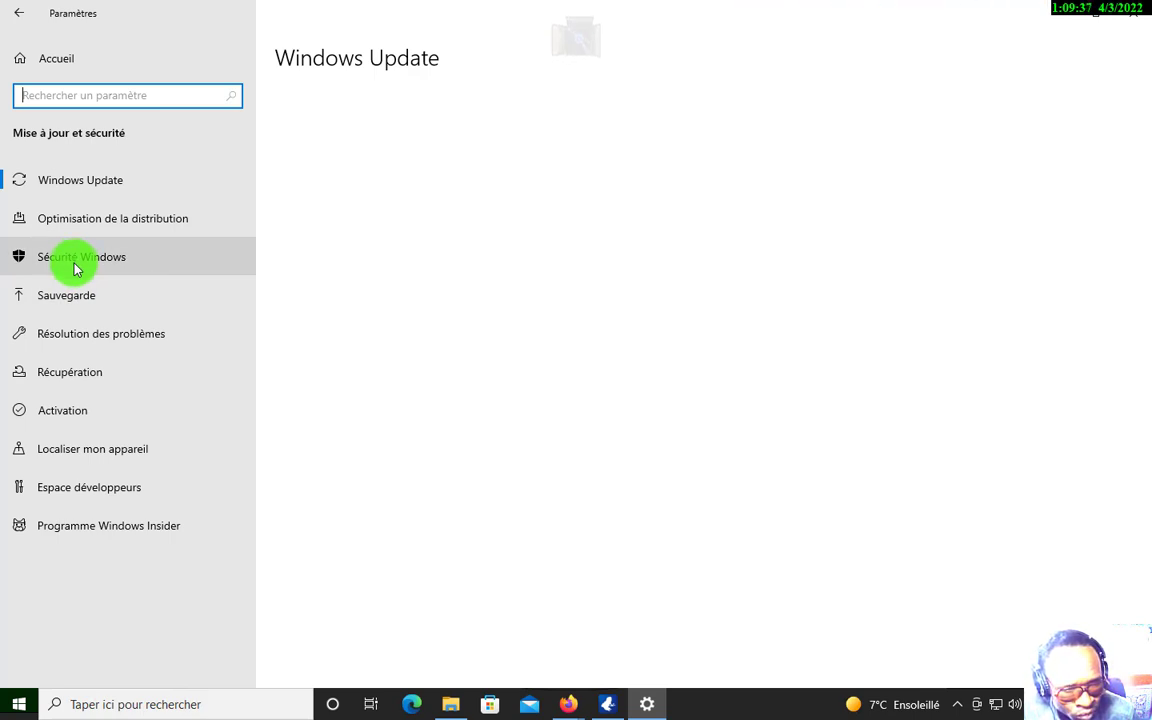
Open Protection contre les virus et menaces from the Sécurité Windows settings and remove the PUABundler:Win32/ICBundler threat with Supprimer
{"action": "left_click", "coordinate": [81, 266]}
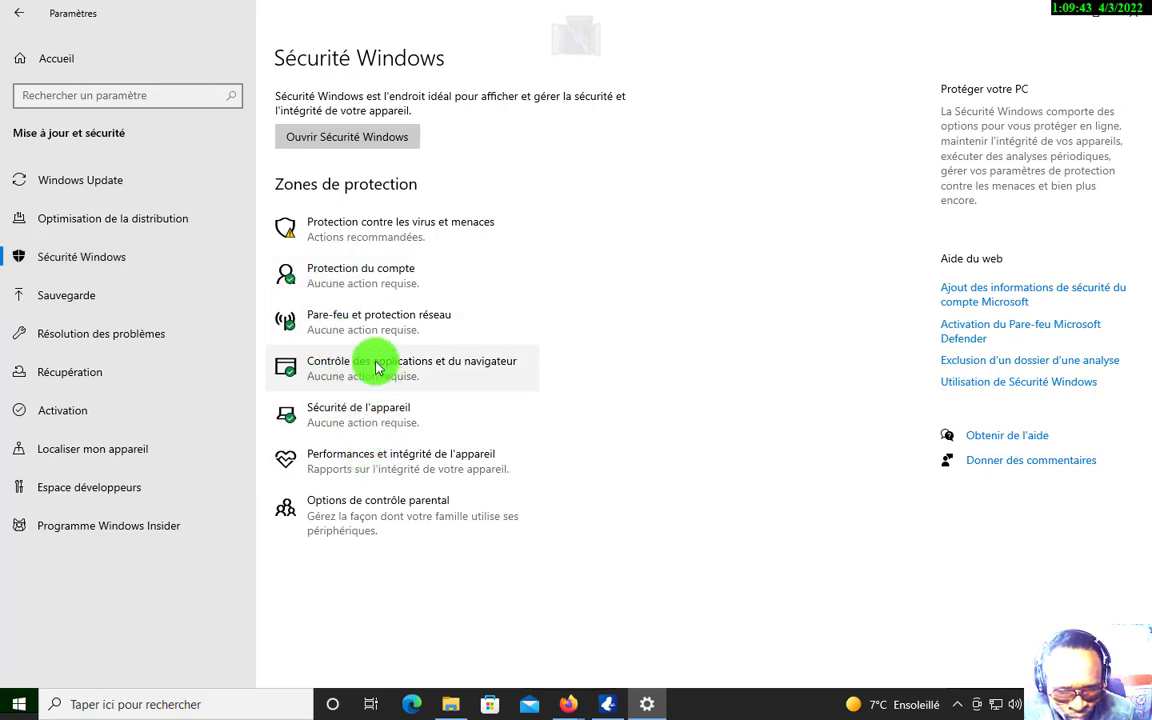
{"action": "left_click", "coordinate": [360, 233]}
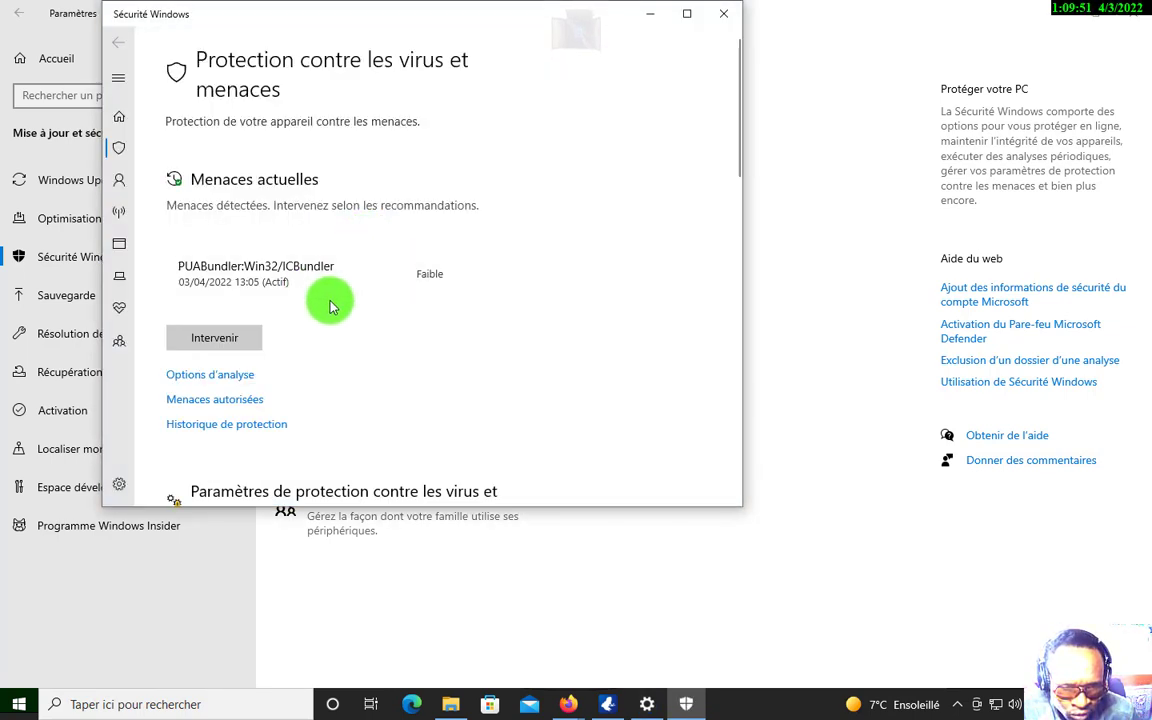
{"action": "left_click", "coordinate": [443, 275]}
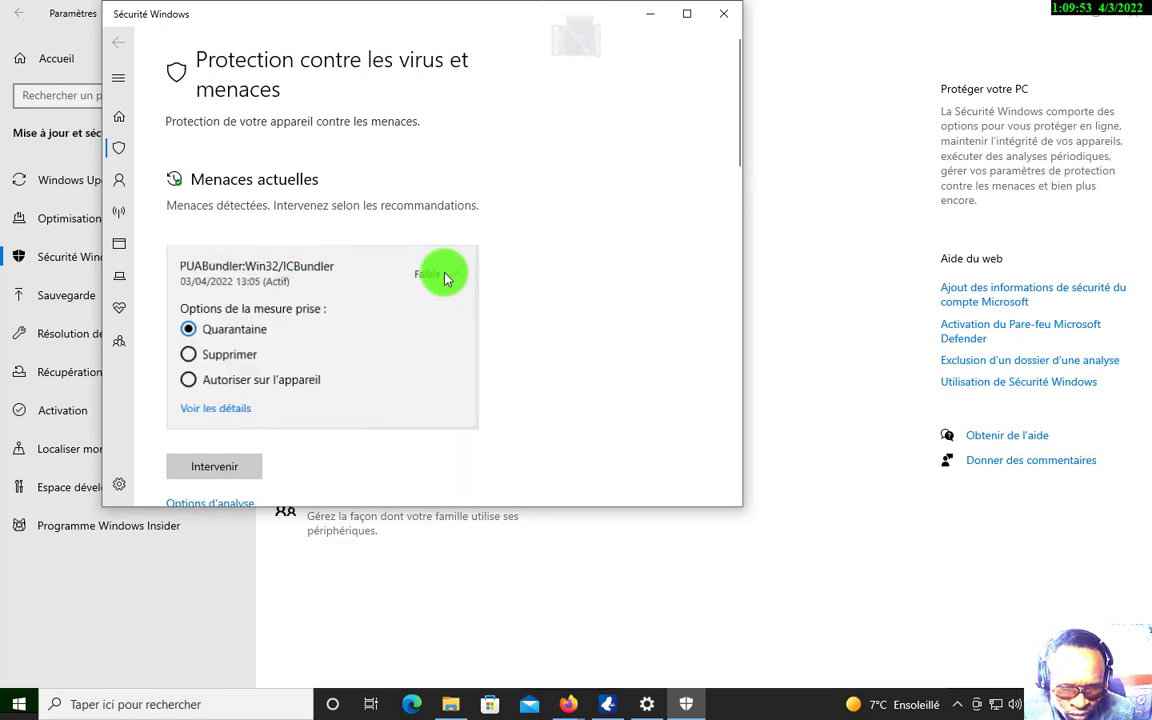
{"action": "left_click", "coordinate": [188, 357]}
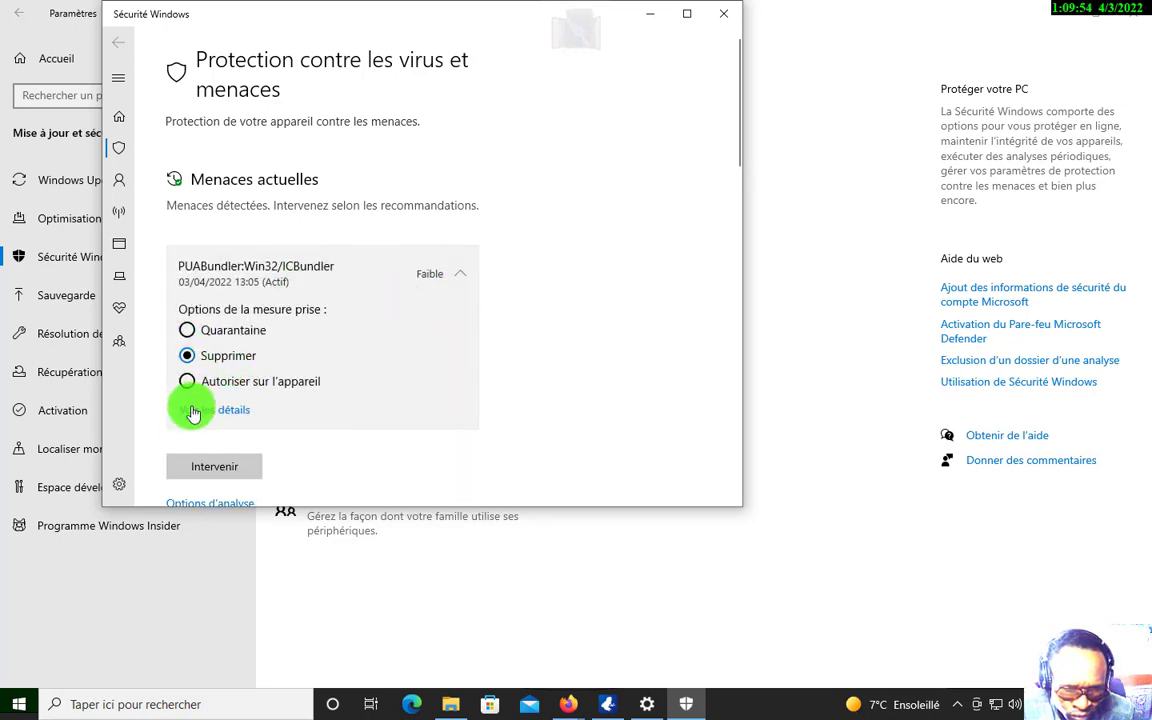
{"action": "left_click", "coordinate": [211, 466]}
Open the virus and threat protection settings, maximize the window, turn off Protection en temps réel and review the other protection options
{"action": "scroll", "coordinate": [248, 373], "scroll_direction": "down", "scroll_amount": 3}
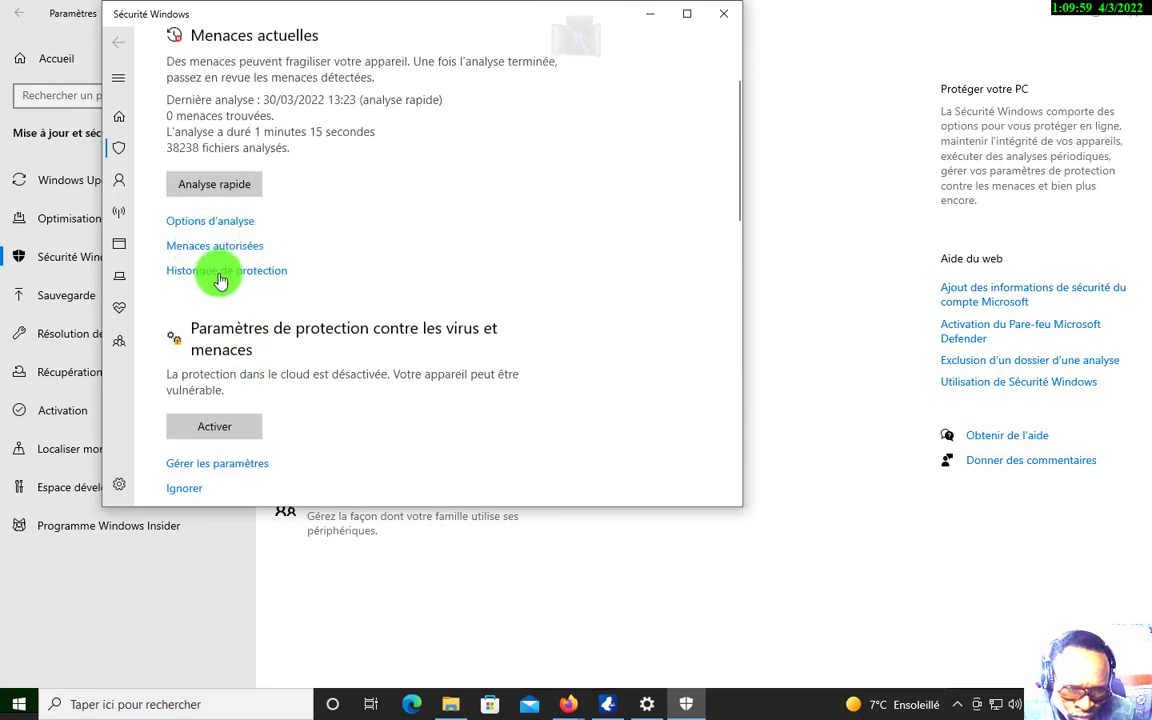
{"action": "scroll", "coordinate": [251, 295], "scroll_direction": "down", "scroll_amount": 4}
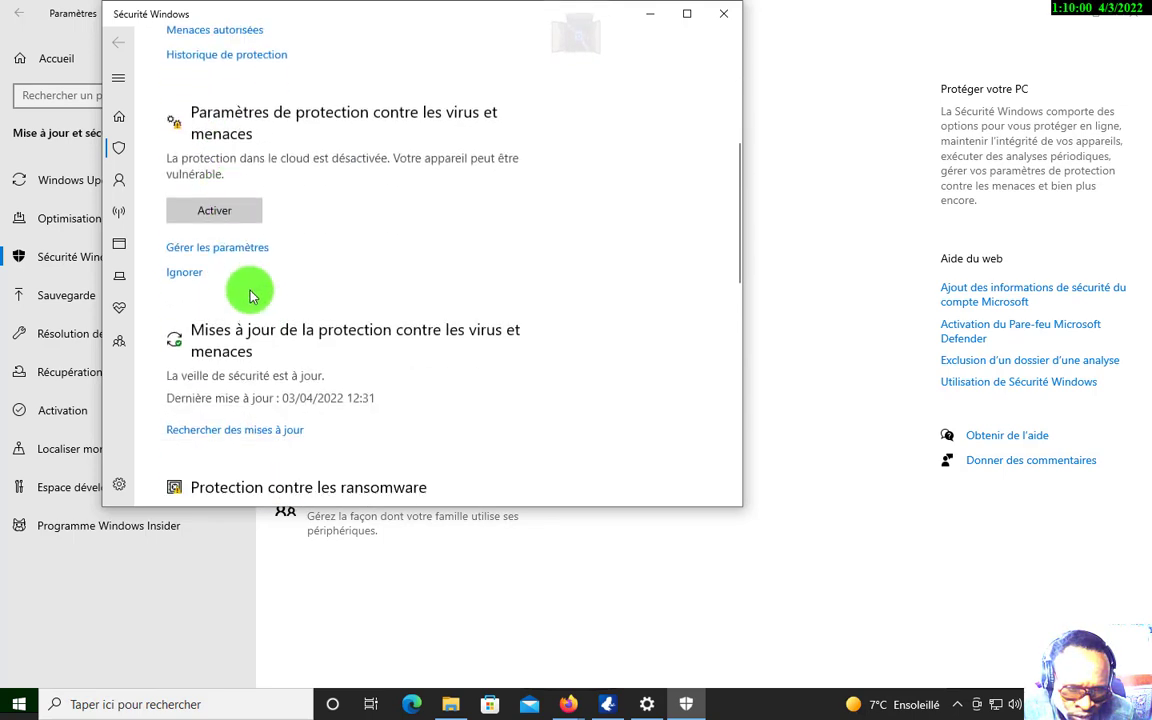
{"action": "left_click", "coordinate": [211, 257]}
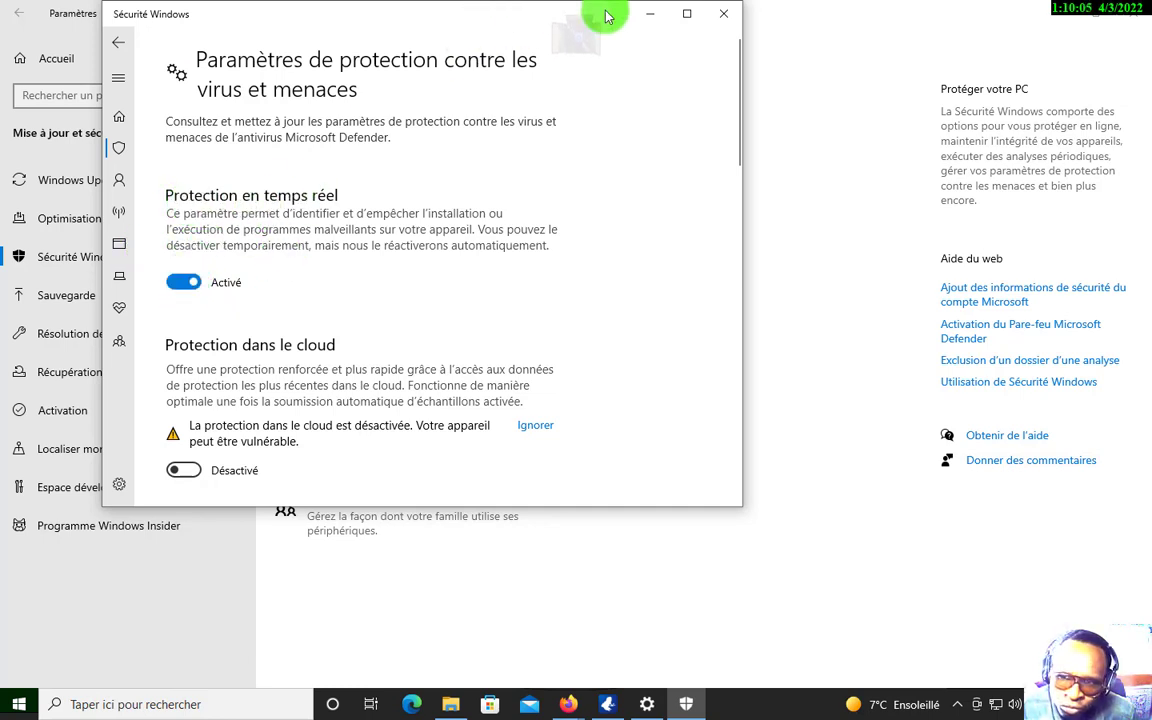
{"action": "left_click", "coordinate": [687, 14]}
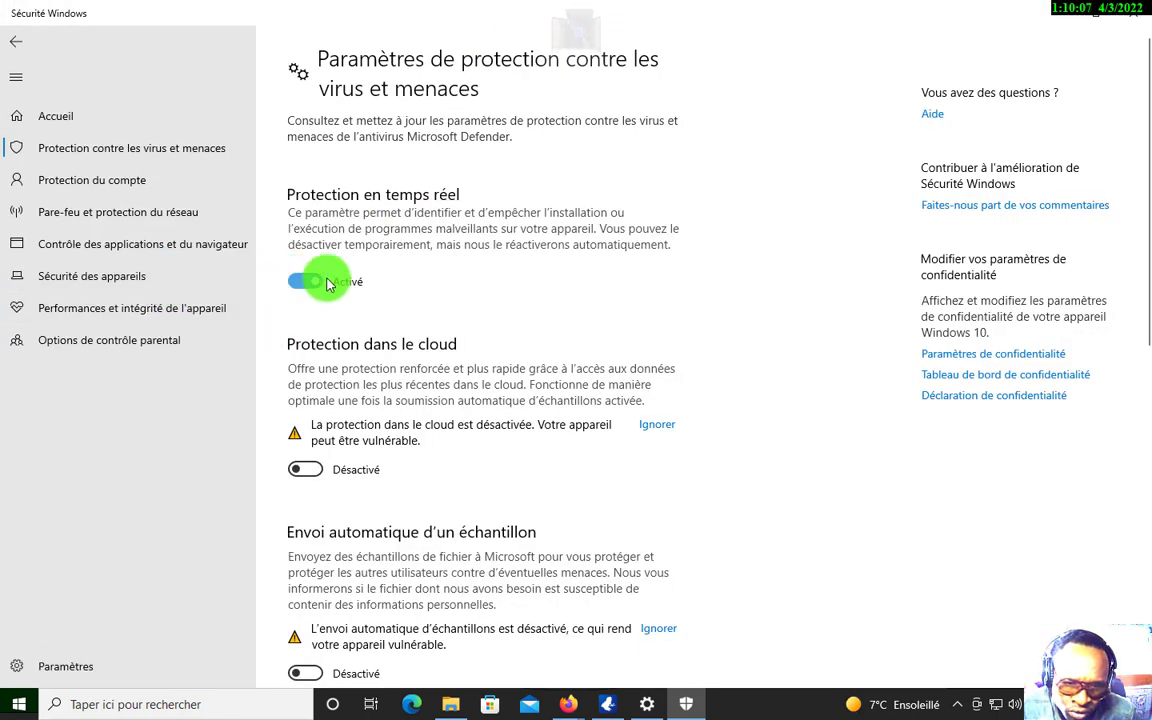
{"action": "left_click", "coordinate": [305, 283]}
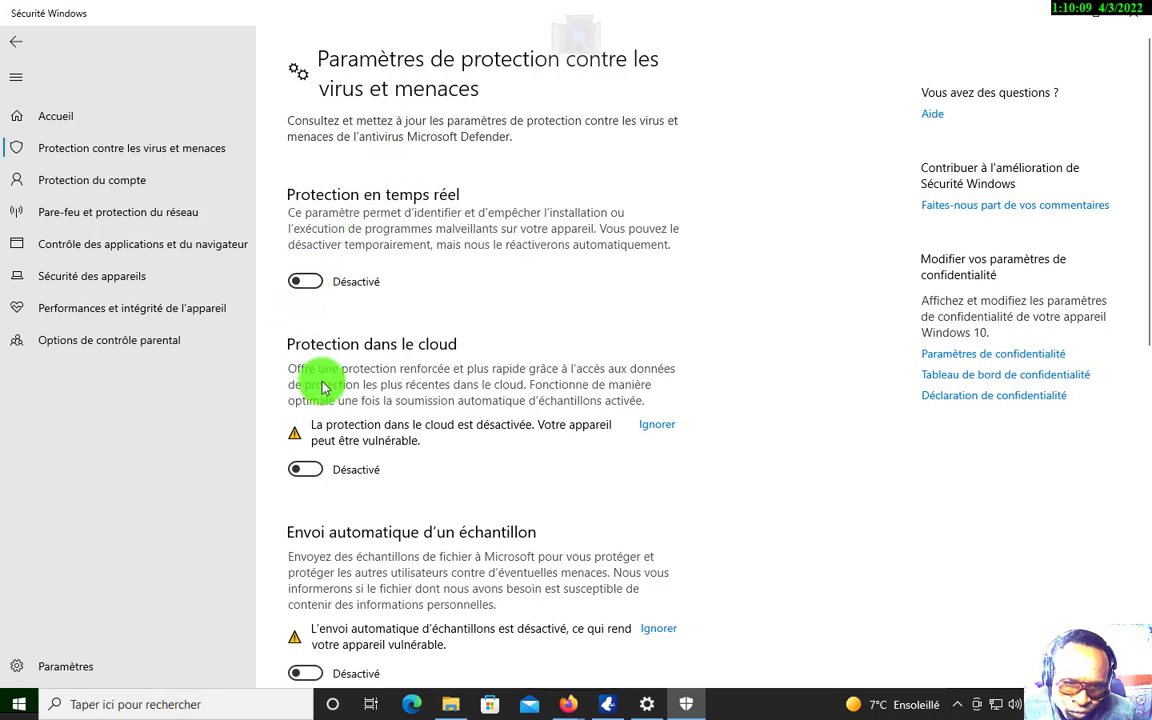
{"action": "scroll", "coordinate": [329, 406], "scroll_direction": "down", "scroll_amount": 5}
{"action": "scroll", "coordinate": [316, 460], "scroll_direction": "up", "scroll_amount": 2}
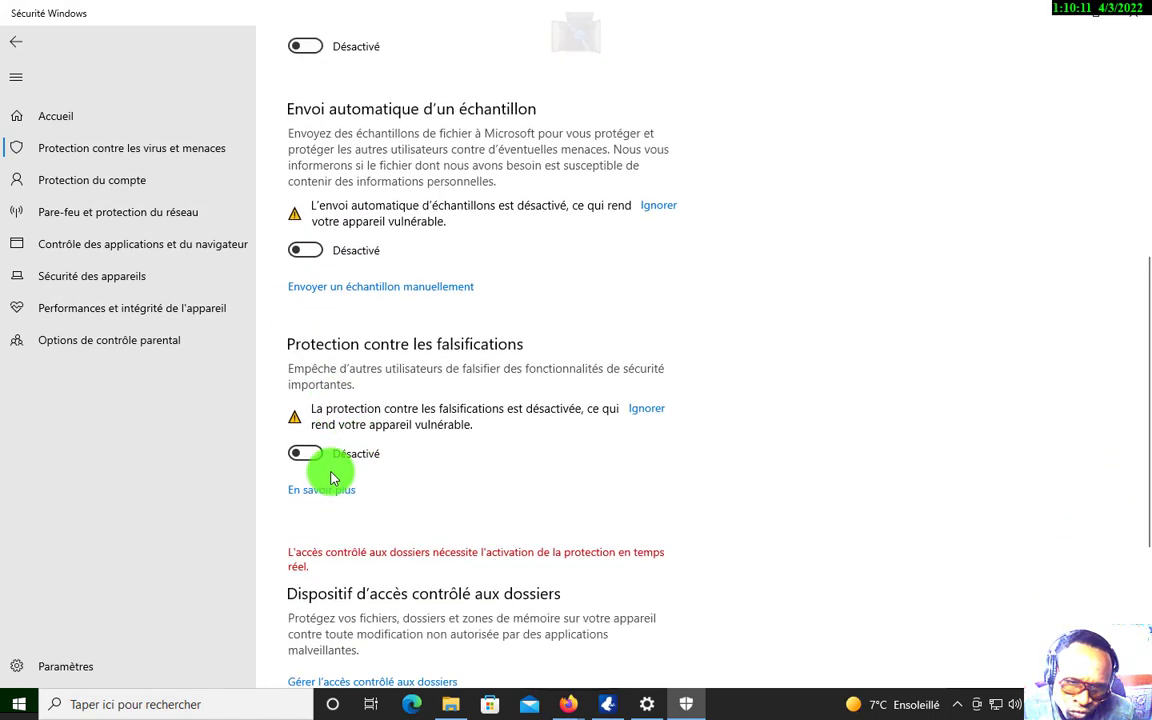
{"action": "scroll", "coordinate": [365, 388], "scroll_direction": "up", "scroll_amount": 6}
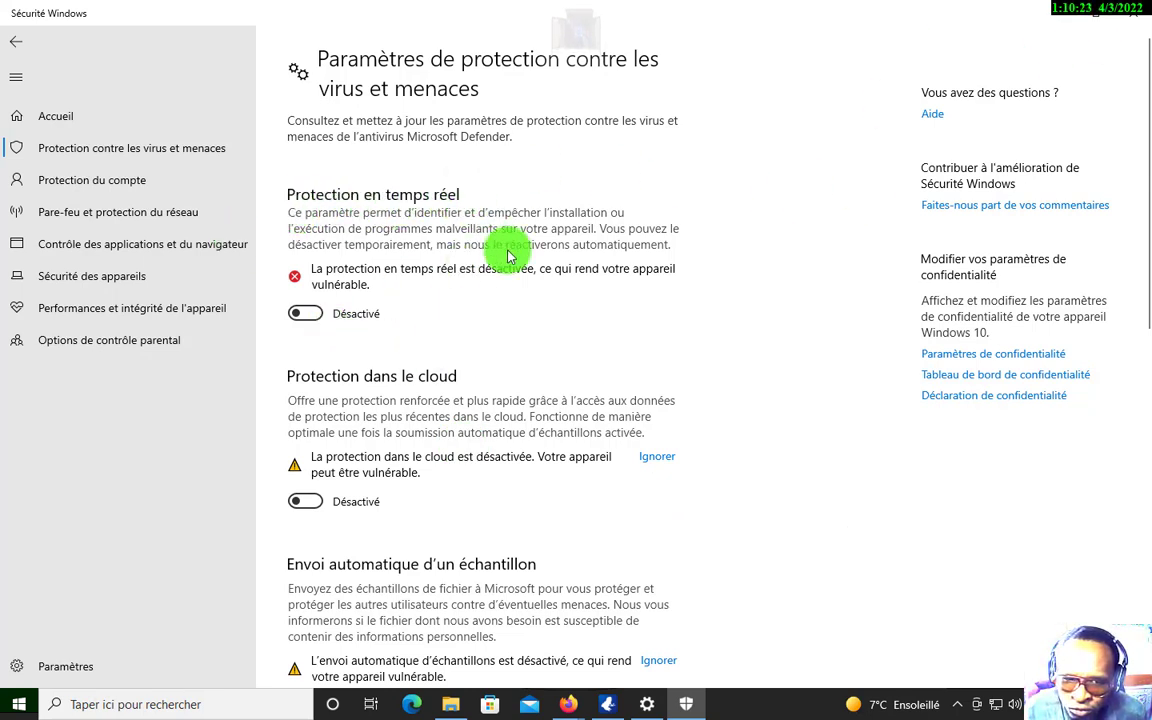
Close the Windows Security and Settings windows and refresh the desktop
{"action": "left_click", "coordinate": [1122, 14]}
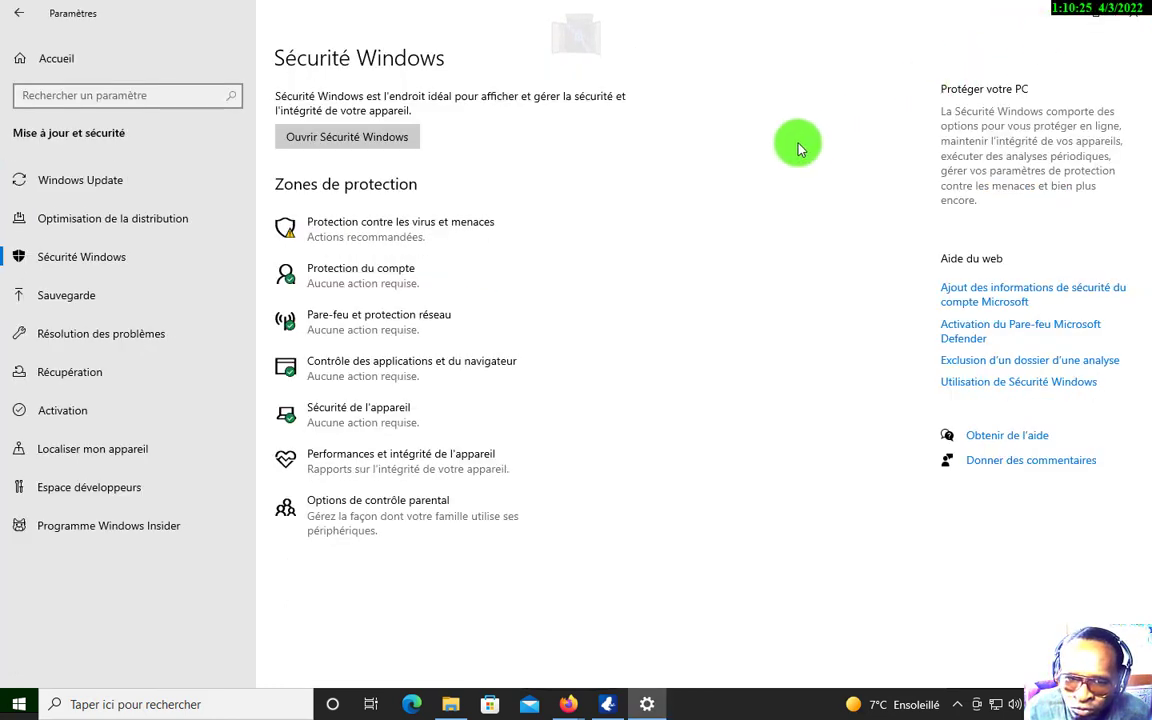
{"action": "left_click", "coordinate": [1122, 20]}
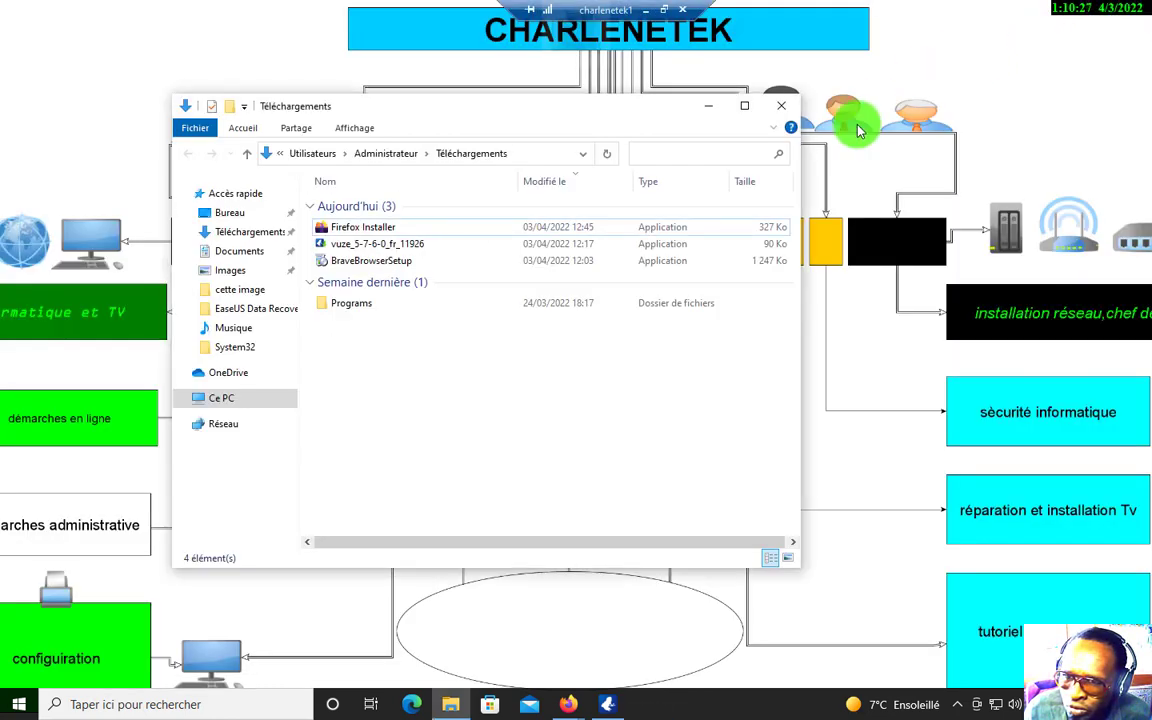
{"action": "right_click", "coordinate": [915, 76]}
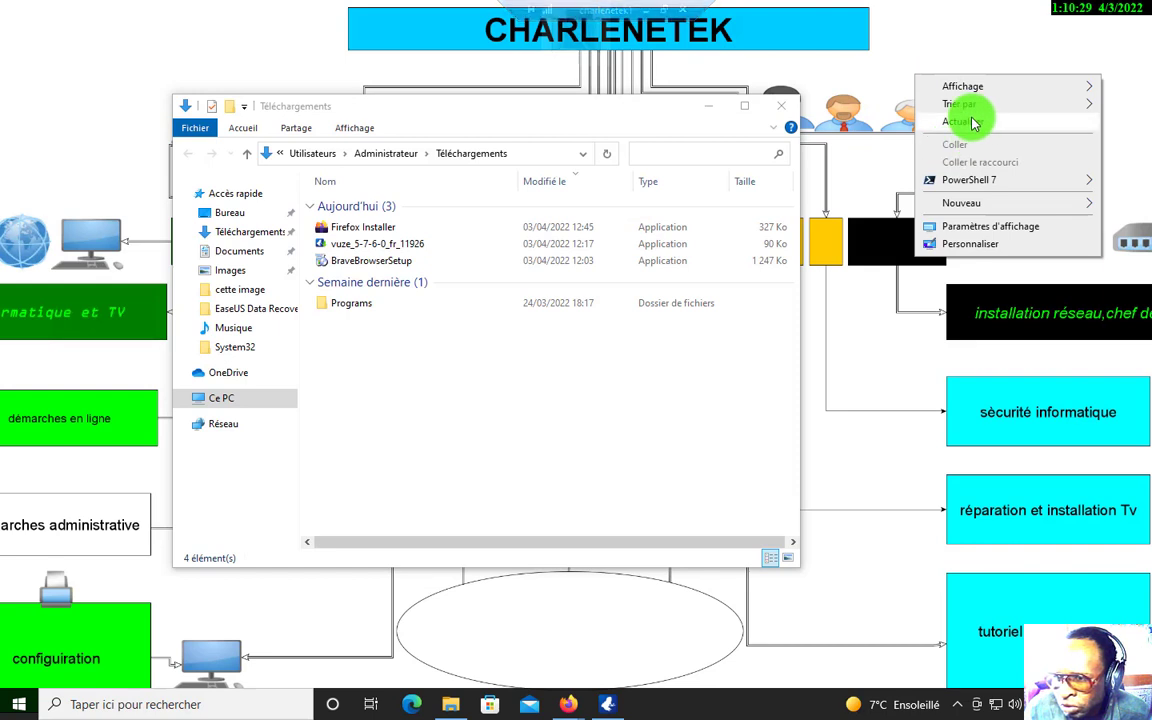
{"action": "left_click", "coordinate": [972, 115]}
Switch to the regular Firefox window, check its downloads list in the Bibliothèque window and close the list
{"action": "left_click", "coordinate": [568, 702]}
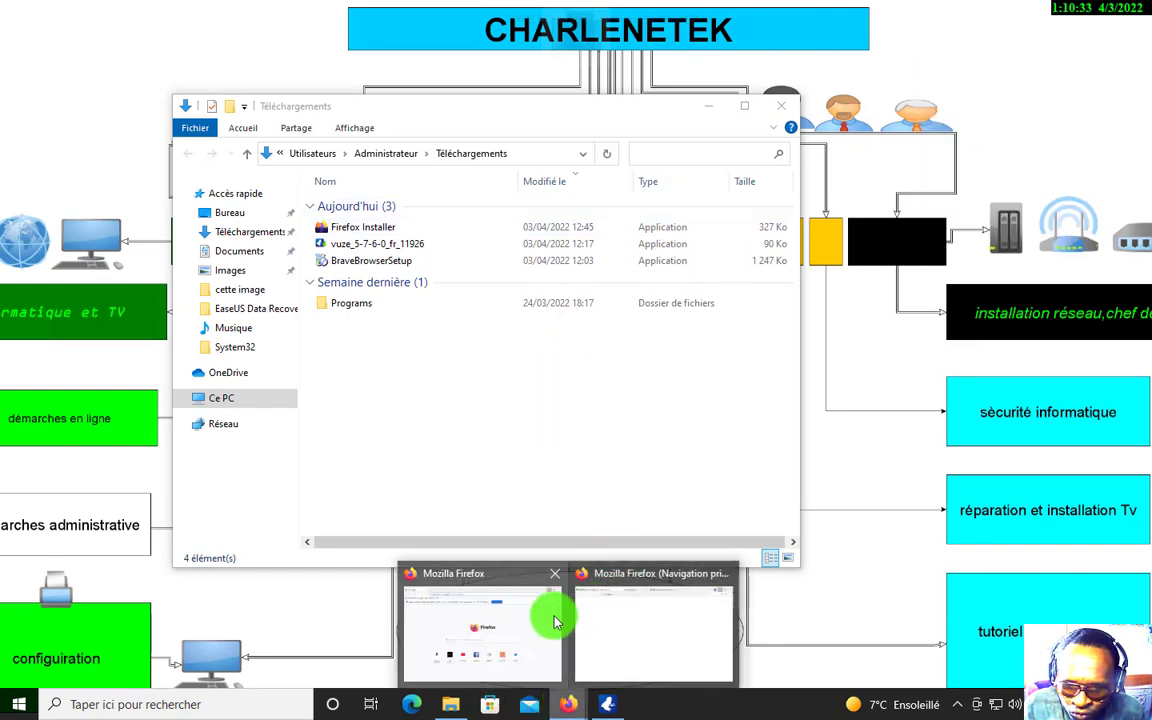
{"action": "left_click", "coordinate": [522, 617]}
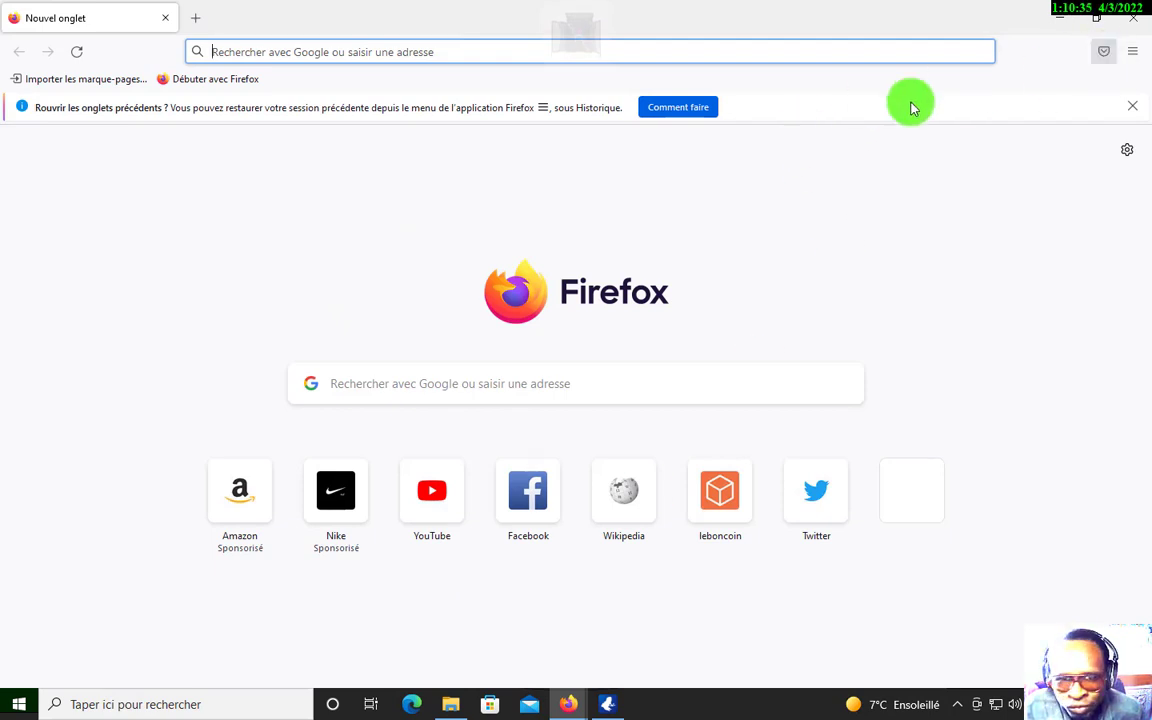
{"action": "left_click", "coordinate": [1132, 51]}
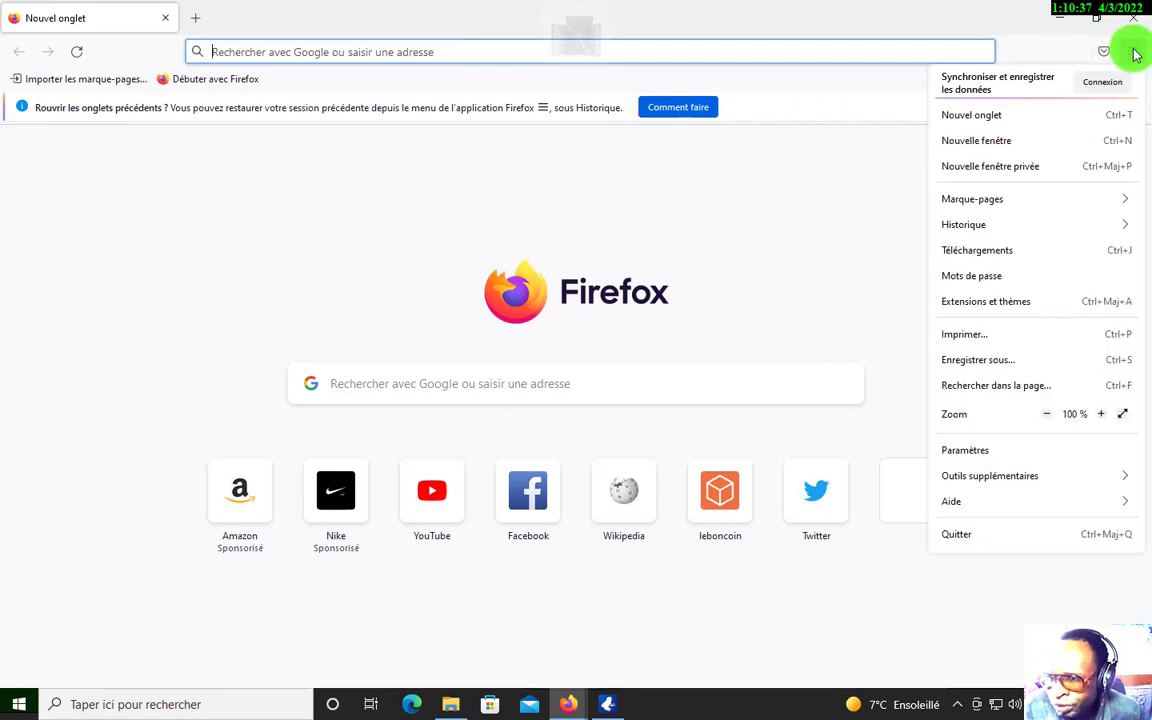
{"action": "left_click", "coordinate": [1008, 249]}
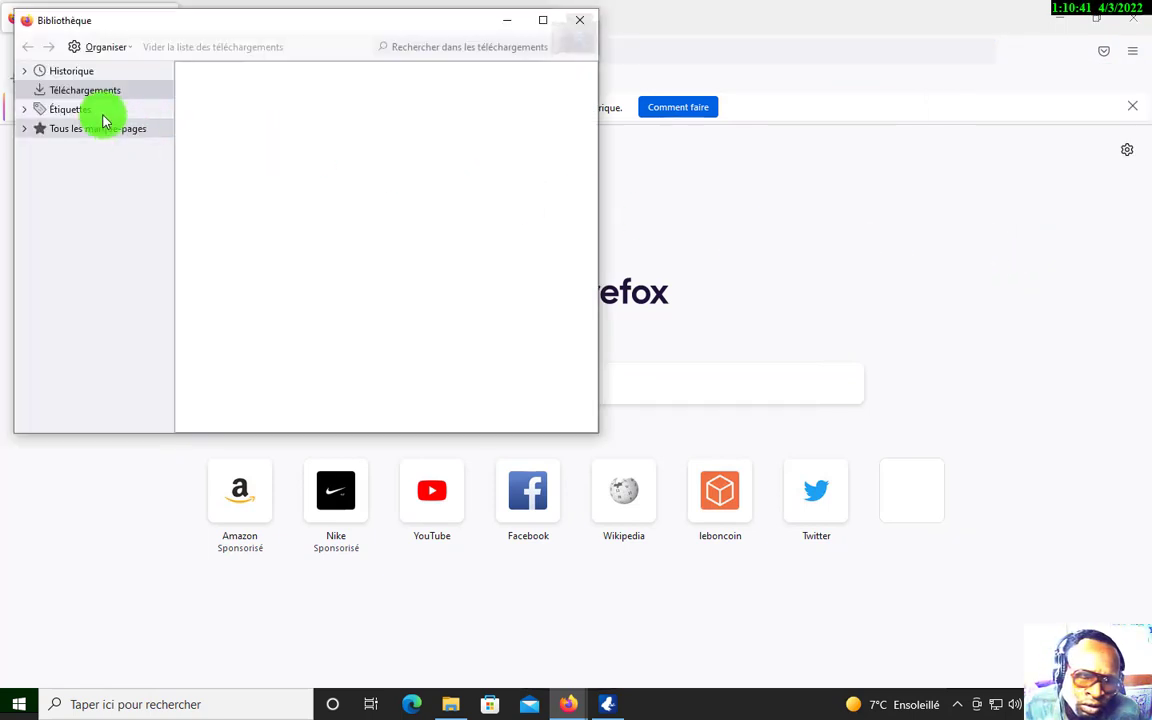
{"action": "left_click", "coordinate": [578, 22]}
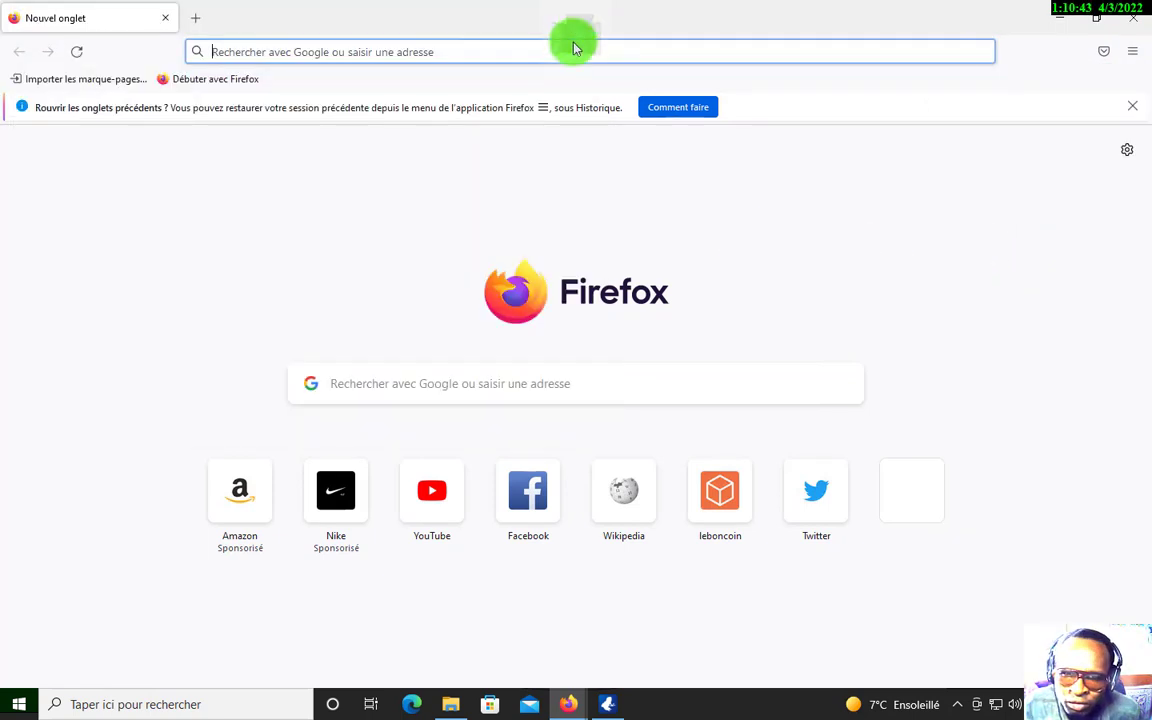
Search the web for "télécharger utorrent" and open the Clubic page for µTorrent
{"action": "left_click", "coordinate": [495, 44]}
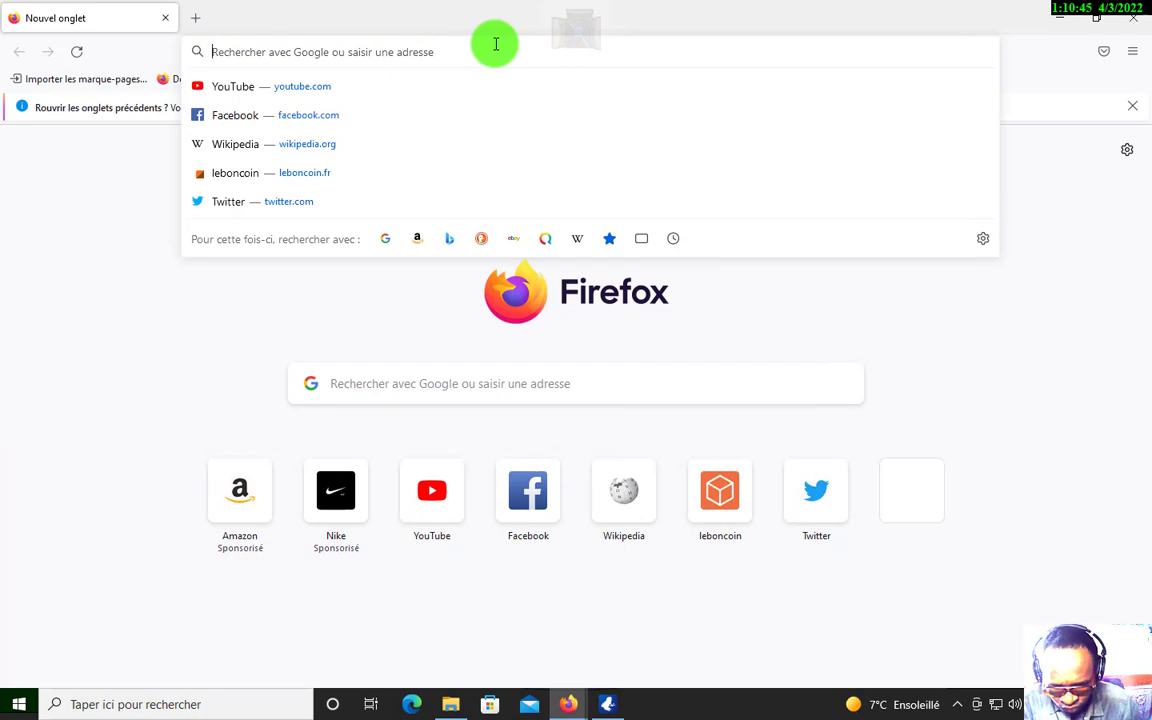
{"action": "type", "text": "té"}
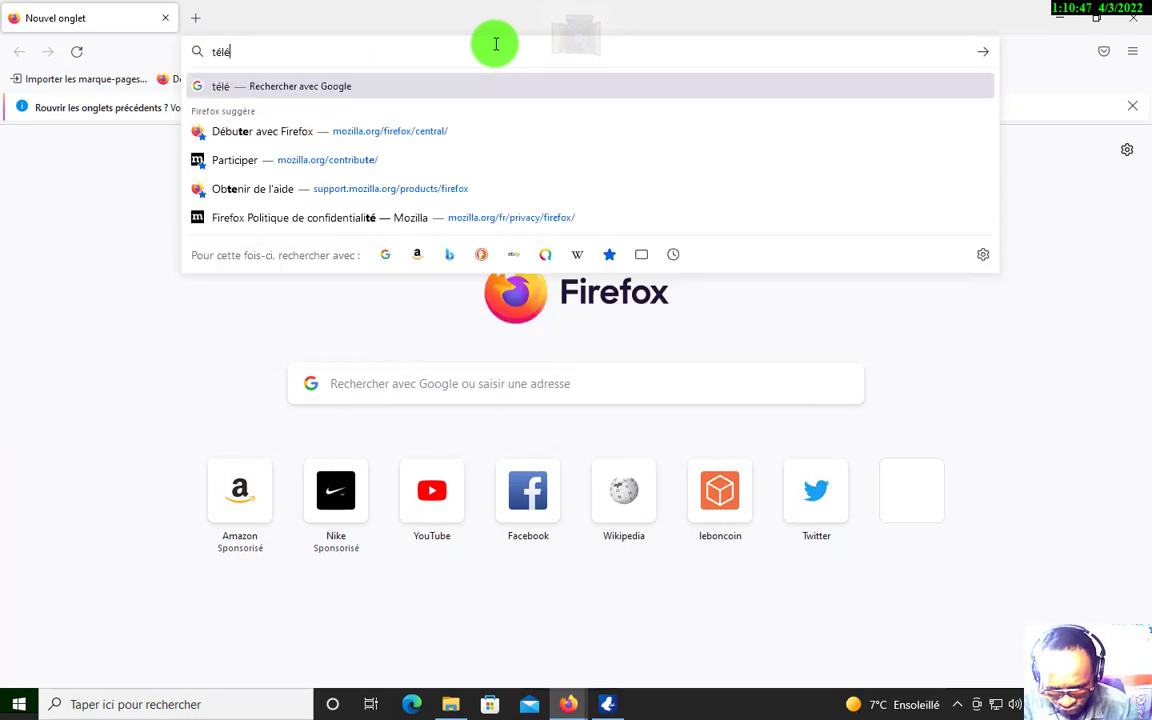
{"action": "type", "text": "léch"}
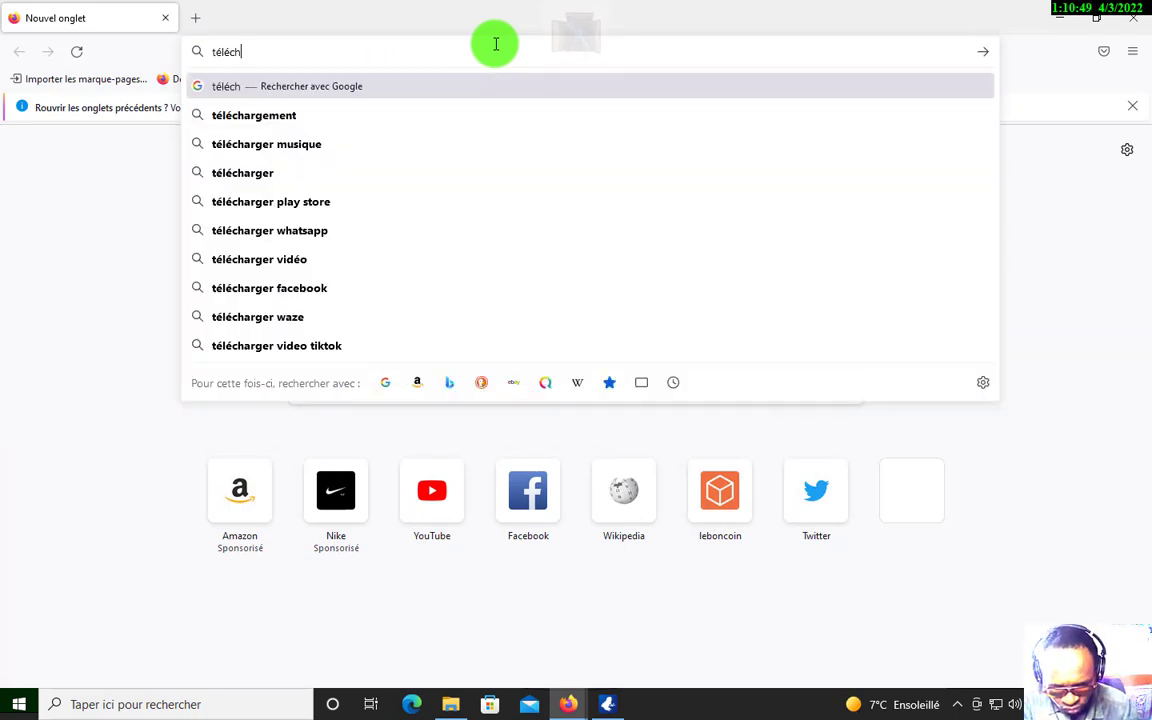
{"action": "type", "text": "earger"}
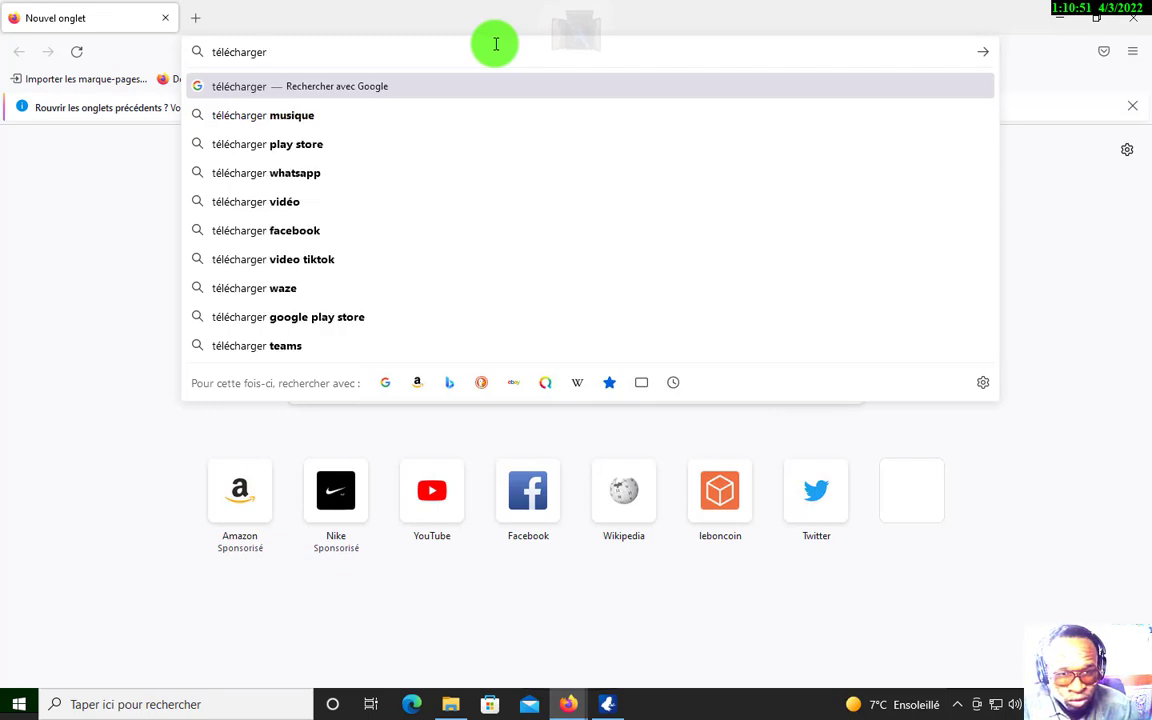
{"action": "type", "text": " utorrent"}
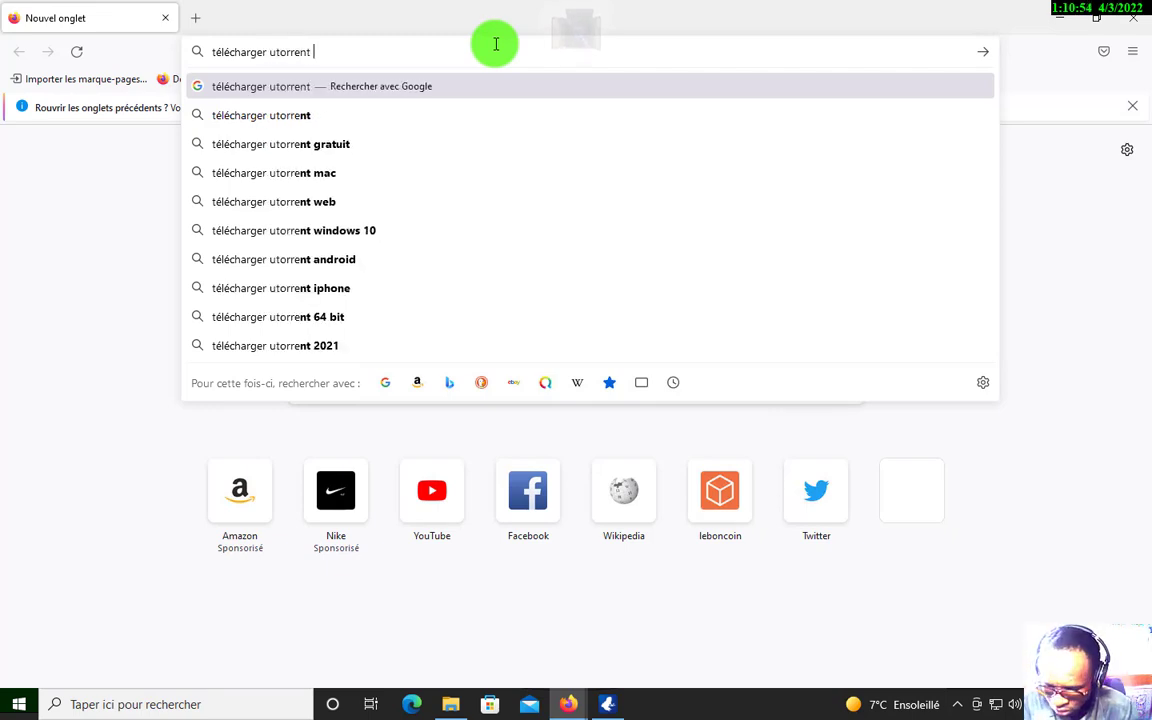
{"action": "key", "text": "Return"}
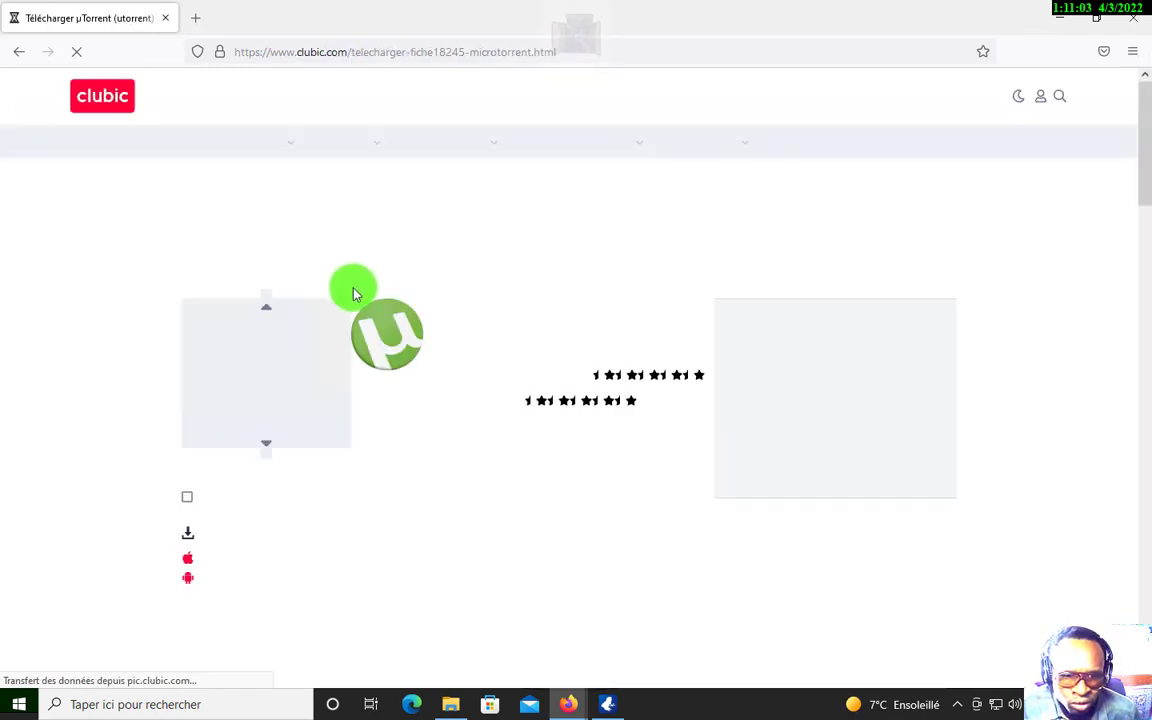
Download µTorrent for Windows from Clubic, continuing without accepting the trackers and ignoring the Brave offer
{"action": "left_click", "coordinate": [446, 316]}
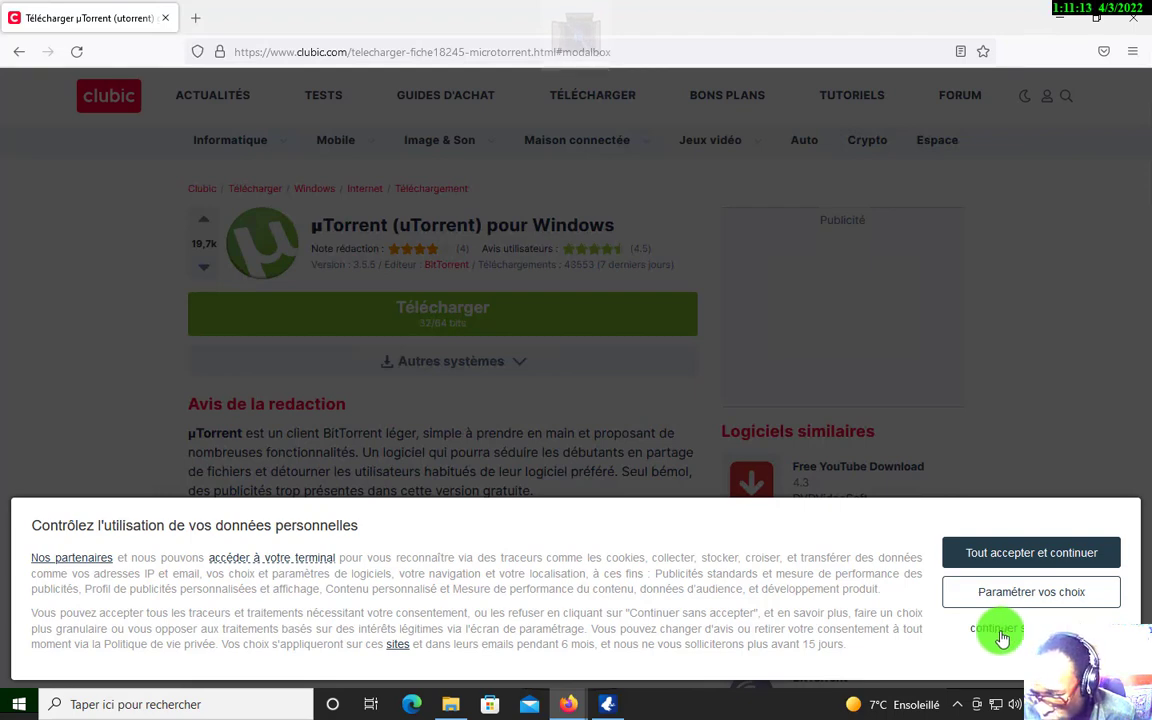
{"action": "left_click", "coordinate": [1001, 632]}
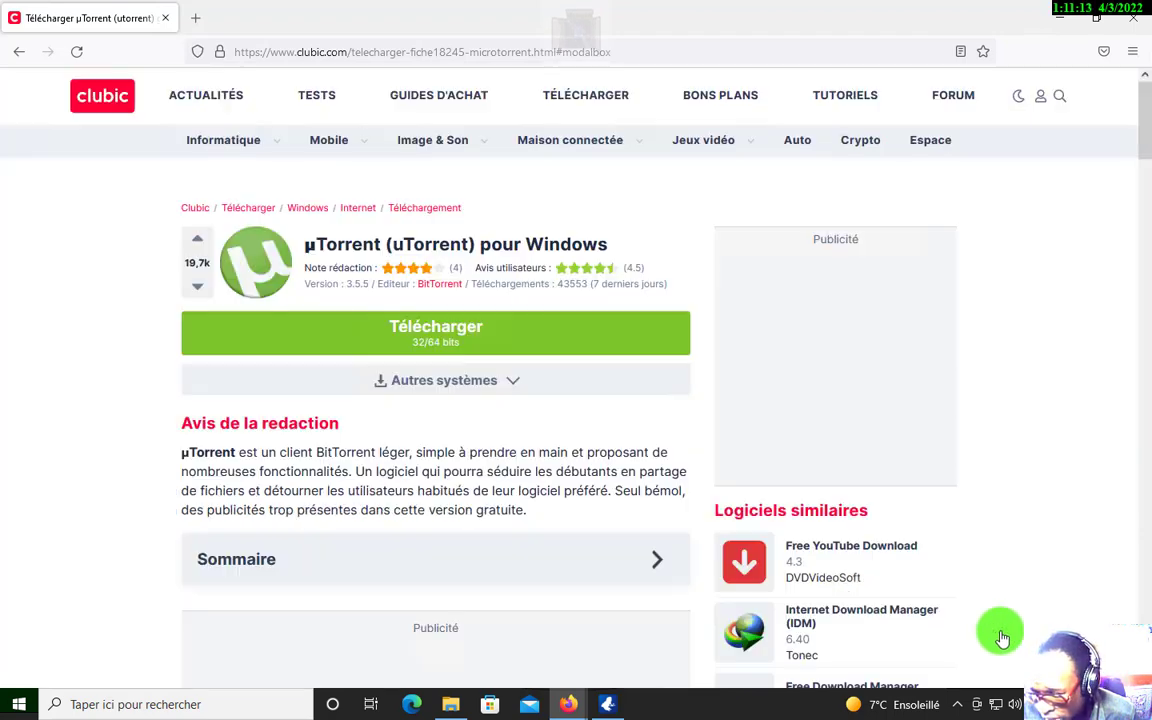
{"action": "left_click", "coordinate": [487, 350]}
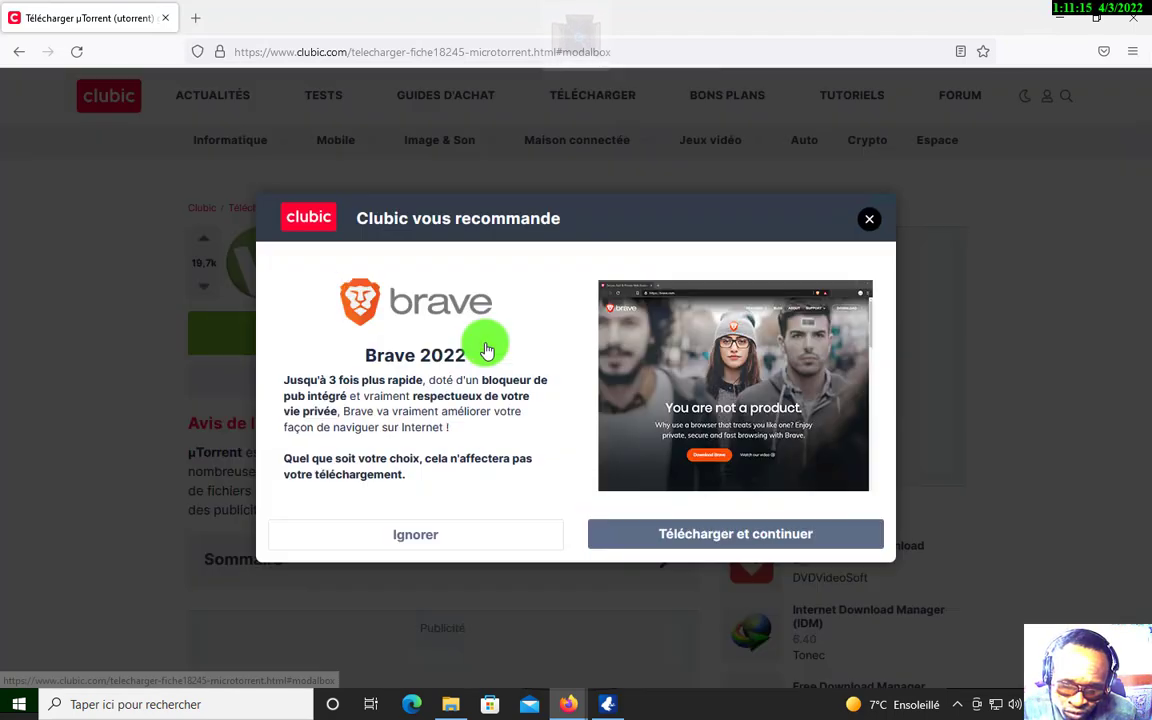
{"action": "left_click", "coordinate": [405, 535]}
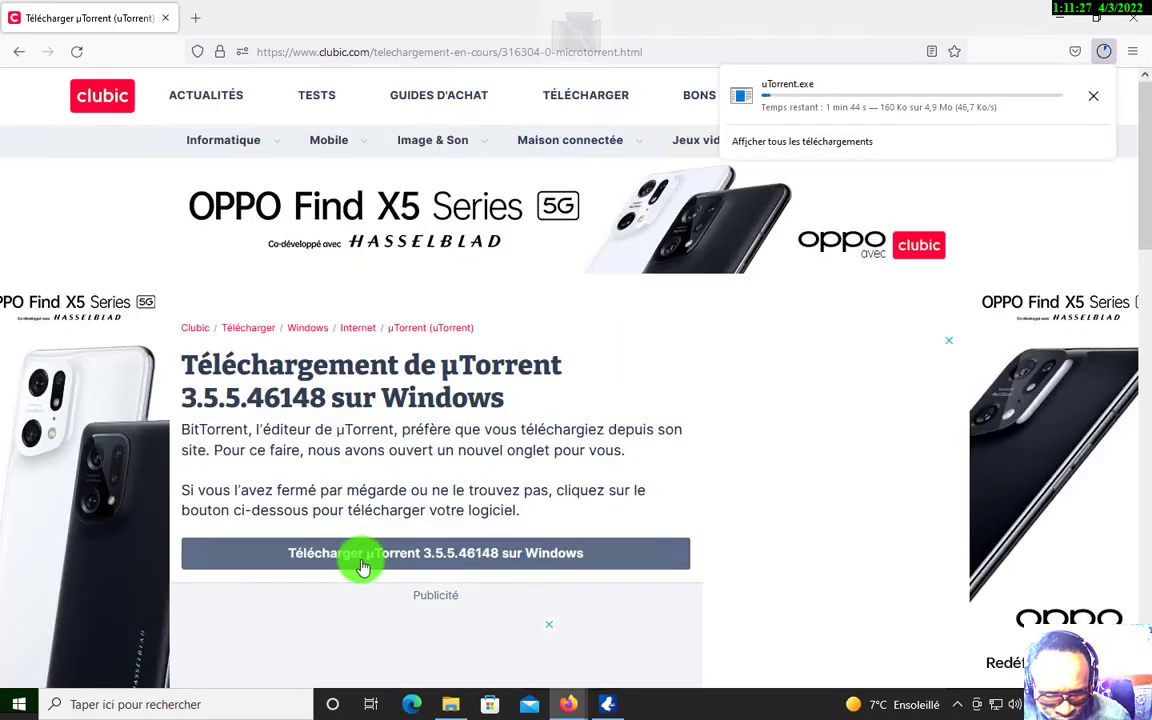
{"action": "scroll", "coordinate": [527, 545], "scroll_direction": "down", "scroll_amount": 3}
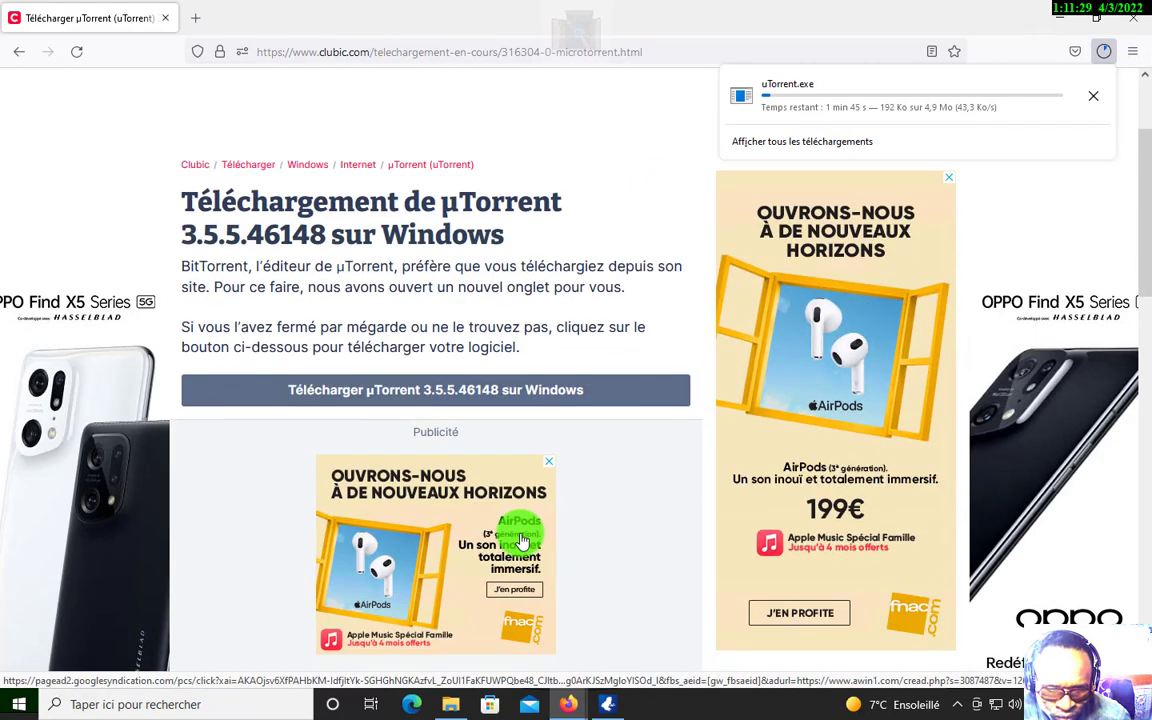
{"action": "scroll", "coordinate": [496, 501], "scroll_direction": "up", "scroll_amount": 3}
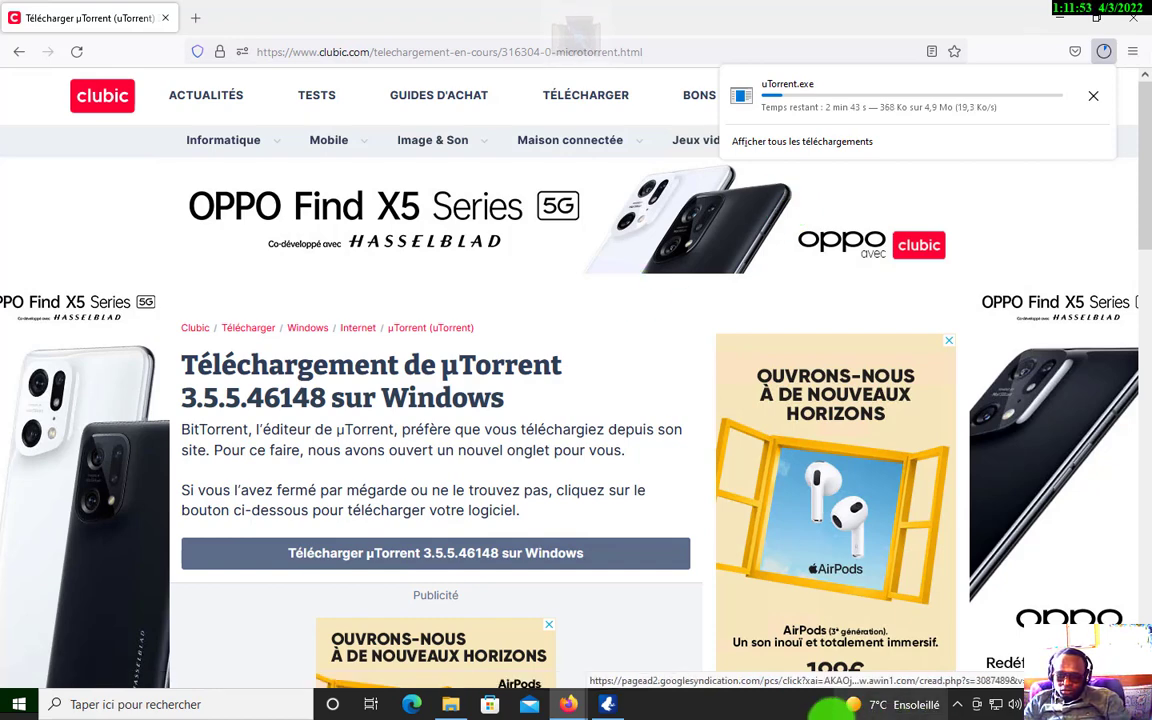
Switch to the private Firefox window and search The Pirate Bay for "films 2022" in the Video category
{"action": "left_click", "coordinate": [500, 138]}
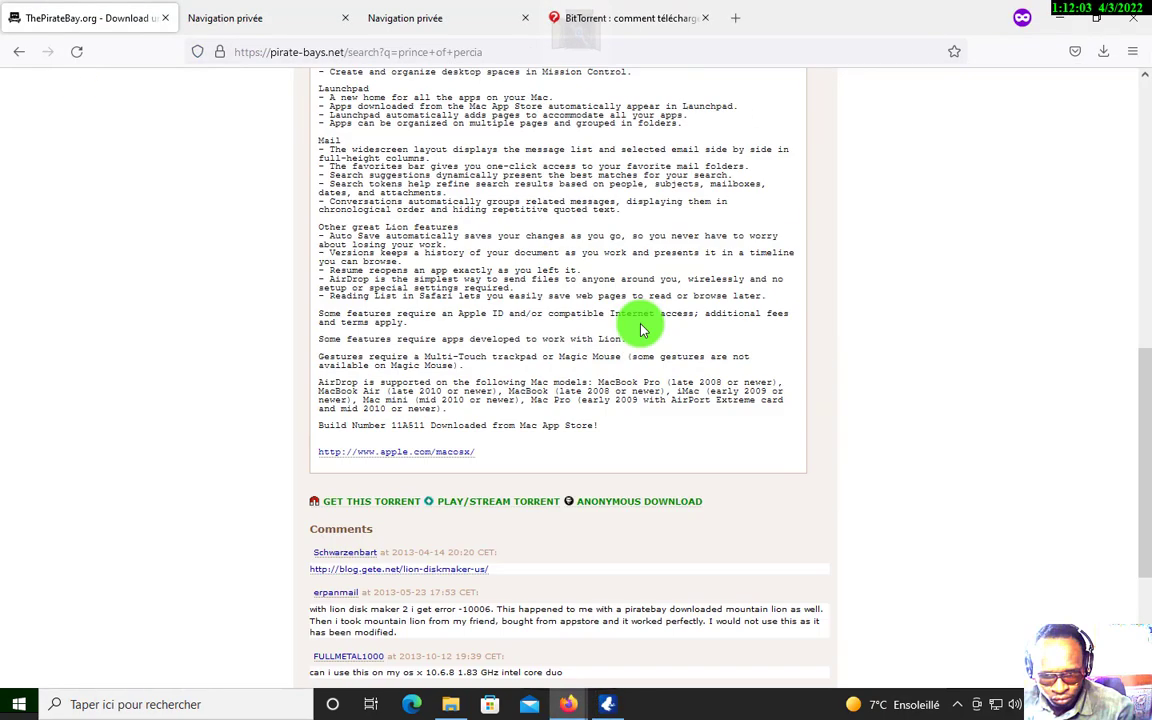
{"action": "scroll", "coordinate": [720, 370], "scroll_direction": "up", "scroll_amount": 10}
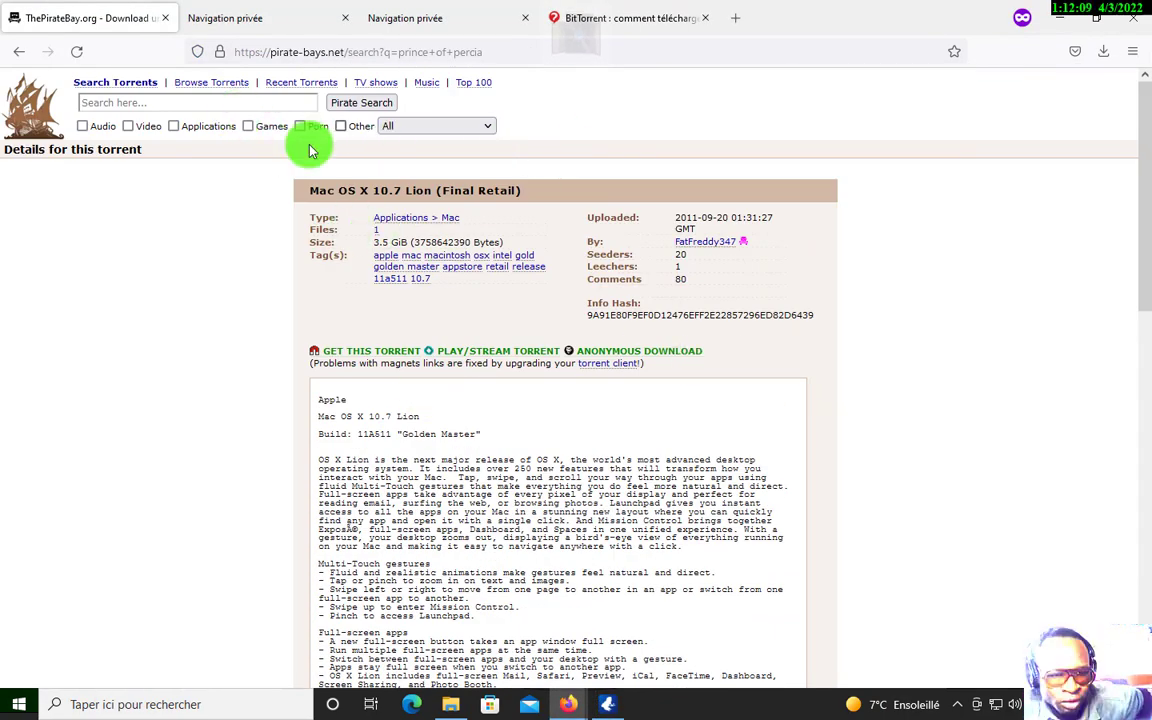
{"action": "left_click", "coordinate": [128, 126]}
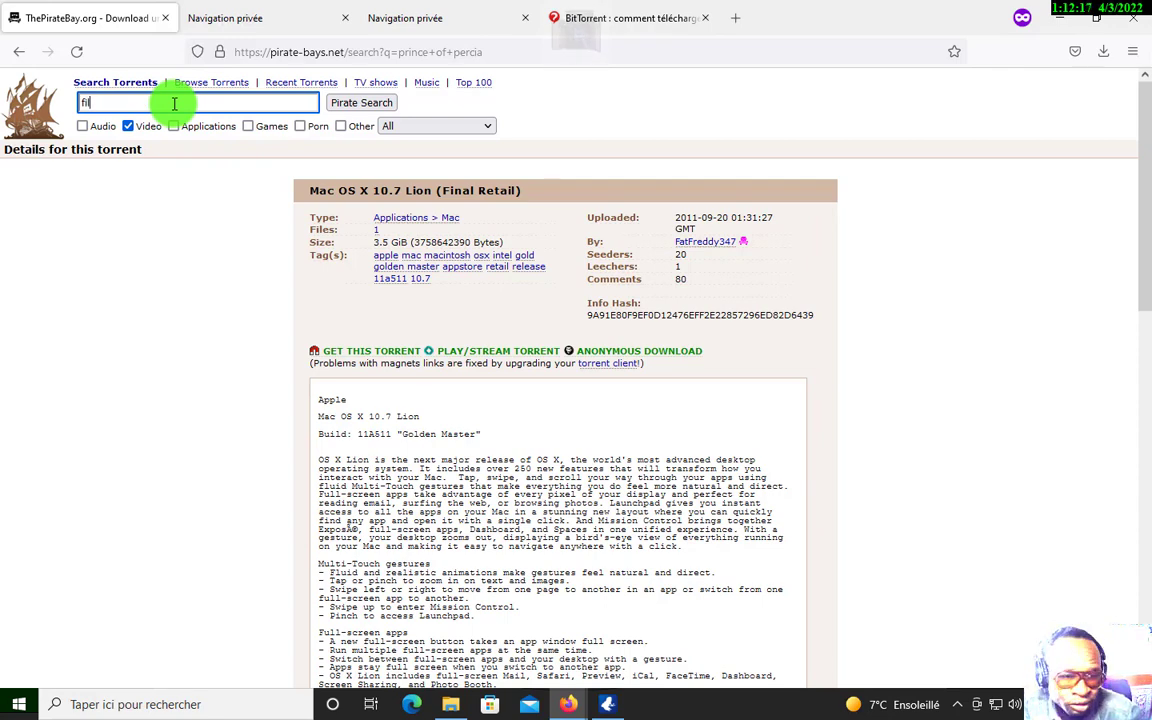
{"action": "left_click", "coordinate": [174, 103]}
{"action": "type", "text": "fi"}
{"action": "type", "text": "lms 2022"}
{"action": "key", "text": "Return"}
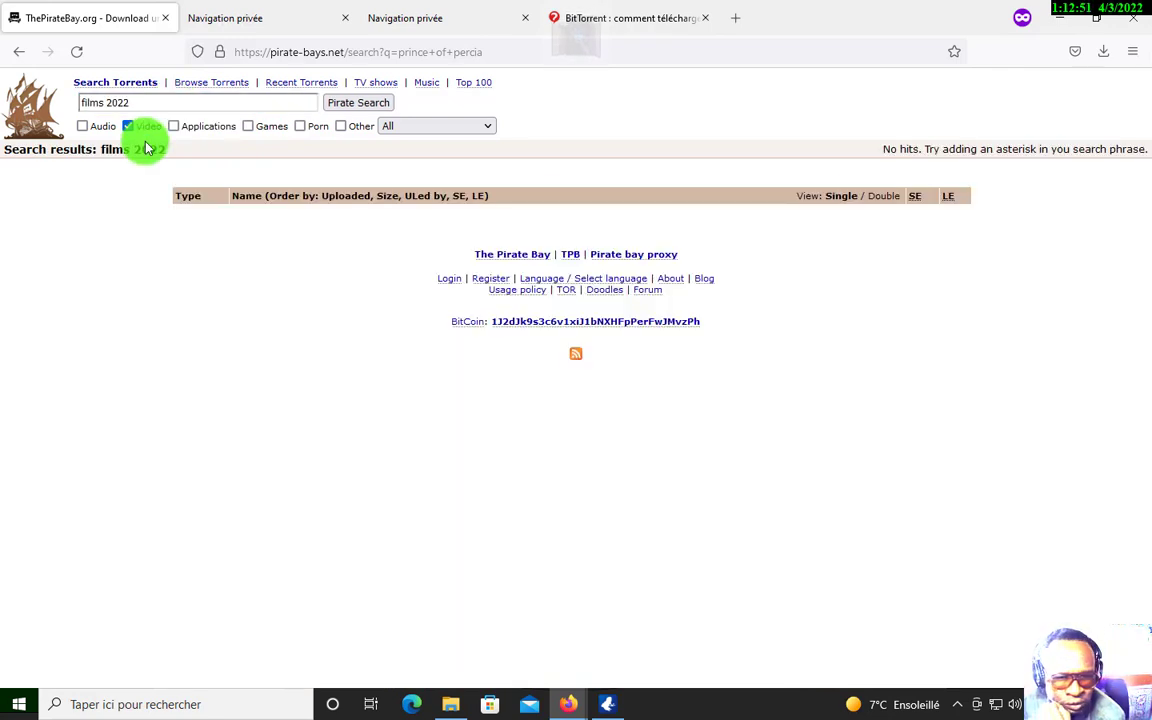
Set the Pirate Bay search category to HD - Movies and empty the search field
{"action": "left_click", "coordinate": [444, 130]}
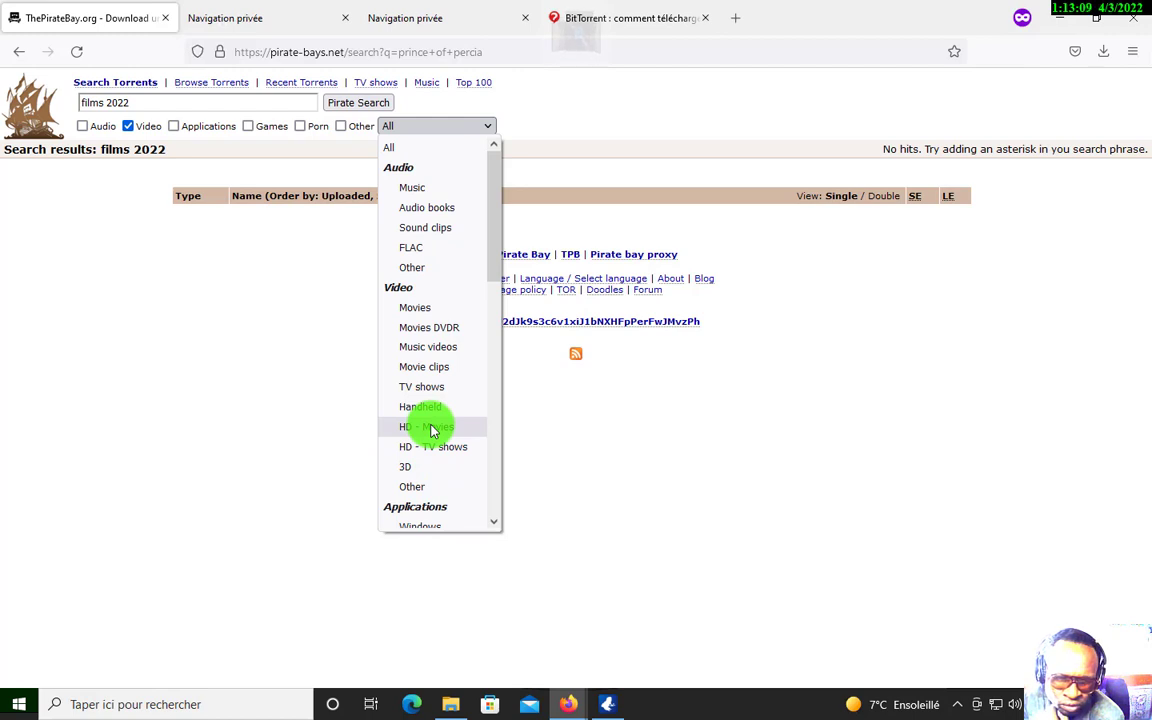
{"action": "scroll", "coordinate": [432, 430], "scroll_direction": "down", "scroll_amount": 10}
{"action": "scroll", "coordinate": [432, 430], "scroll_direction": "down", "scroll_amount": 1}
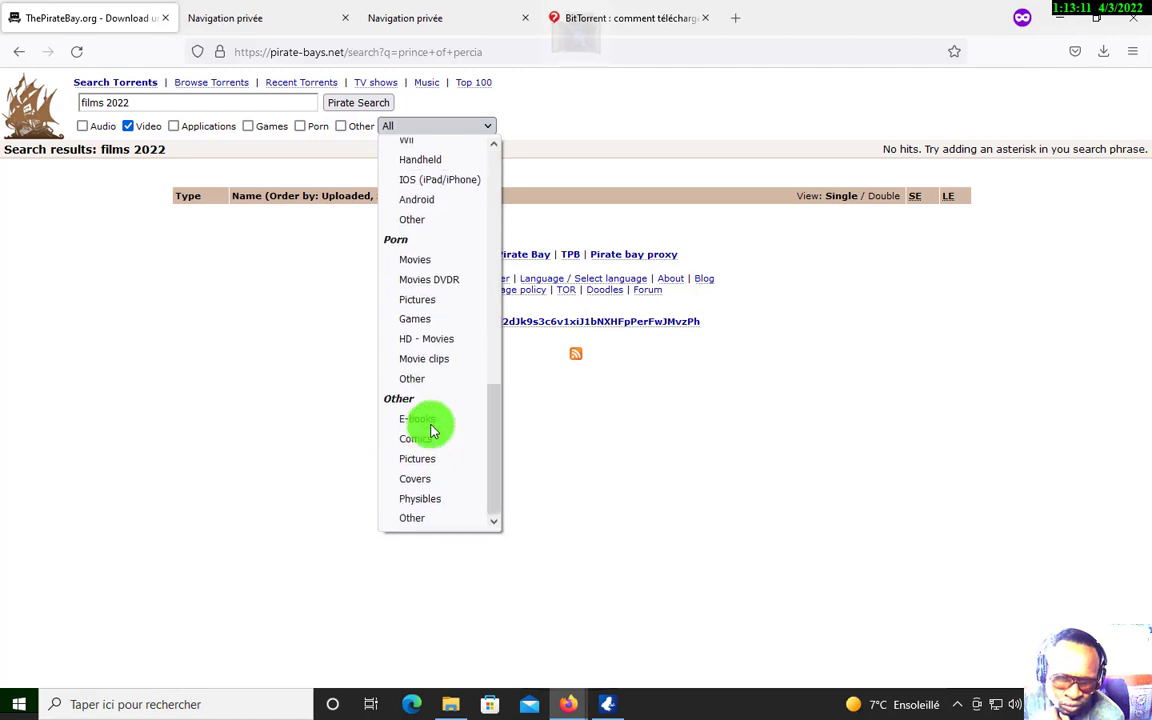
{"action": "scroll", "coordinate": [424, 470], "scroll_direction": "up", "scroll_amount": 4}
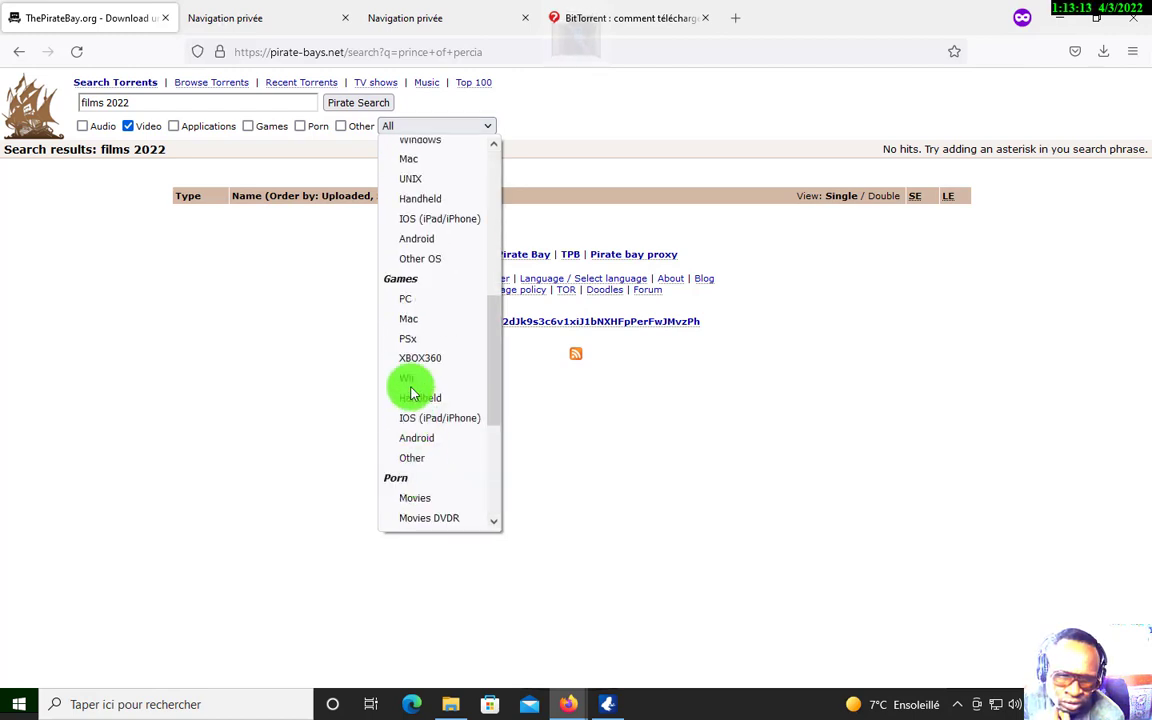
{"action": "scroll", "coordinate": [415, 250], "scroll_direction": "up", "scroll_amount": 2}
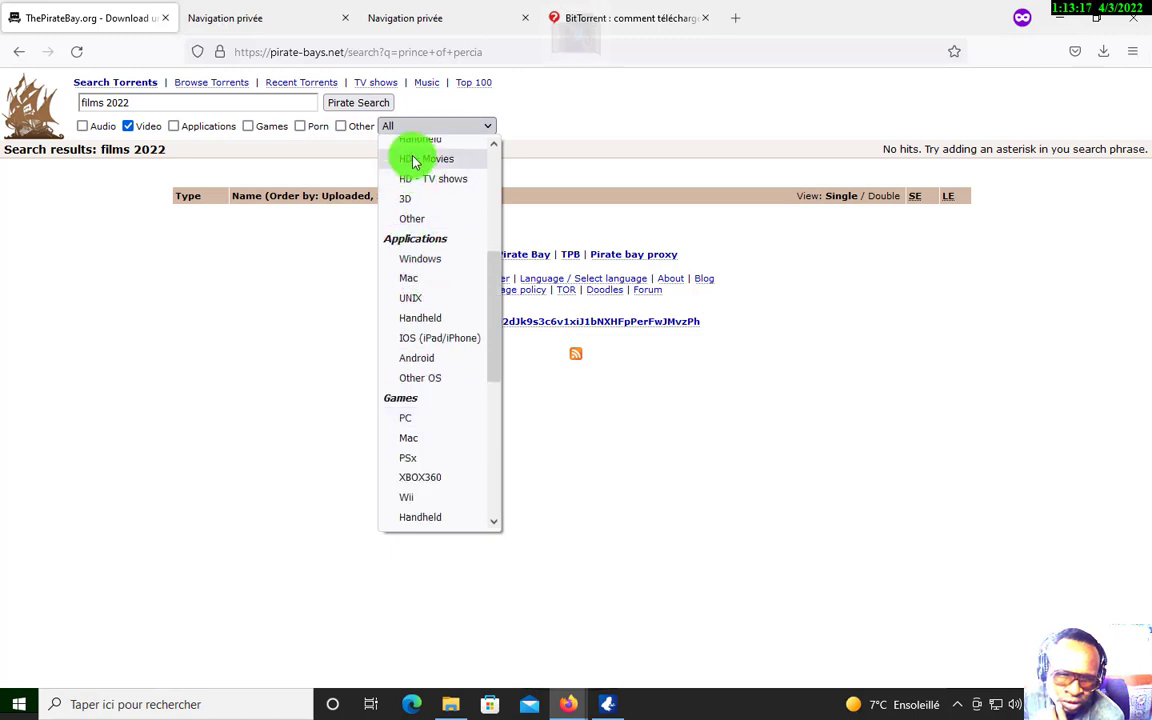
{"action": "left_click", "coordinate": [412, 160]}
{"action": "left_click", "coordinate": [193, 104]}
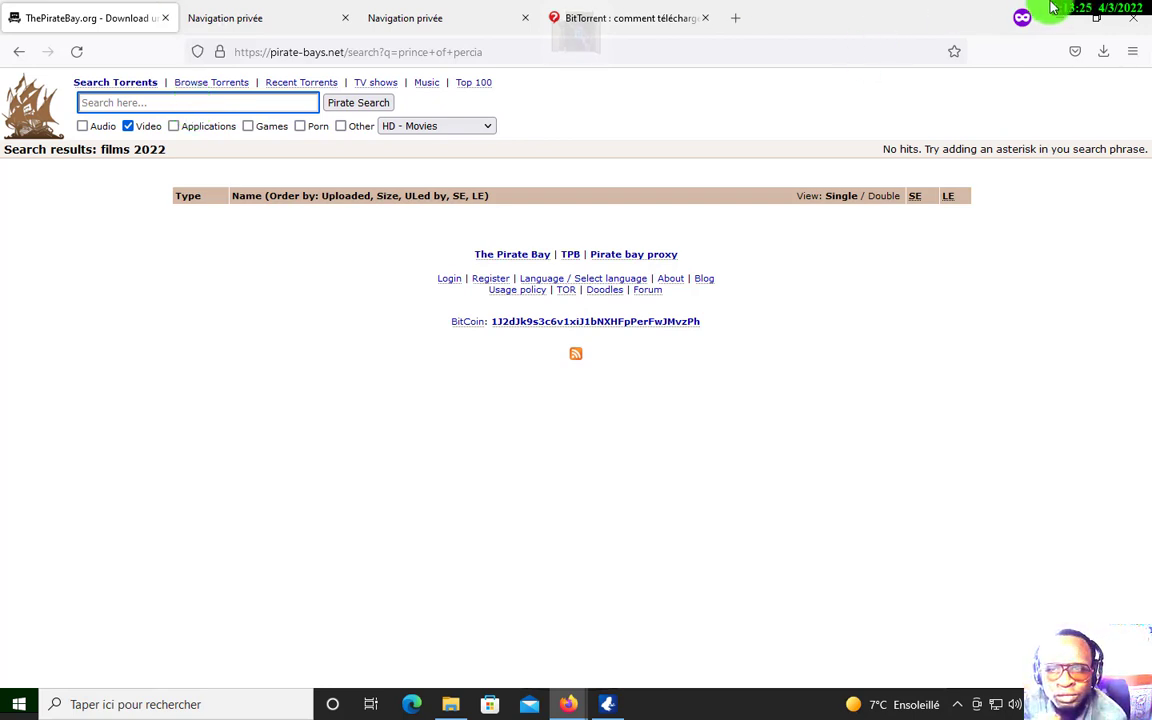
Close the BitTorrent tab and both Navigation privée tabs, keeping only the ThePirateBay tab open
{"action": "left_click", "coordinate": [703, 18]}
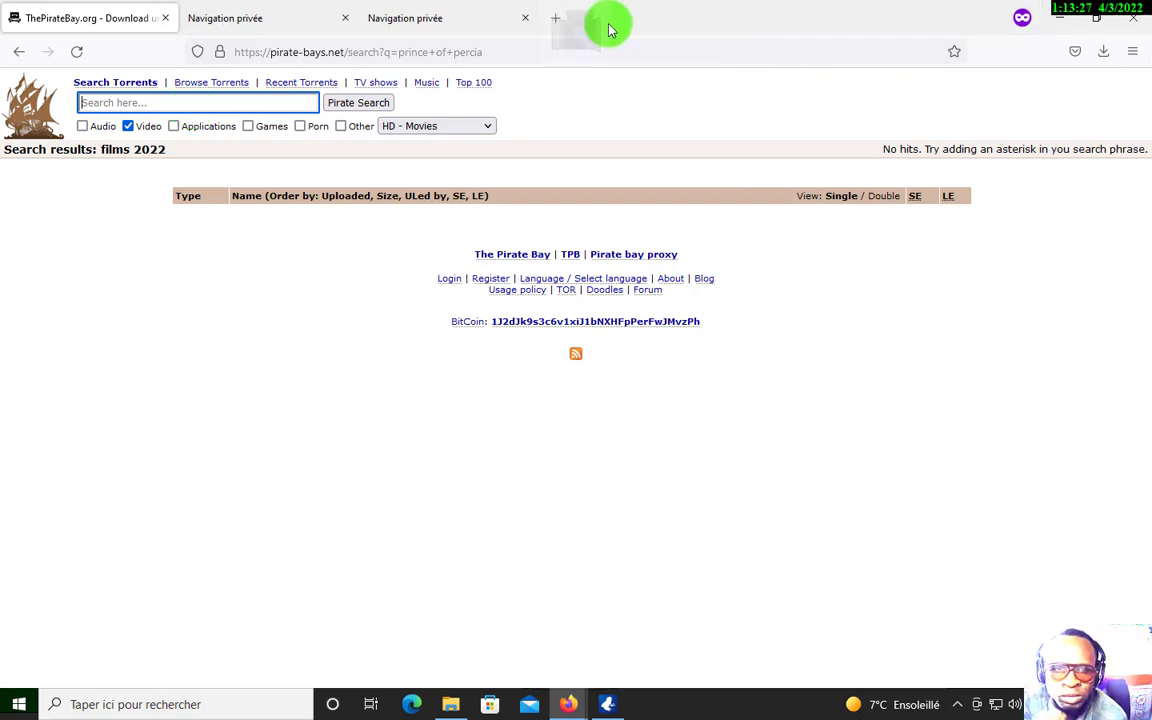
{"action": "left_click", "coordinate": [465, 19]}
{"action": "left_click", "coordinate": [526, 20]}
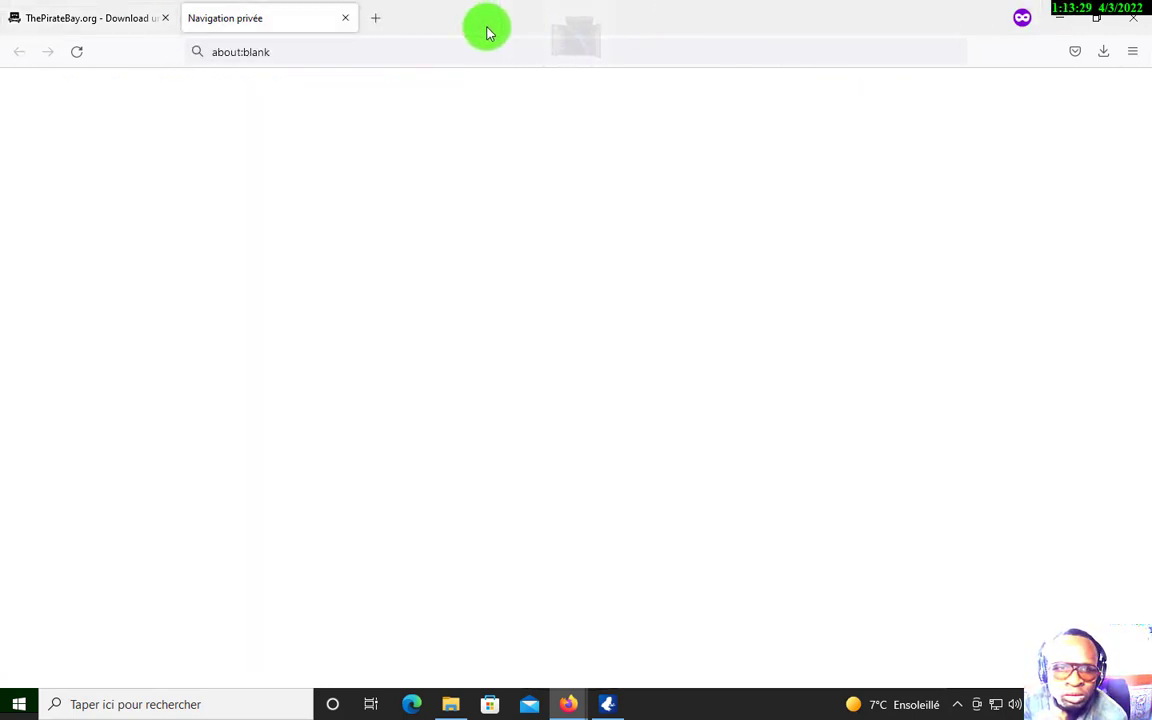
{"action": "left_click", "coordinate": [341, 20]}
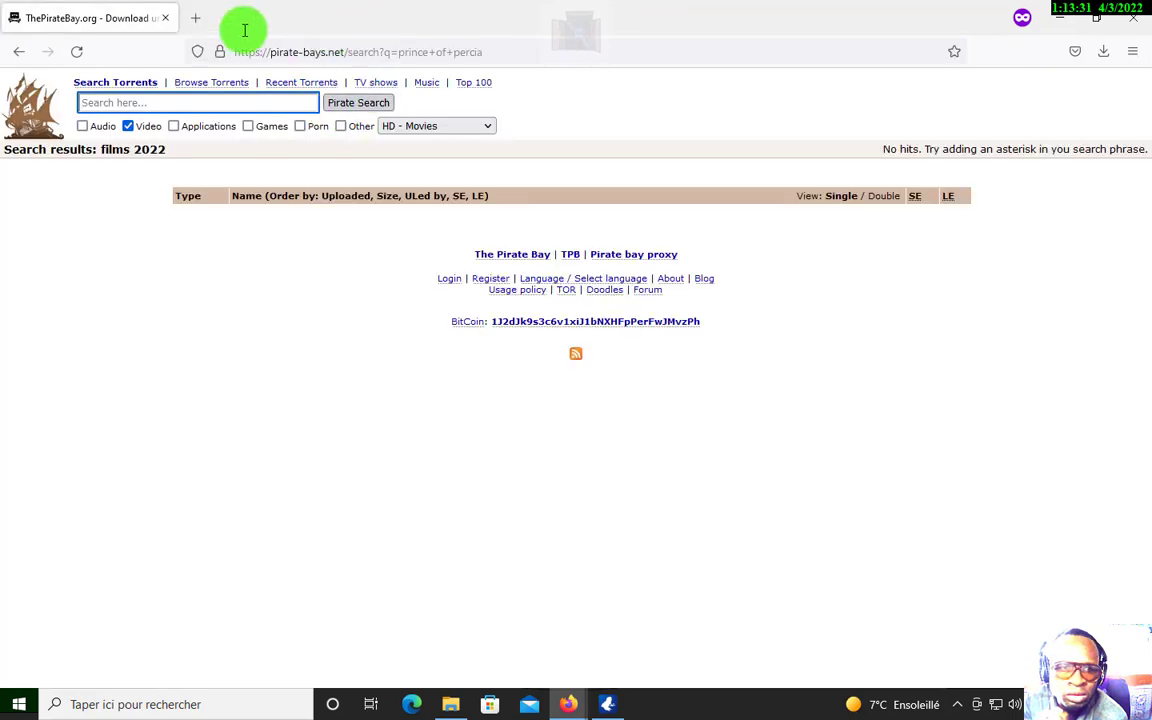
Search the web for "lilms 2022" in a new private tab and look over the results
{"action": "left_click", "coordinate": [200, 20]}
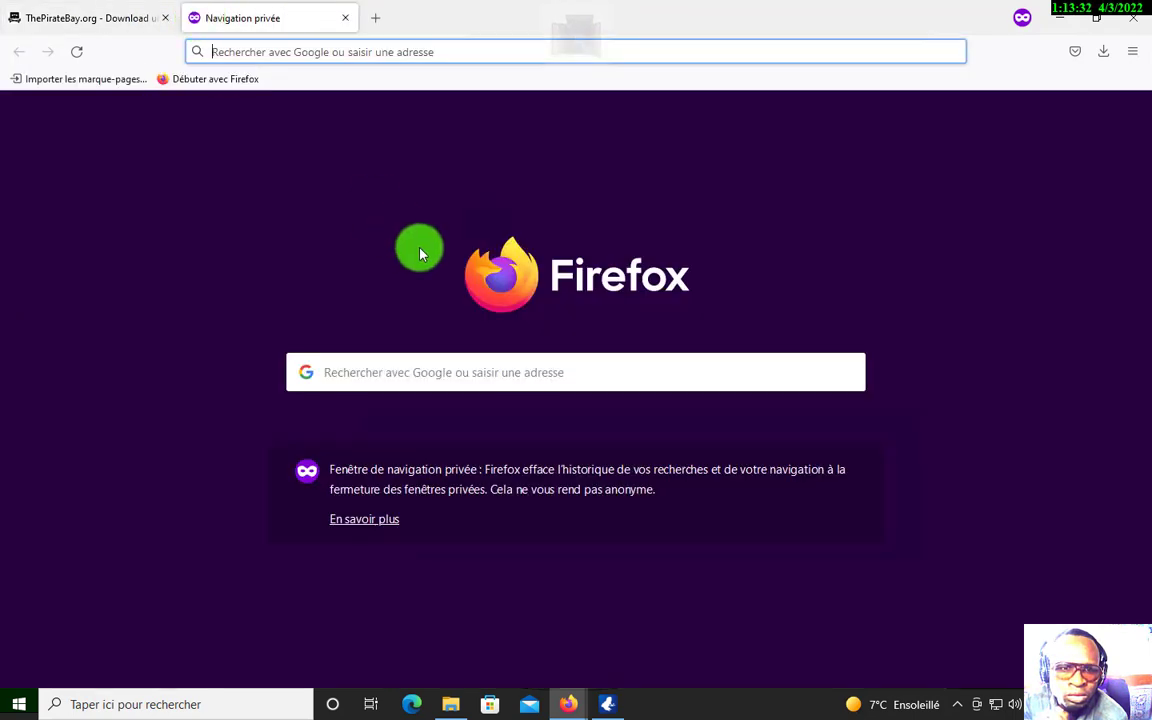
{"action": "left_click", "coordinate": [485, 361]}
{"action": "type", "text": "li"}
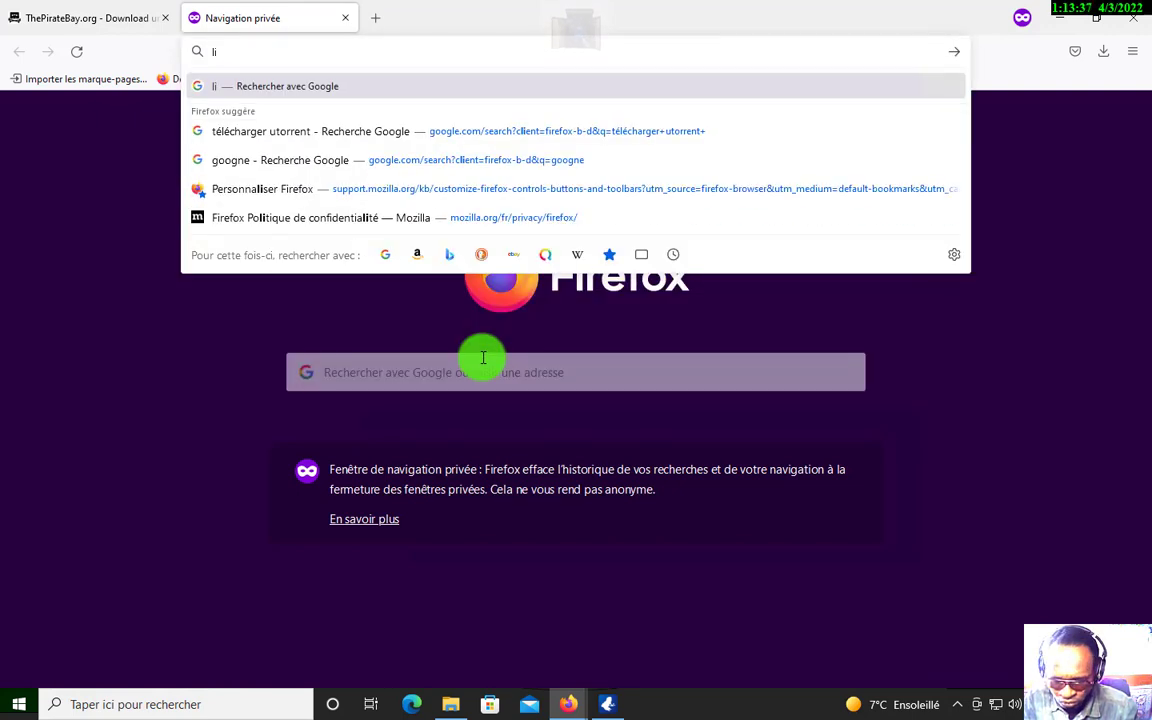
{"action": "type", "text": "lms 202"}
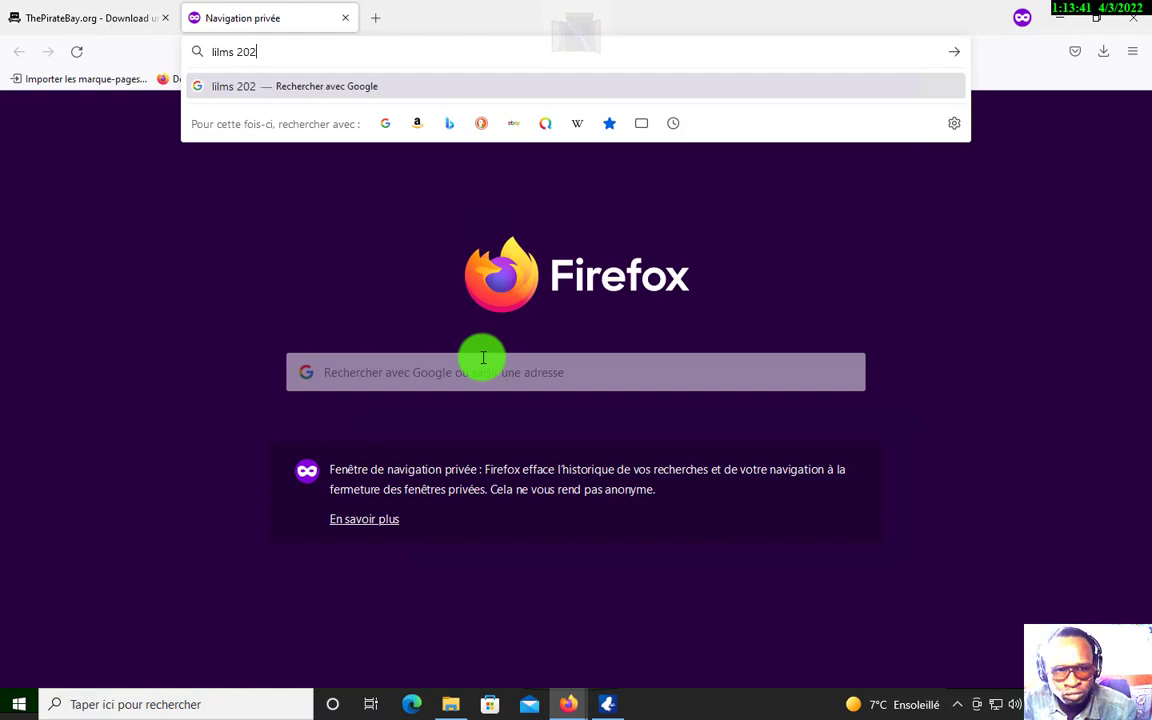
{"action": "type", "text": "2"}
{"action": "key", "text": "Return"}
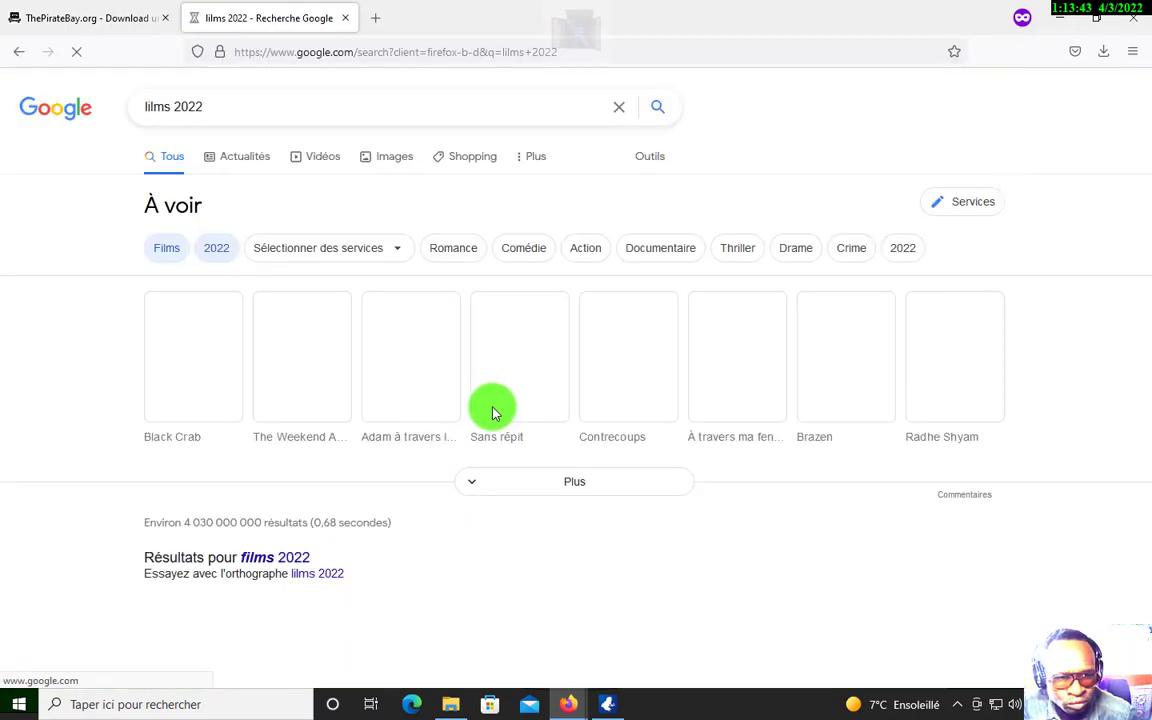
{"action": "scroll", "coordinate": [527, 406], "scroll_direction": "down", "scroll_amount": 2}
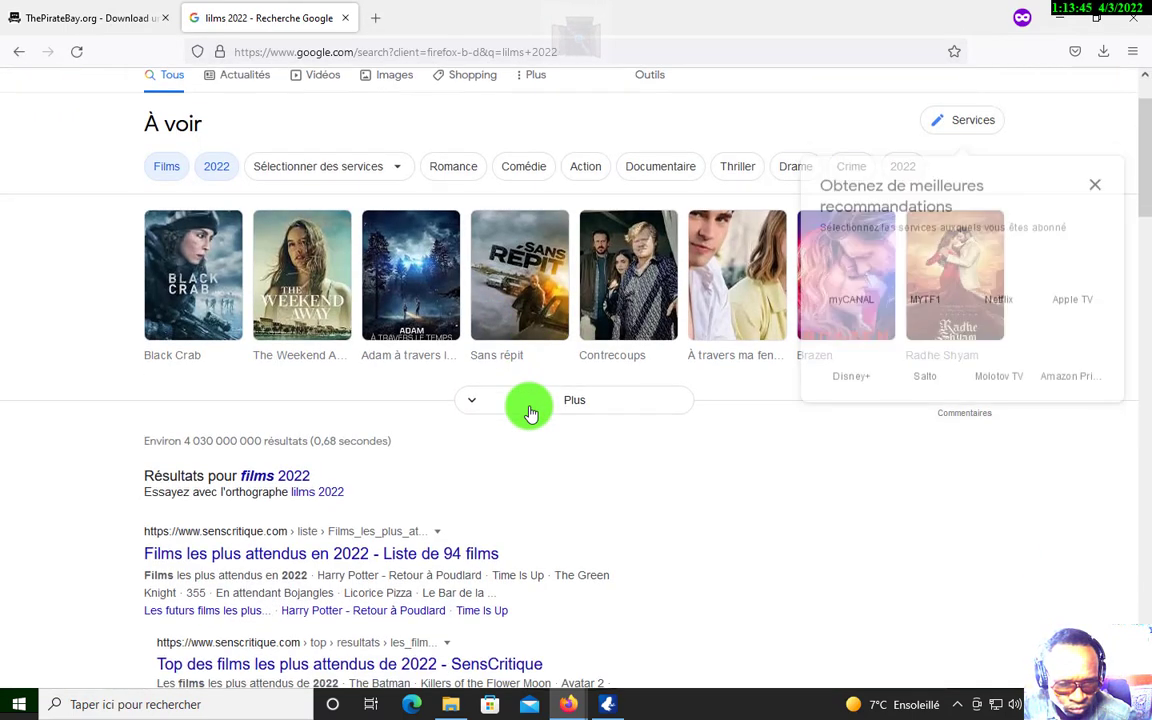
{"action": "scroll", "coordinate": [530, 413], "scroll_direction": "up", "scroll_amount": 3}
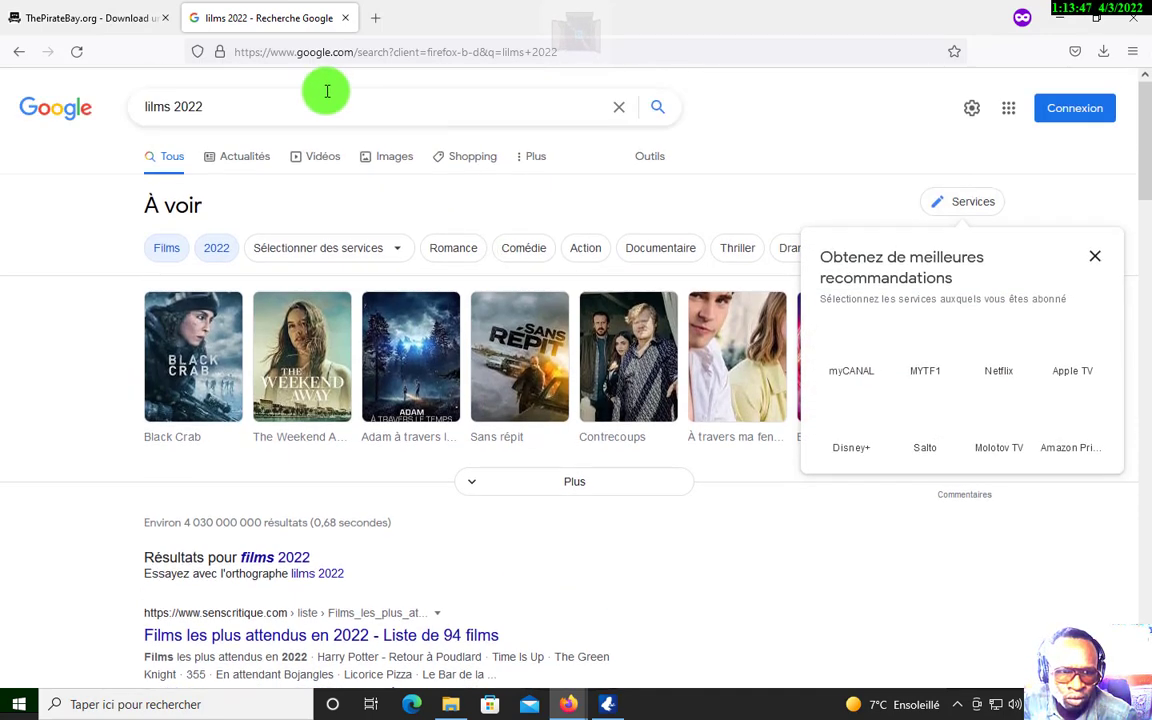
Go back to the previous search page in the ThePirateBay tab and return to the Google results tab
{"action": "left_click", "coordinate": [121, 22]}
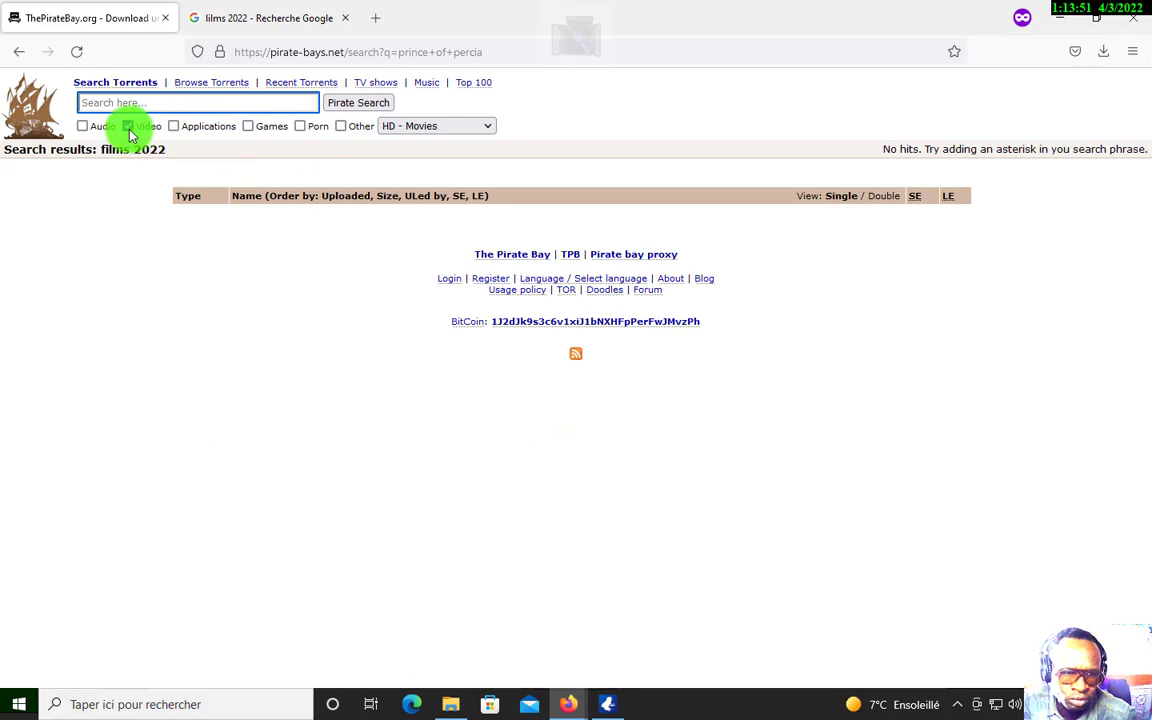
{"action": "left_click", "coordinate": [14, 51]}
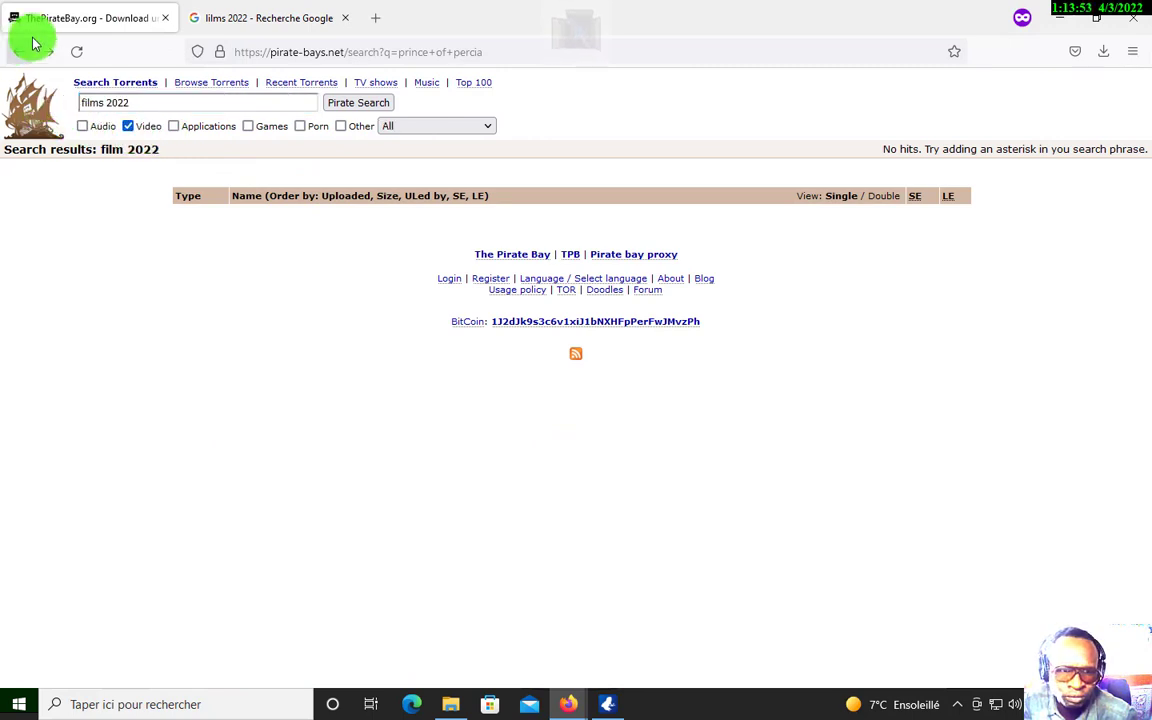
{"action": "left_click", "coordinate": [277, 13]}
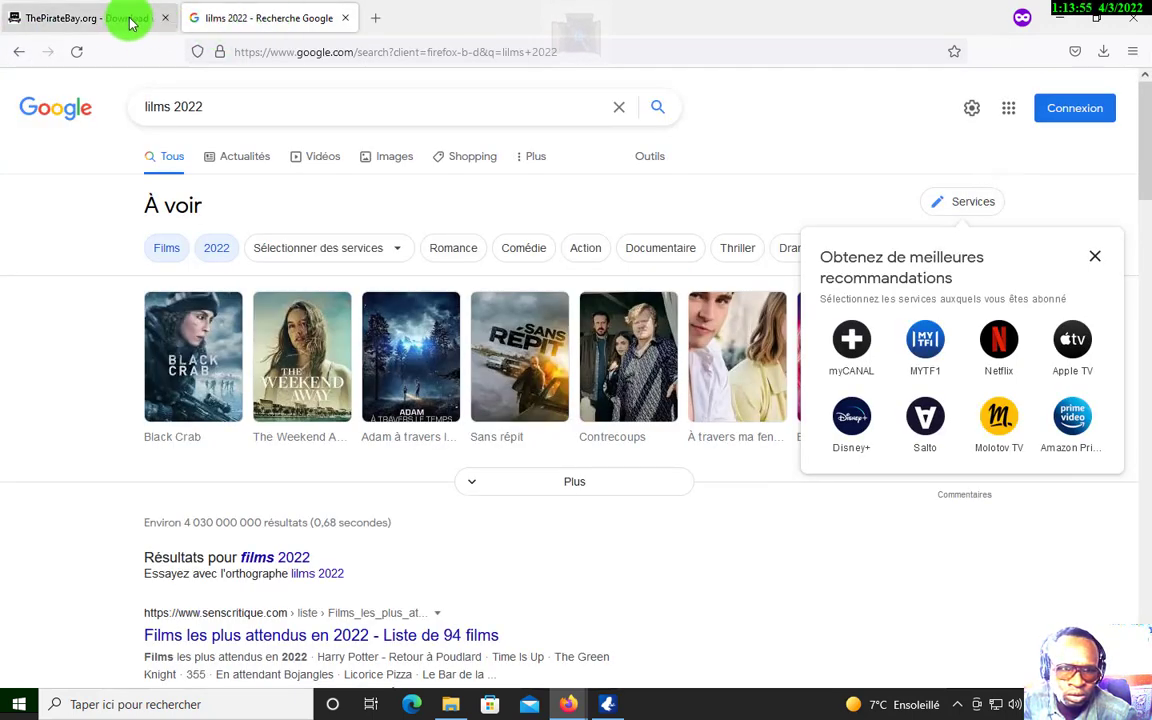
Load the google.com home page in the search results tab
{"action": "left_click", "coordinate": [350, 52]}
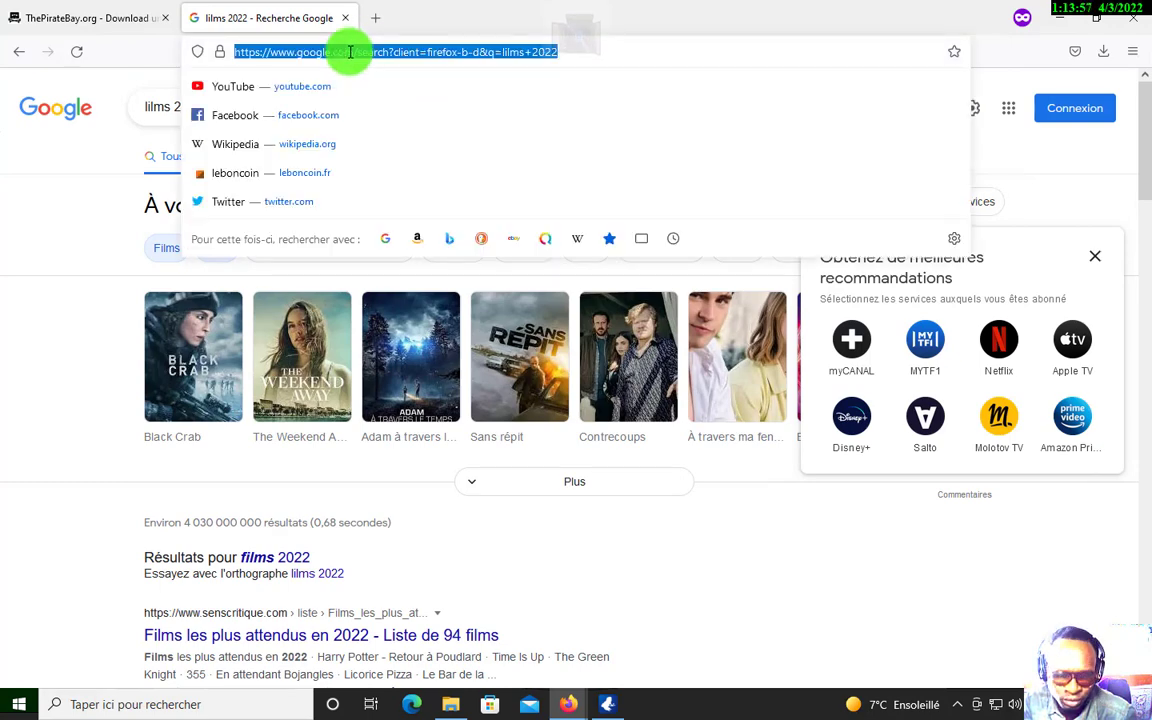
{"action": "type", "text": "google"}
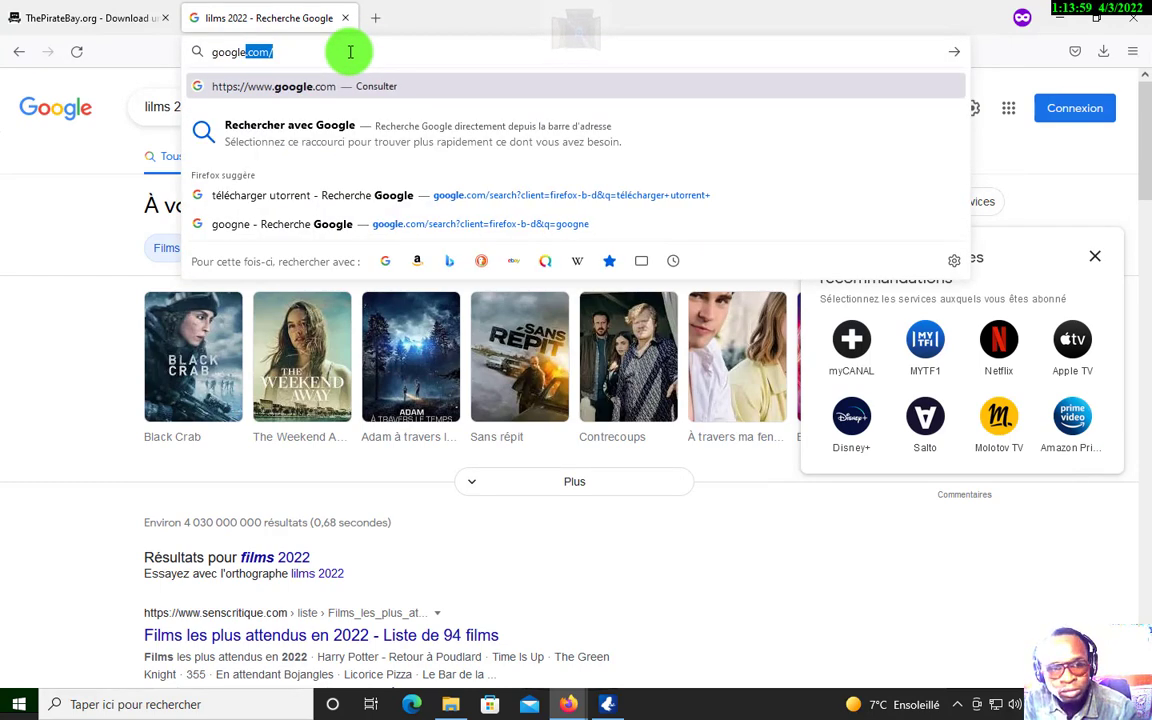
{"action": "key", "text": "Return"}
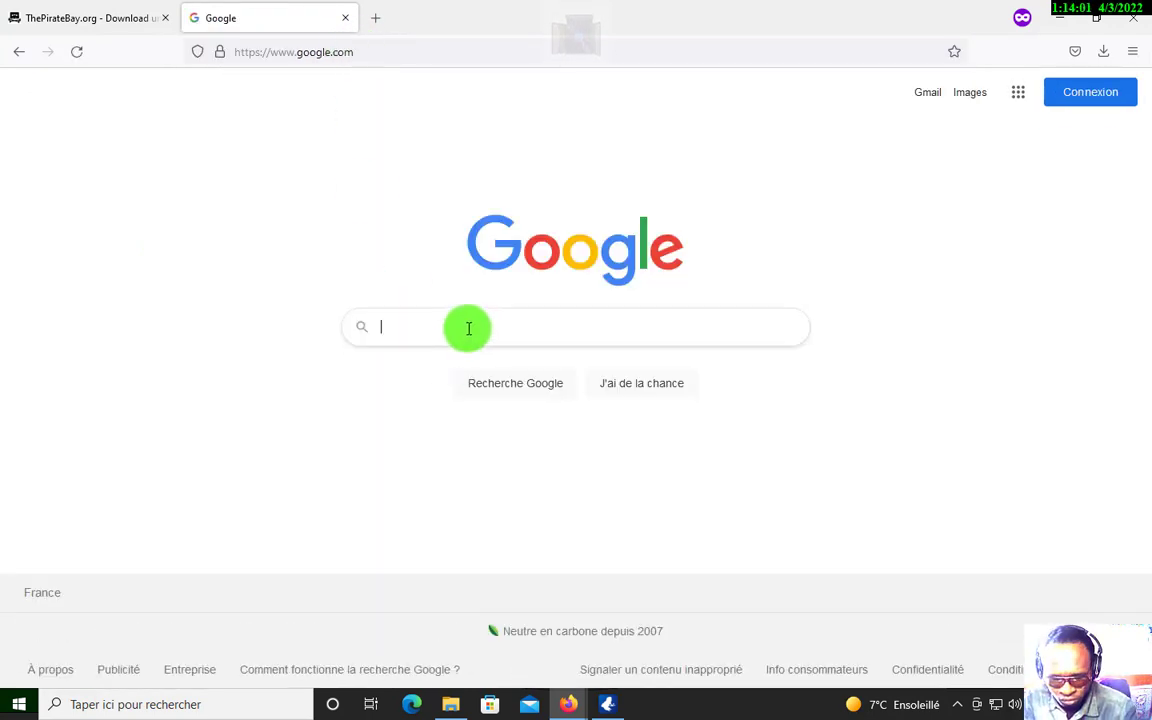
{"action": "type", "text": "fil"}
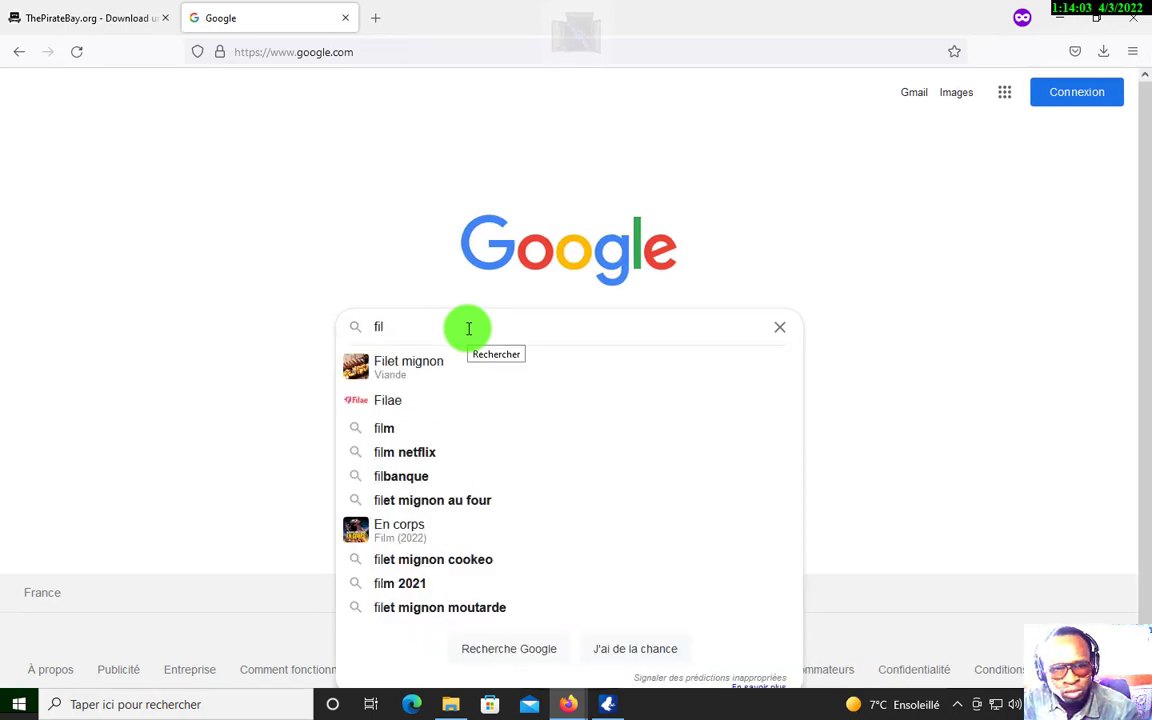
{"action": "type", "text": "ms 2"}
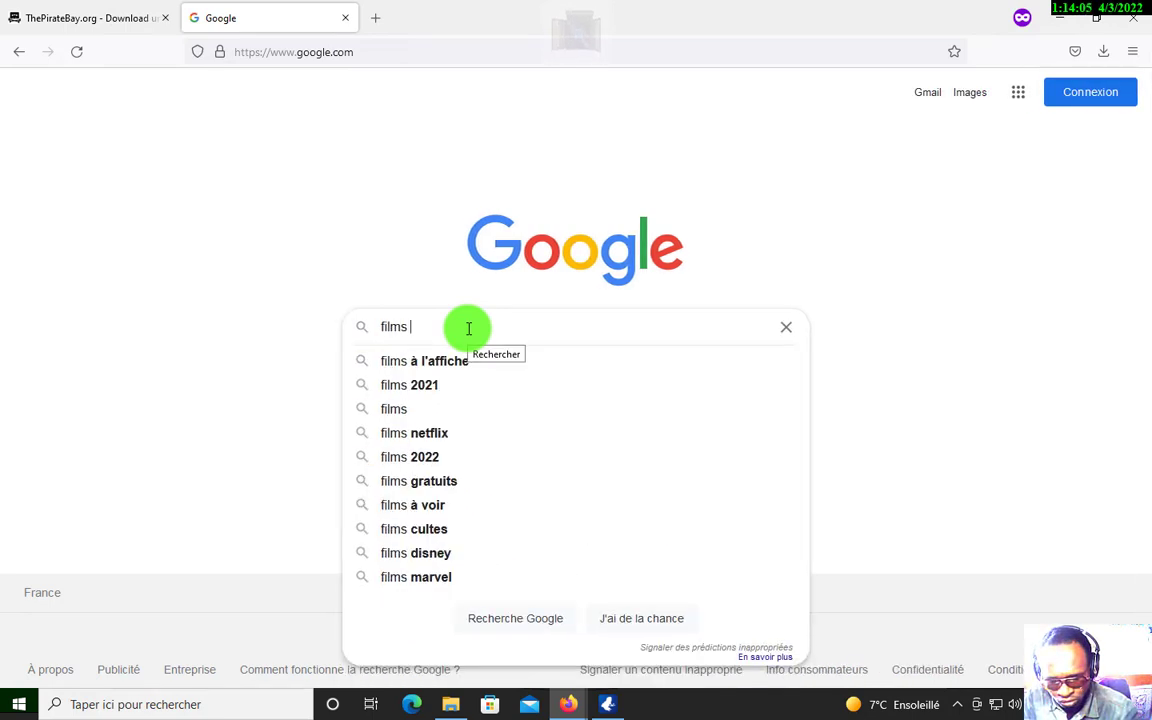
{"action": "key", "text": "BackSpace"}
{"action": "key", "text": "BackSpace"}
{"action": "key", "text": "BackSpace"}
{"action": "key", "text": "BackSpace"}
{"action": "key", "text": "BackSpace"}
{"action": "key", "text": "BackSpace"}
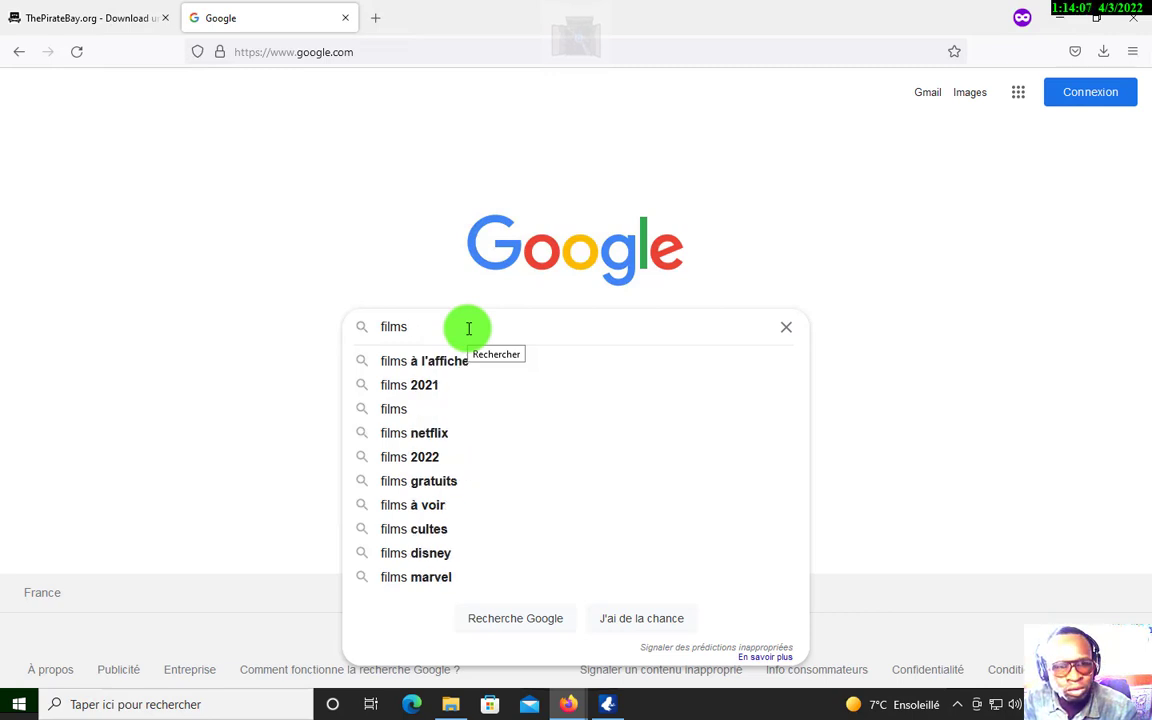
Close the ThePirateBay tab and display all downloads of the private window
{"action": "left_click", "coordinate": [165, 18]}
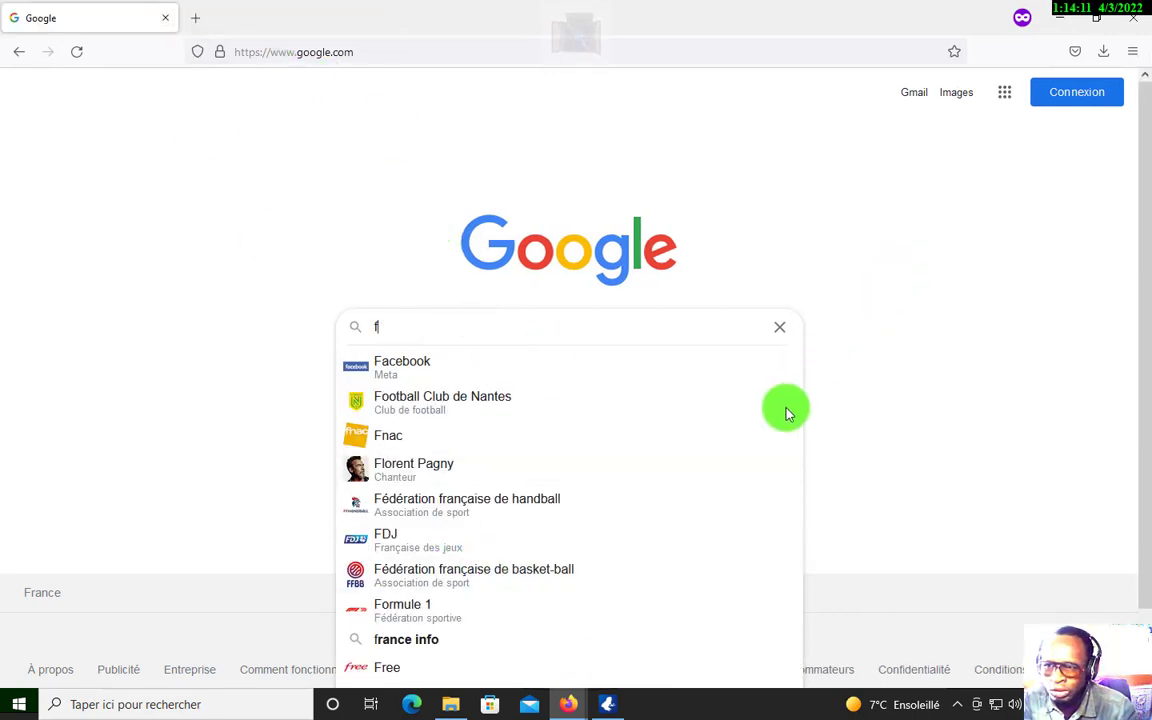
{"action": "left_click", "coordinate": [764, 620]}
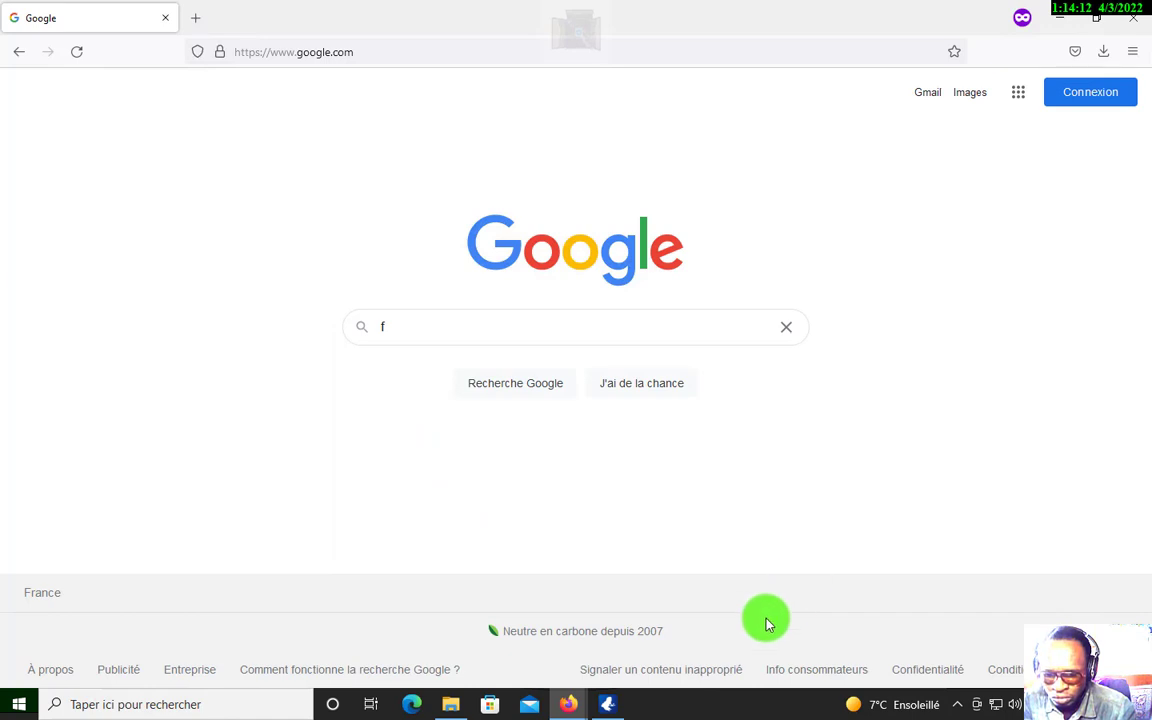
{"action": "left_click", "coordinate": [1103, 51]}
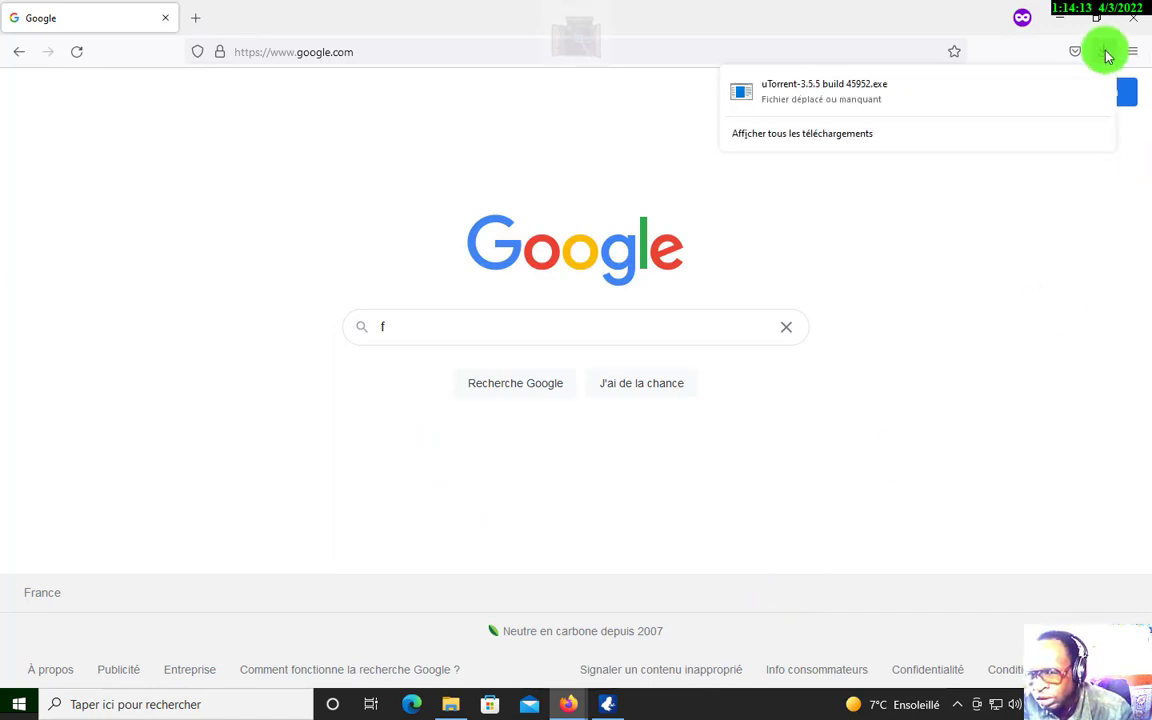
{"action": "left_click", "coordinate": [812, 133]}
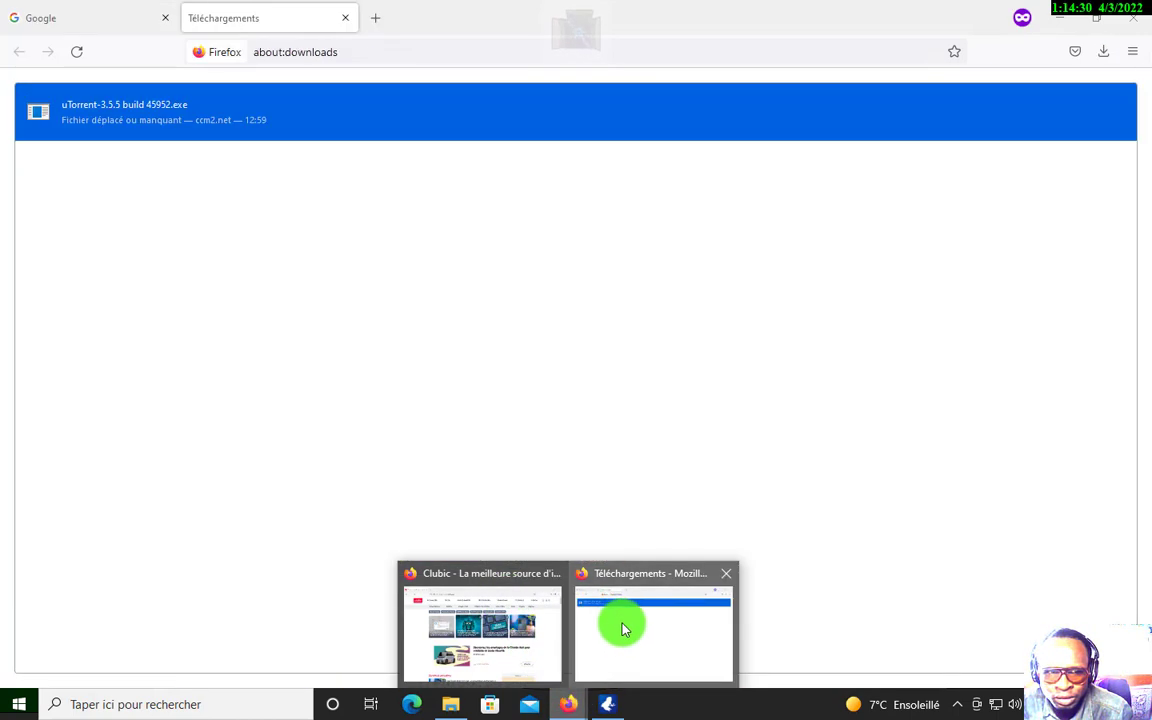
Open the µTorrent page from the uTorrent-3.5.5 build 45952.exe download entry and switch to the regular Firefox window on Clubic
{"action": "left_click", "coordinate": [622, 628]}
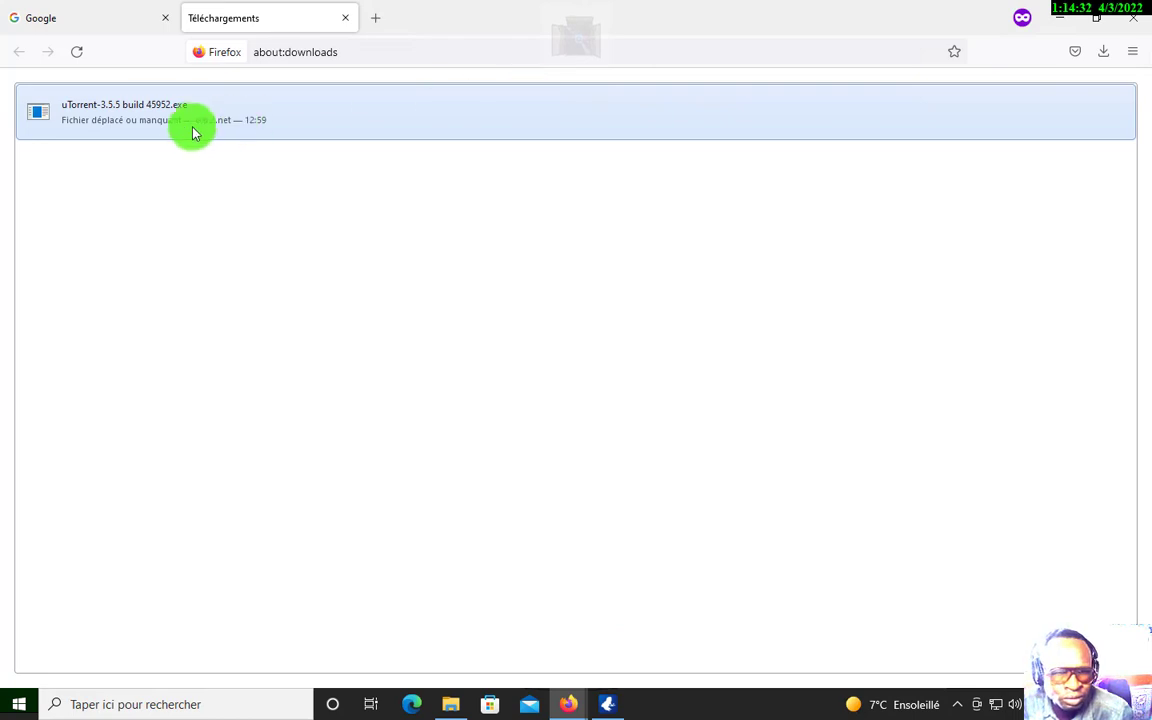
{"action": "double_click", "coordinate": [150, 112]}
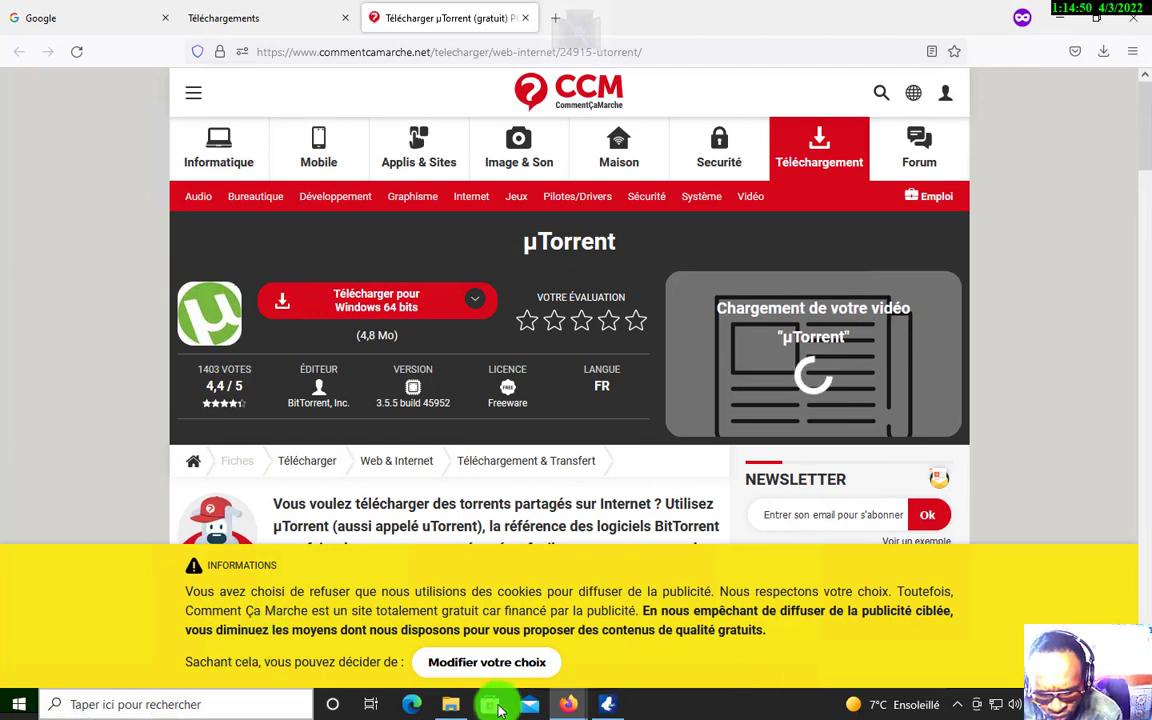
{"action": "mouse_move", "coordinate": [566, 703]}
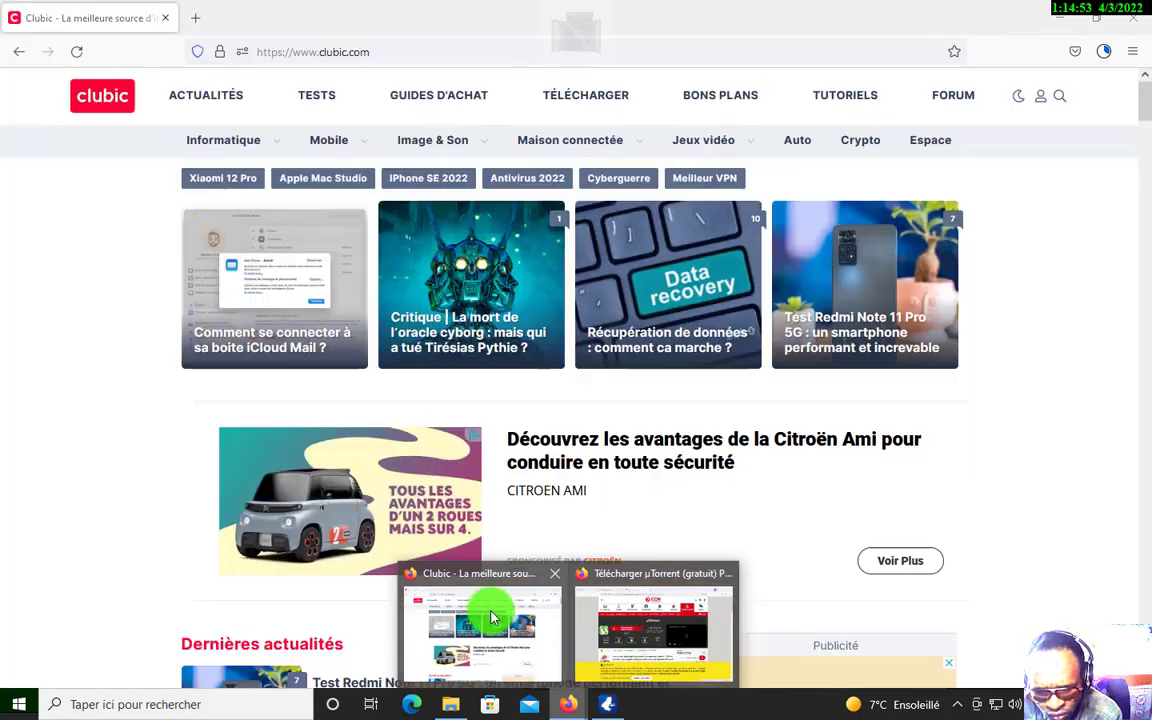
{"action": "left_click", "coordinate": [489, 612]}
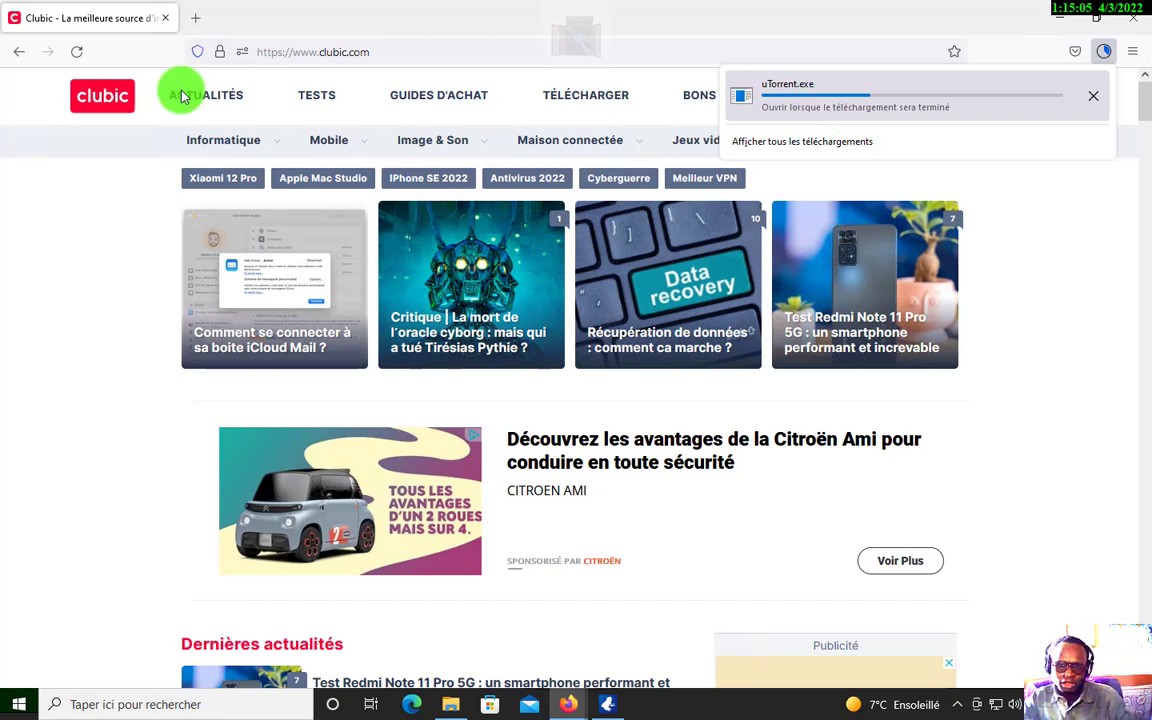
{"action": "mouse_move", "coordinate": [600, 10]}
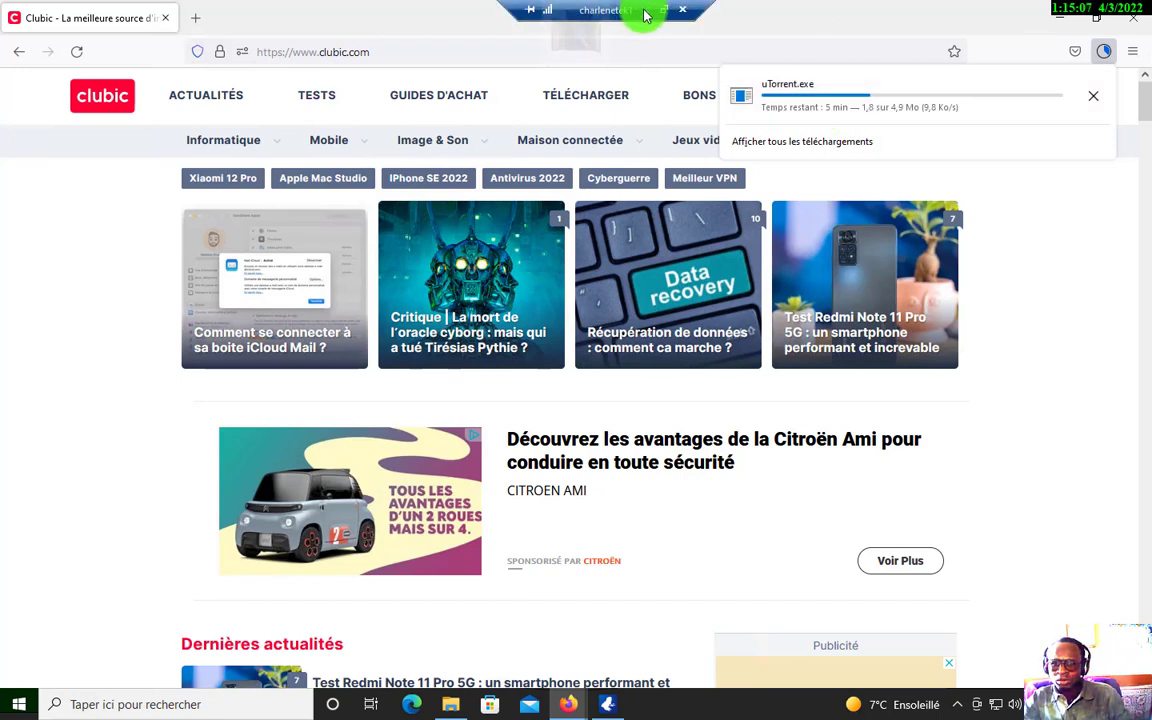
{"action": "left_click", "coordinate": [645, 12]}
{"action": "left_click", "coordinate": [25, 380]}
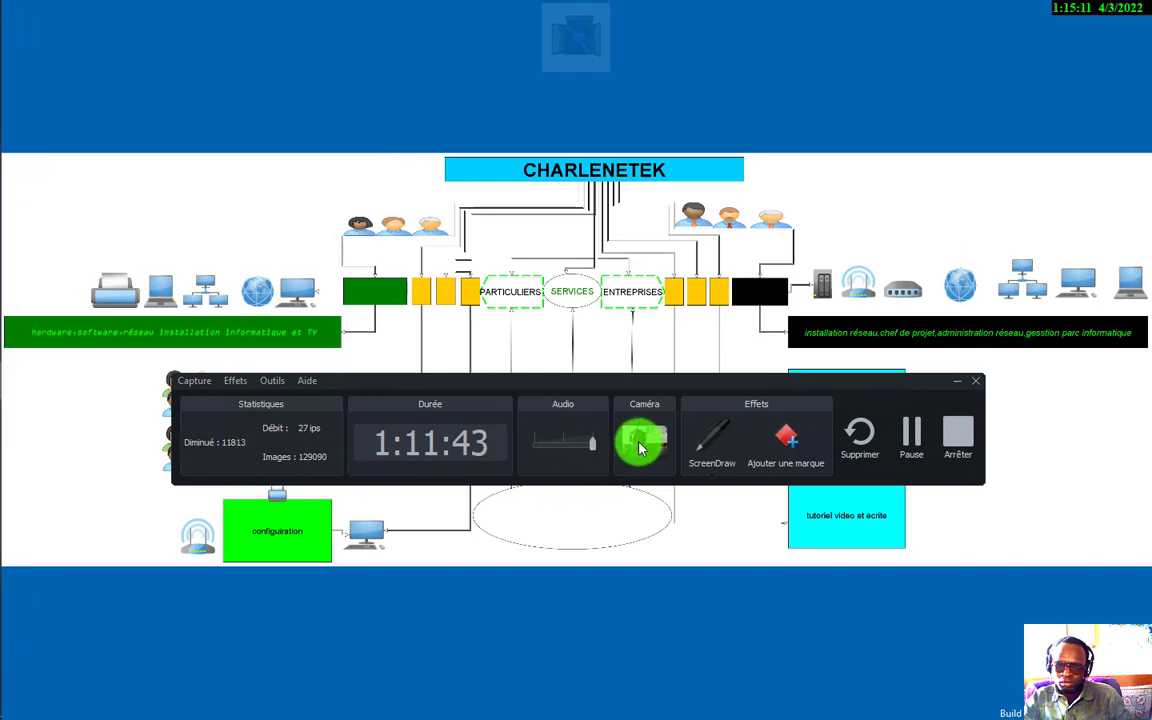
{"action": "left_click", "coordinate": [908, 436]}
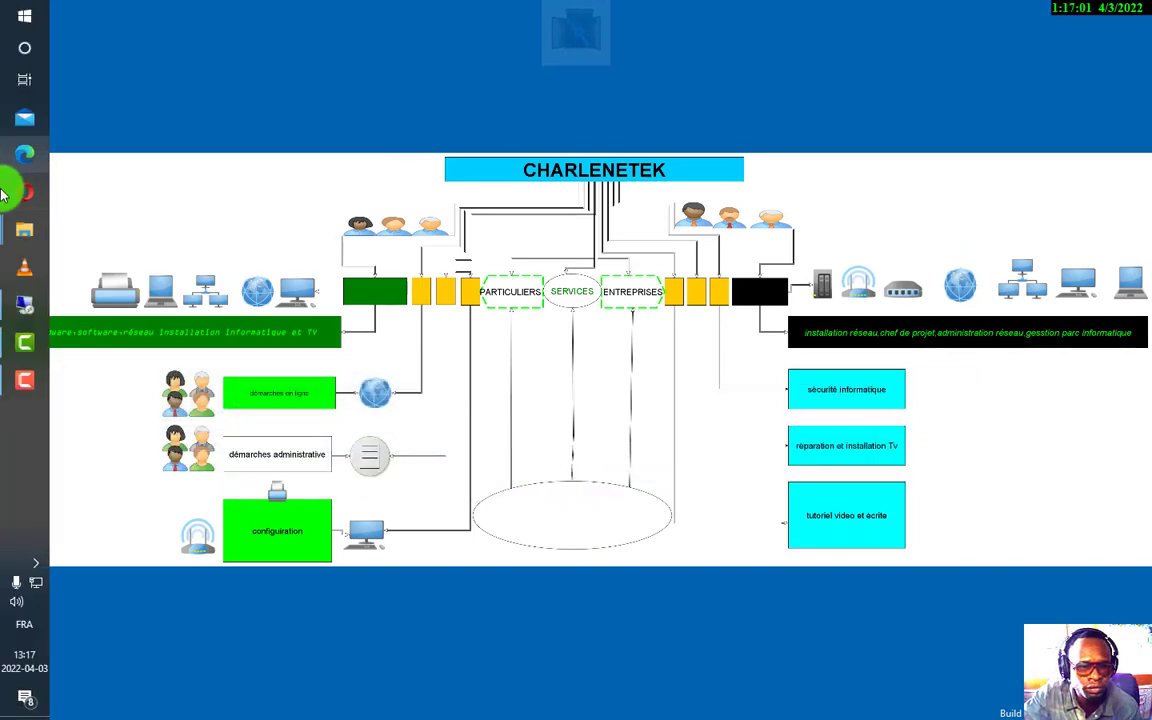
{"action": "left_click", "coordinate": [25, 298]}
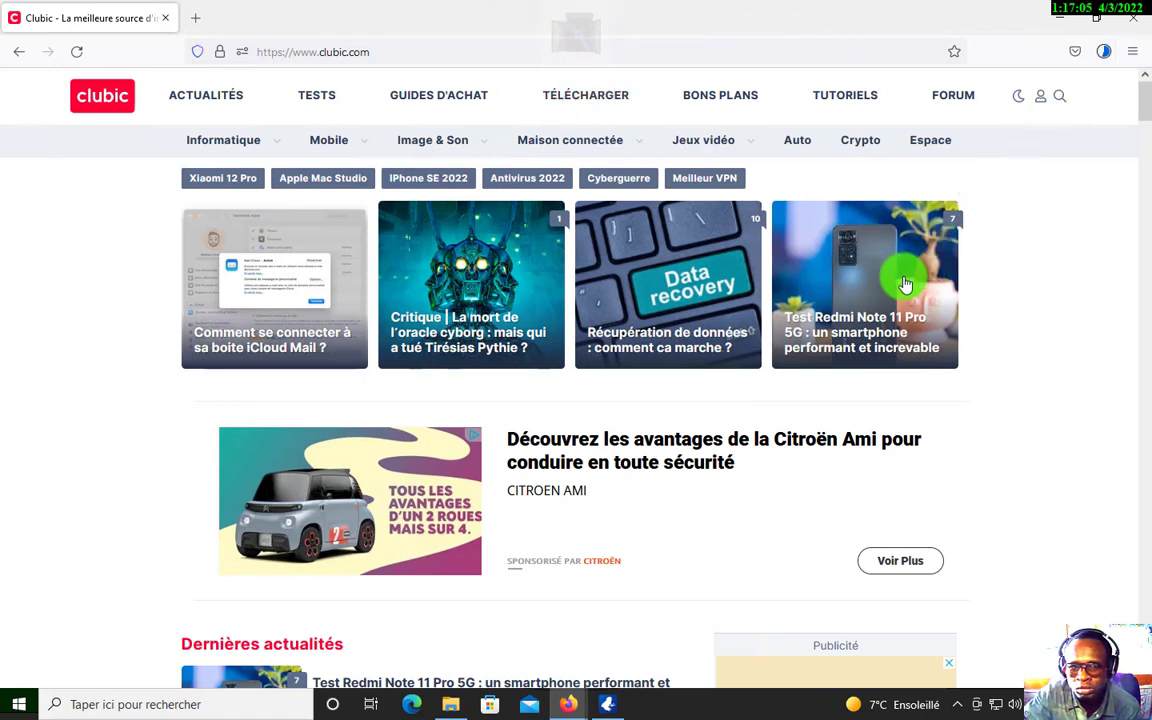
Check the uTorrent.exe download progress, switch to Vuze, expand the Autodesk Revit 2019 torrent and view the priority options of RVT2019.iso
{"action": "left_click", "coordinate": [1103, 52]}
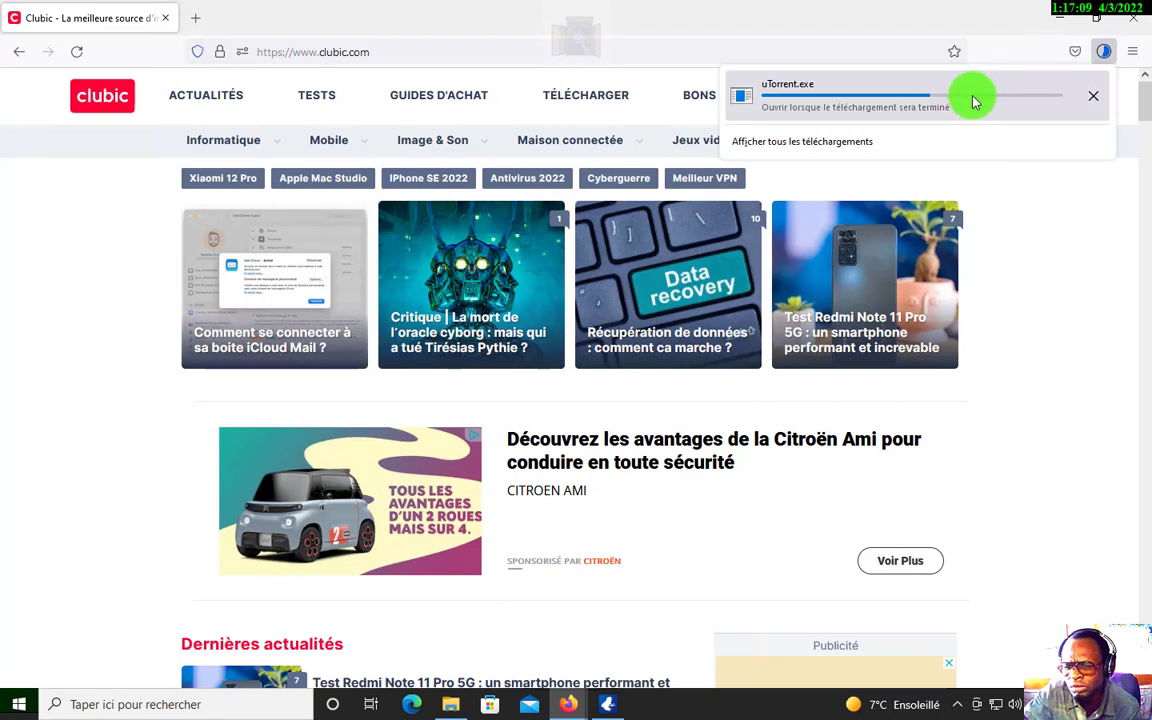
{"action": "left_click", "coordinate": [607, 704]}
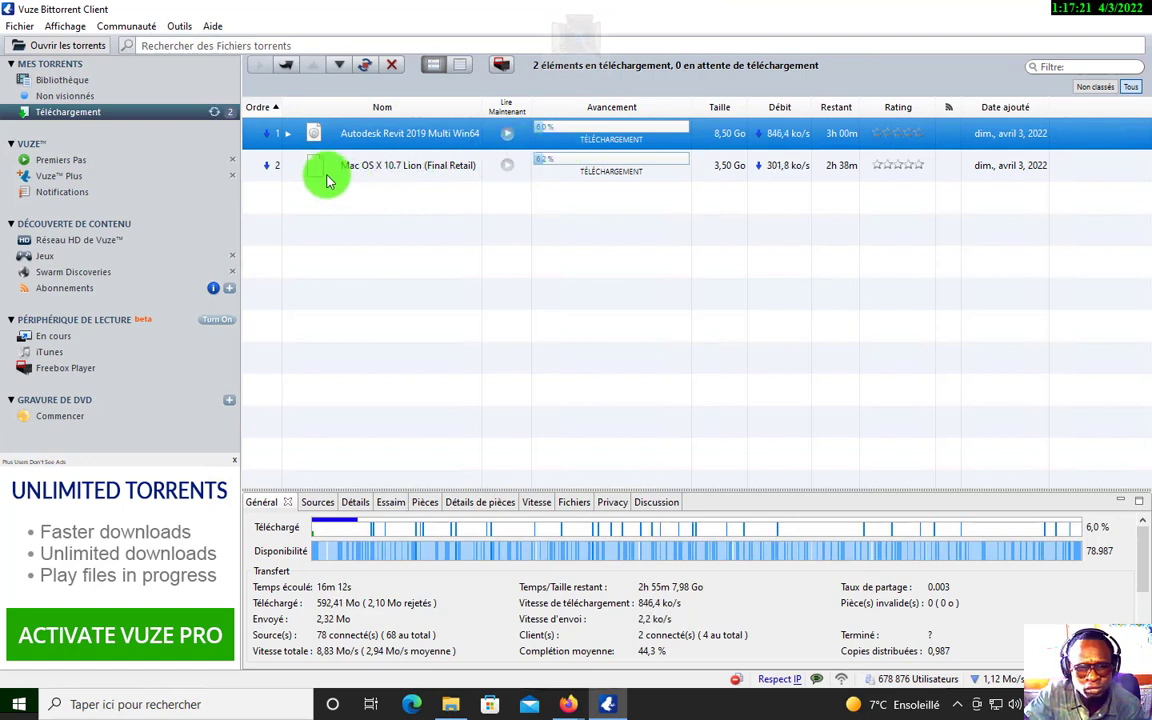
{"action": "left_click", "coordinate": [287, 140]}
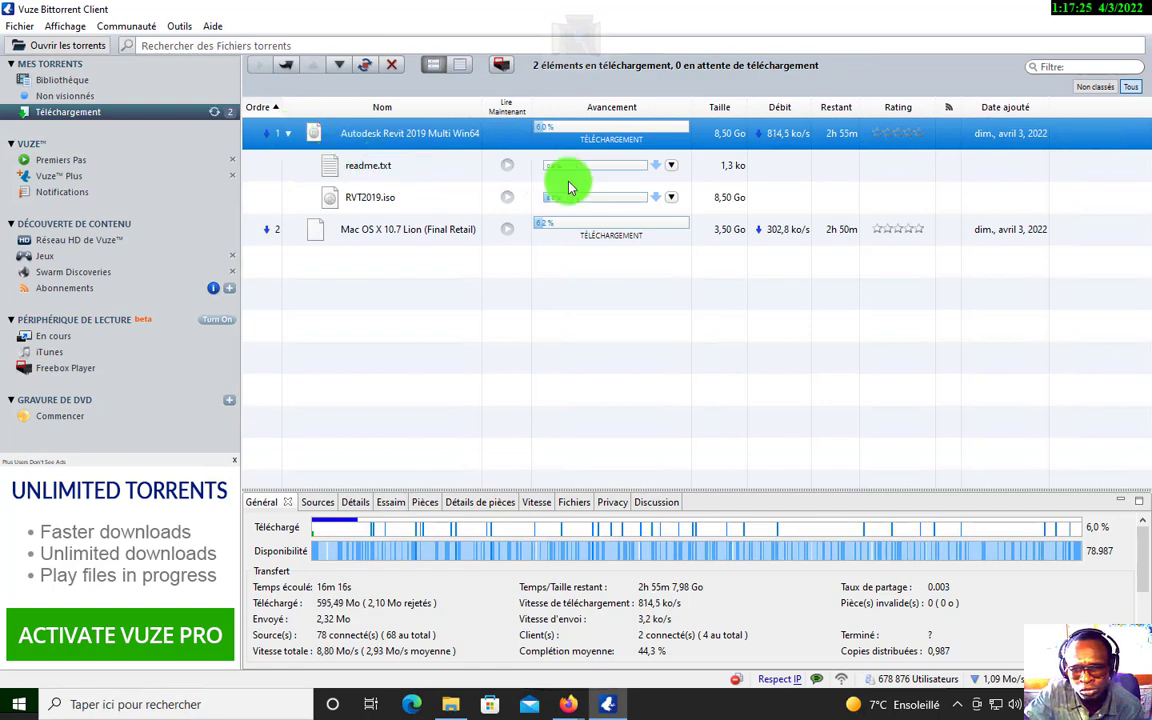
{"action": "left_click", "coordinate": [671, 197]}
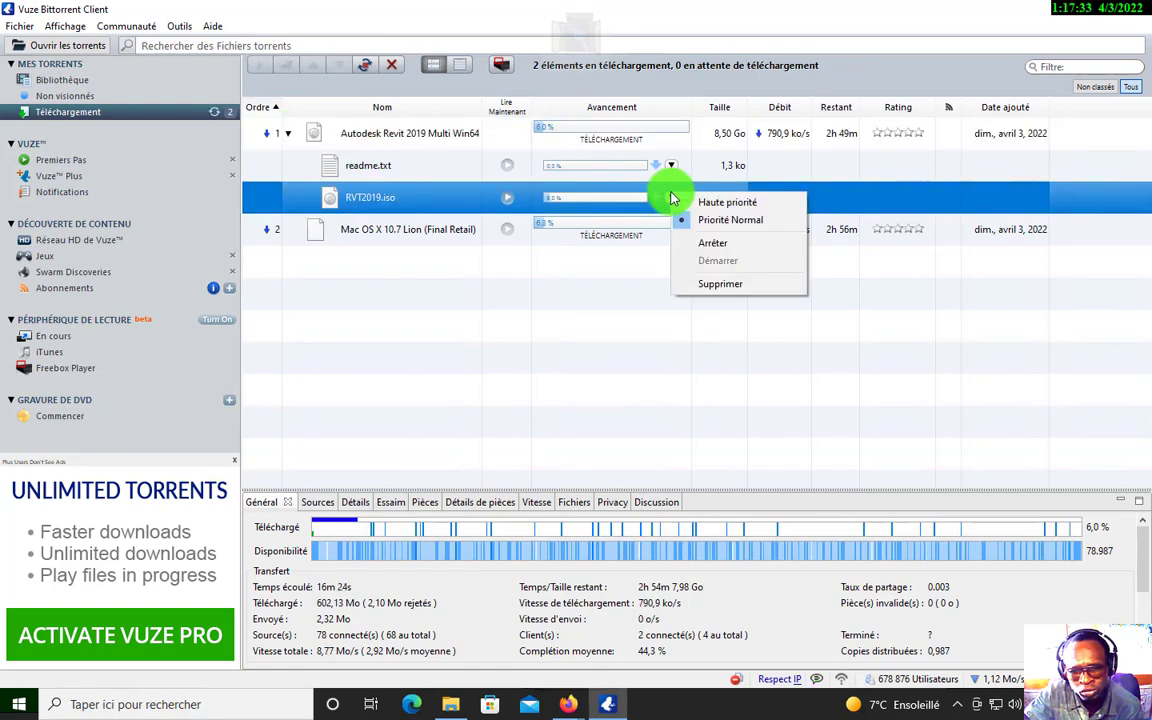
{"action": "left_click", "coordinate": [536, 266]}
Stop the Autodesk Revit 2019 Multi Win64 download
{"action": "right_click", "coordinate": [527, 137]}
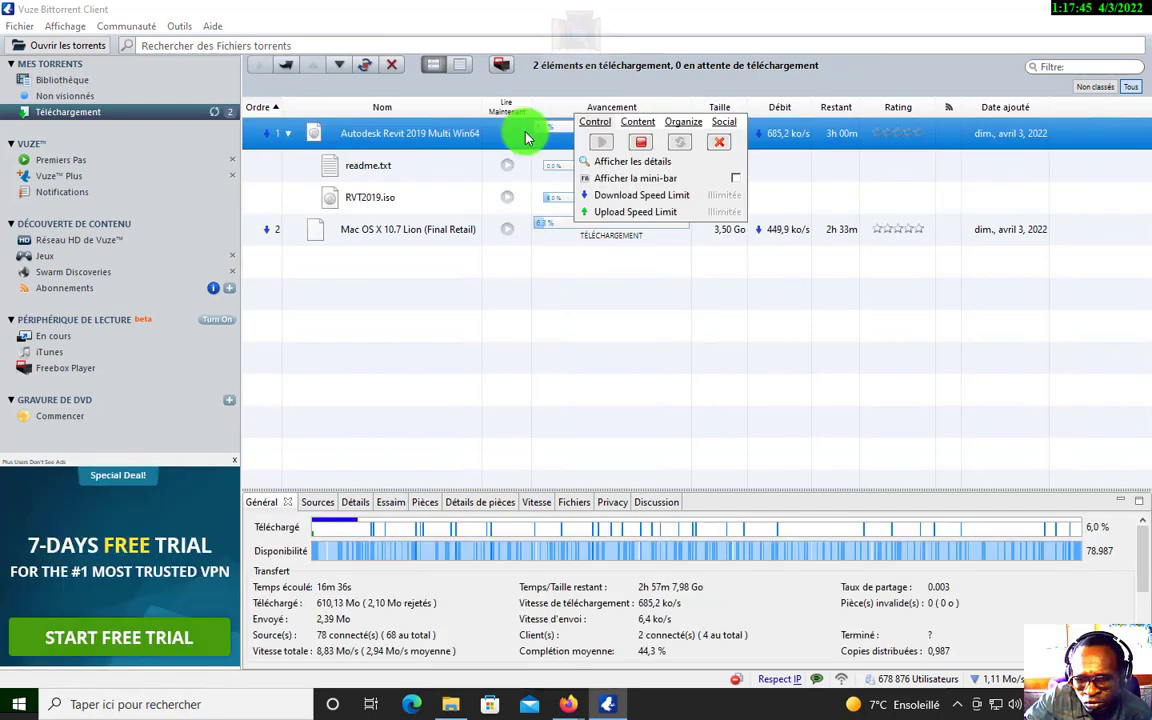
{"action": "left_click", "coordinate": [498, 135]}
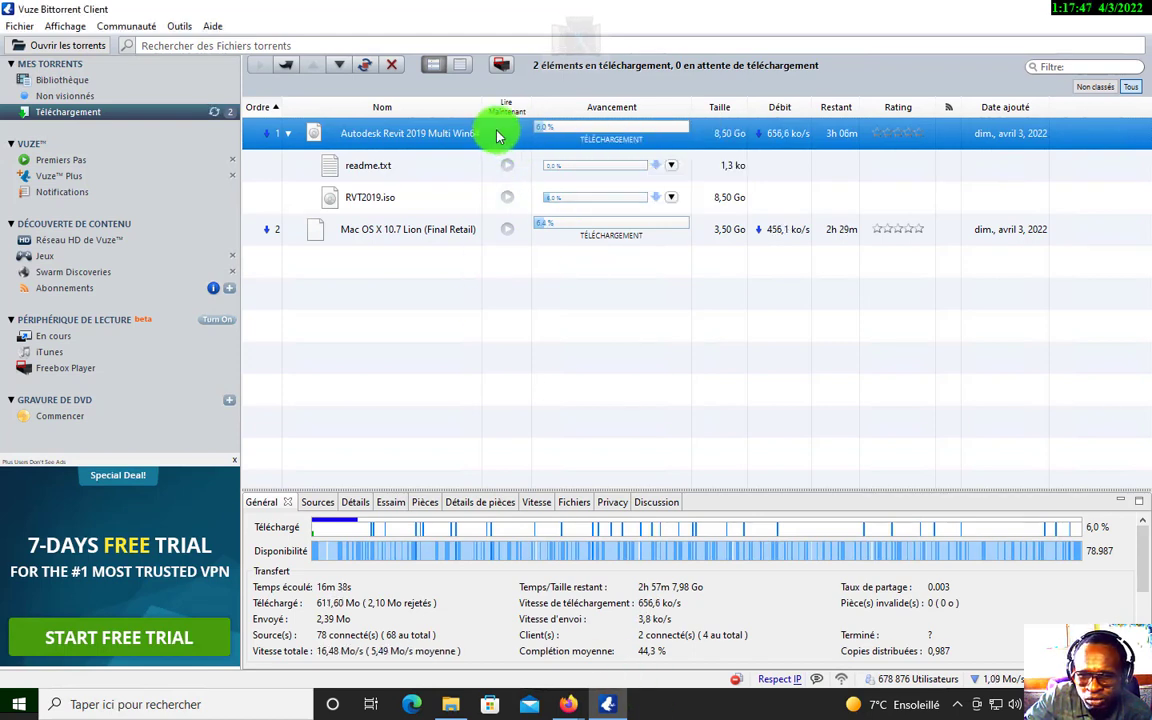
{"action": "right_click", "coordinate": [622, 131]}
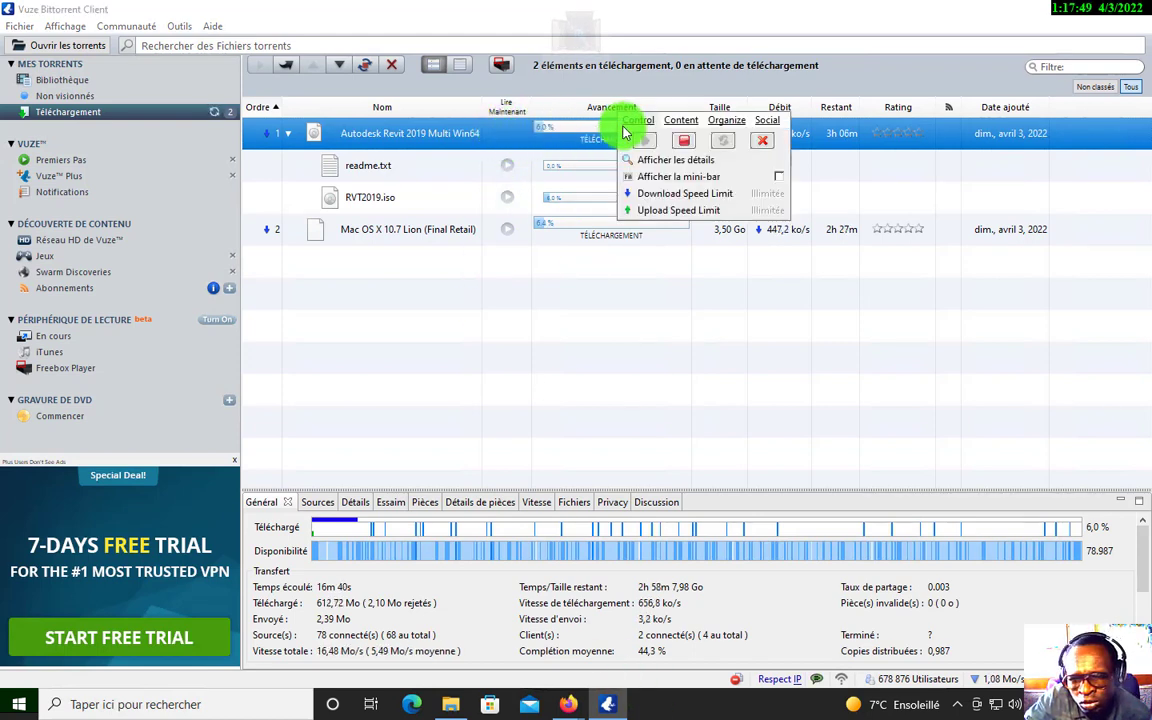
{"action": "left_click", "coordinate": [688, 143]}
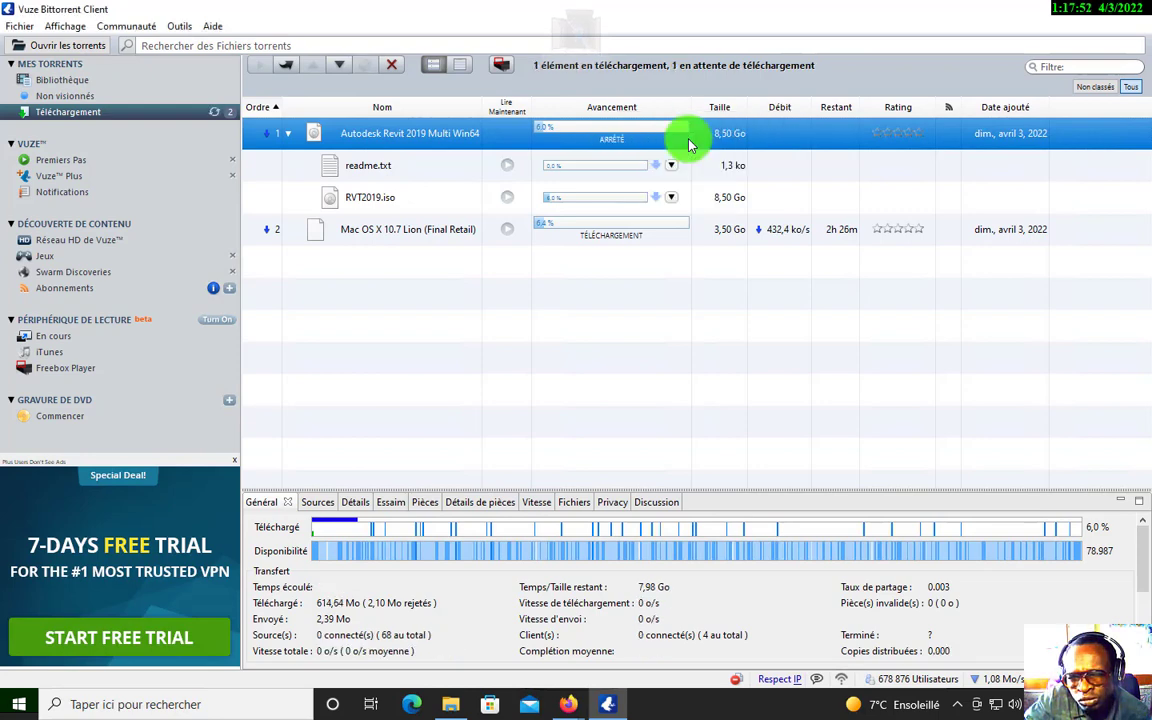
{"action": "right_click", "coordinate": [626, 128]}
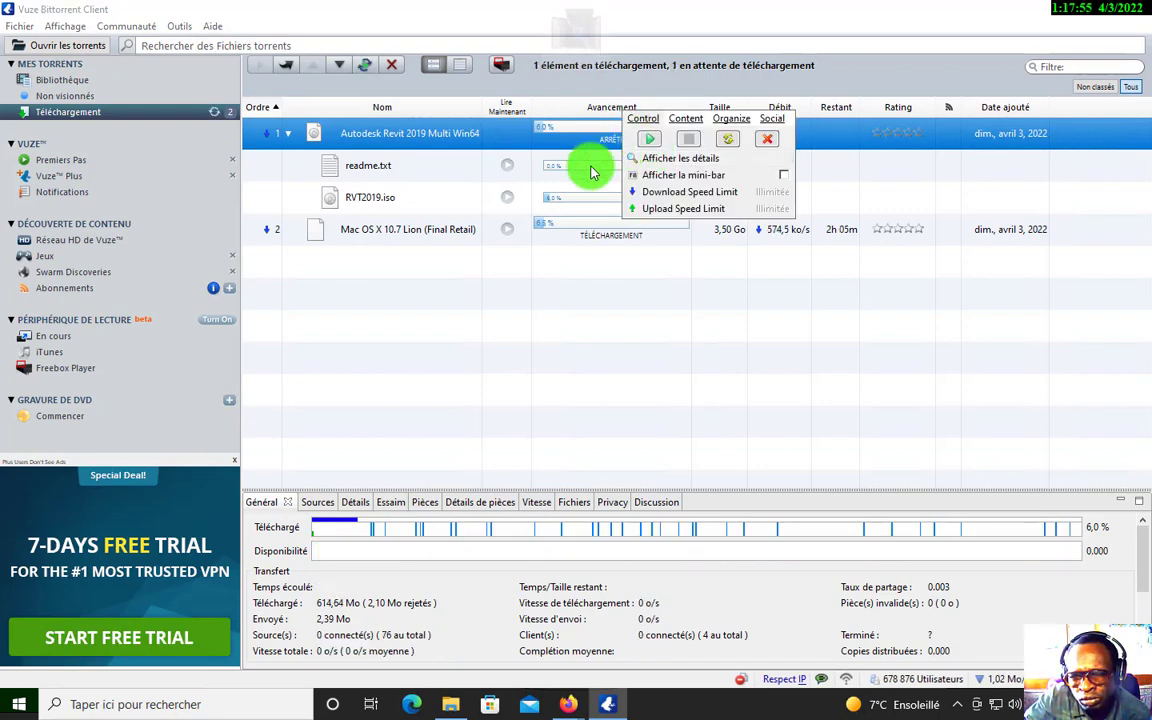
{"action": "right_click", "coordinate": [590, 170]}
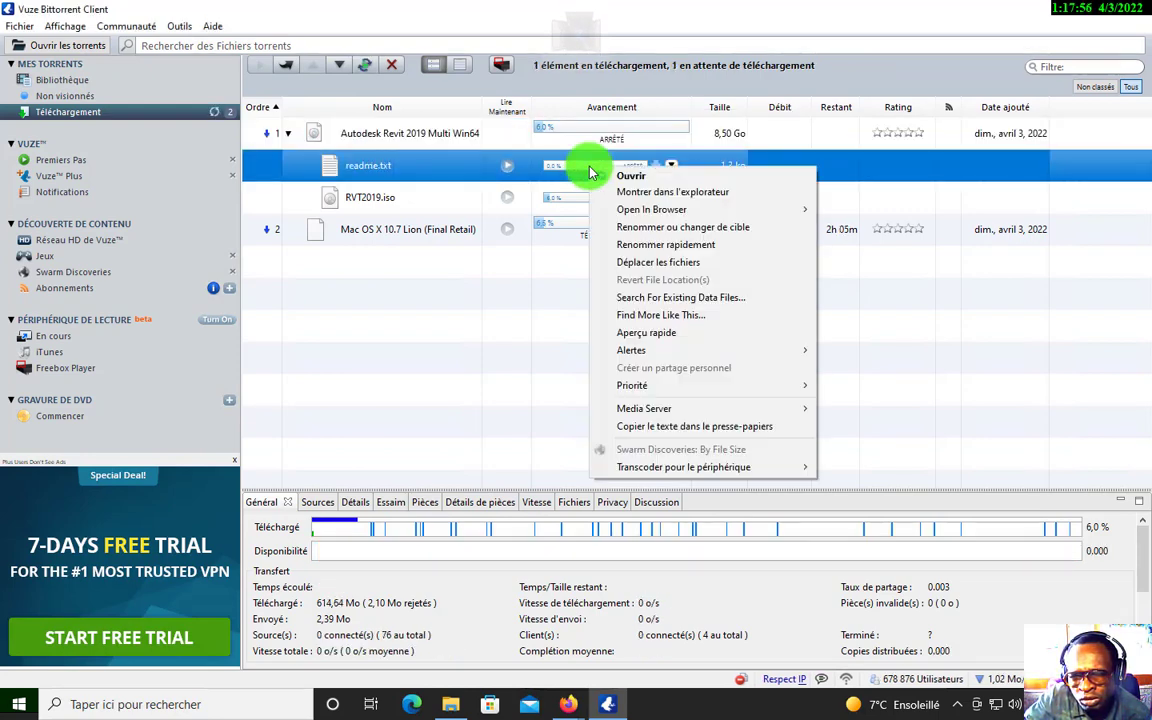
{"action": "left_click", "coordinate": [445, 168]}
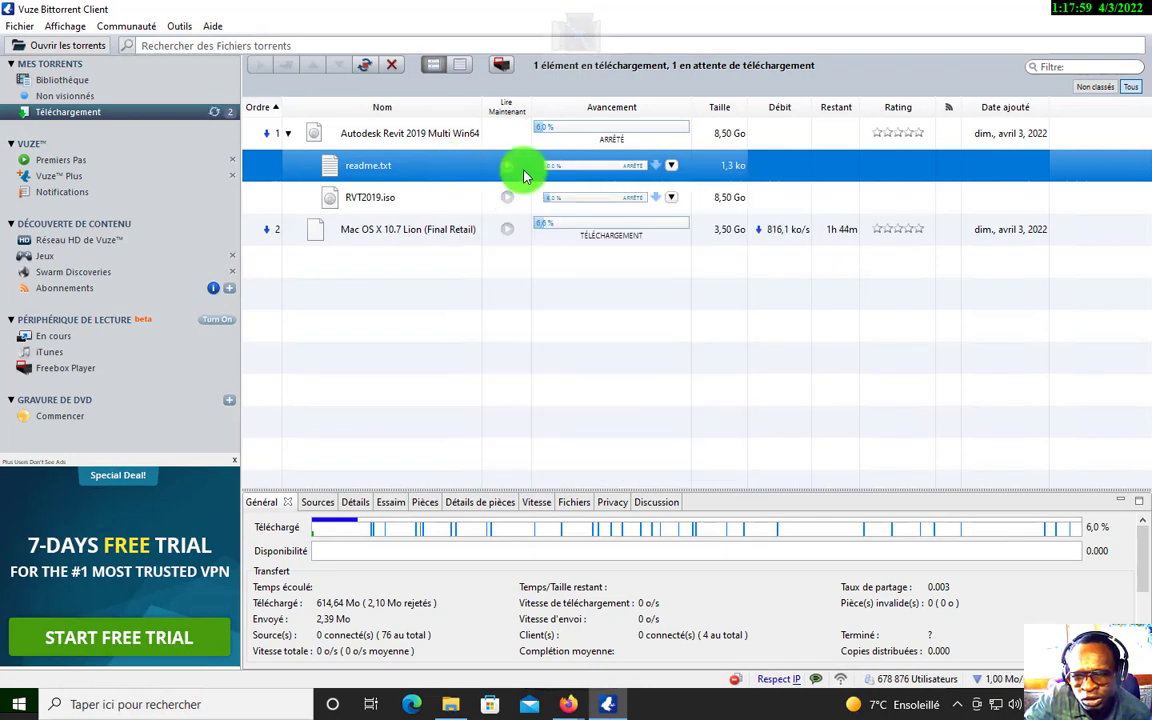
{"action": "right_click", "coordinate": [575, 198]}
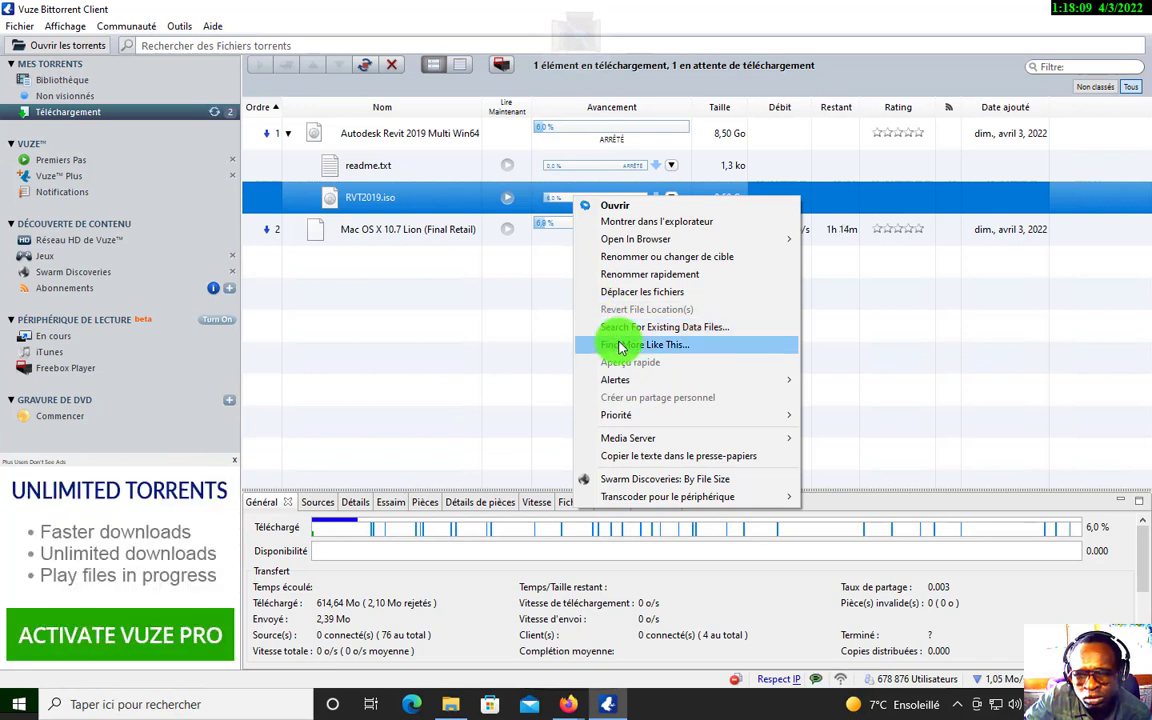
{"action": "left_click", "coordinate": [576, 197]}
Stop the Mac OS X 10.7 Lion (Final Retail) download
{"action": "right_click", "coordinate": [553, 229]}
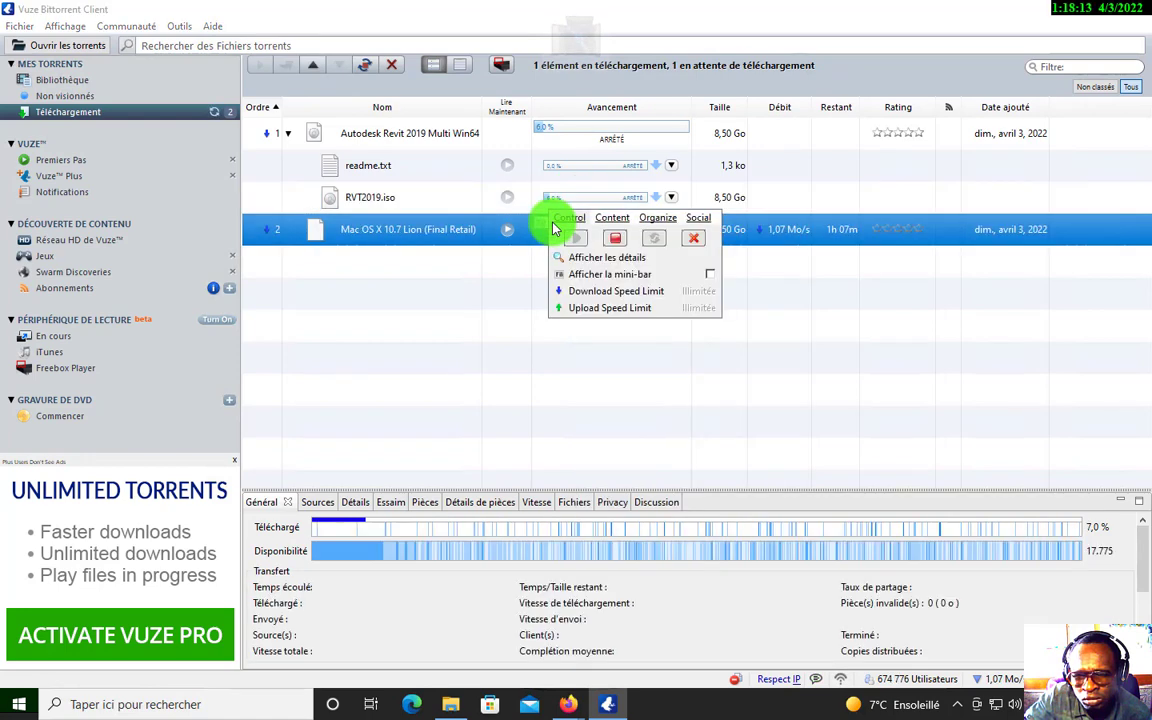
{"action": "left_click", "coordinate": [617, 237]}
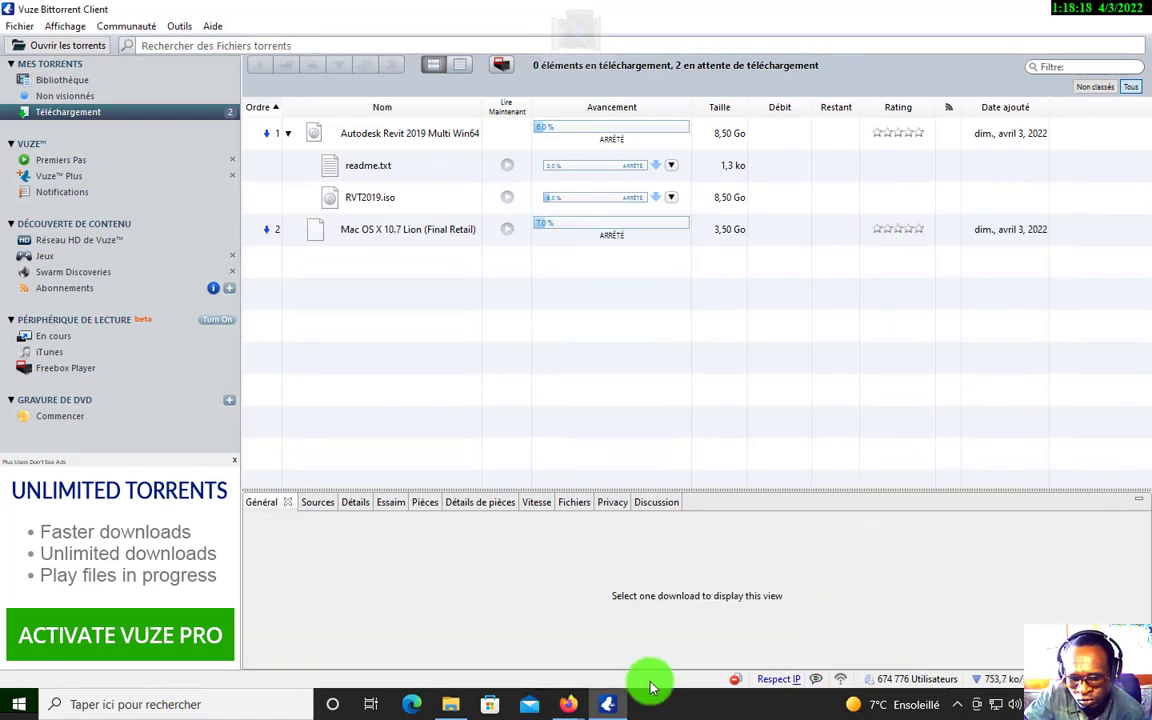
Switch to the Firefox window on Clubic and show the downloaded uTorrent.exe in its folder
{"action": "mouse_move", "coordinate": [580, 690]}
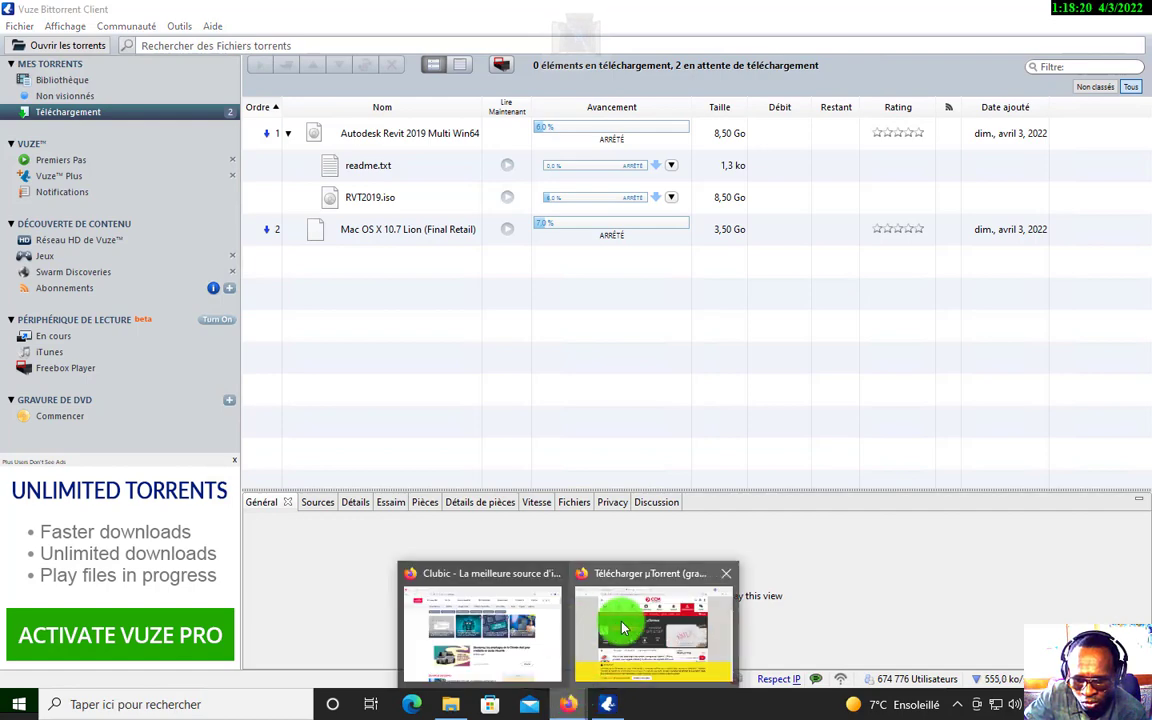
{"action": "left_click", "coordinate": [617, 660]}
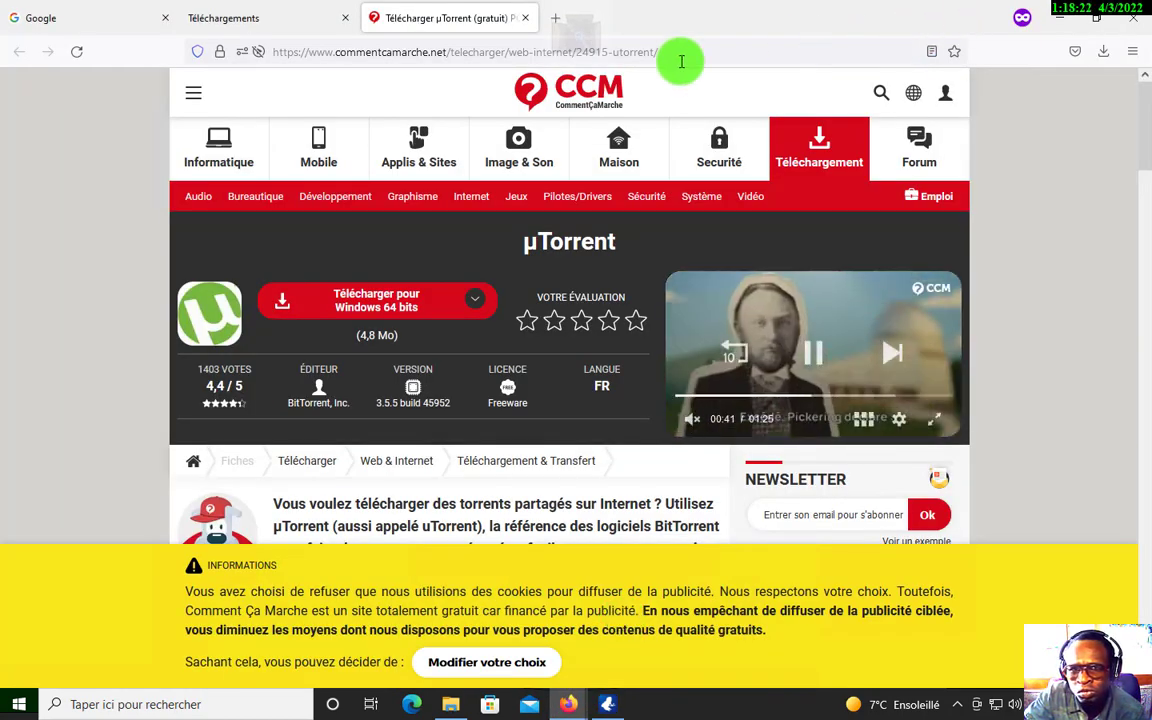
{"action": "mouse_move", "coordinate": [563, 705]}
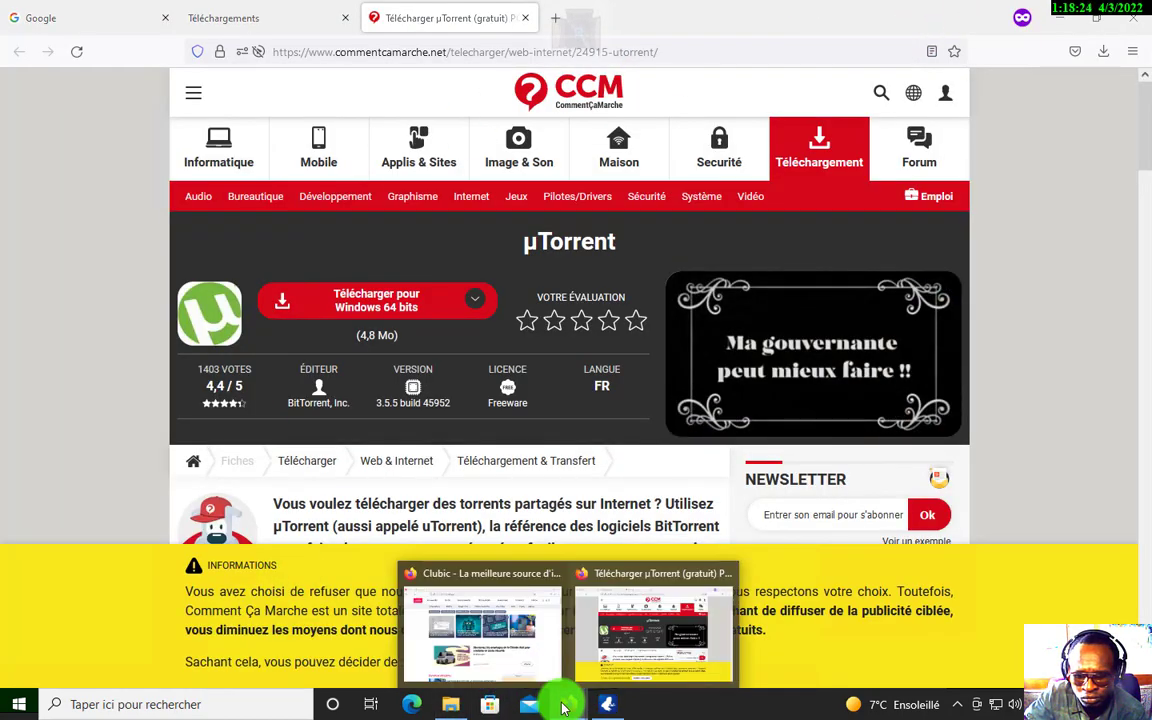
{"action": "left_click", "coordinate": [489, 618]}
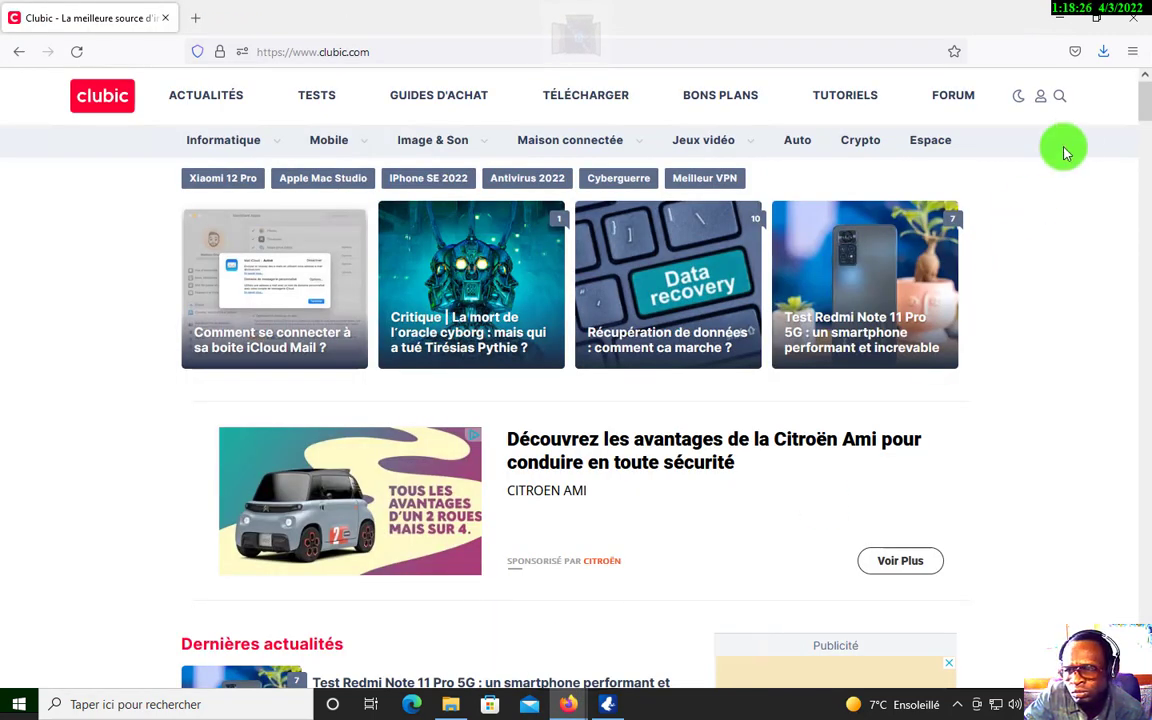
{"action": "left_click", "coordinate": [1103, 51]}
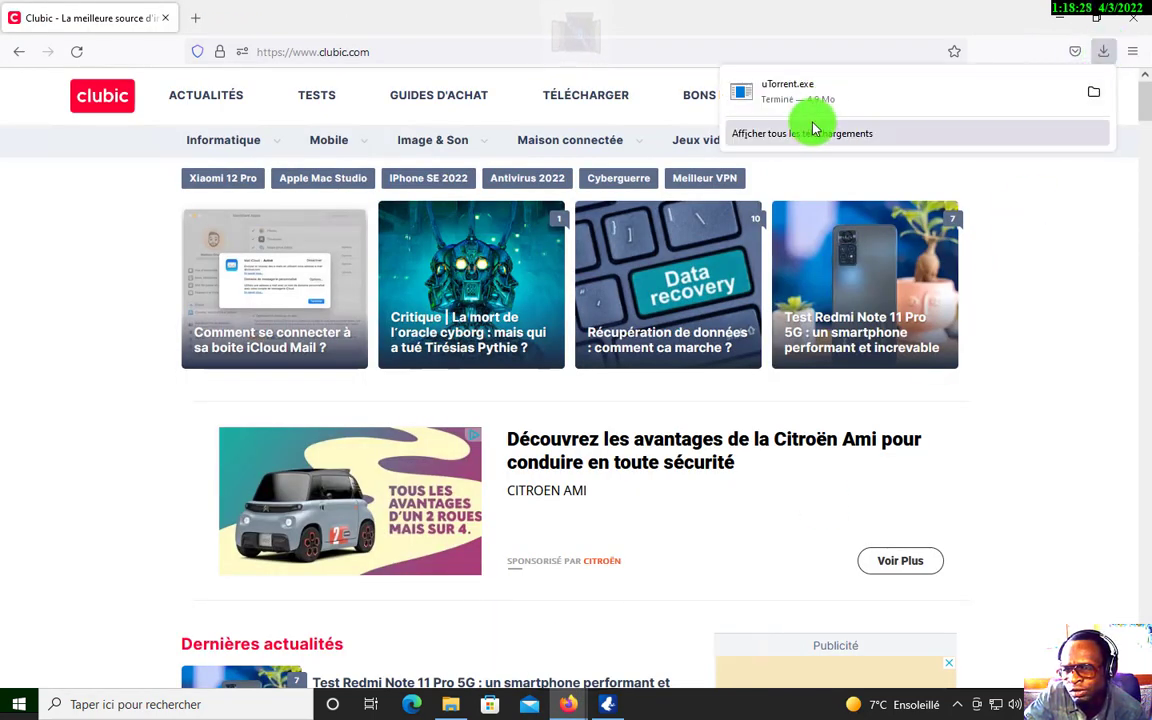
{"action": "left_click", "coordinate": [1093, 91]}
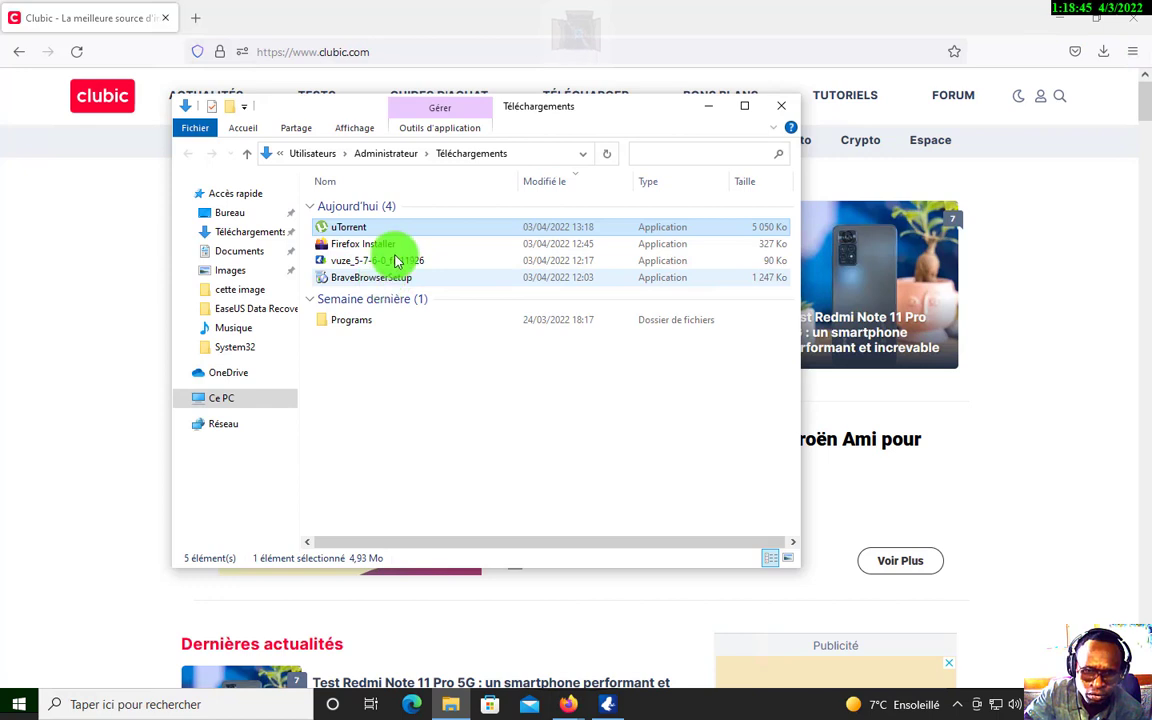
Launch the uTorrent installer from the Téléchargements folder
{"action": "right_click", "coordinate": [350, 228]}
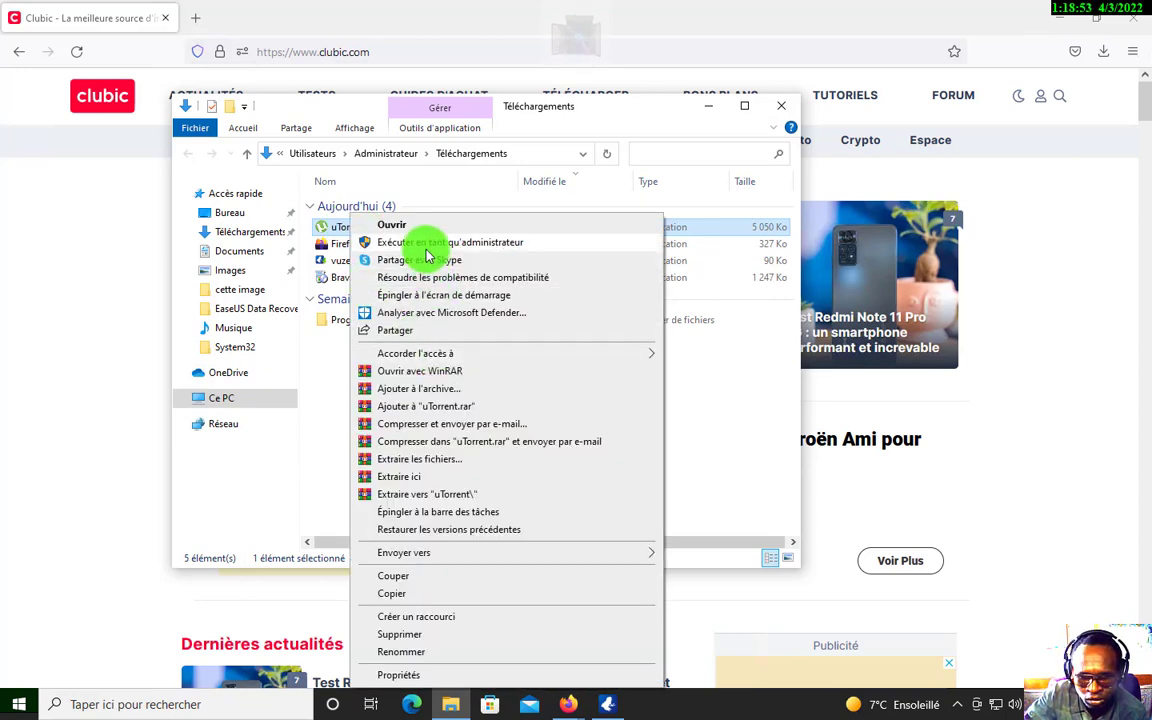
{"action": "double_click", "coordinate": [341, 226]}
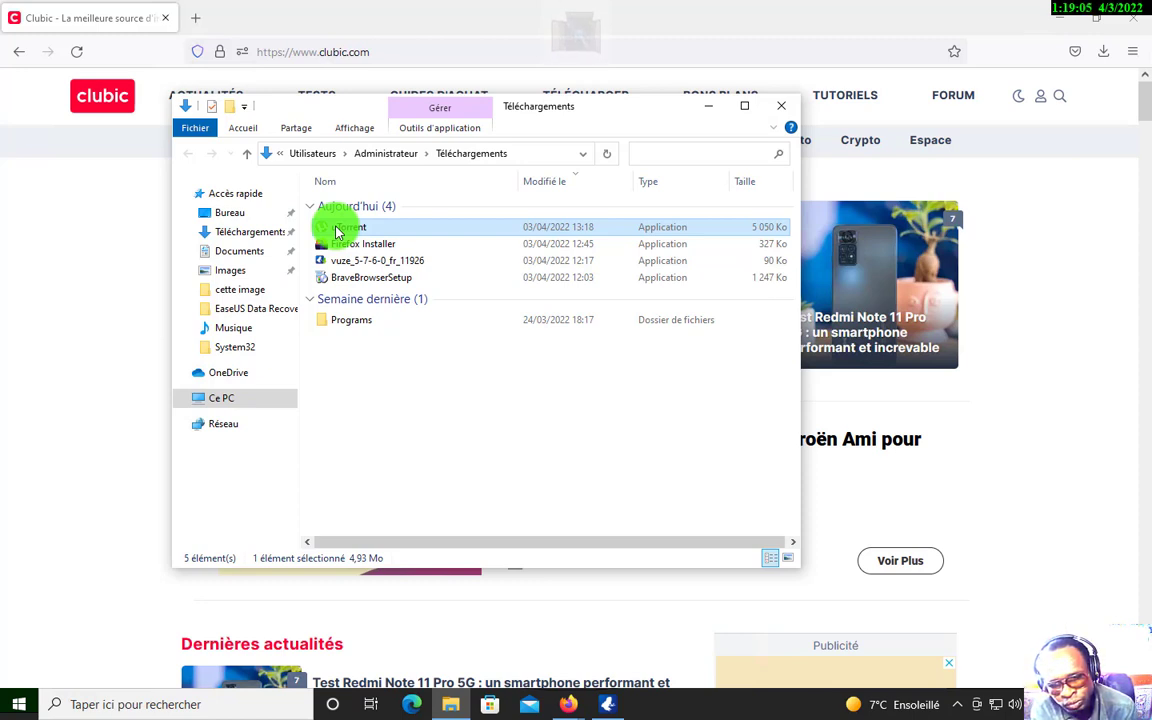
{"action": "double_click", "coordinate": [337, 232]}
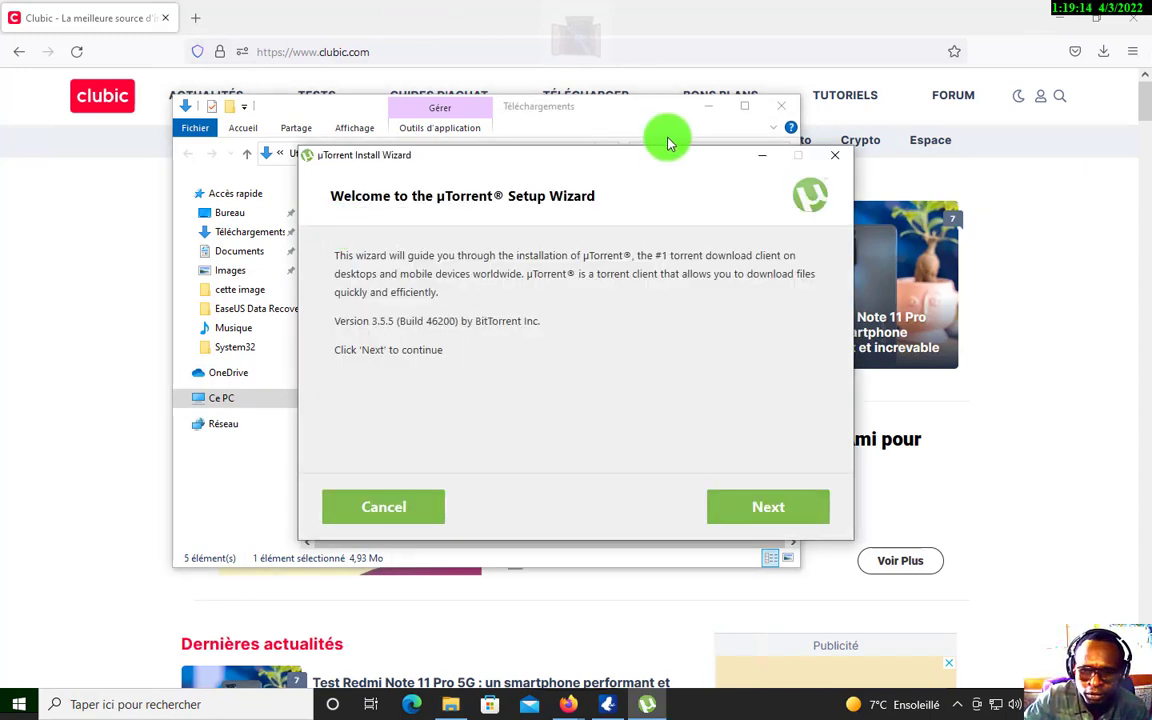
Proceed past the welcome and warning pages of the µTorrent setup wizard and agree to the license agreement and privacy policy
{"action": "left_click_drag", "start_coordinate": [672, 165], "coordinate": [599, 168]}
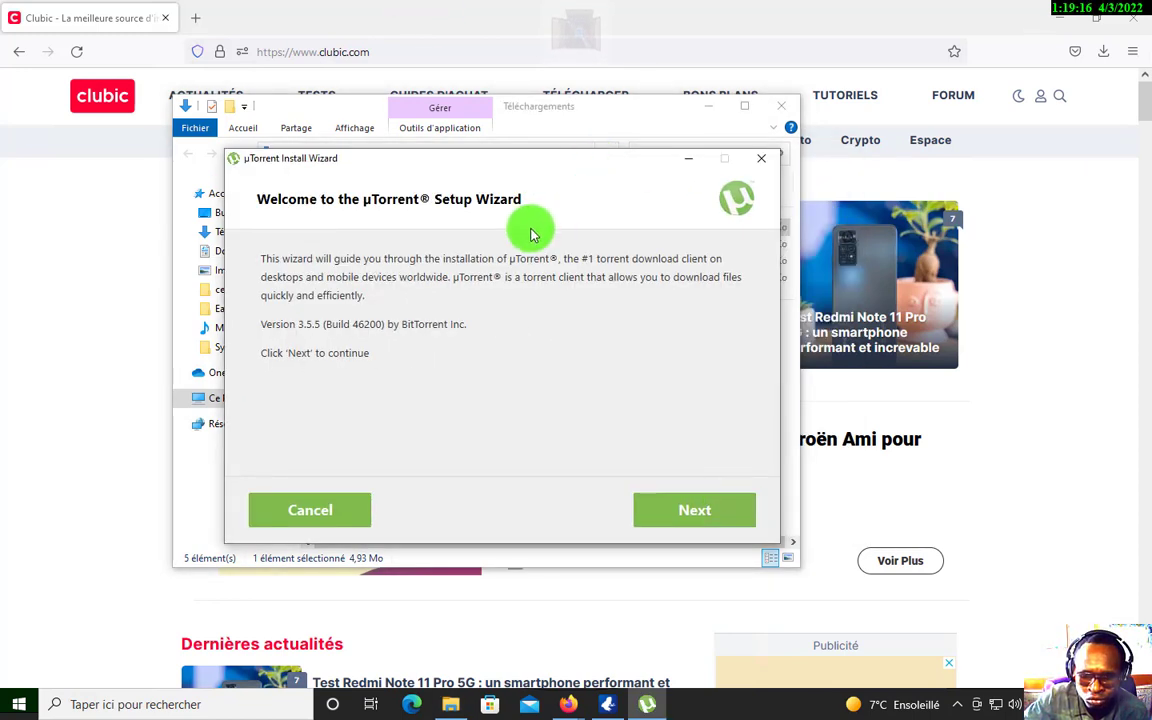
{"action": "left_click", "coordinate": [723, 525]}
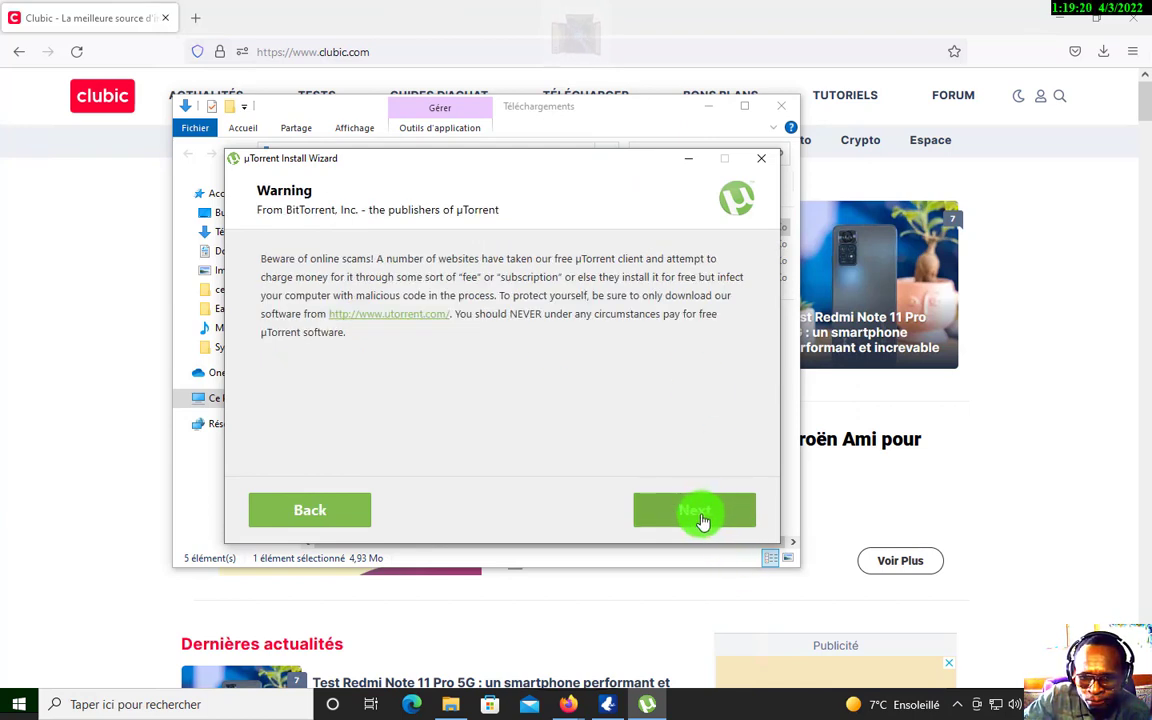
{"action": "left_click", "coordinate": [702, 520]}
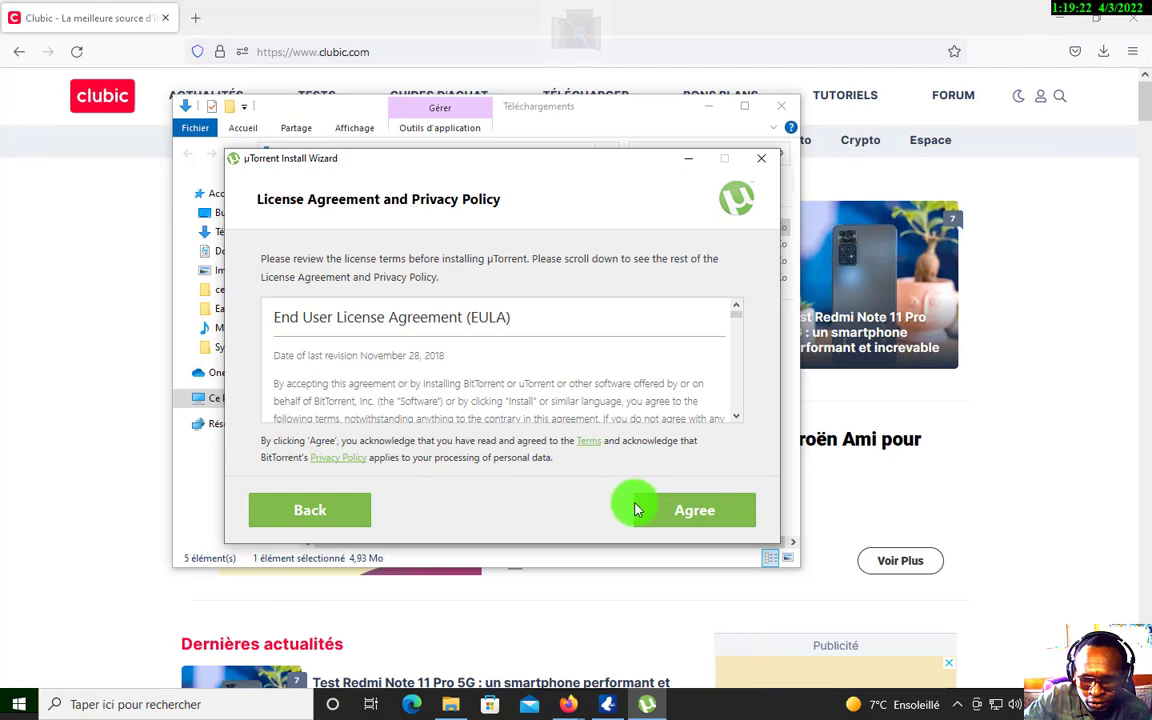
{"action": "left_click", "coordinate": [690, 515]}
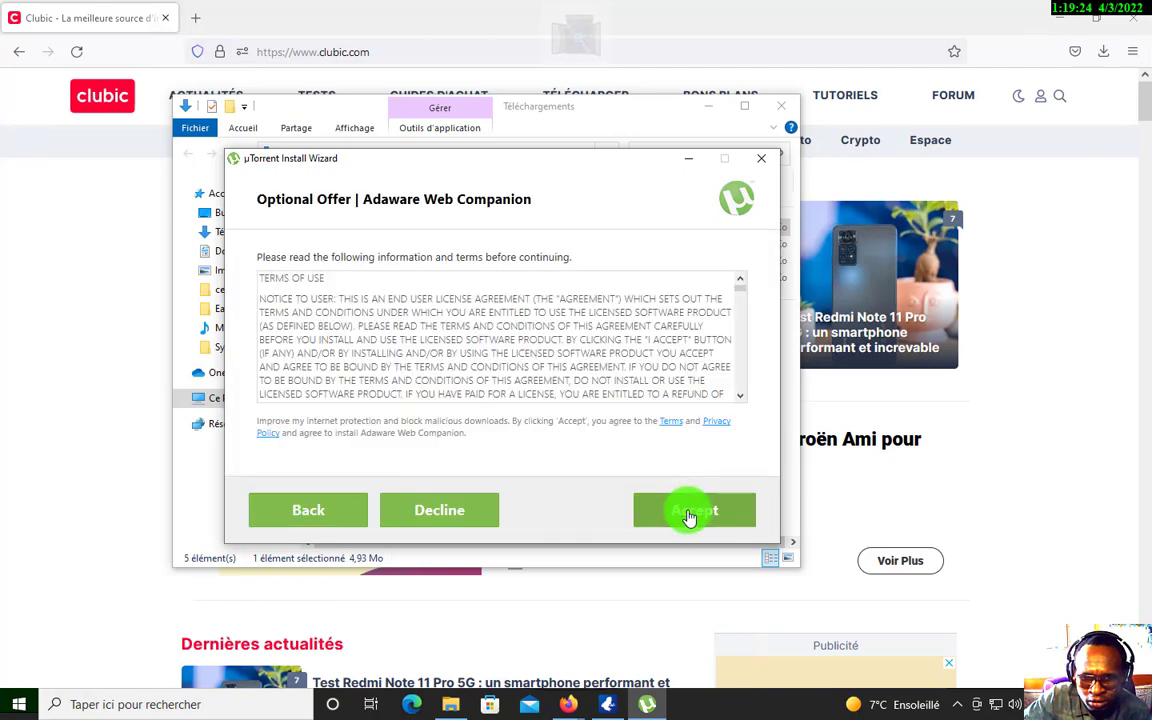
Go back from the Opera offer to the Adaware Web Companion offer, decline the optional software and continue to the install options
{"action": "left_click", "coordinate": [703, 513]}
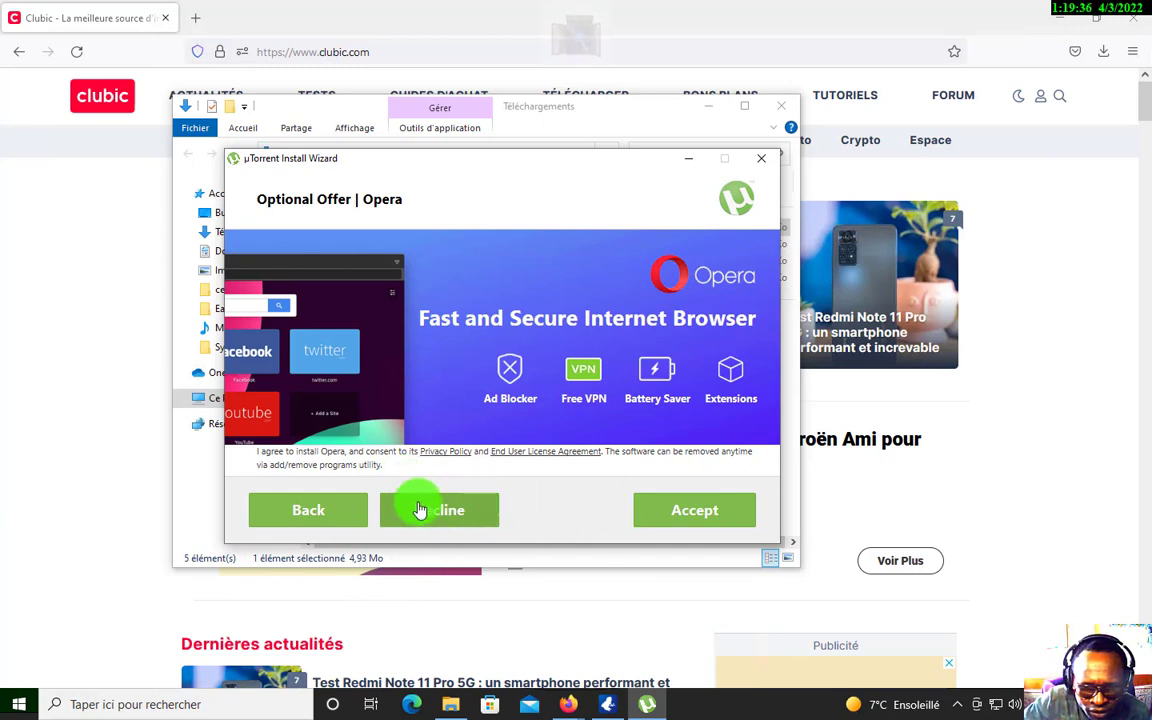
{"action": "left_click", "coordinate": [347, 523]}
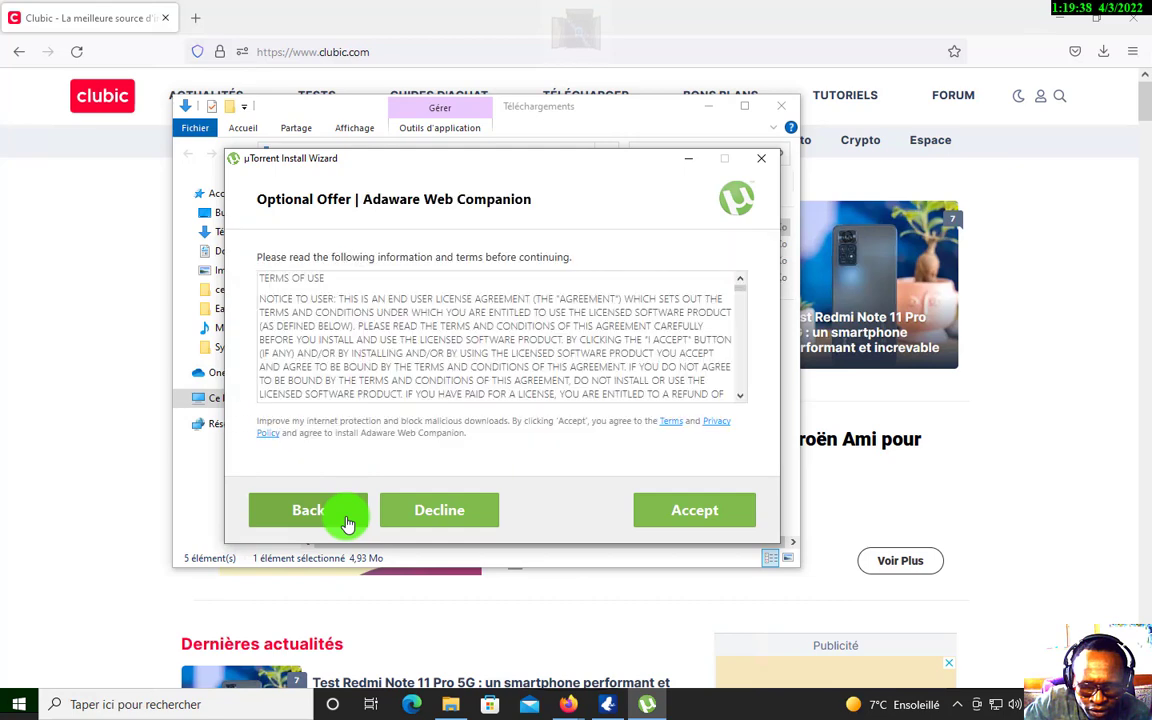
{"action": "left_click", "coordinate": [424, 520]}
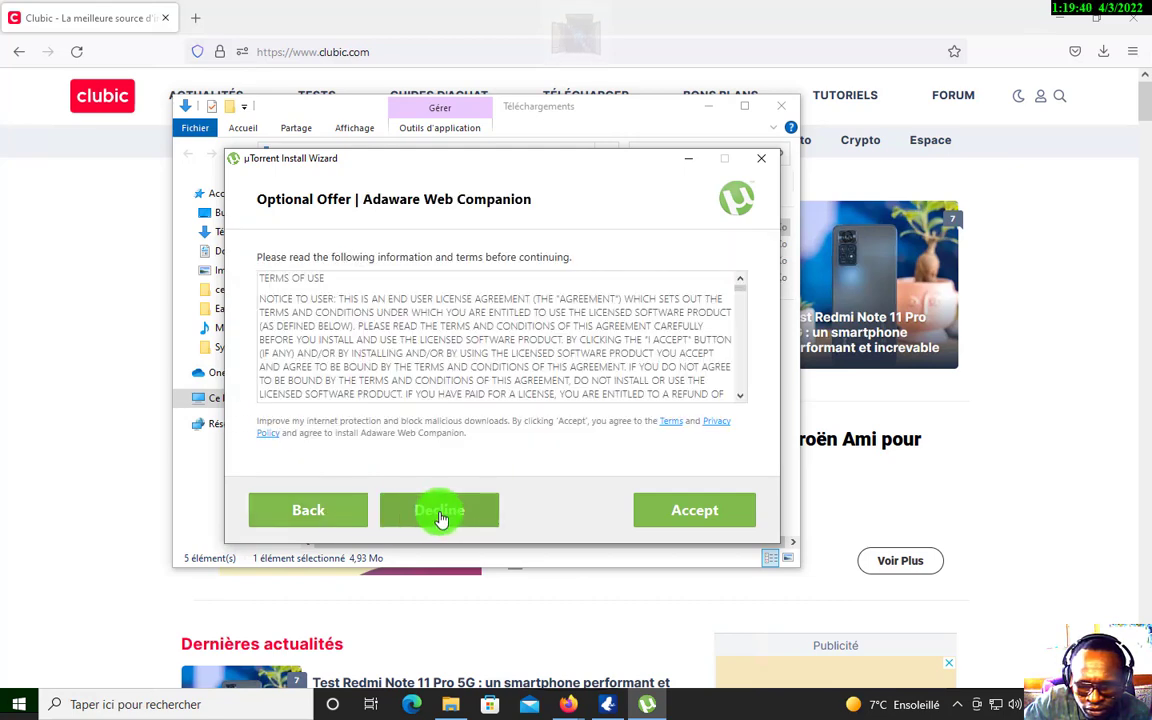
{"action": "left_click", "coordinate": [681, 515]}
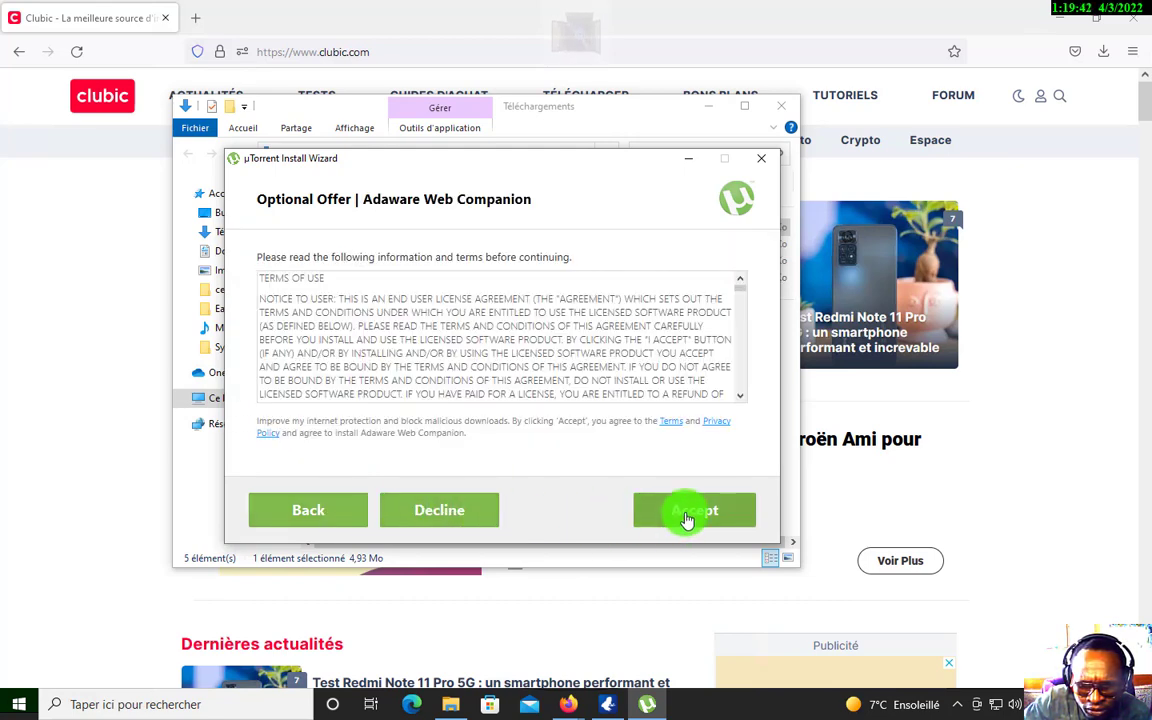
{"action": "left_click", "coordinate": [452, 512]}
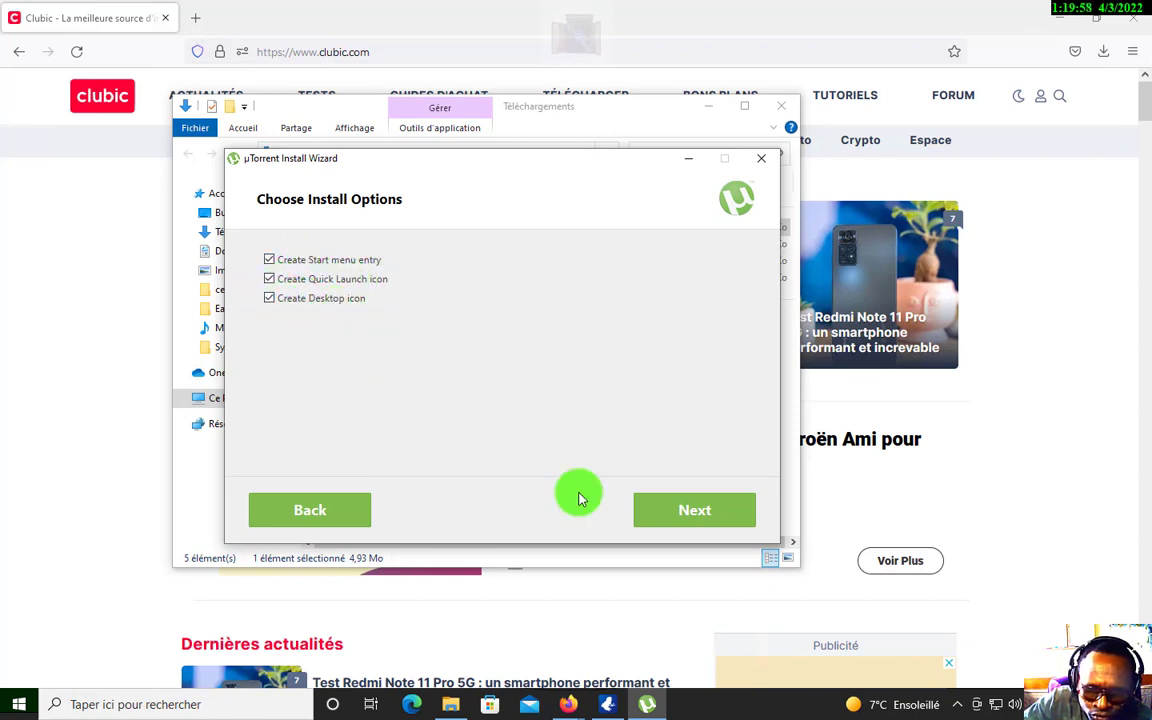
Disable the Start menu entry and Desktop icon, keeping only the Quick Launch icon, and continue to the configuration page
{"action": "left_click", "coordinate": [270, 261]}
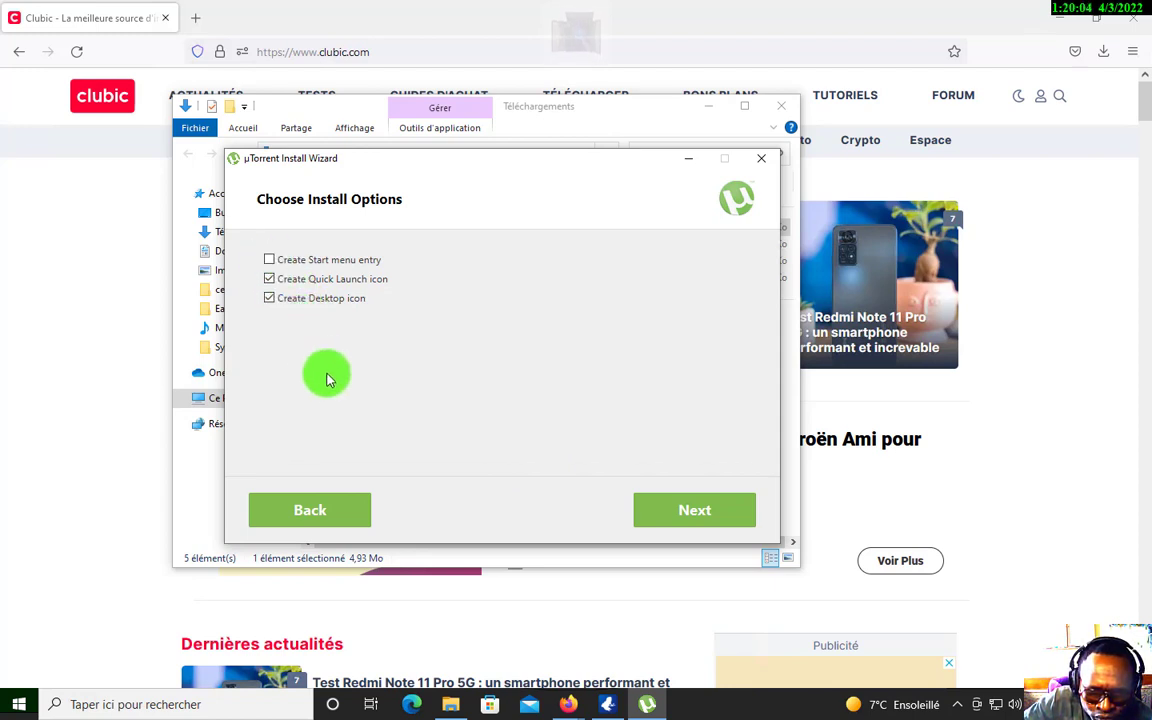
{"action": "left_click", "coordinate": [270, 294]}
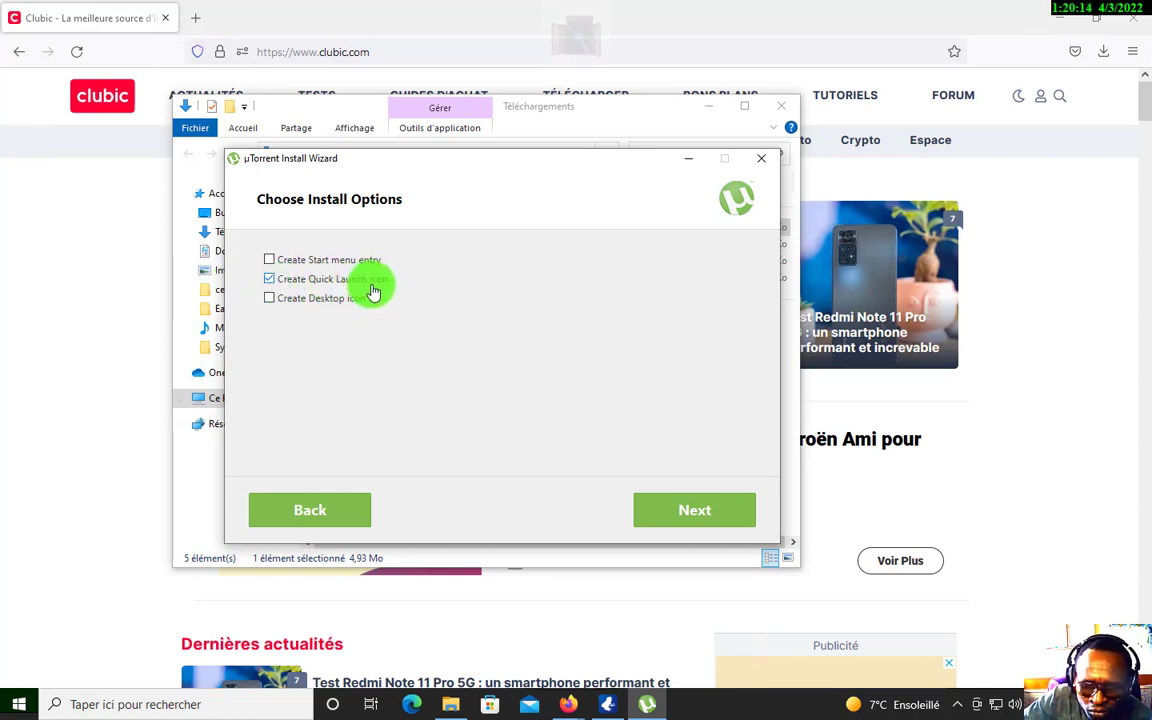
{"action": "left_click", "coordinate": [688, 512]}
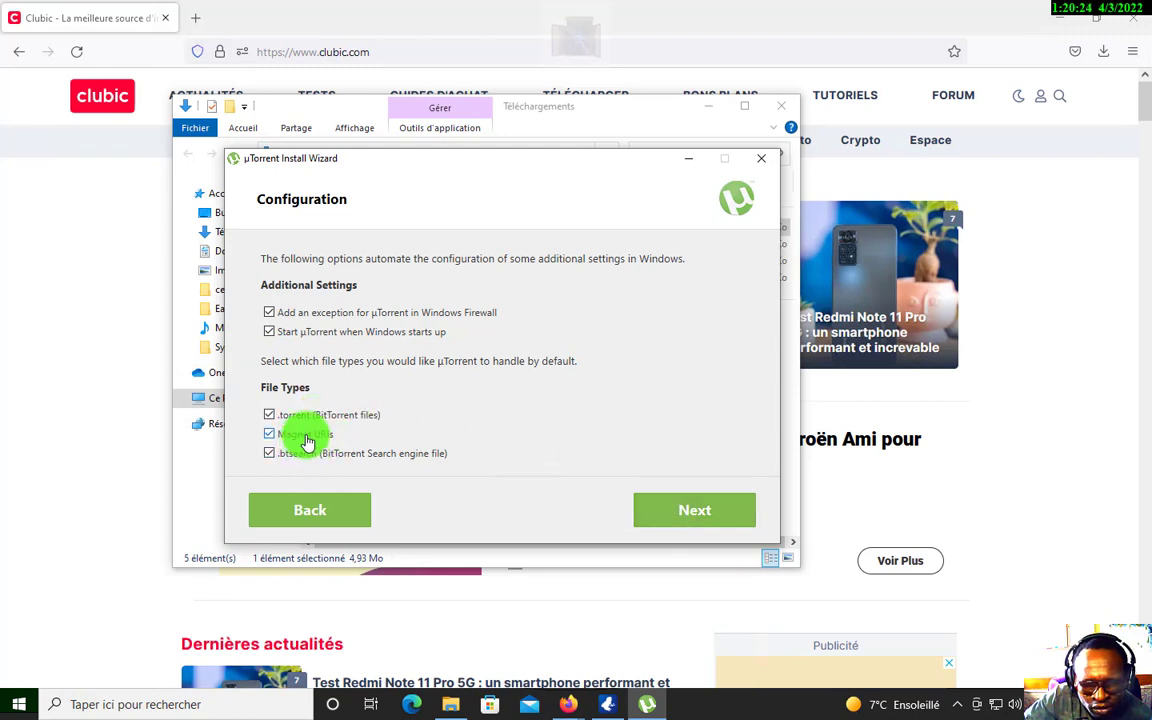
Finish the µTorrent installation with the default configuration and Launch µTorrent enabled, and close the privacy notice and the product news page
{"action": "left_click", "coordinate": [662, 505]}
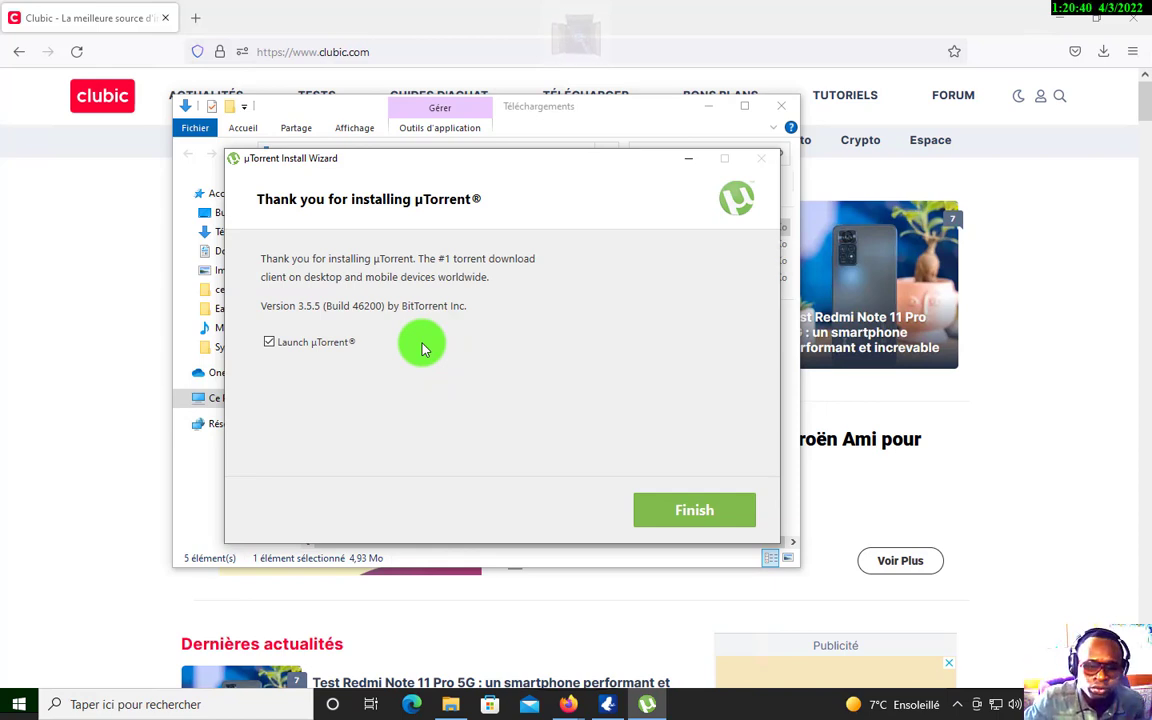
{"action": "left_click", "coordinate": [676, 518]}
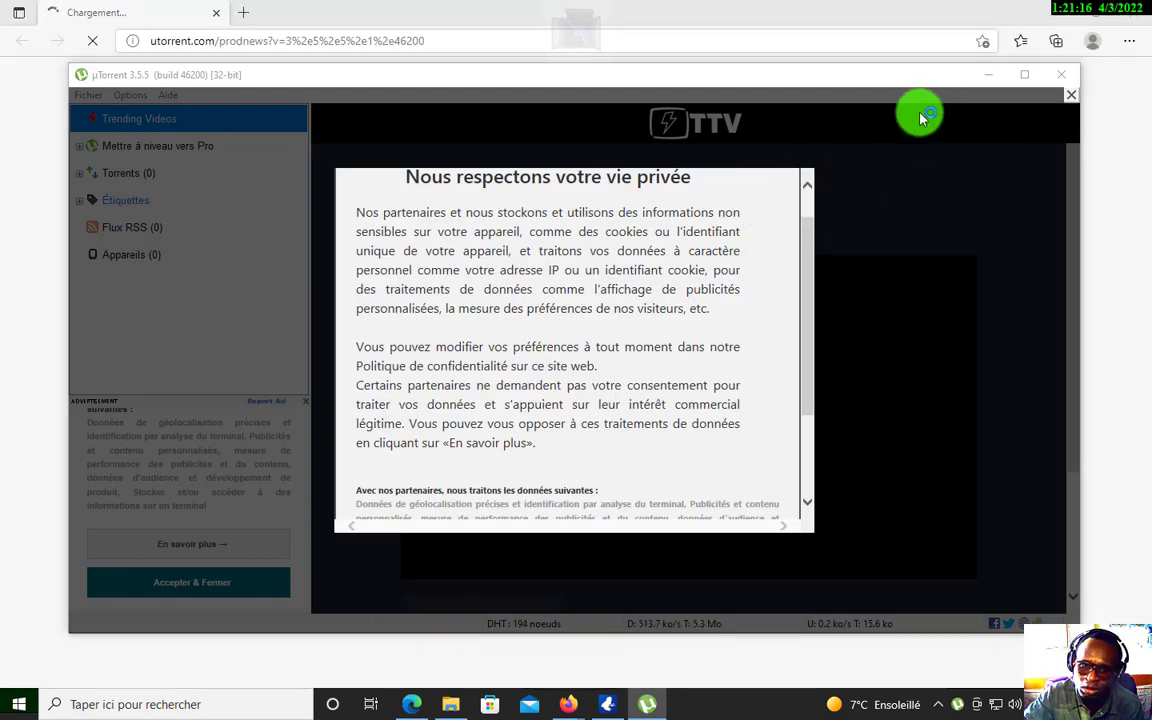
{"action": "left_click", "coordinate": [1066, 102]}
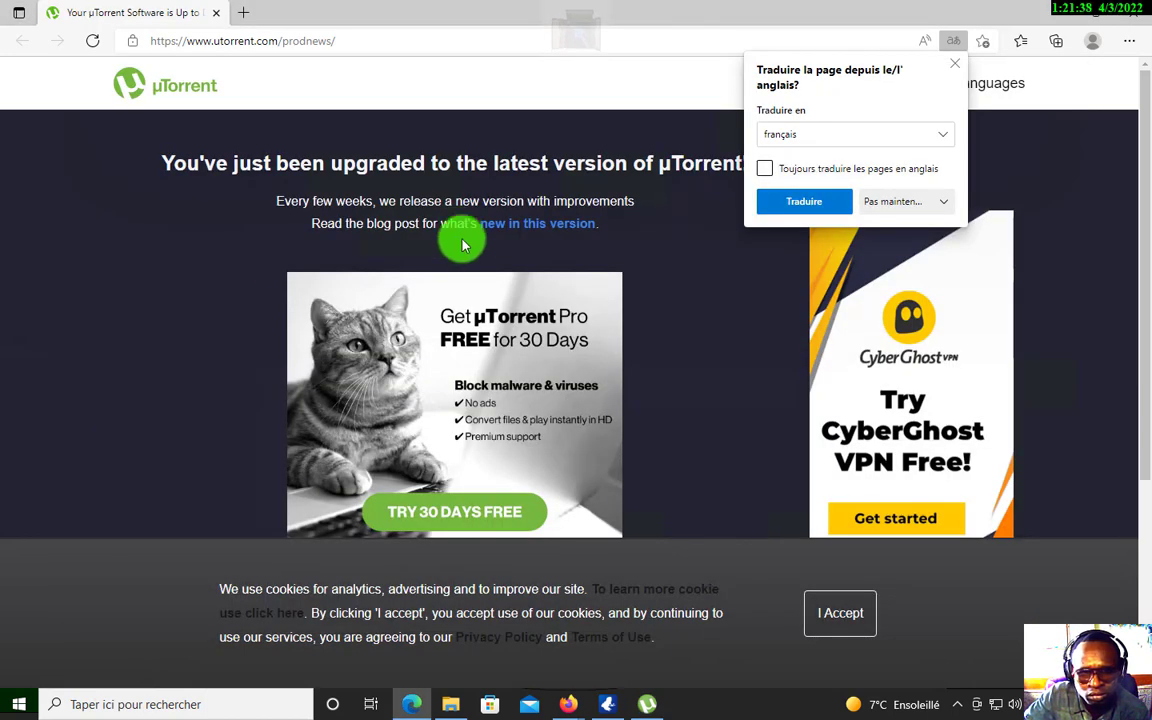
{"action": "left_click", "coordinate": [376, 97]}
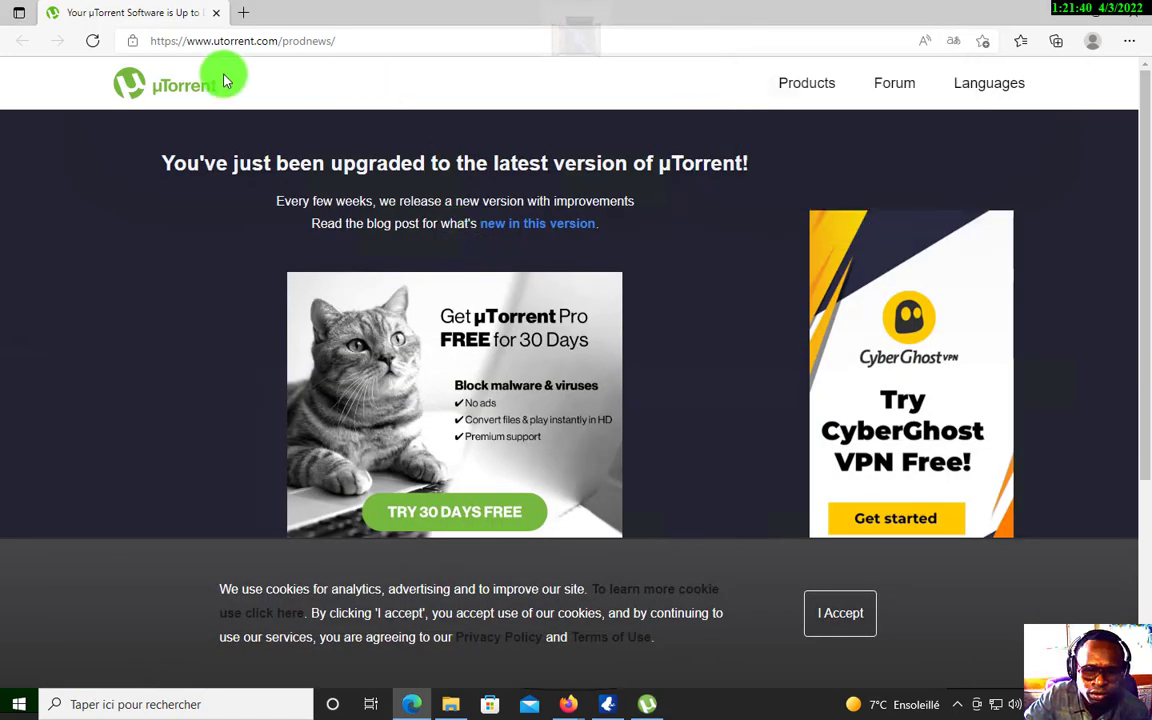
{"action": "left_click", "coordinate": [215, 12]}
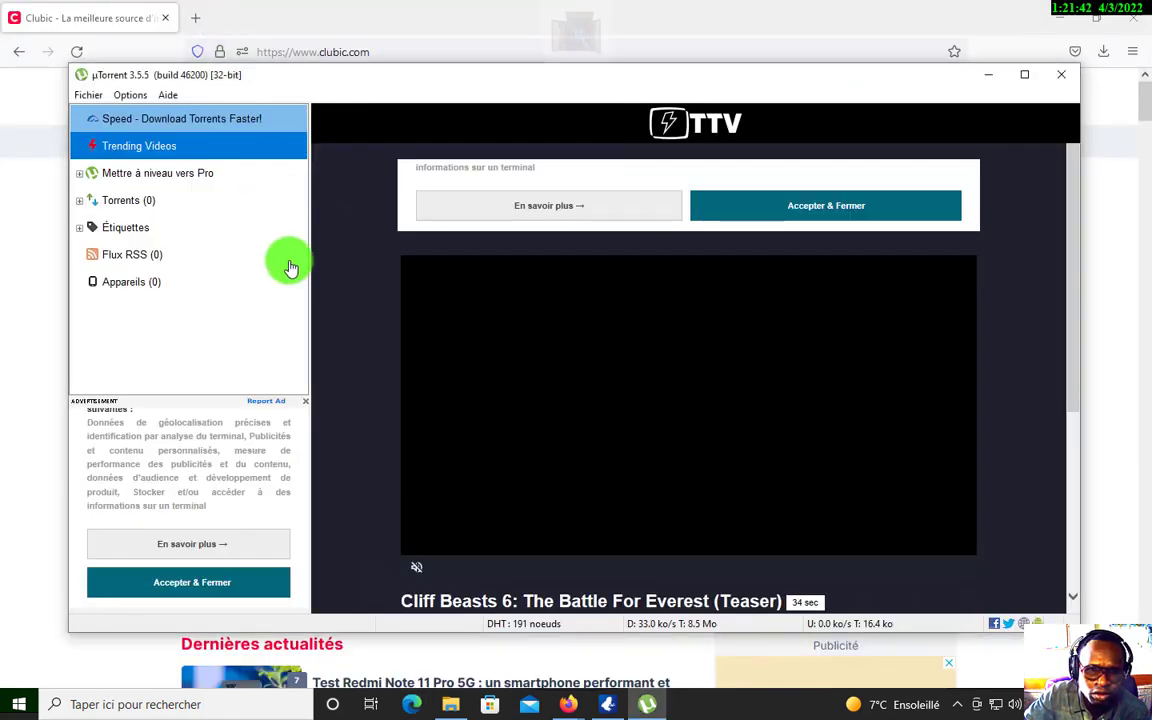
Restore Vuze from full screen to a smaller window, reposition it and the µTorrent window to compare both clients, and minimize Vuze
{"action": "left_click_drag", "start_coordinate": [330, 85], "coordinate": [456, 114]}
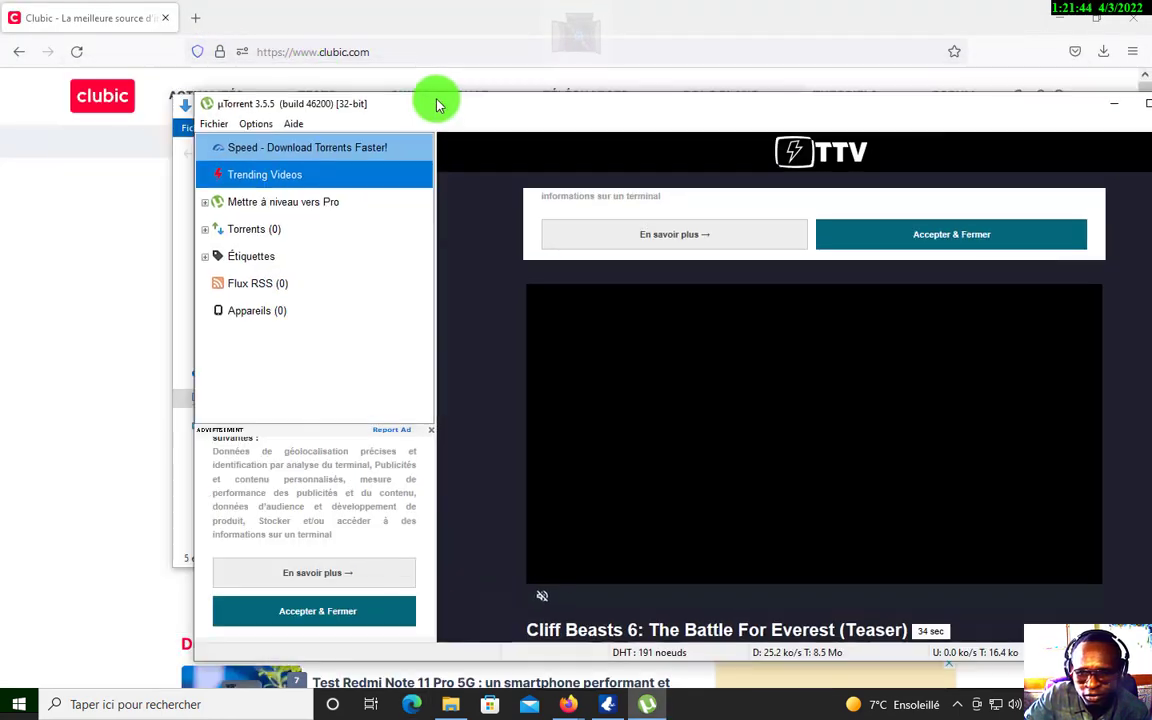
{"action": "left_click_drag", "start_coordinate": [292, 237], "coordinate": [321, 226]}
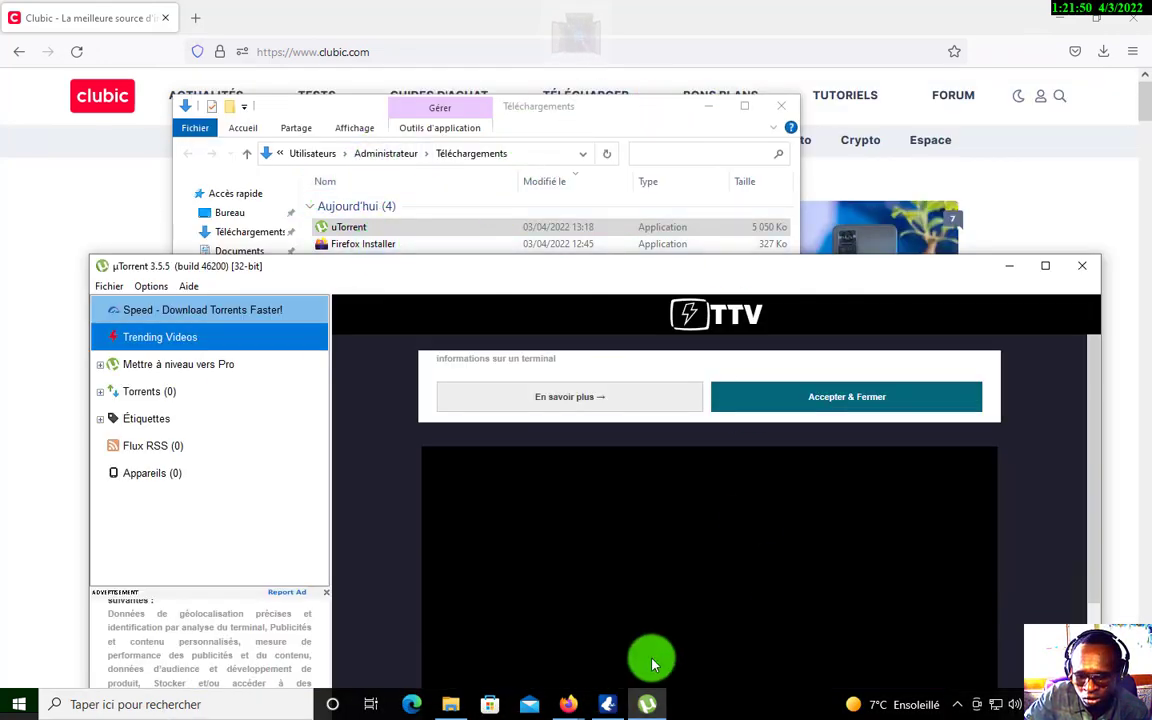
{"action": "left_click", "coordinate": [608, 702]}
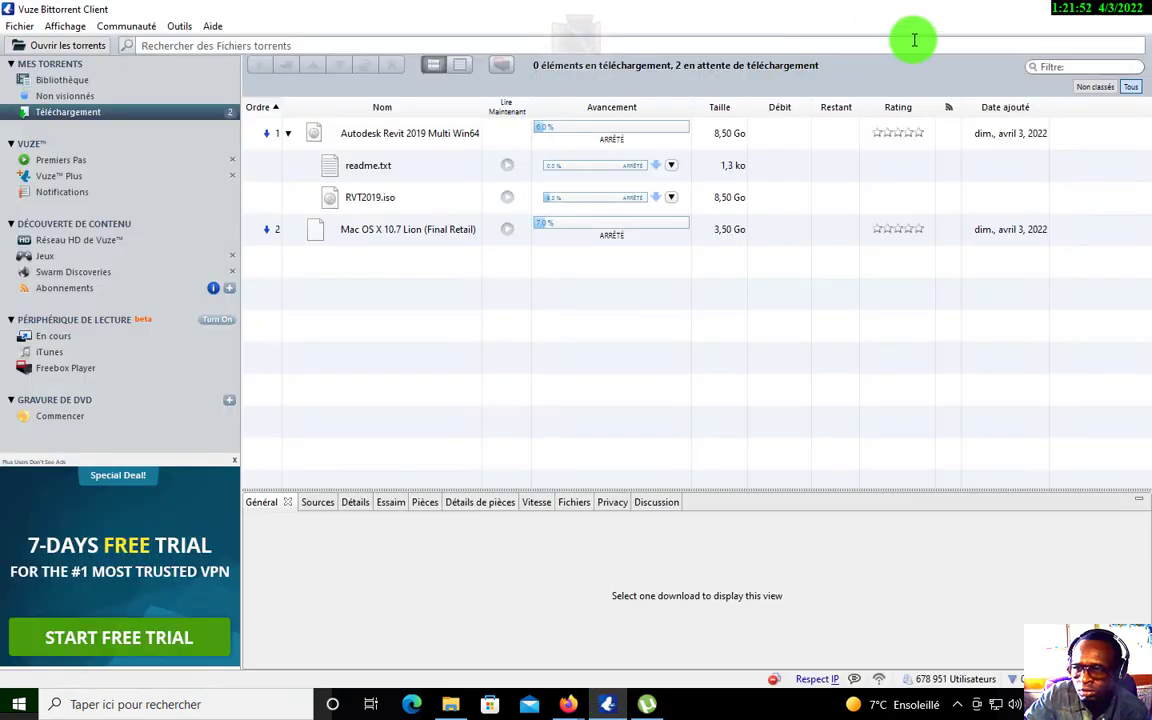
{"action": "left_click", "coordinate": [1094, 8]}
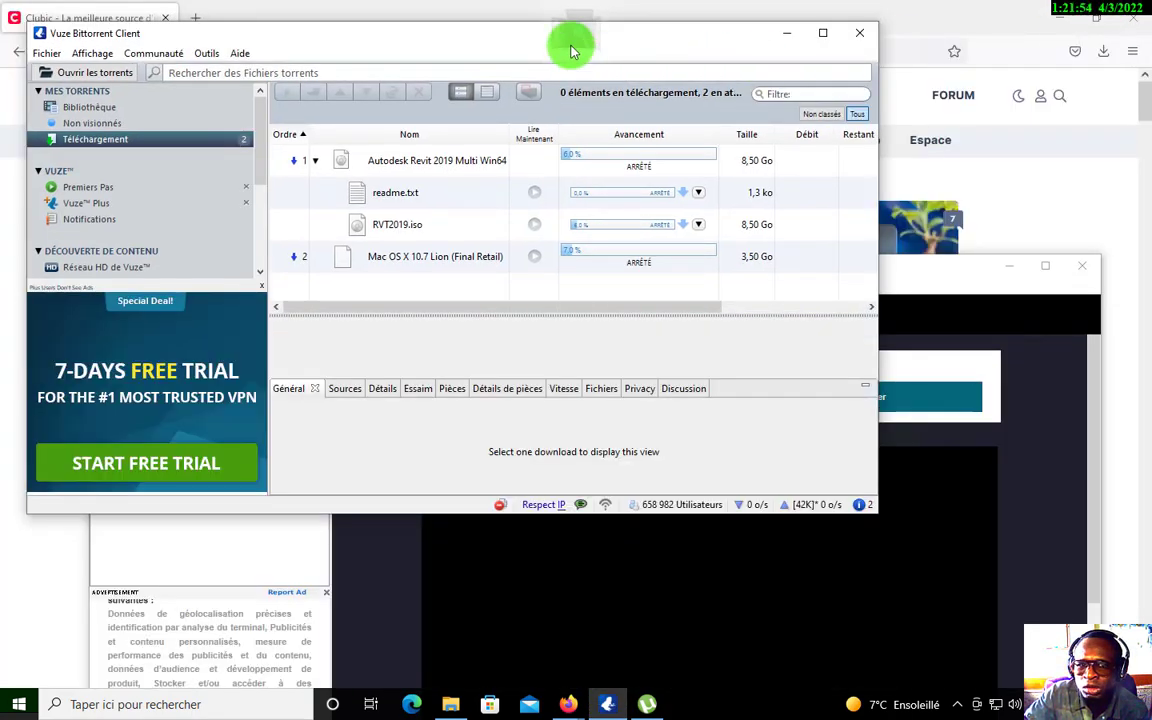
{"action": "left_click_drag", "start_coordinate": [572, 50], "coordinate": [1148, 89]}
{"action": "left_click", "coordinate": [415, 263]}
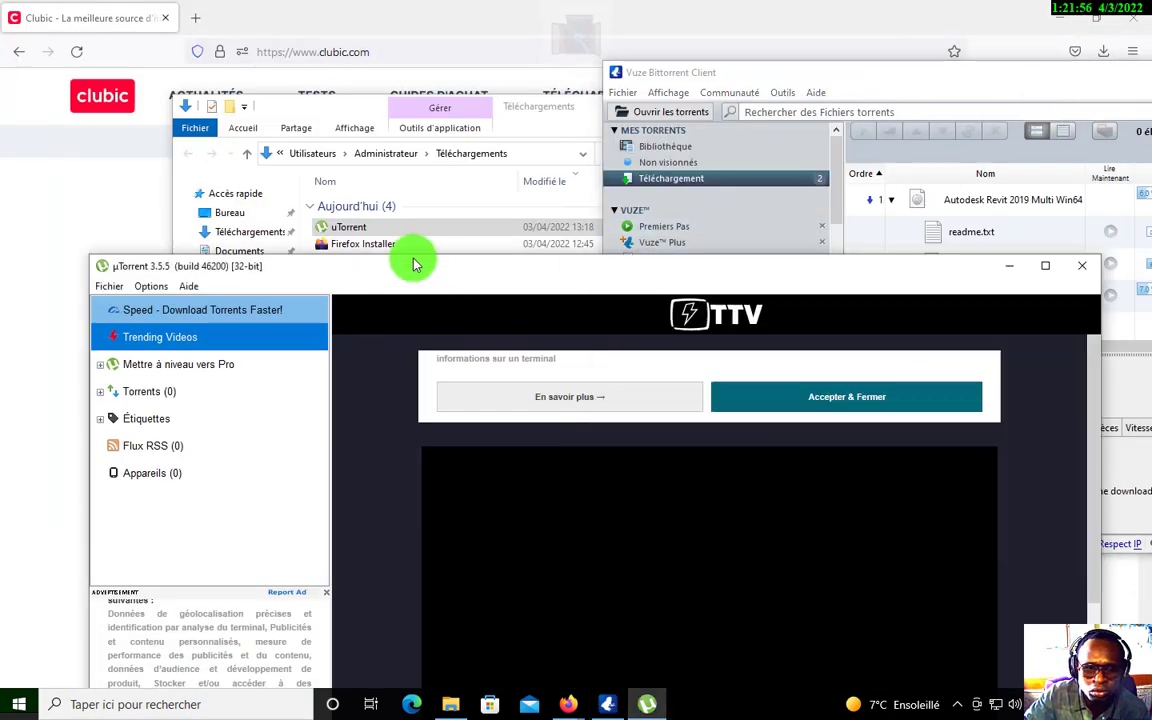
{"action": "left_click_drag", "start_coordinate": [415, 263], "coordinate": [576, 142]}
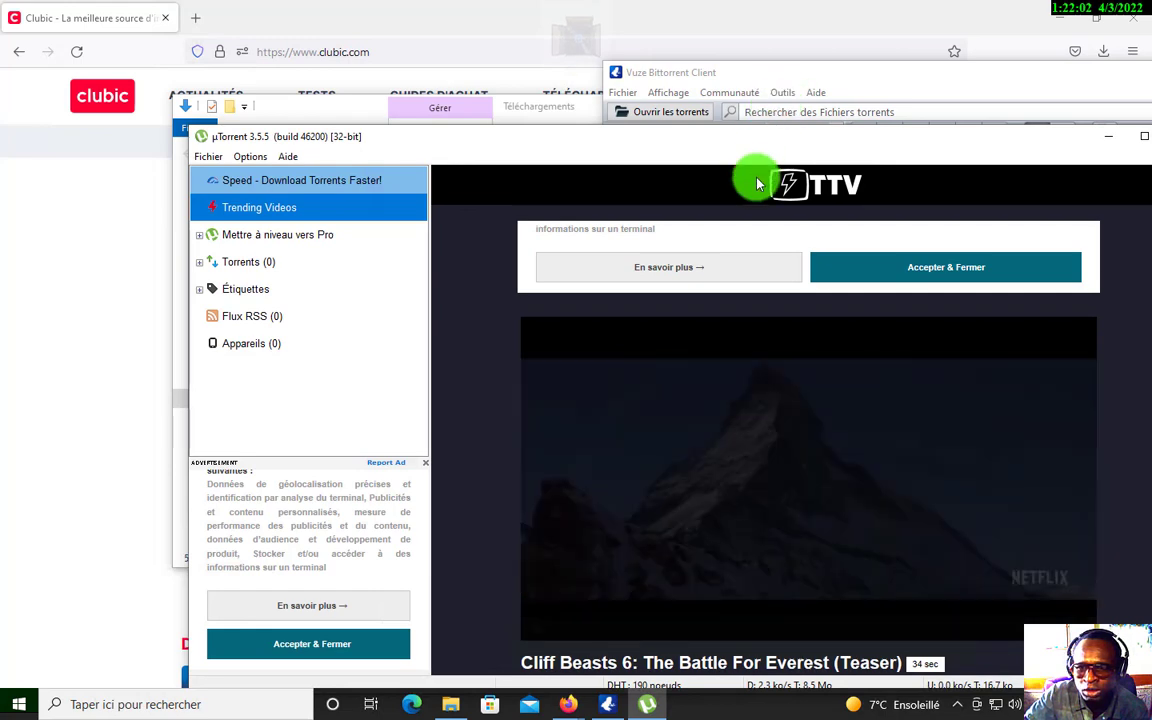
{"action": "left_click_drag", "start_coordinate": [771, 147], "coordinate": [580, 240]}
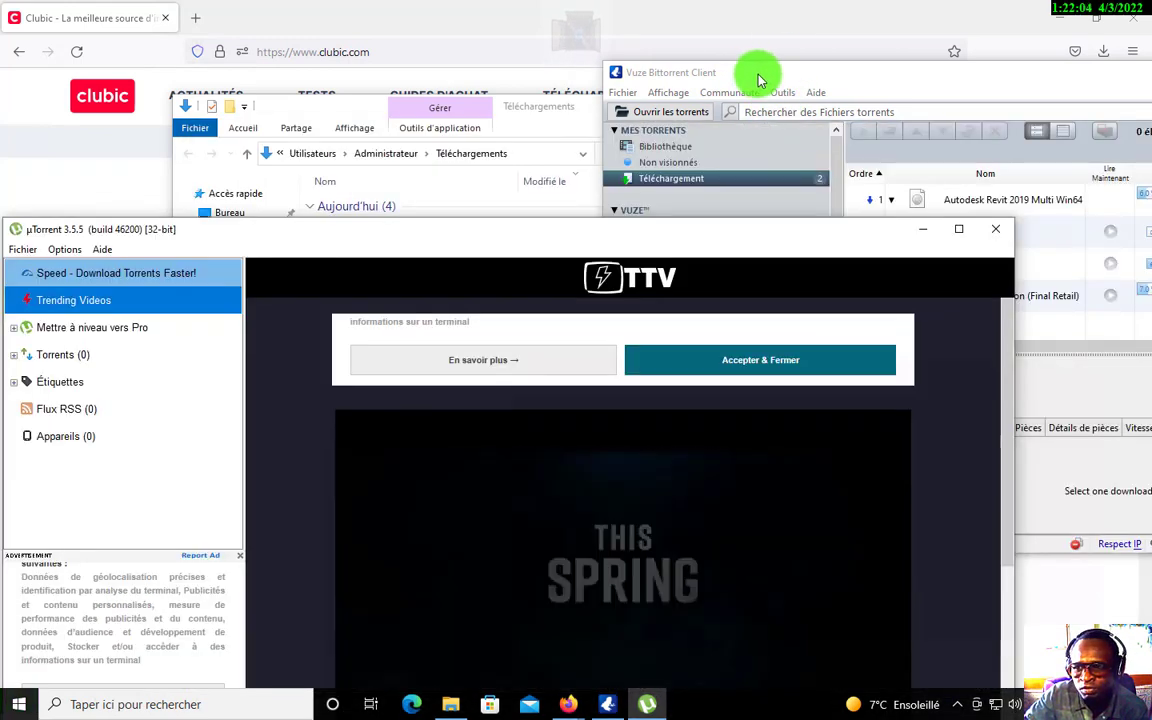
{"action": "left_click_drag", "start_coordinate": [758, 80], "coordinate": [523, 143]}
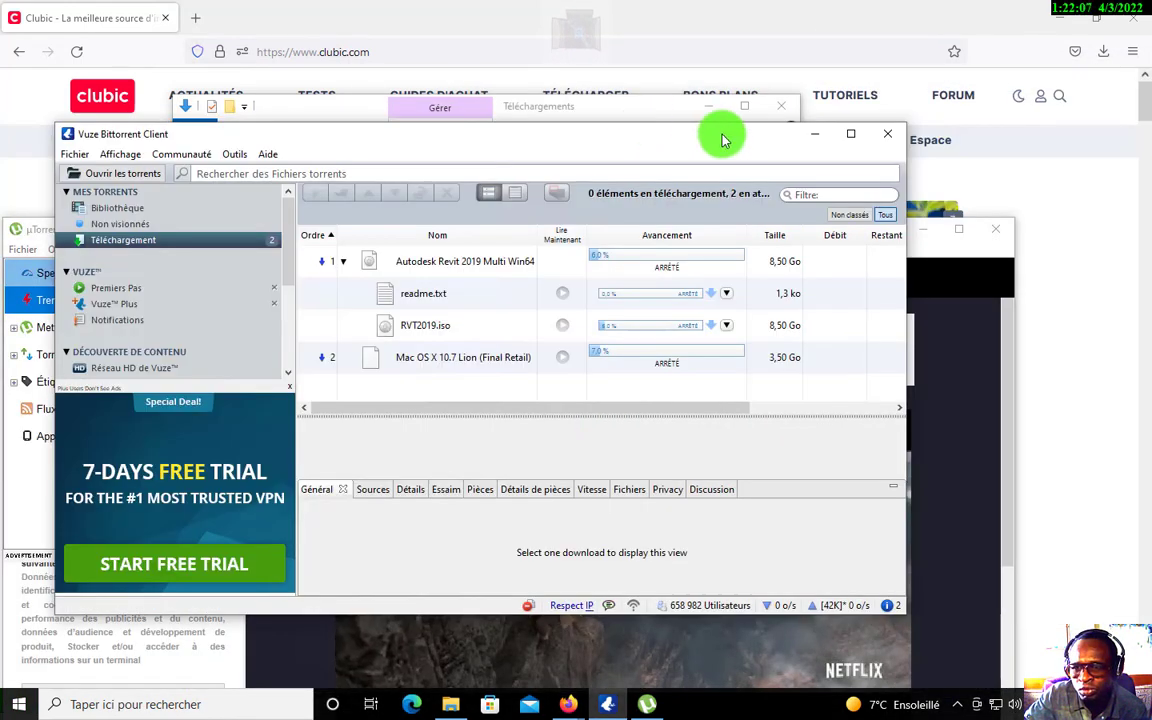
{"action": "left_click", "coordinate": [817, 133]}
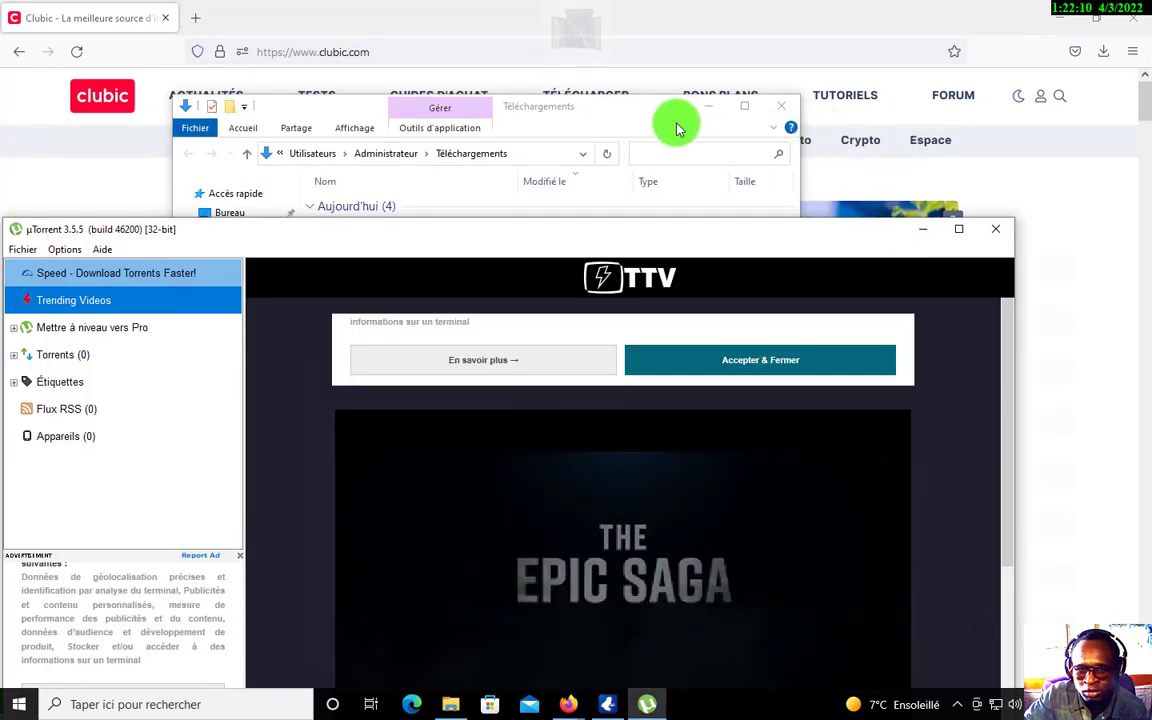
{"action": "left_click_drag", "start_coordinate": [795, 230], "coordinate": [840, 313]}
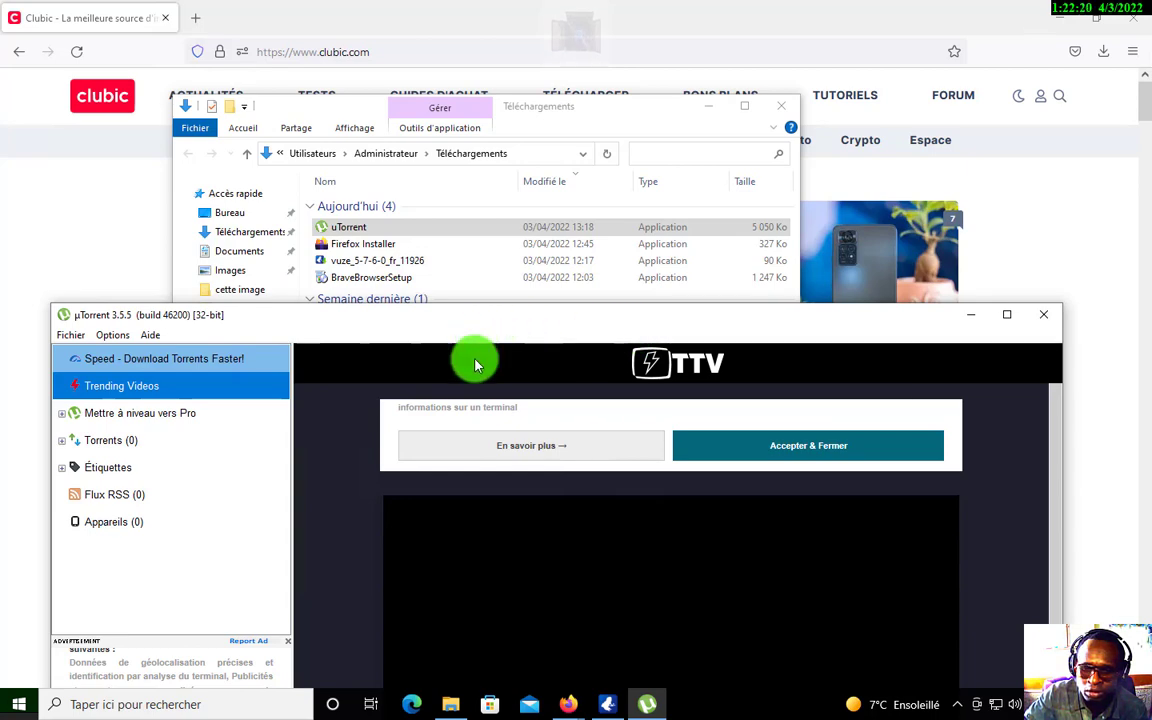
Bring Vuze back up and resume the stopped Mac OS X 10.7 Lion (Final Retail) download
{"action": "left_click", "coordinate": [607, 700]}
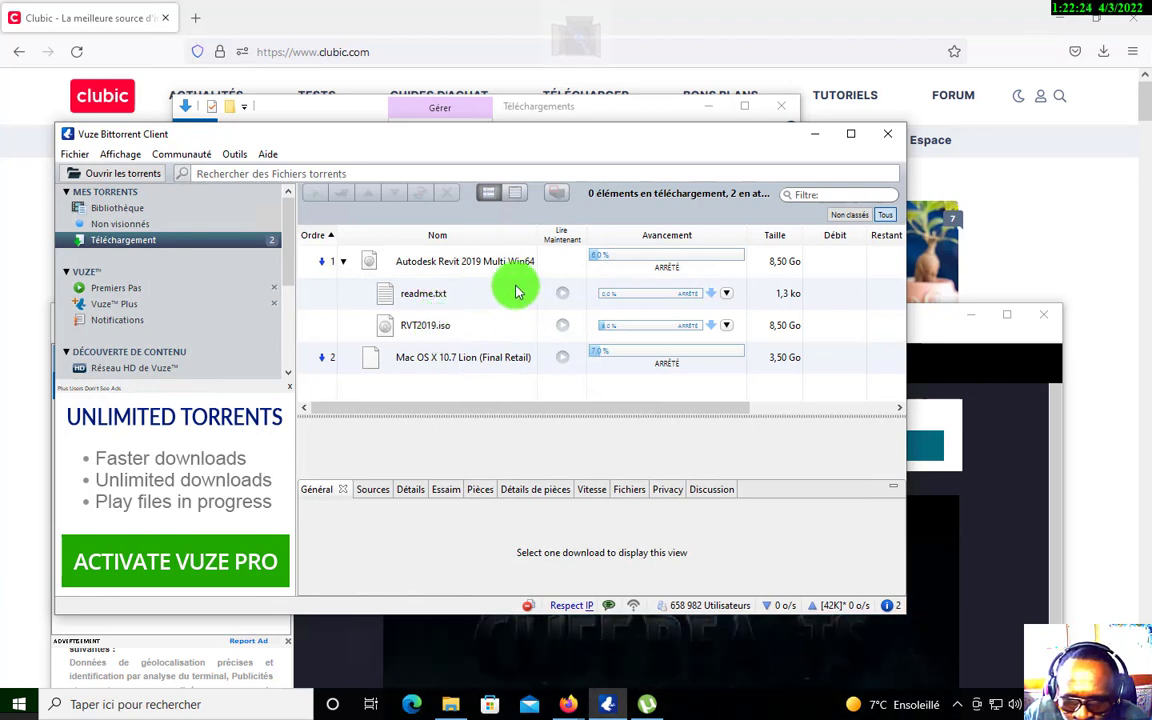
{"action": "left_click", "coordinate": [584, 360]}
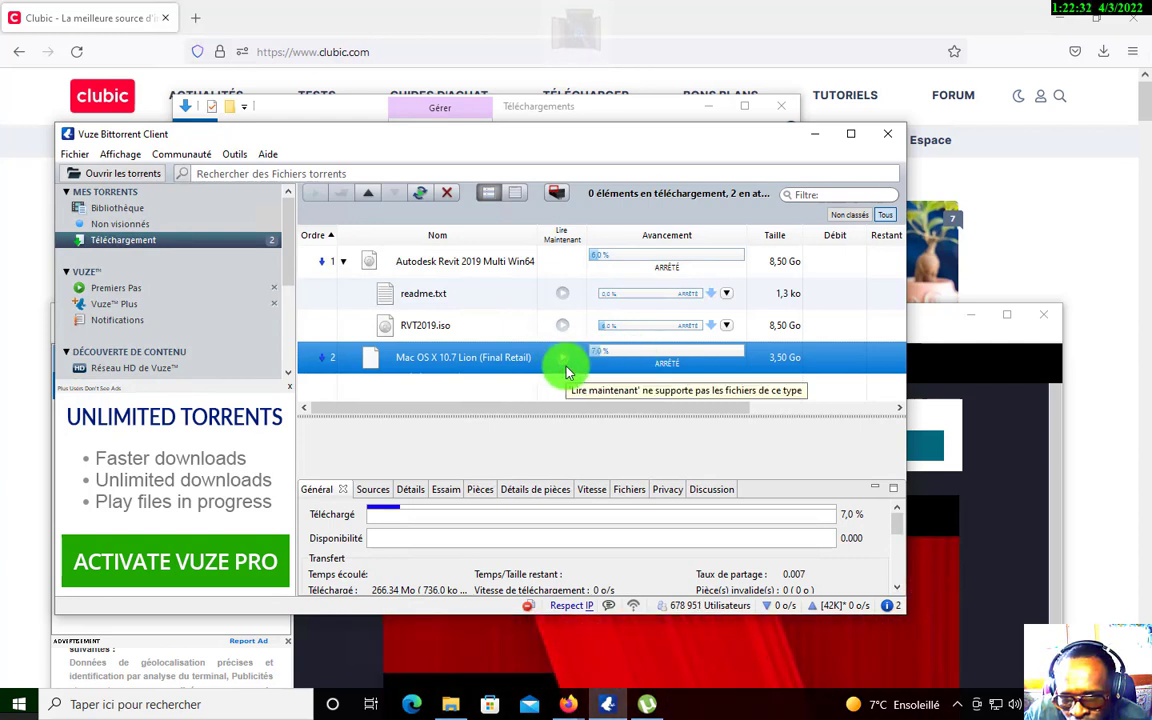
{"action": "right_click", "coordinate": [580, 366]}
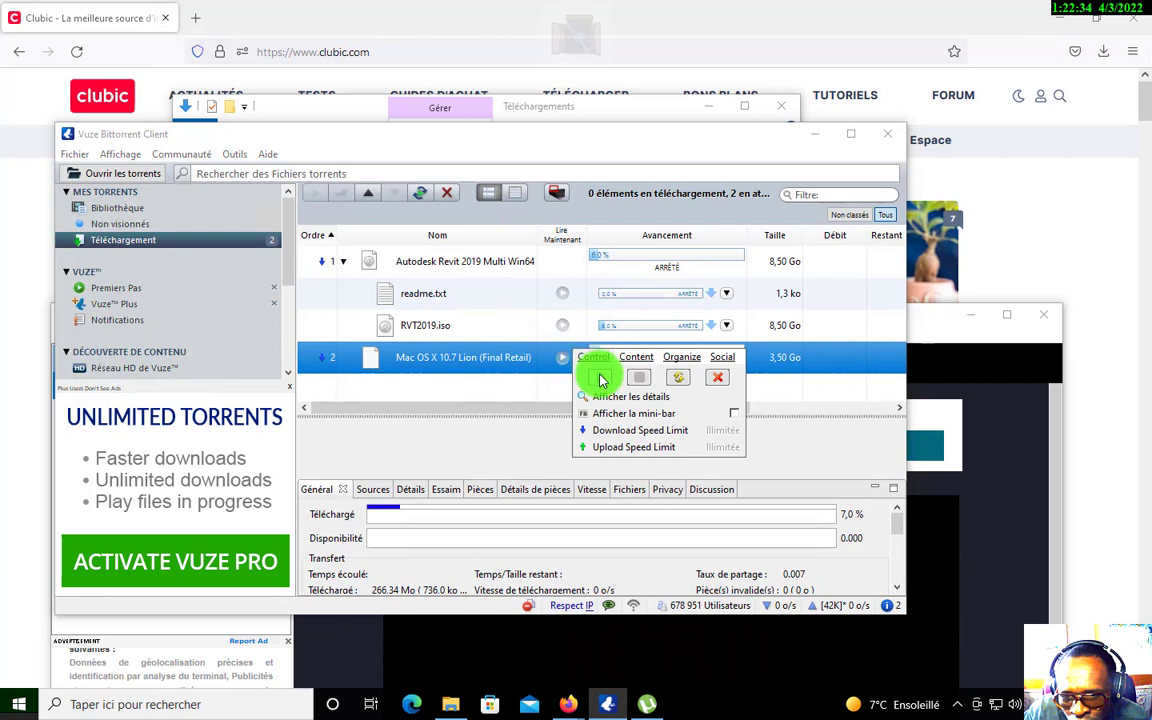
{"action": "left_click", "coordinate": [599, 377]}
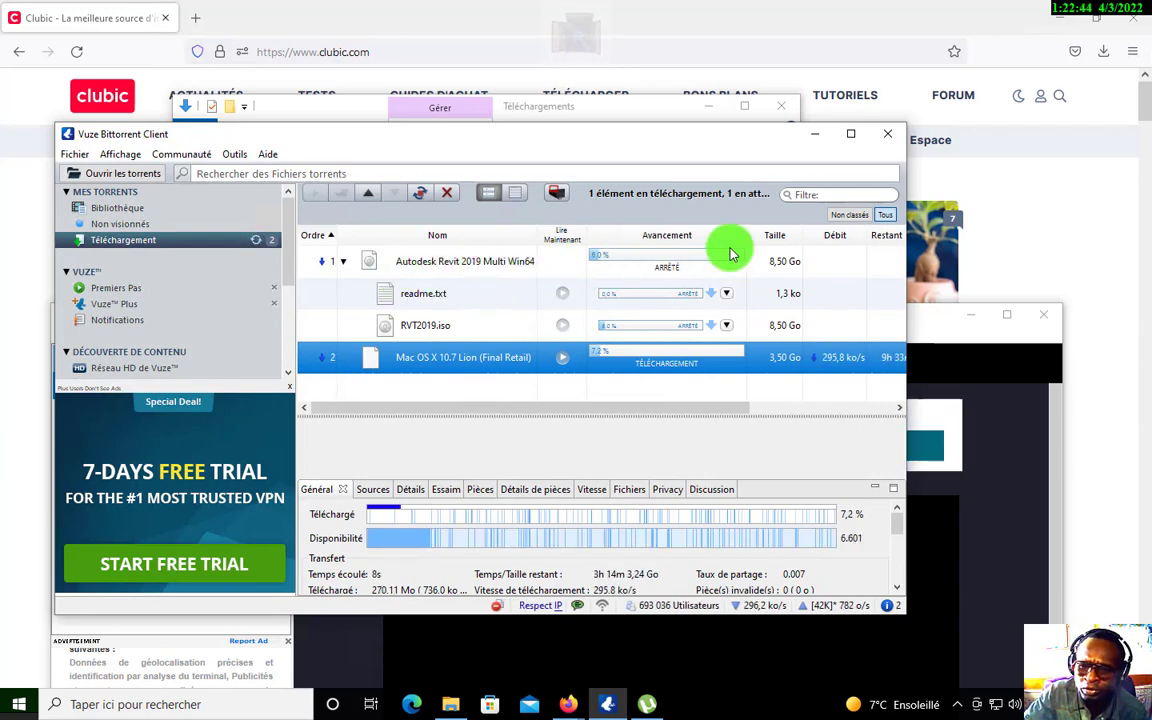
Clear the screen by minimizing Vuze, the Téléchargements folder and the Clubic browser window, and closing µTorrent
{"action": "left_click", "coordinate": [815, 133]}
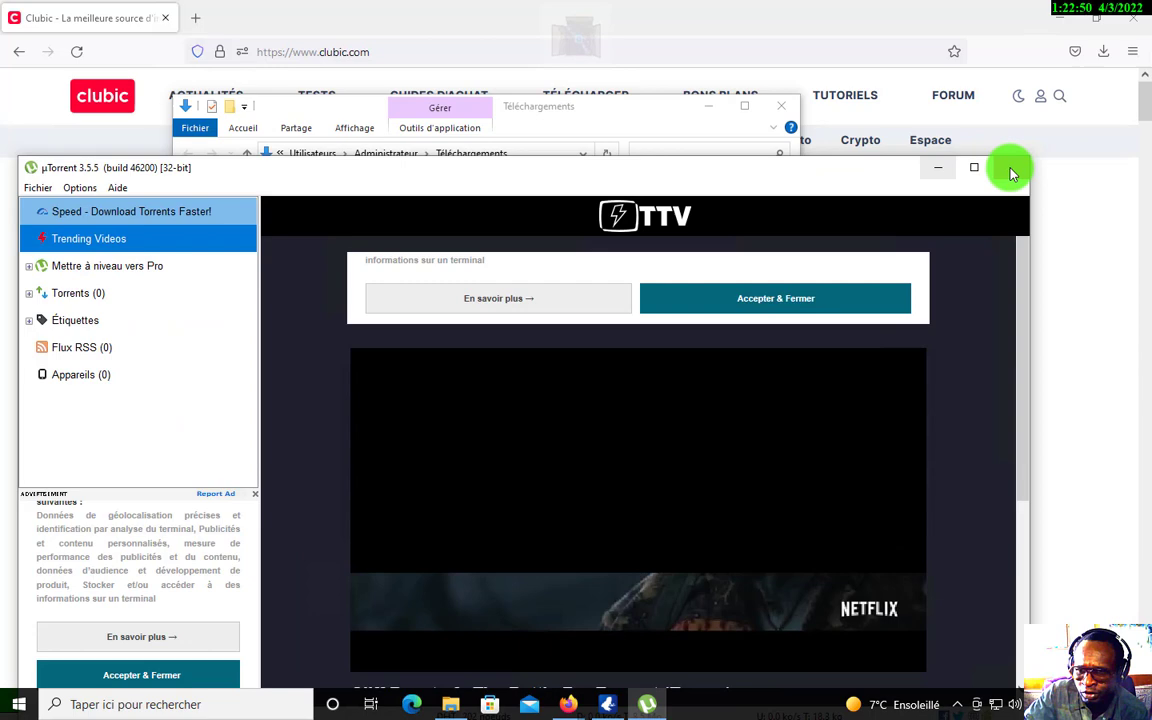
{"action": "left_click", "coordinate": [1011, 171]}
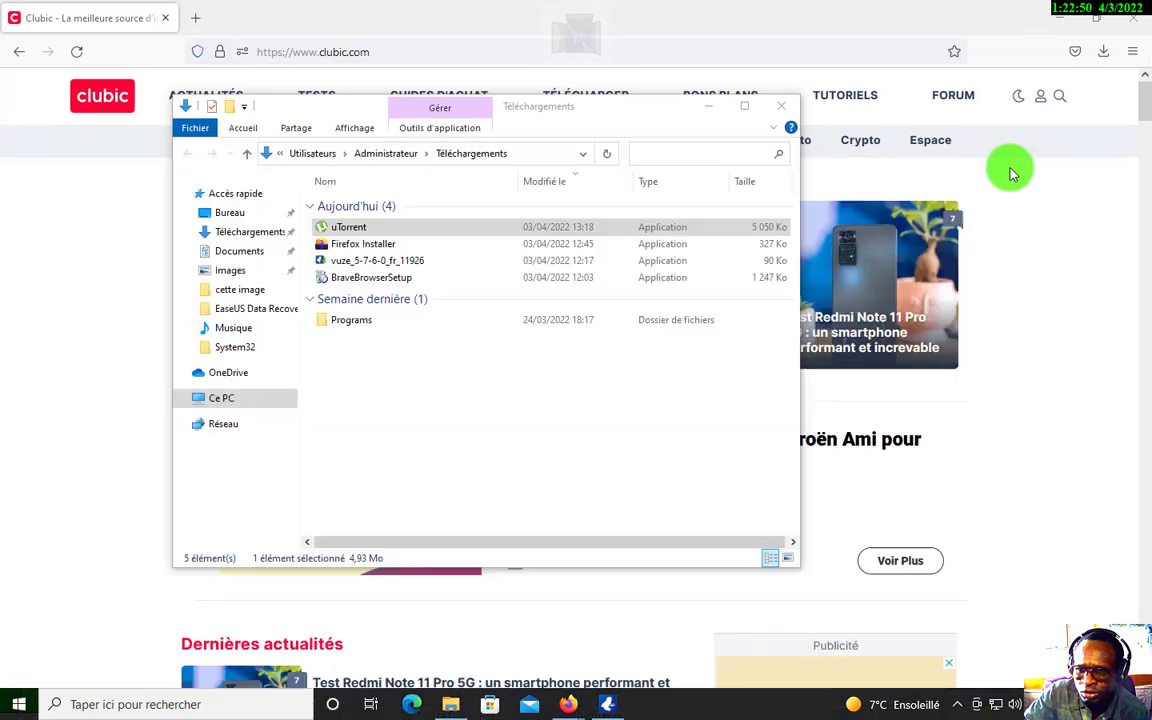
{"action": "left_click", "coordinate": [708, 108]}
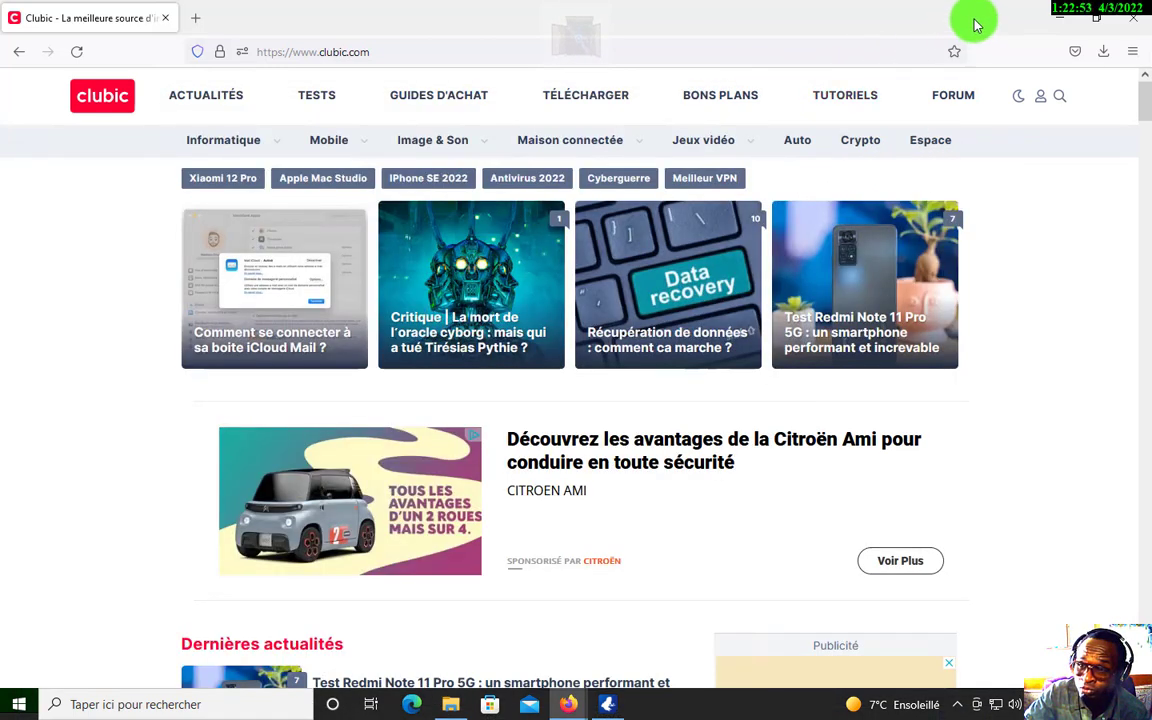
{"action": "left_click", "coordinate": [1067, 19]}
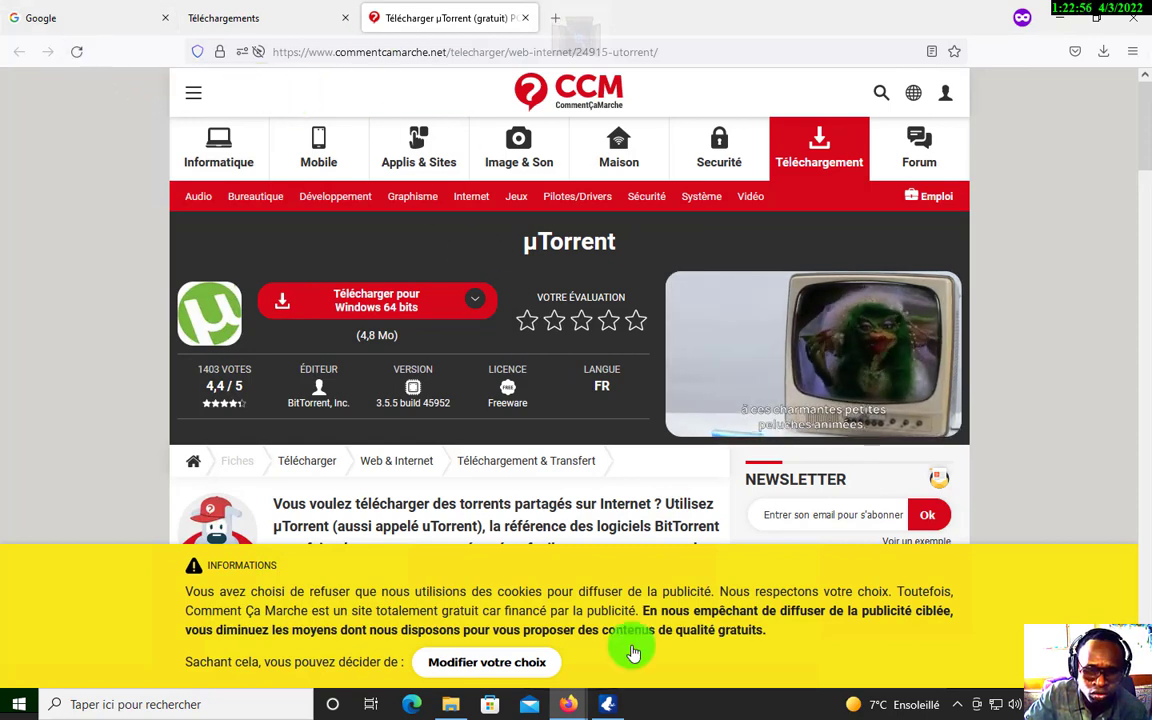
Close the Téléchargements and µTorrent download page tabs in the private Firefox window, keeping only the Google tab
{"action": "mouse_move", "coordinate": [570, 702]}
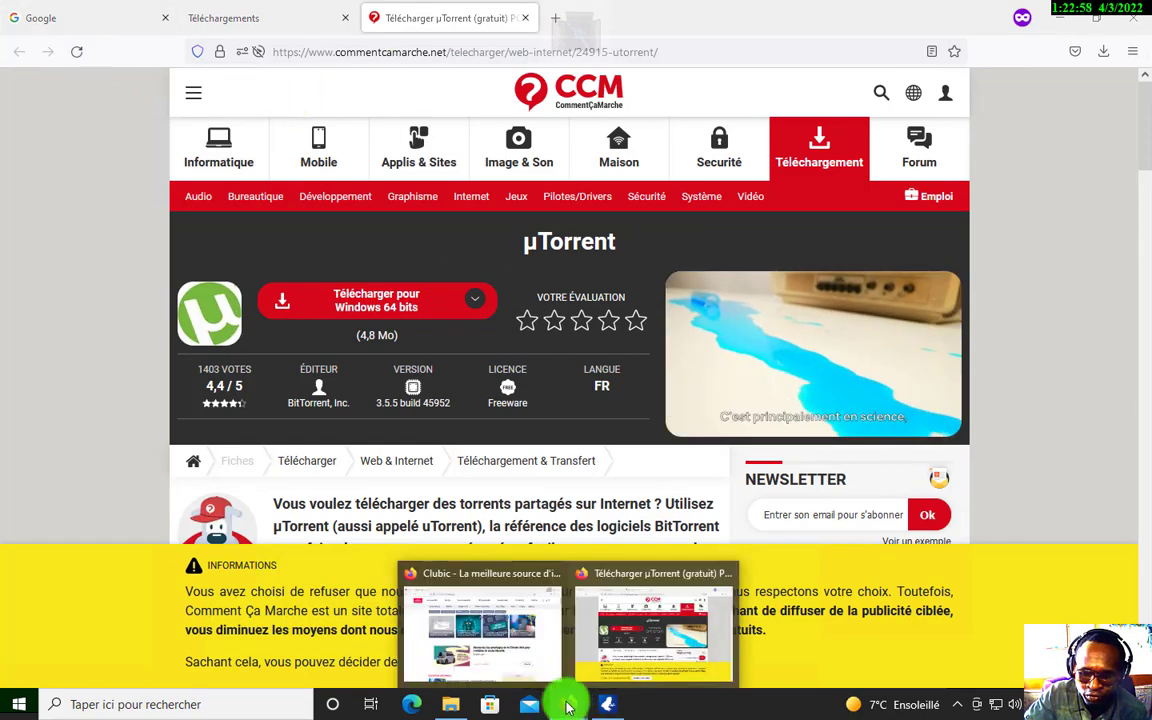
{"action": "left_click", "coordinate": [530, 632]}
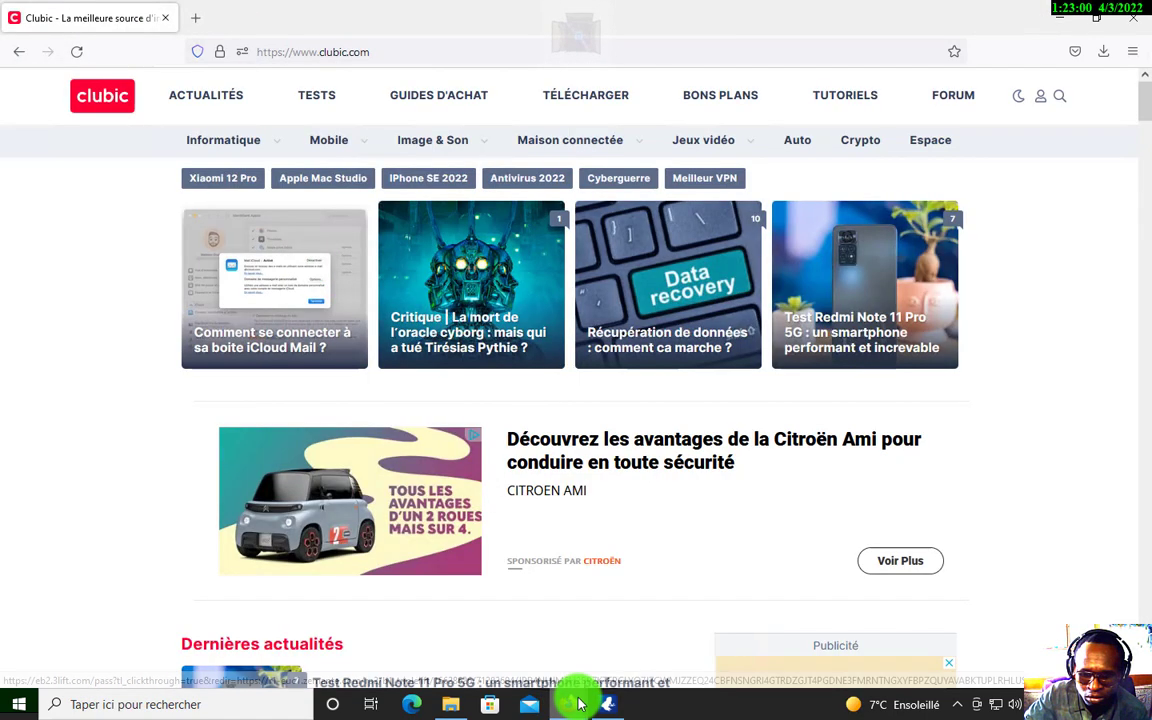
{"action": "left_click", "coordinate": [607, 617]}
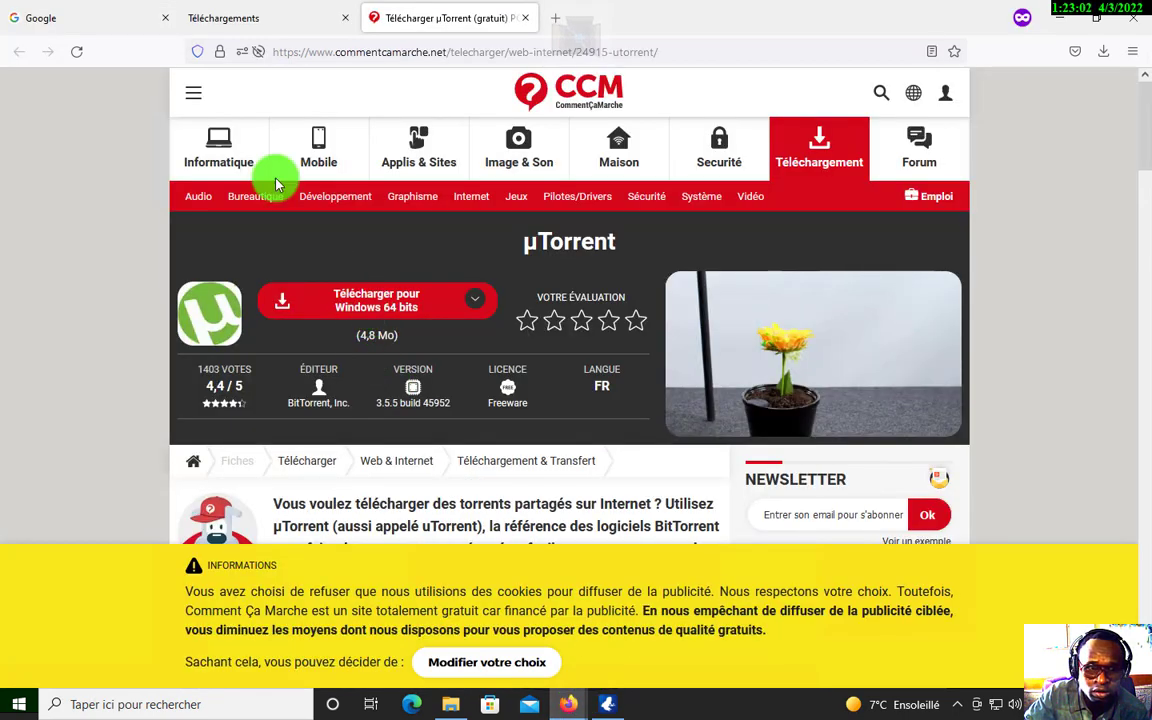
{"action": "left_click", "coordinate": [345, 18]}
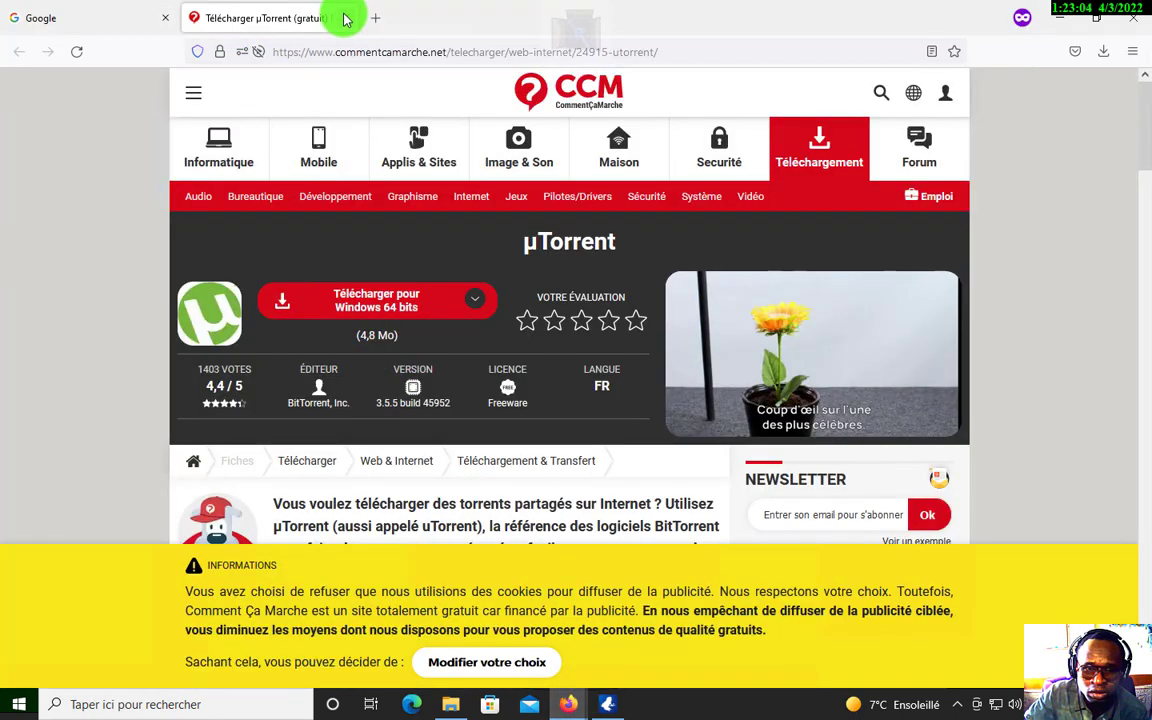
{"action": "left_click", "coordinate": [343, 19]}
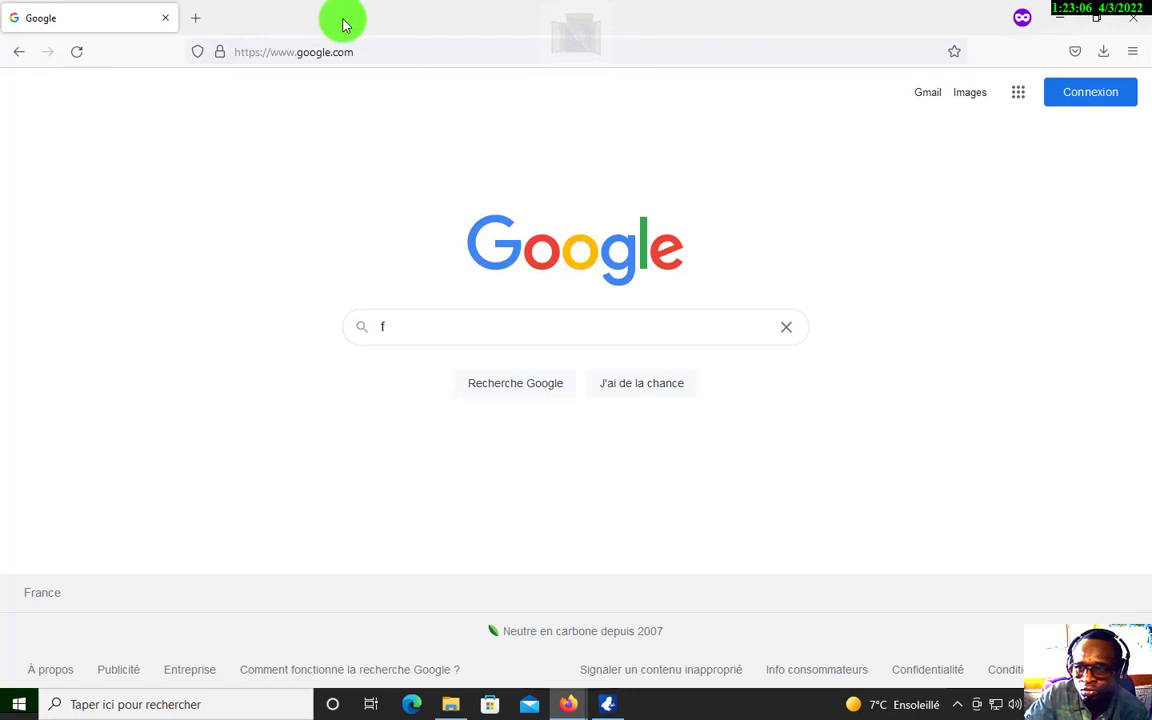
Switch to the other Firefox window and close its Clubic page
{"action": "mouse_move", "coordinate": [568, 706]}
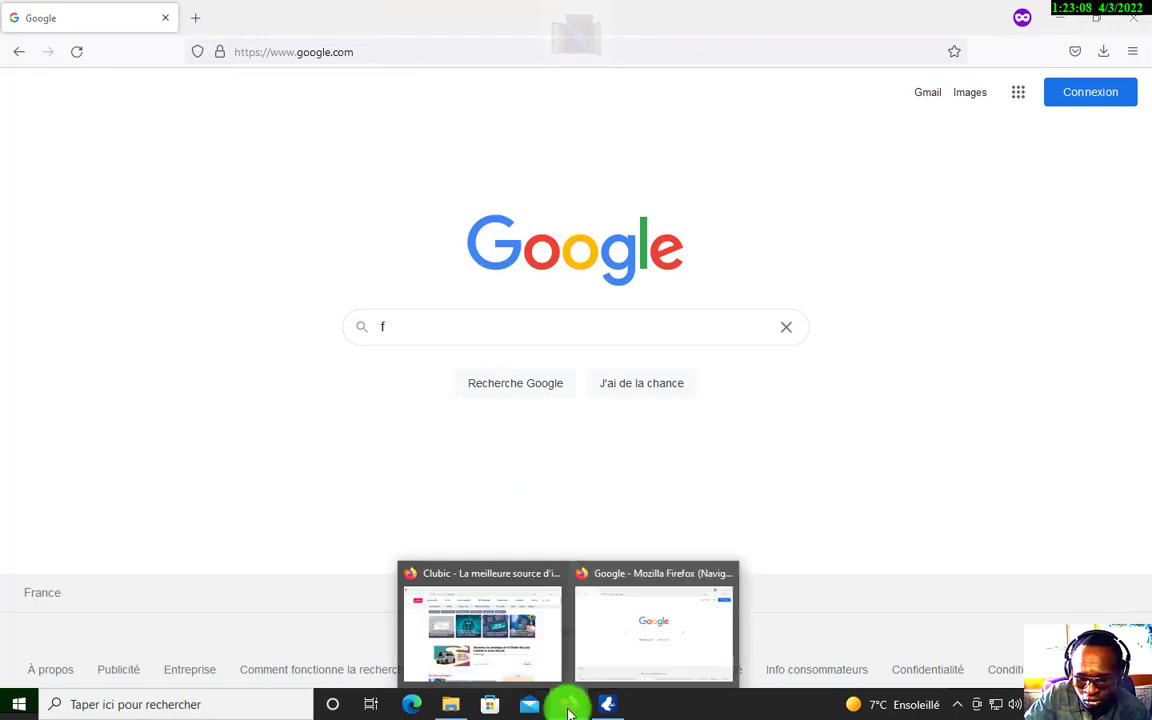
{"action": "left_click", "coordinate": [506, 580]}
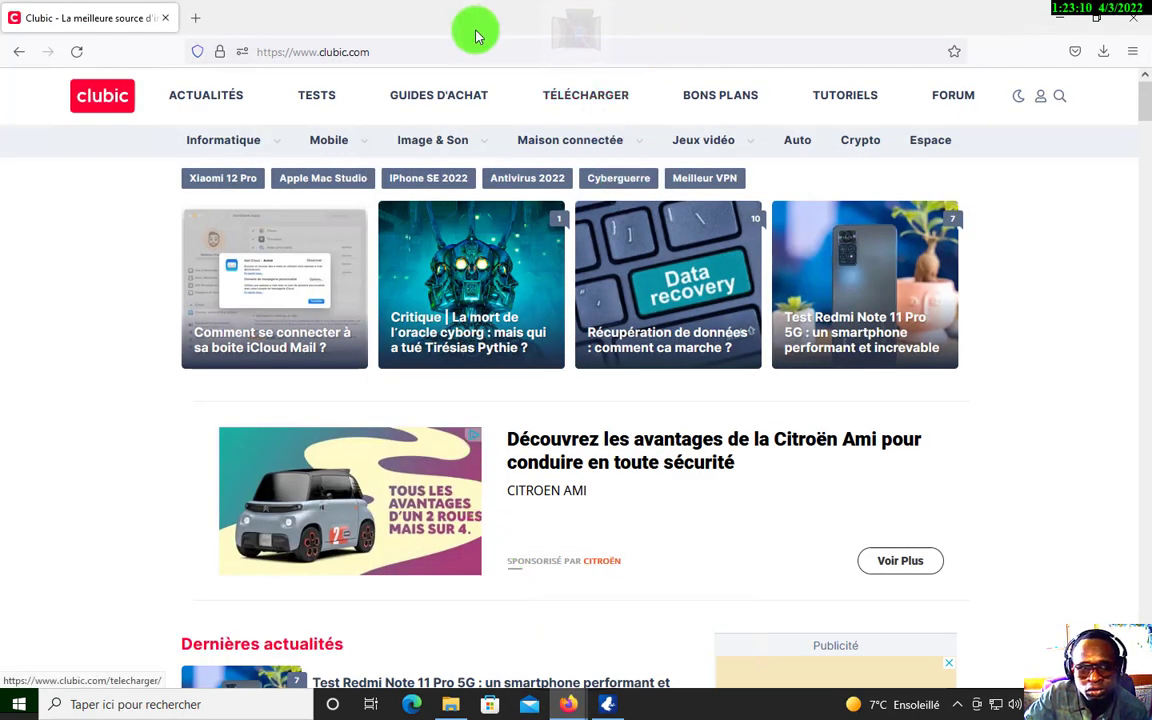
{"action": "left_click", "coordinate": [165, 18]}
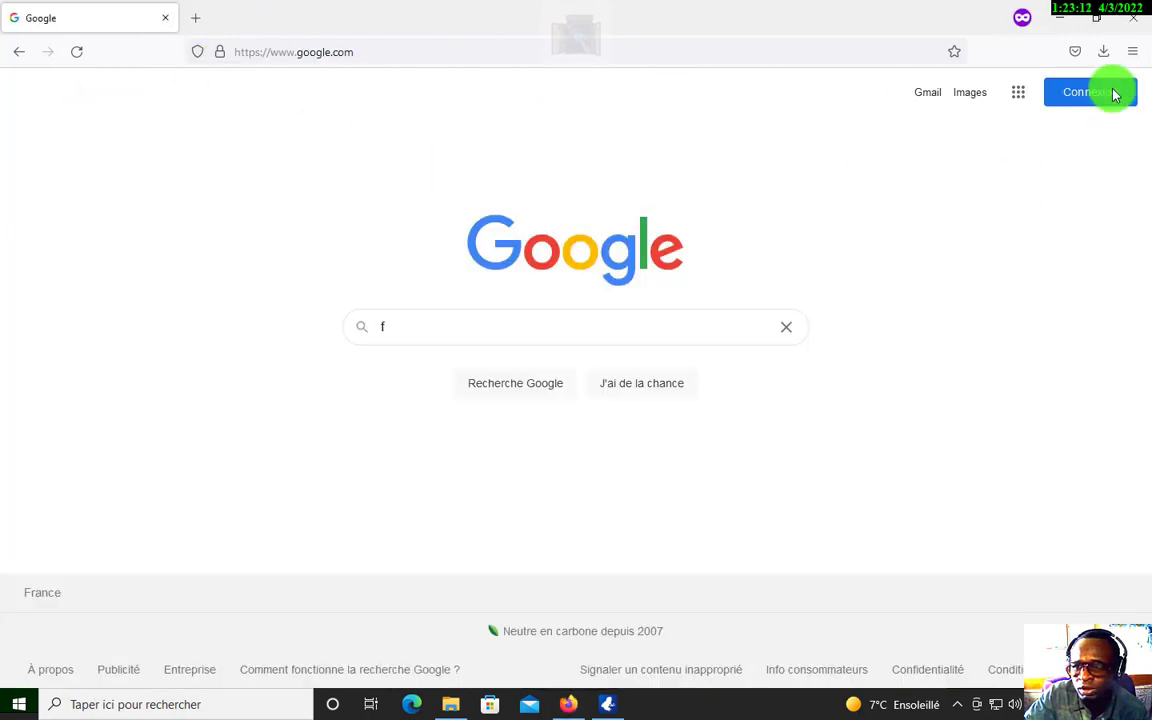
Search Google for "piratebay" and open the thepiratebay.cx result
{"action": "left_click", "coordinate": [530, 330]}
{"action": "key", "text": "BackSpace"}
{"action": "type", "text": "p"}
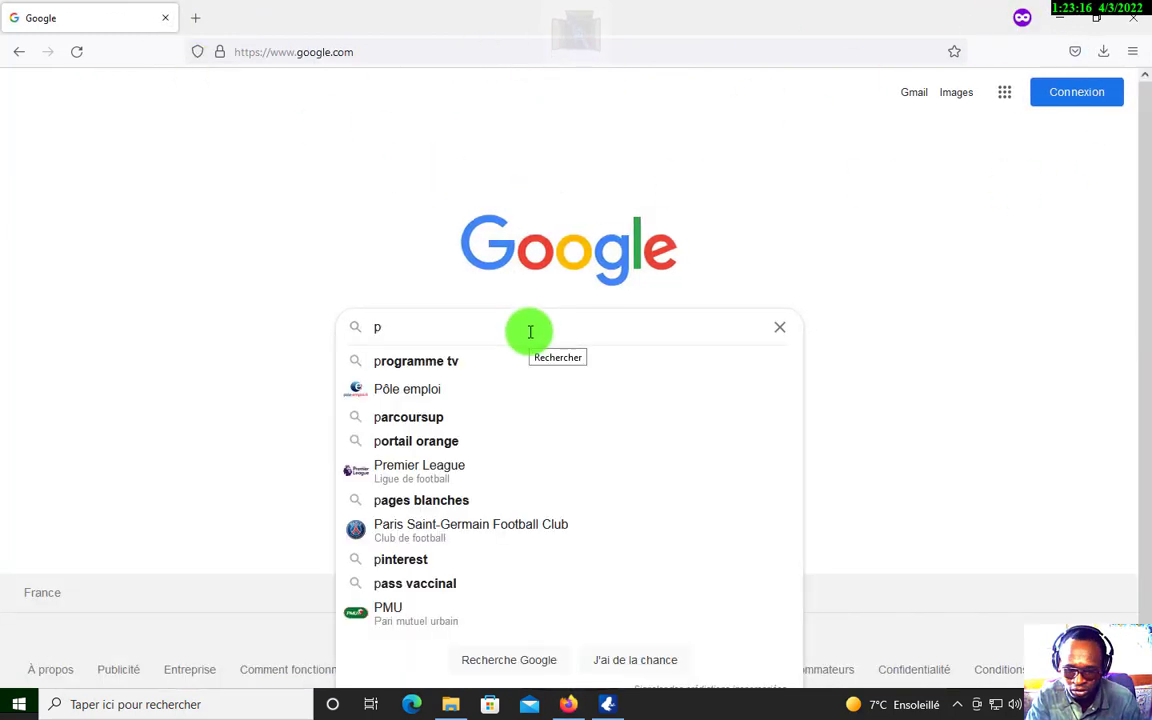
{"action": "type", "text": "ir"}
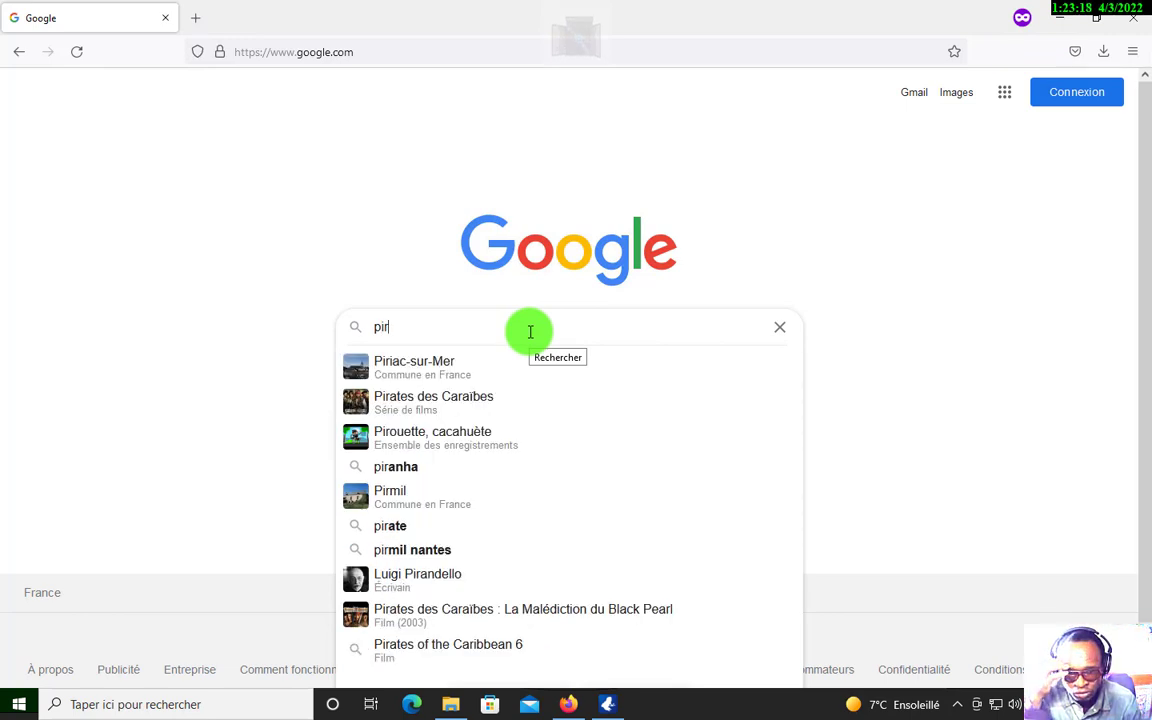
{"action": "type", "text": "ate"}
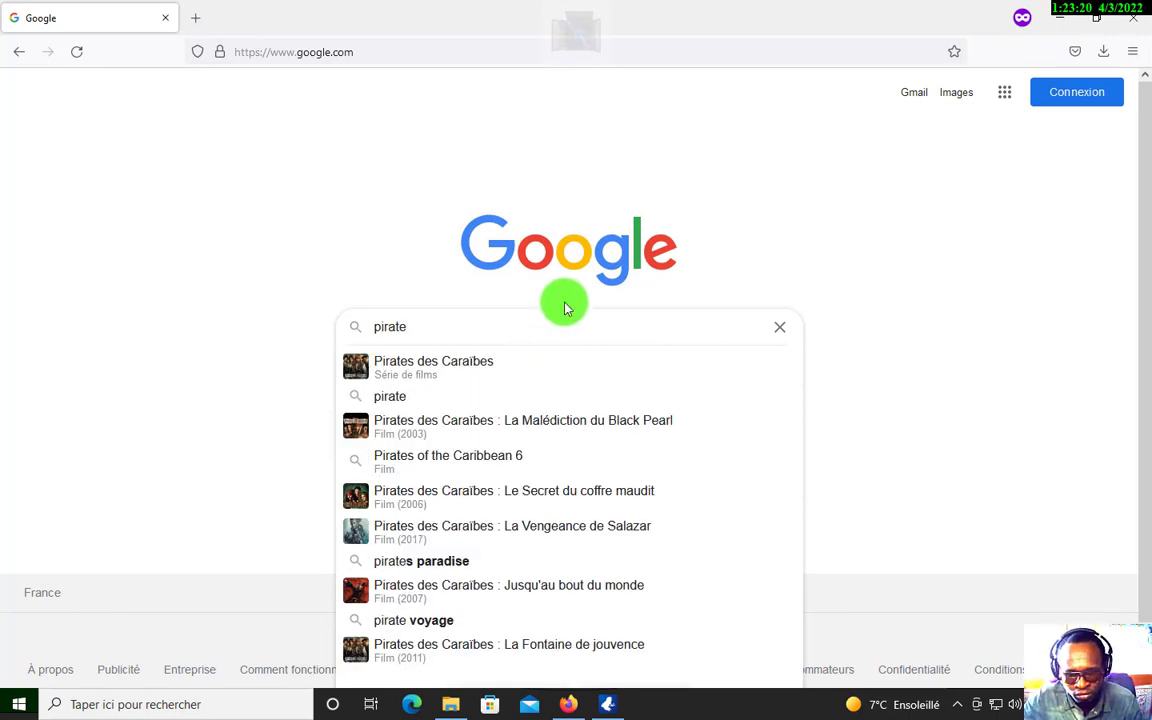
{"action": "type", "text": "ba"}
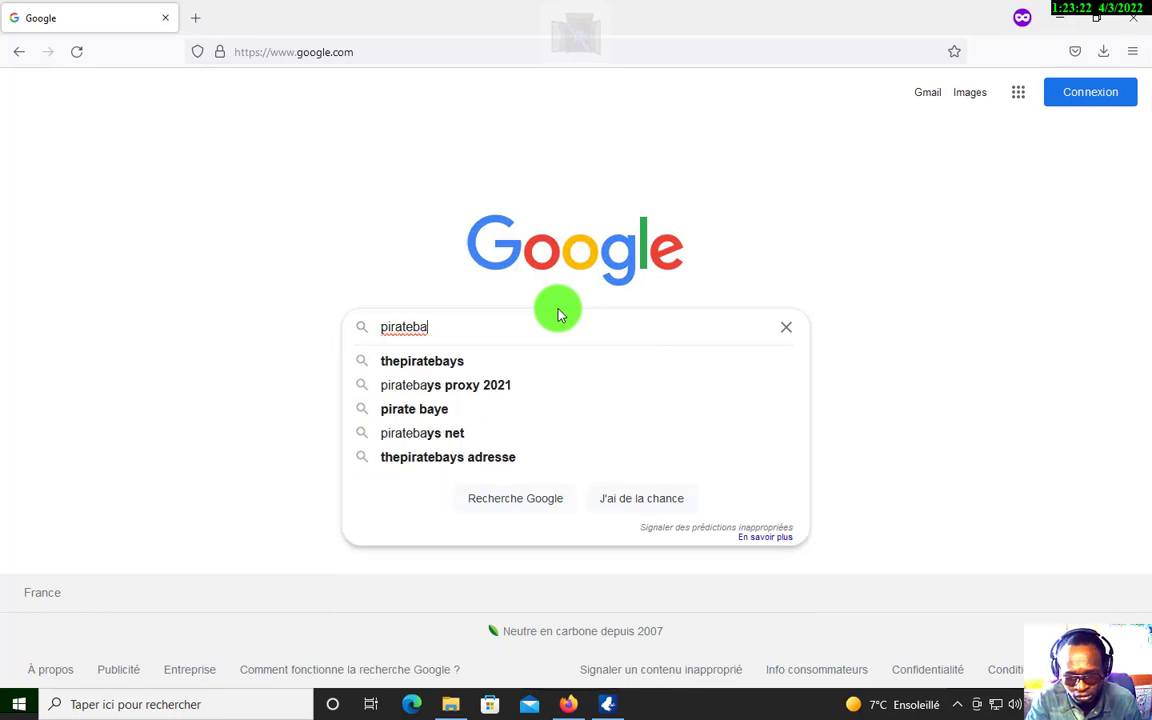
{"action": "type", "text": "y"}
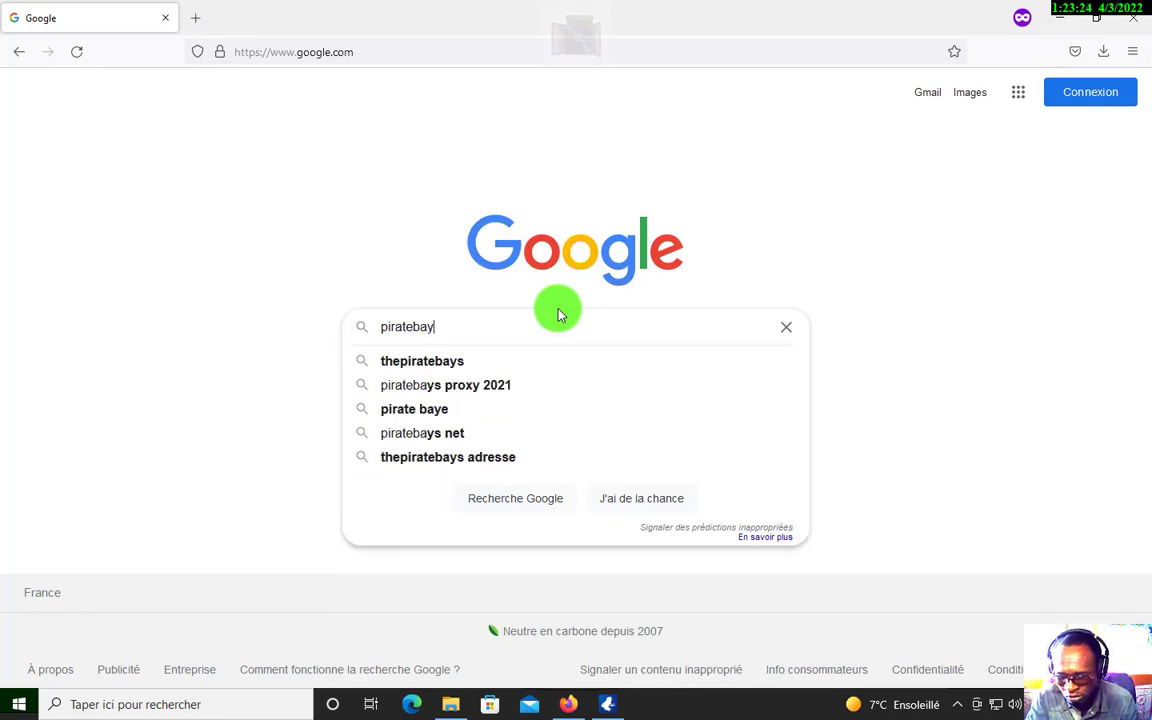
{"action": "key", "text": "Return"}
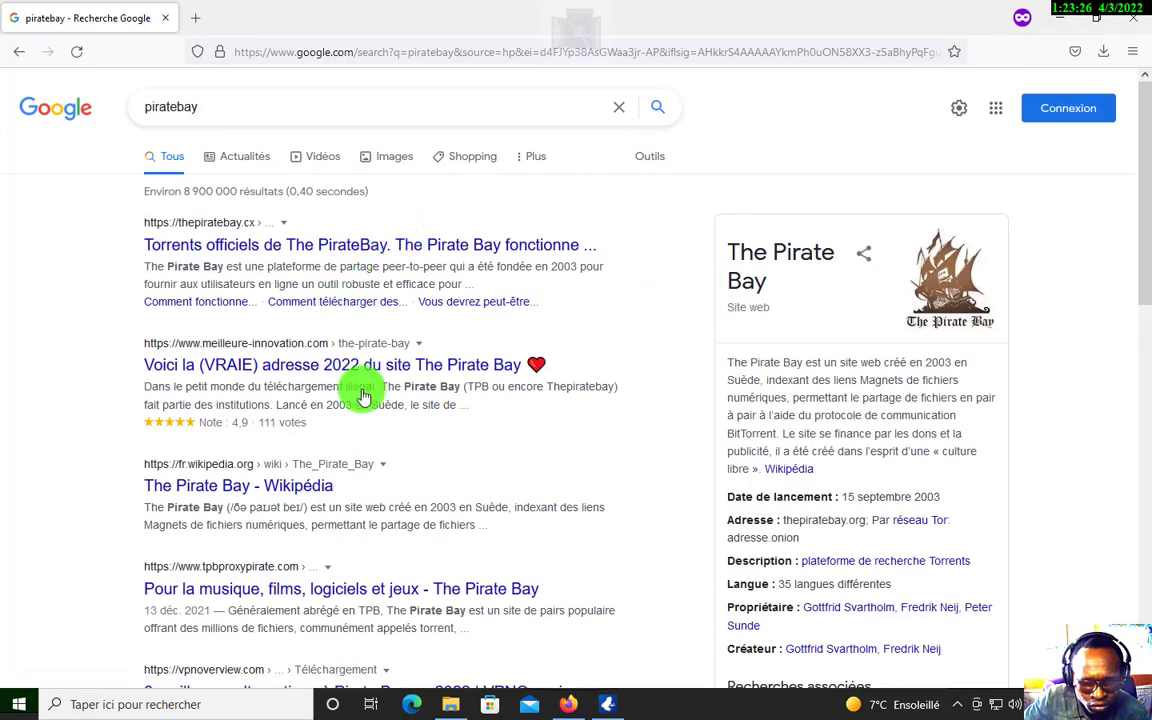
{"action": "left_click", "coordinate": [287, 247]}
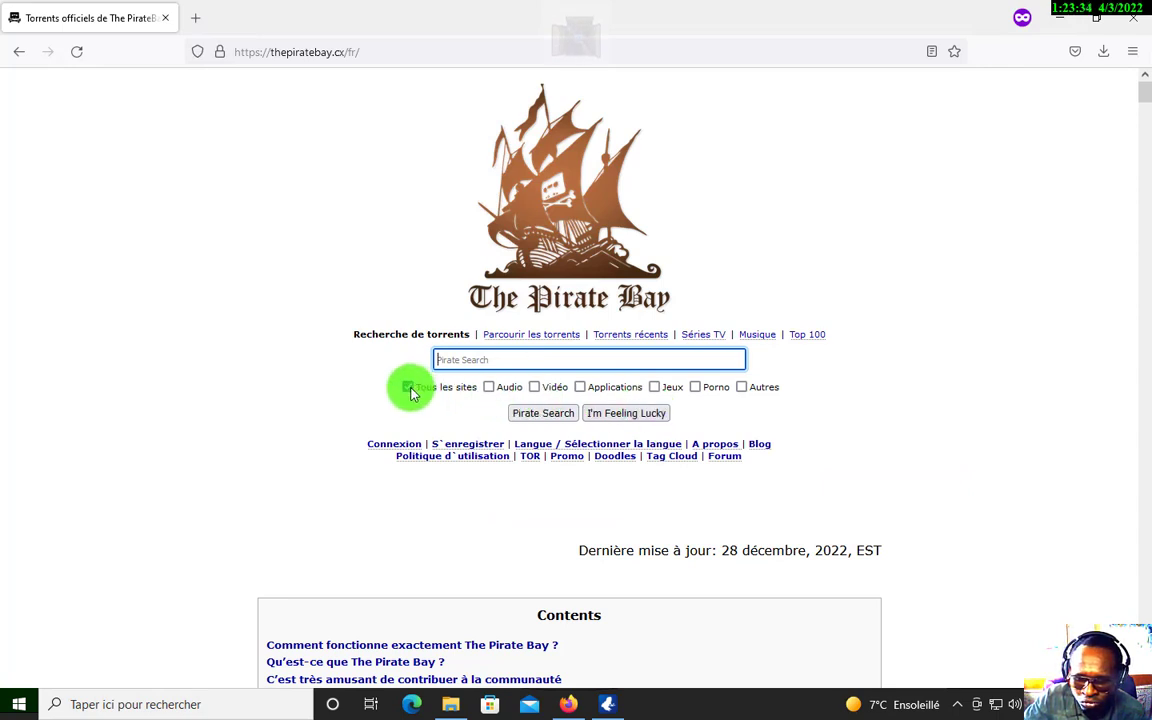
Restrict the torrent search to the Video category only and run a Pirate Search for "films 20220"
{"action": "left_click", "coordinate": [408, 387]}
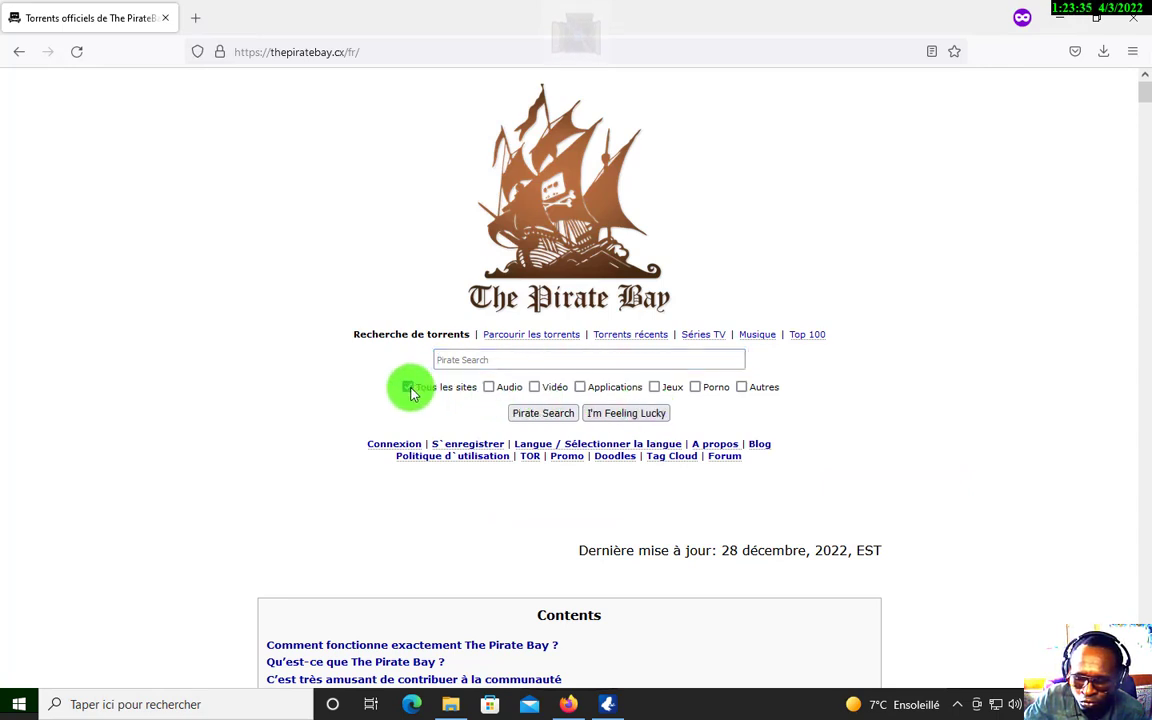
{"action": "left_click", "coordinate": [581, 387]}
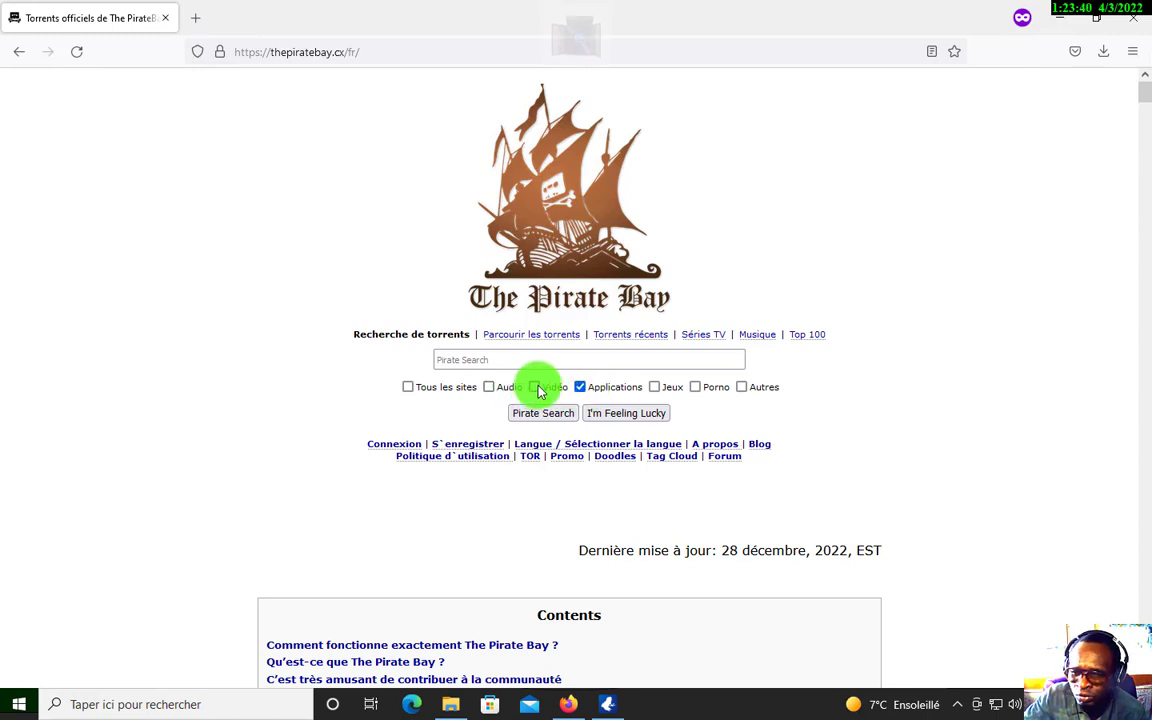
{"action": "left_click", "coordinate": [537, 388]}
{"action": "scroll", "coordinate": [643, 398], "scroll_direction": "down", "scroll_amount": 2}
{"action": "left_click", "coordinate": [582, 306]}
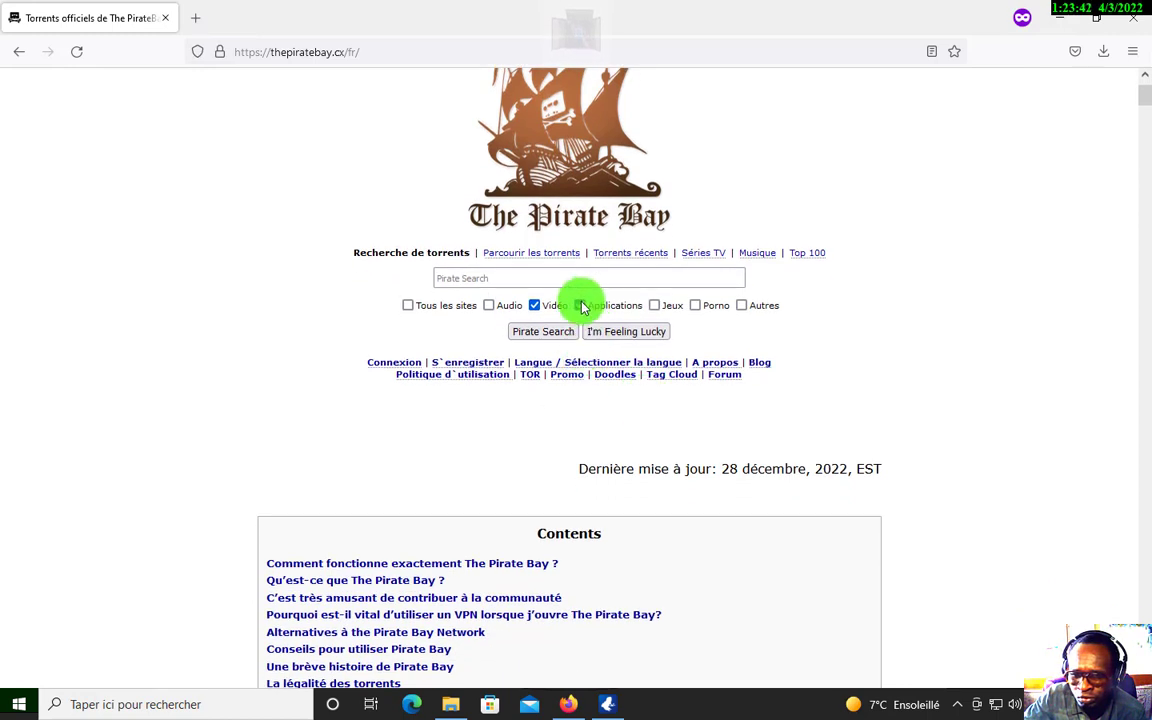
{"action": "left_click", "coordinate": [573, 281]}
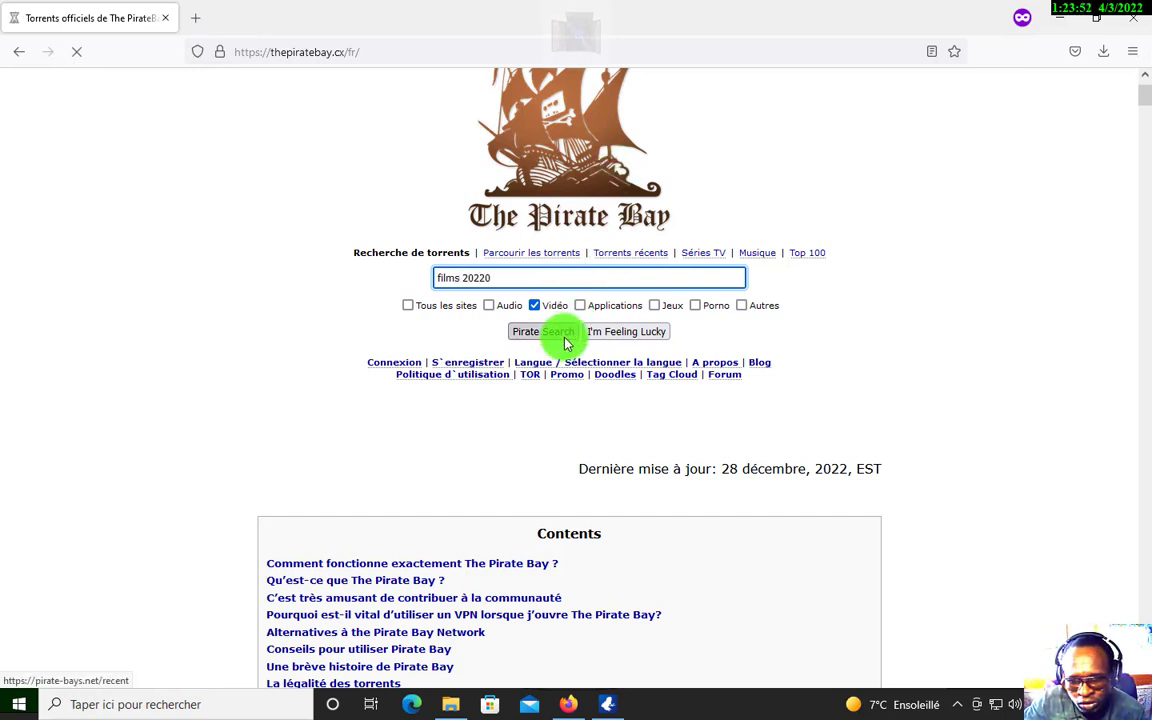
{"action": "left_click", "coordinate": [634, 338]}
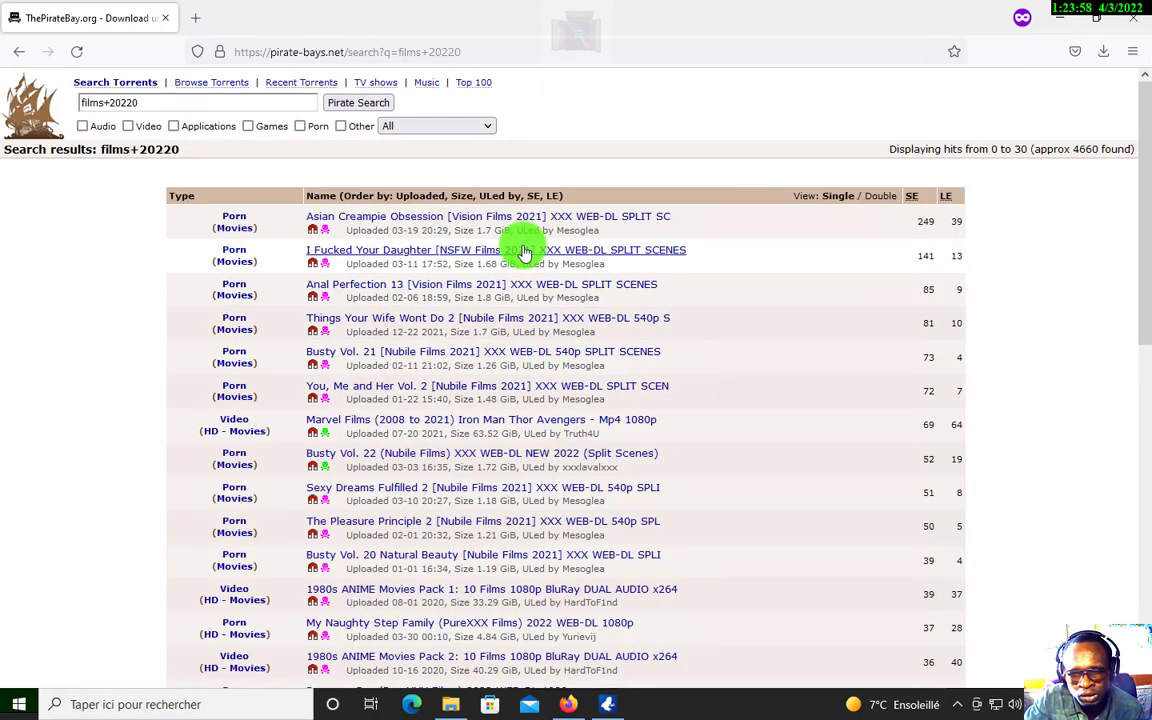
Try to open a listed torrent, decline the donation pop-up, and look through the first page of results
{"action": "left_click", "coordinate": [375, 284]}
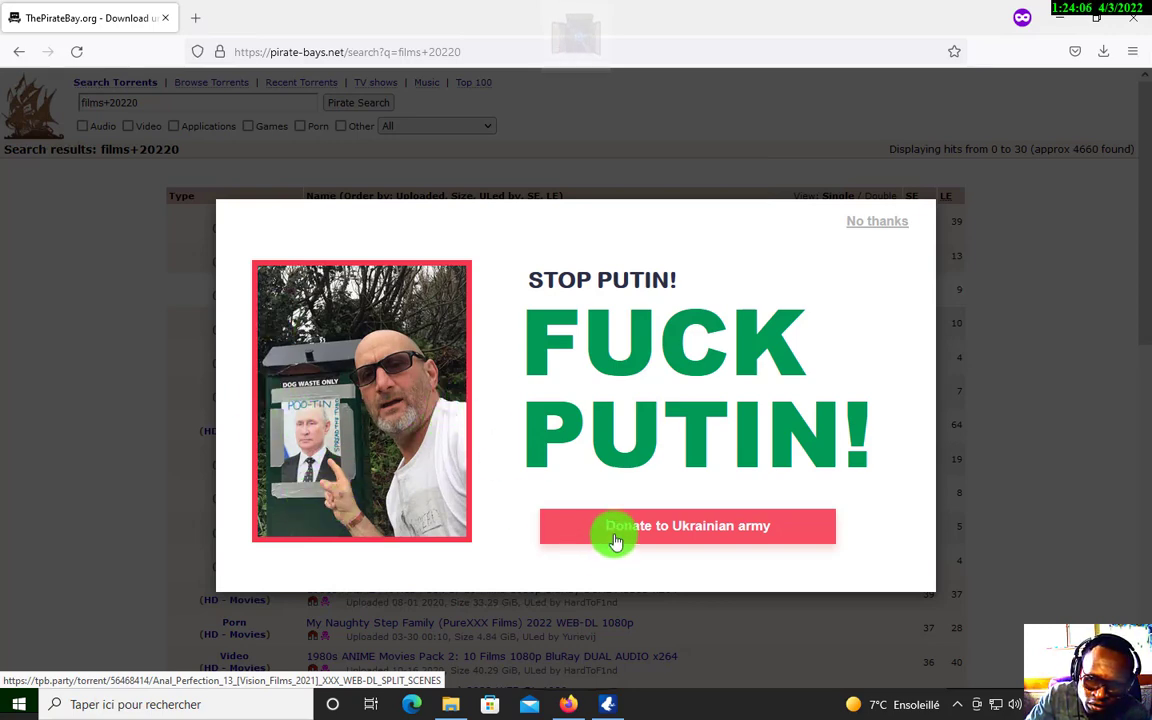
{"action": "left_click", "coordinate": [892, 227]}
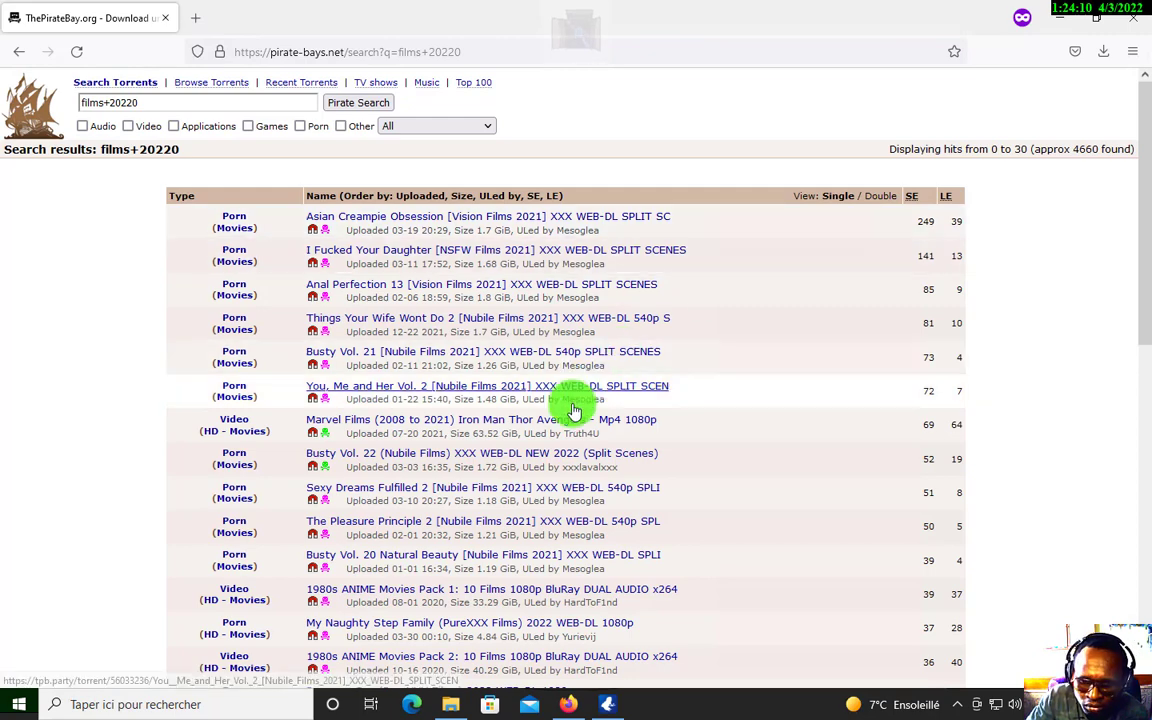
{"action": "scroll", "coordinate": [574, 410], "scroll_direction": "down", "scroll_amount": 2}
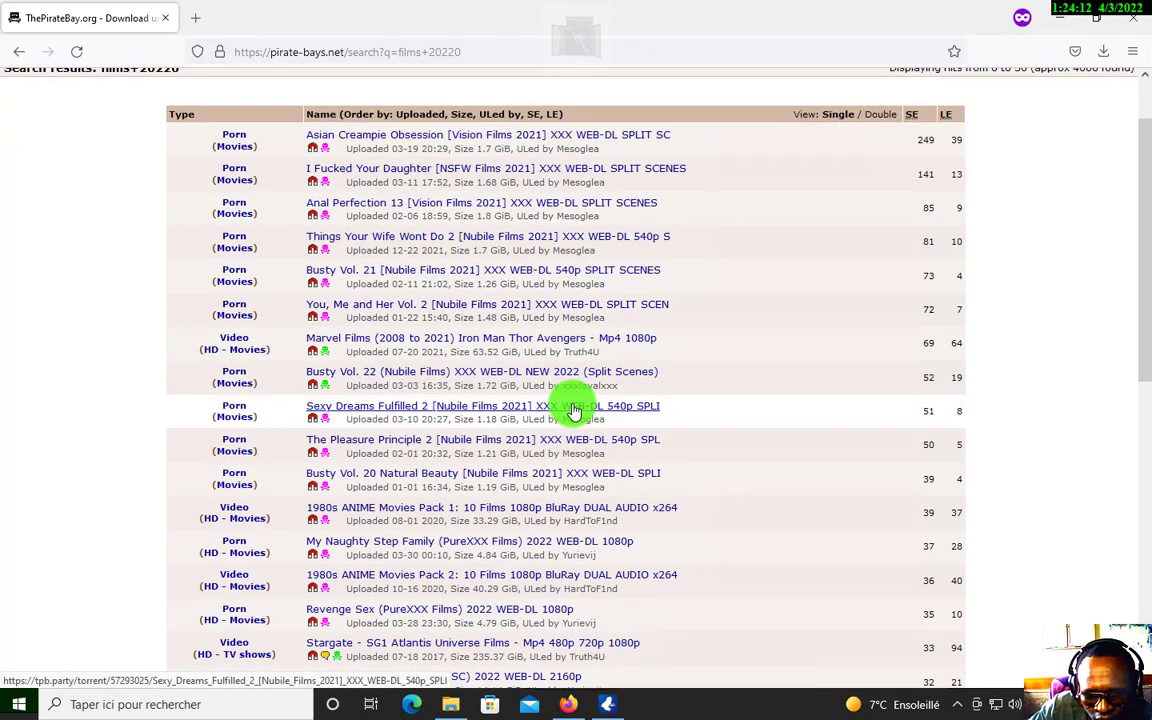
{"action": "scroll", "coordinate": [574, 410], "scroll_direction": "down", "scroll_amount": 2}
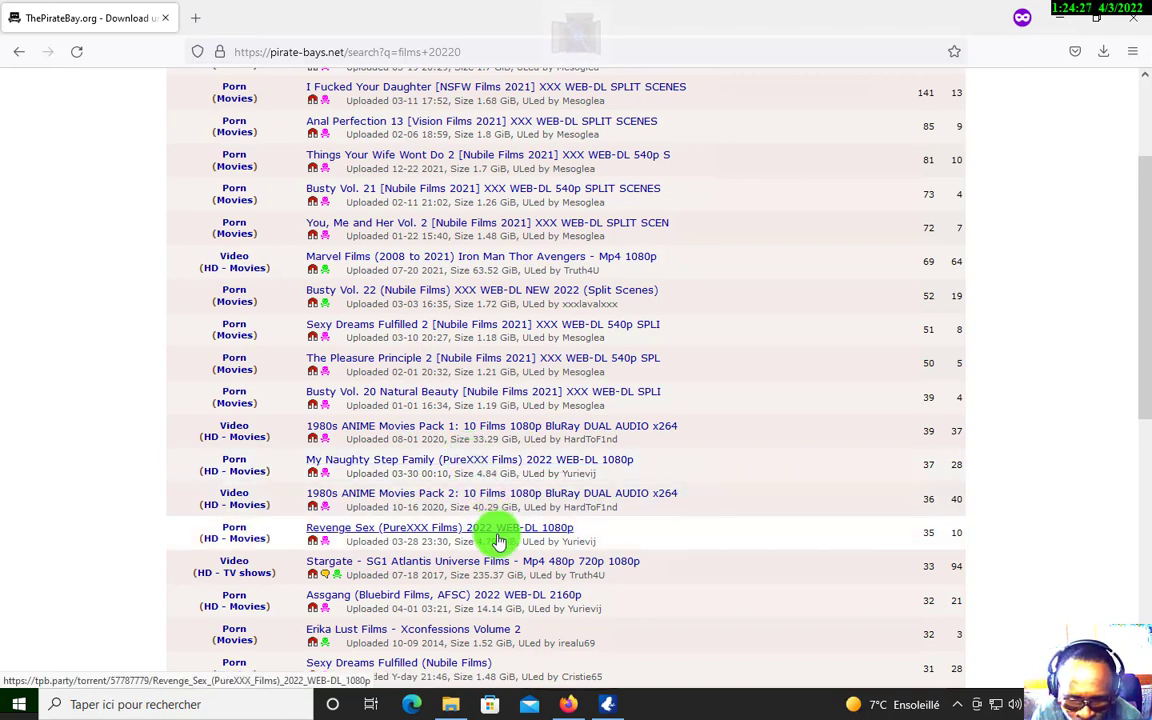
{"action": "scroll", "coordinate": [498, 541], "scroll_direction": "down", "scroll_amount": 3}
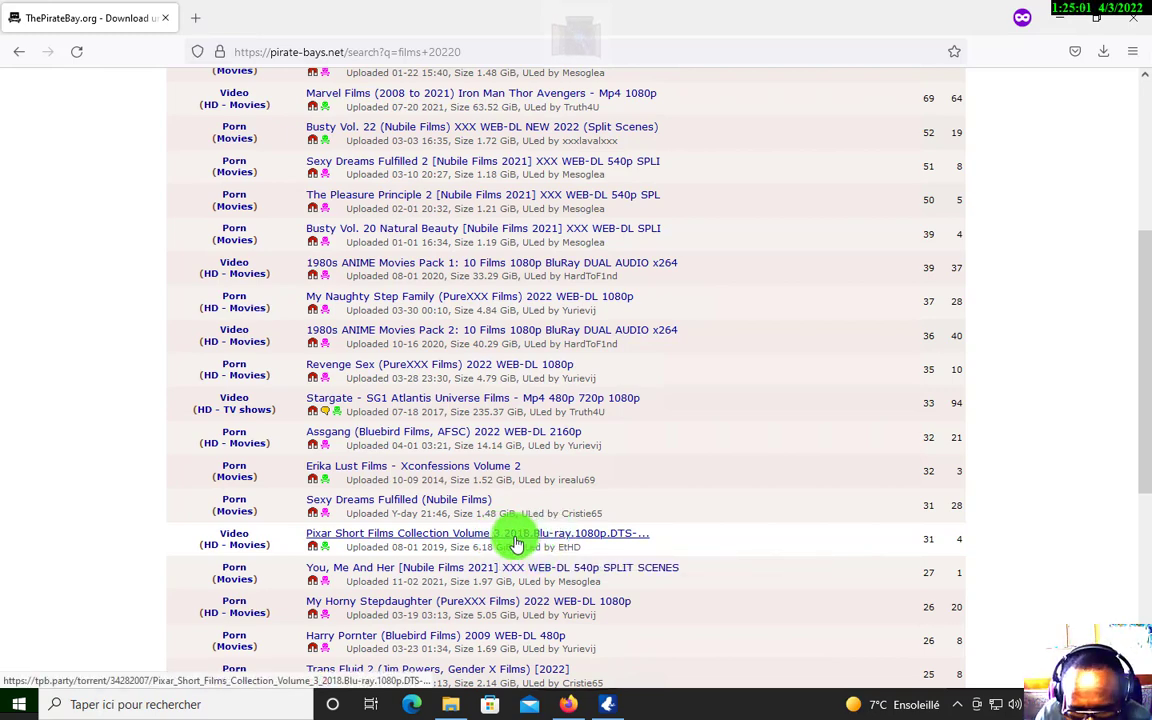
{"action": "scroll", "coordinate": [517, 543], "scroll_direction": "down", "scroll_amount": 1}
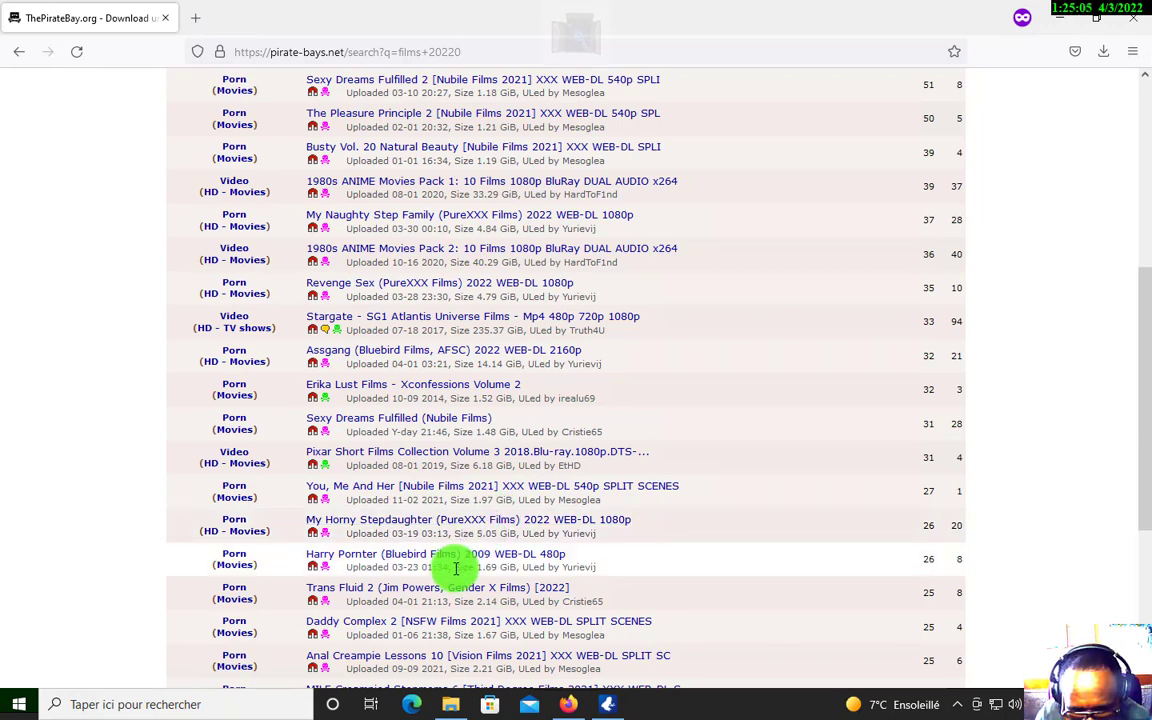
{"action": "scroll", "coordinate": [455, 567], "scroll_direction": "down", "scroll_amount": 1}
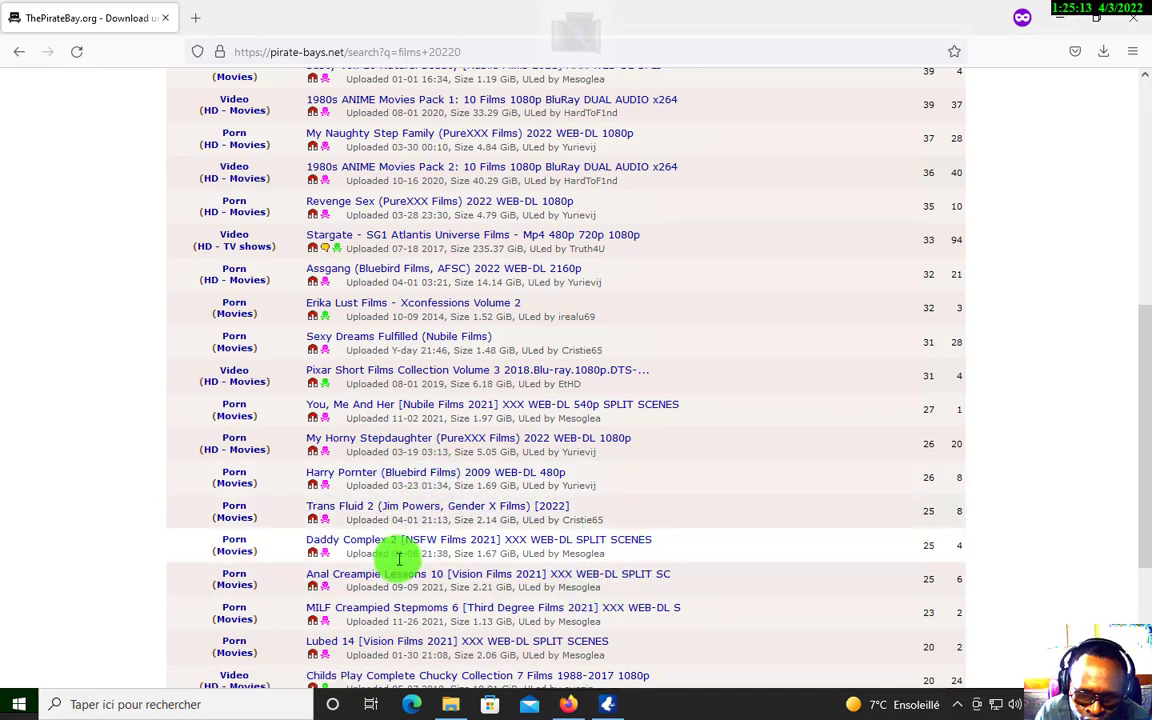
{"action": "scroll", "coordinate": [405, 558], "scroll_direction": "up", "scroll_amount": 5}
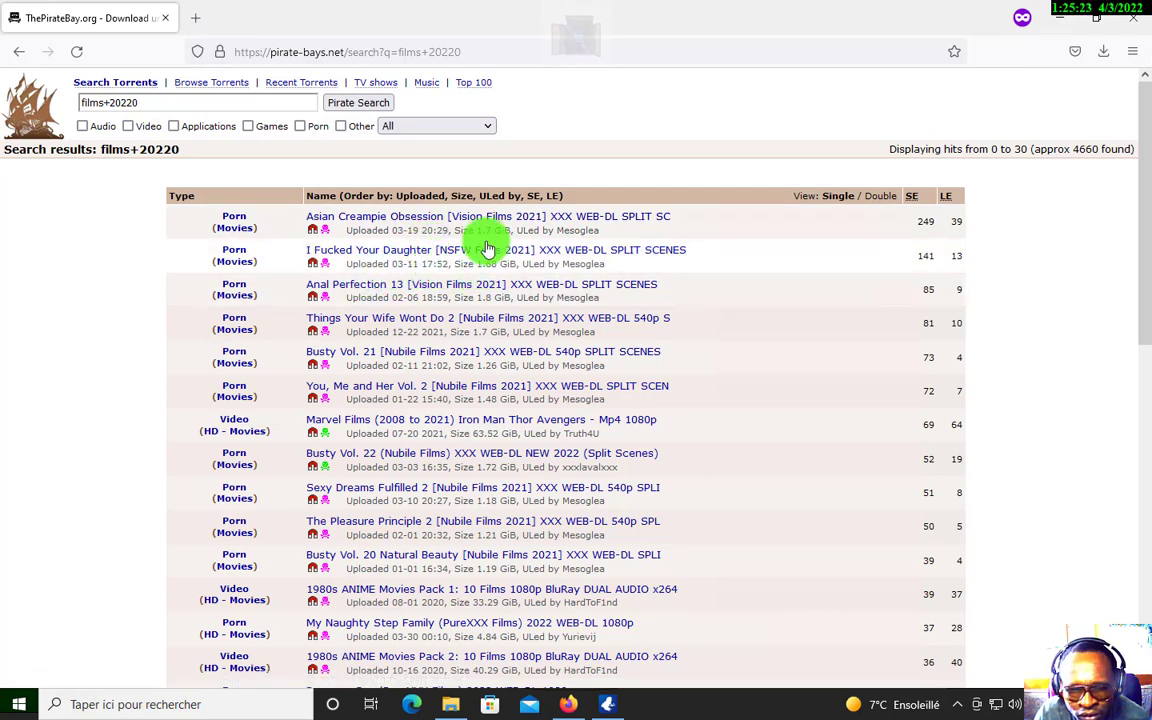
Look through the rest of the first results page and go to page 7
{"action": "left_click", "coordinate": [413, 250]}
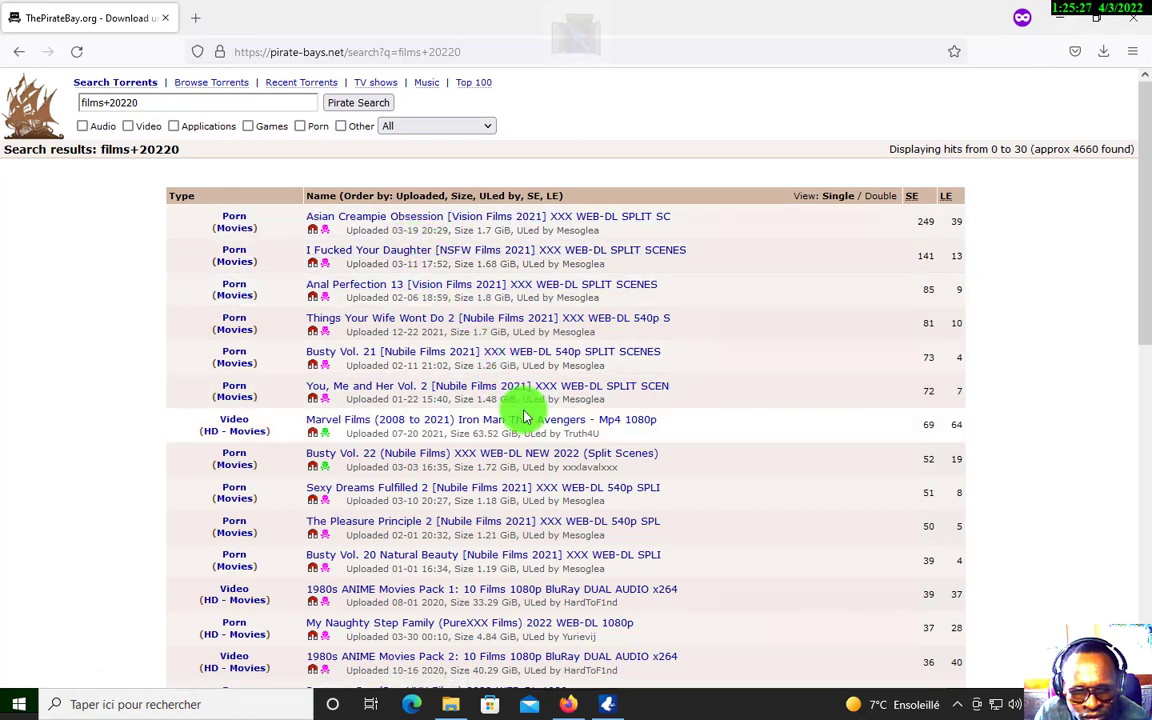
{"action": "scroll", "coordinate": [524, 408], "scroll_direction": "down", "scroll_amount": 2}
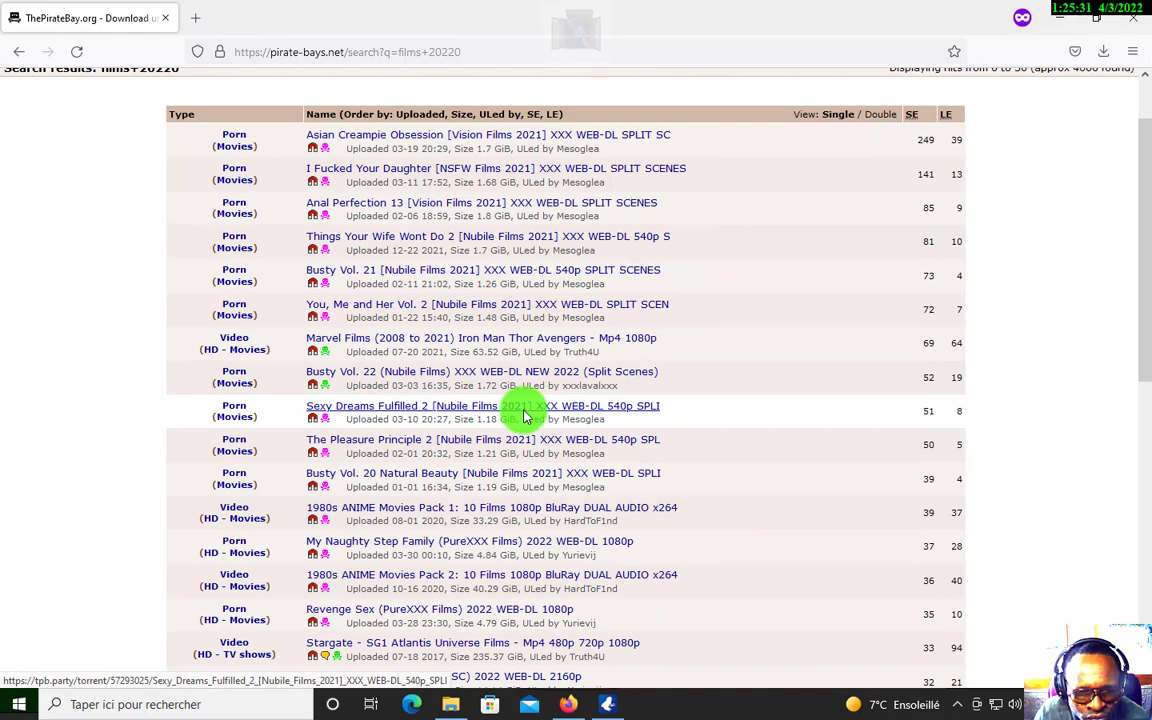
{"action": "scroll", "coordinate": [524, 415], "scroll_direction": "down", "scroll_amount": 10}
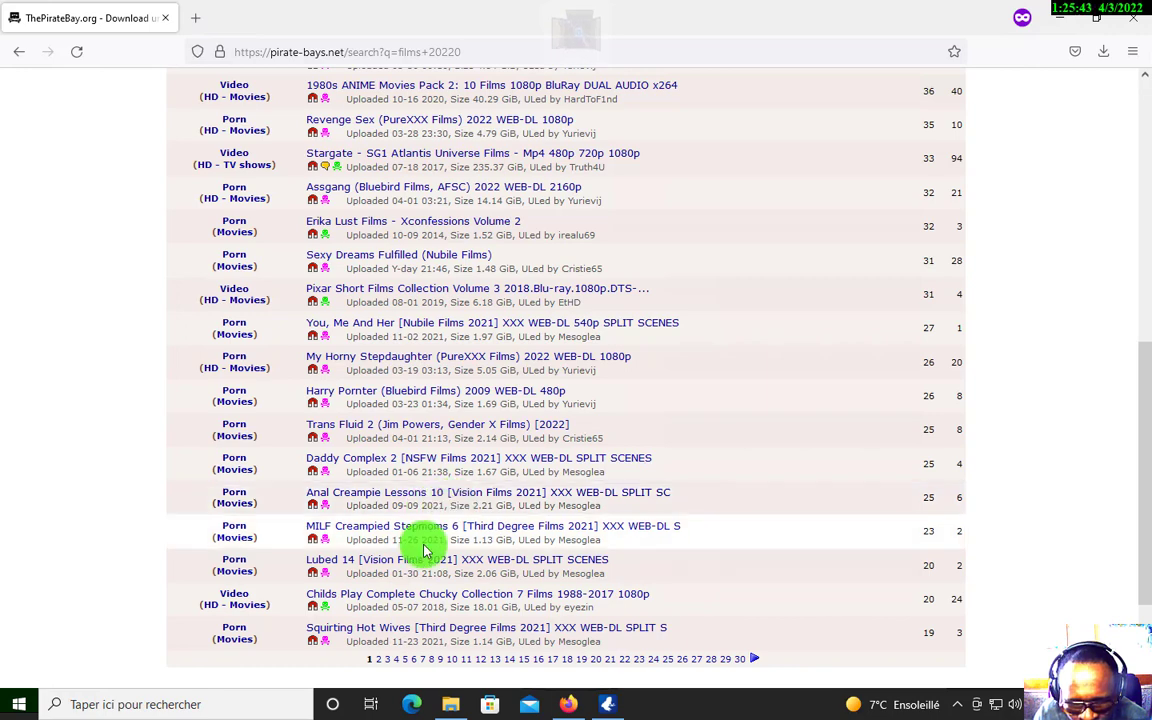
{"action": "scroll", "coordinate": [424, 548], "scroll_direction": "down", "scroll_amount": 2}
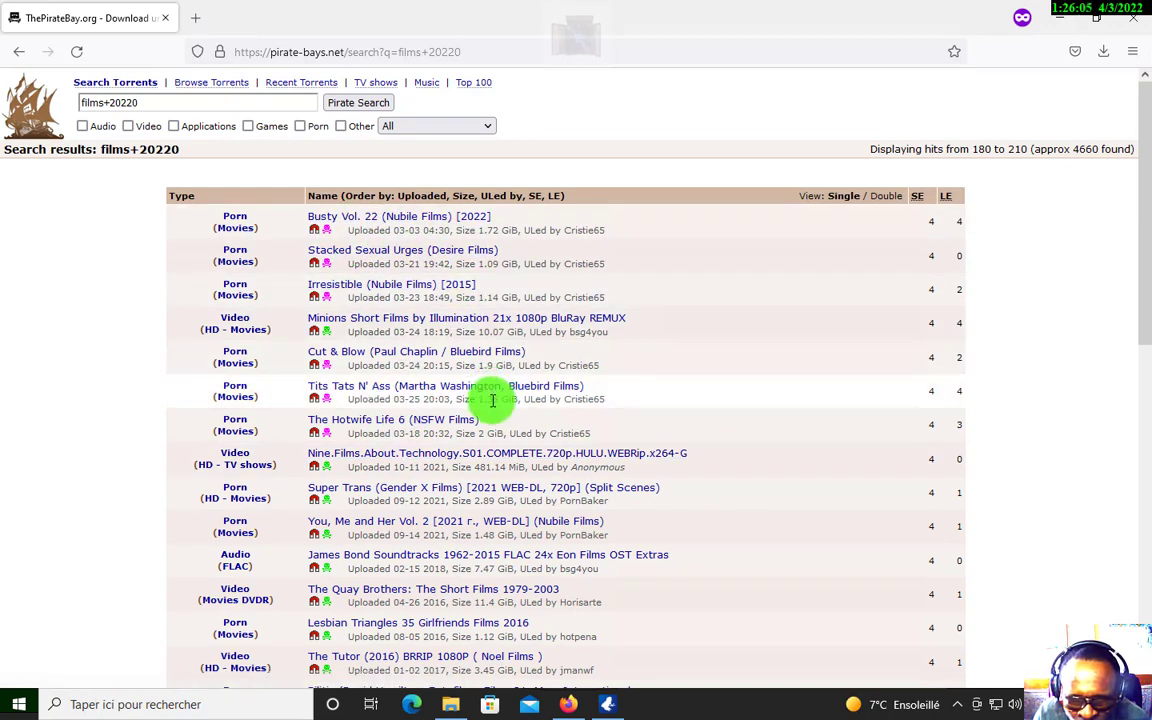
Set the category filter to HD - Movies and enable the Video filter
{"action": "left_click", "coordinate": [435, 125]}
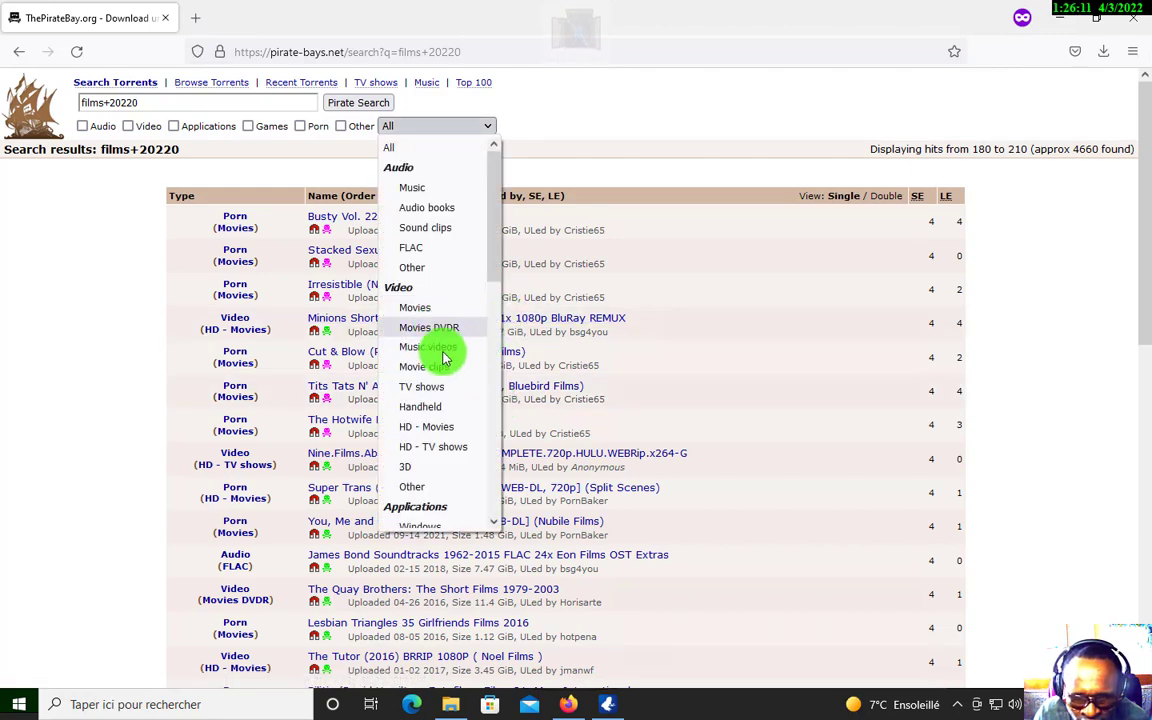
{"action": "scroll", "coordinate": [421, 405], "scroll_direction": "down", "scroll_amount": 3}
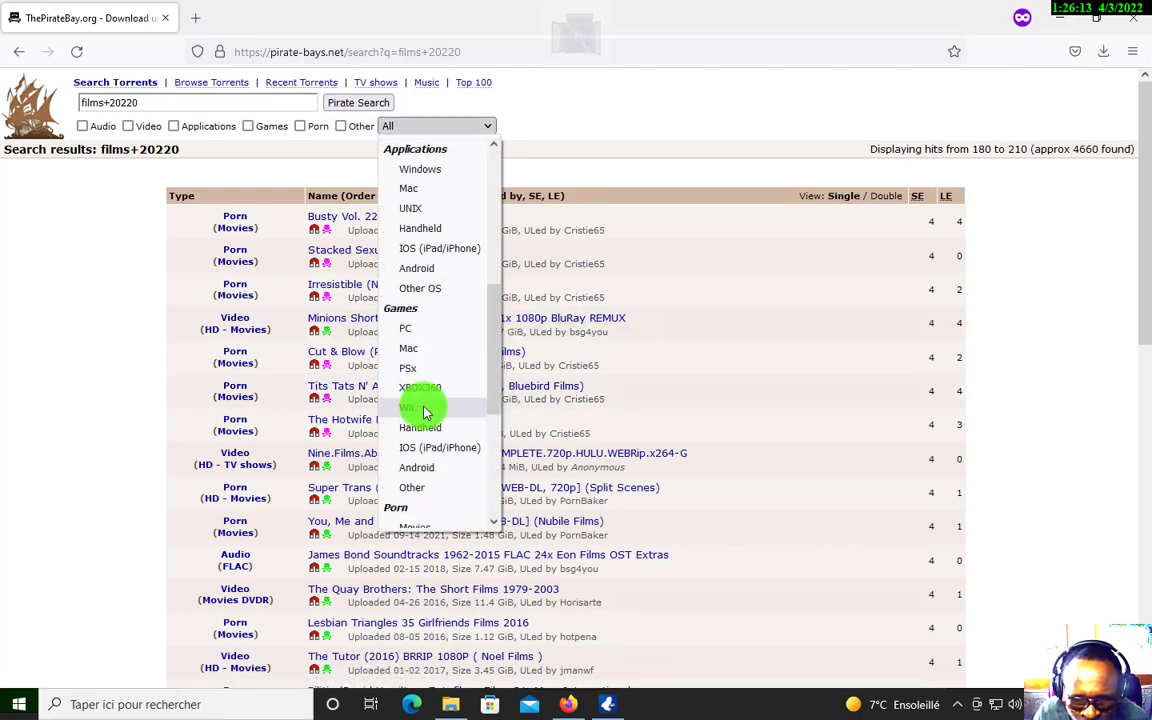
{"action": "scroll", "coordinate": [425, 413], "scroll_direction": "up", "scroll_amount": 4}
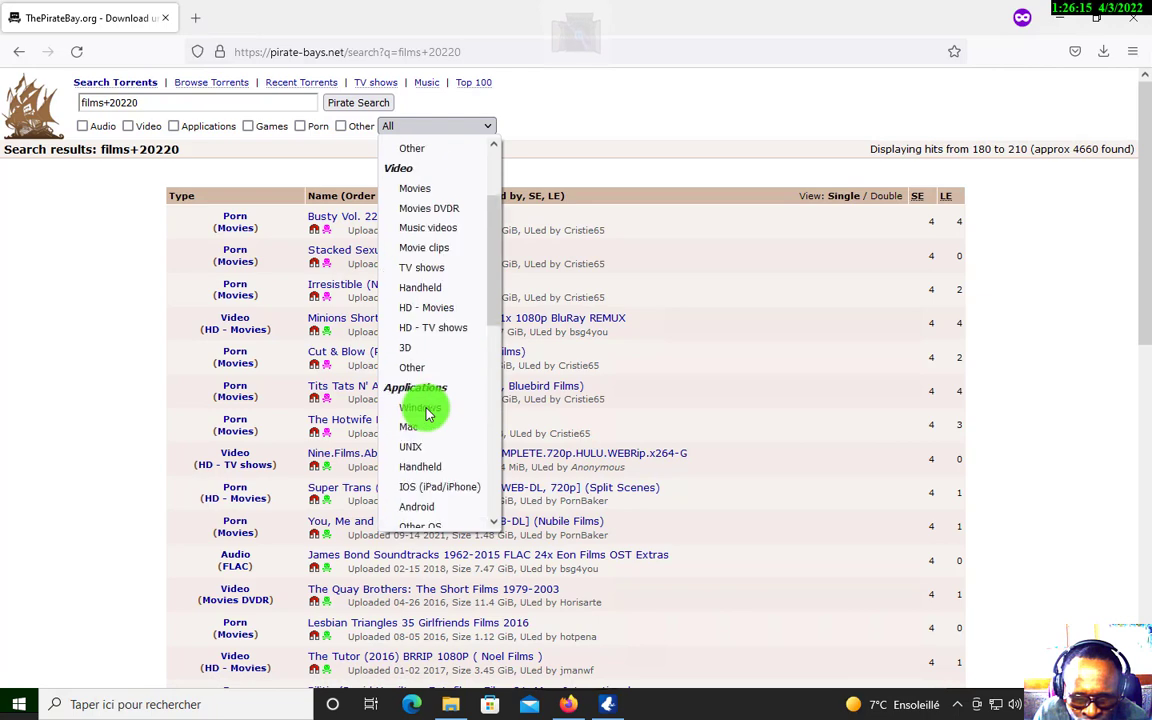
{"action": "left_click", "coordinate": [432, 310]}
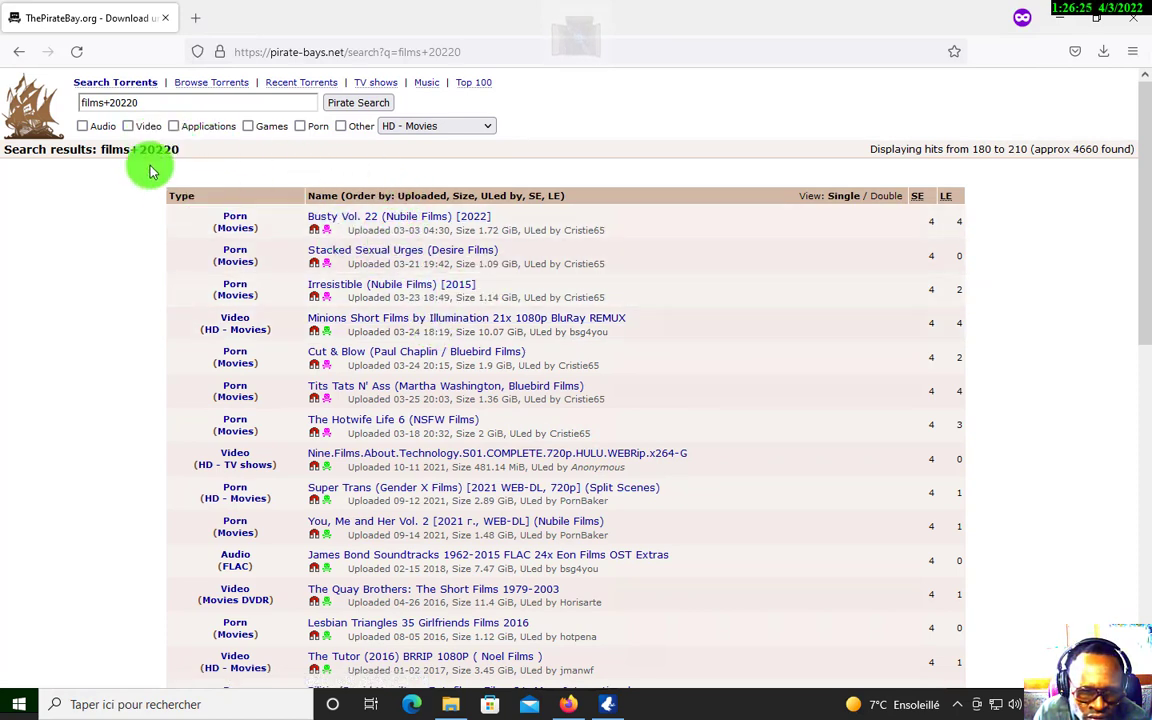
{"action": "left_click", "coordinate": [129, 127]}
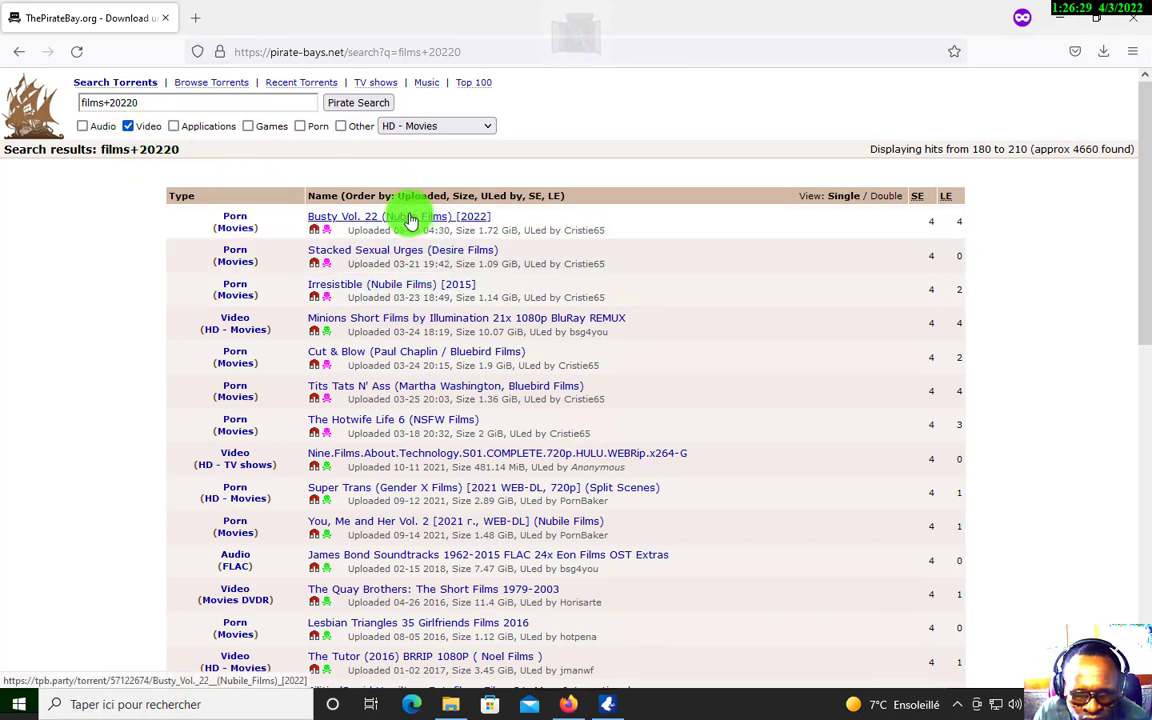
Look through page 7 of the results and return to page 1
{"action": "scroll", "coordinate": [410, 233], "scroll_direction": "down", "scroll_amount": 5}
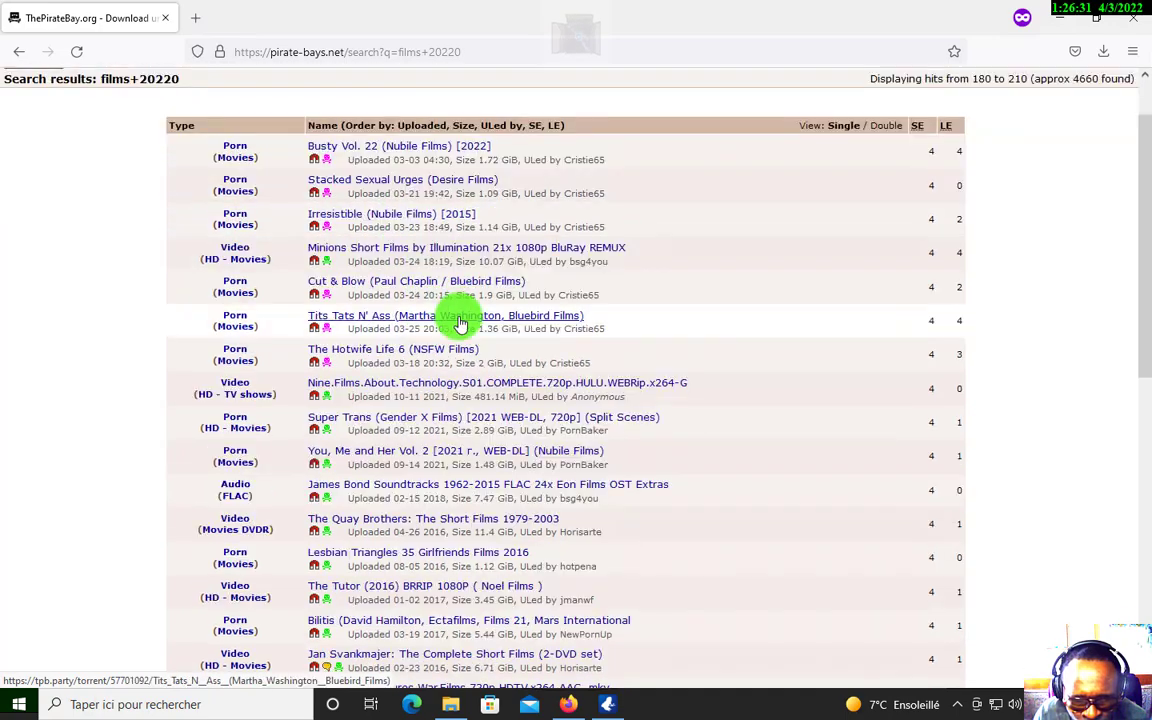
{"action": "scroll", "coordinate": [445, 262], "scroll_direction": "up", "scroll_amount": 5}
{"action": "scroll", "coordinate": [470, 319], "scroll_direction": "down", "scroll_amount": 5}
{"action": "scroll", "coordinate": [668, 482], "scroll_direction": "down", "scroll_amount": 4}
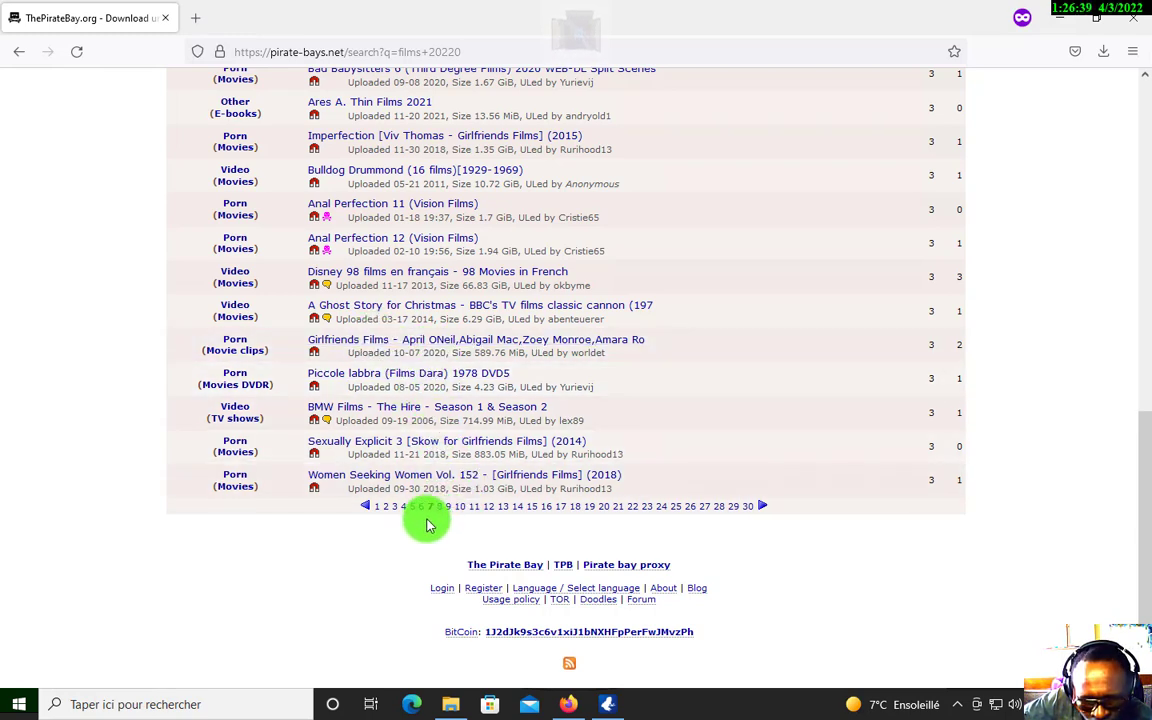
{"action": "left_click", "coordinate": [380, 507]}
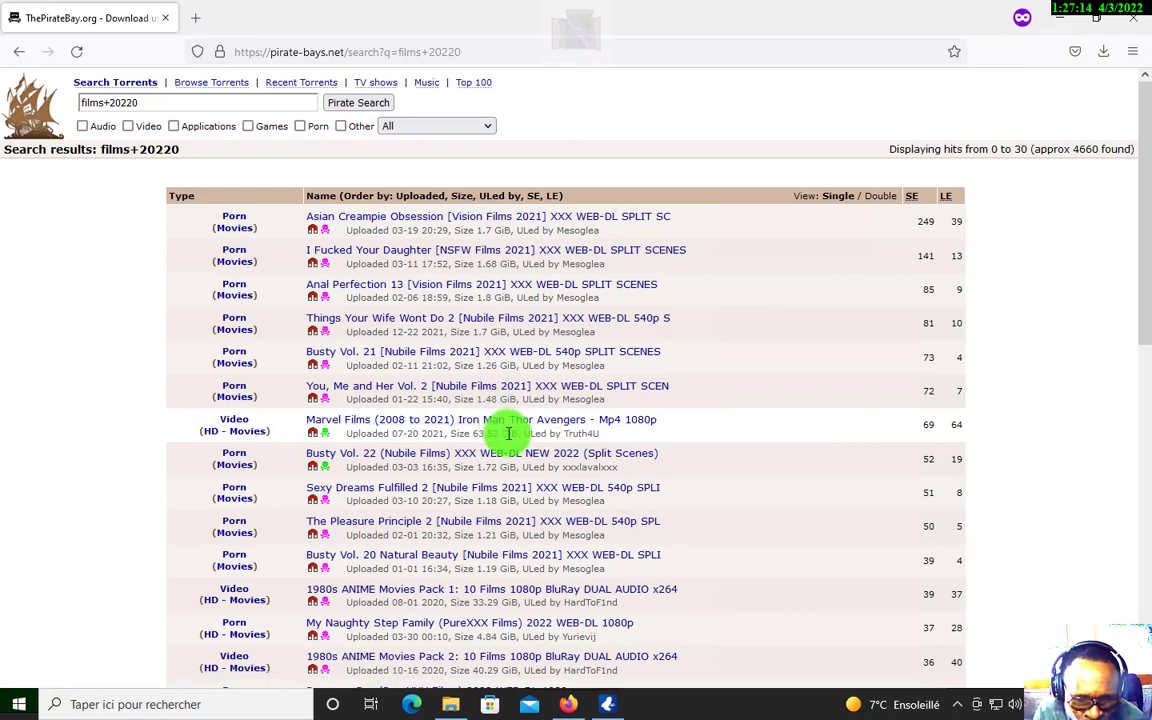
Find the Childs Play Complete Chucky Collection torrent in the results, open it and look through its details
{"action": "scroll", "coordinate": [508, 432], "scroll_direction": "down", "scroll_amount": 3}
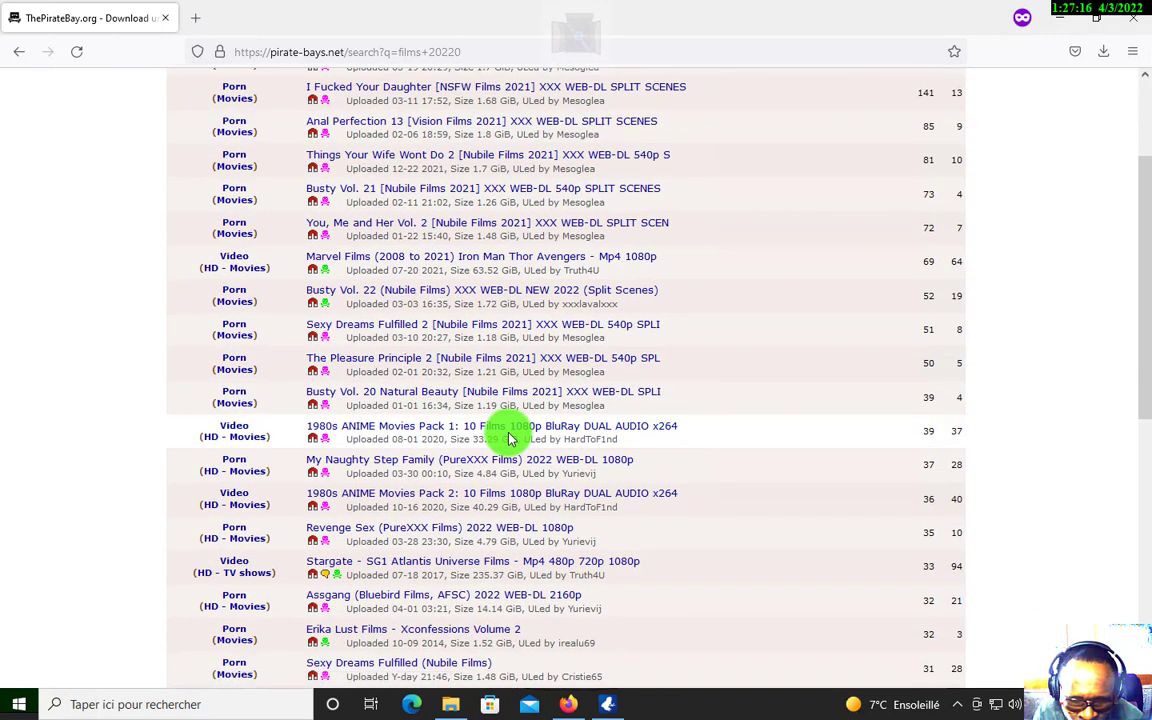
{"action": "scroll", "coordinate": [508, 437], "scroll_direction": "down", "scroll_amount": 2}
{"action": "scroll", "coordinate": [508, 437], "scroll_direction": "down", "scroll_amount": 2}
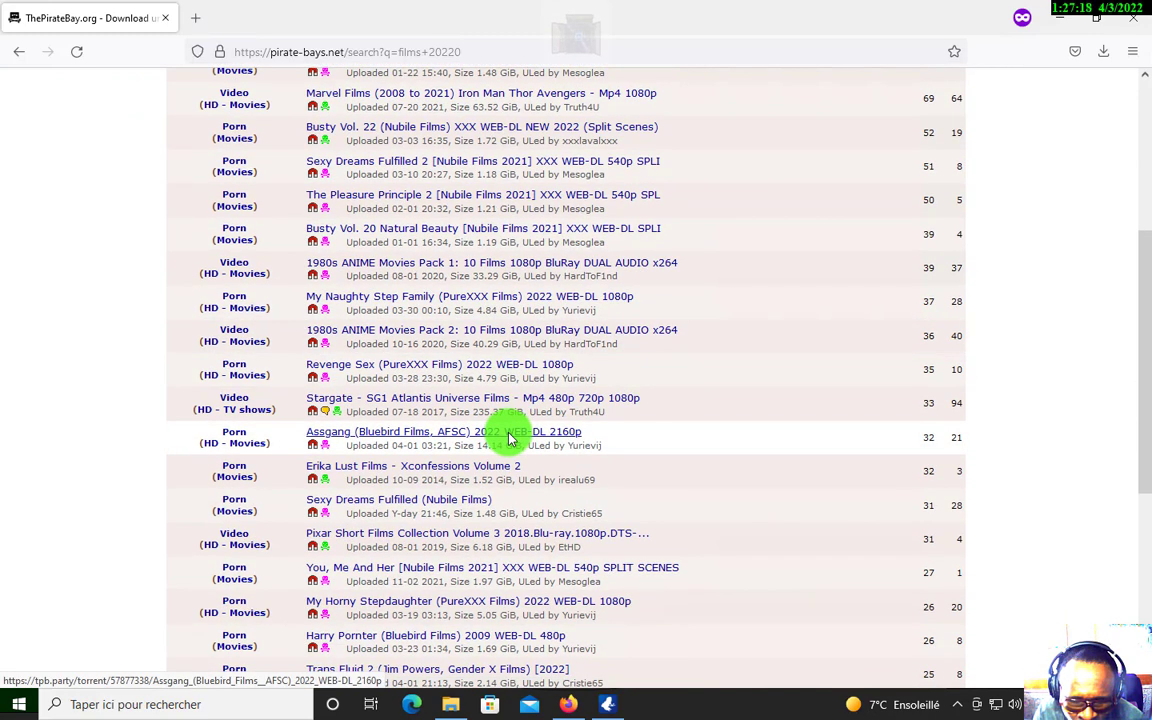
{"action": "scroll", "coordinate": [508, 437], "scroll_direction": "down", "scroll_amount": 2}
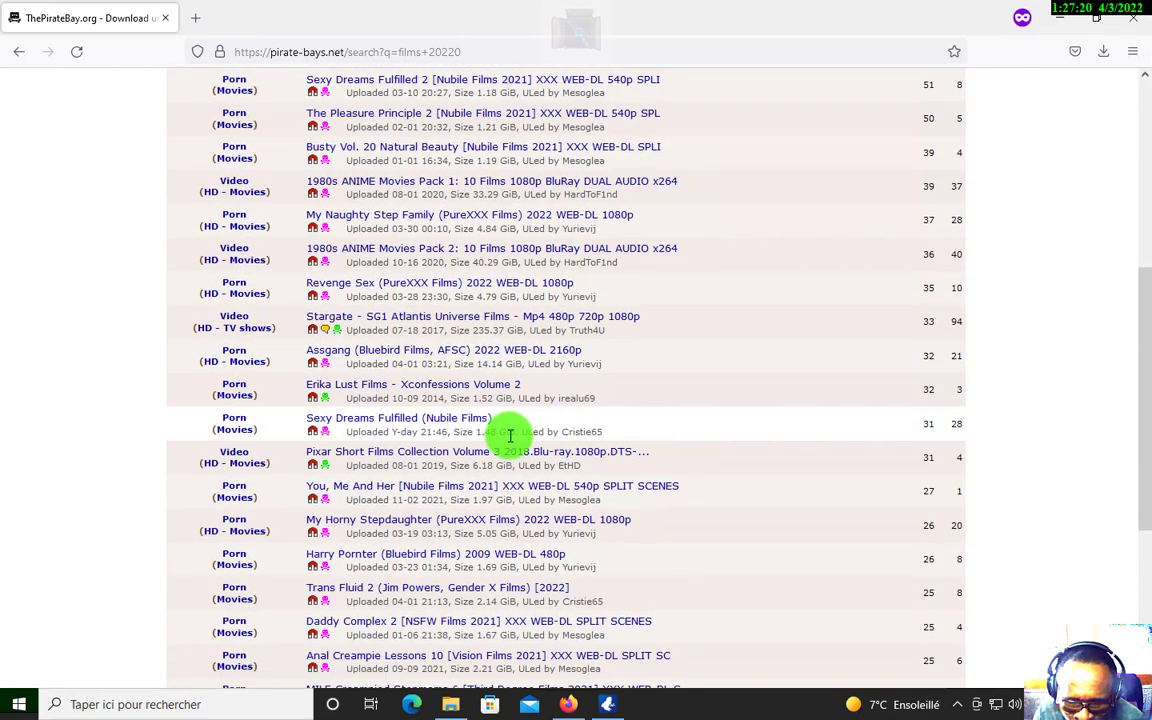
{"action": "scroll", "coordinate": [512, 450], "scroll_direction": "down", "scroll_amount": 2}
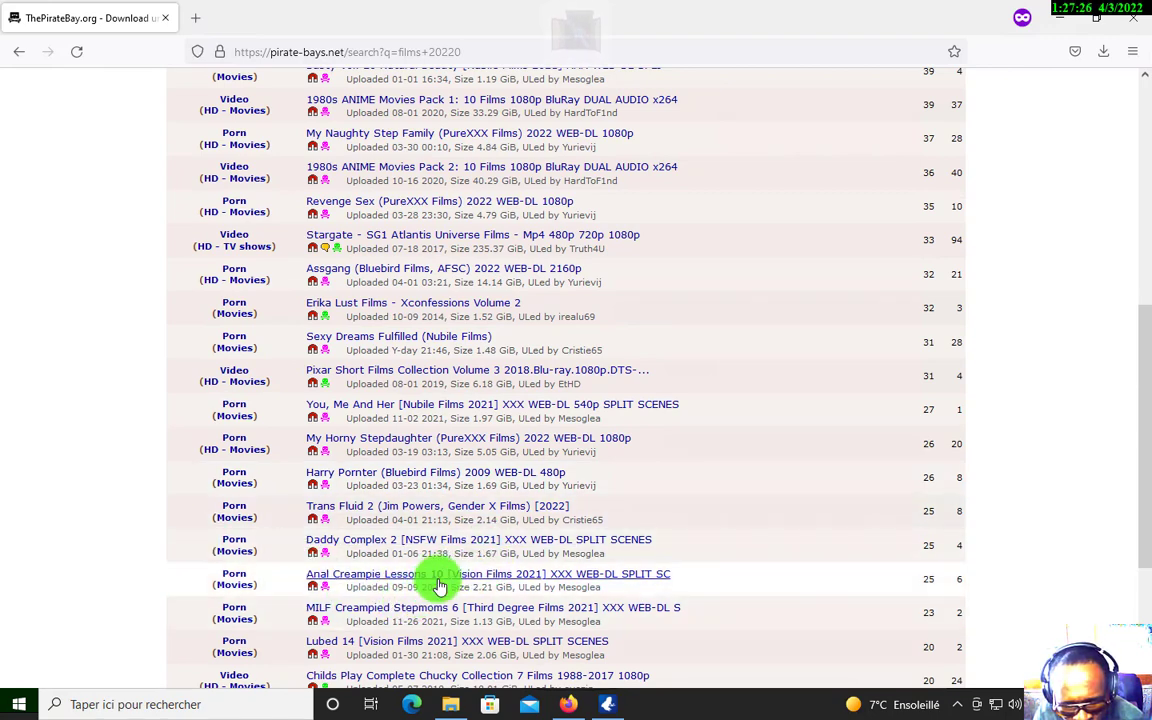
{"action": "scroll", "coordinate": [393, 589], "scroll_direction": "down", "scroll_amount": 3}
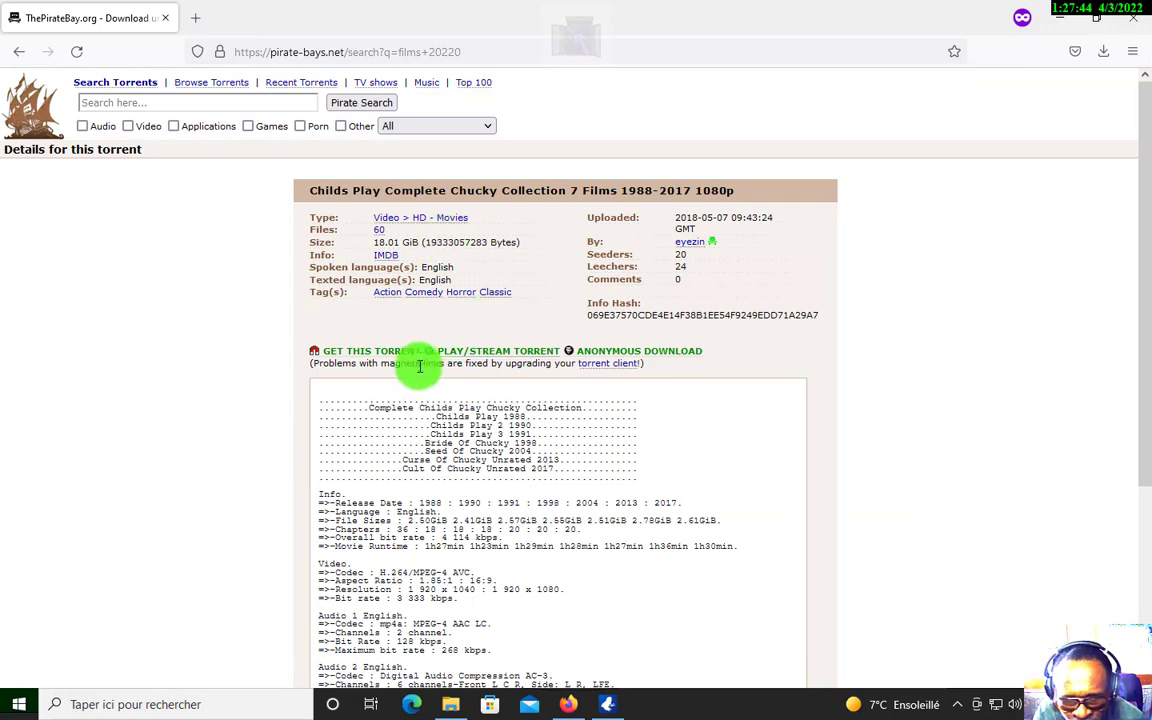
{"action": "scroll", "coordinate": [458, 489], "scroll_direction": "down", "scroll_amount": 5}
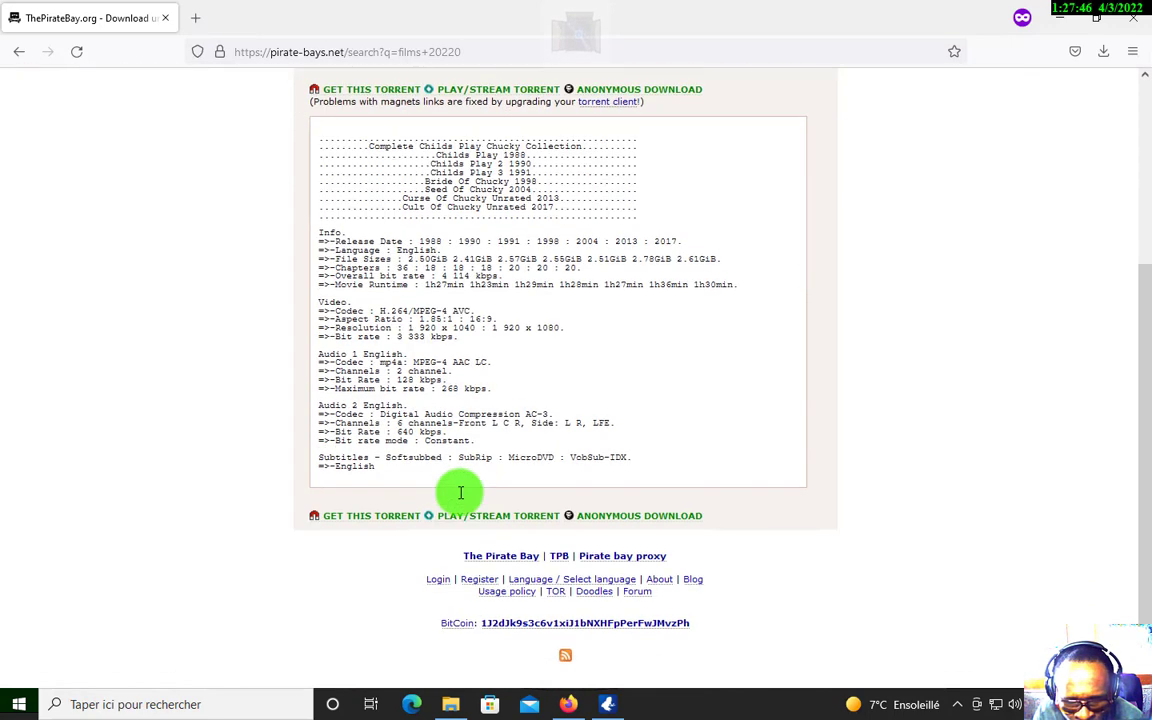
{"action": "scroll", "coordinate": [409, 391], "scroll_direction": "up", "scroll_amount": 5}
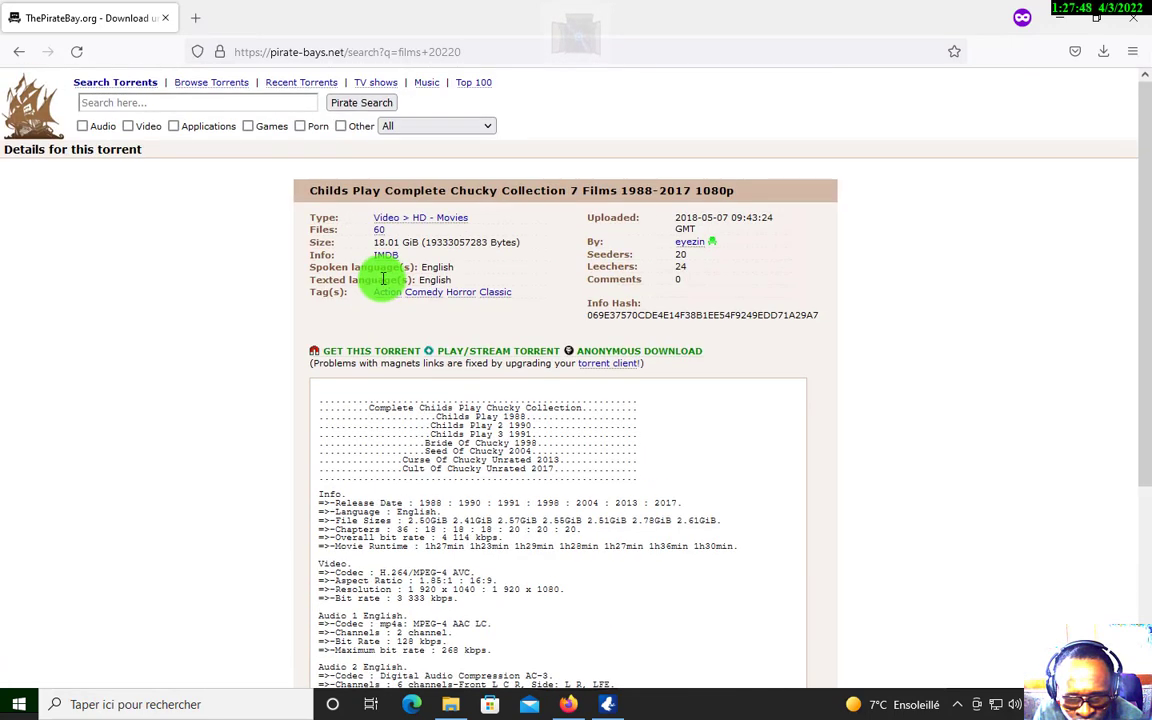
Request the torrent's magnet link and choose Azureus from the Vuze program folder as the application to open it
{"action": "left_click", "coordinate": [376, 356]}
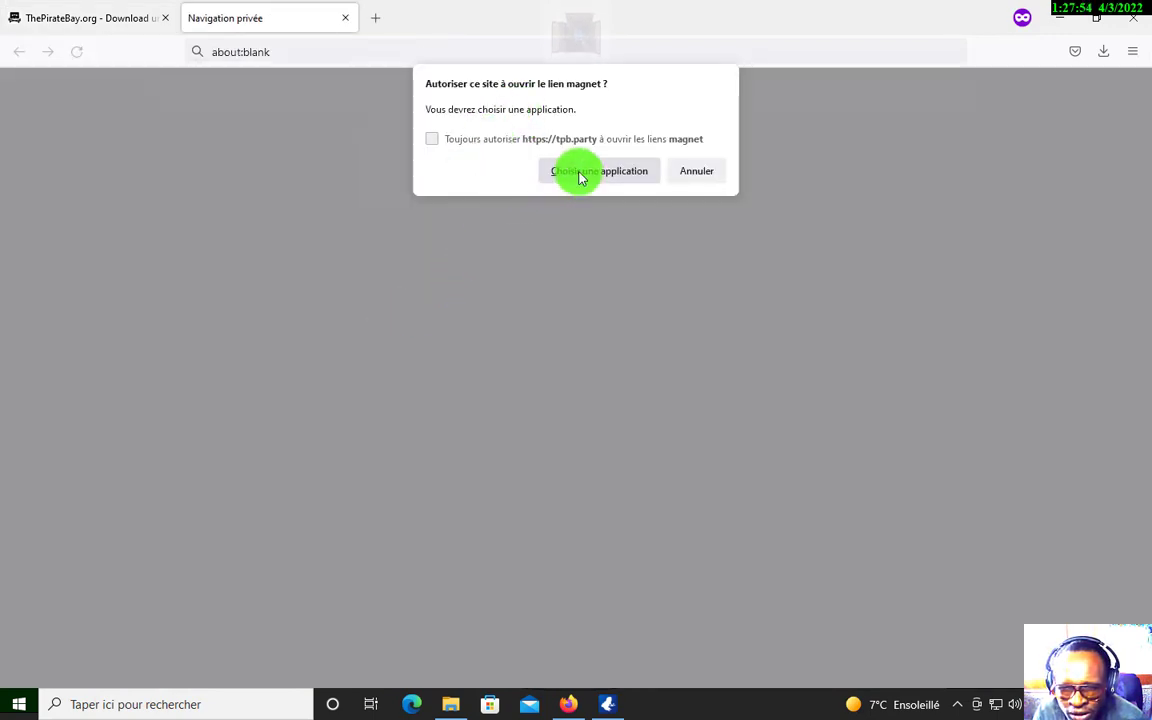
{"action": "left_click", "coordinate": [580, 174]}
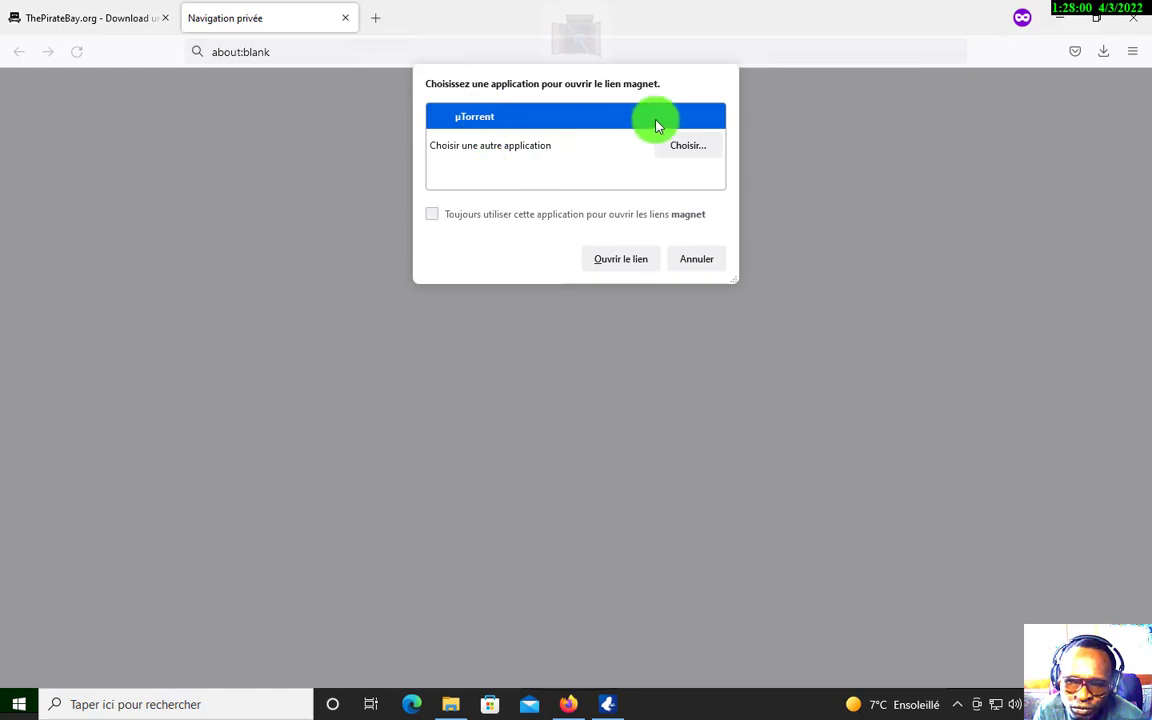
{"action": "left_click", "coordinate": [672, 150]}
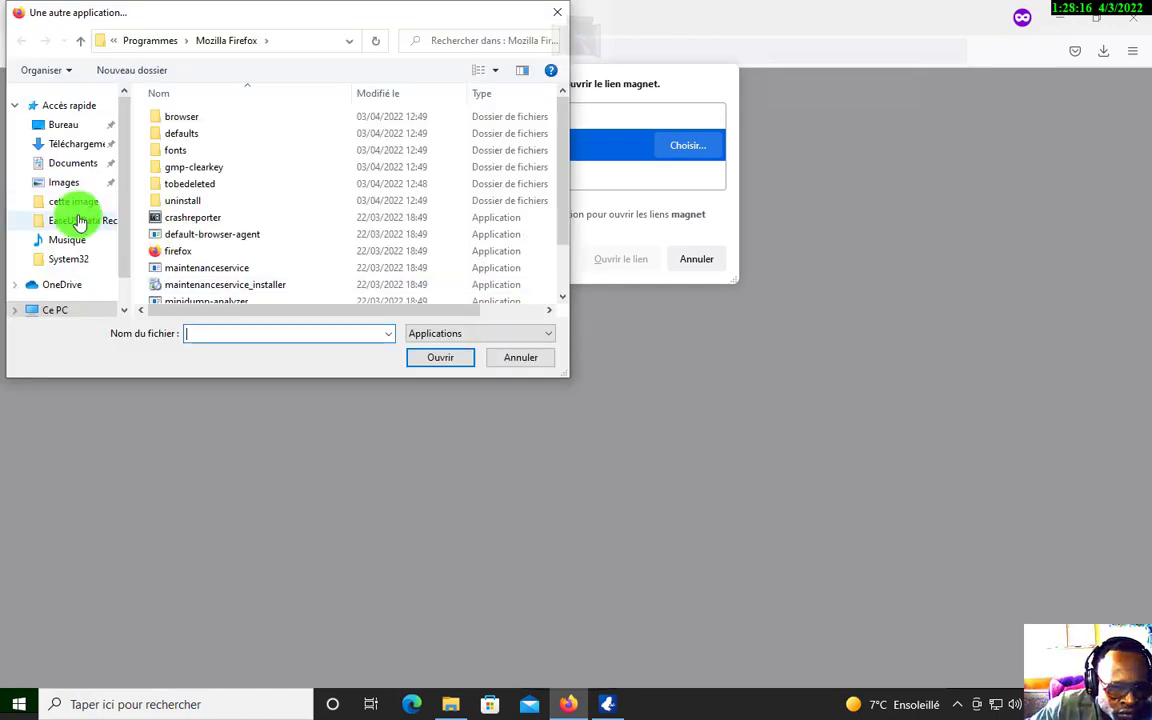
{"action": "scroll", "coordinate": [82, 218], "scroll_direction": "down", "scroll_amount": 1}
{"action": "scroll", "coordinate": [162, 229], "scroll_direction": "down", "scroll_amount": 1}
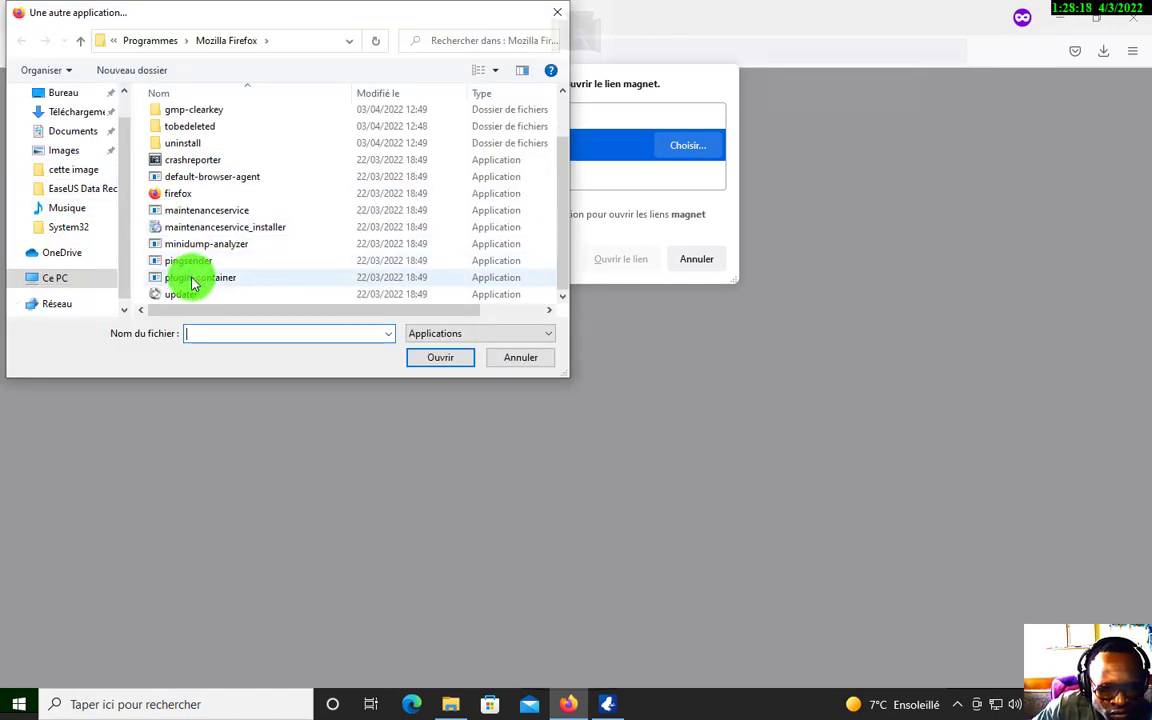
{"action": "scroll", "coordinate": [226, 299], "scroll_direction": "up", "scroll_amount": 1}
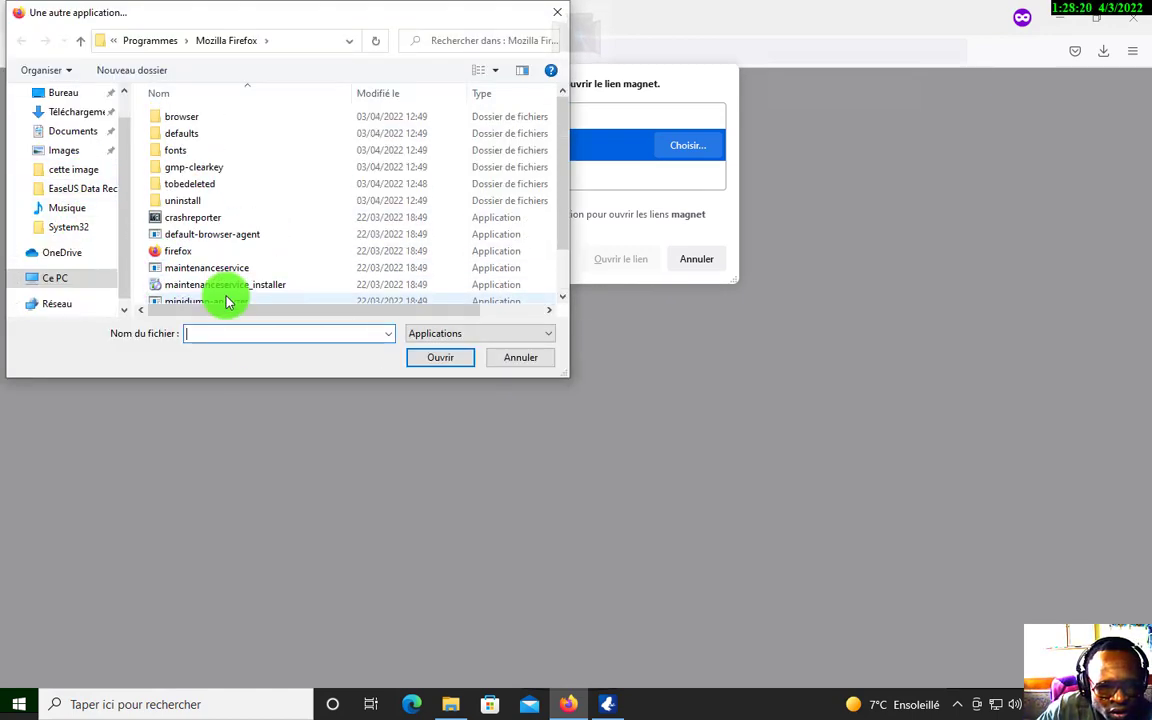
{"action": "left_click", "coordinate": [150, 40]}
{"action": "double_click", "coordinate": [200, 247]}
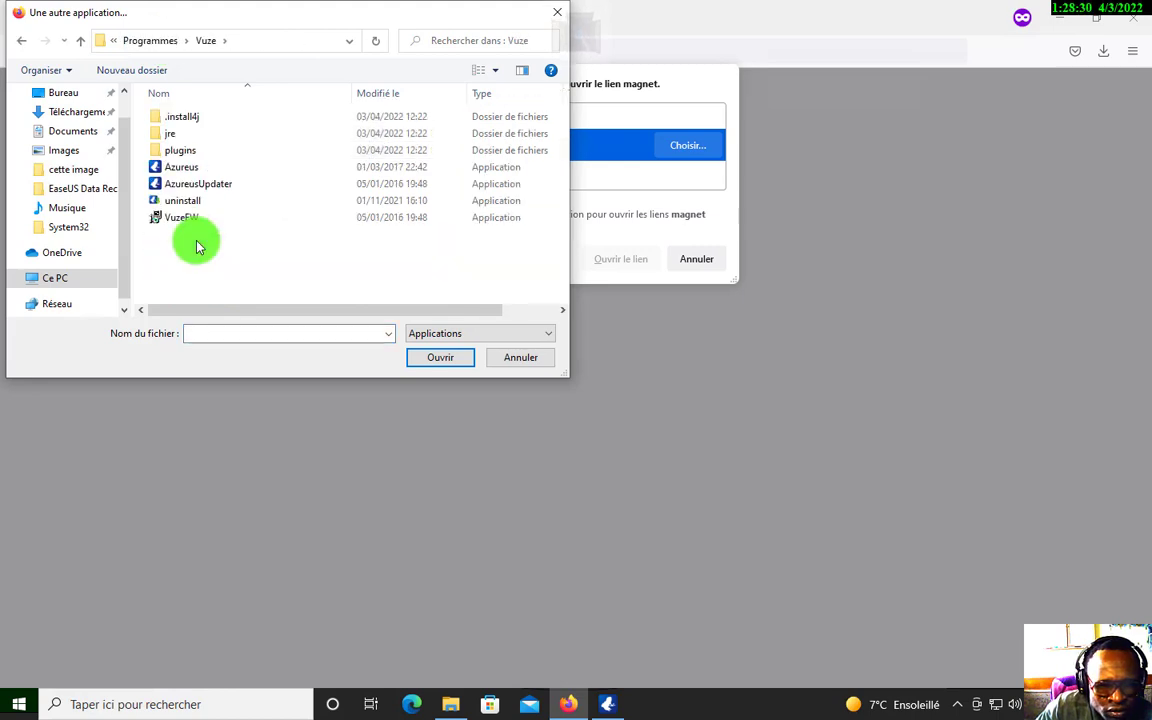
{"action": "double_click", "coordinate": [178, 167]}
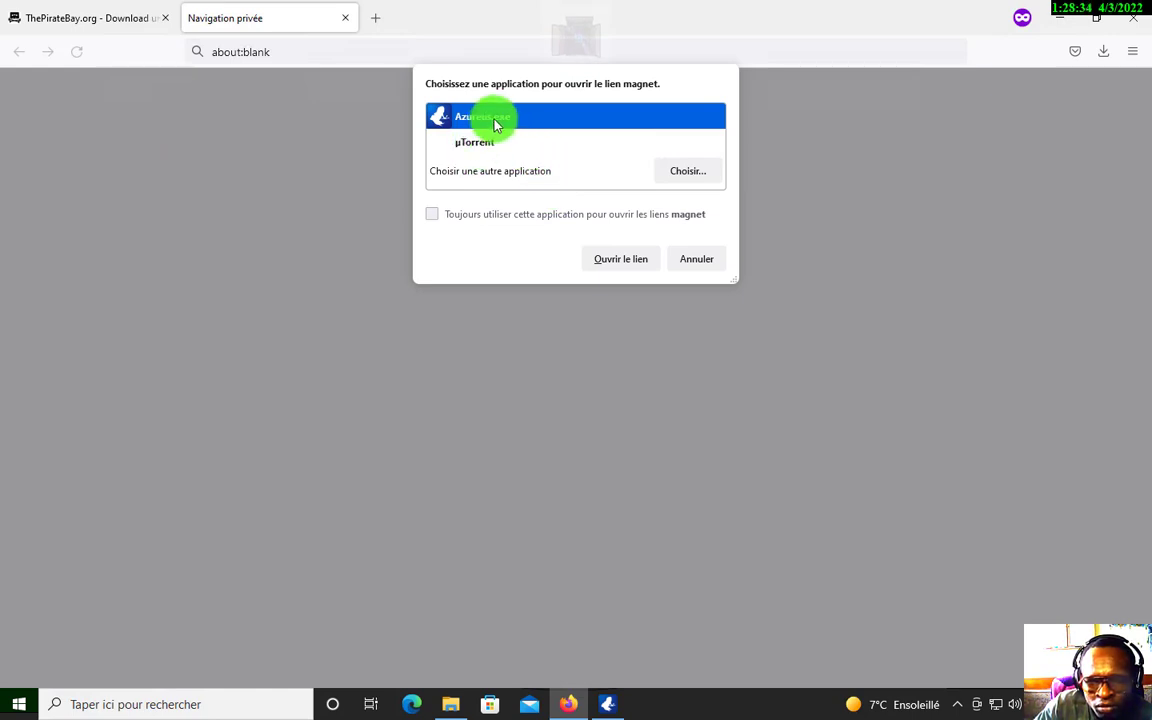
Open the magnet link with Azureus.exe, switch to Vuze and close the download progress window
{"action": "left_click", "coordinate": [500, 137]}
{"action": "left_click", "coordinate": [495, 119]}
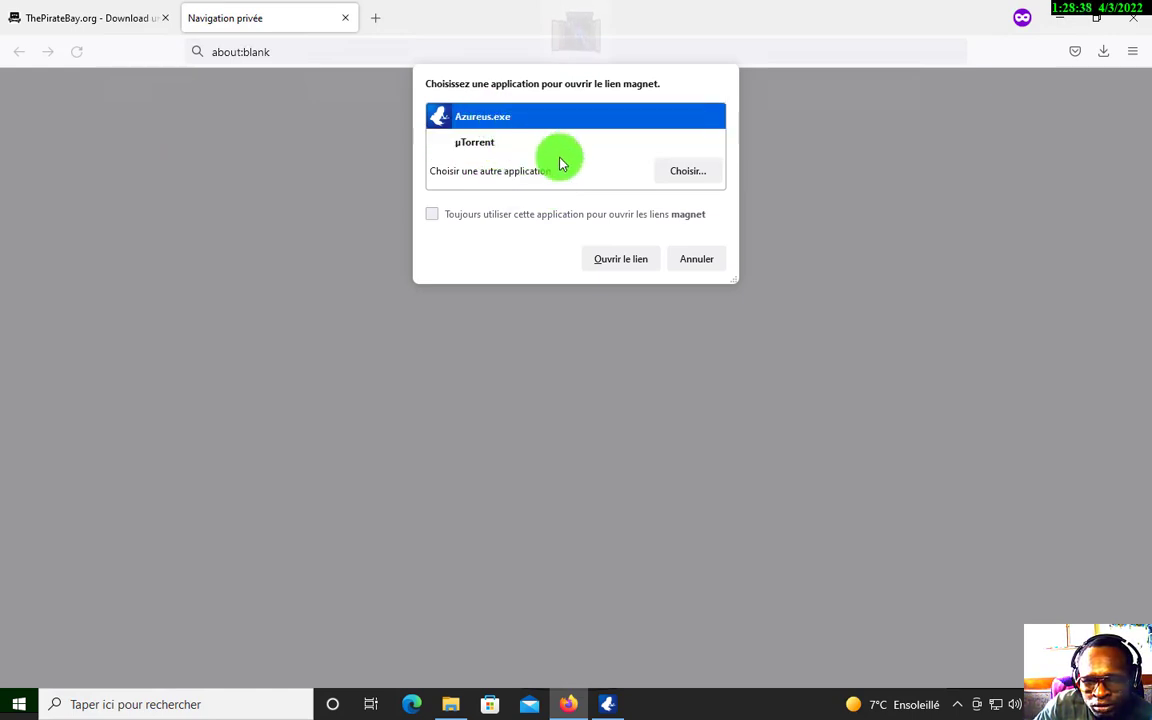
{"action": "left_click", "coordinate": [683, 171]}
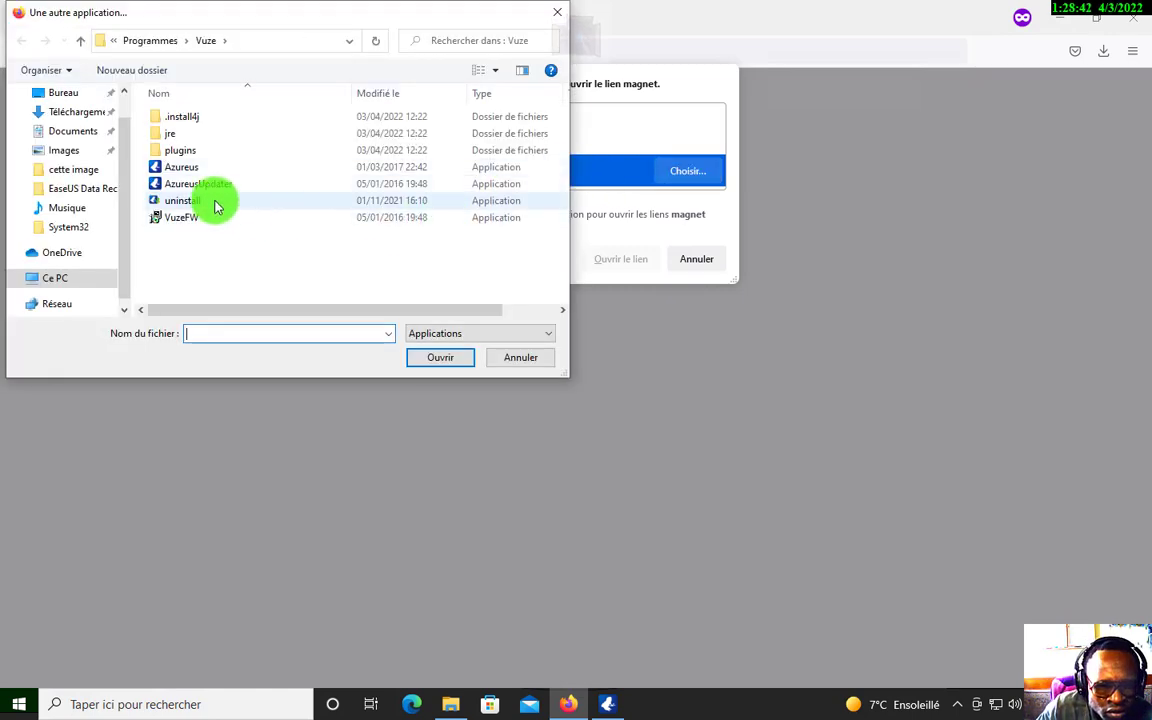
{"action": "double_click", "coordinate": [182, 167]}
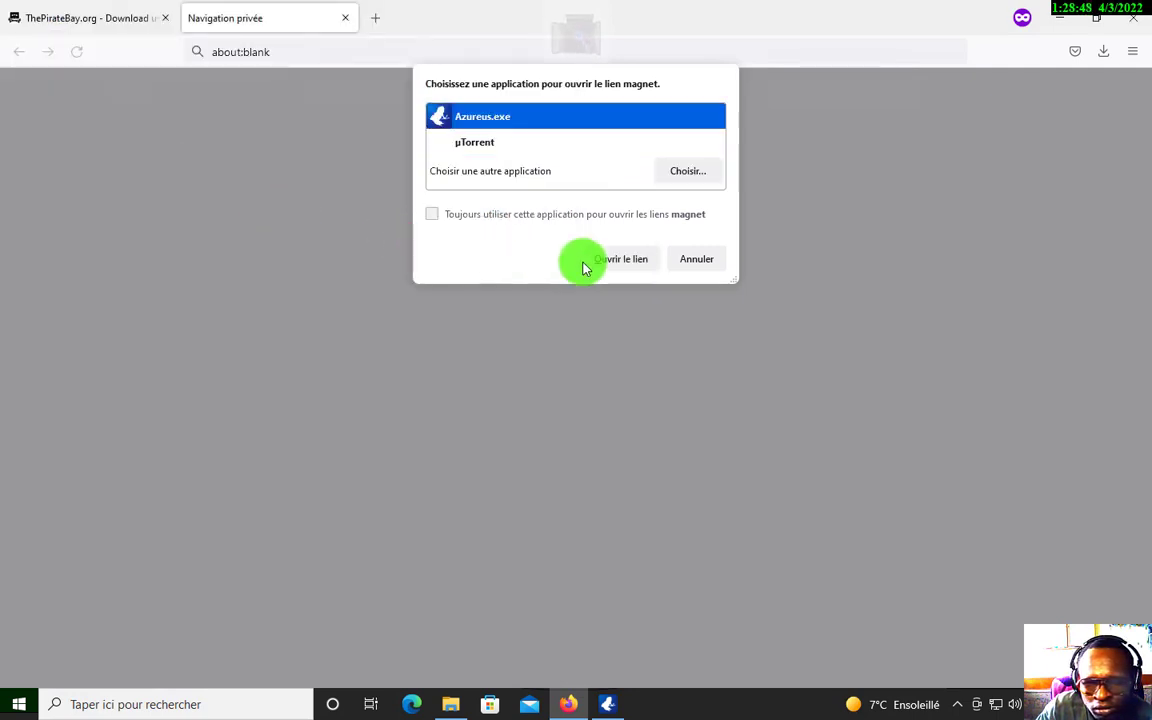
{"action": "left_click", "coordinate": [621, 259]}
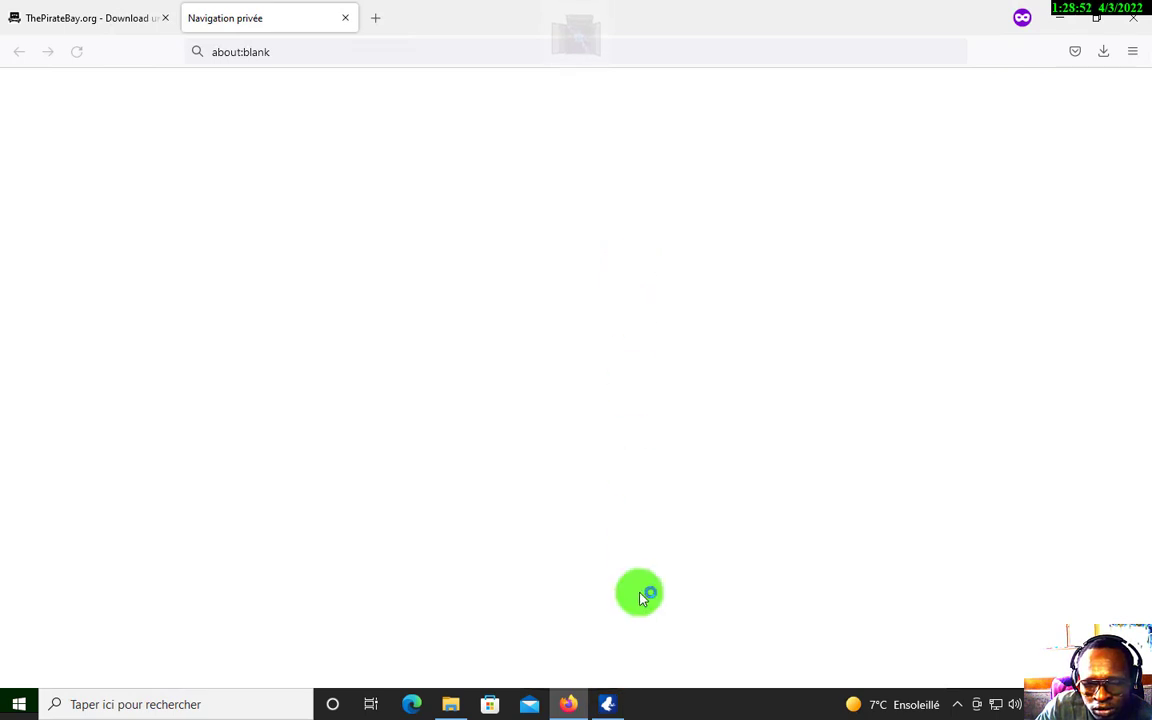
{"action": "left_click", "coordinate": [604, 705]}
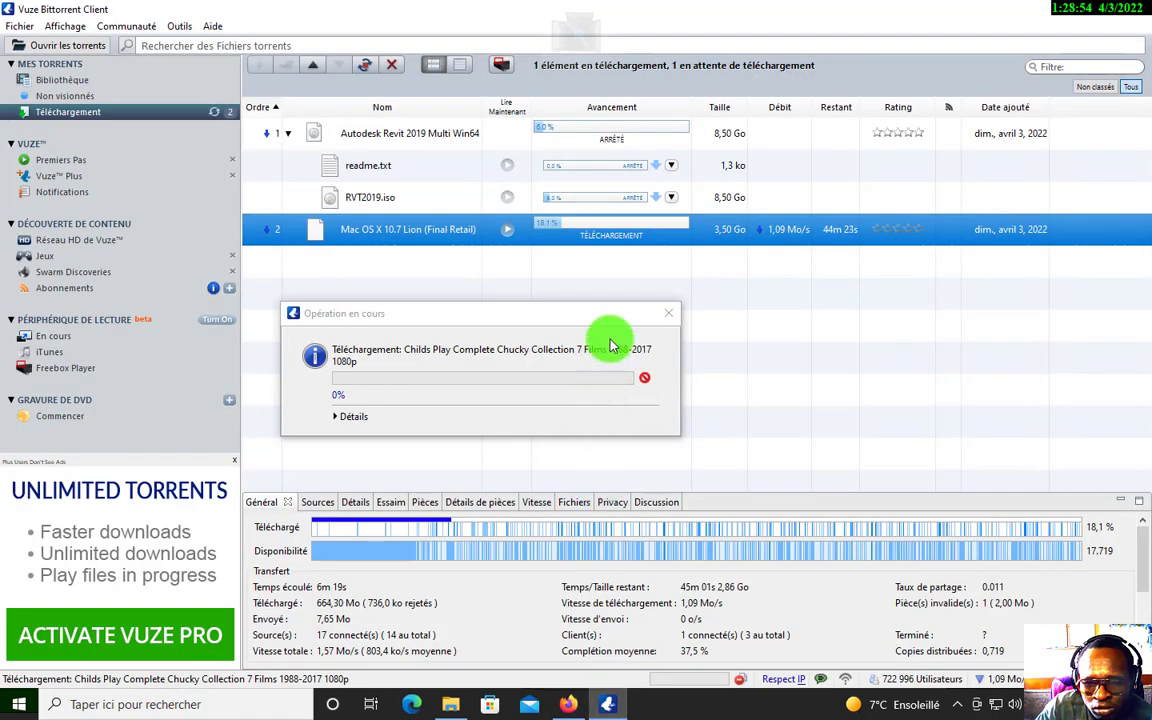
{"action": "left_click", "coordinate": [664, 314]}
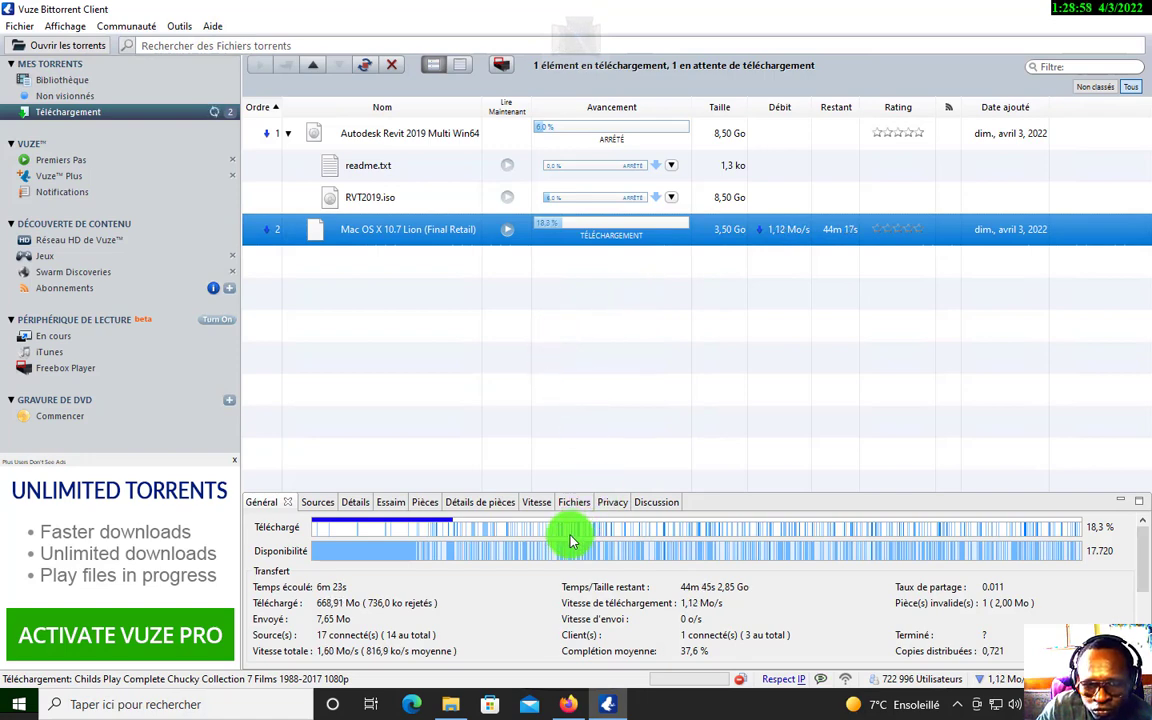
Return to the torrent's details page in Firefox and open its magnet link with µTorrent
{"action": "left_click", "coordinate": [568, 702]}
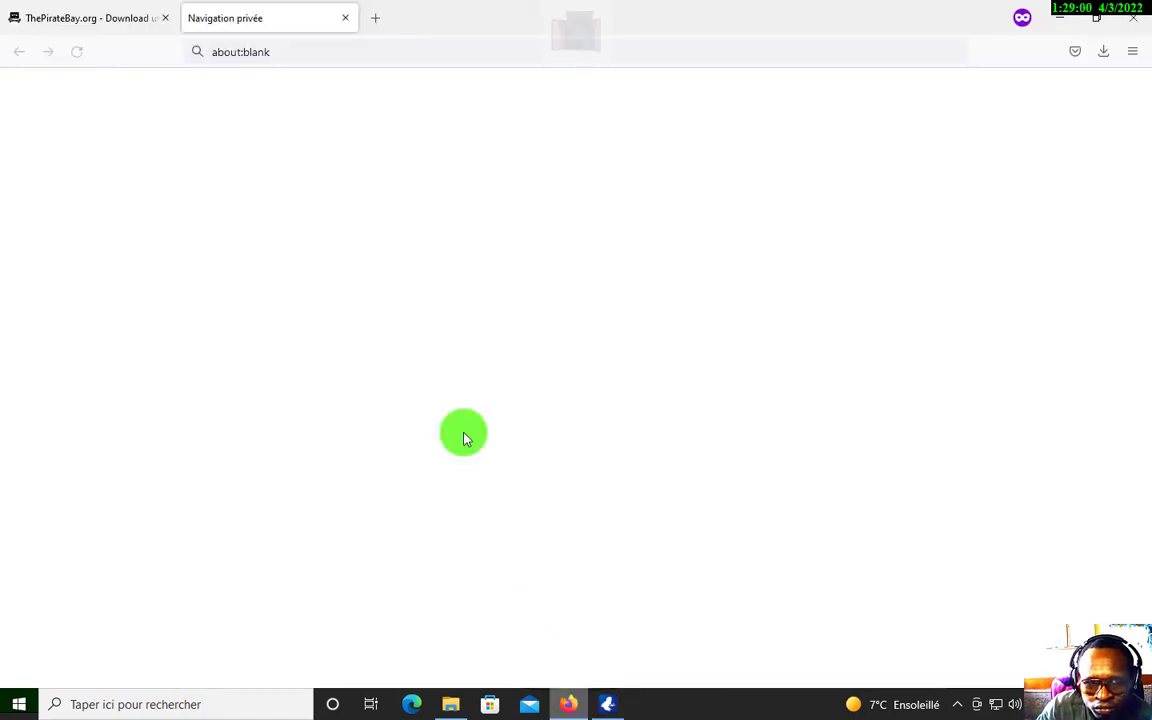
{"action": "left_click", "coordinate": [106, 17]}
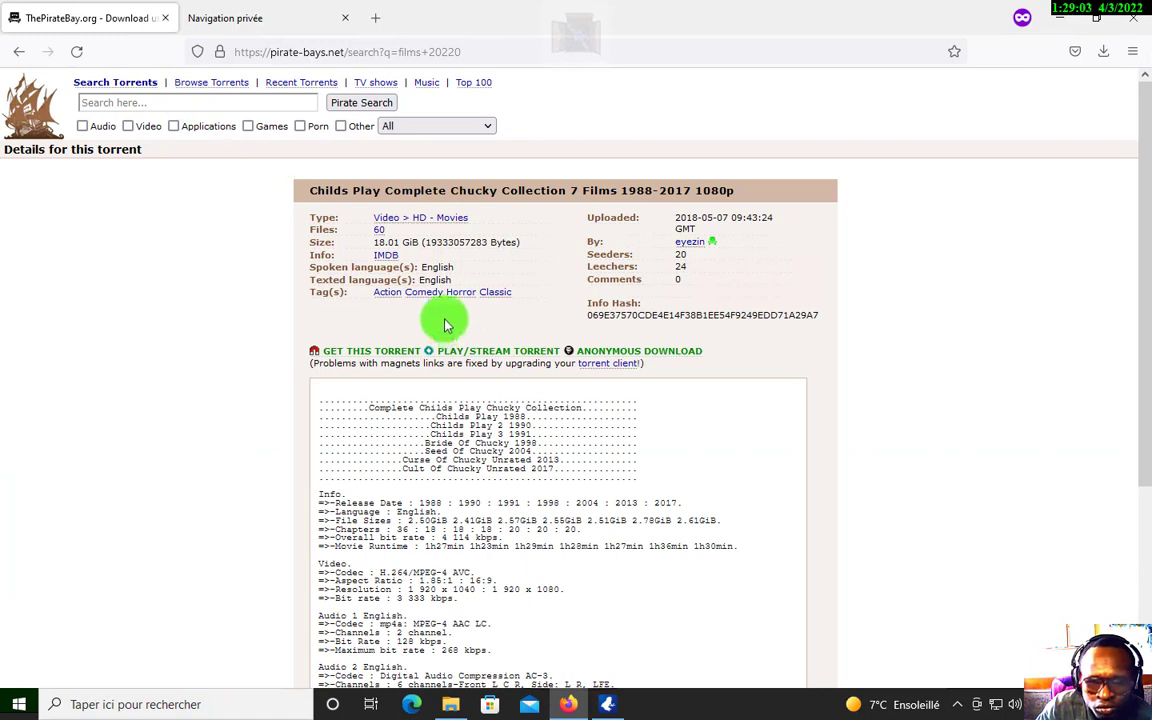
{"action": "left_click", "coordinate": [397, 356]}
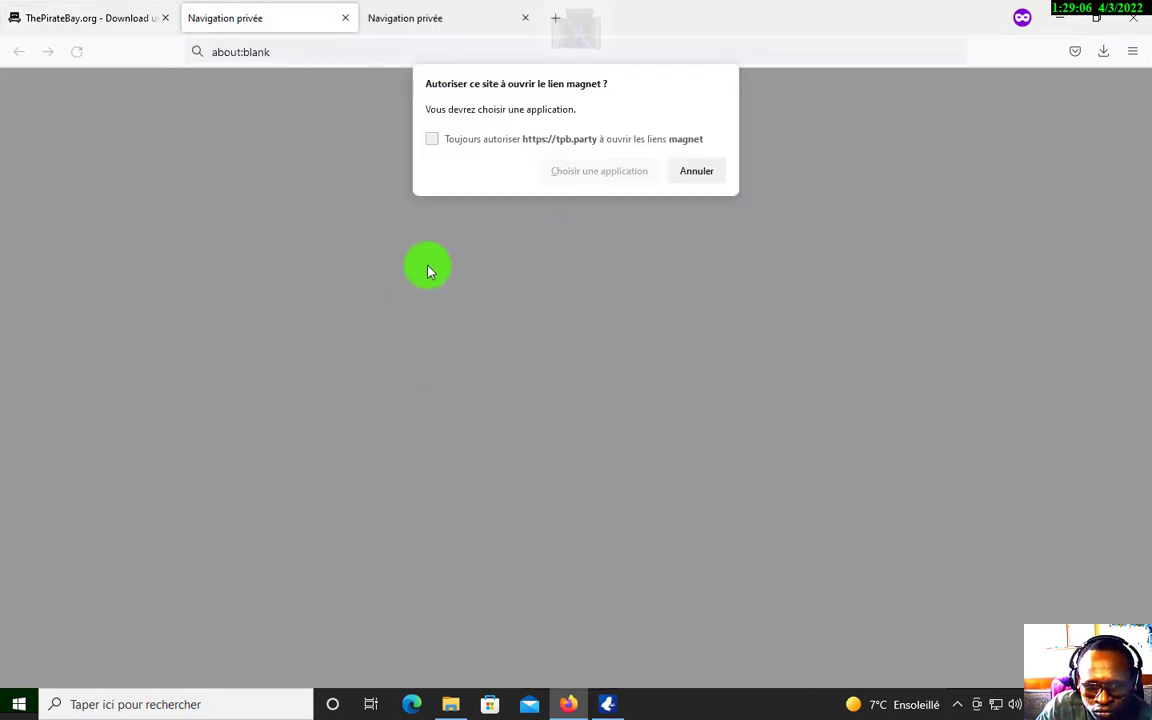
{"action": "left_click", "coordinate": [579, 176]}
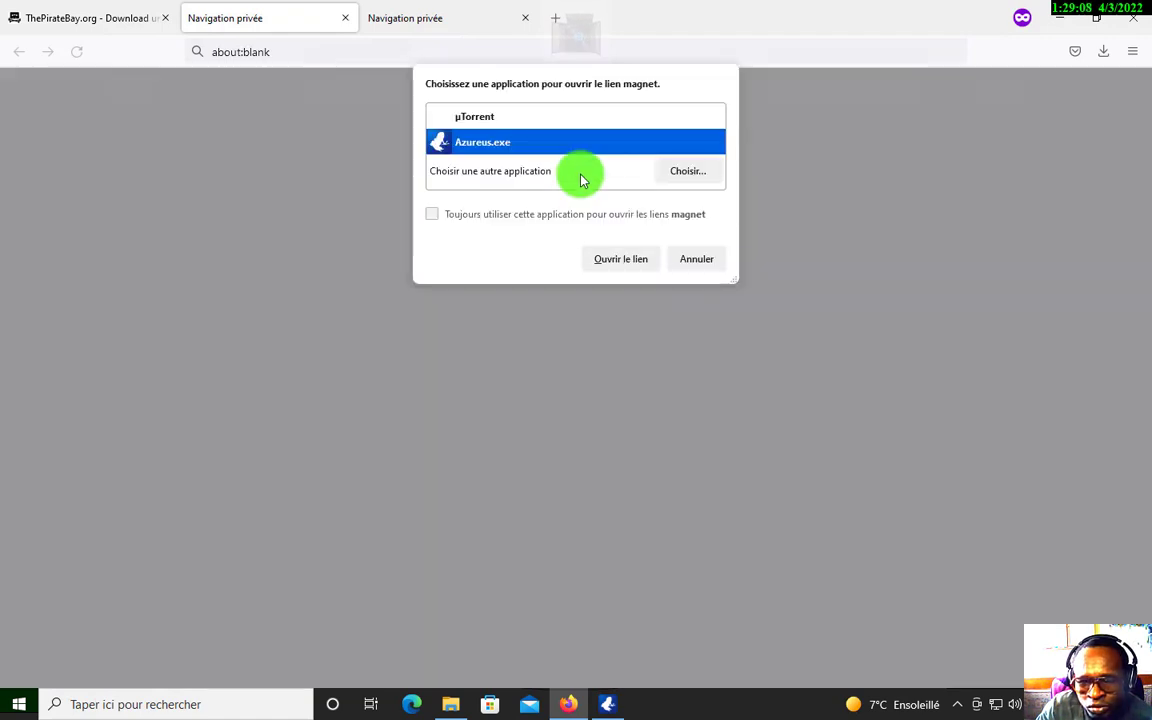
{"action": "left_click", "coordinate": [481, 116]}
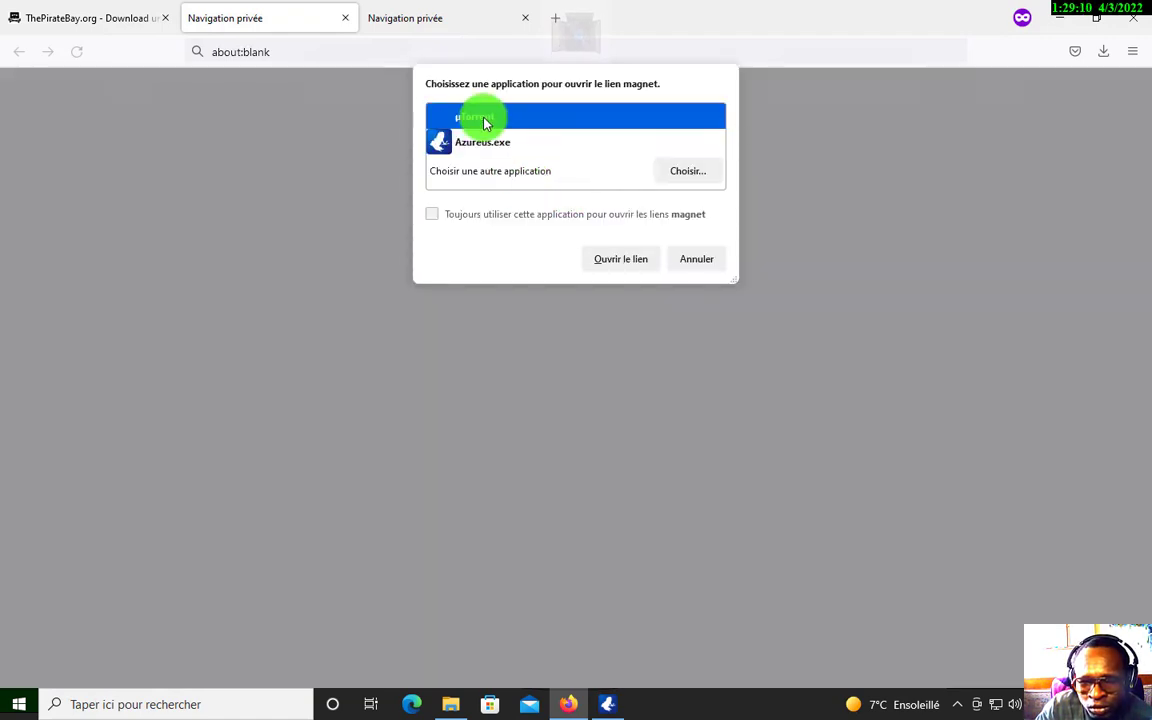
{"action": "left_click", "coordinate": [625, 259]}
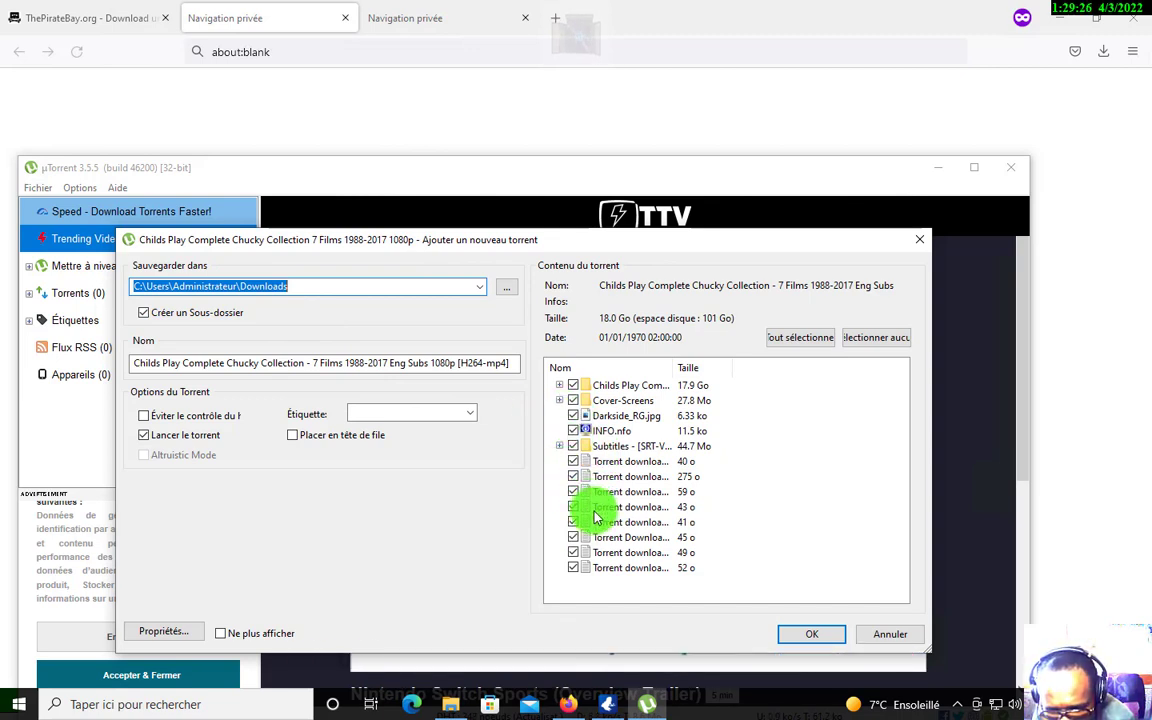
Exclude INFO.nfo and the Cover-Screens folder from the torrent's contents and include both again
{"action": "left_click", "coordinate": [574, 431]}
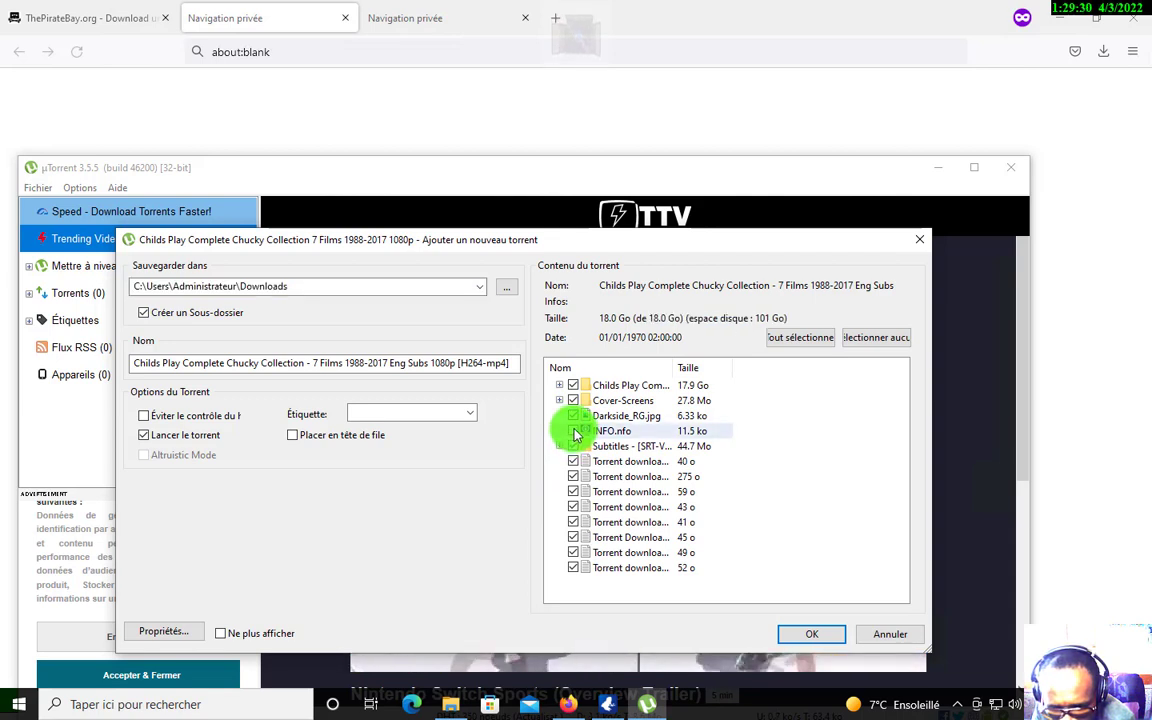
{"action": "left_click", "coordinate": [572, 401]}
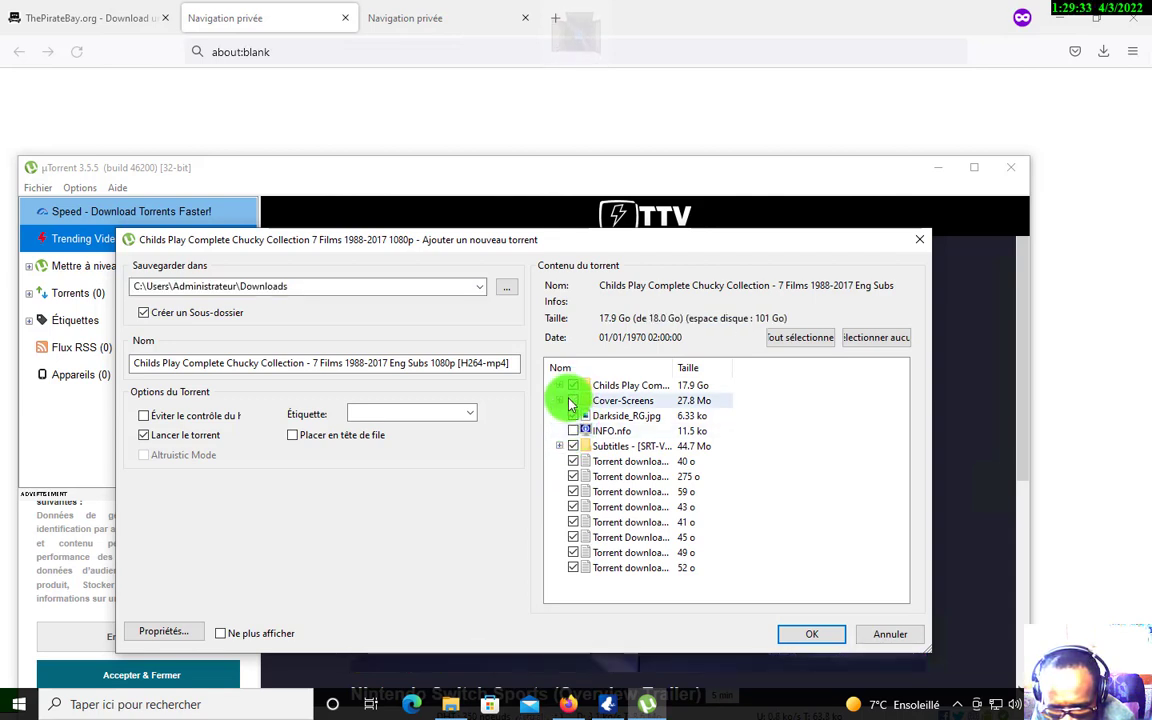
{"action": "left_click", "coordinate": [818, 640]}
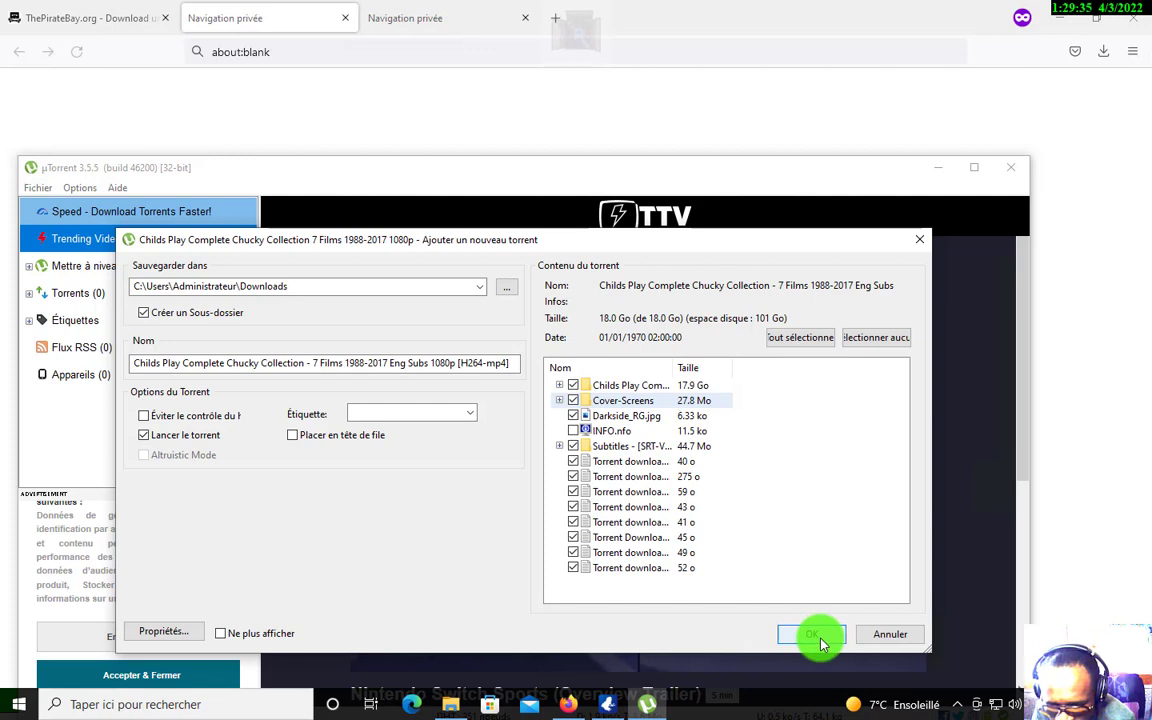
{"action": "left_click", "coordinate": [576, 433]}
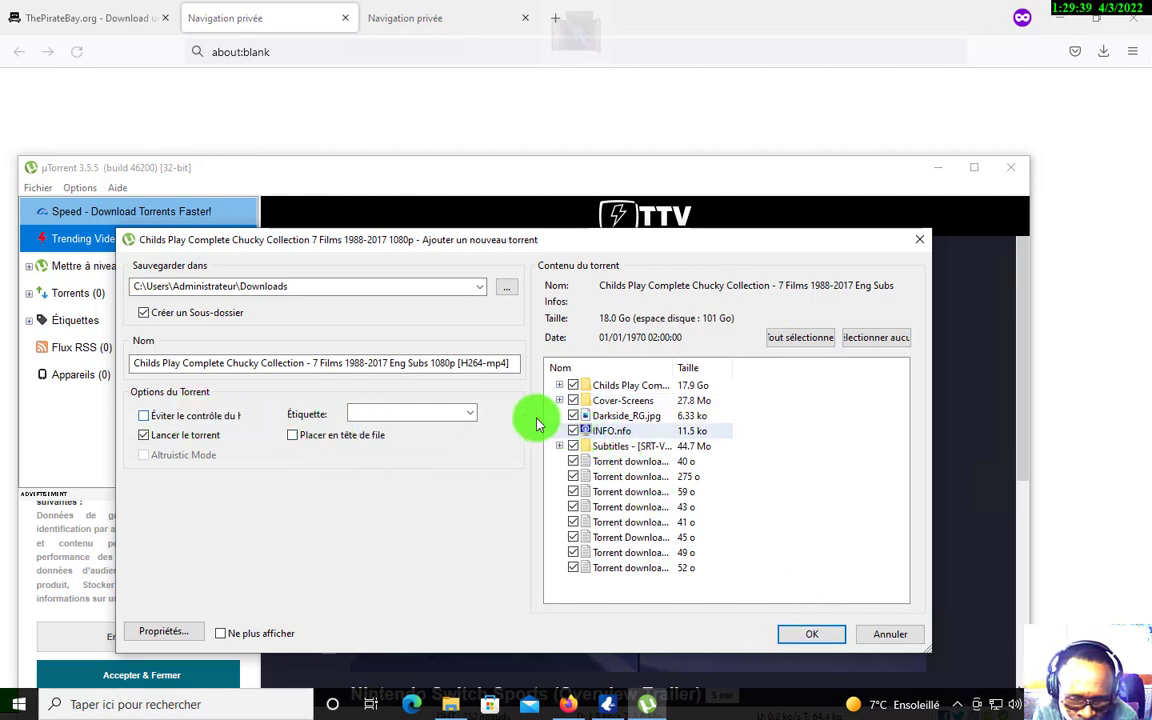
Confirm adding the torrent with all its files and dismiss the Download Torrents Faster promotion
{"action": "left_click_drag", "start_coordinate": [694, 242], "coordinate": [669, 144]}
{"action": "left_click", "coordinate": [771, 535]}
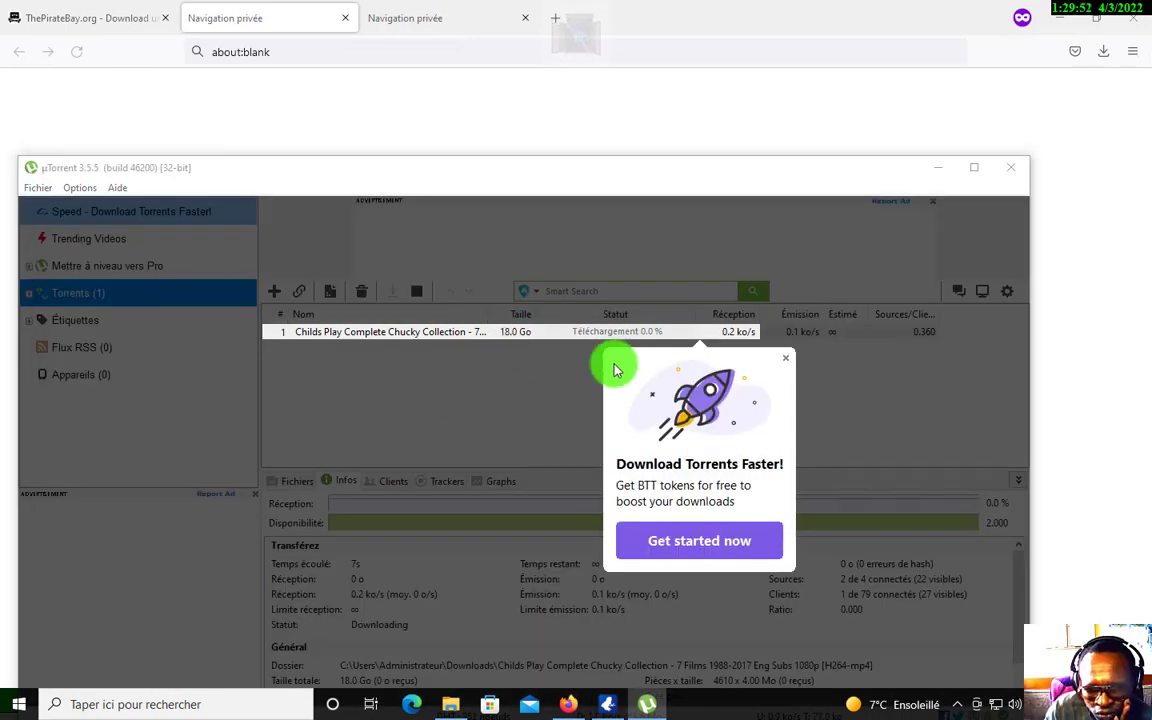
{"action": "left_click", "coordinate": [789, 359]}
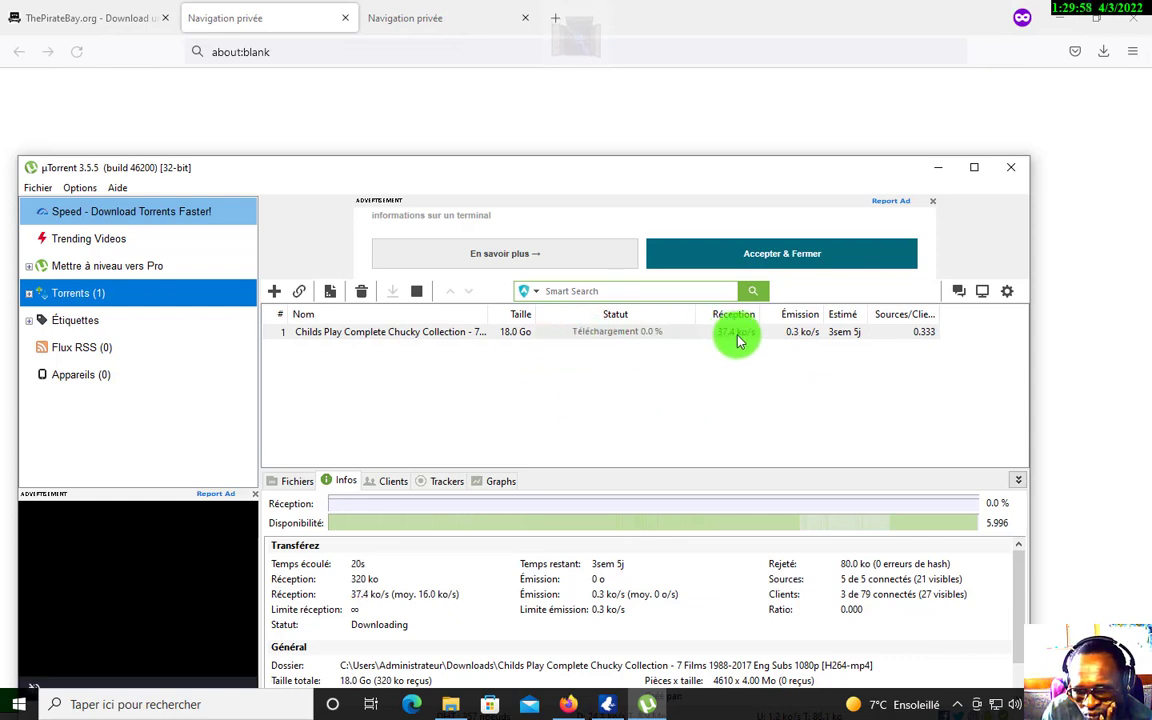
Stop the Childs Play torrent's download in the torrent list
{"action": "right_click", "coordinate": [504, 339]}
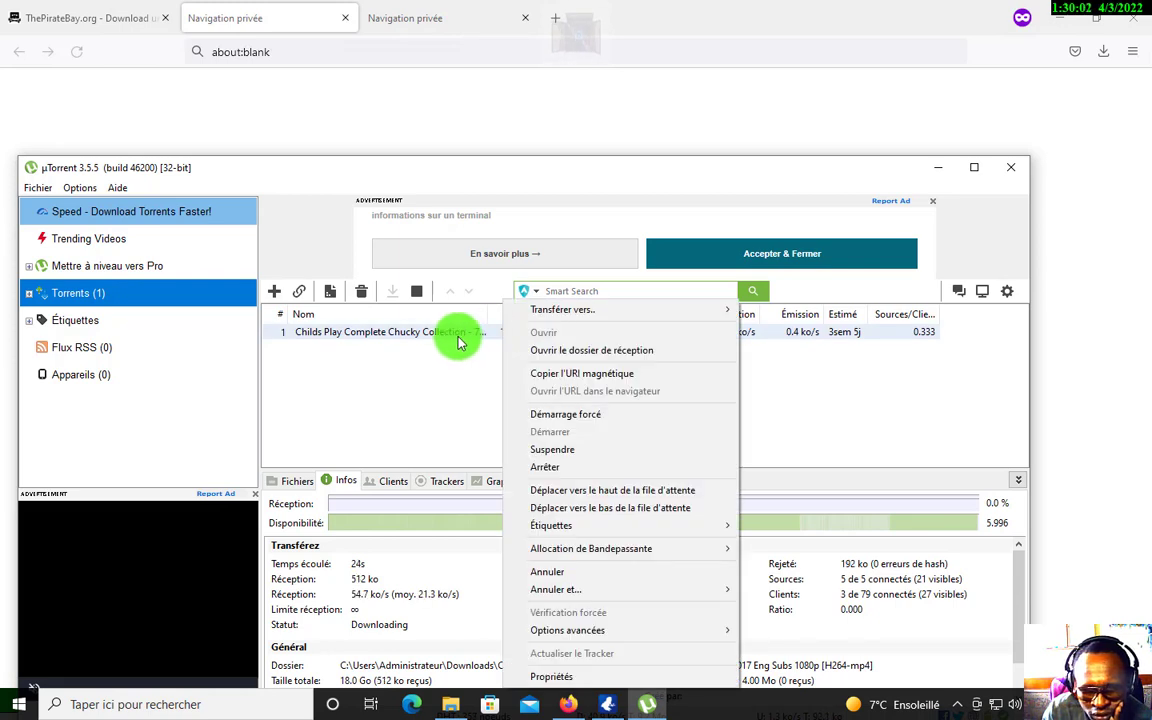
{"action": "left_click", "coordinate": [440, 336]}
{"action": "left_click", "coordinate": [390, 335]}
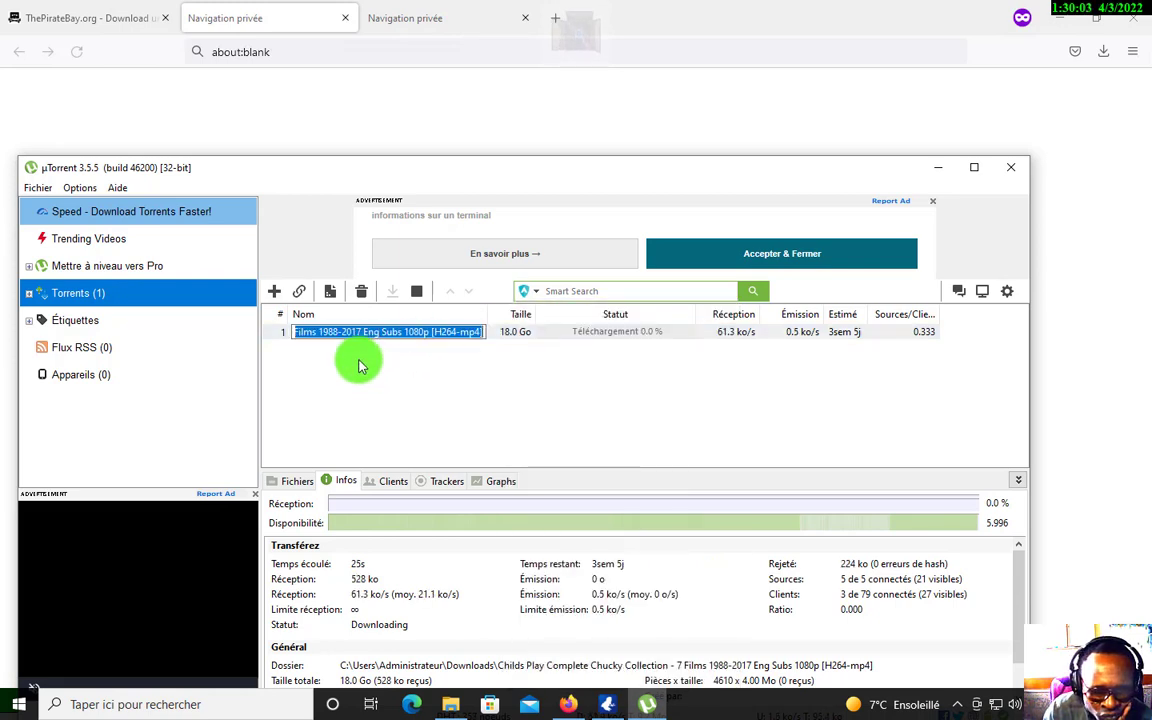
{"action": "left_click", "coordinate": [417, 291]}
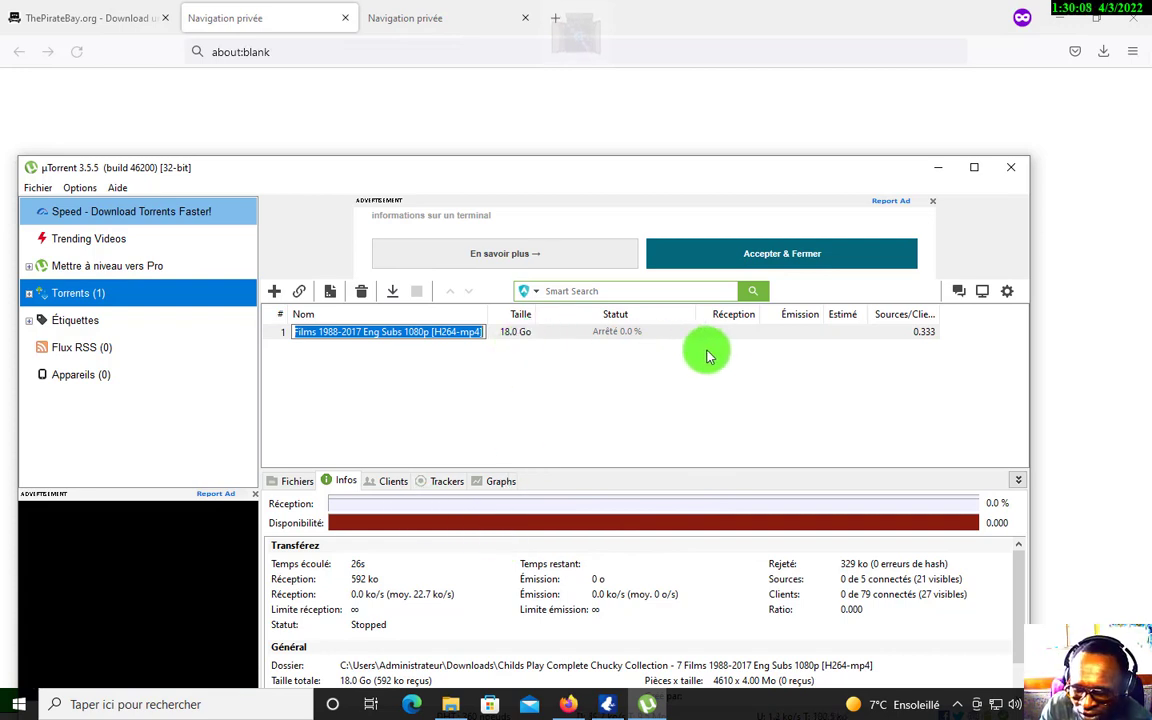
Minimize the Firefox, Vuze and µTorrent windows, along with the remote desktop session, to return to the local desktop
{"action": "left_click", "coordinate": [503, 357]}
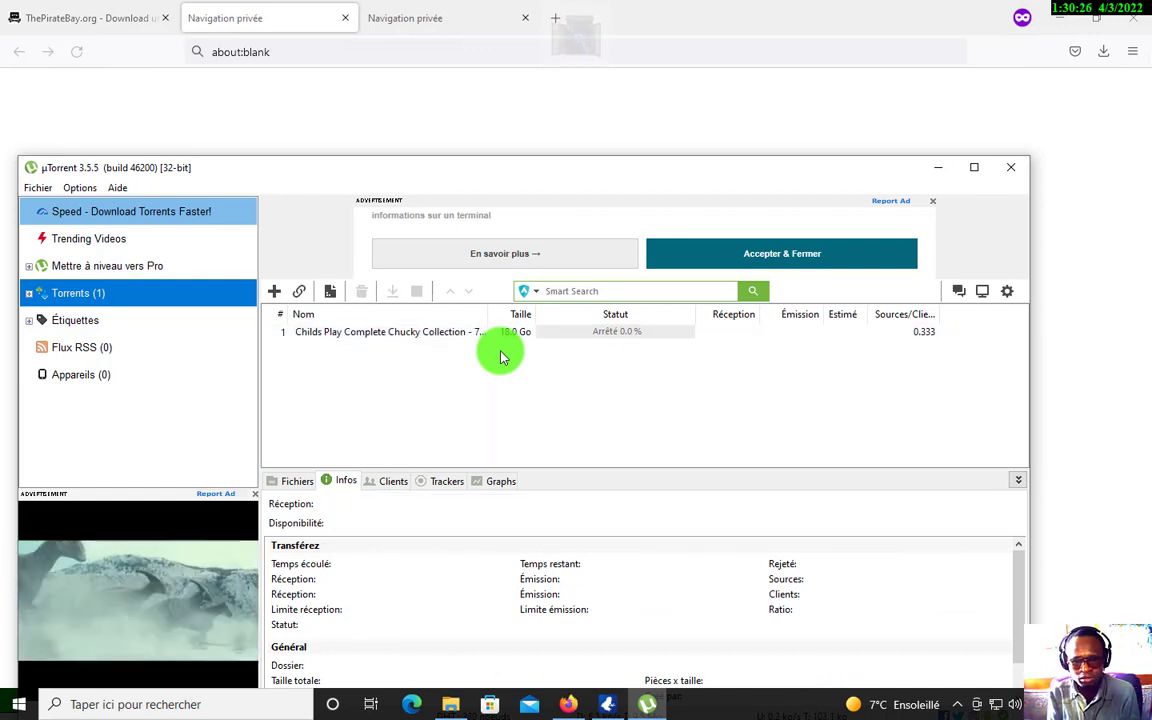
{"action": "left_click", "coordinate": [1060, 14]}
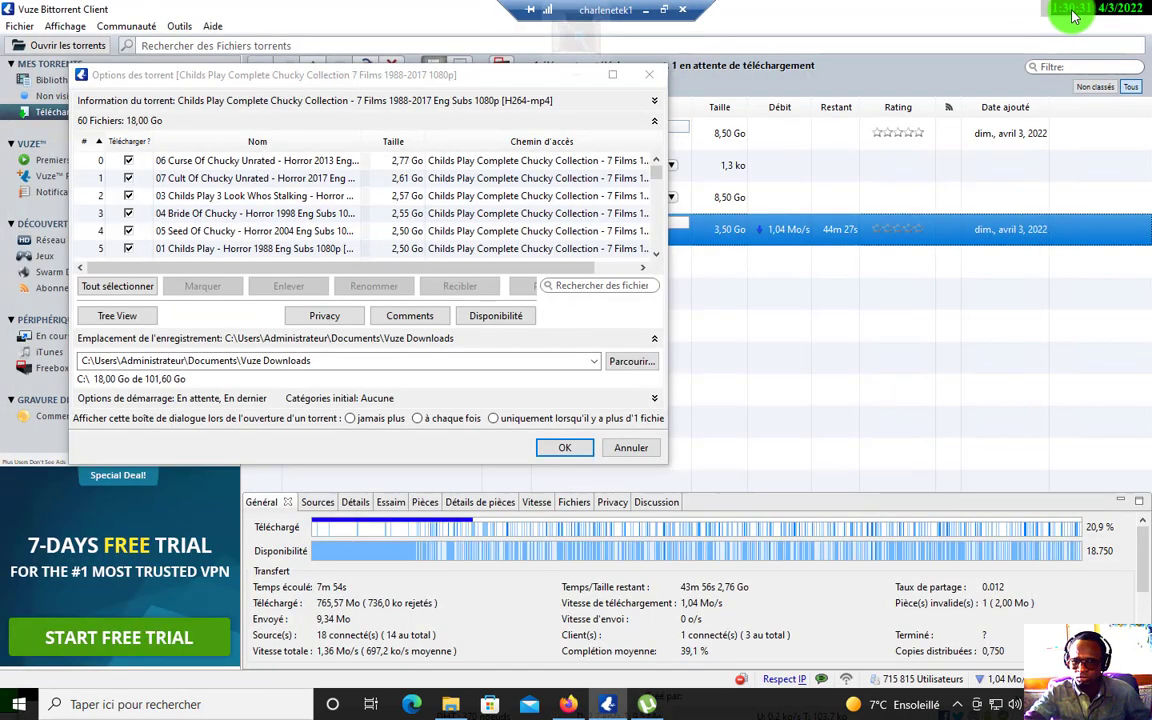
{"action": "left_click", "coordinate": [1070, 14]}
{"action": "left_click", "coordinate": [941, 67]}
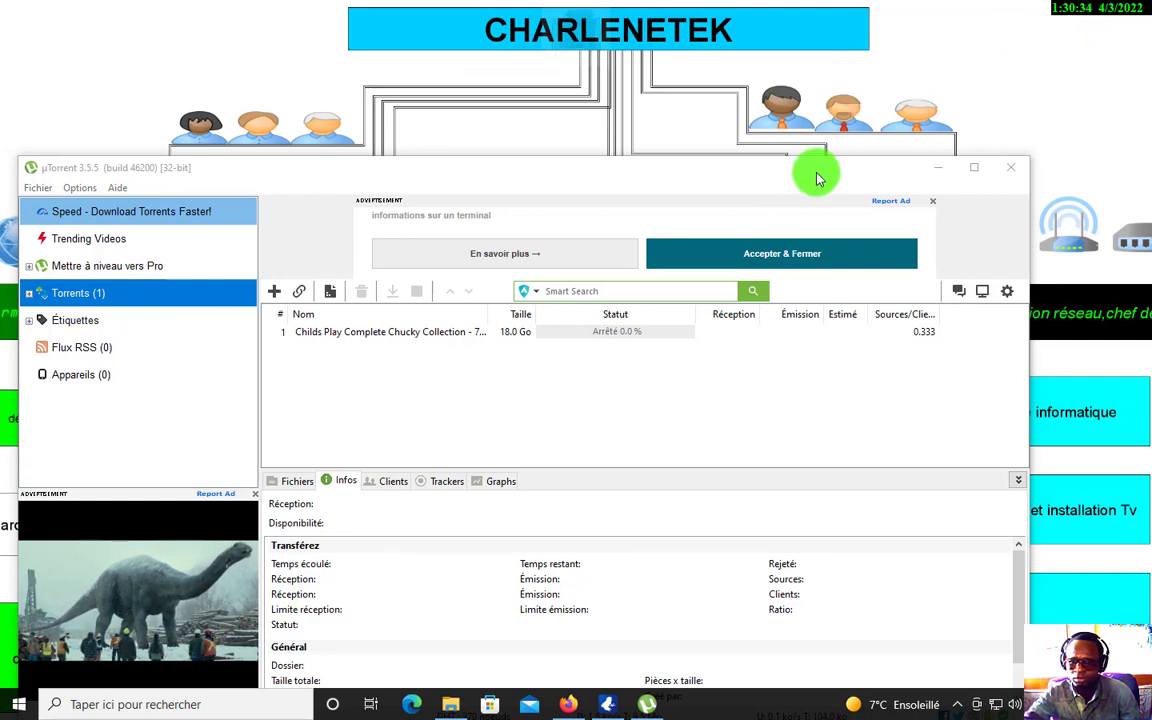
{"action": "left_click", "coordinate": [941, 172]}
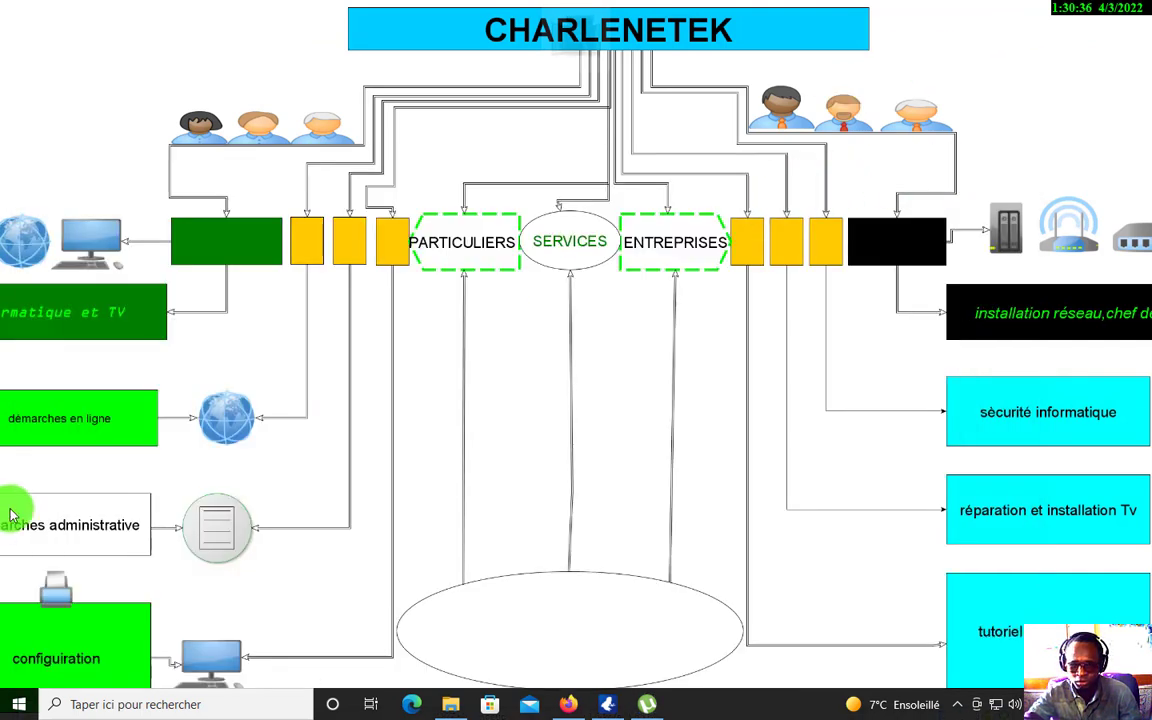
{"action": "mouse_move", "coordinate": [601, 8]}
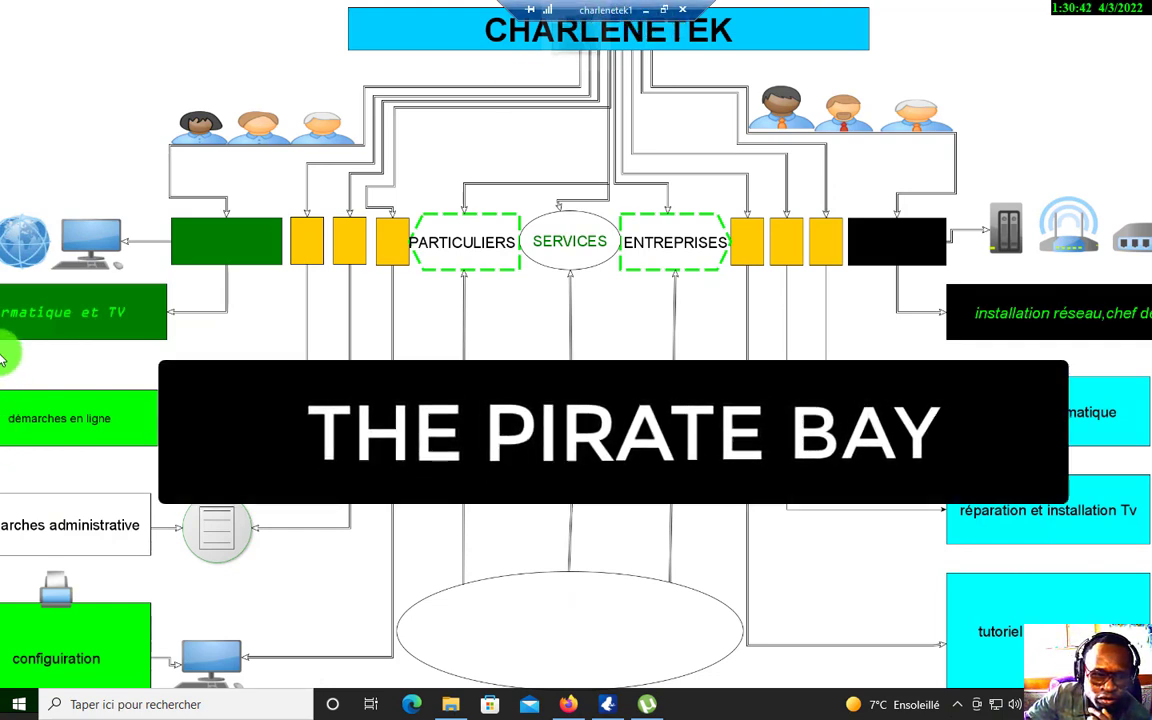
{"action": "left_click", "coordinate": [663, 9]}
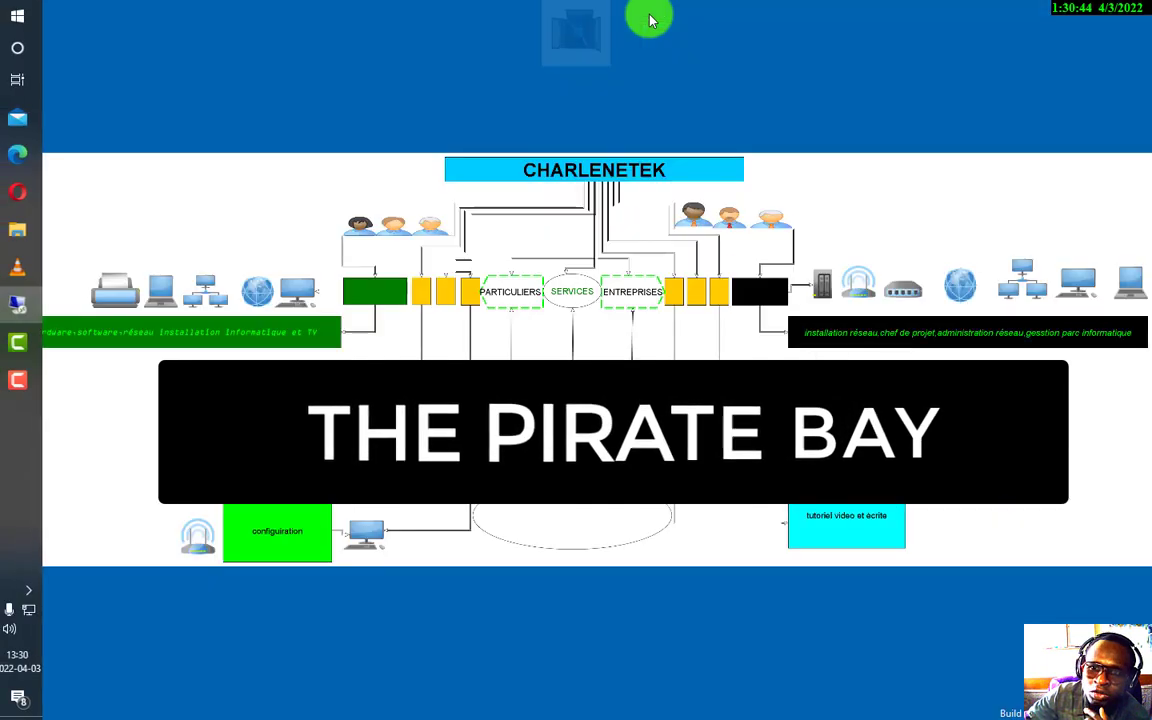